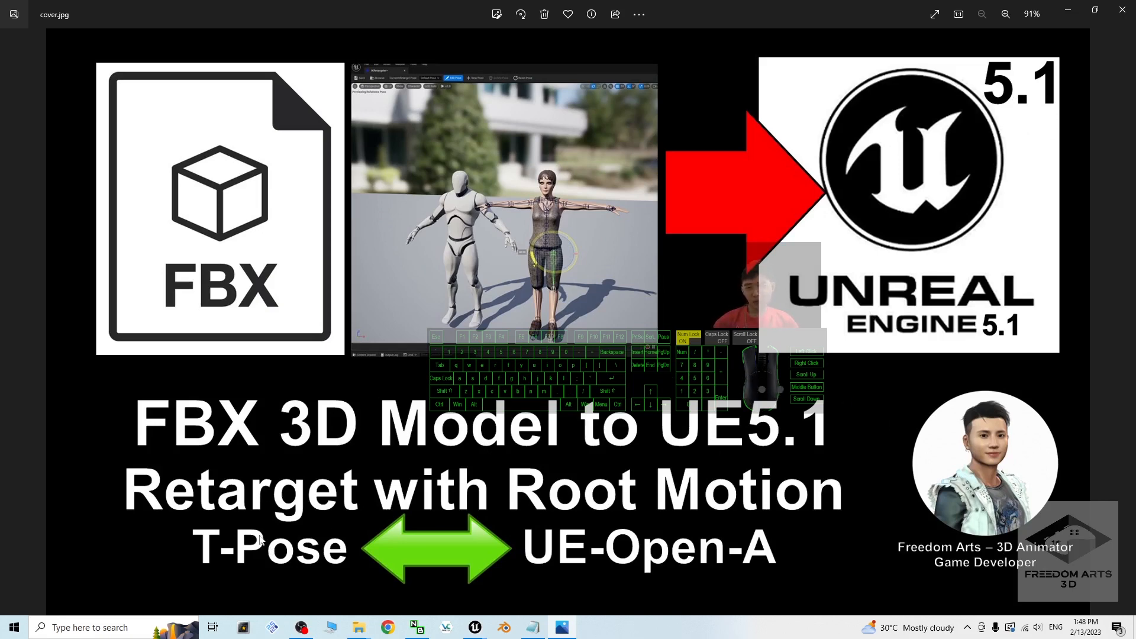
Step: Examine the poses of the mannequin and the female character in the cover image
scroll(528, 155, "up", 5)
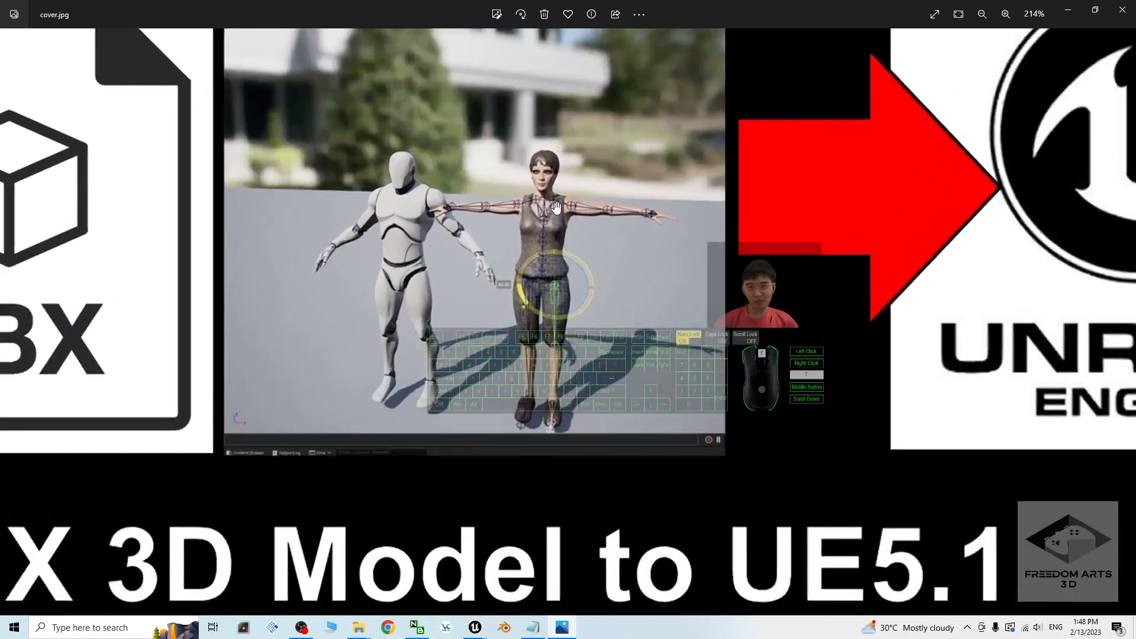
scroll(542, 368, "down", 5)
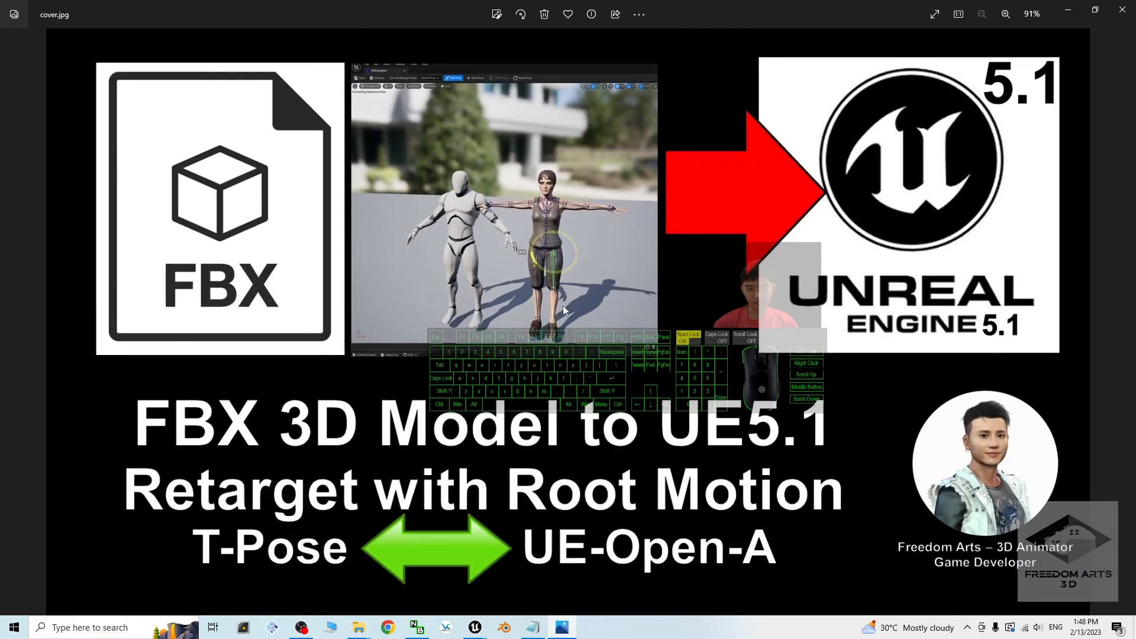
scroll(562, 243, "up", 3)
scroll(576, 270, "down", 2)
scroll(584, 254, "up", 3)
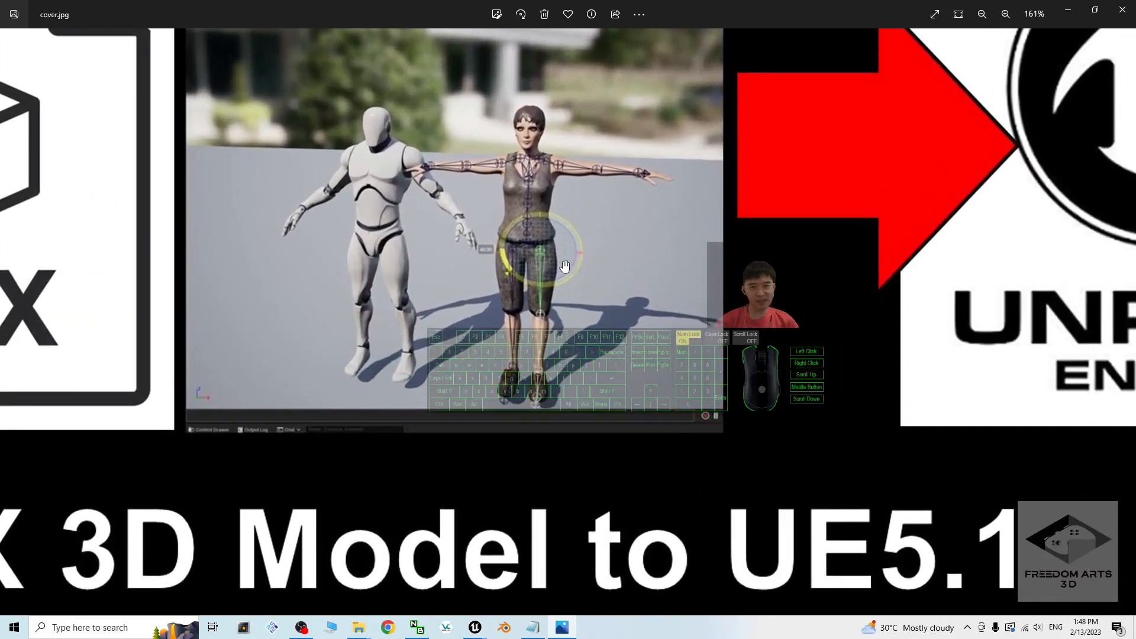
scroll(552, 206, "up", 2)
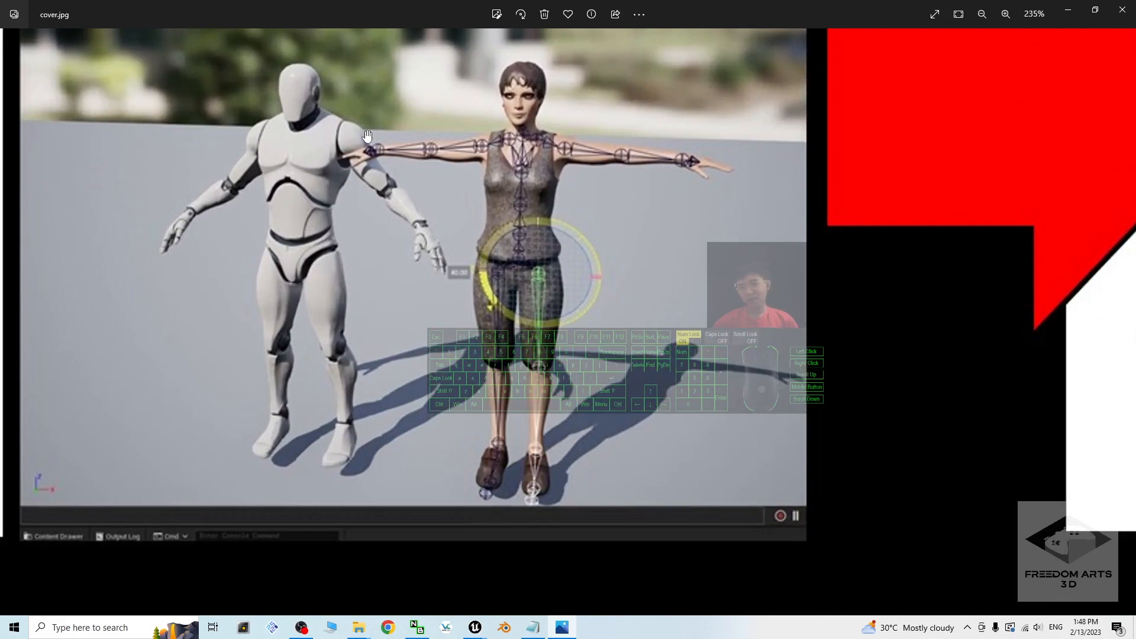
scroll(489, 311, "down", 5)
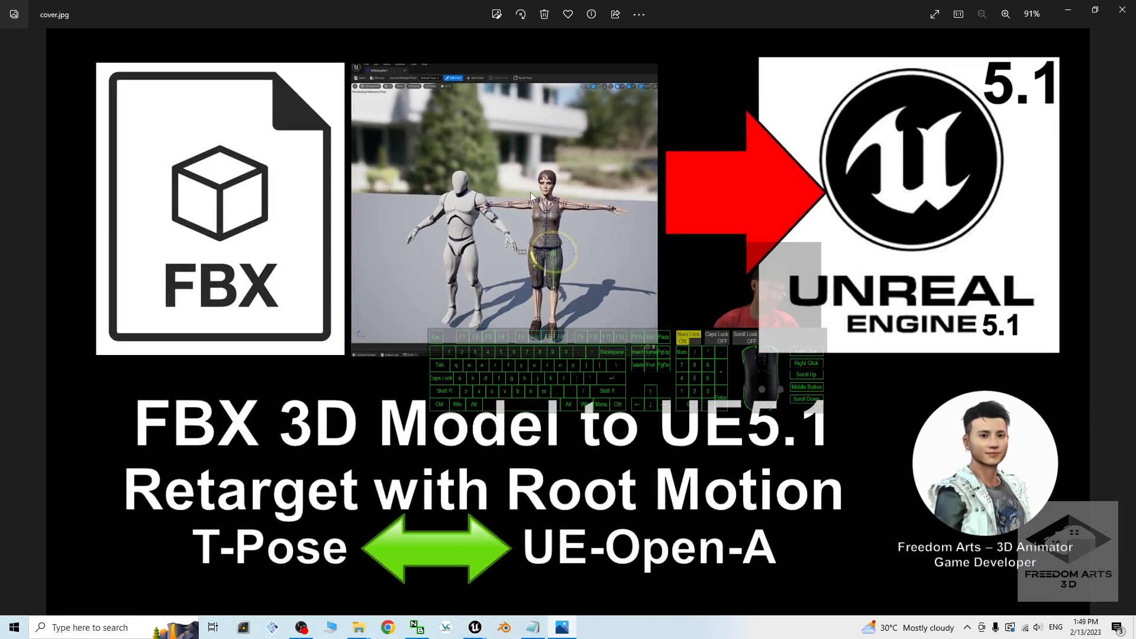
Step: Switch to the Unreal skeleton editor and inspect the QuickRigCharacter_Reference root bone of Model01_withRootBone from the front
mouse_move(475, 627)
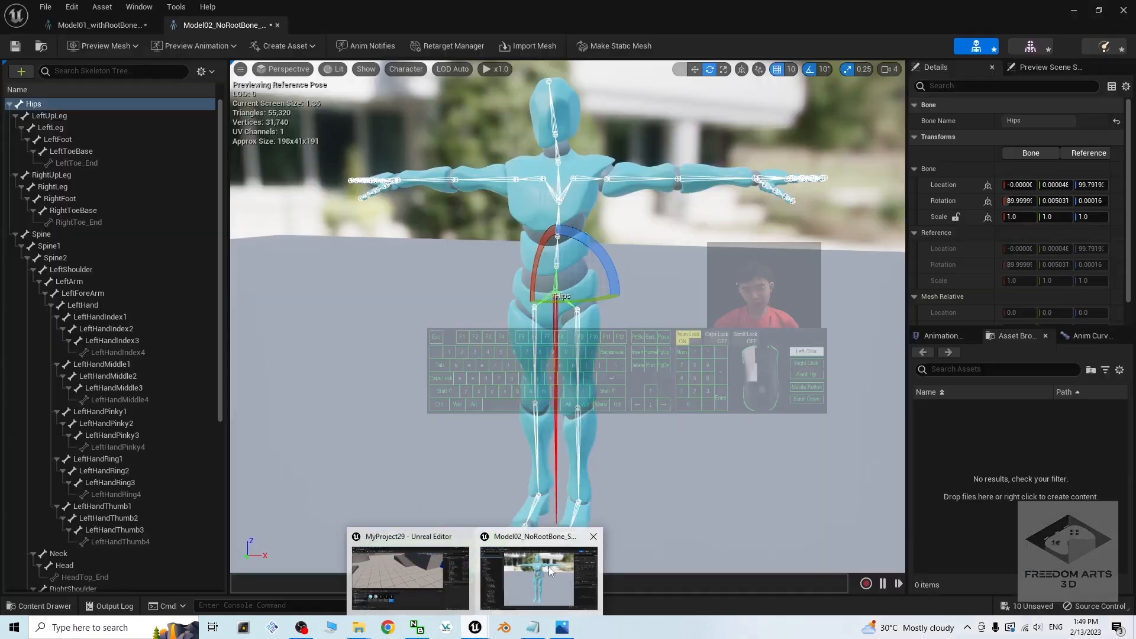
left_click(549, 566)
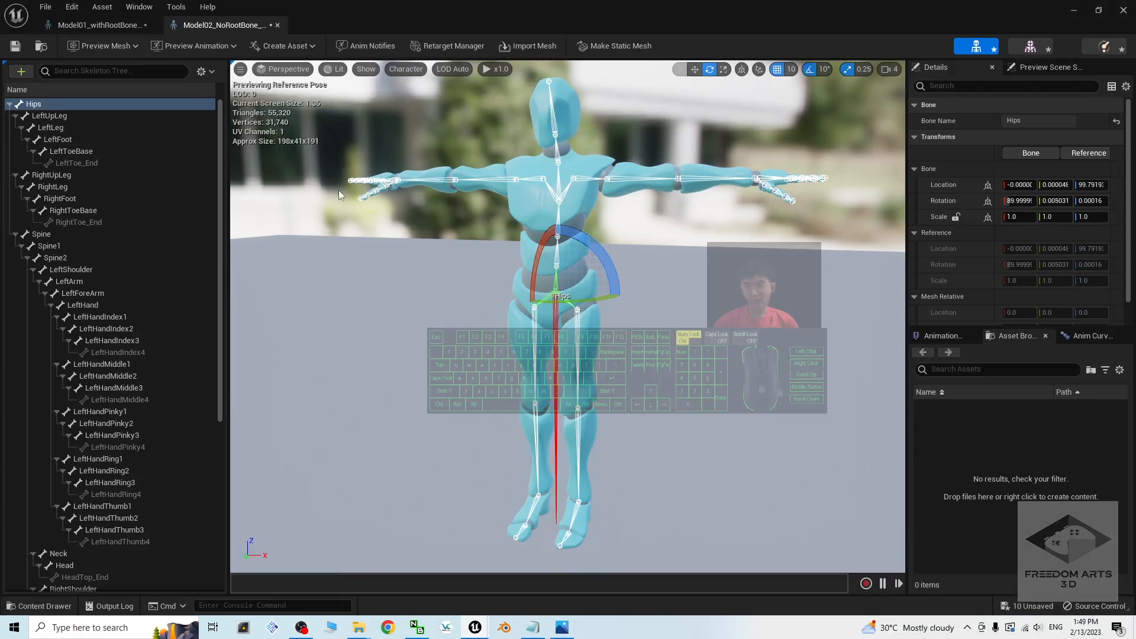
left_click(98, 25)
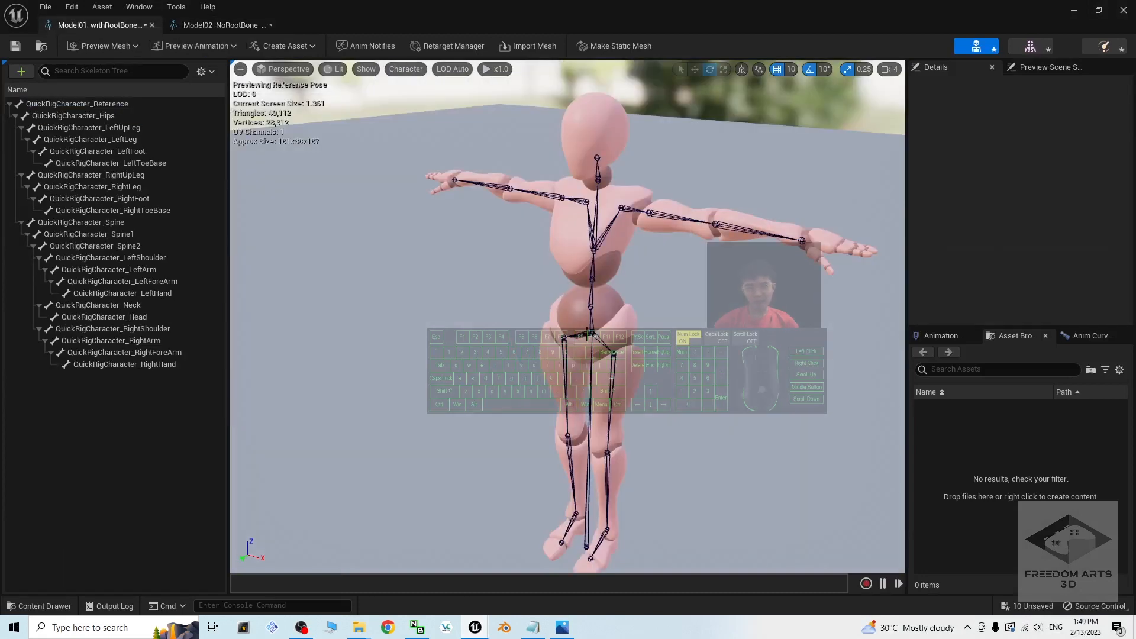
left_click(589, 455)
scroll(790, 425, "down", 3)
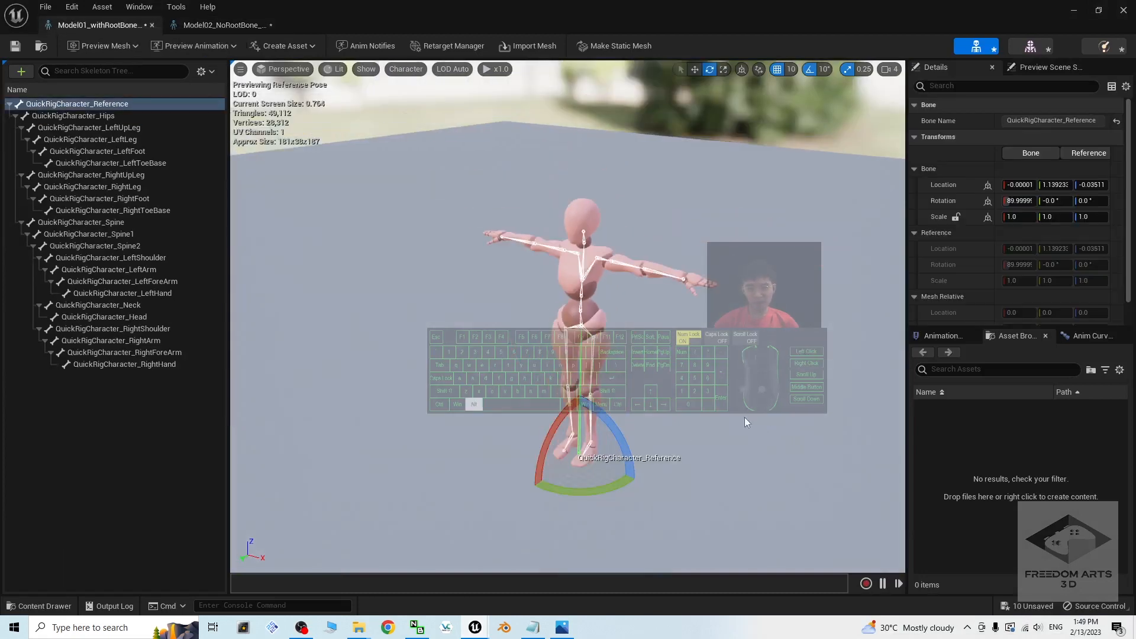
middle_click_drag(576, 386, 528, 362, "alt")
scroll(576, 386, "up", 3)
left_click_drag(576, 391, 796, 387, "alt")
left_click(795, 388)
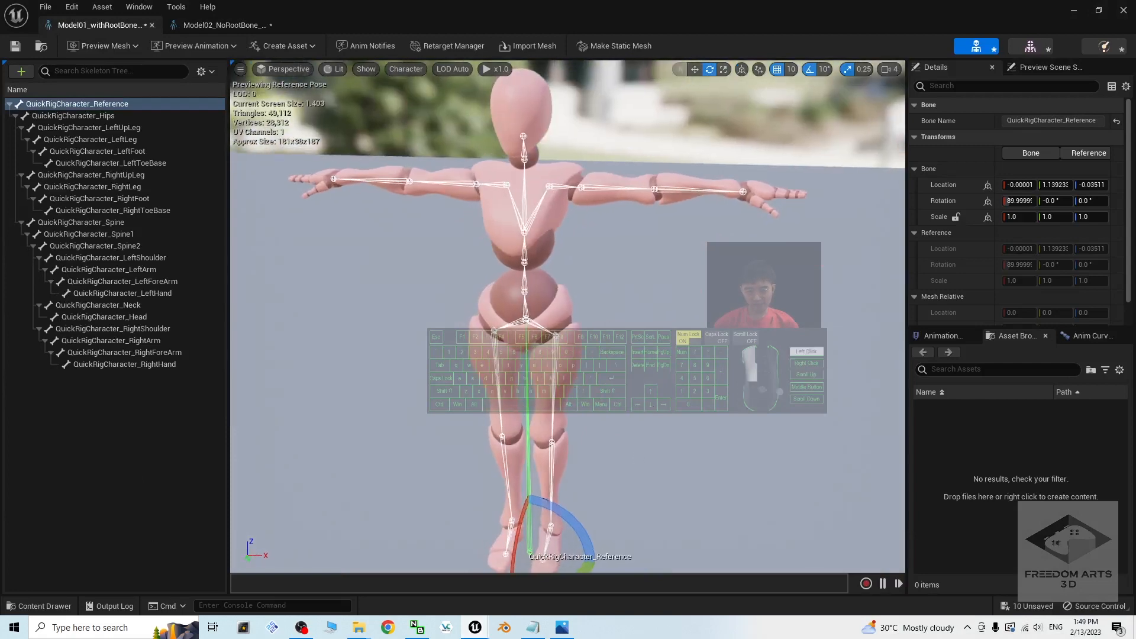
left_click(796, 387)
left_click(762, 342)
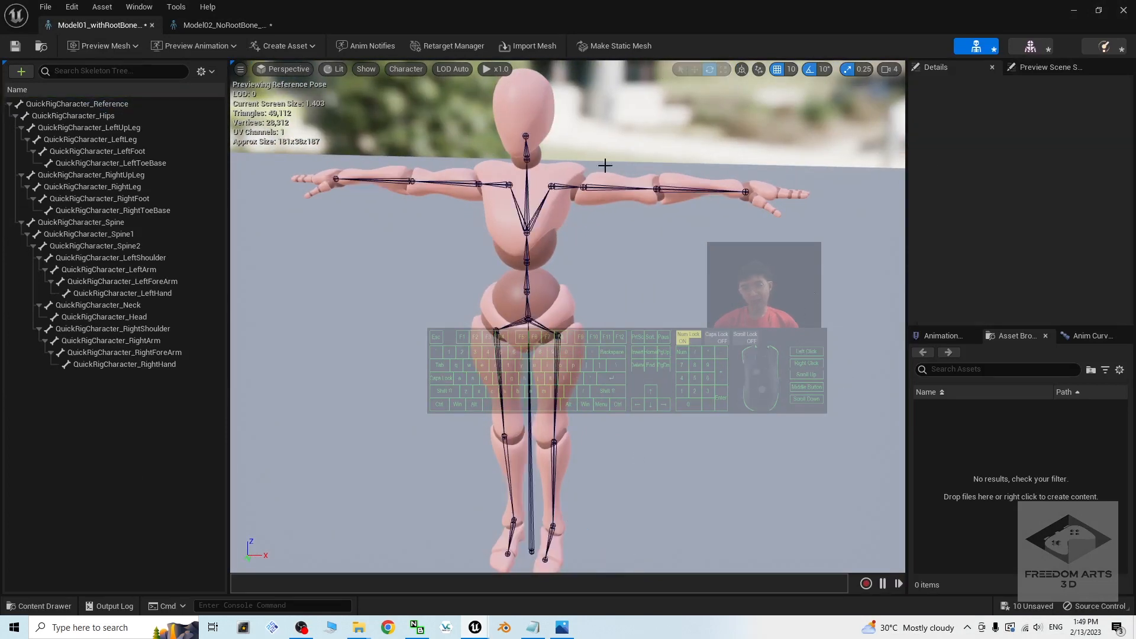
Step: Inspect the Hips bone of the Model02_NoRootBone skeleton and the area between the hips and the ground
left_click(224, 25)
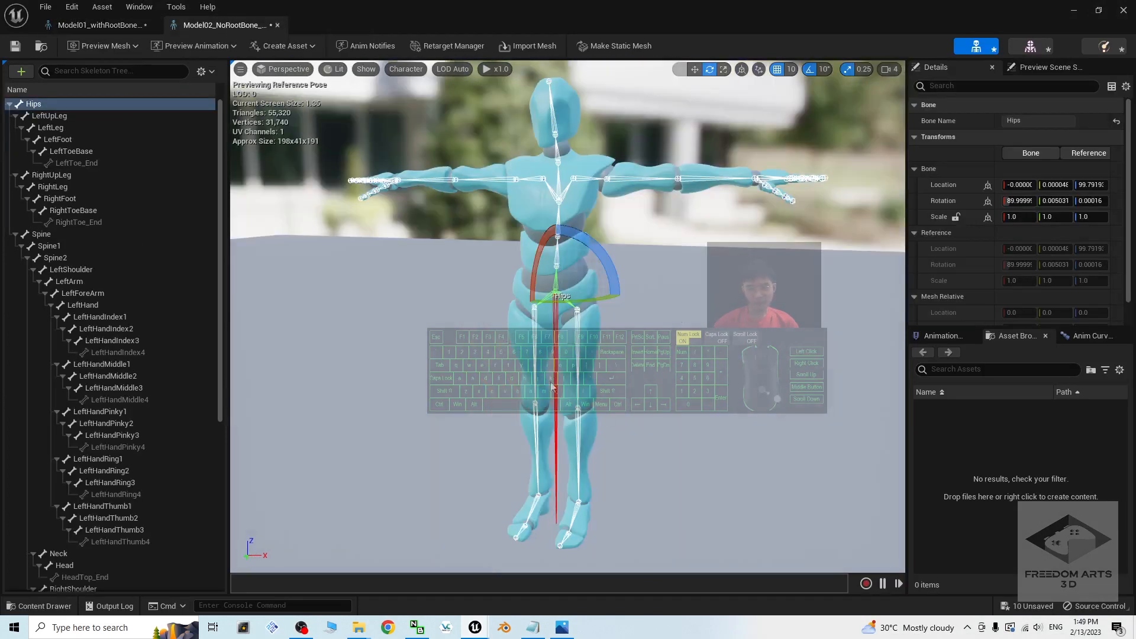
left_click(834, 359)
scroll(550, 272, "up", 8)
scroll(556, 270, "down", 10)
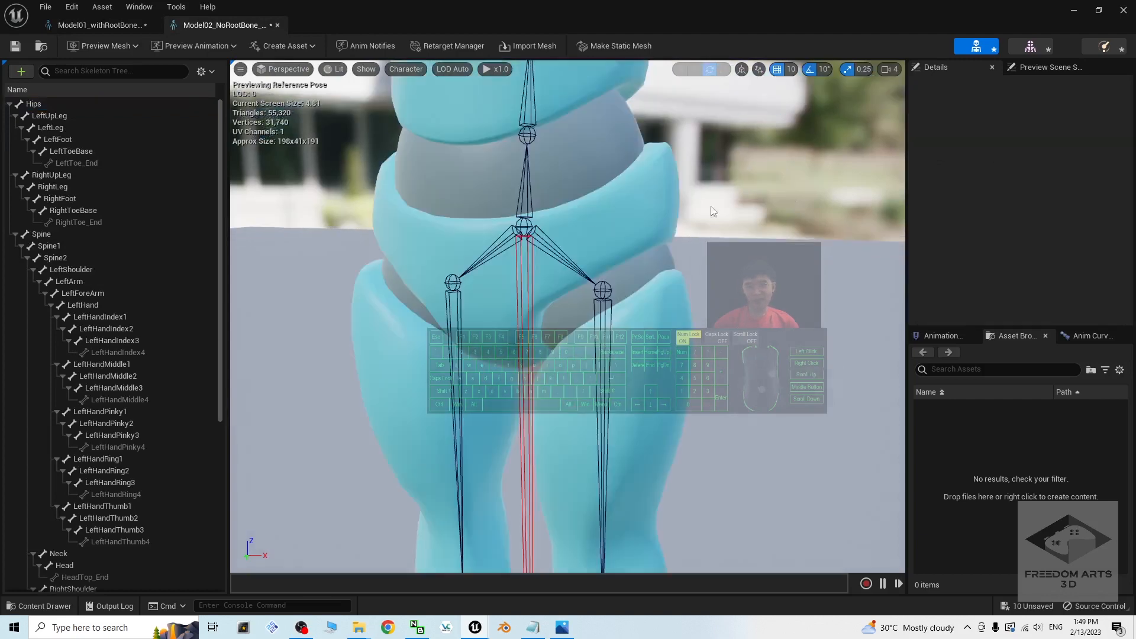
scroll(651, 319, "up", 5)
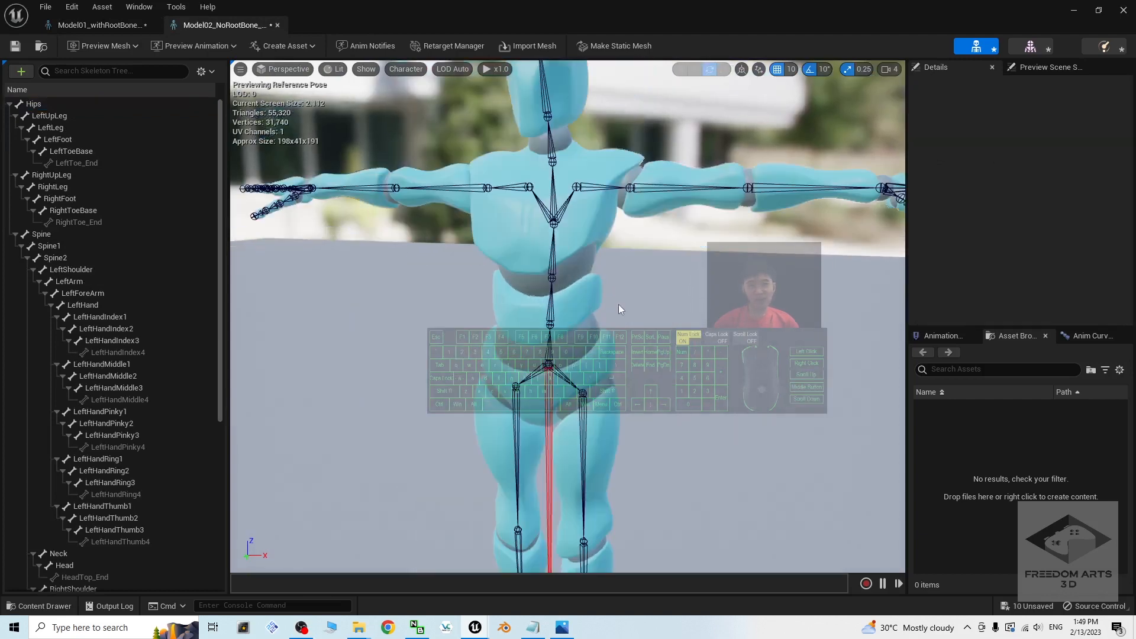
left_click(547, 364)
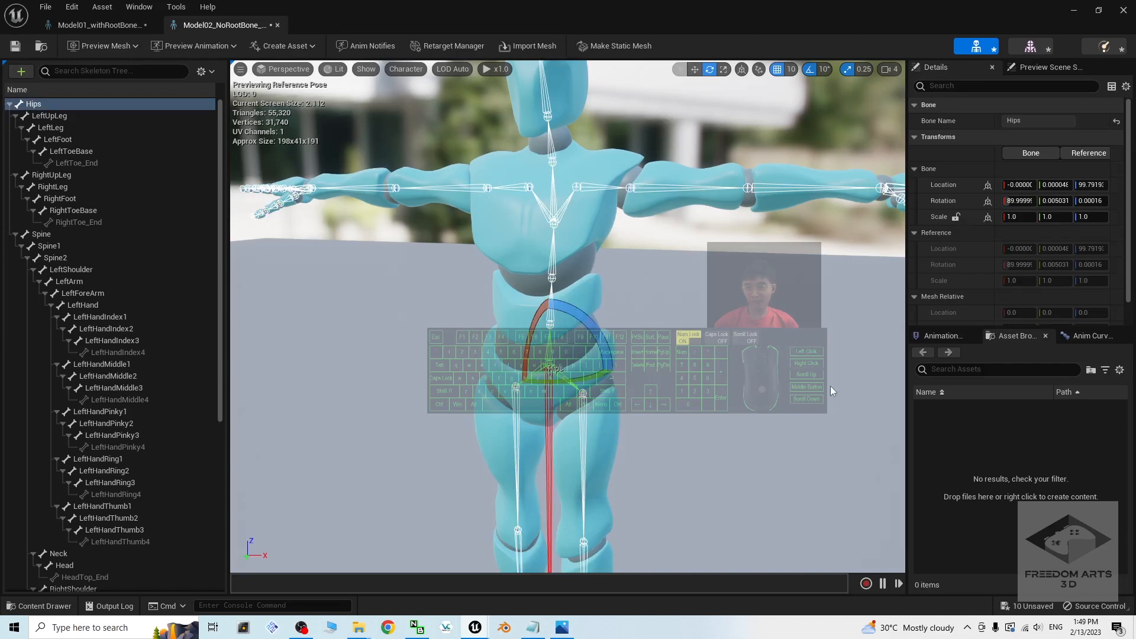
left_click(34, 104)
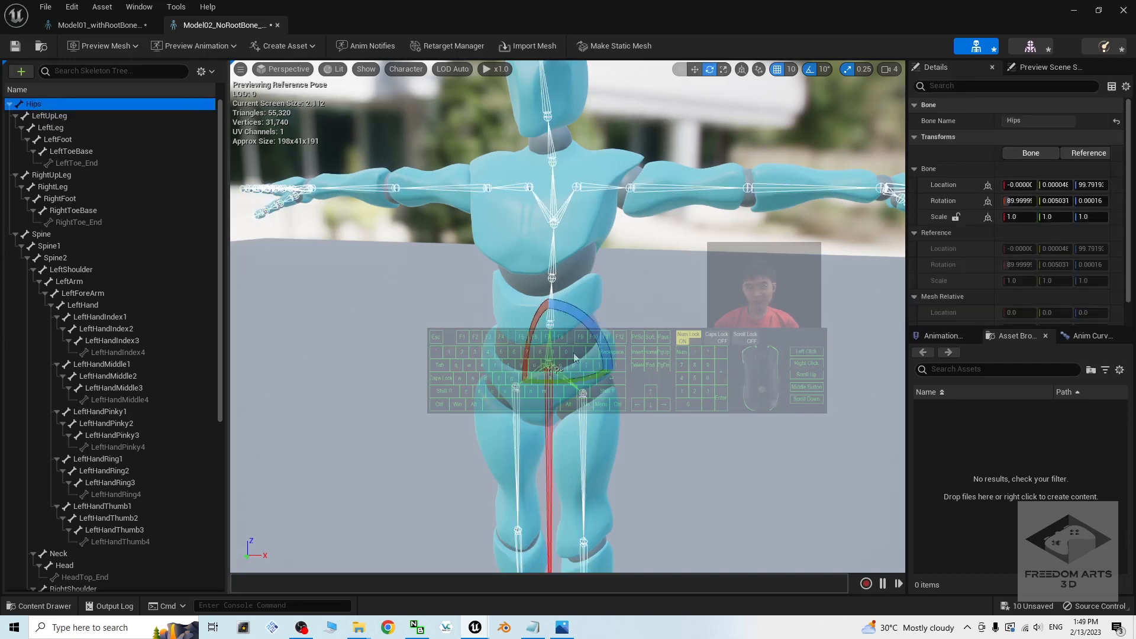
left_click(762, 345)
left_click(555, 364)
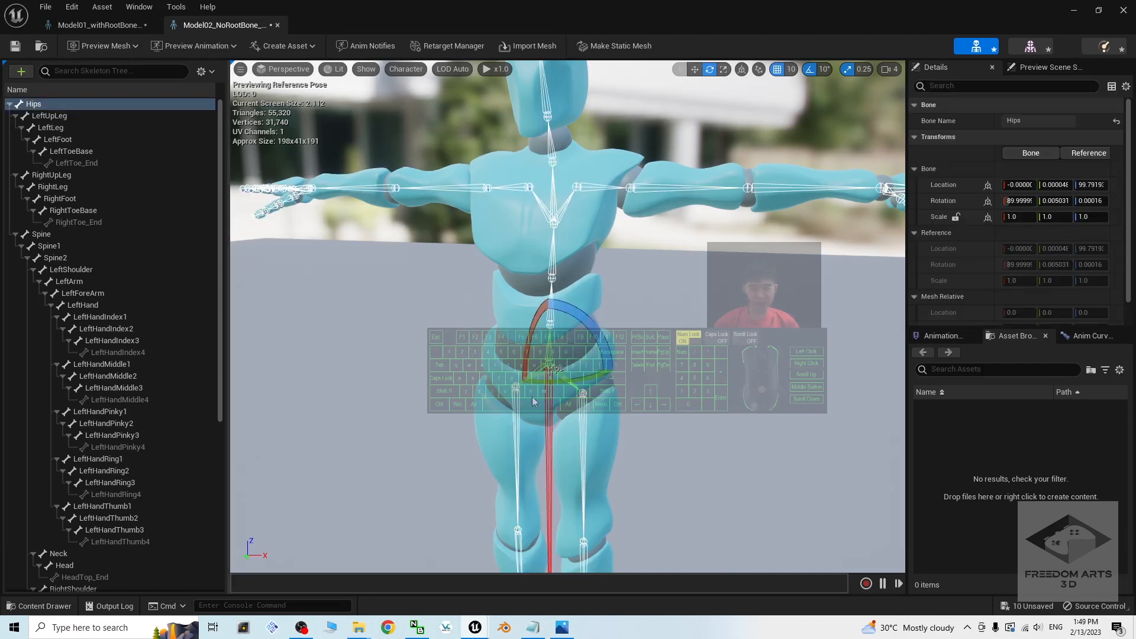
scroll(558, 366, "down", 5)
scroll(557, 430, "up", 10)
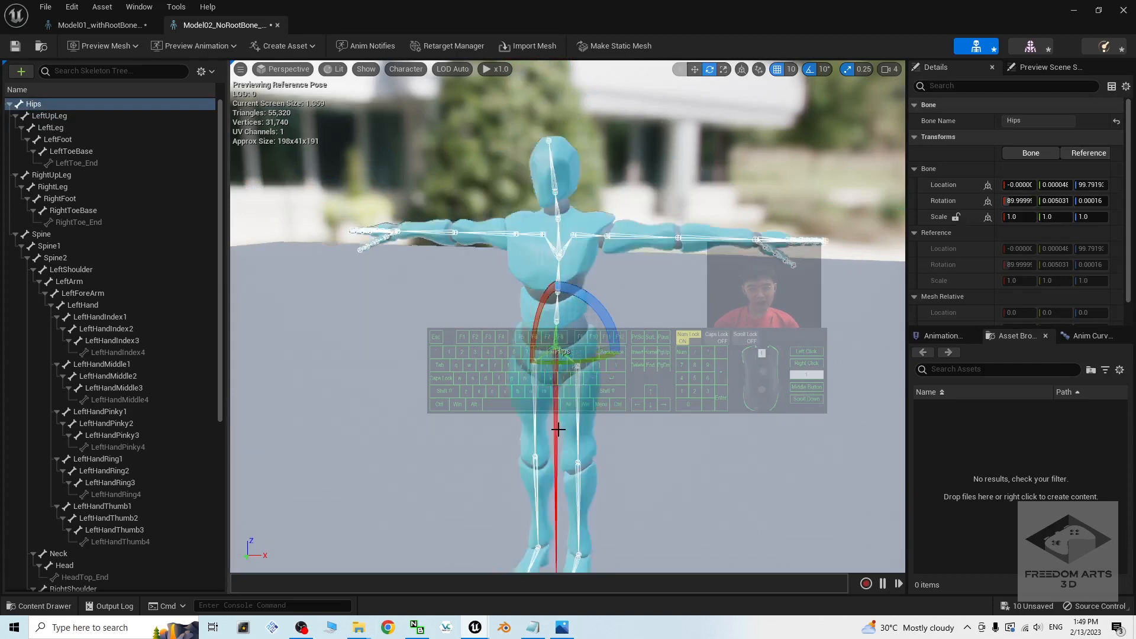
middle_click_drag(816, 496, 902, 230, "alt")
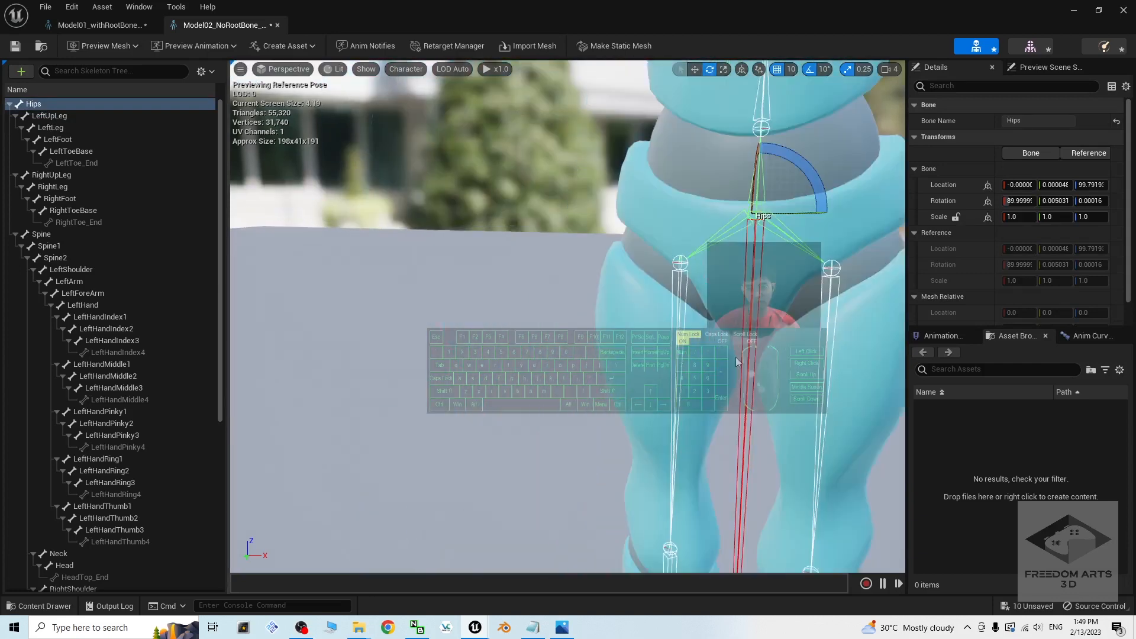
scroll(728, 212, "down", 8)
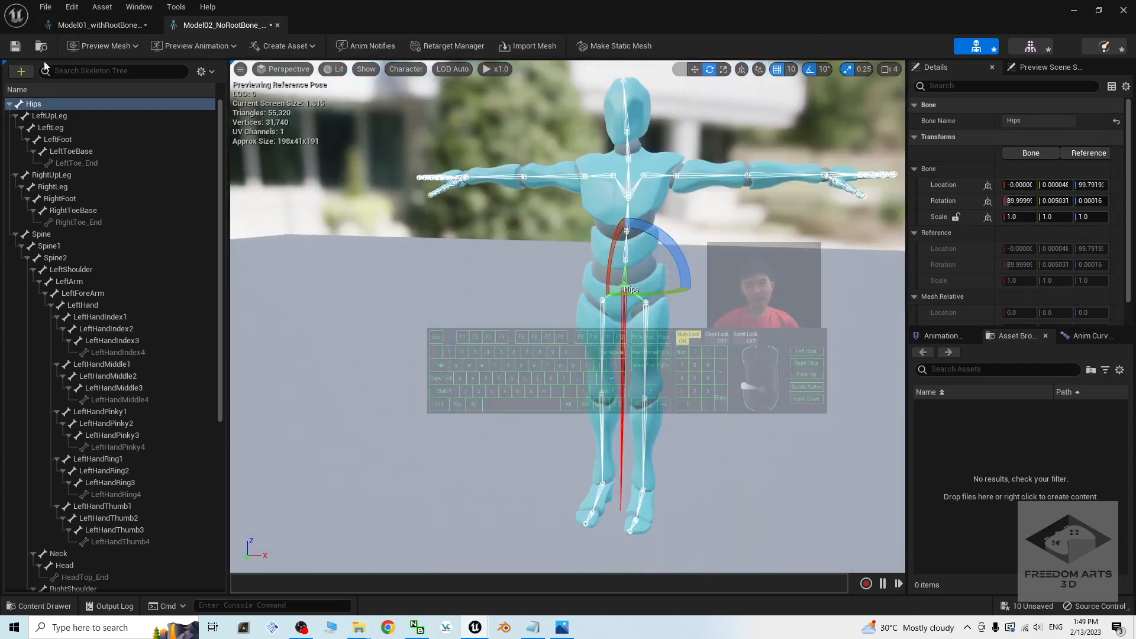
Step: Examine how QuickRigCharacter_Reference connects to QuickRigCharacter_Hips in the Model01_withRootBone skeleton
left_click(85, 26)
scroll(562, 363, "up", 5)
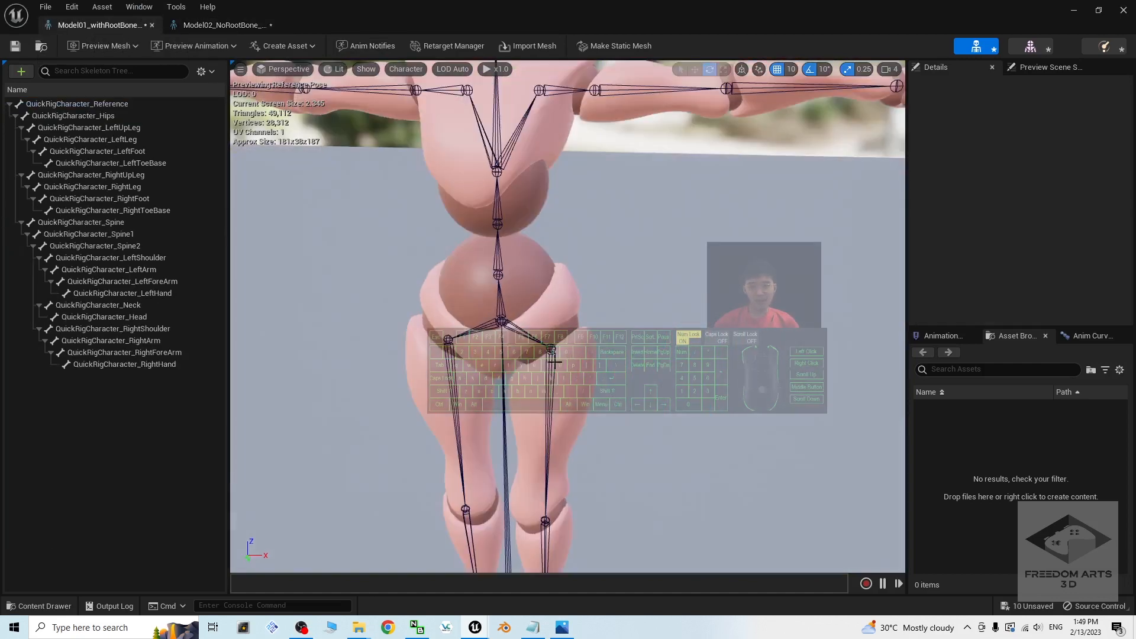
scroll(526, 430, "down", 4)
left_click(532, 516)
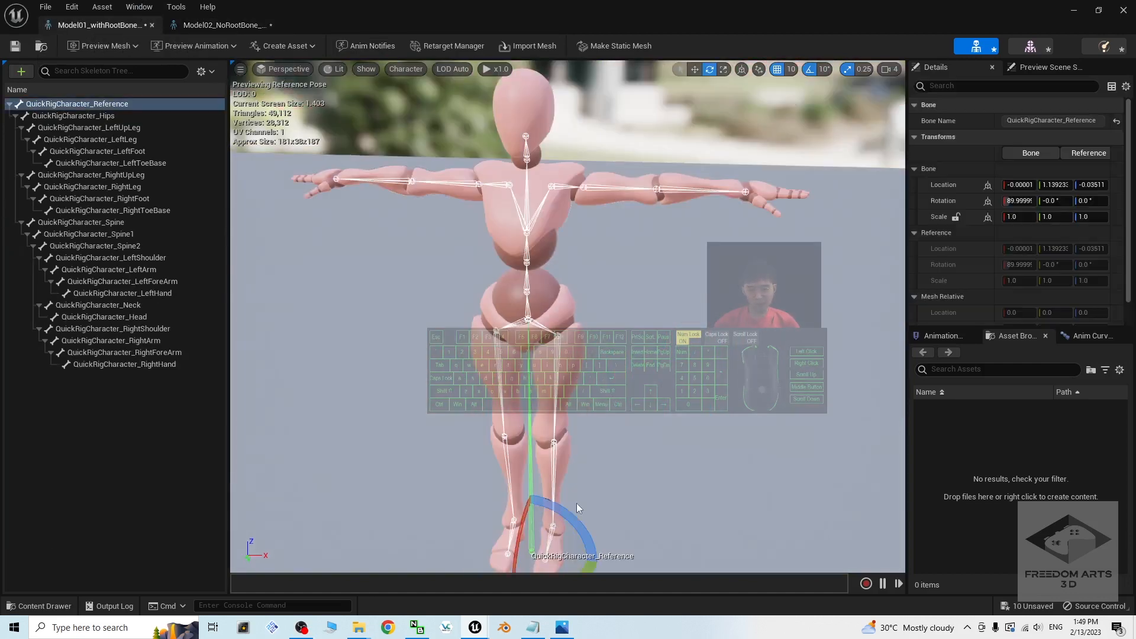
middle_click_drag(580, 502, 617, 432, "alt")
scroll(716, 402, "up", 8)
scroll(717, 402, "up", 1)
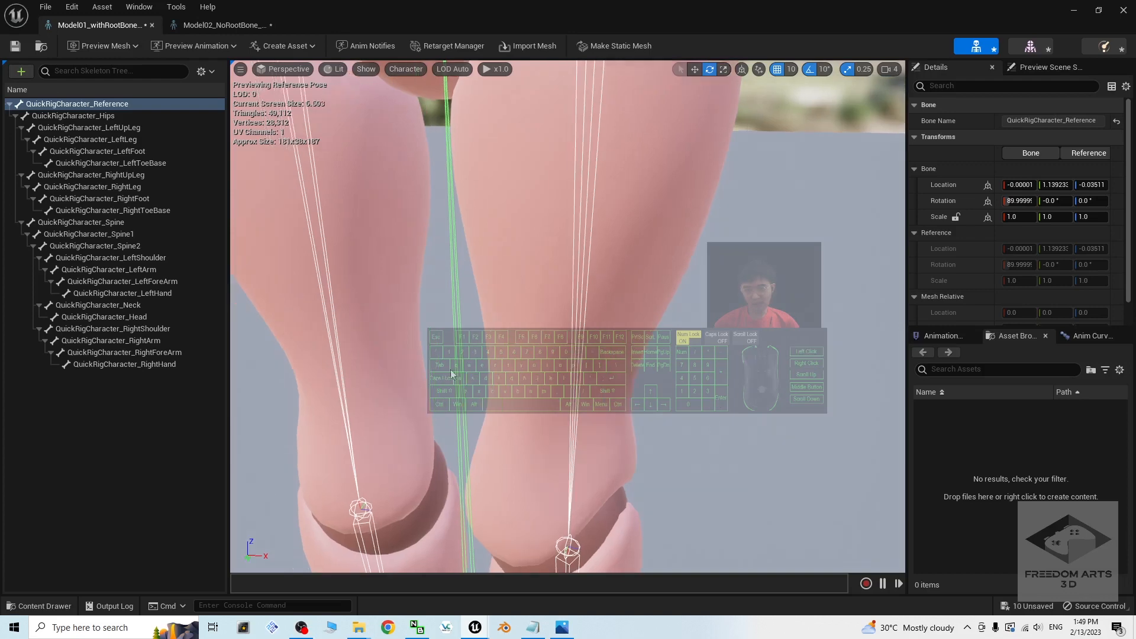
scroll(717, 402, "up", 1)
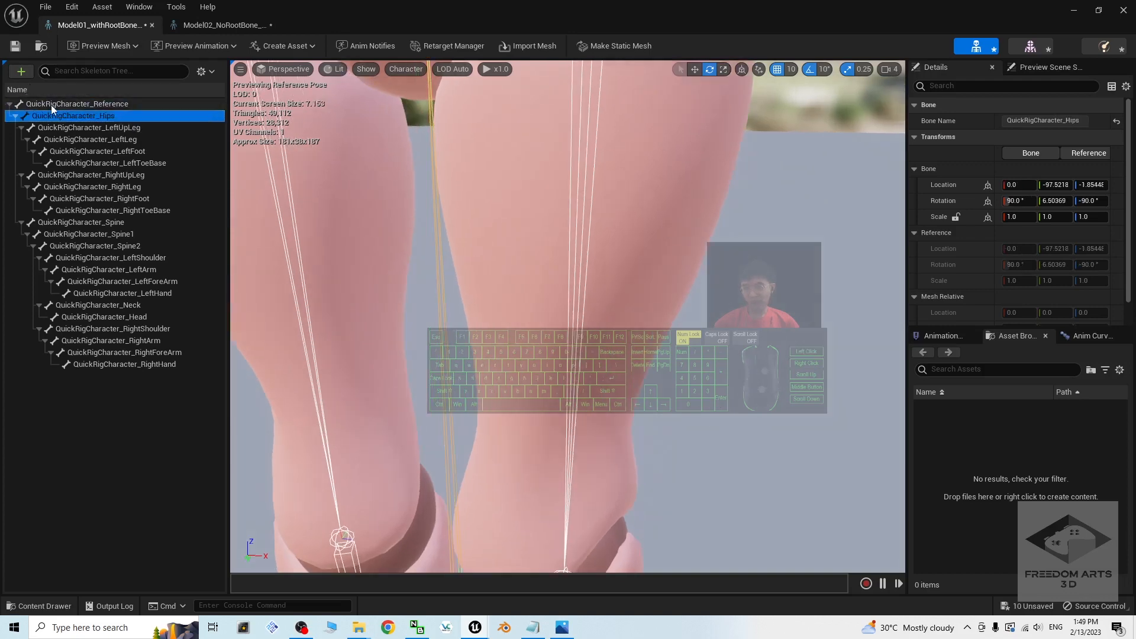
key("f")
left_click(555, 358)
left_click(549, 353)
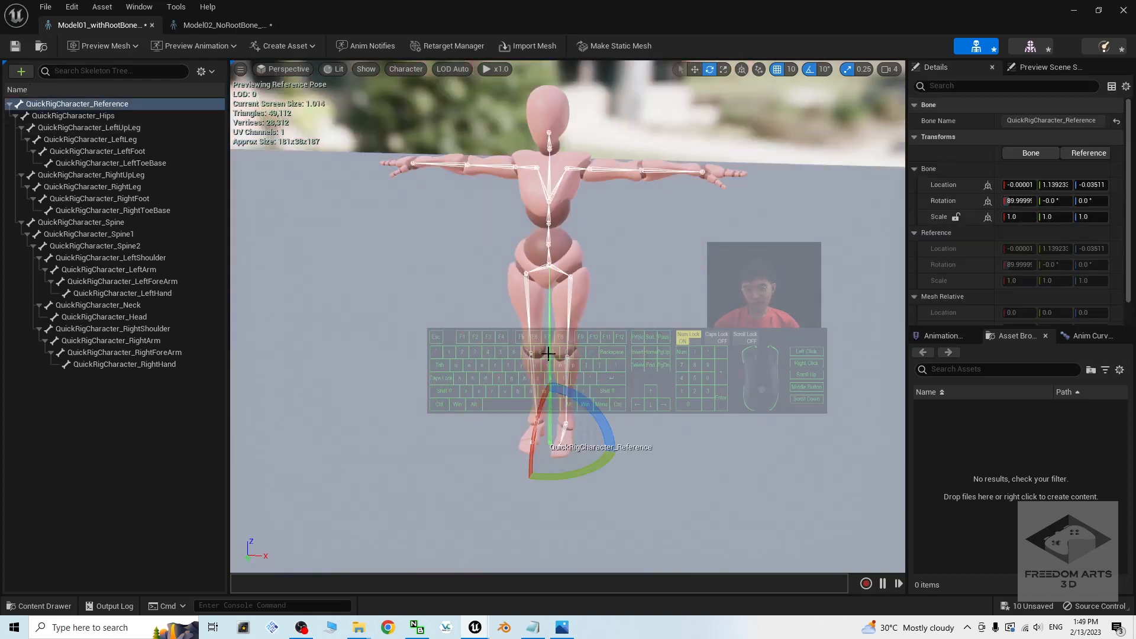
left_click(65, 104)
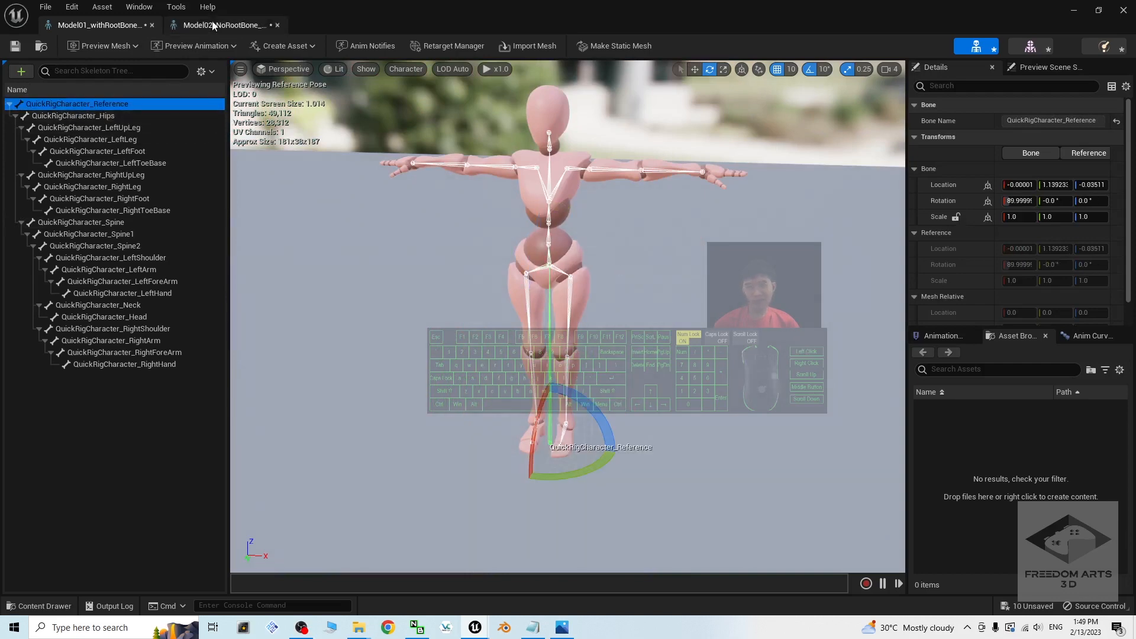
Step: Compare the top-level bones of the Model01_withRootBone and Model02_NoRootBone skeletons
left_click(201, 26)
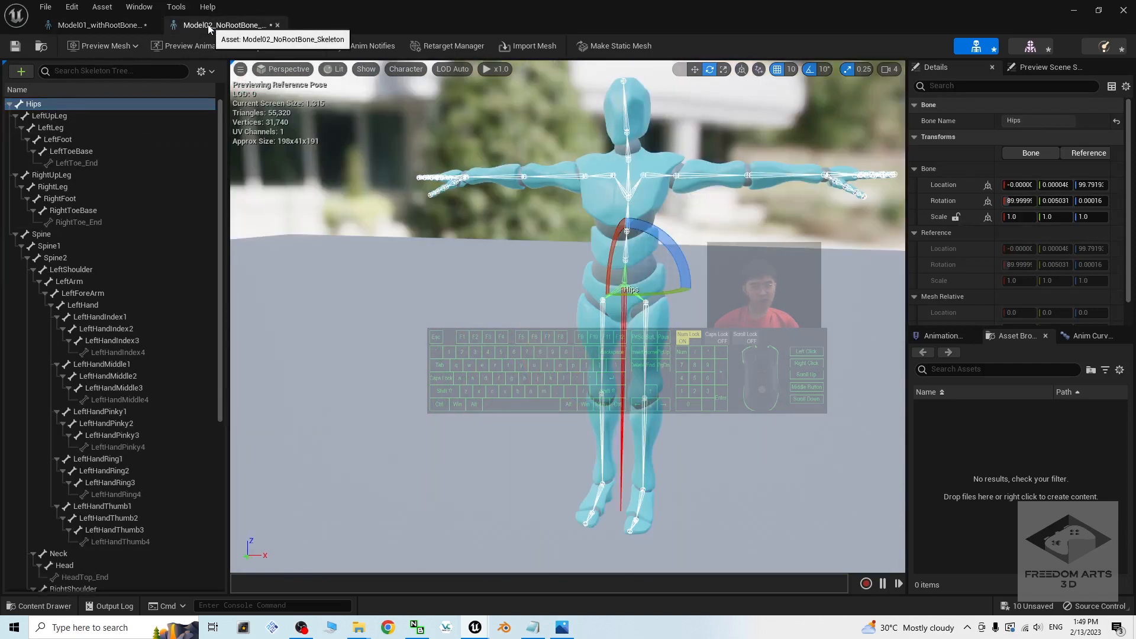
left_click(97, 26)
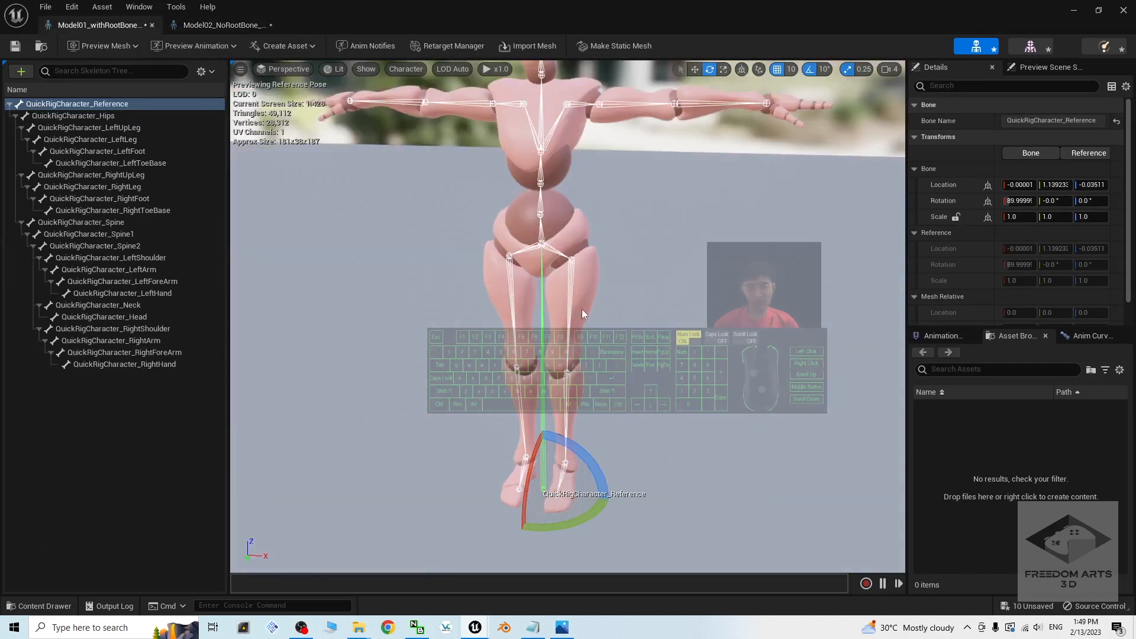
left_click(216, 25)
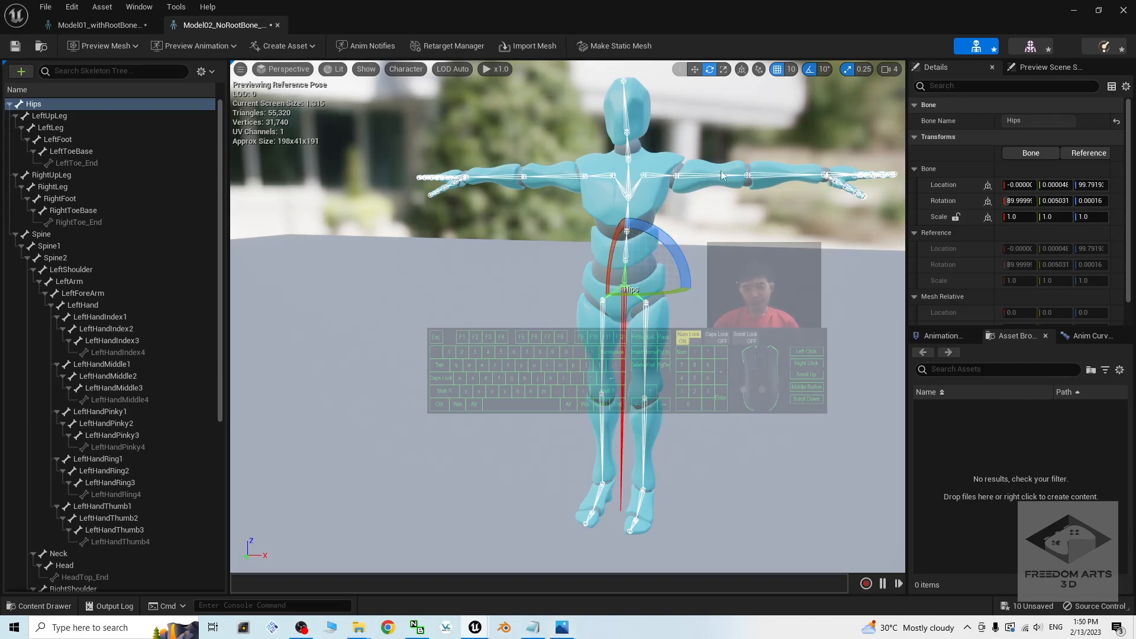
Step: Close the skeleton editor and the MyProject29 project, saving all the listed unsaved assets
left_click(1123, 9)
left_click(1123, 9)
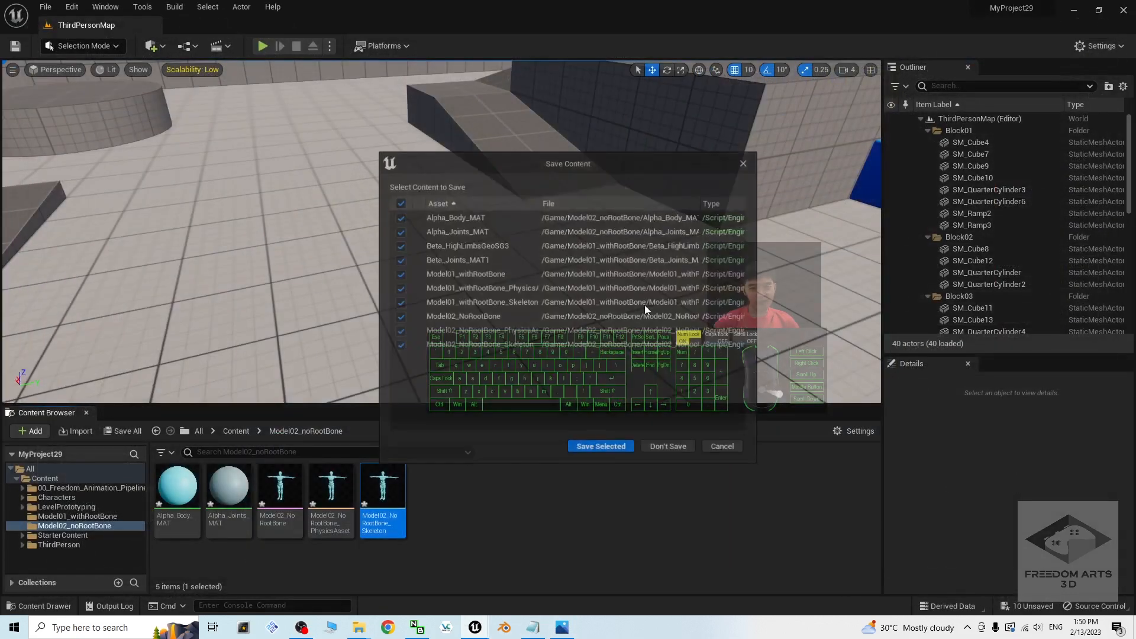
left_click(602, 448)
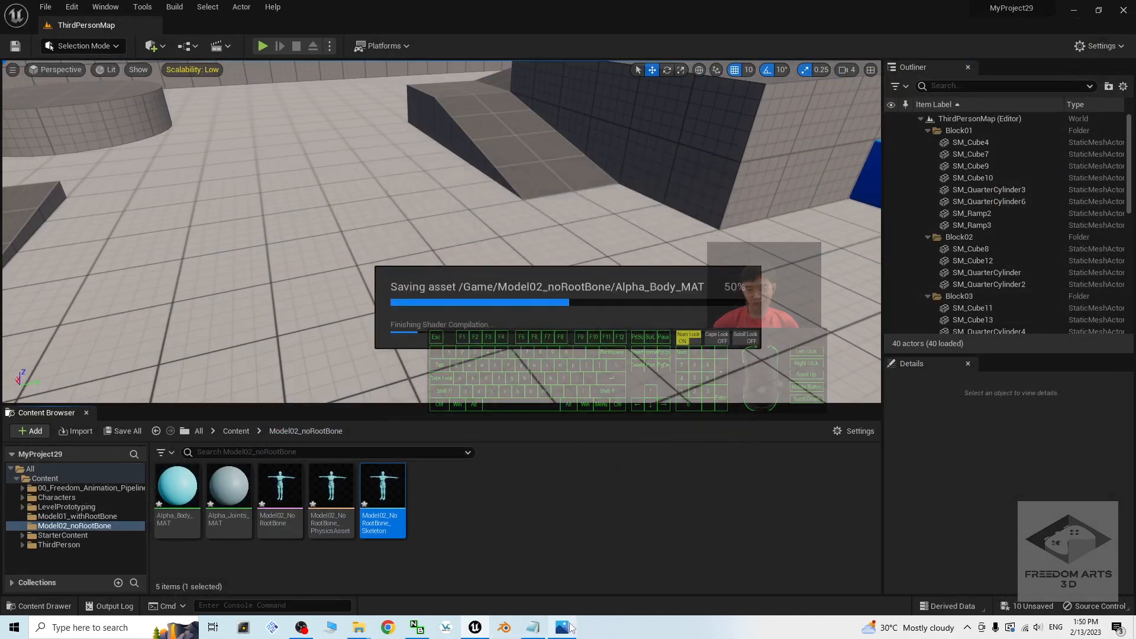
Step: Switch to notes.txt in Notepad and review the download link for Freedom Animation Pipeline V8.3 for UE5.1
left_click(562, 628)
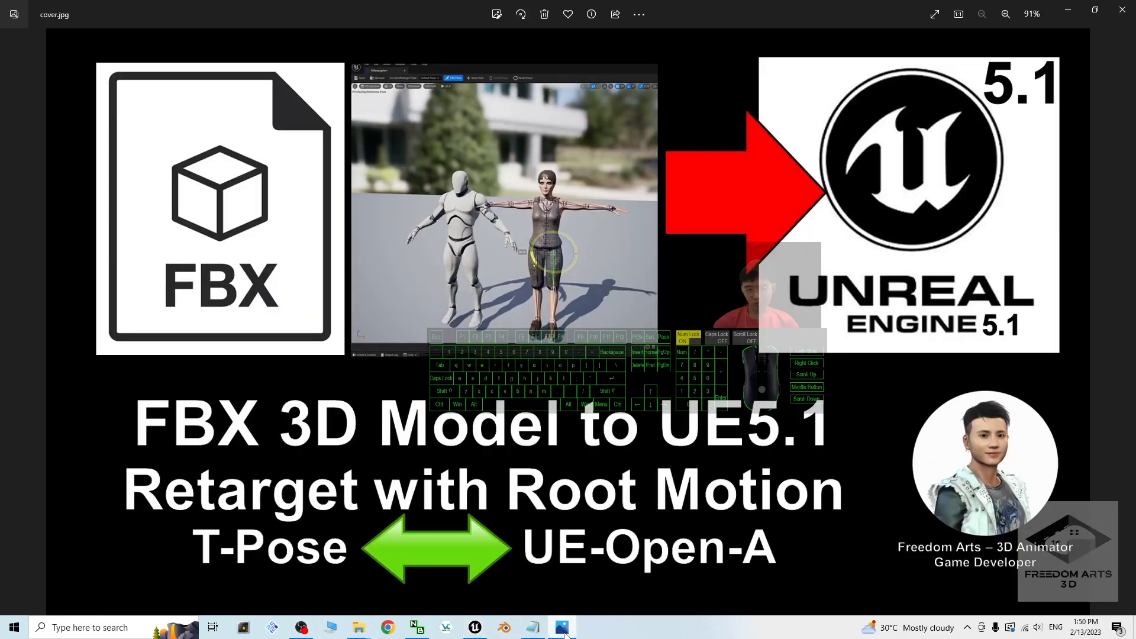
left_click(534, 628)
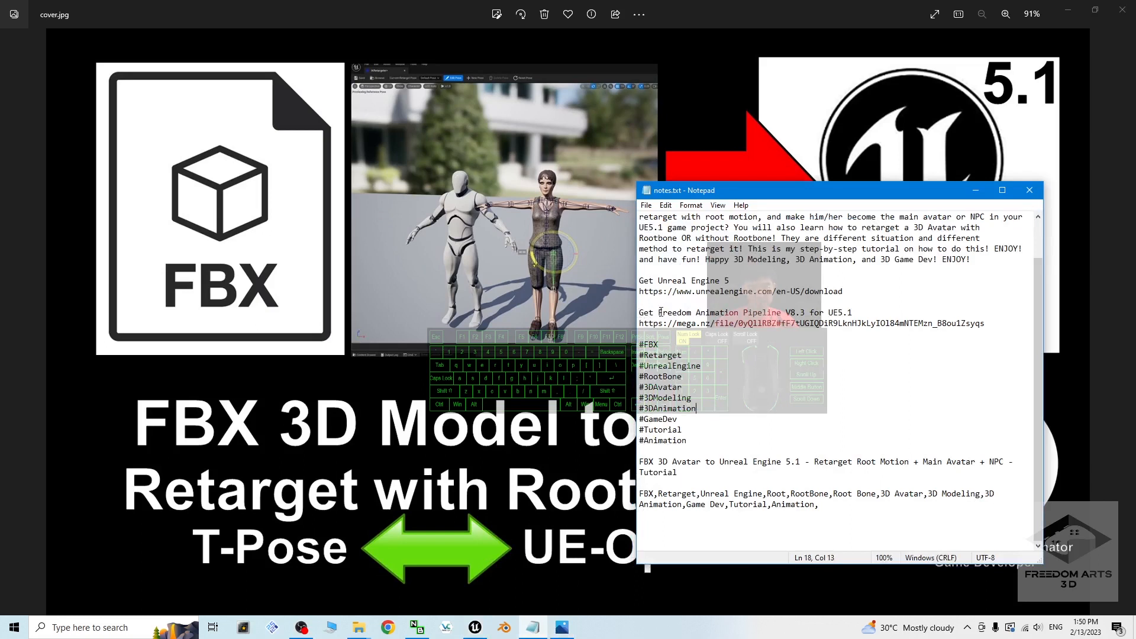
left_click_drag(660, 312, 951, 324)
left_click(971, 324)
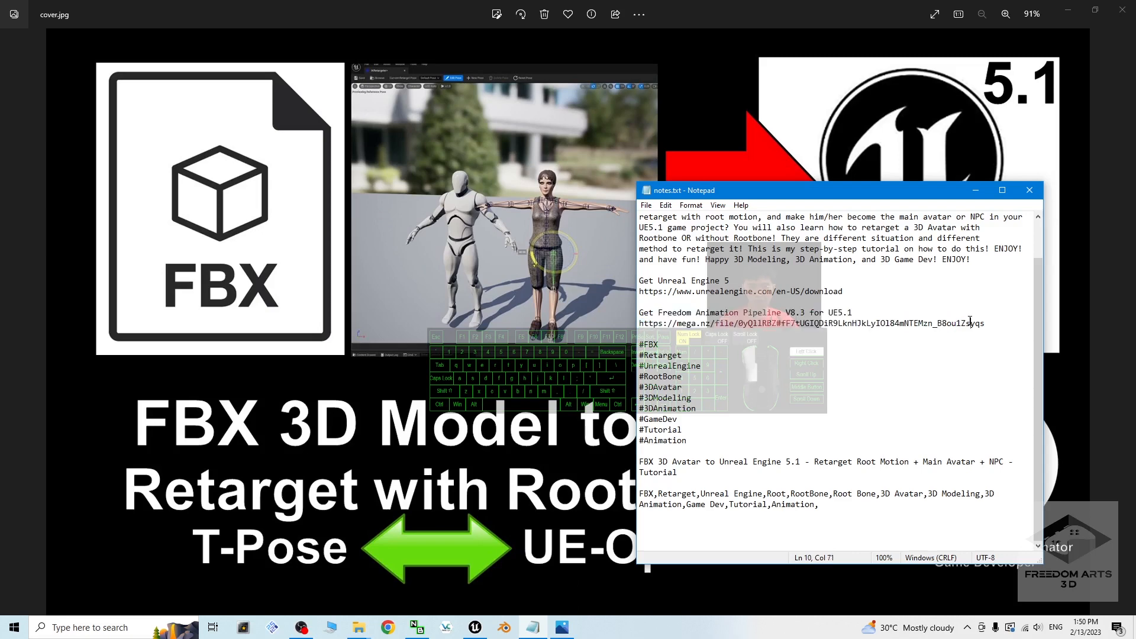
left_click(863, 313)
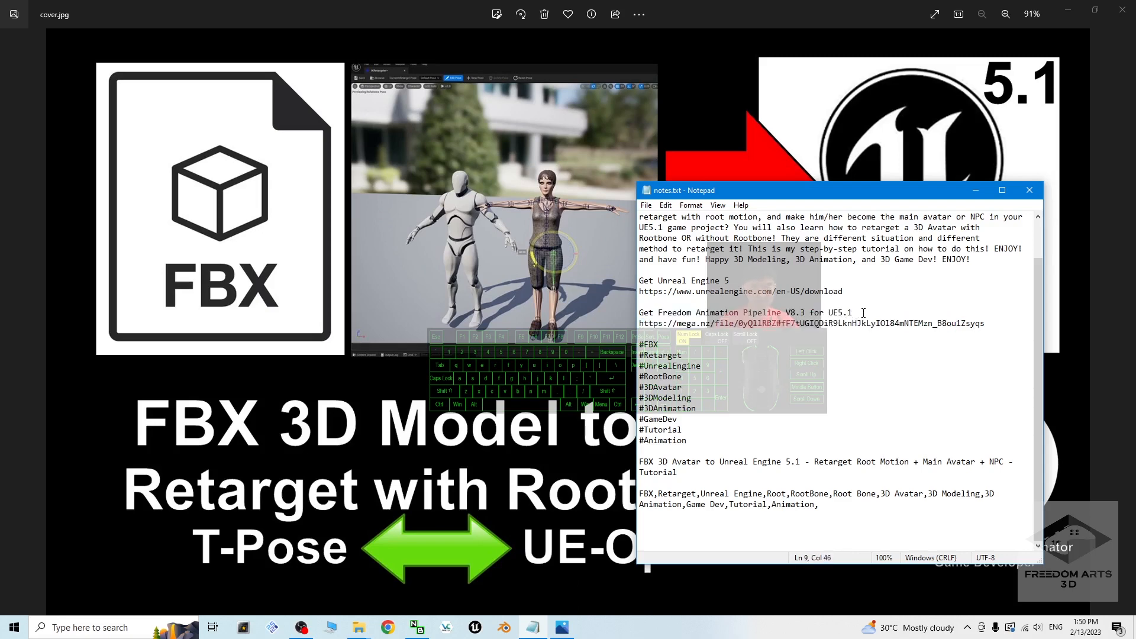
Step: Minimize the notes.txt and cover.jpg windows and close the open Mixamo (no root bone) folder window
left_click_drag(985, 324, 667, 324)
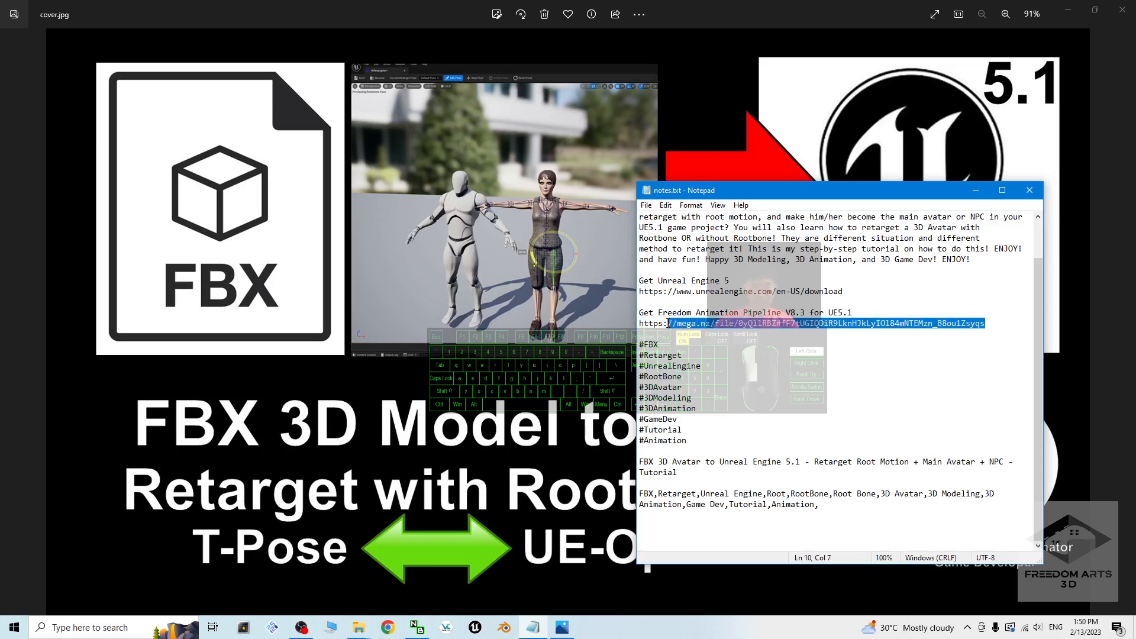
left_click(885, 306)
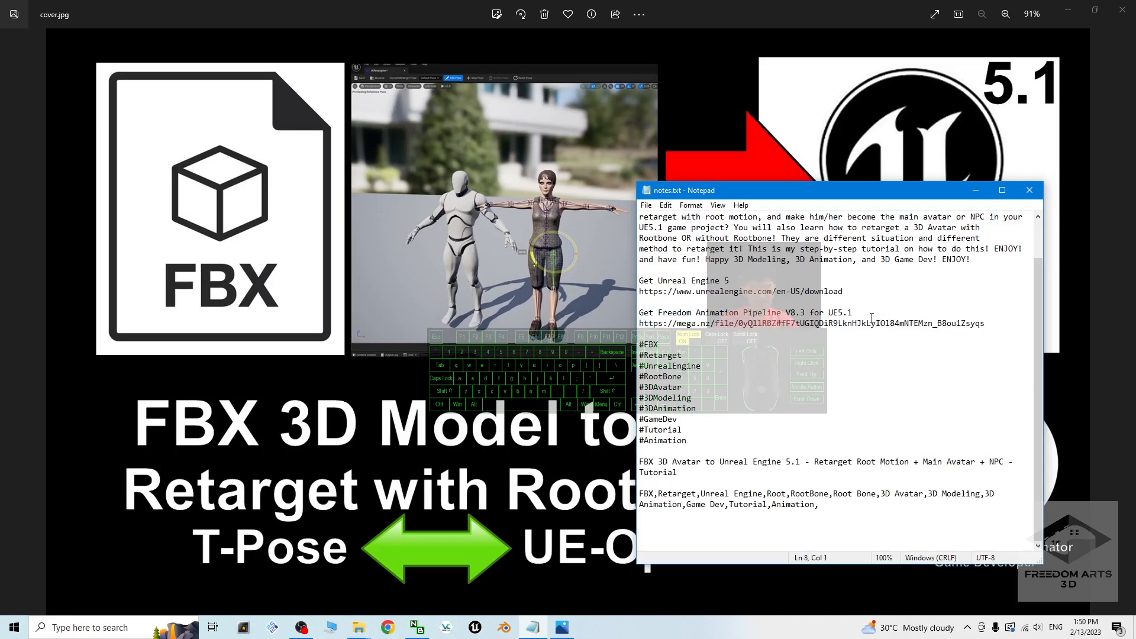
left_click(975, 190)
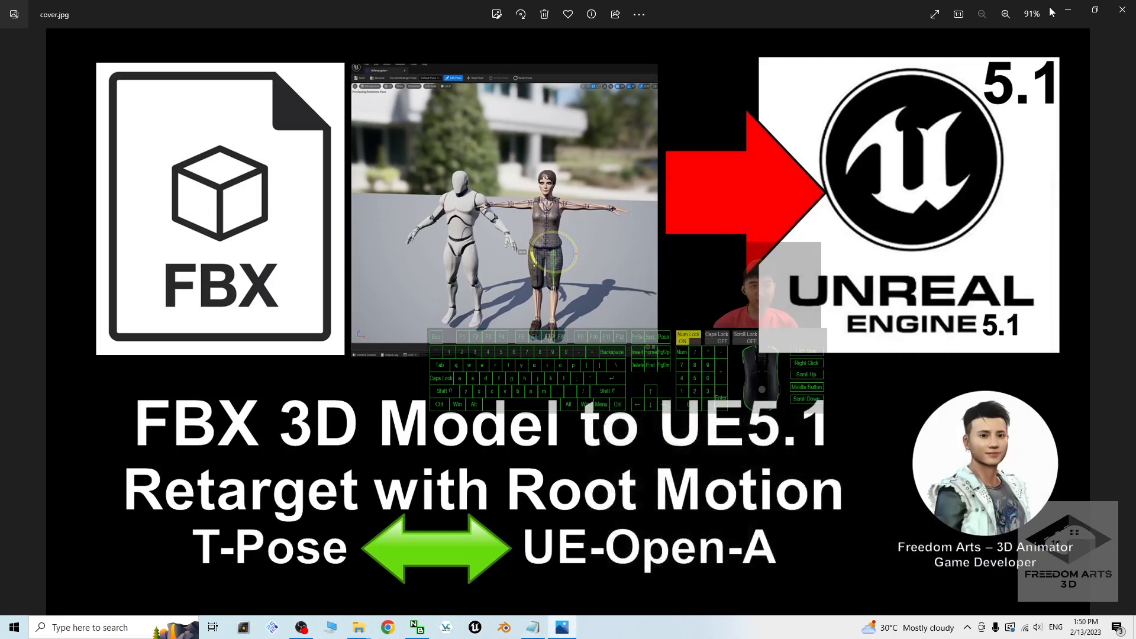
left_click(1068, 8)
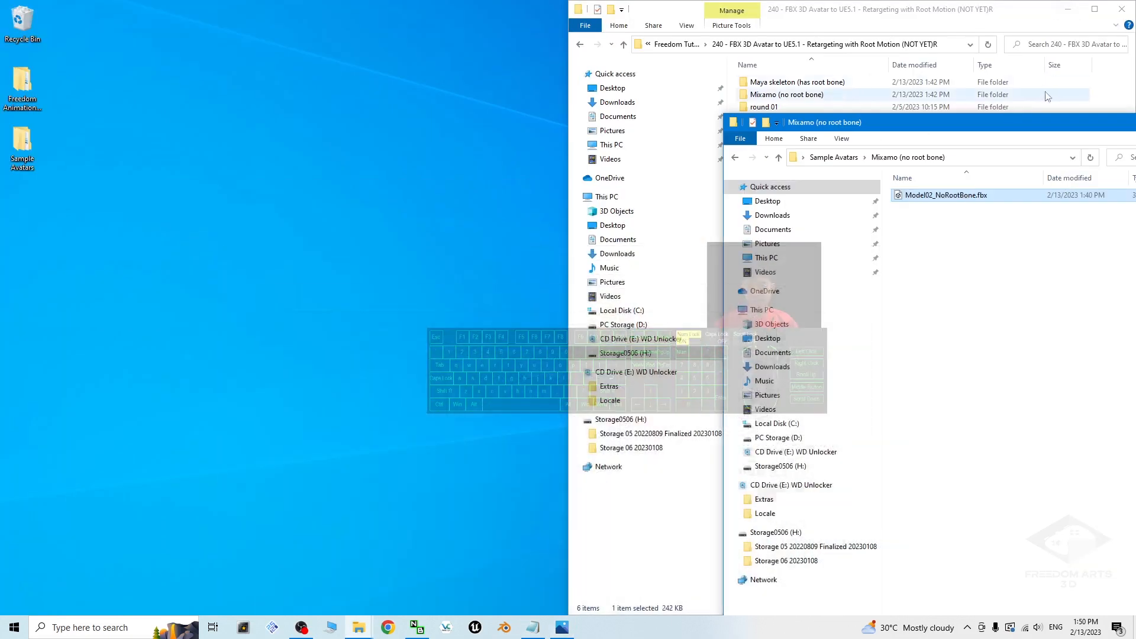
left_click_drag(1120, 128, 782, 92)
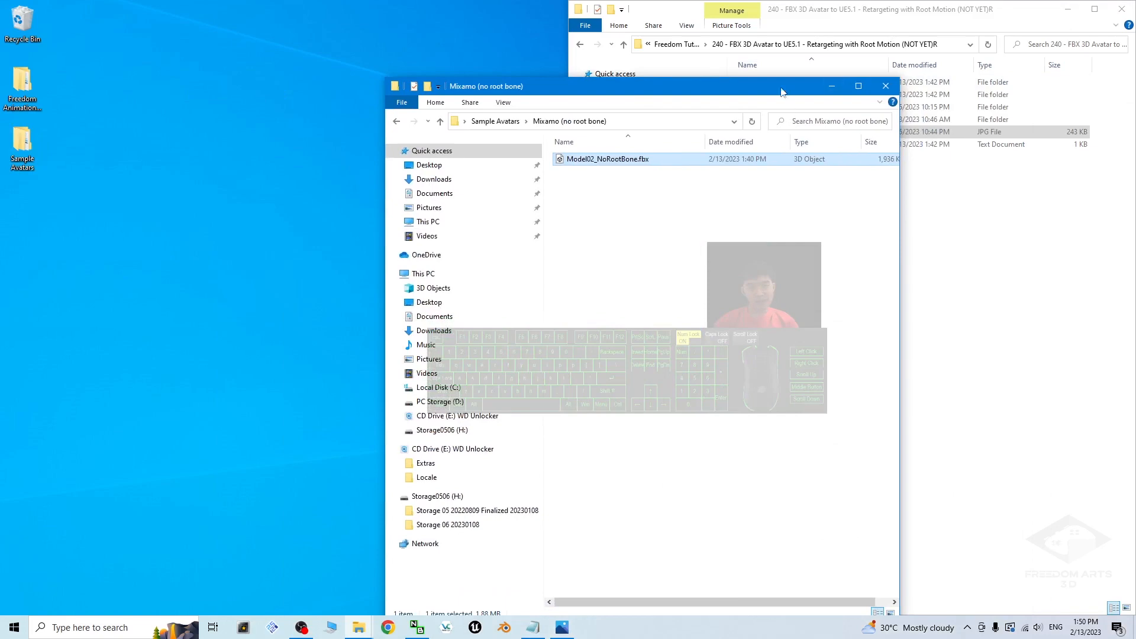
left_click(886, 85)
Step: Open the Sample Avatars folder and inspect the FBX files in its Maya skeleton and Mixamo subfolders
double_click(22, 145)
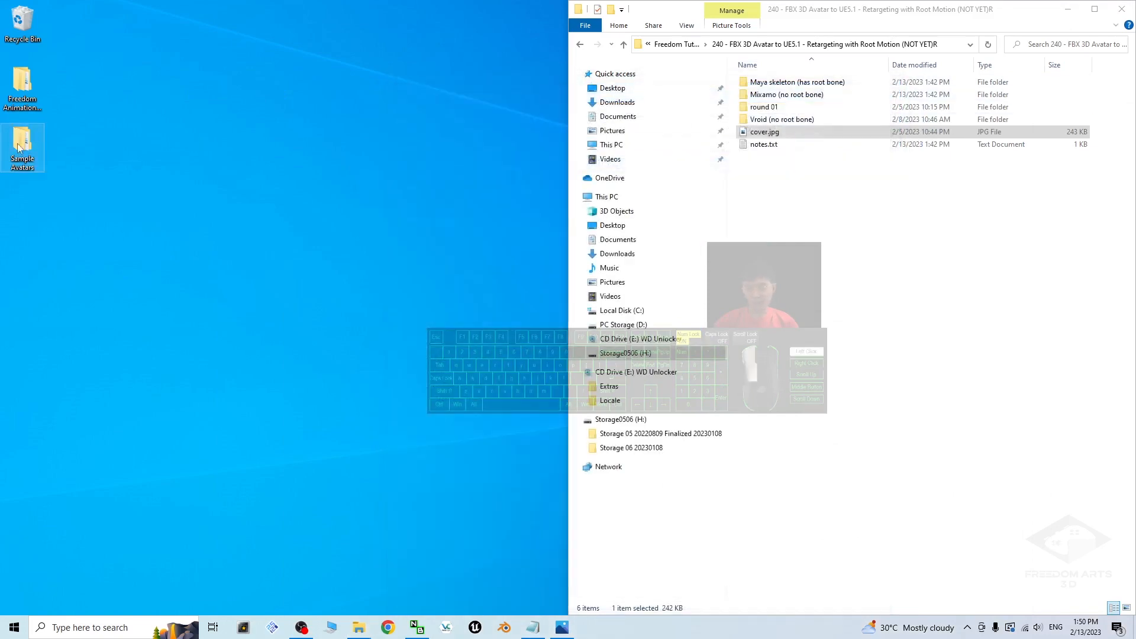
left_click(592, 153)
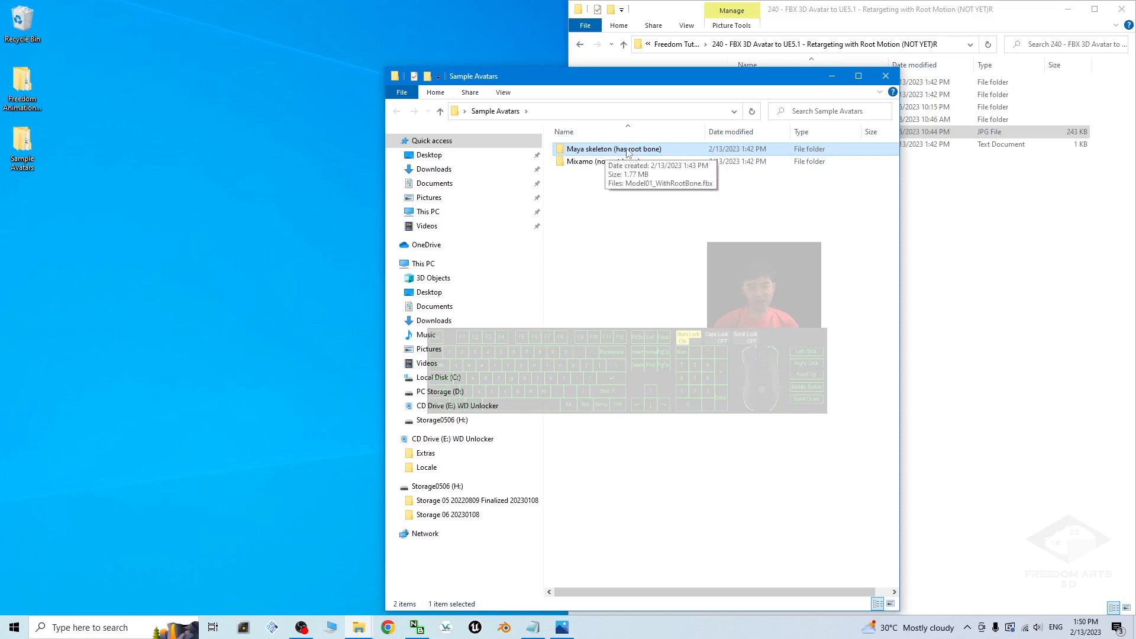
double_click(597, 152)
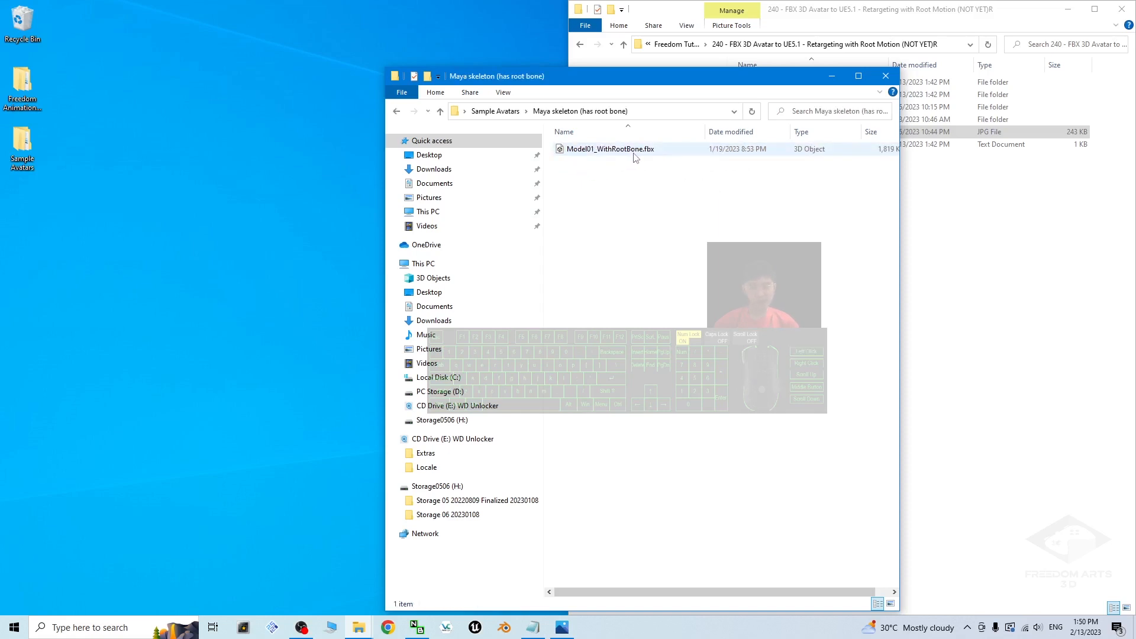
left_click(440, 112)
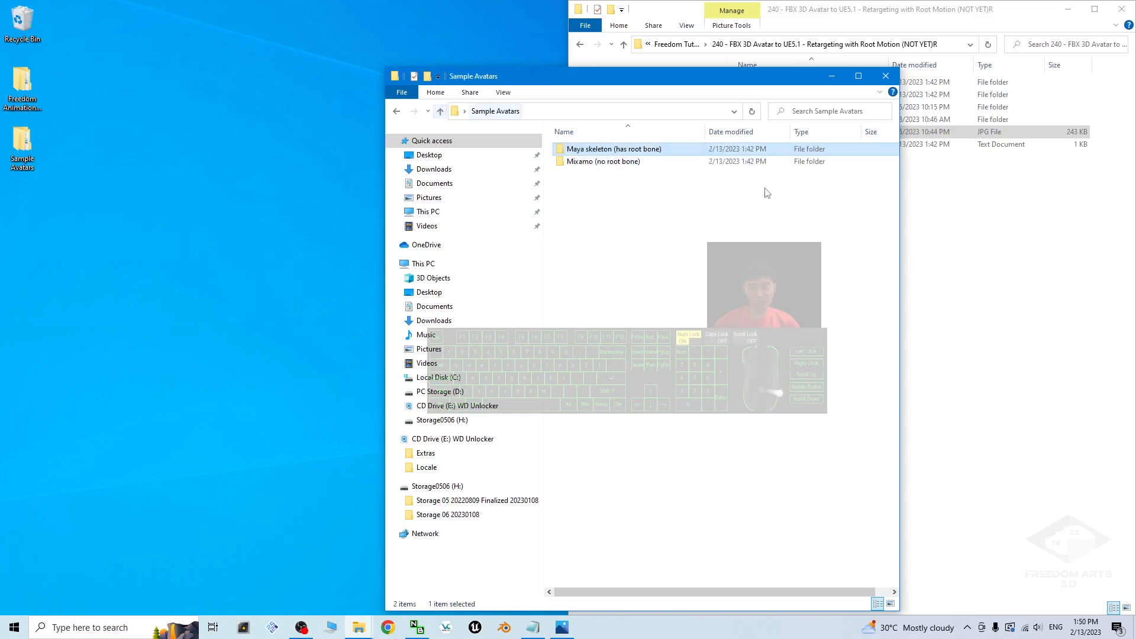
double_click(598, 161)
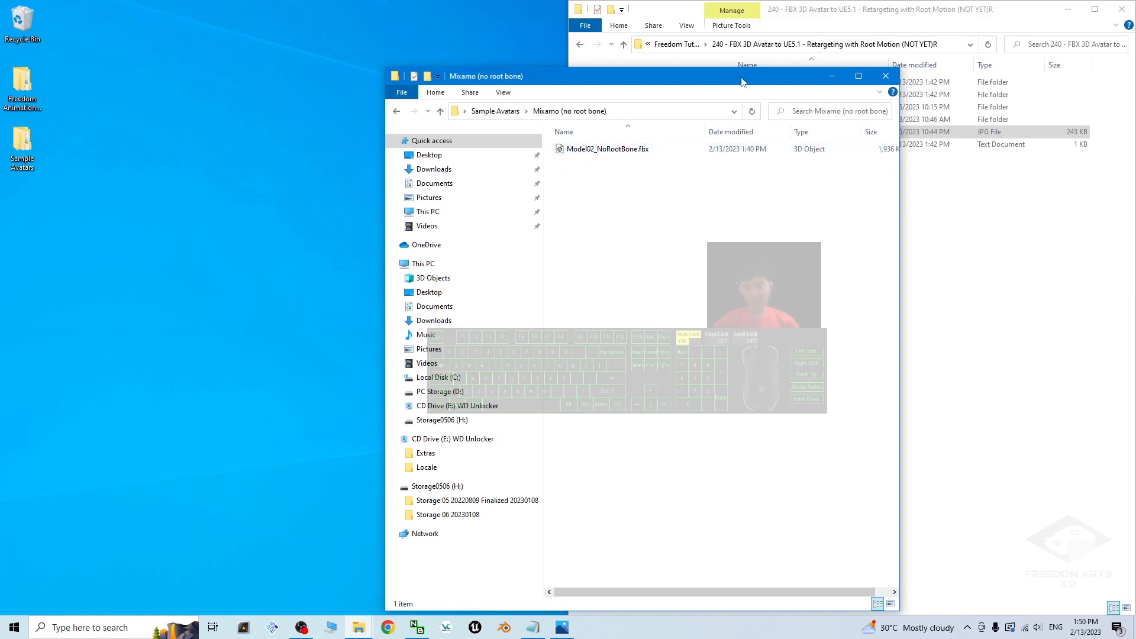
left_click_drag(742, 82, 435, 49)
Step: Minimize the tutorial folder window that contains cover.jpg and notes.txt
left_click(976, 478)
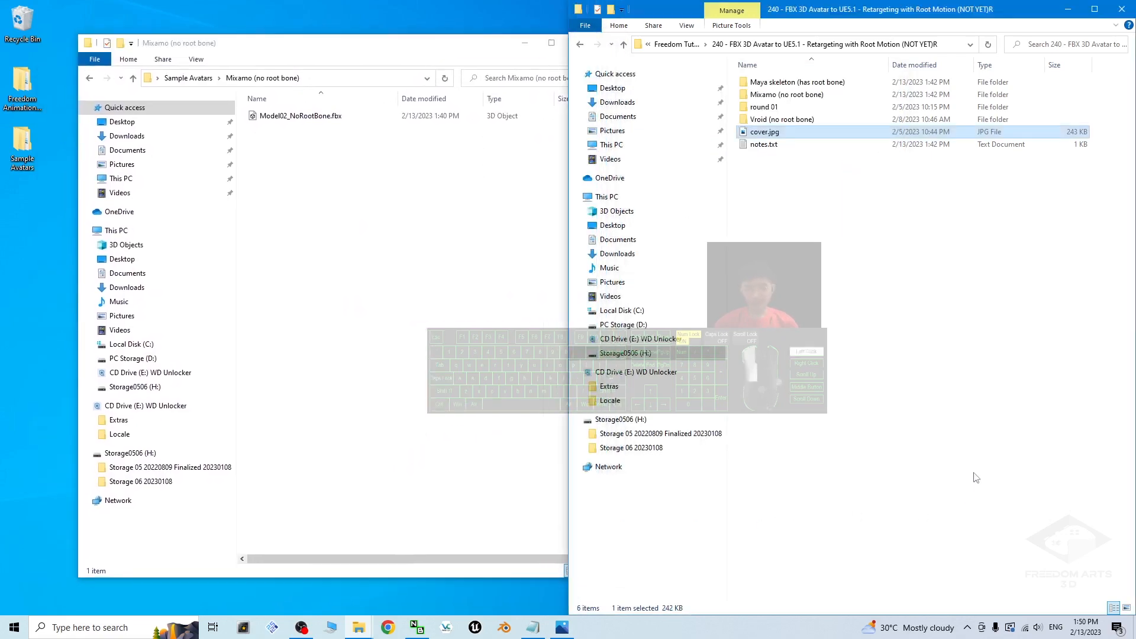
left_click(901, 478)
left_click(1069, 9)
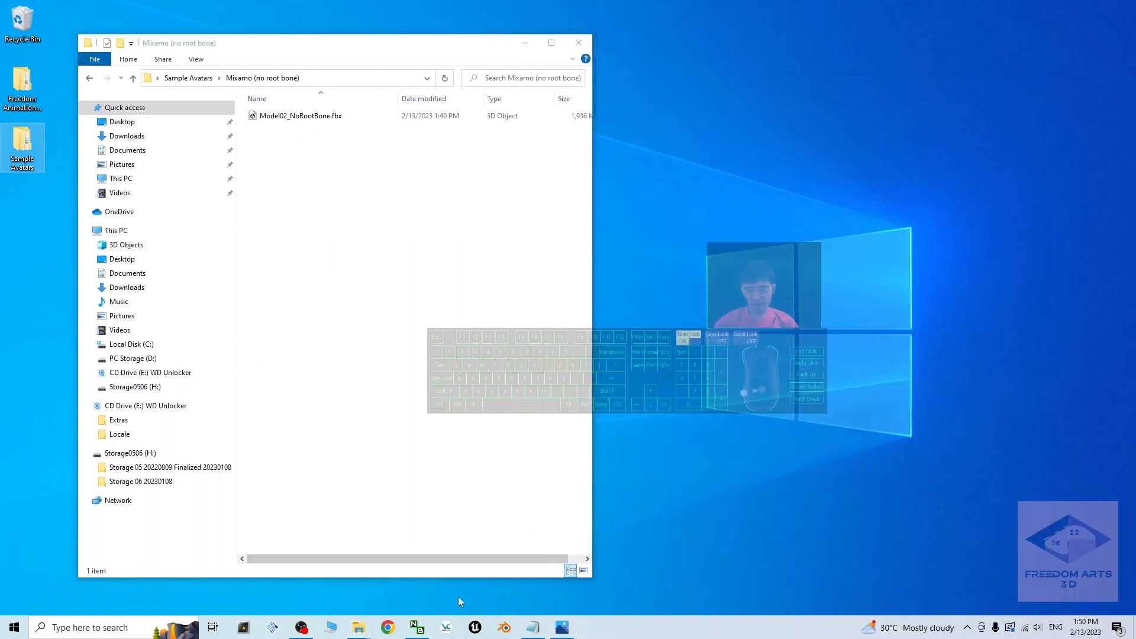
Step: Switch to Unreal Engine and create a Games project named MyProject30 from the Third Person template
left_click(476, 631)
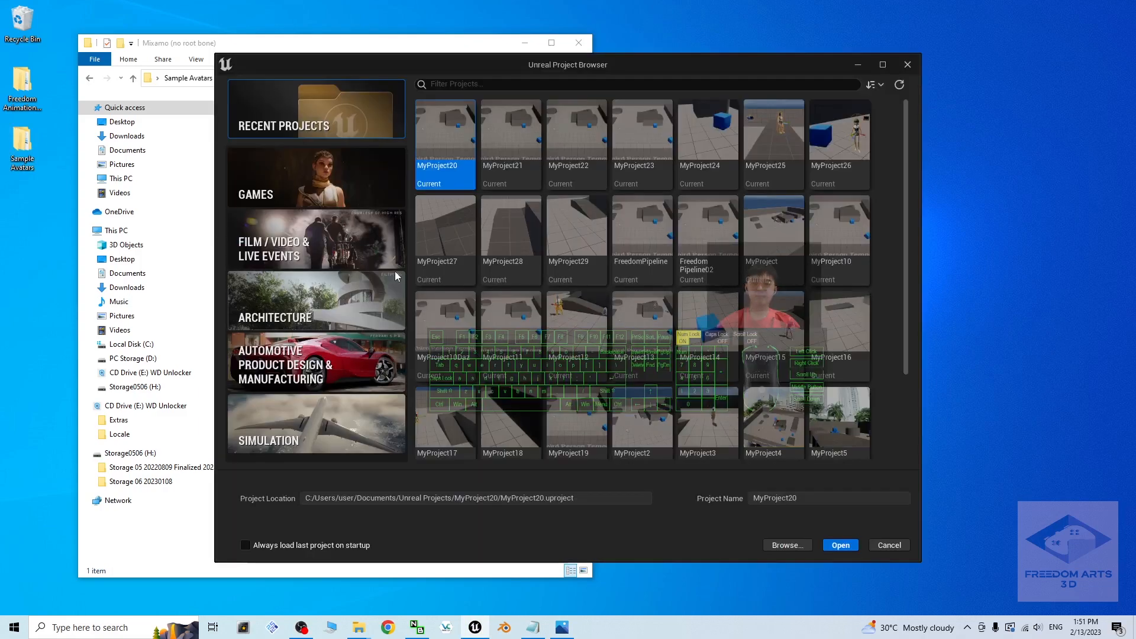
left_click_drag(907, 222, 906, 156)
left_click(296, 182)
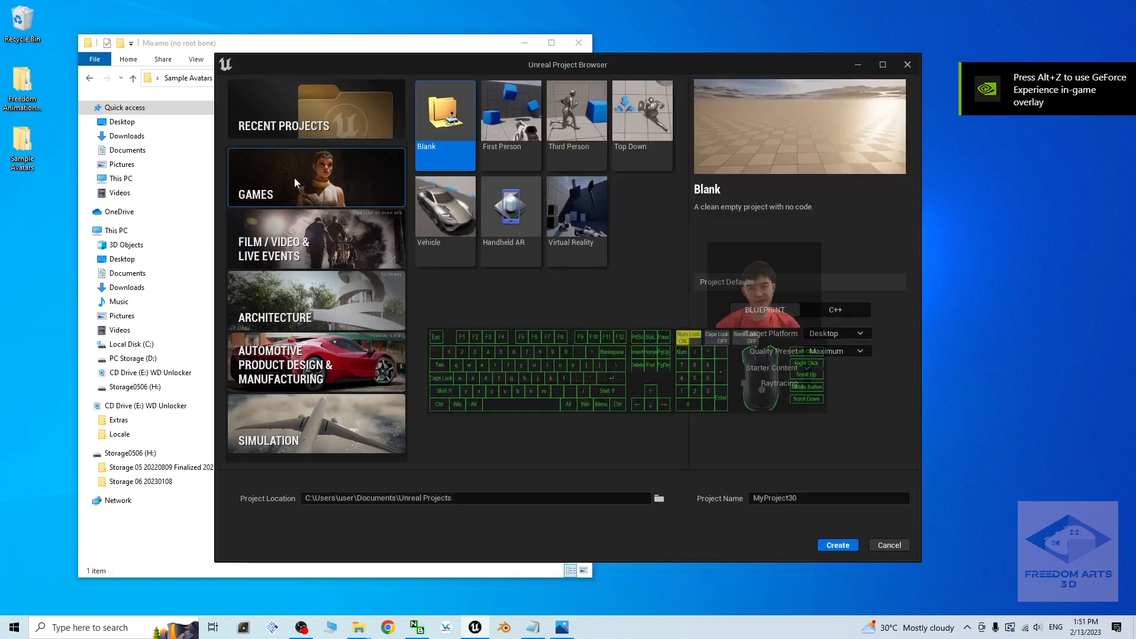
left_click(569, 118)
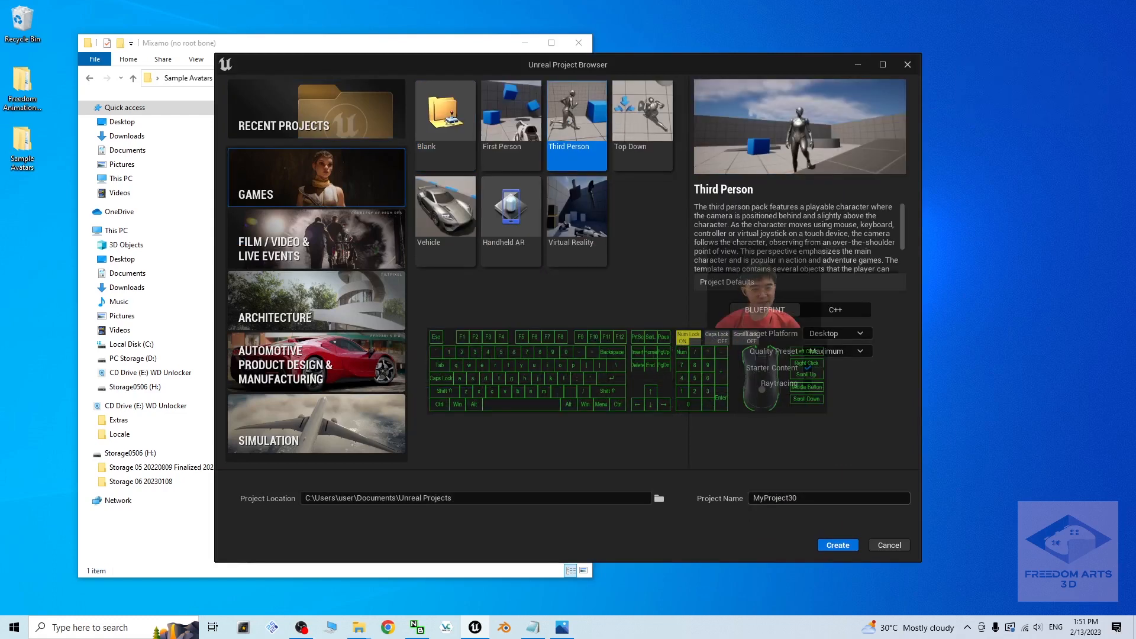
left_click(836, 545)
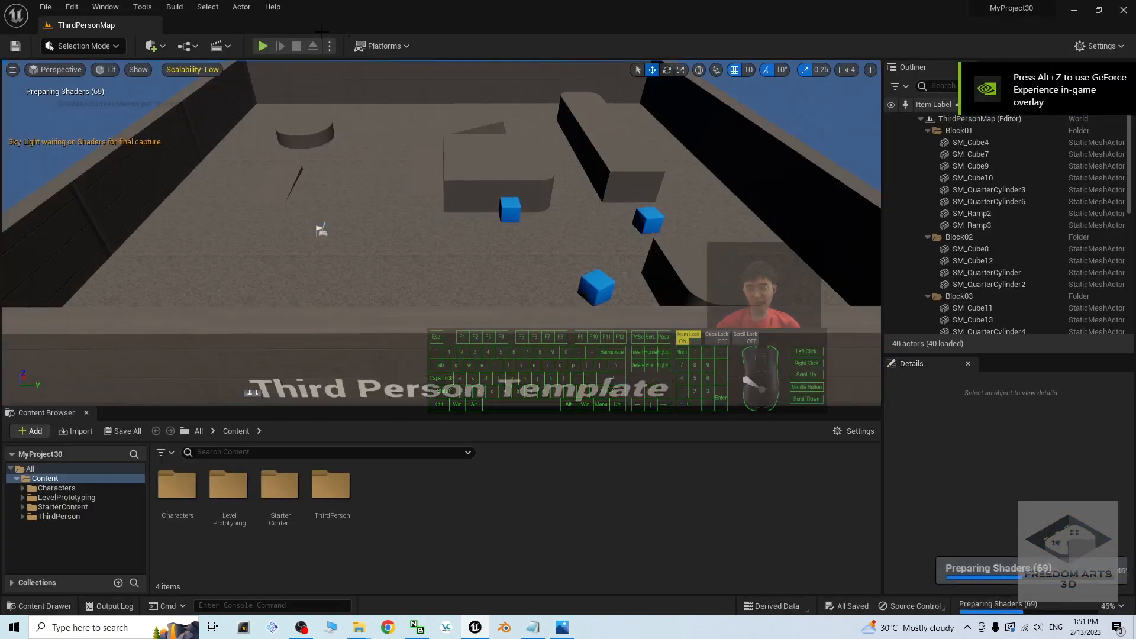
Step: Play-test ThirdPersonMap by running and jumping with the default mannequin around the ramps and blocks, ending the play session
left_click(262, 45)
left_click(650, 210)
key("w")
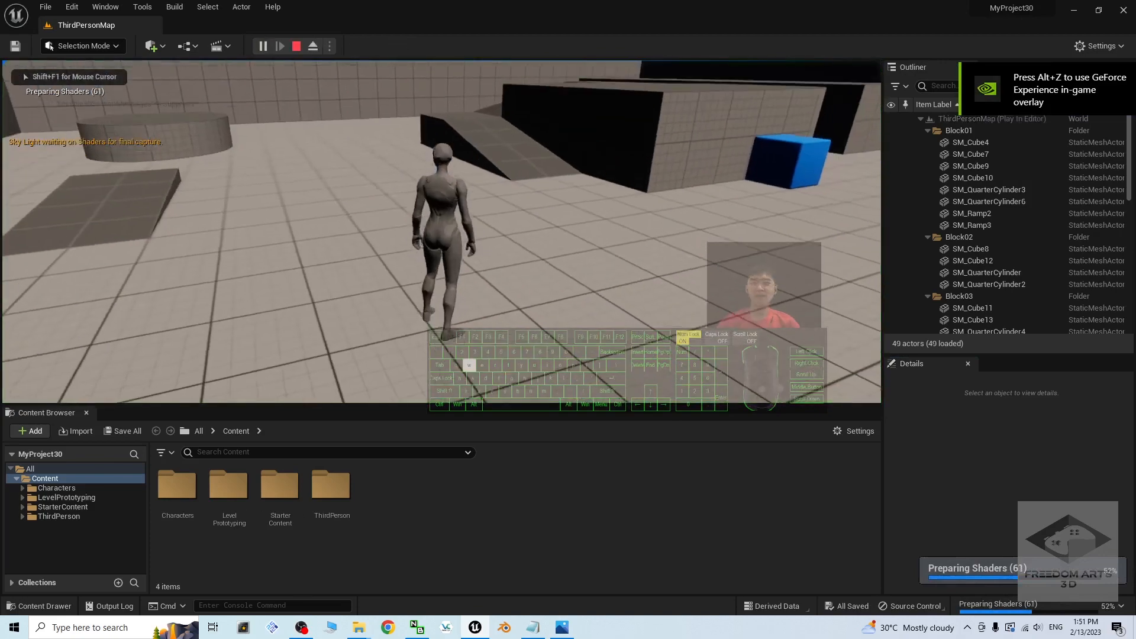
key("a")
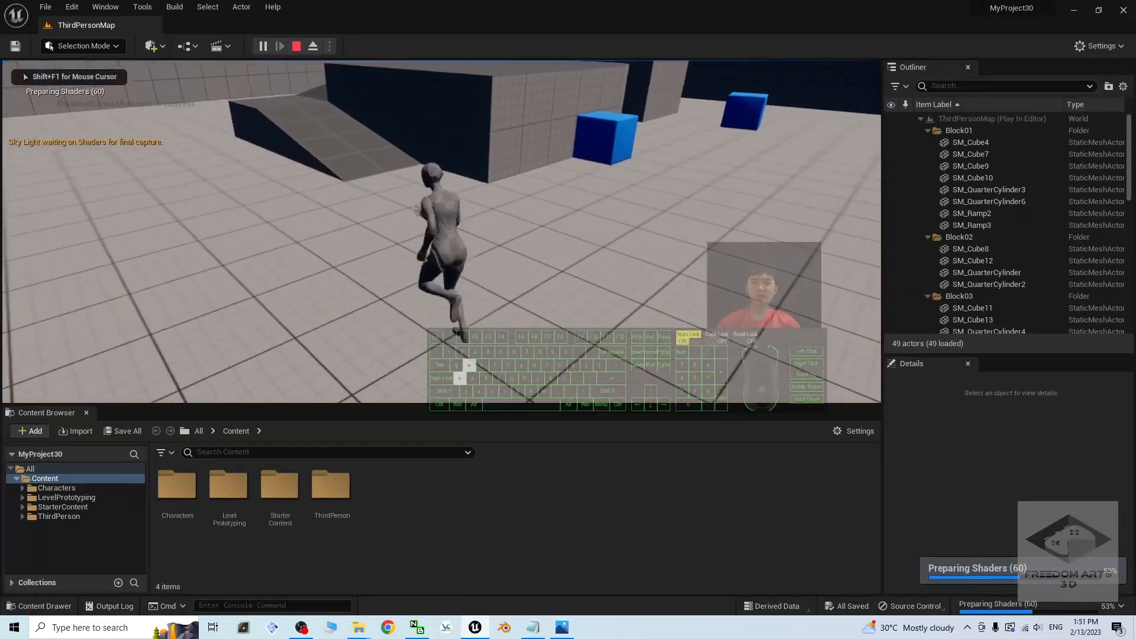
key("s")
key("w")
key("d")
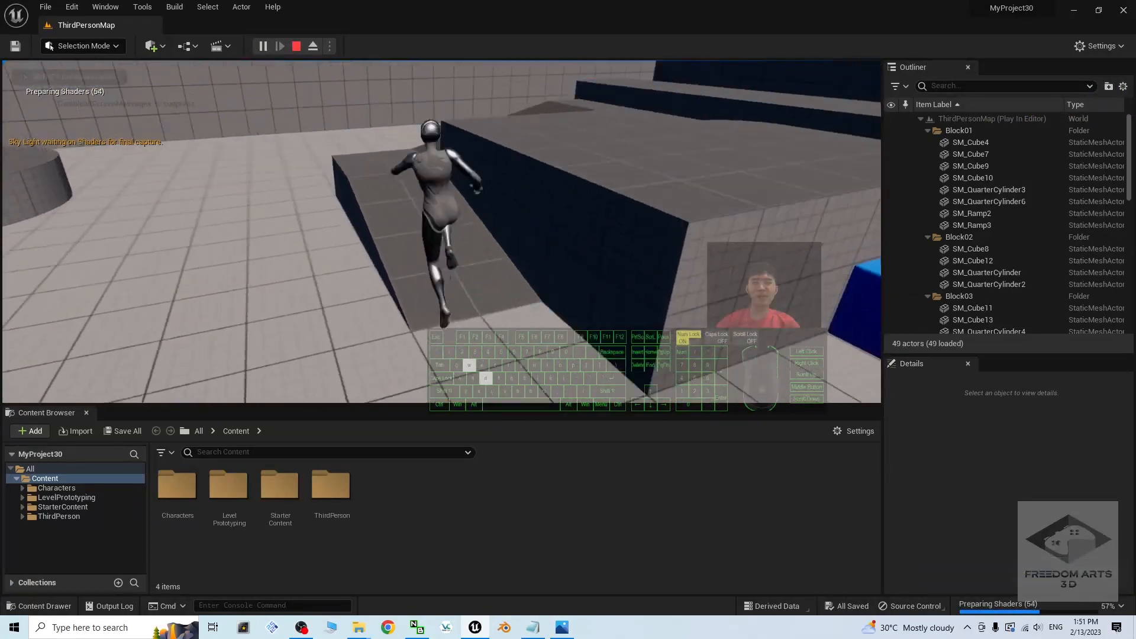
key("s")
key("space")
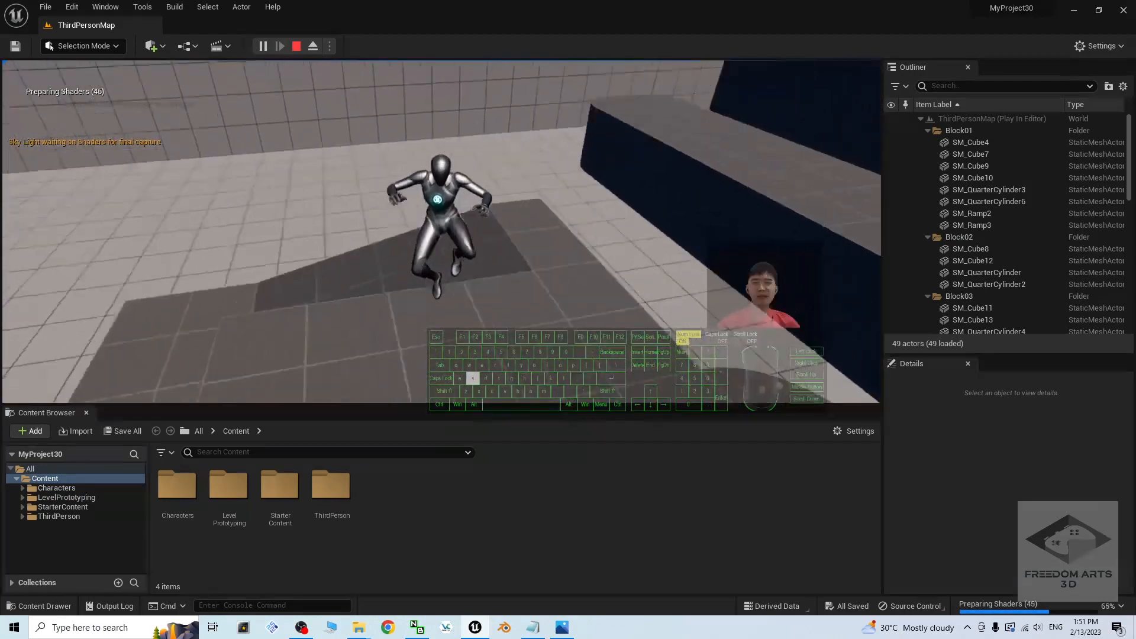
key("d")
key("w")
key("d")
key("space")
key("s")
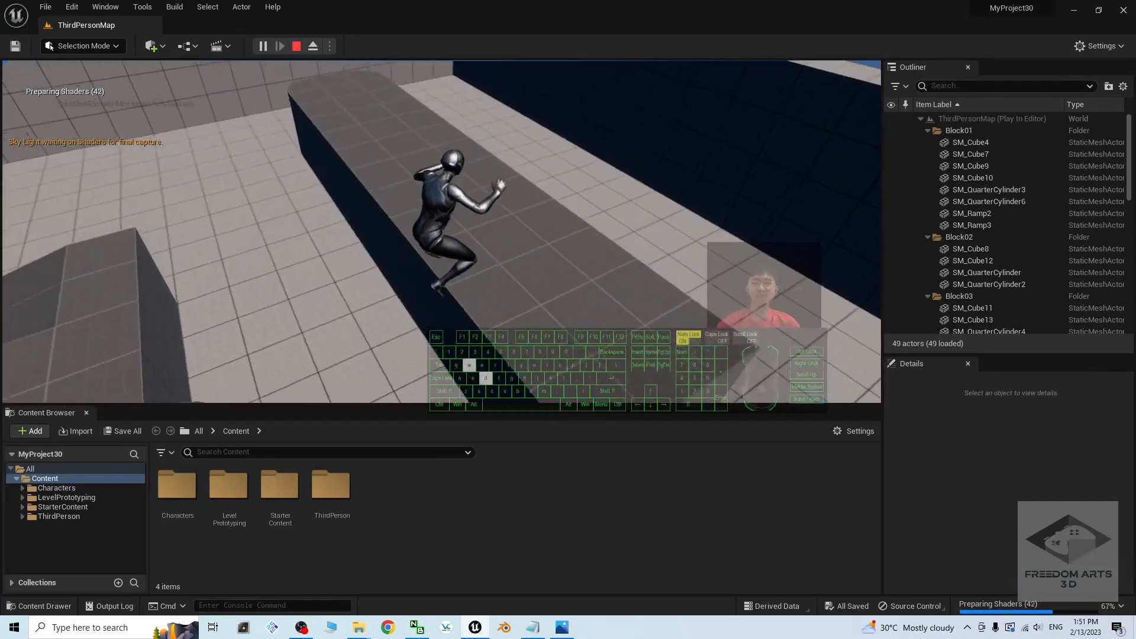
key("w")
key("d")
key("space")
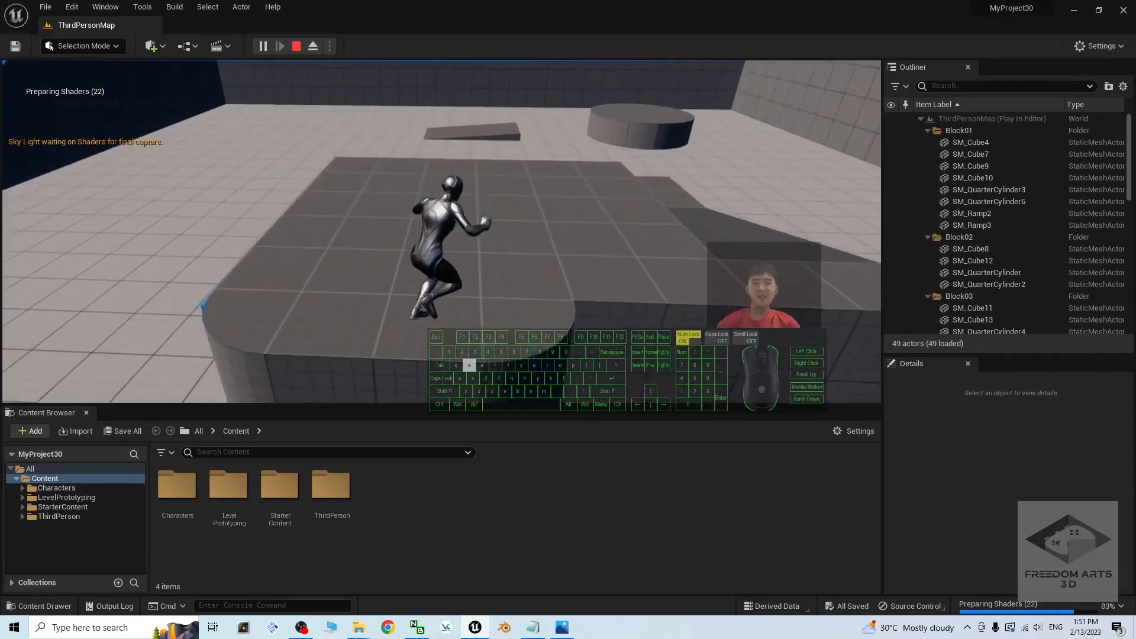
key("d")
key("space")
key("a")
key("s")
key("space")
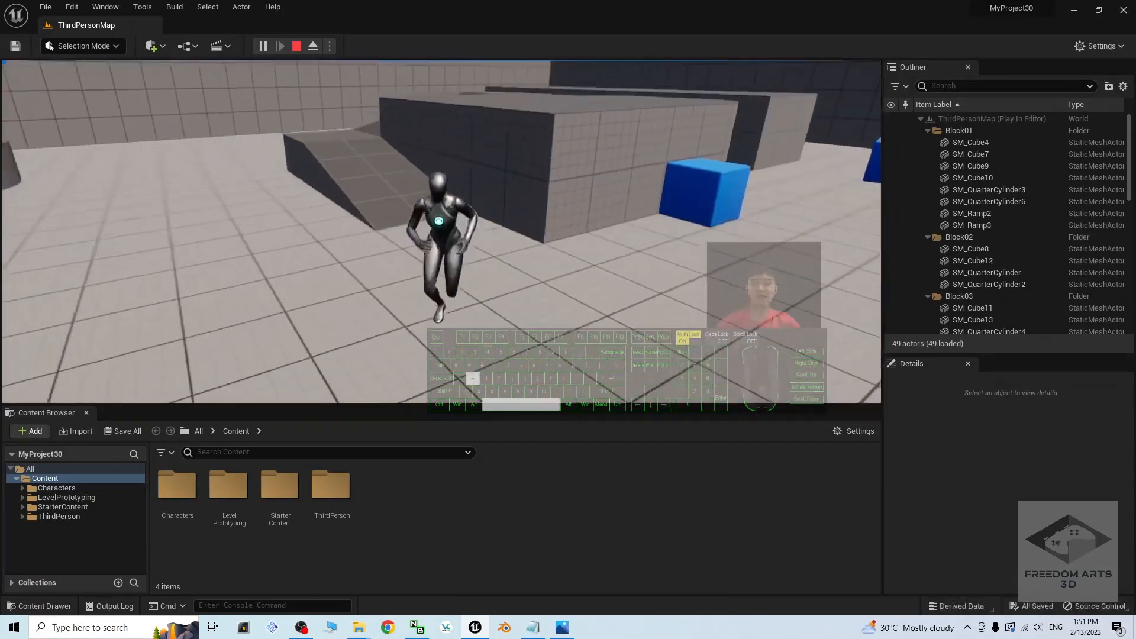
key("a")
key("s")
key("d")
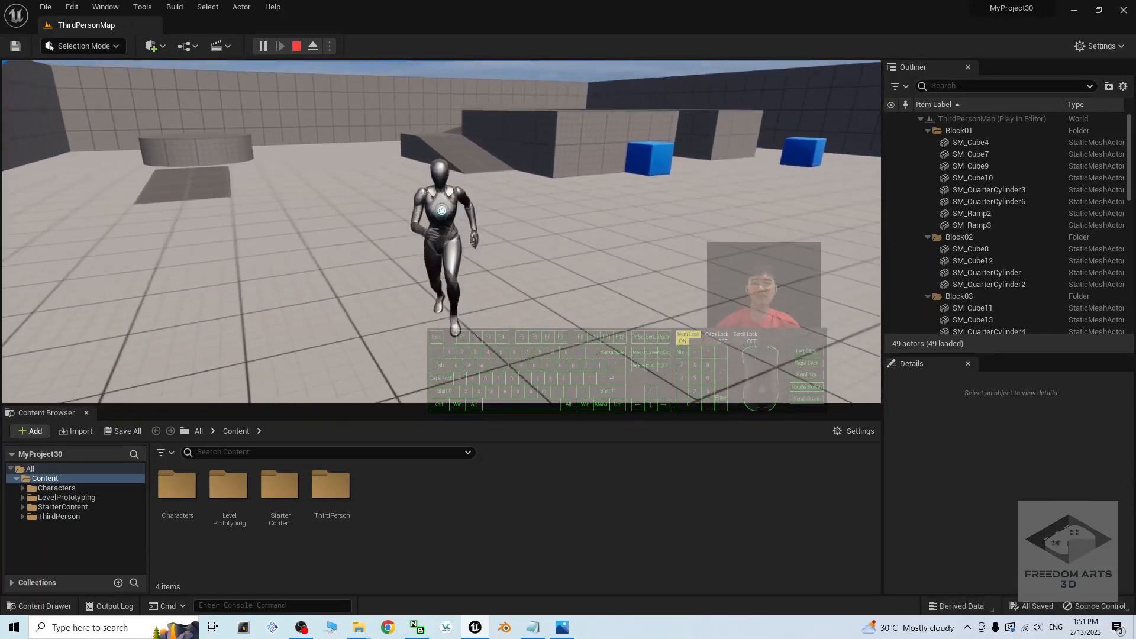
key("w")
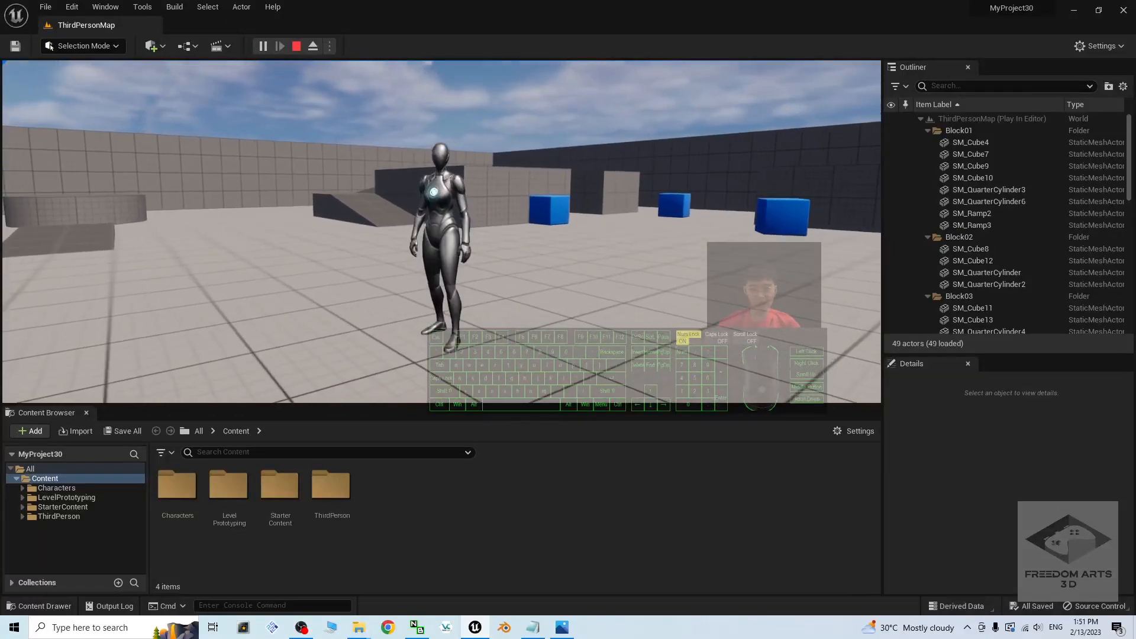
key("w")
key("a")
key("s")
key("w")
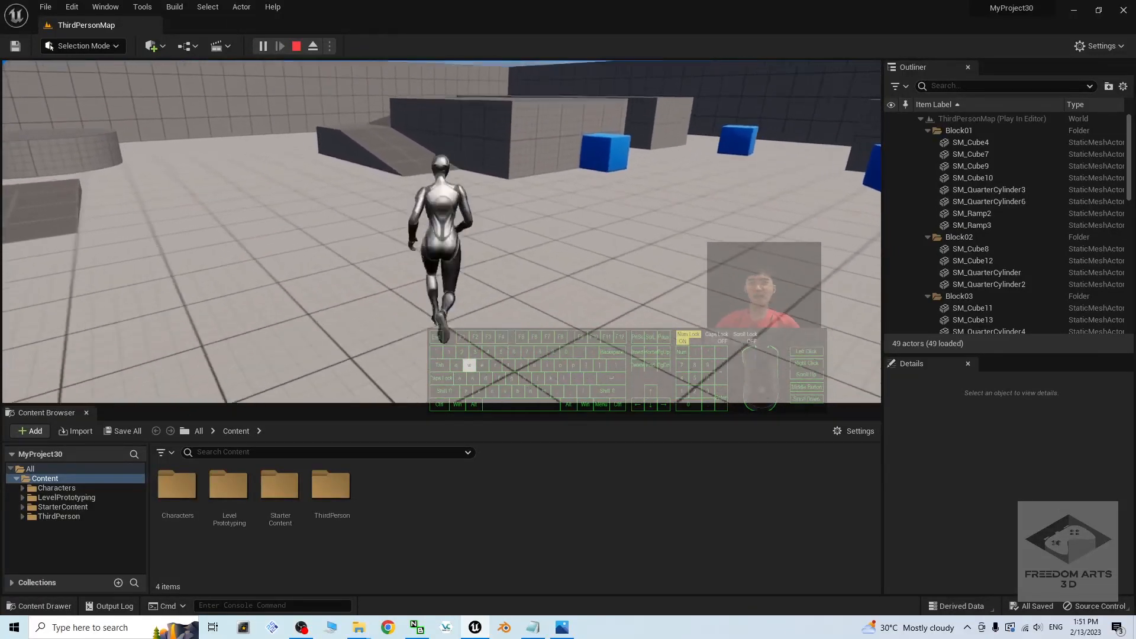
key("s")
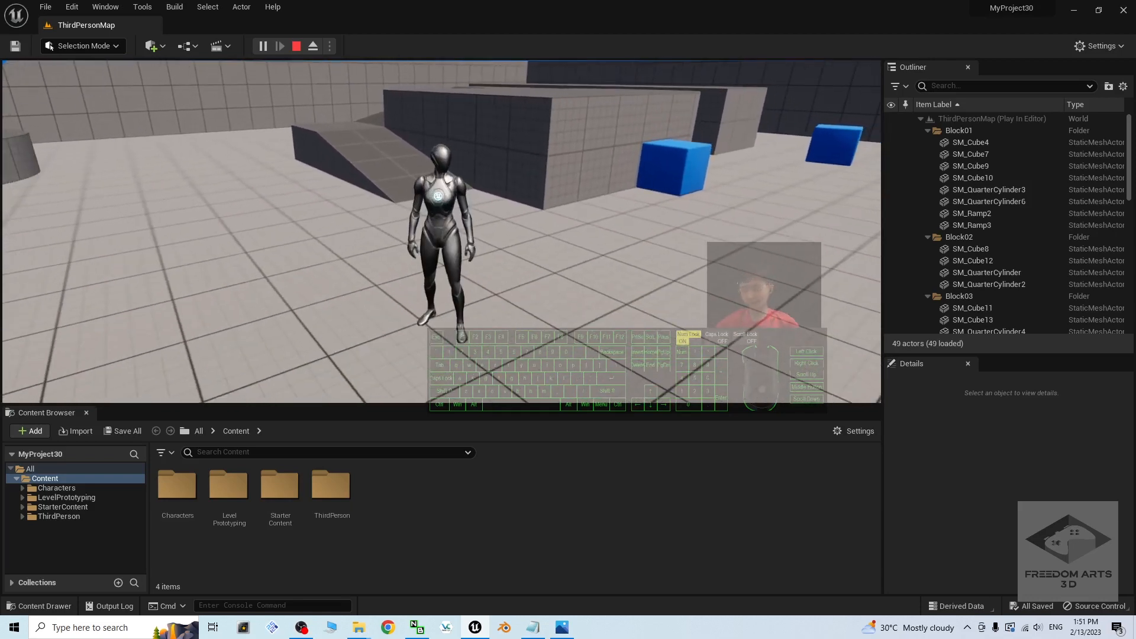
key("Escape")
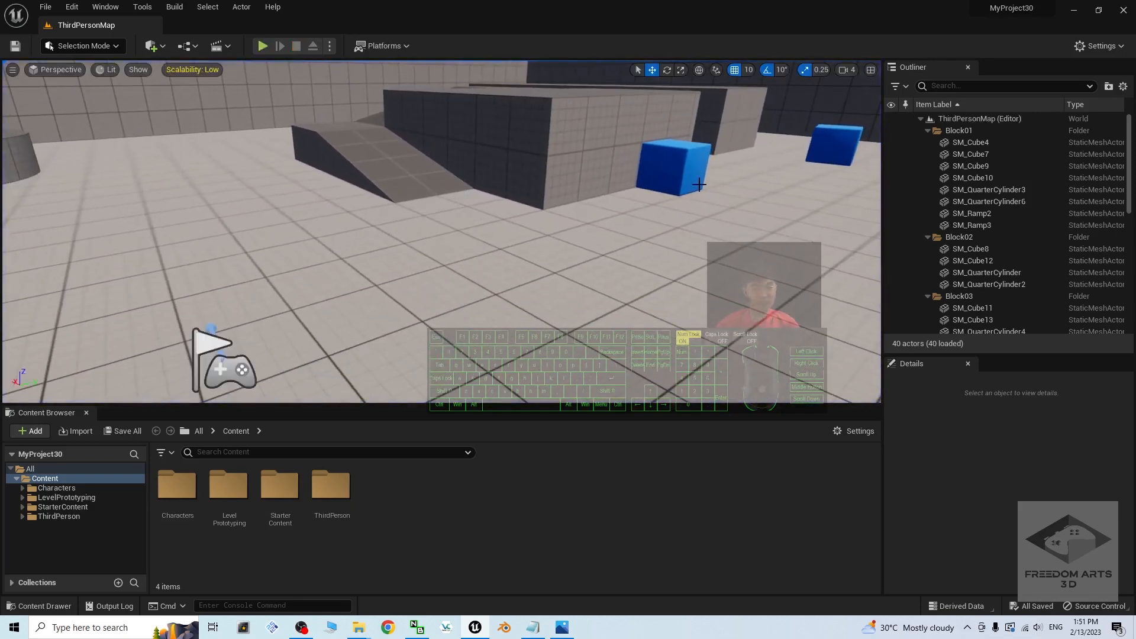
Step: Open the Content folder of Freedom Animation Pipeline V8.3 in File Explorer and arrange it beside the restored MyProject30 editor window
left_click_drag(686, 4, 797, 76)
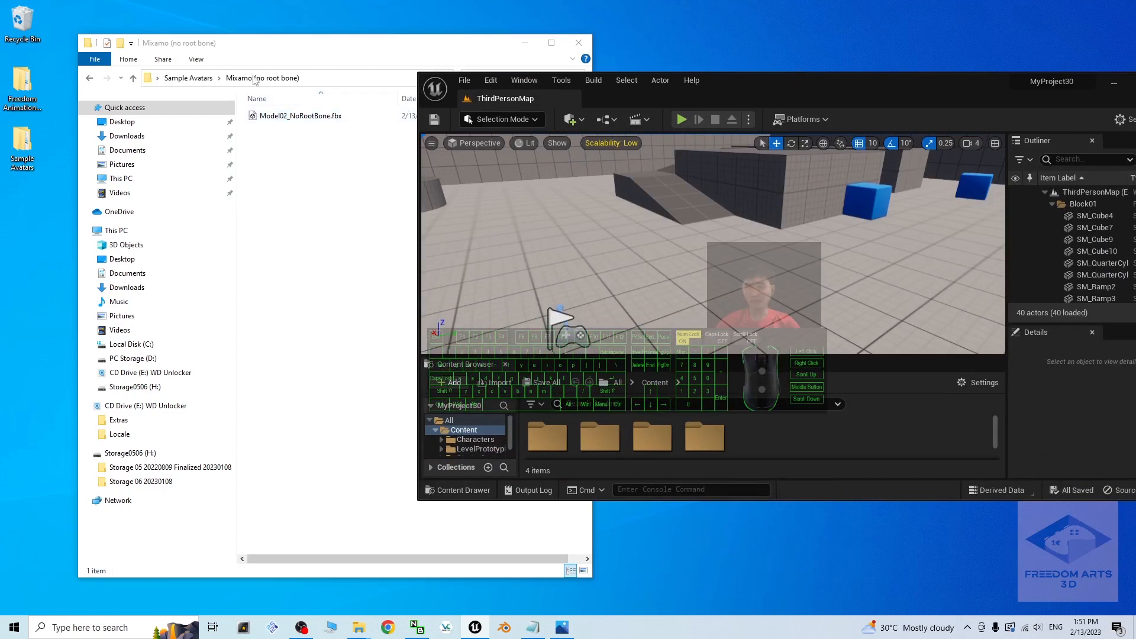
double_click(30, 94)
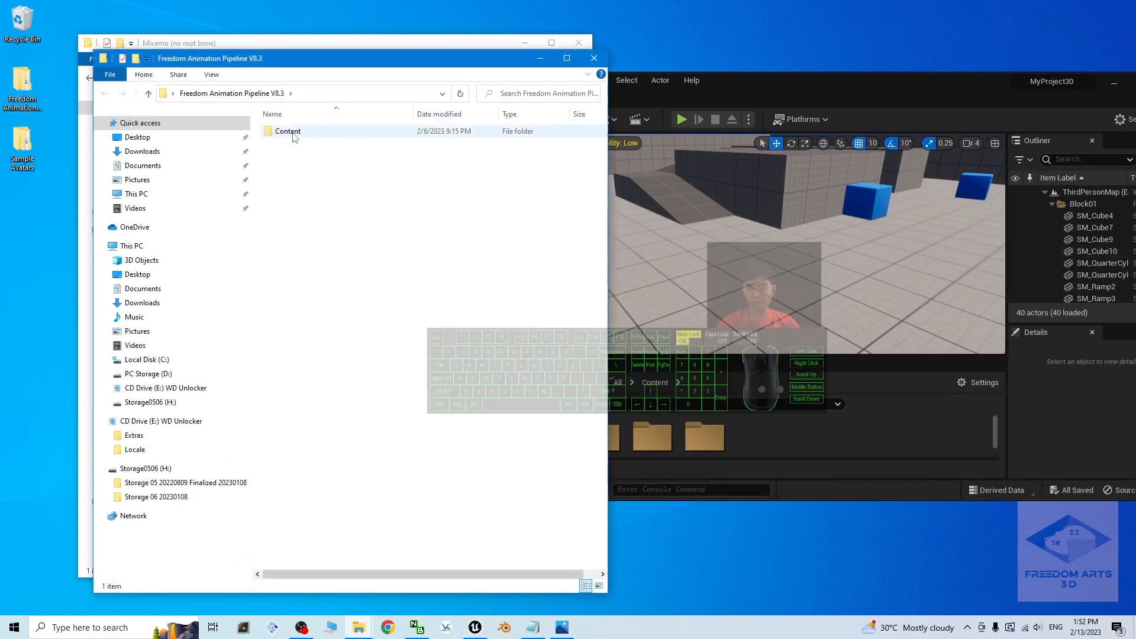
double_click(293, 133)
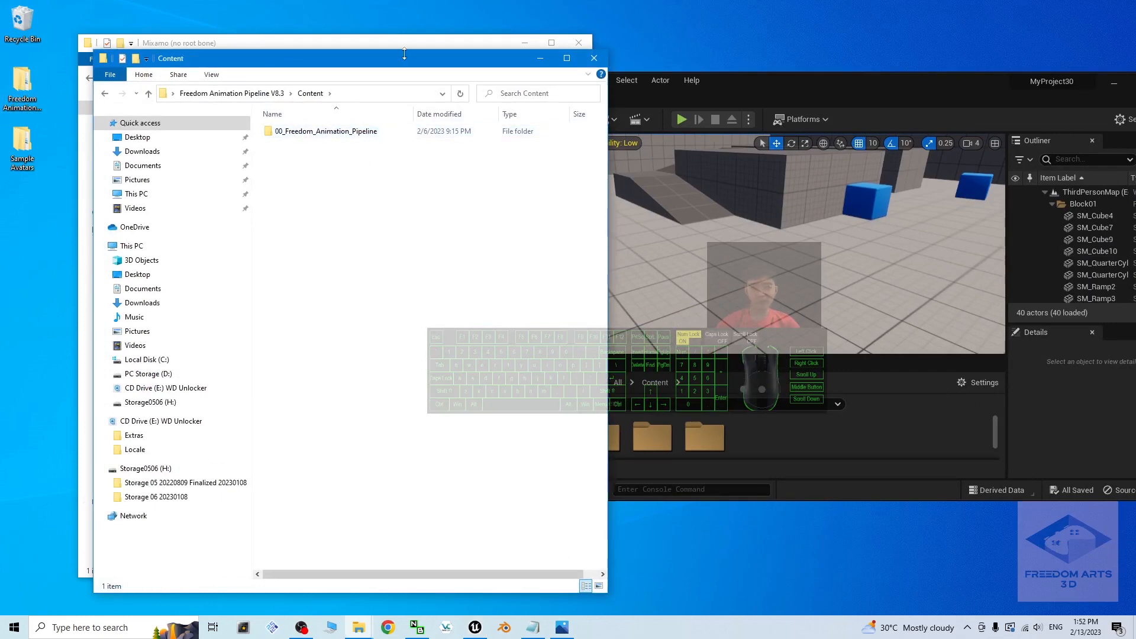
left_click_drag(404, 54, 390, 95)
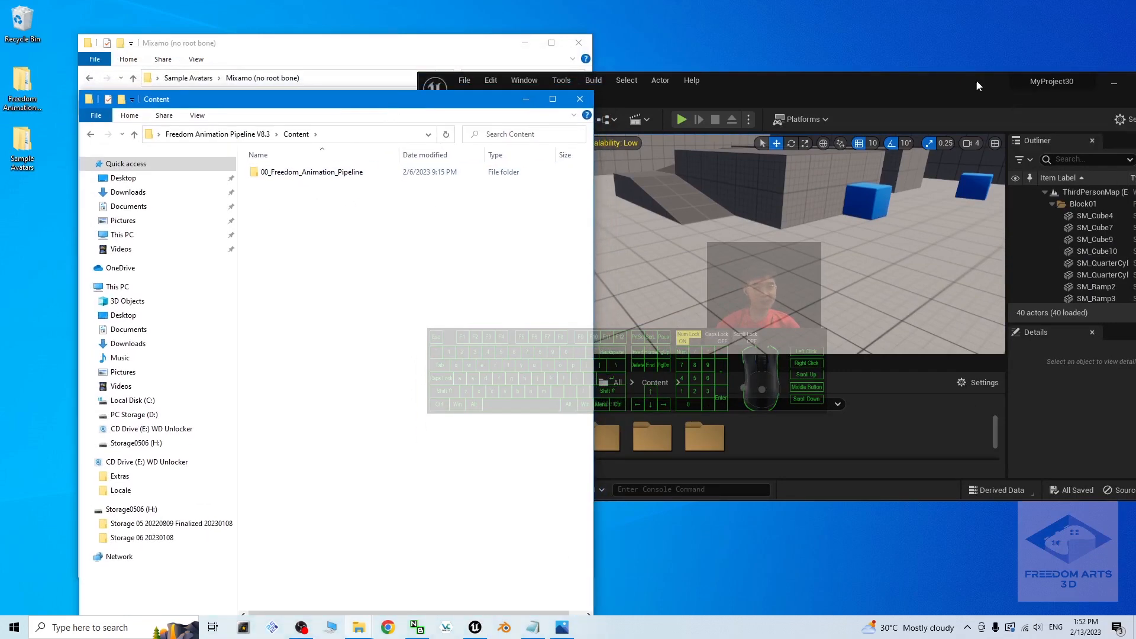
left_click_drag(975, 79, 818, 120)
mouse_move(897, 118)
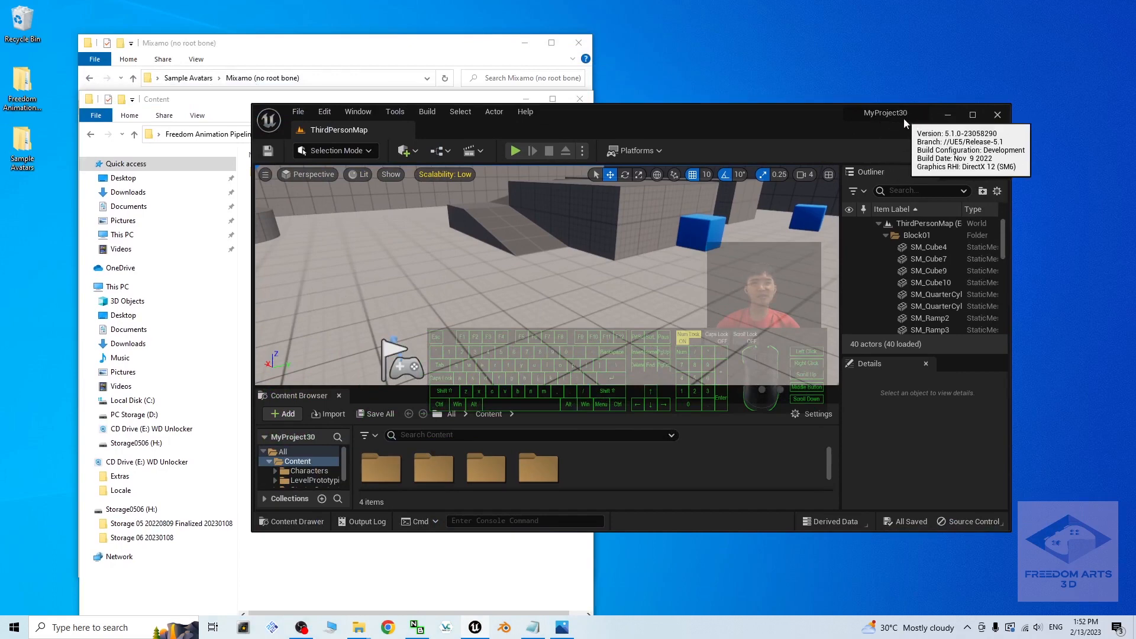
Step: Open the Content folder of MyProject30 from Documents > Unreal Projects in a separate File Explorer window beside the existing ones
left_click_drag(444, 48, 497, 32)
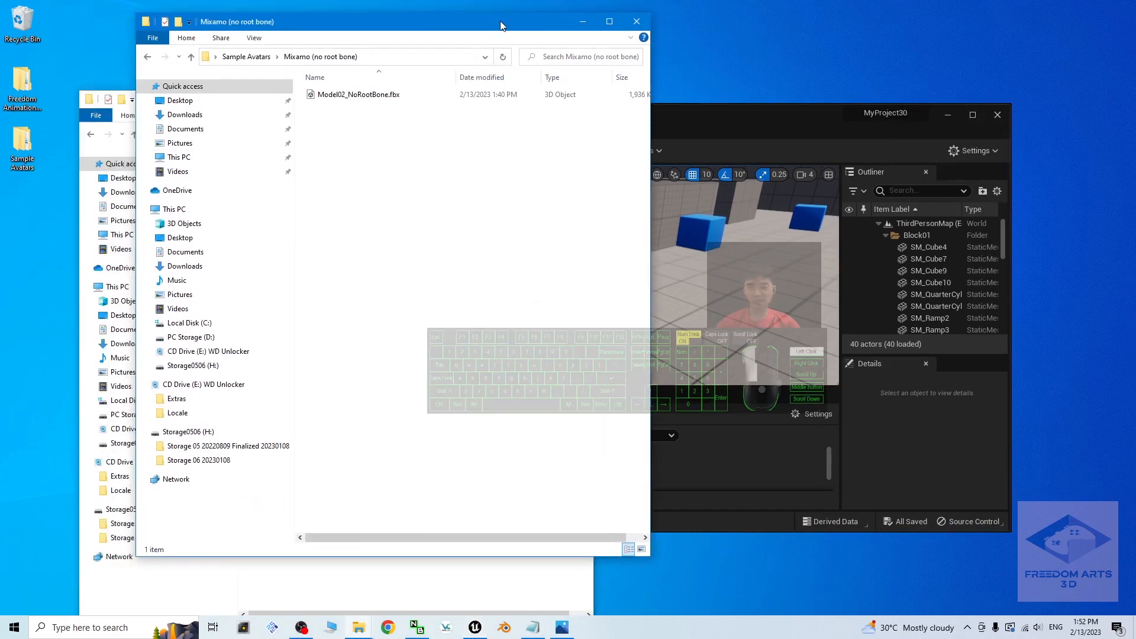
right_click(176, 137)
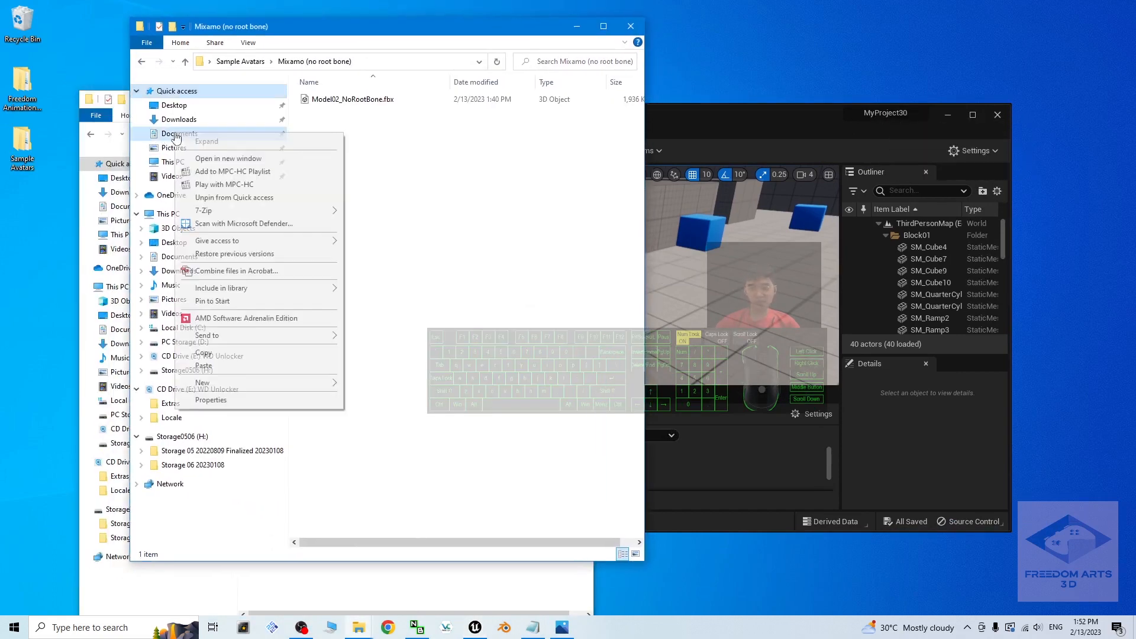
left_click(217, 162)
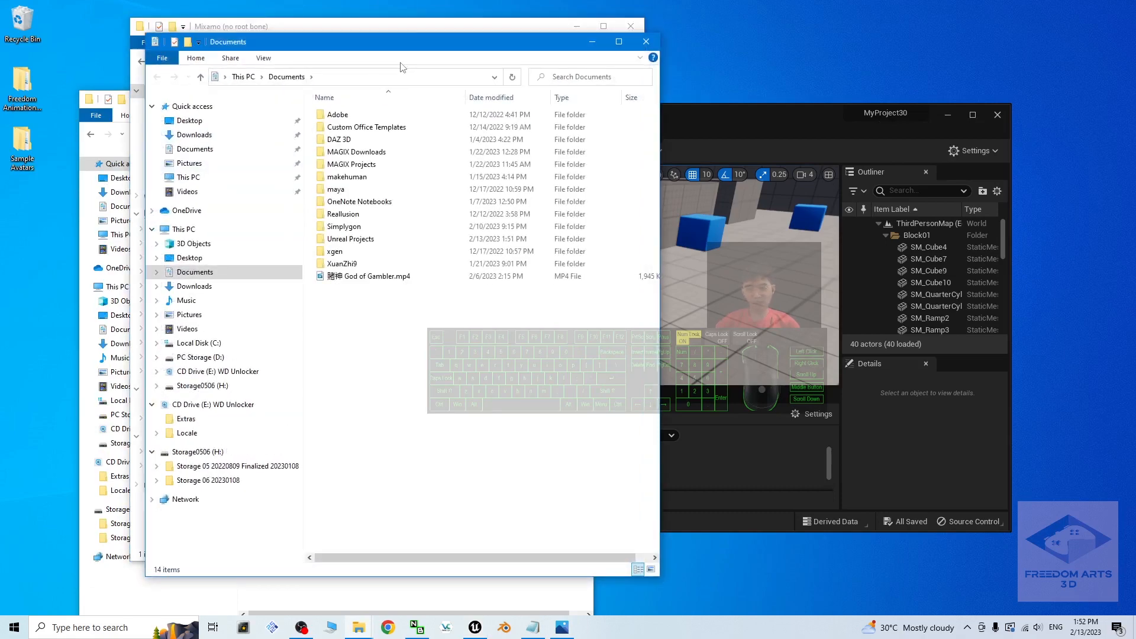
left_click_drag(413, 35, 744, 66)
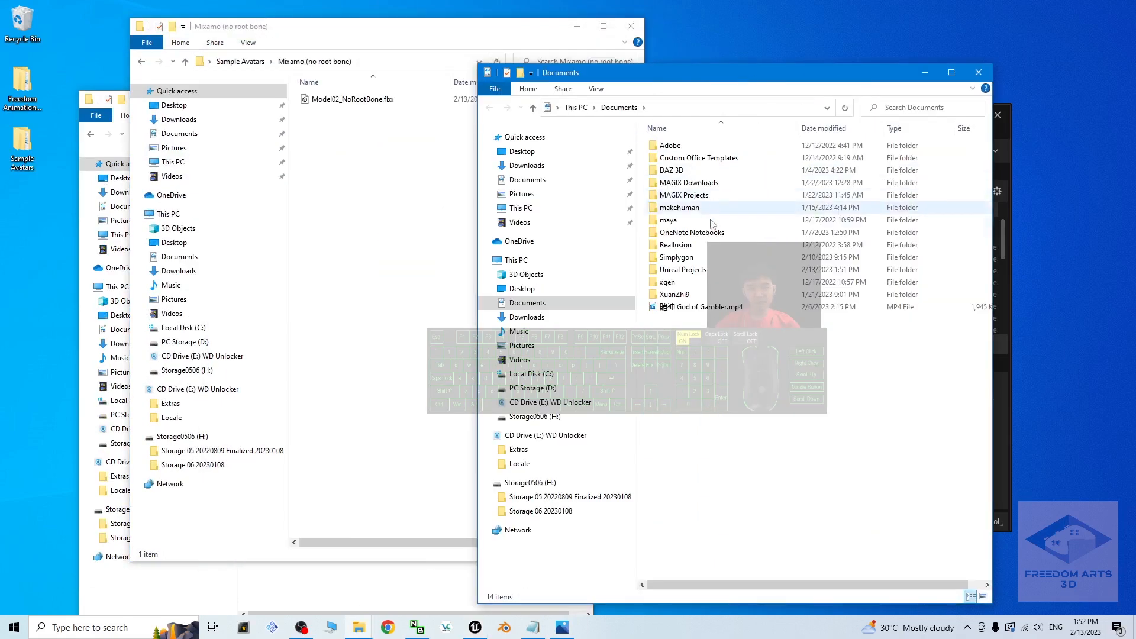
double_click(684, 270)
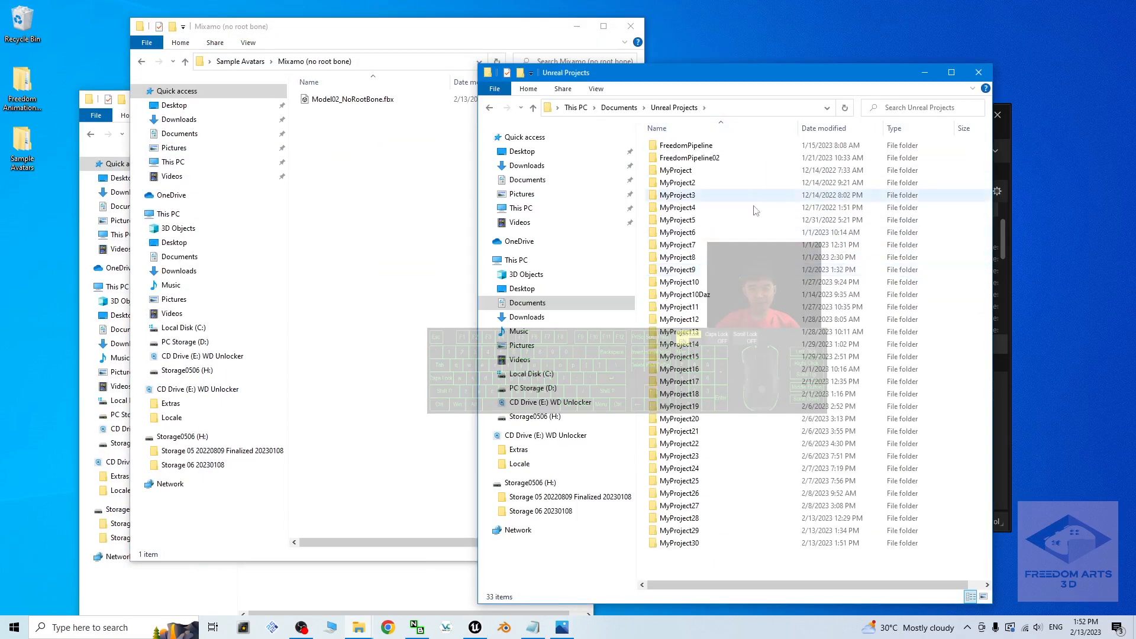
double_click(680, 543)
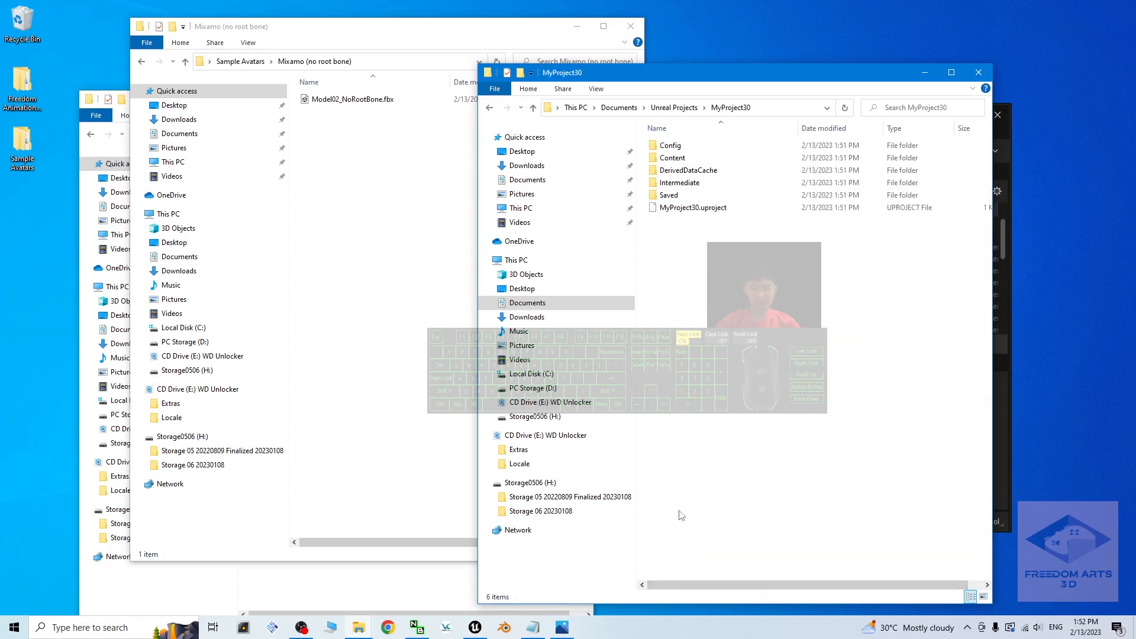
double_click(674, 158)
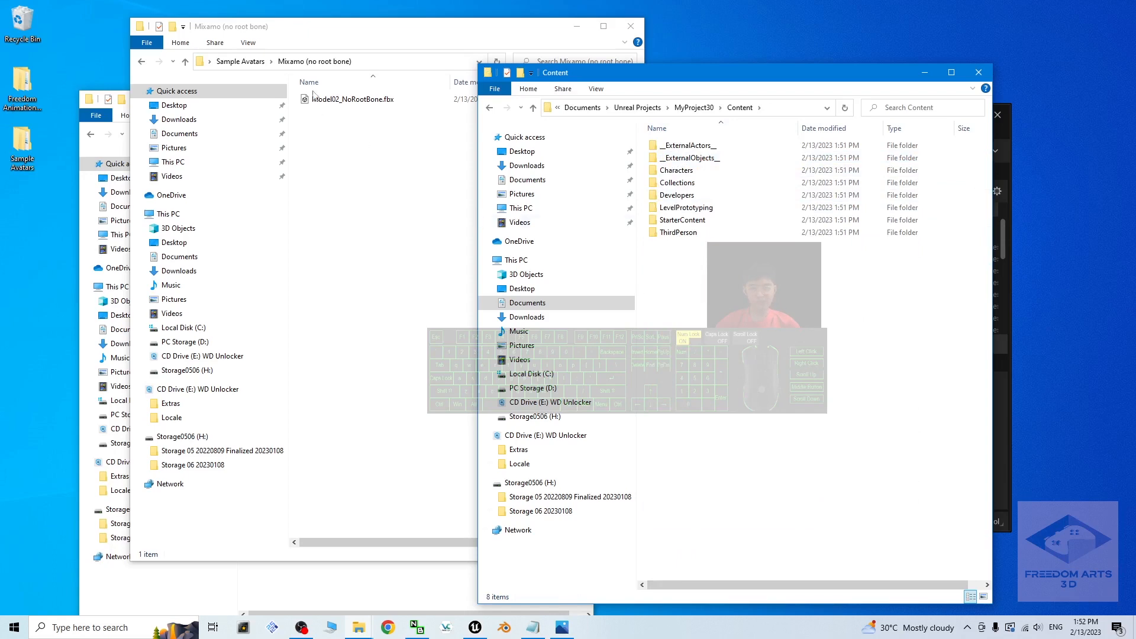
Step: Copy the 00_Freedom_Animation_Pipeline folder from Freedom Animation Pipeline V8.3 into MyProject30's Content folder and close the File Explorer windows
left_click(365, 581)
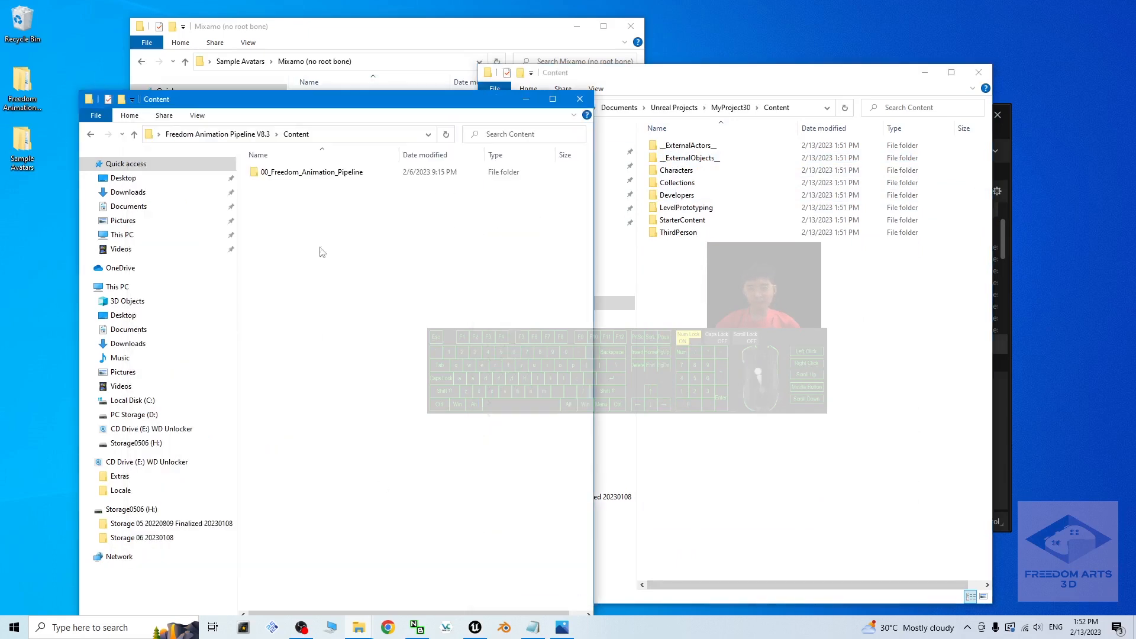
left_click_drag(393, 95, 365, 41)
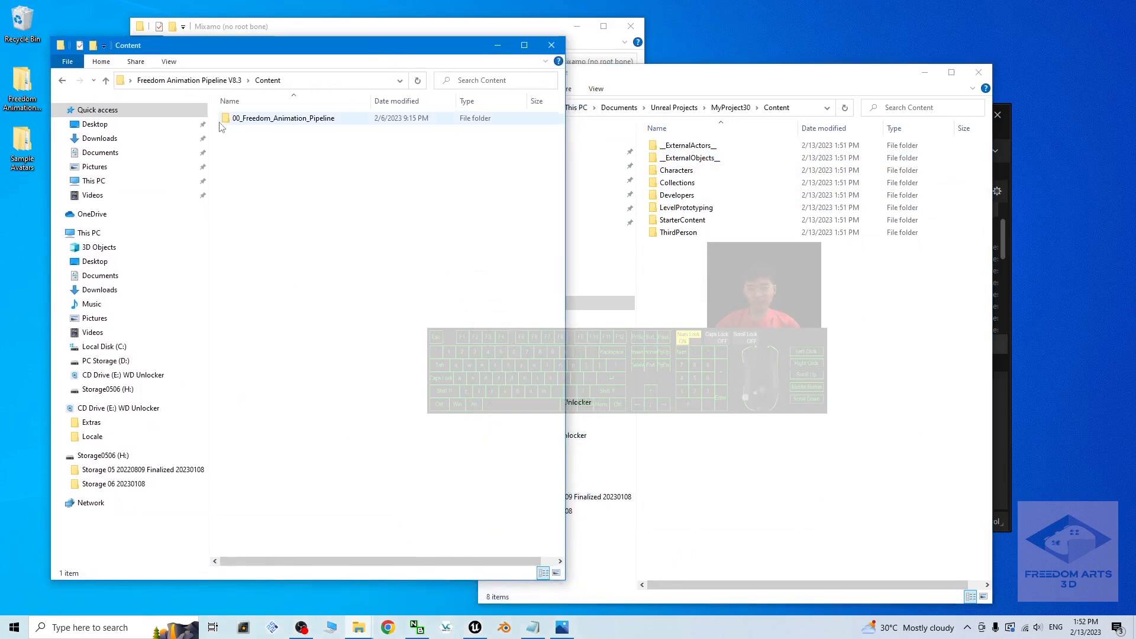
right_click(255, 124)
left_click(304, 330)
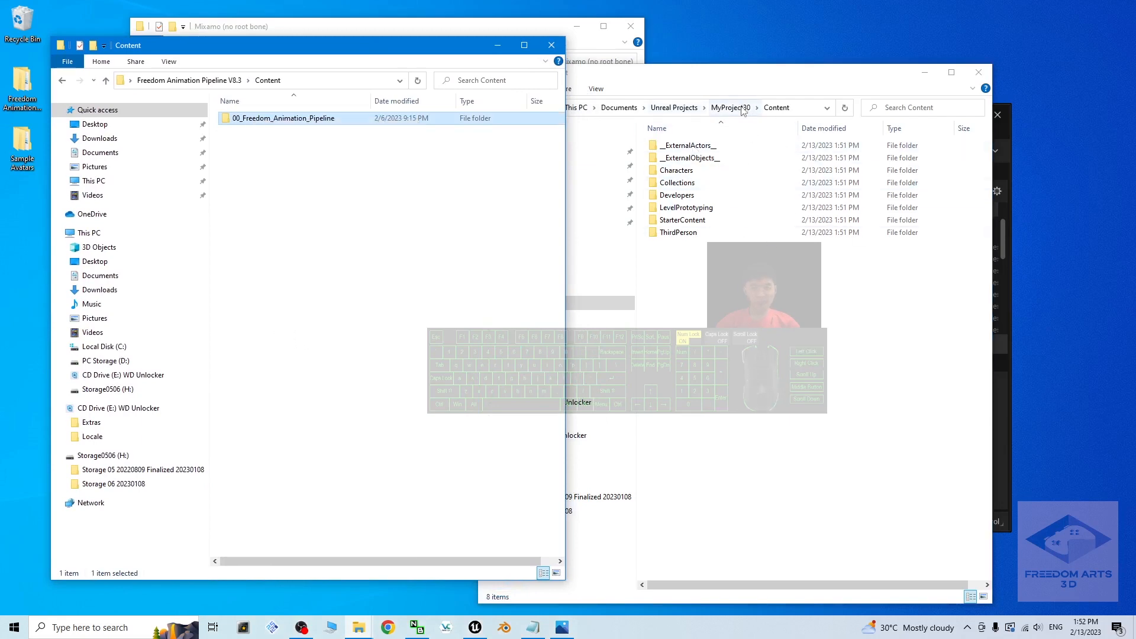
right_click(689, 272)
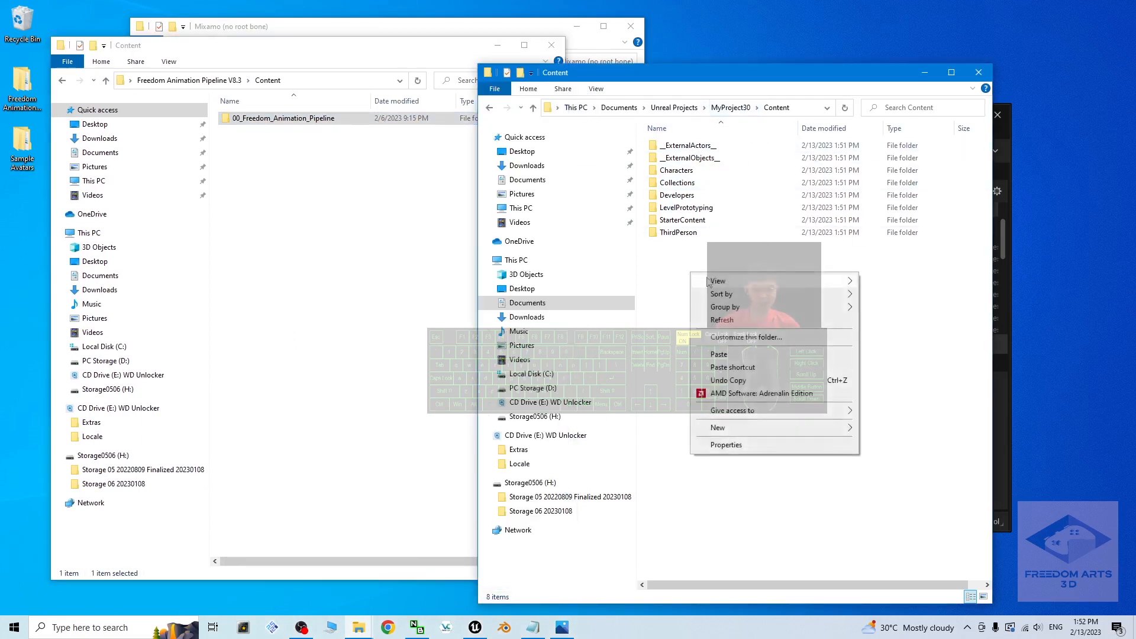
left_click(743, 355)
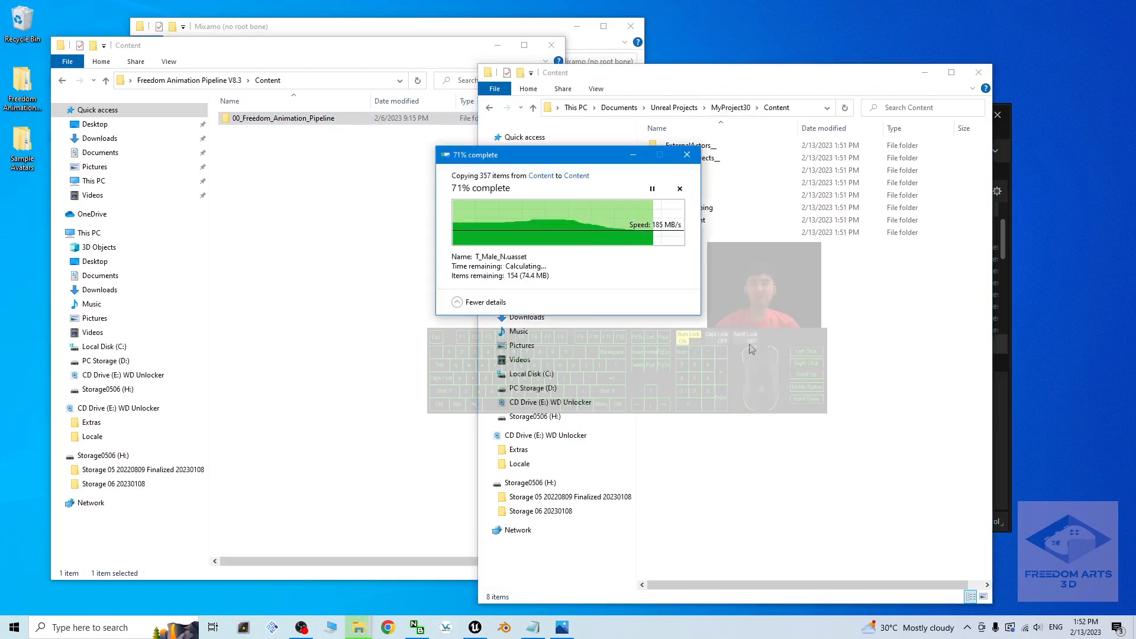
left_click(552, 45)
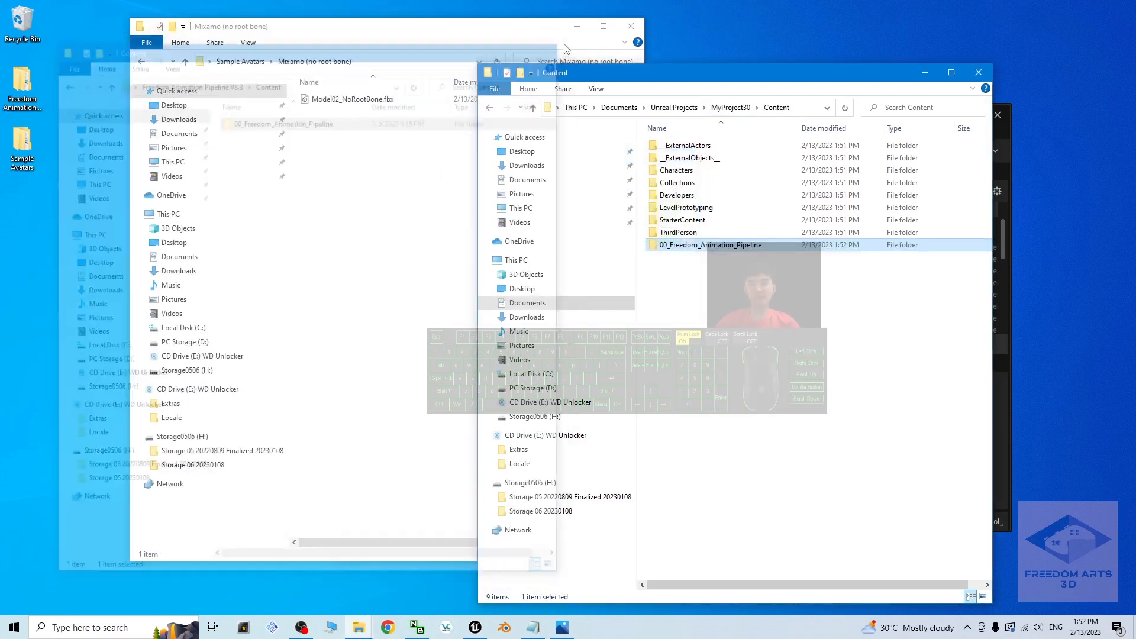
left_click(979, 72)
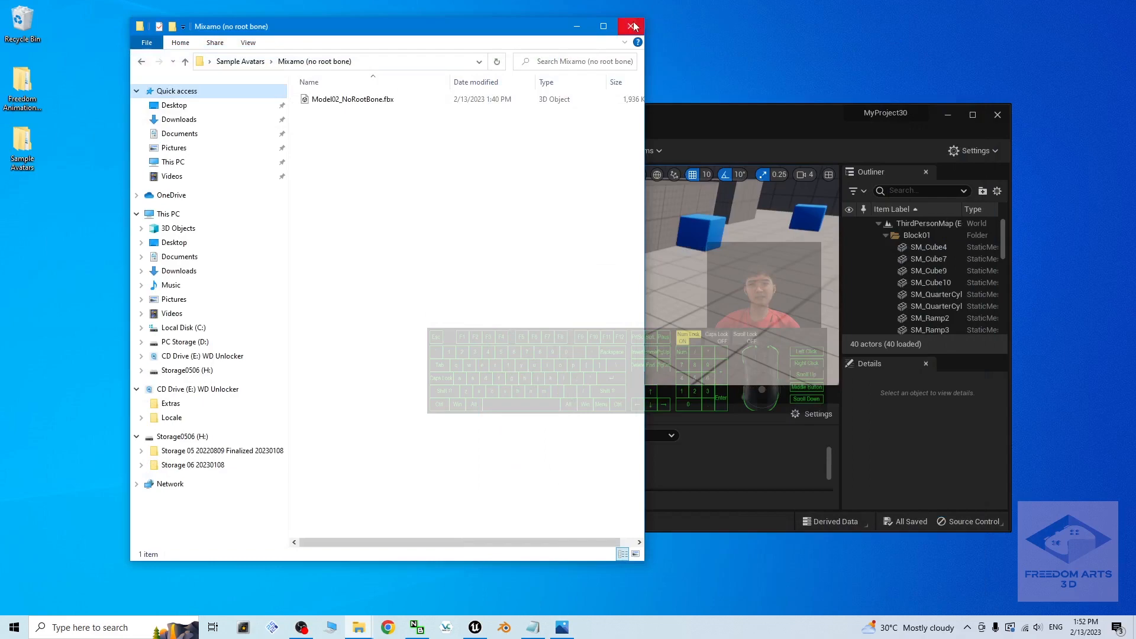
left_click(633, 26)
Step: Maximize the MyProject30 editor and look through the 00_Freedom_Animation_Pipeline folder's contents, returning to the Content folder
left_click_drag(734, 120, 621, 1)
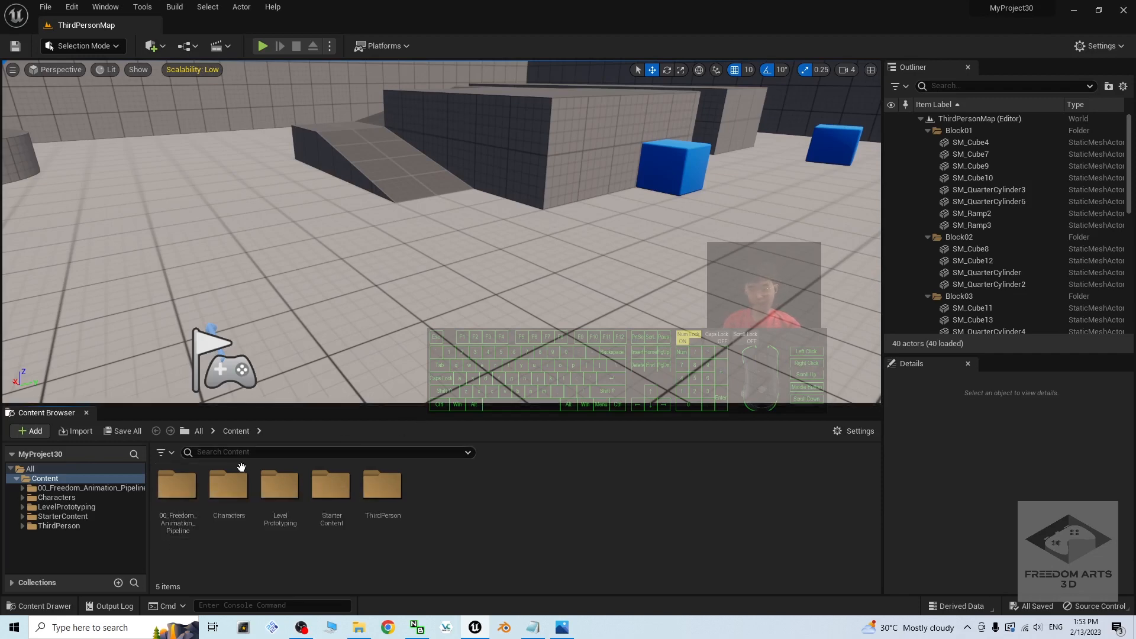
double_click(186, 480)
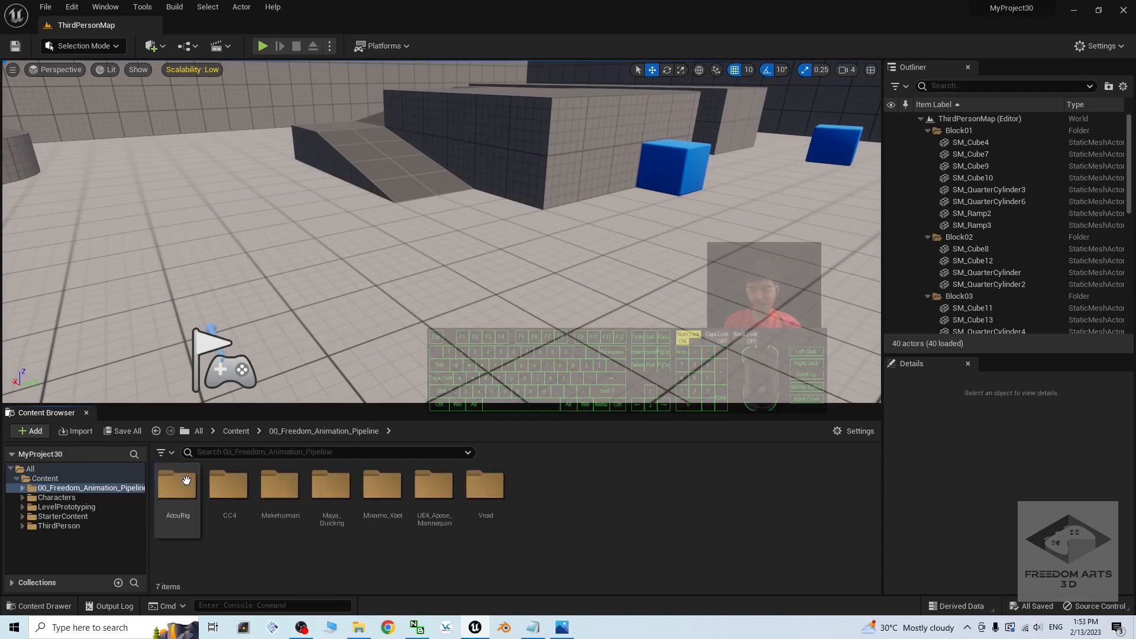
left_click(237, 431)
Step: Restore and enlarge the editor window, and place the Sample Avatars folder "Maya skeleton (has root bone)" beside it
double_click(561, 5)
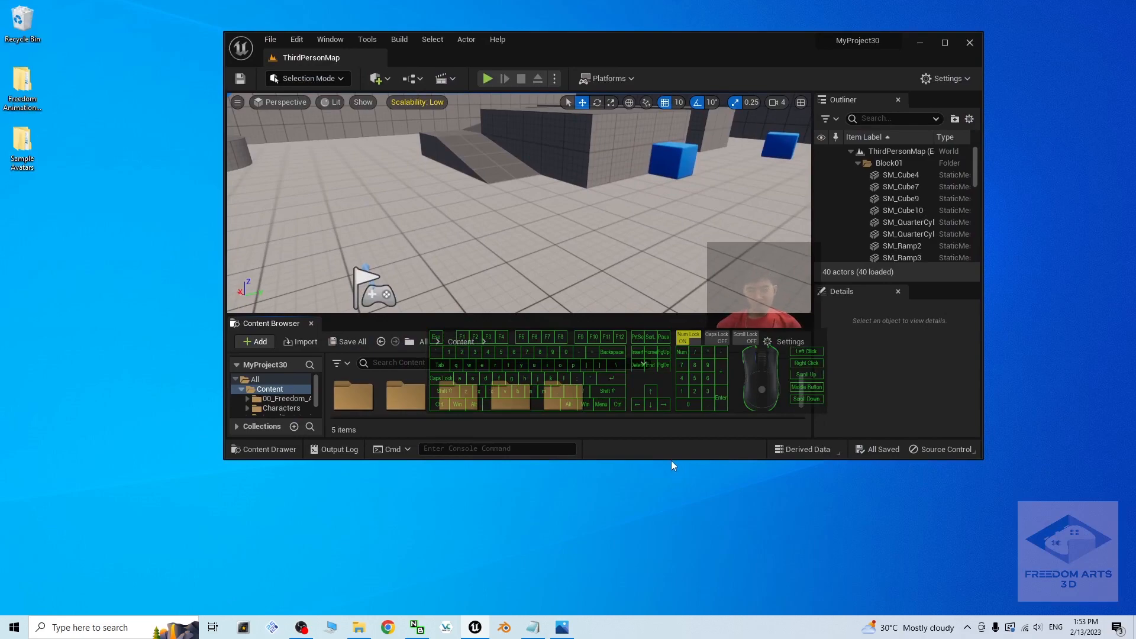
left_click_drag(671, 460, 669, 583)
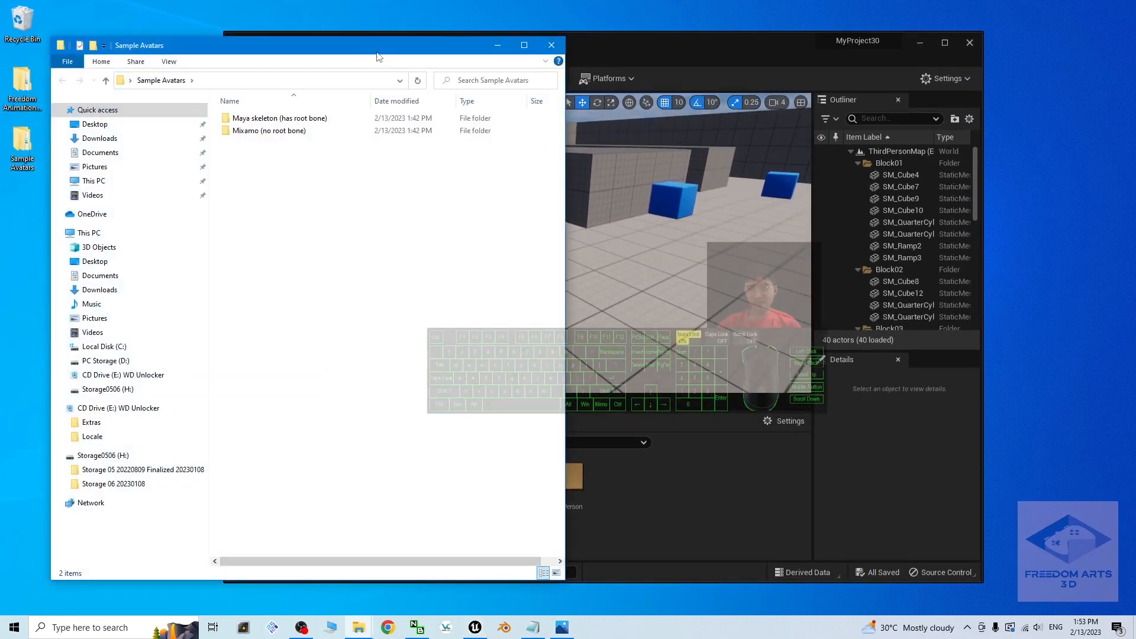
left_click_drag(377, 56, 372, 136)
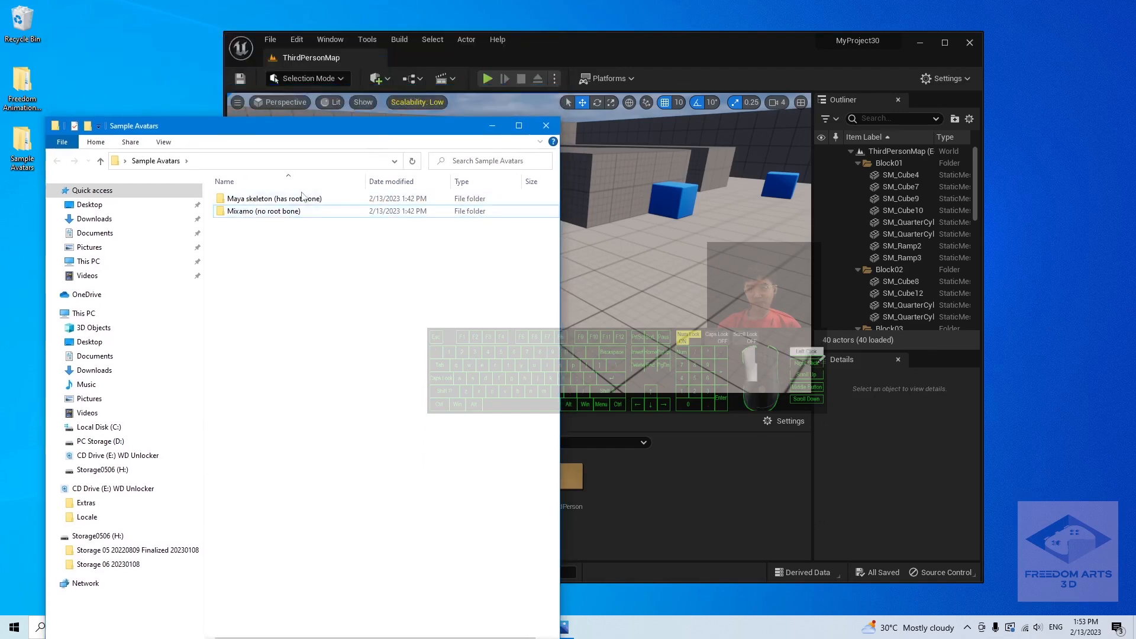
left_click(291, 201)
double_click(291, 201)
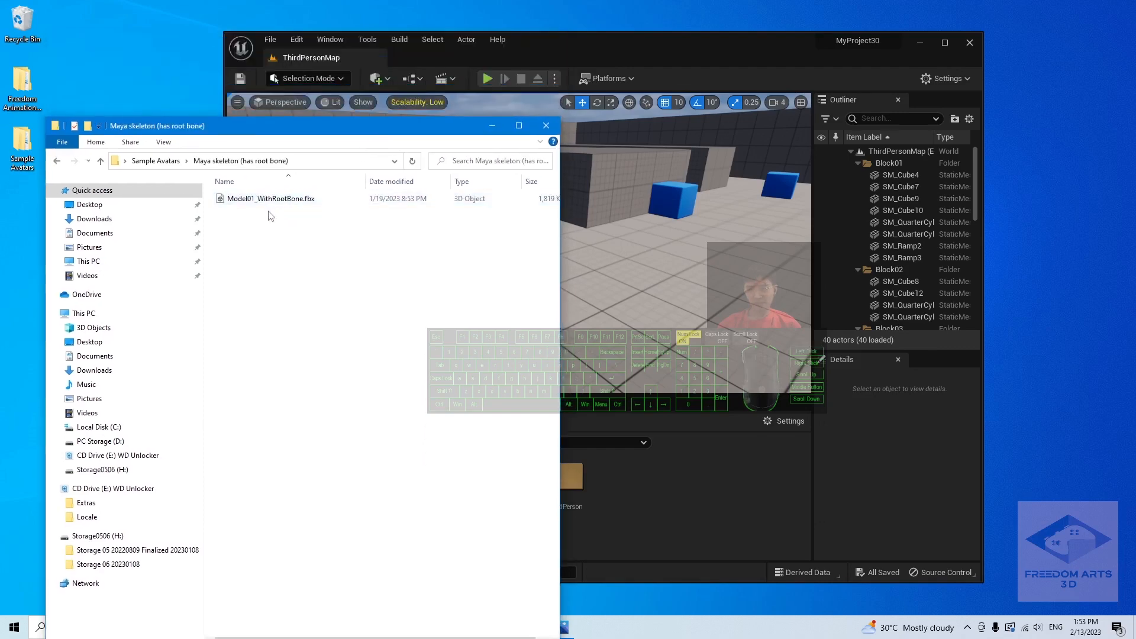
left_click_drag(448, 131, 364, 131)
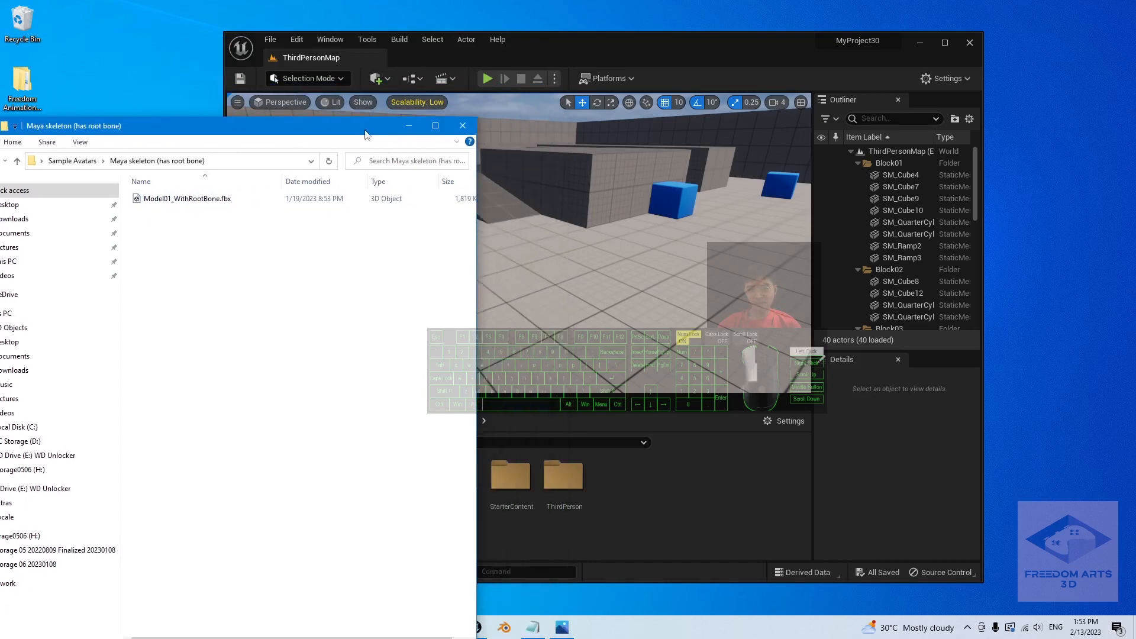
Step: Create a folder named Model01_withRootBone in the project's Content folder
left_click(608, 506)
right_click(632, 517)
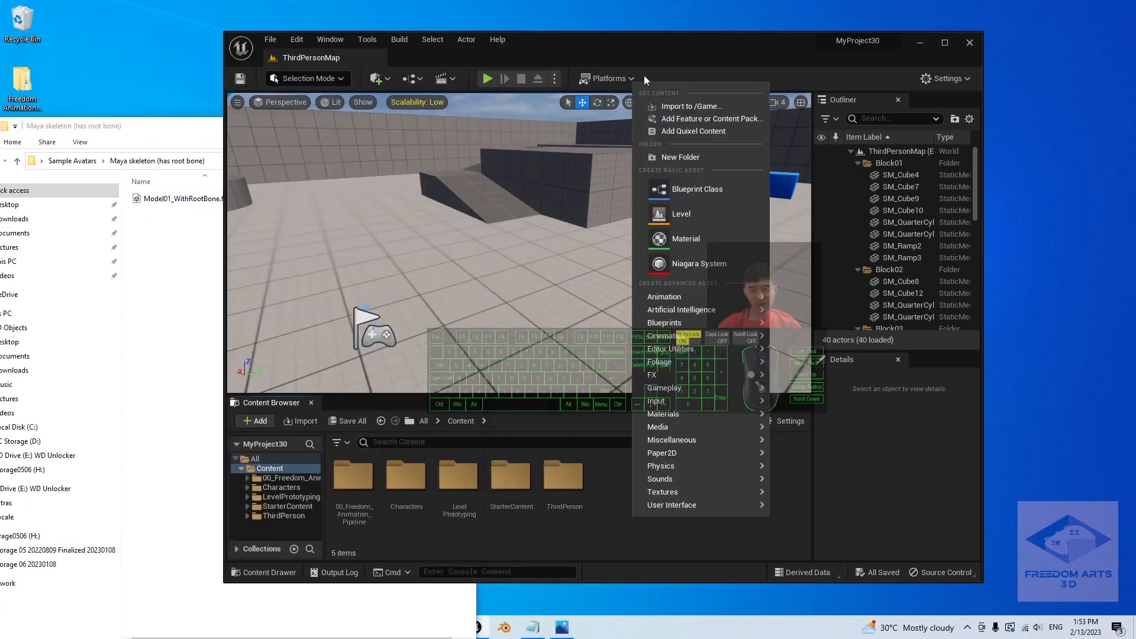
left_click(681, 157)
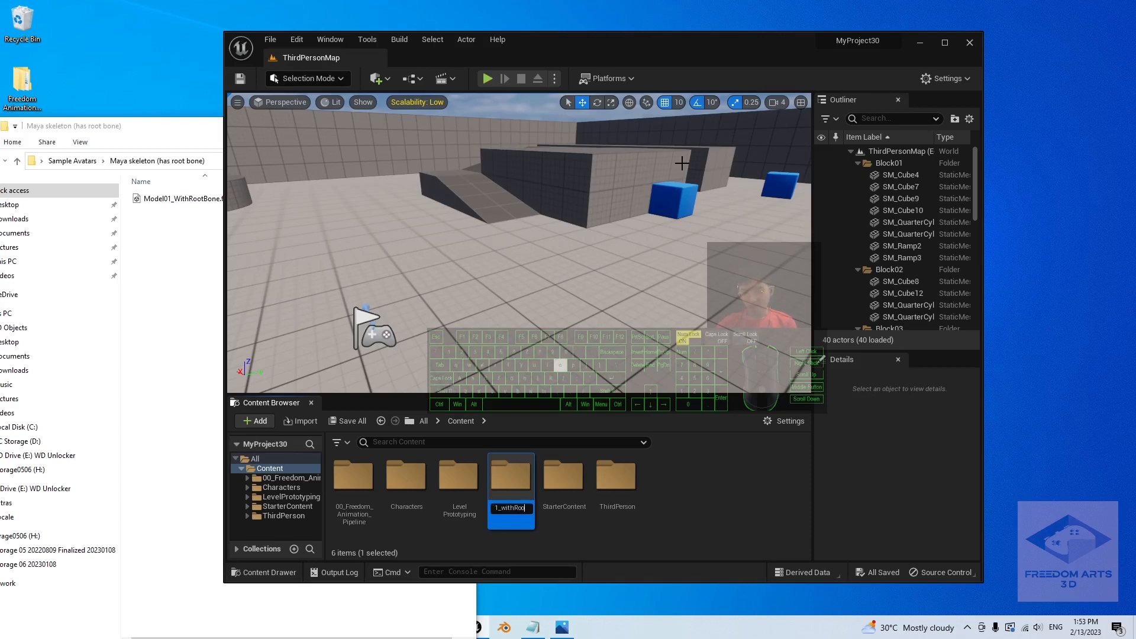
type("Model01_withRootBone")
key("Return")
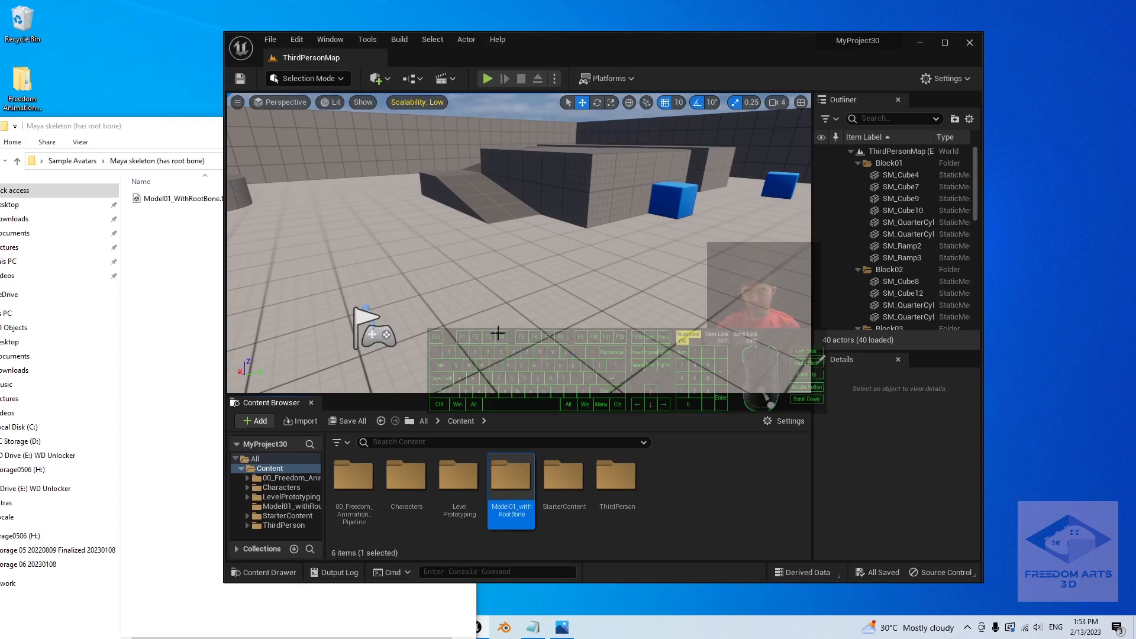
Step: Import Model01_WithRootBone.fbx into the Model01_withRootBone folder as a skeletal mesh with the default options, and dismiss the message log
double_click(518, 480)
left_click_drag(164, 198, 530, 506)
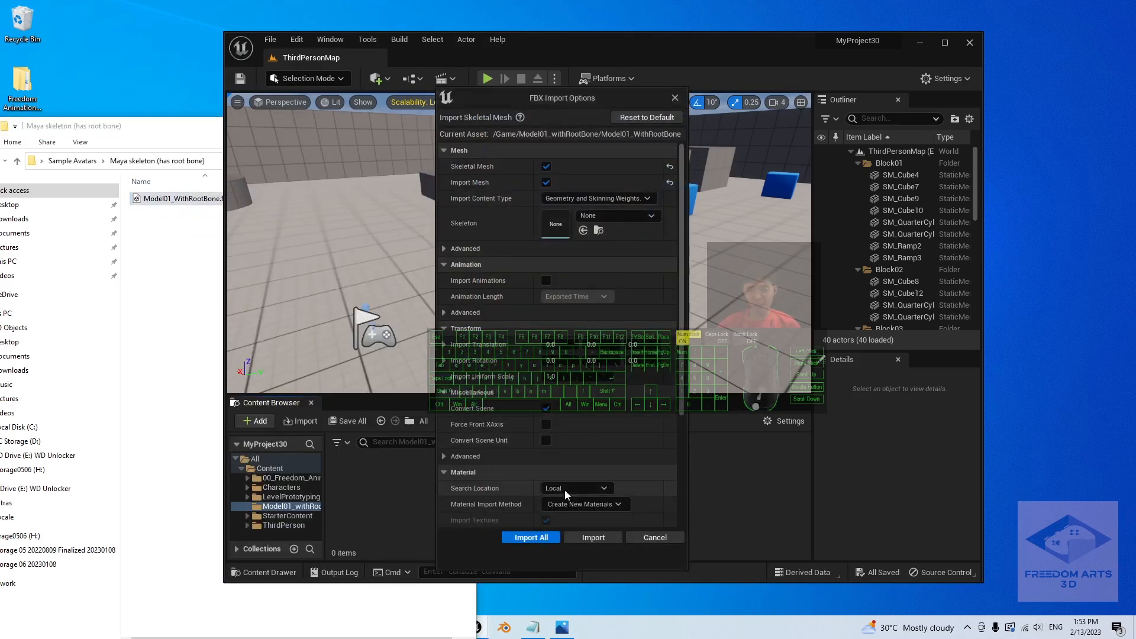
left_click(543, 538)
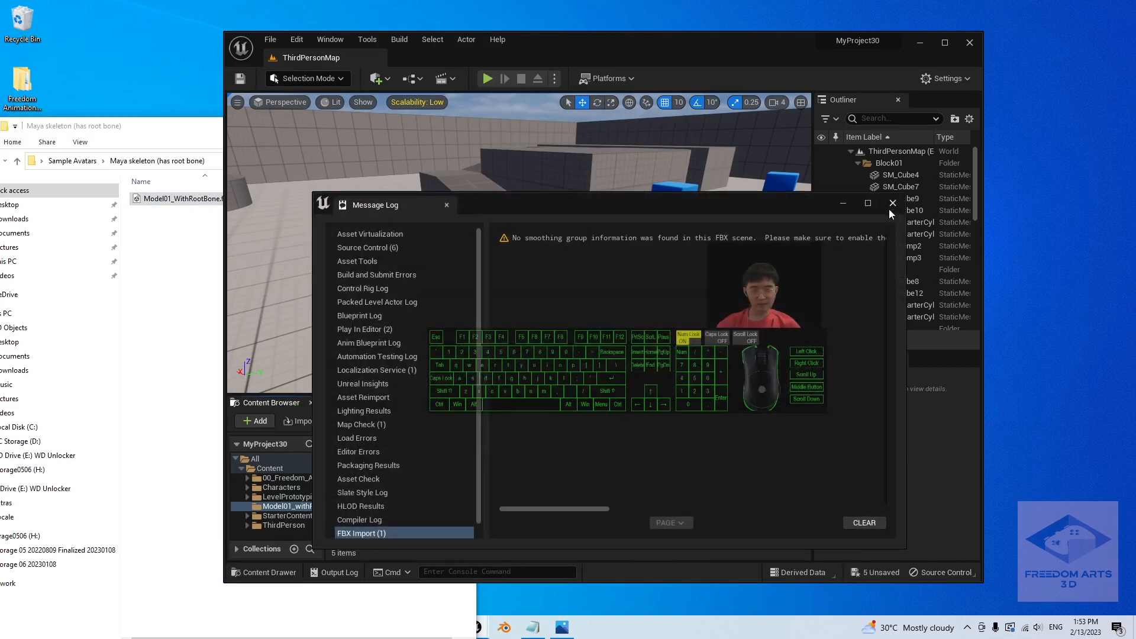
left_click(892, 204)
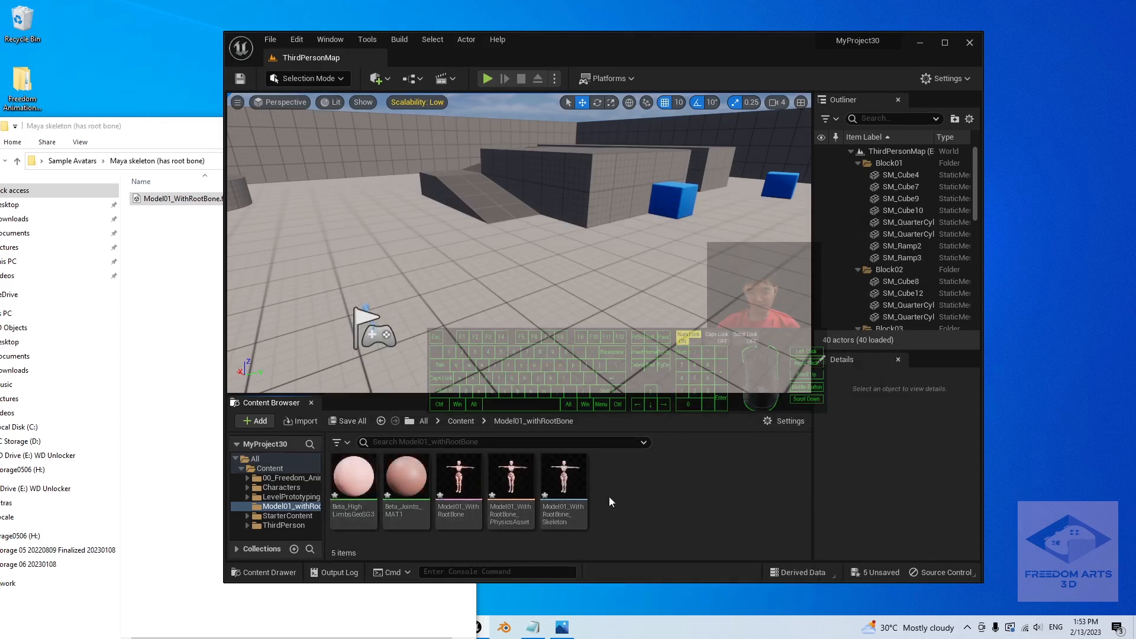
Step: Open the Model01_WithRootBone_Skeleton asset and set its bone drawing to All Hierarchy
double_click(565, 481)
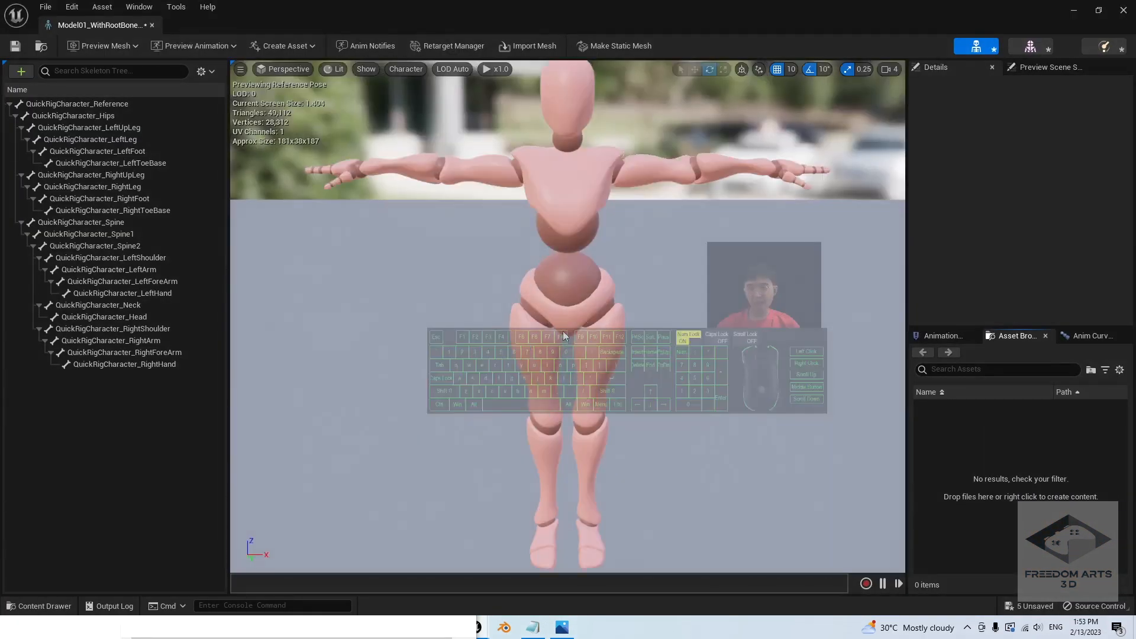
left_click(1123, 10)
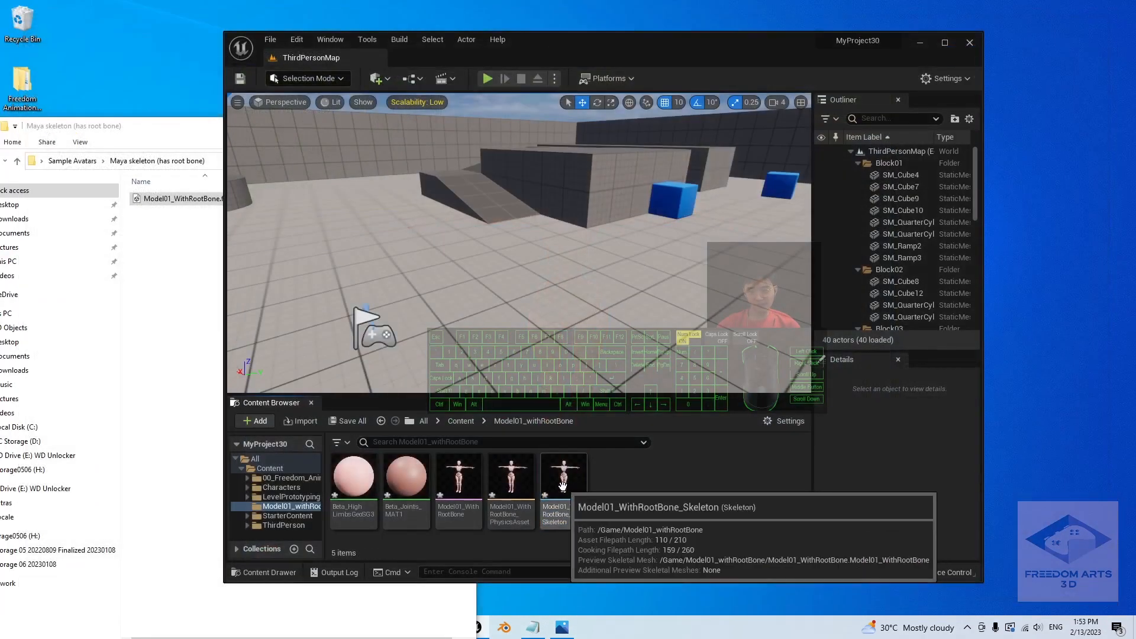
double_click(562, 485)
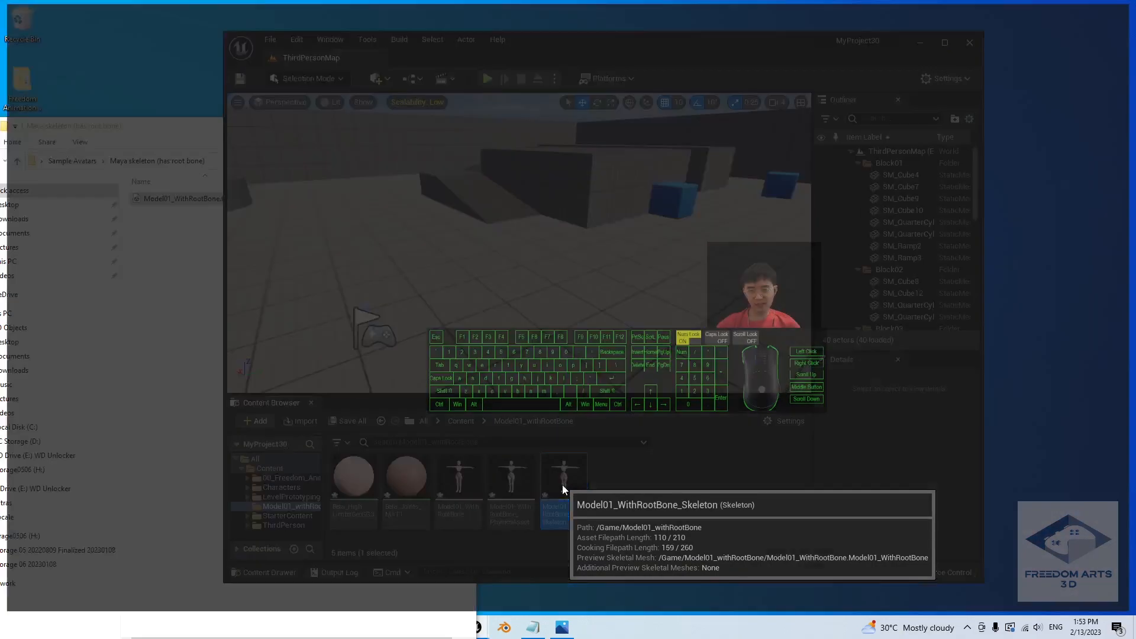
left_click(362, 68)
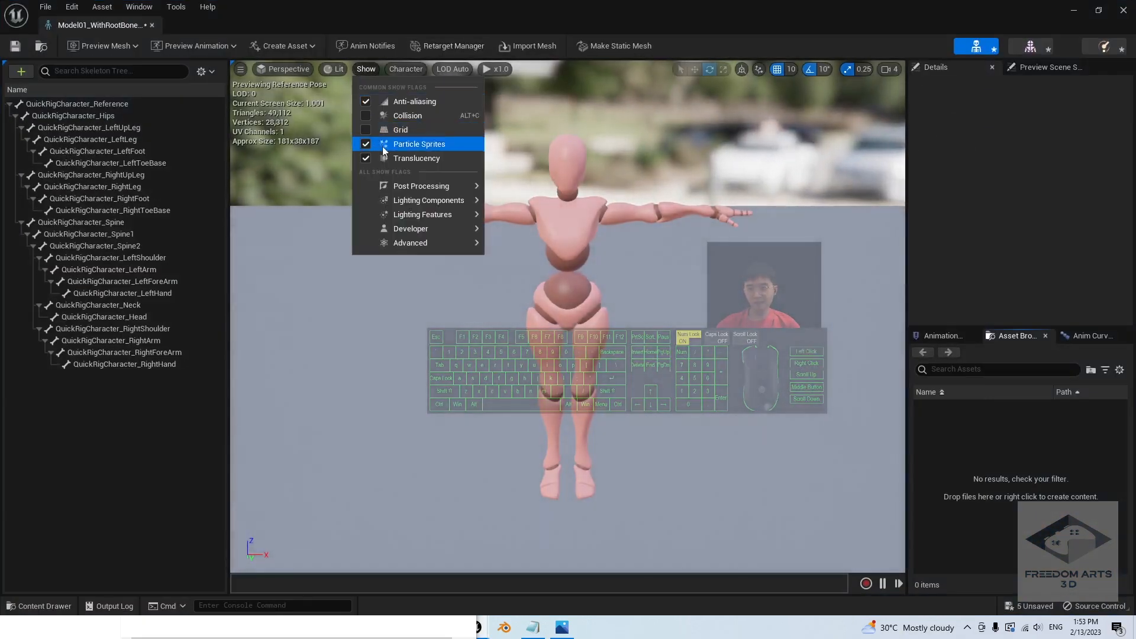
left_click(406, 69)
left_click(406, 69)
mouse_move(421, 128)
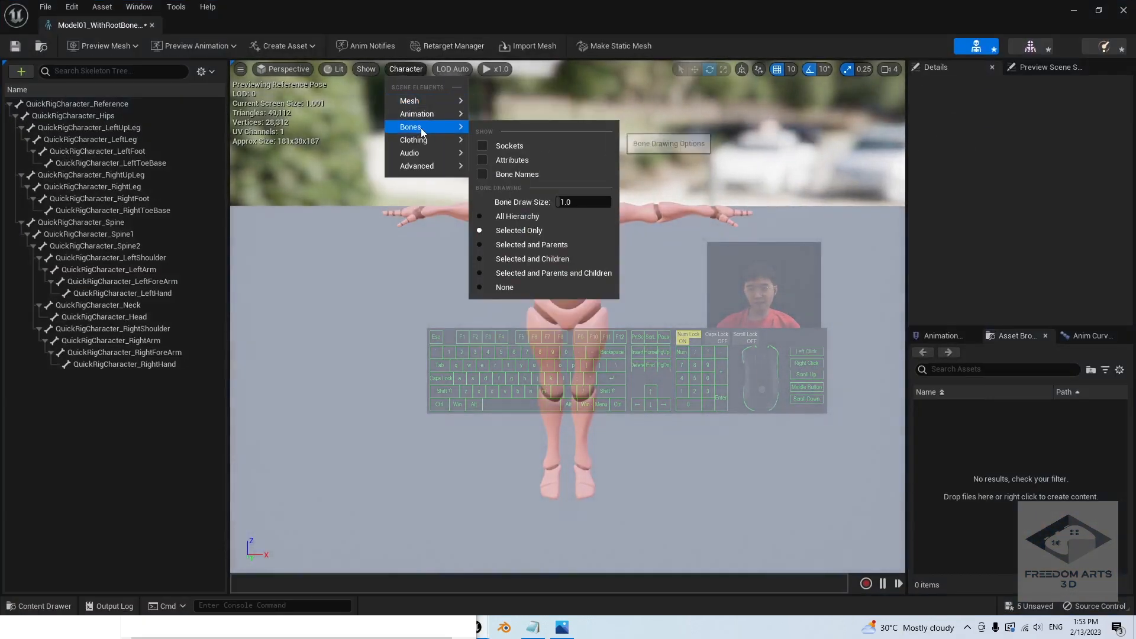
left_click(506, 216)
Step: Examine the root bone between the character's feet by selecting QuickRigCharacter_Reference in the skeleton
scroll(580, 349, "up", 5)
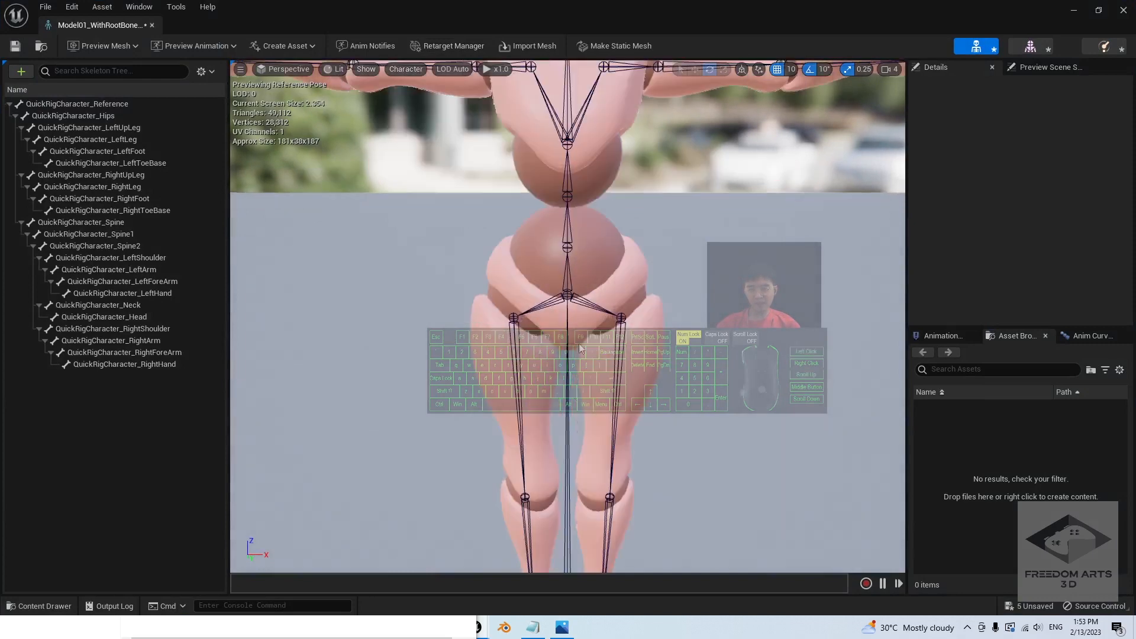
scroll(579, 349, "down", 5)
left_click(568, 471)
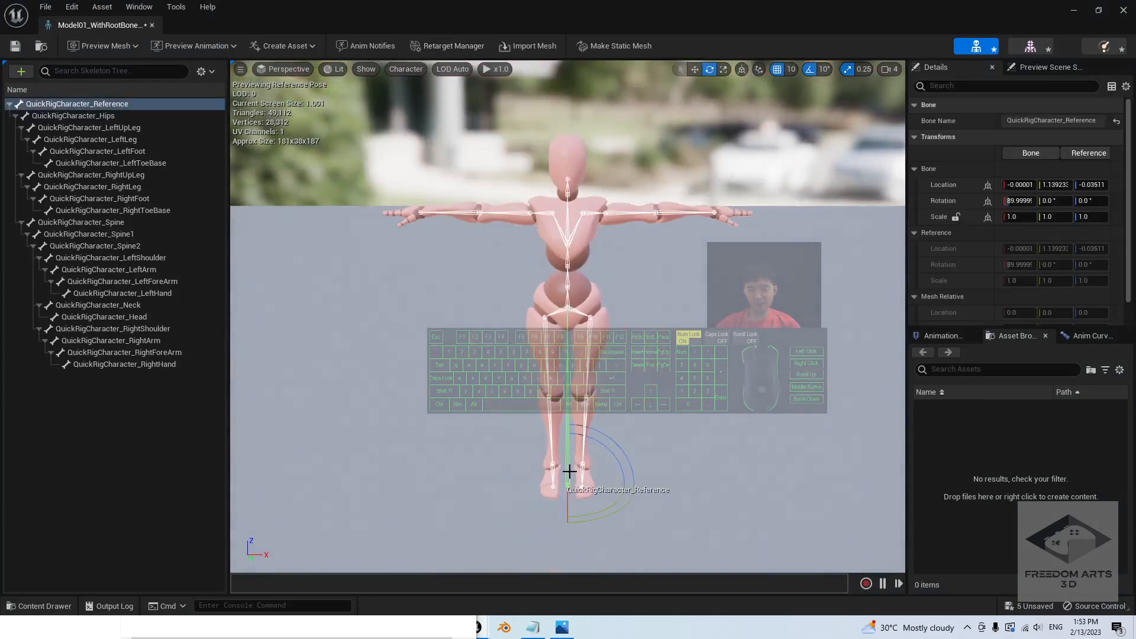
left_click(95, 105)
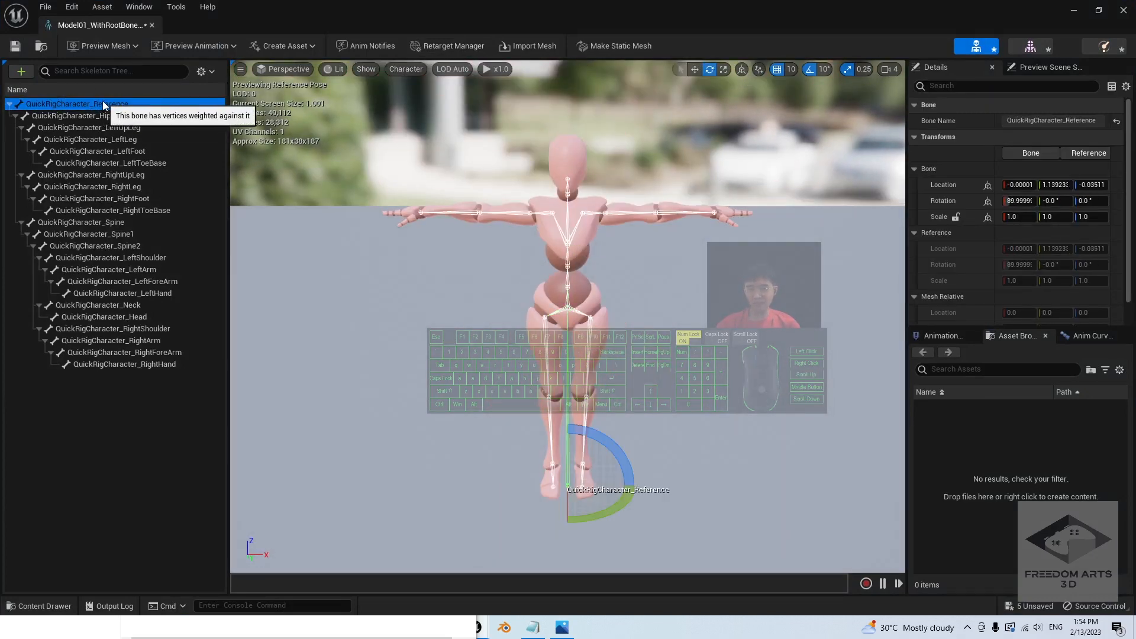
Step: Compare the positions of the QuickRigCharacter_Hips and QuickRigCharacter_Reference bones, and leave the skeleton editor
left_click(104, 118)
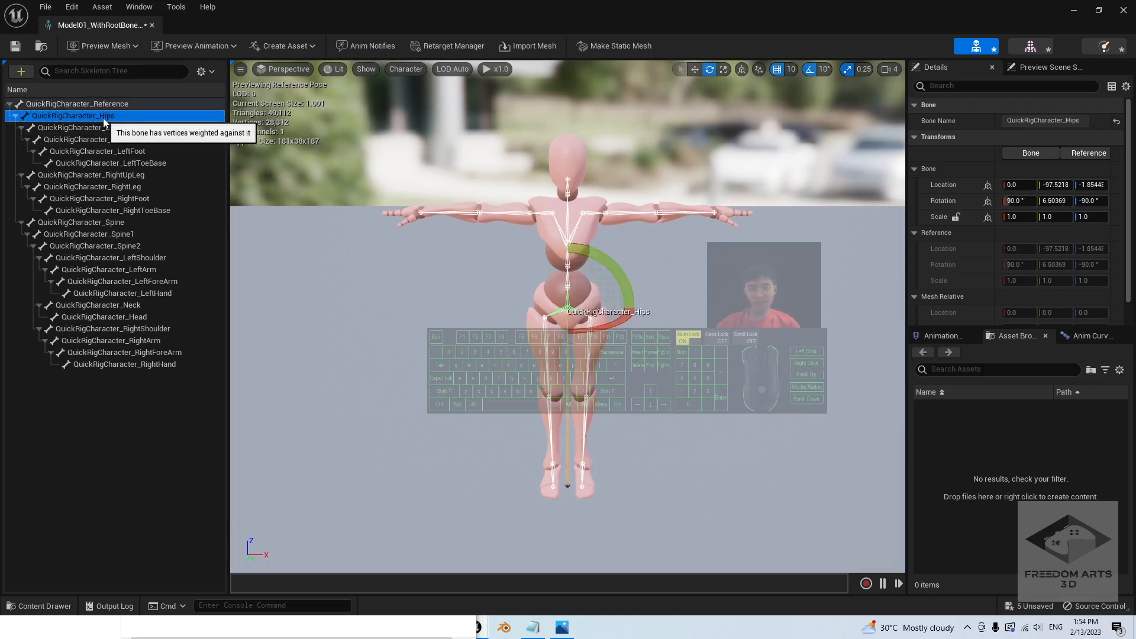
left_click(105, 107)
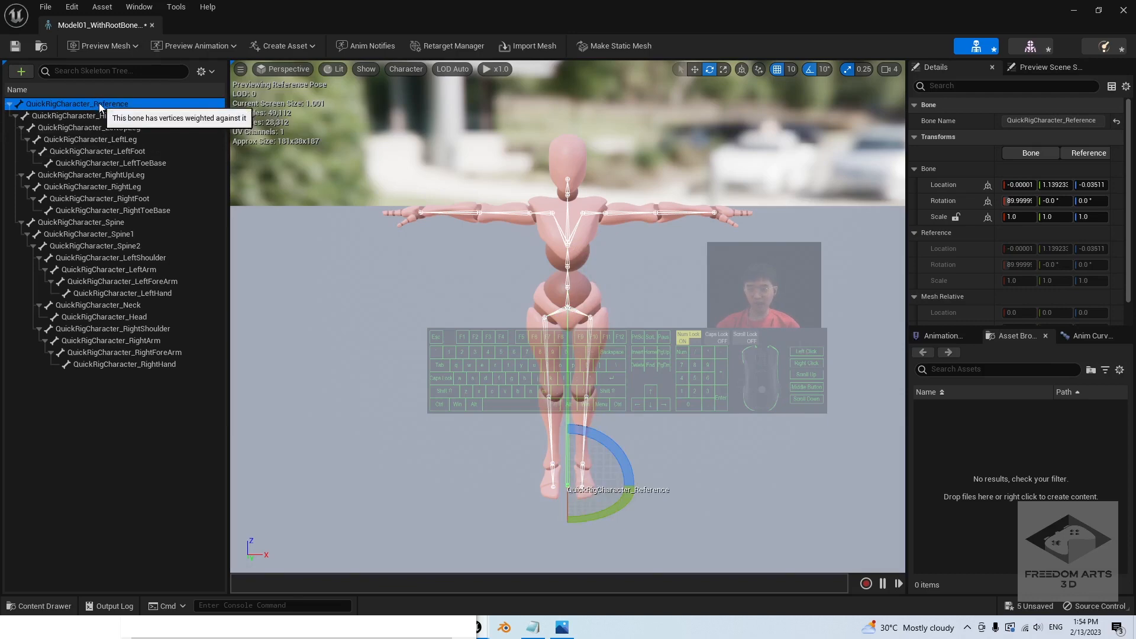
left_click(338, 159)
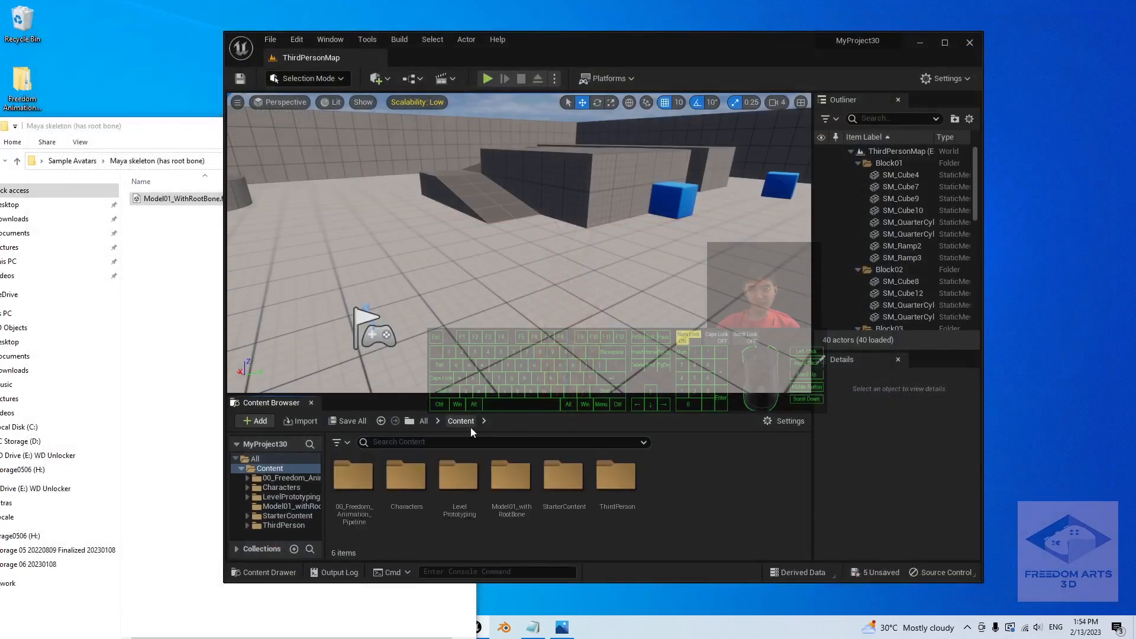
Step: Create a folder named Model02_noRootBone in the project's Content folder and open it
right_click(669, 530)
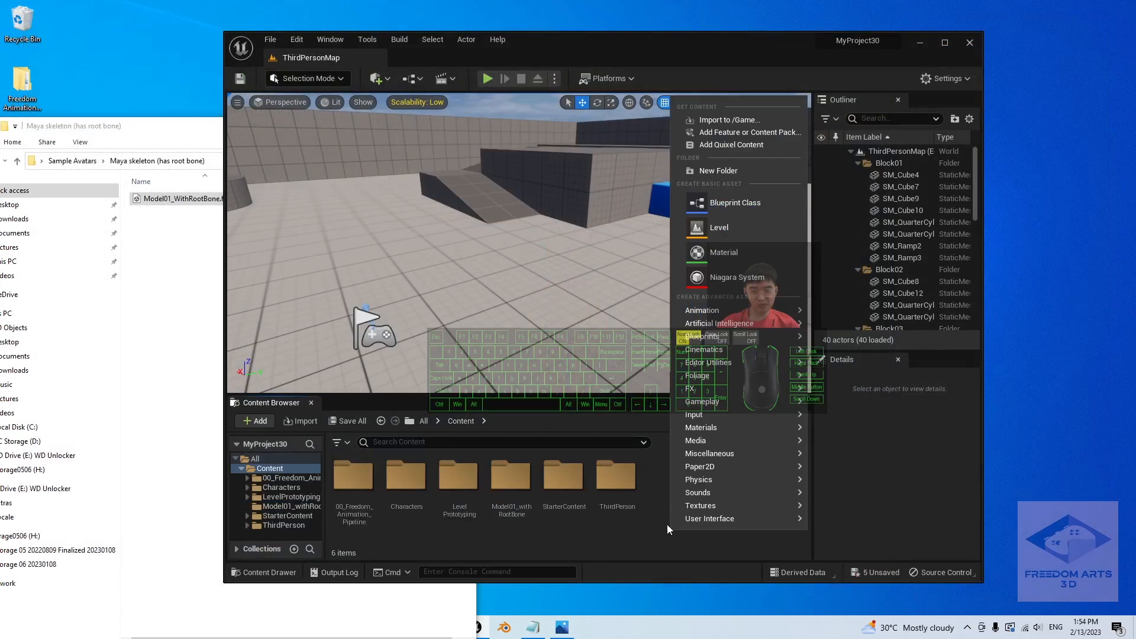
left_click(723, 177)
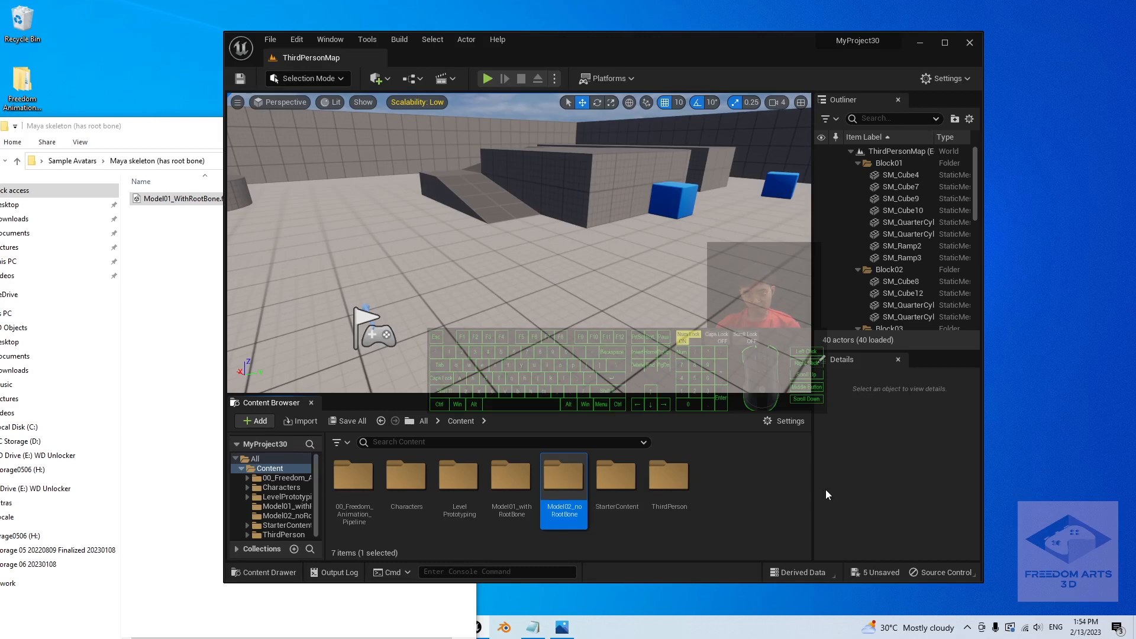
double_click(583, 496)
Step: Import Model02_NoRootBone.fbx from the Mixamo (no root bone) folder as a skeletal mesh with the default options, and dismiss the message log
left_click(171, 289)
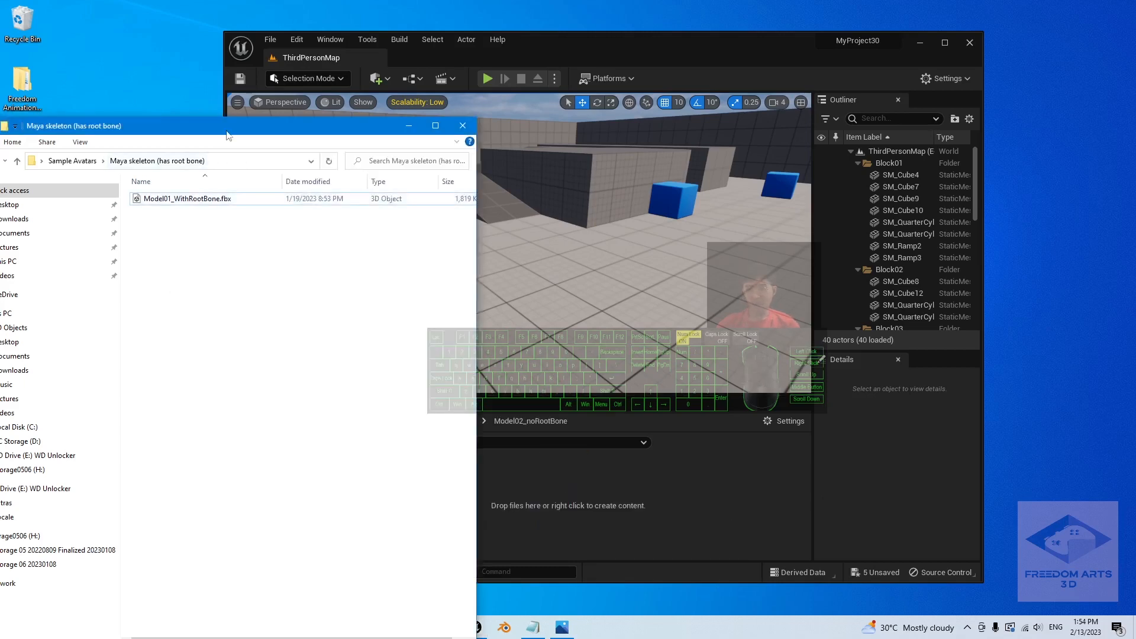
left_click_drag(266, 125, 459, 124)
left_click(265, 160)
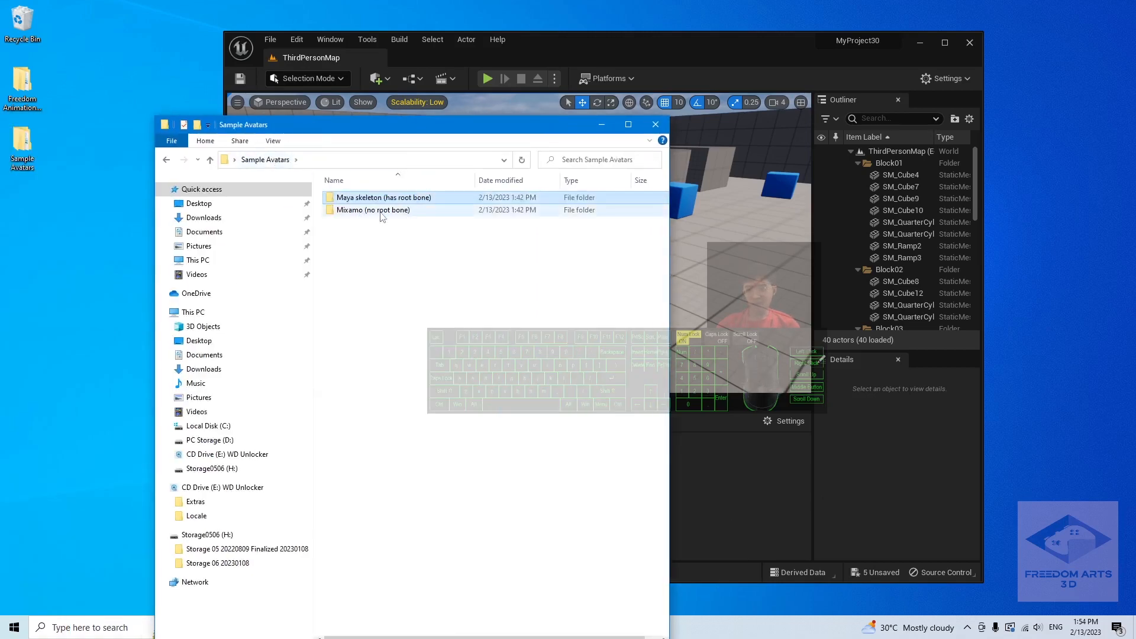
double_click(359, 210)
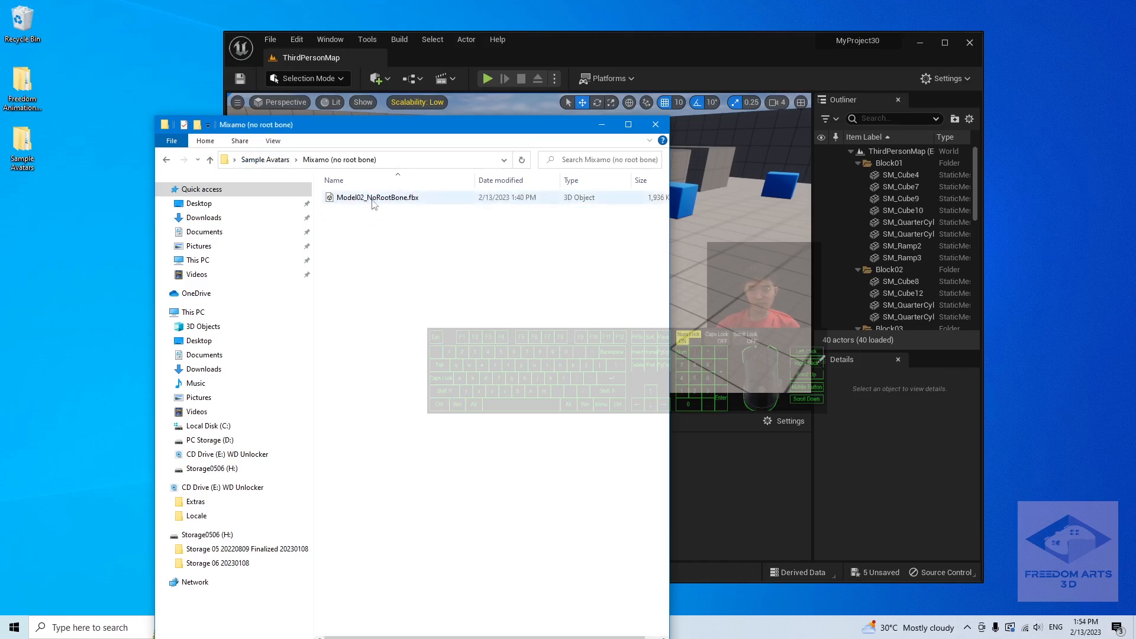
left_click_drag(435, 126, 229, 137)
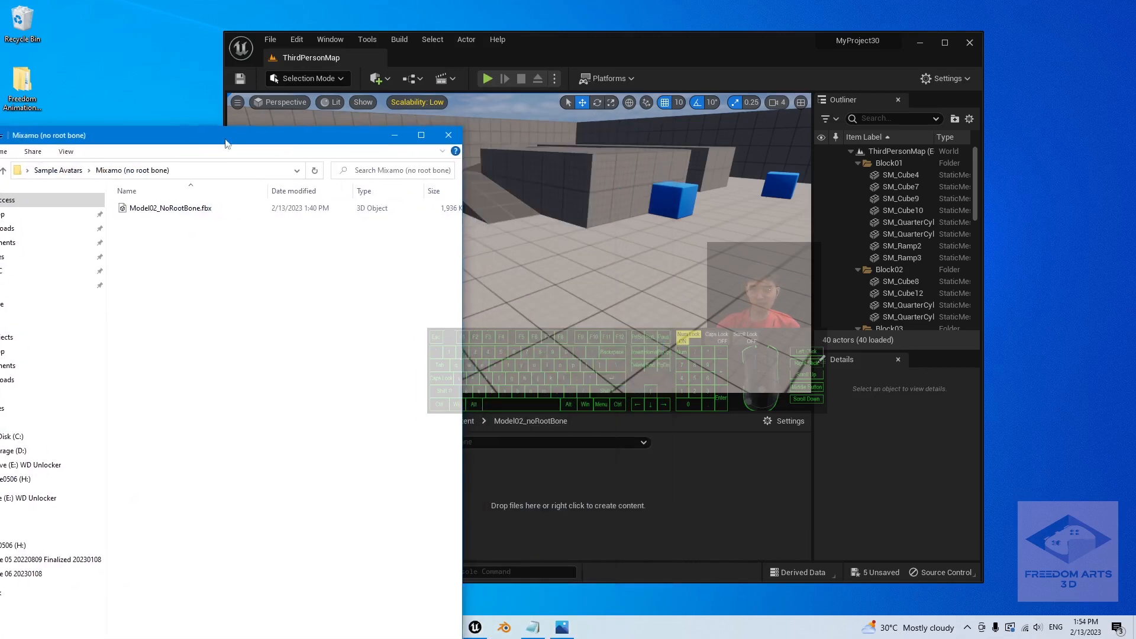
left_click_drag(170, 210, 600, 500)
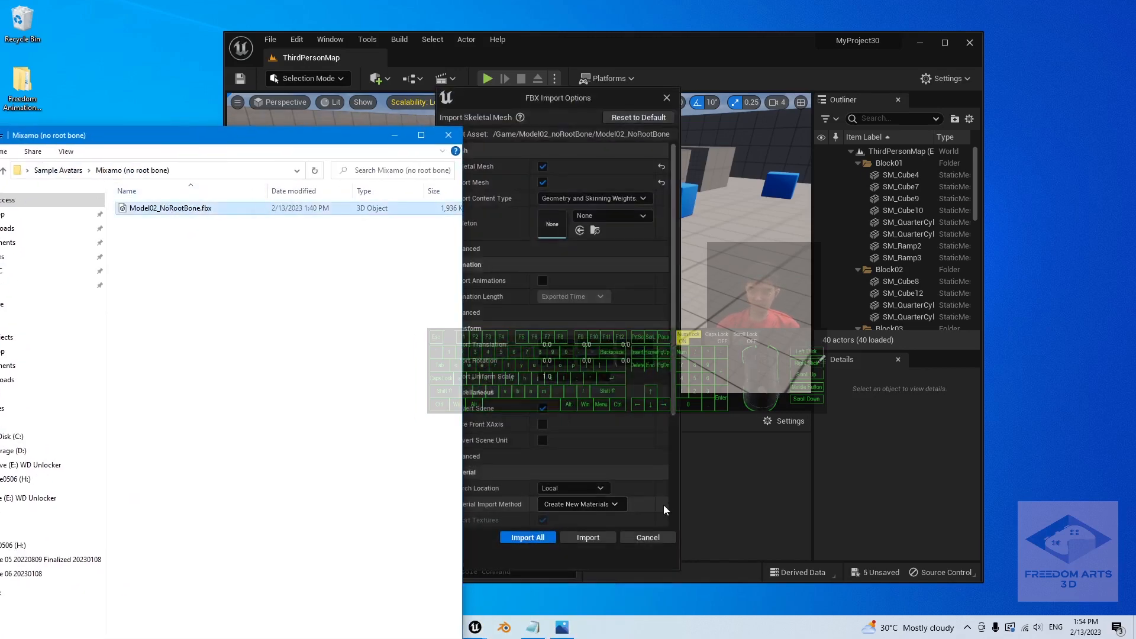
left_click(527, 537)
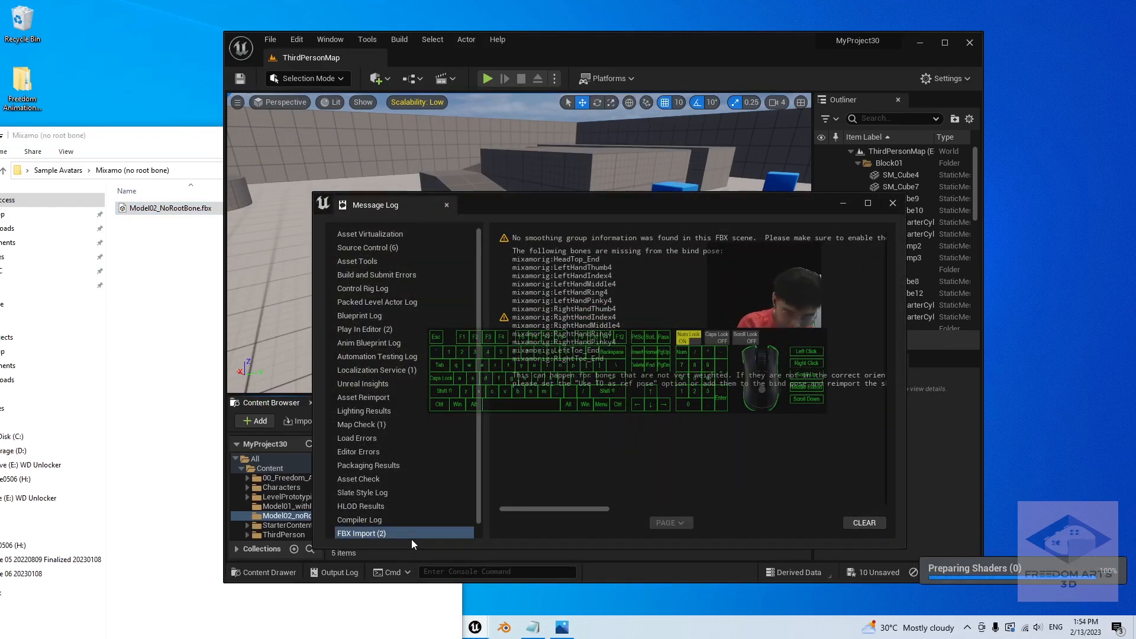
left_click(891, 203)
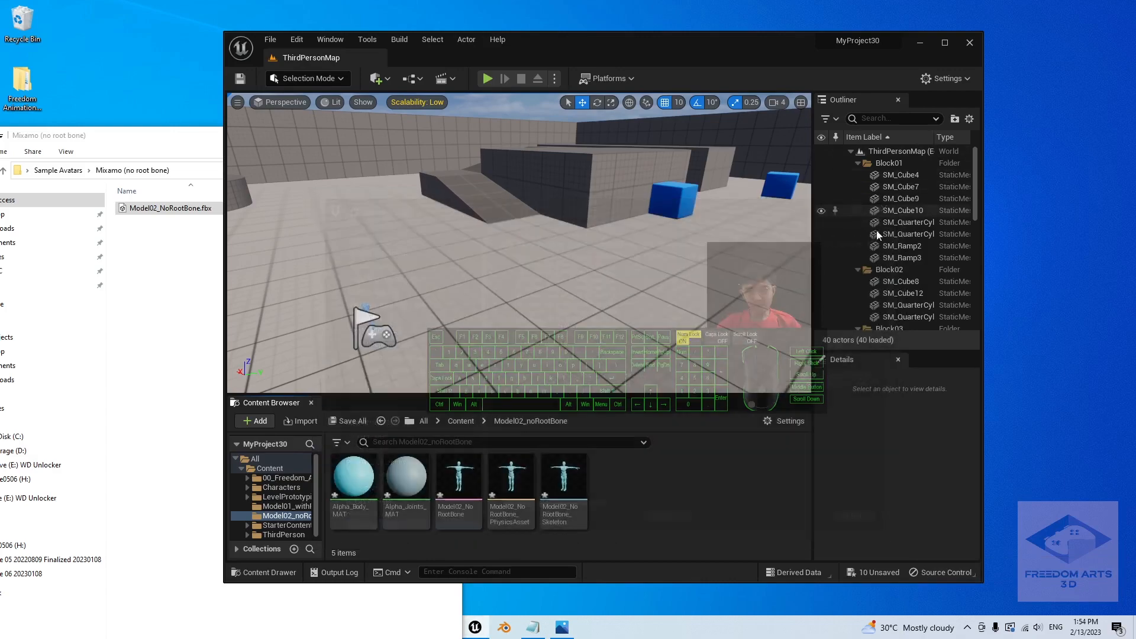
Step: Open the Model02_NoRootBone_Skeleton asset, examine the Hips bone at the top of its hierarchy, and close the skeleton editor
double_click(563, 476)
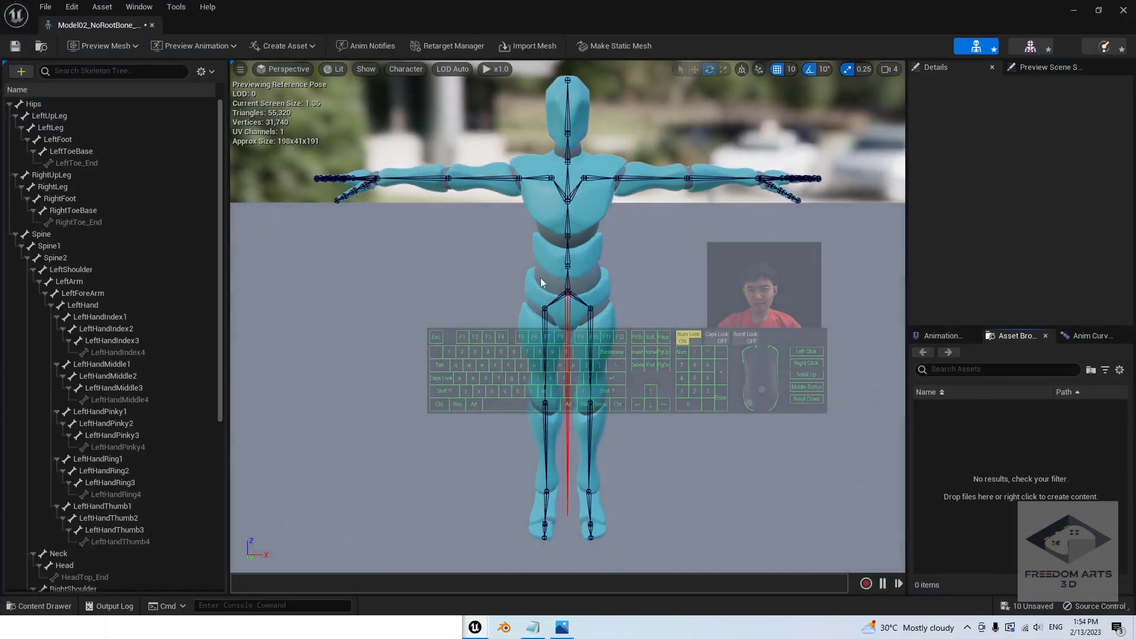
left_click(567, 333)
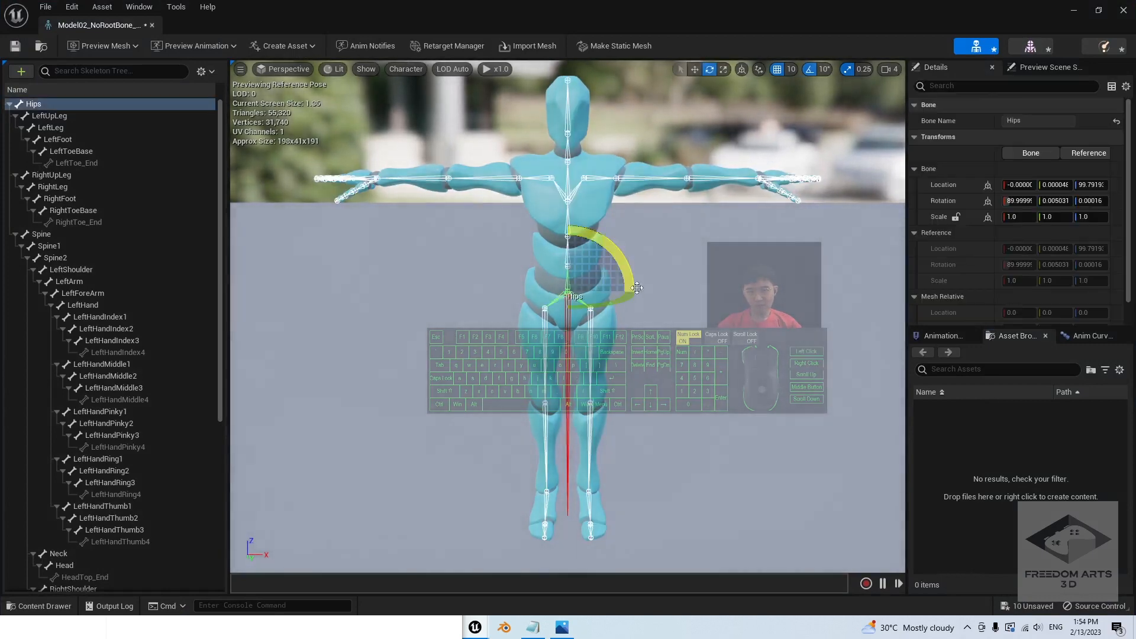
left_click(507, 301)
scroll(507, 302, "up", 8)
left_click(559, 211)
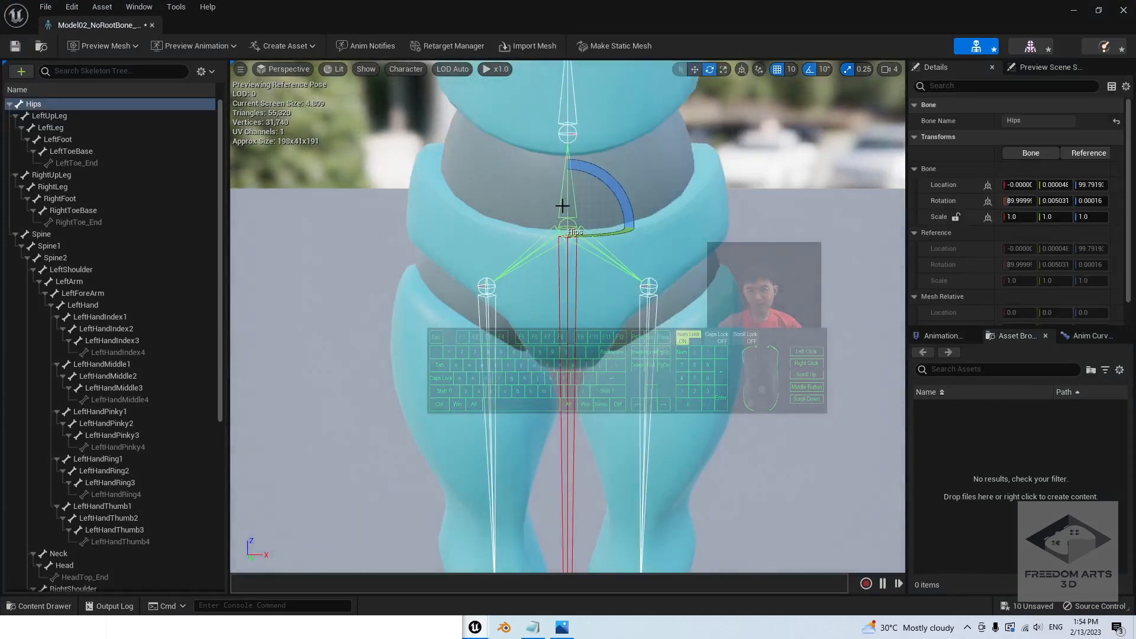
left_click(35, 105)
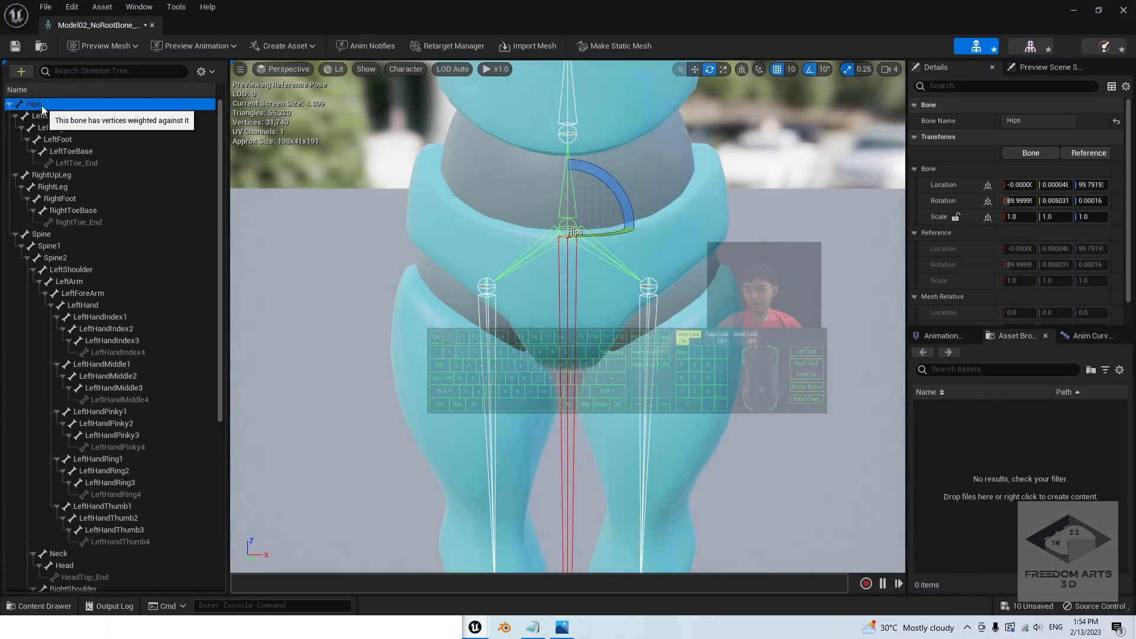
scroll(122, 192, "down", 3)
scroll(122, 192, "up", 3)
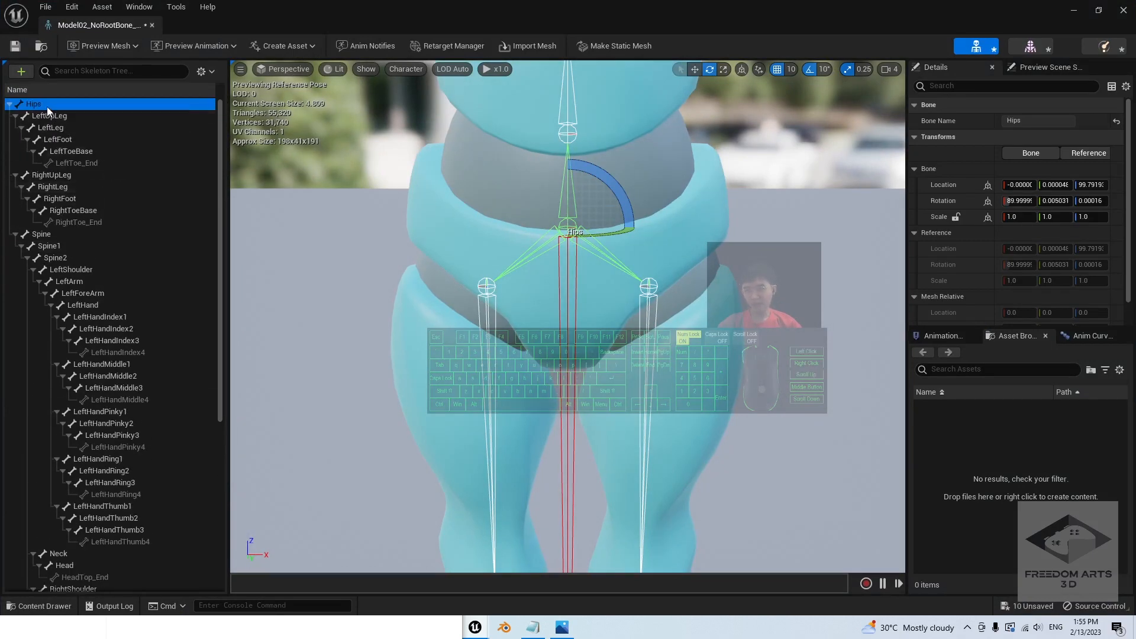
scroll(554, 273, "down", 5)
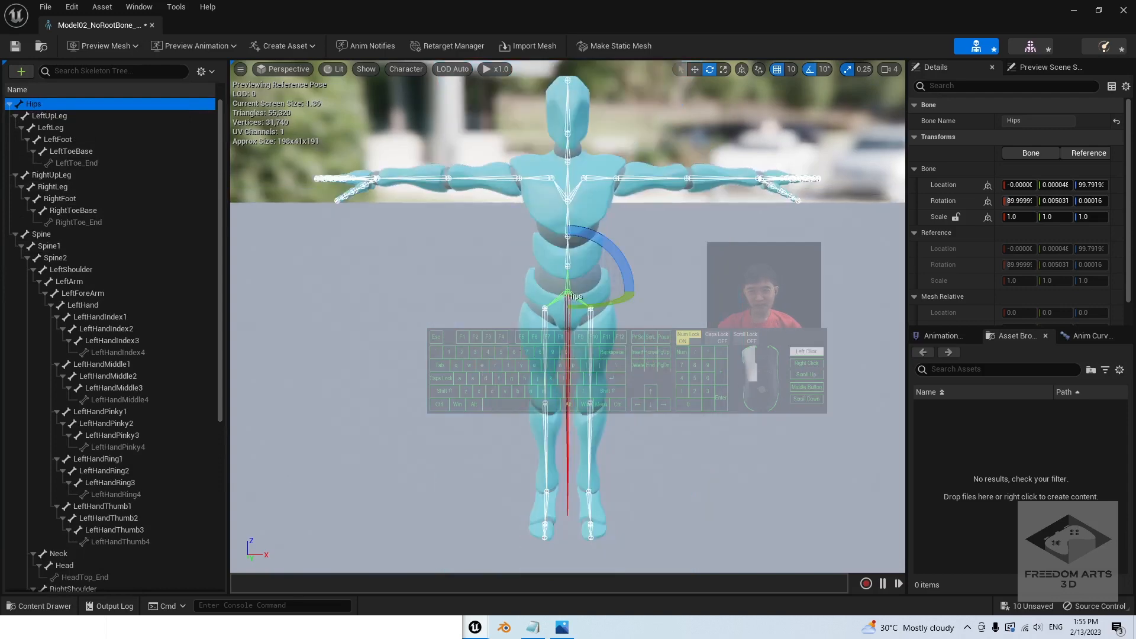
scroll(561, 327, "up", 3)
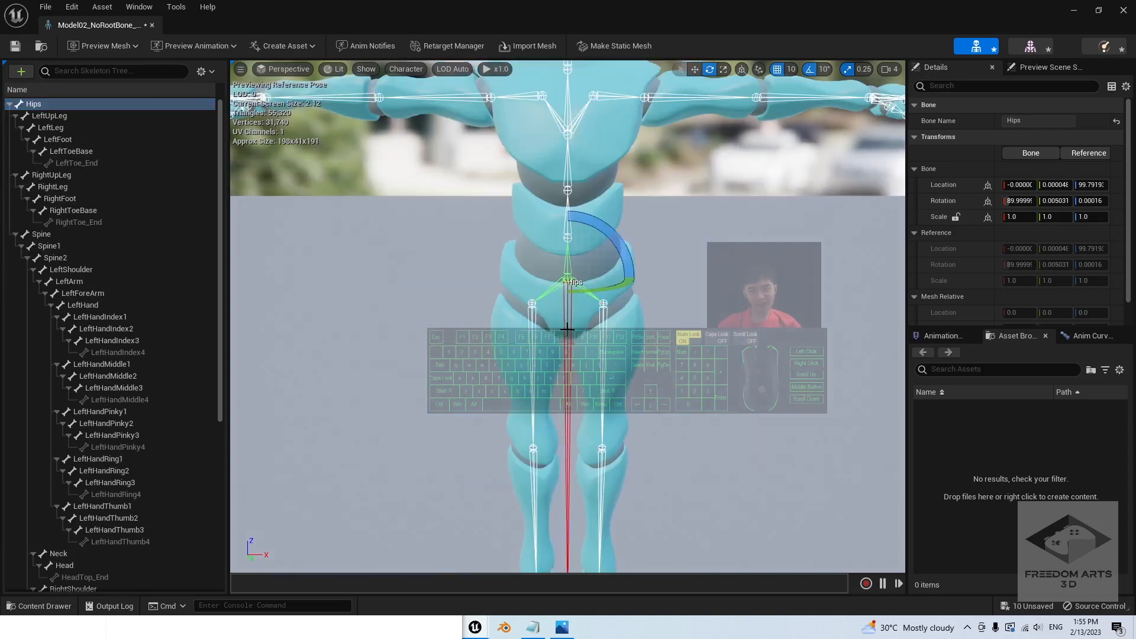
scroll(561, 327, "down", 3)
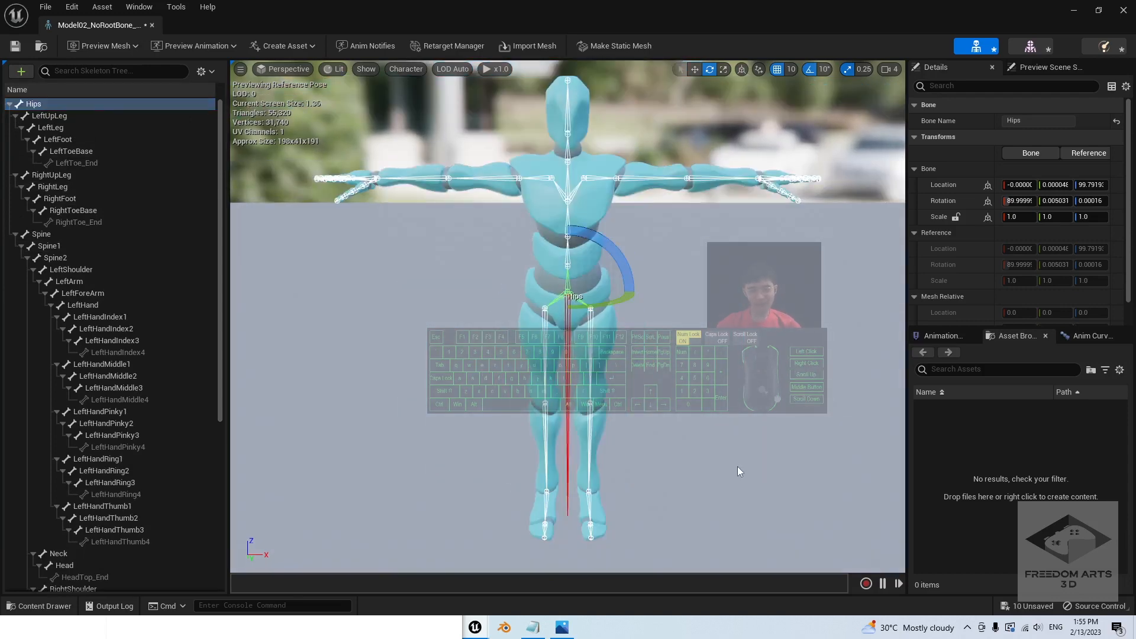
scroll(556, 361, "up", 5)
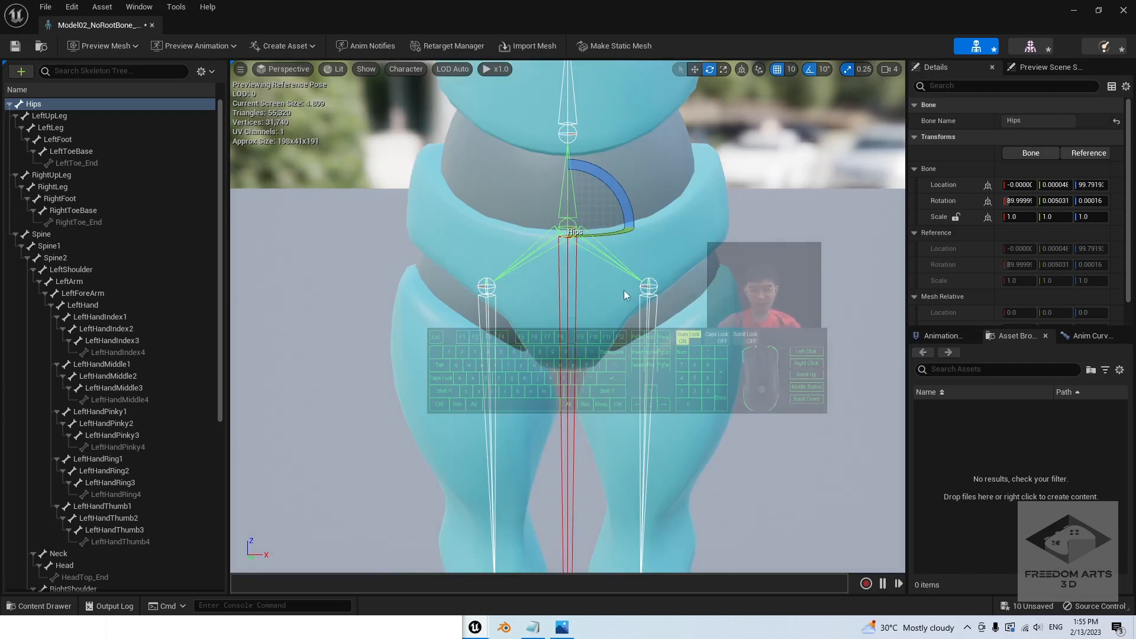
left_click(1123, 10)
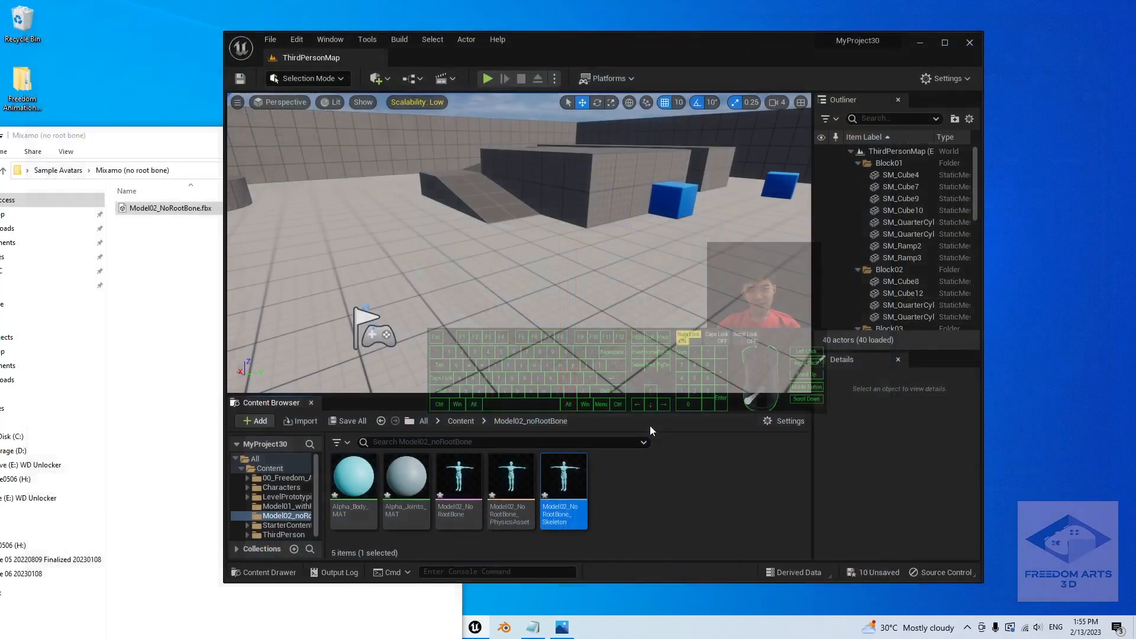
Step: Maximize the level editor window and open the Model01_withRootBone folder in Content
left_click(460, 421)
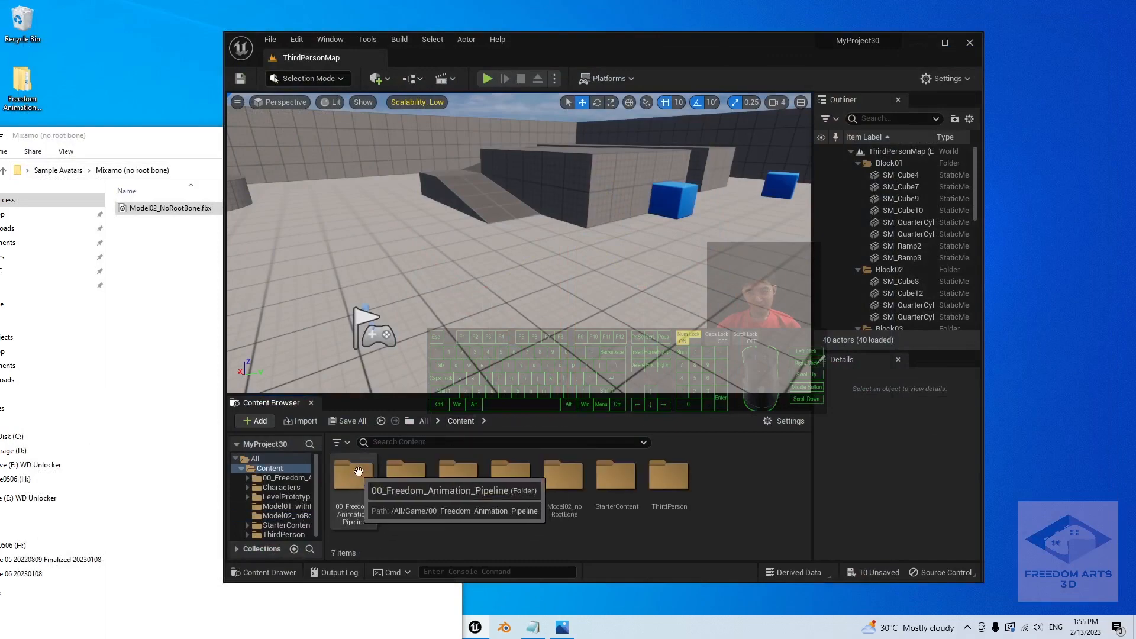
left_click(944, 44)
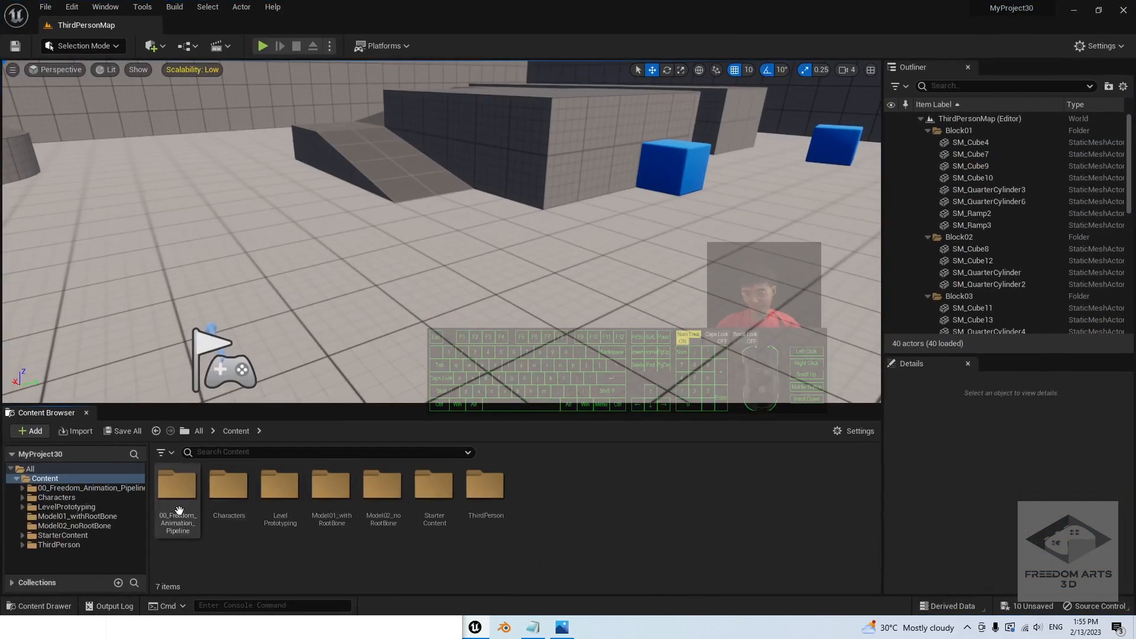
left_click(358, 559)
left_click(330, 515)
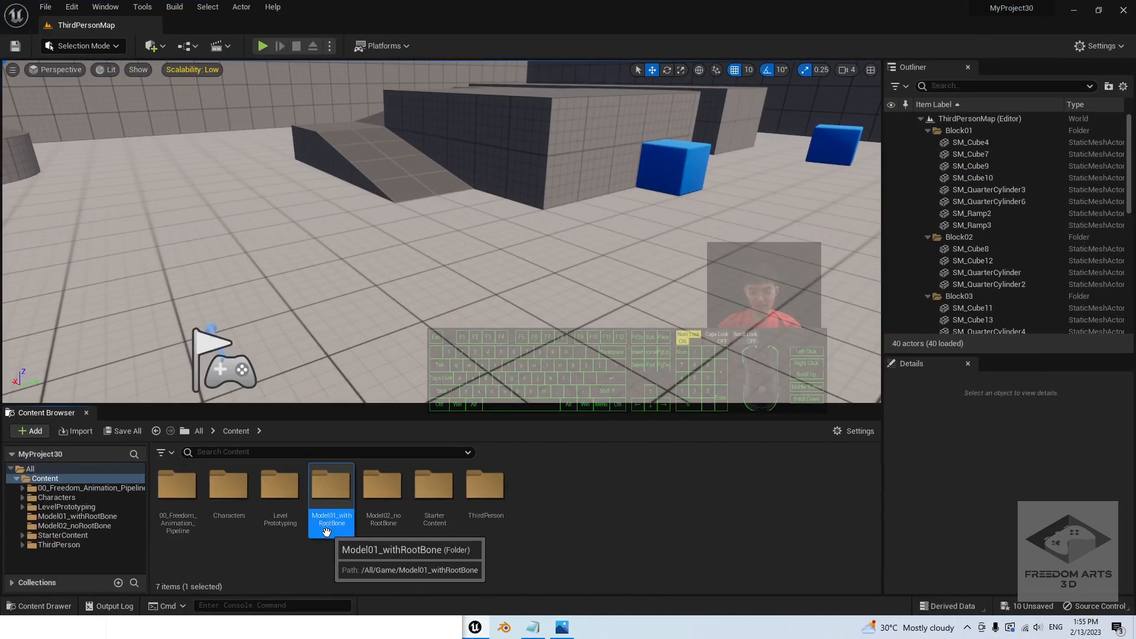
left_click(389, 491)
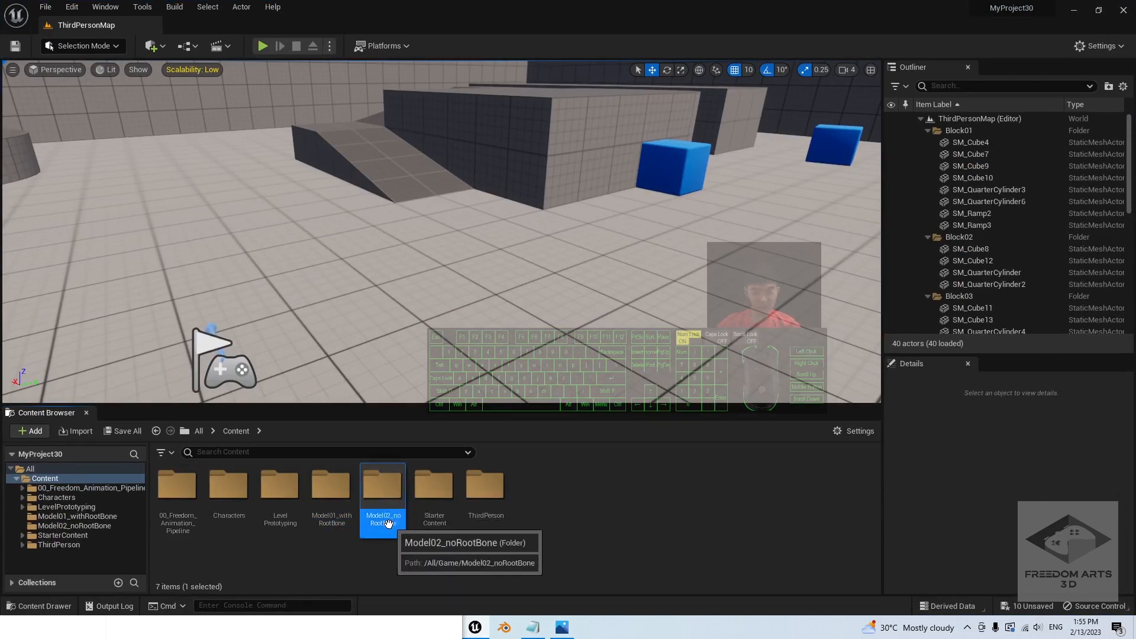
left_click(370, 550)
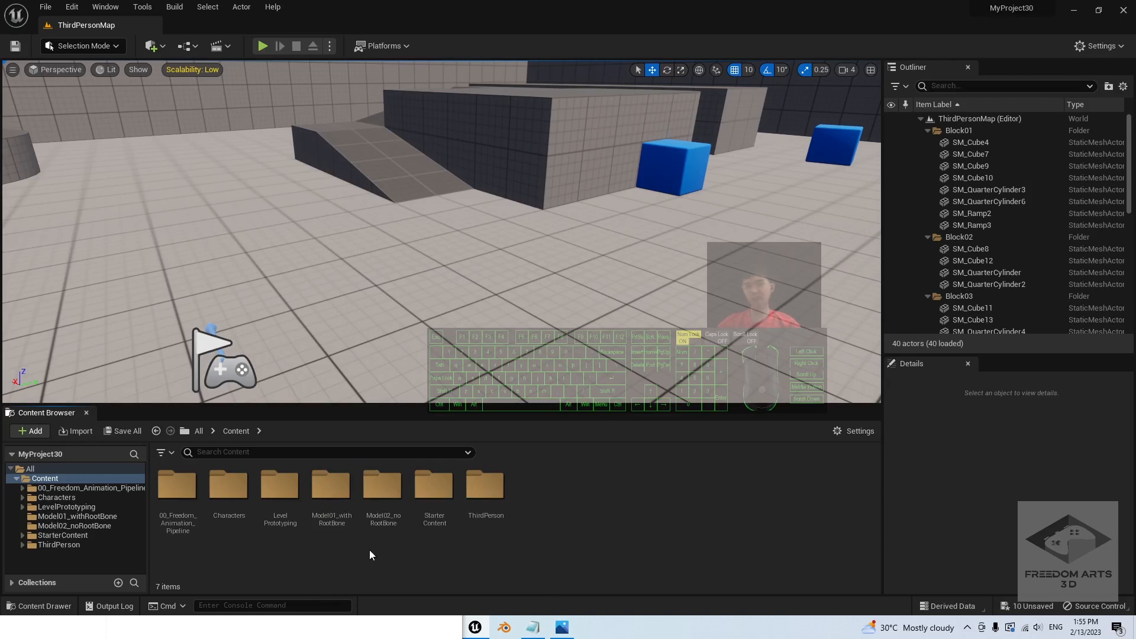
double_click(333, 494)
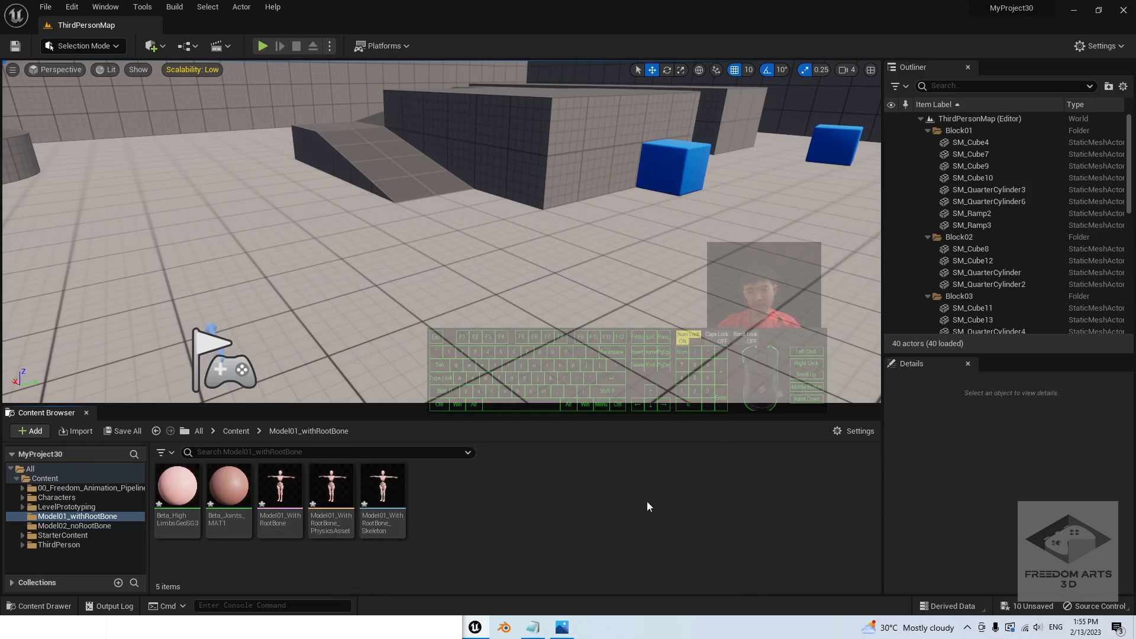
Step: Create an IK Rig asset in the Model01_withRootBone folder based on the Model01_WithRootBone skeletal mesh
right_click(452, 524)
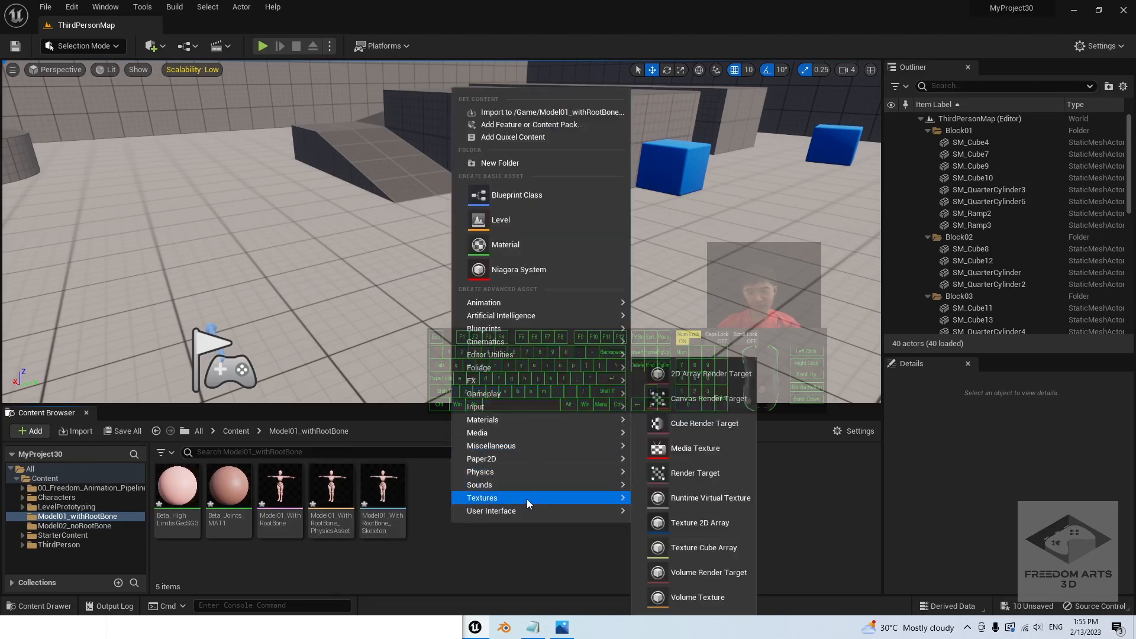
mouse_move(509, 510)
mouse_move(502, 301)
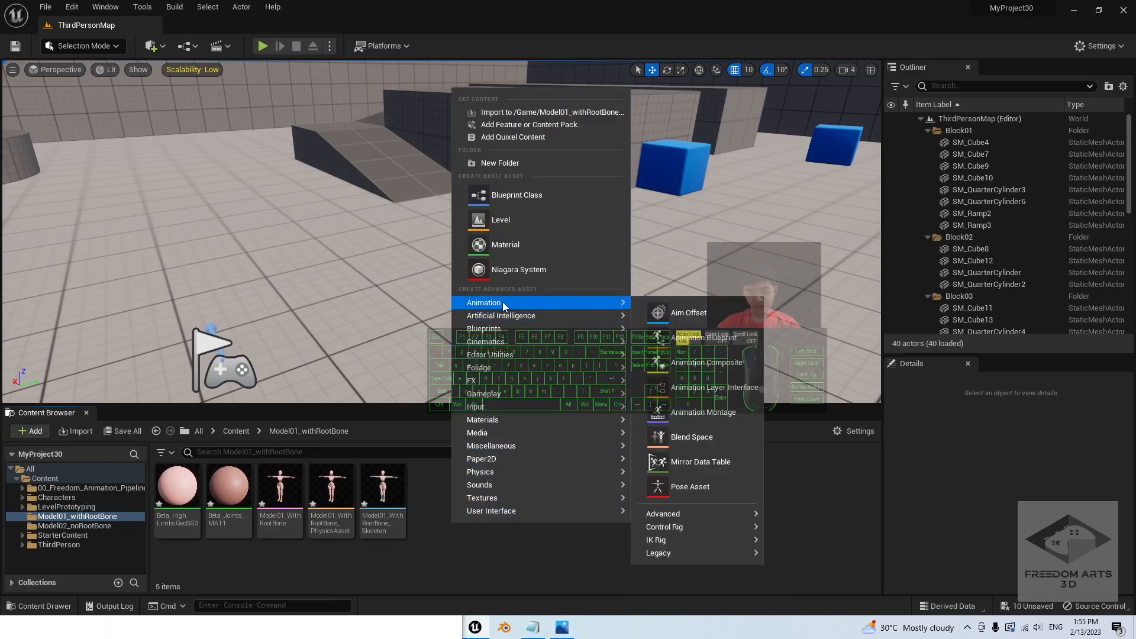
mouse_move(689, 540)
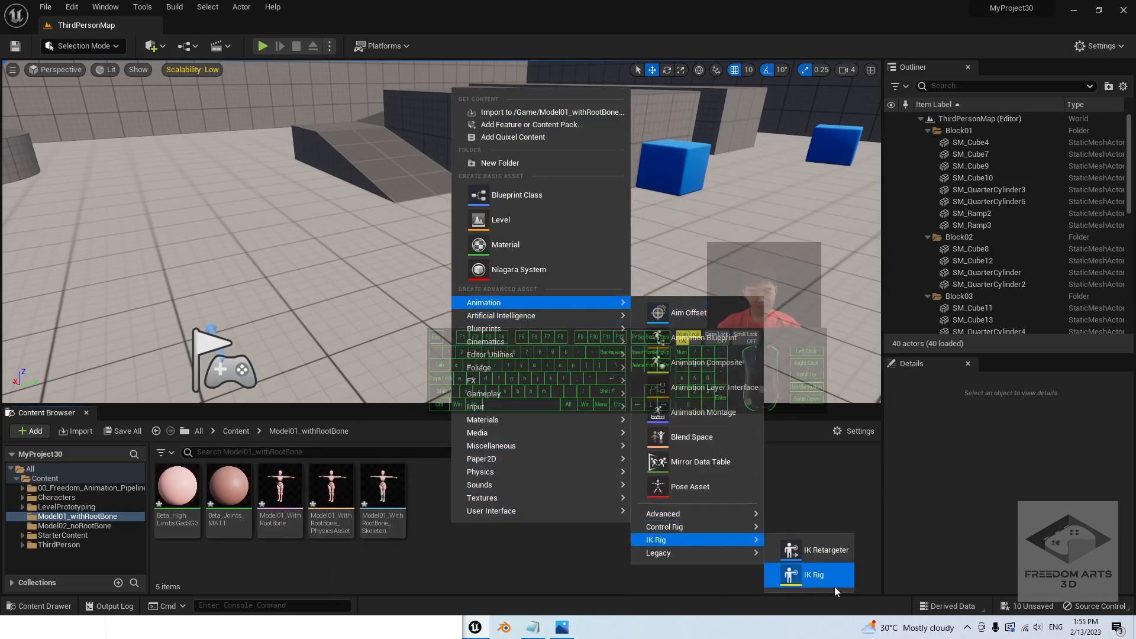
left_click(820, 578)
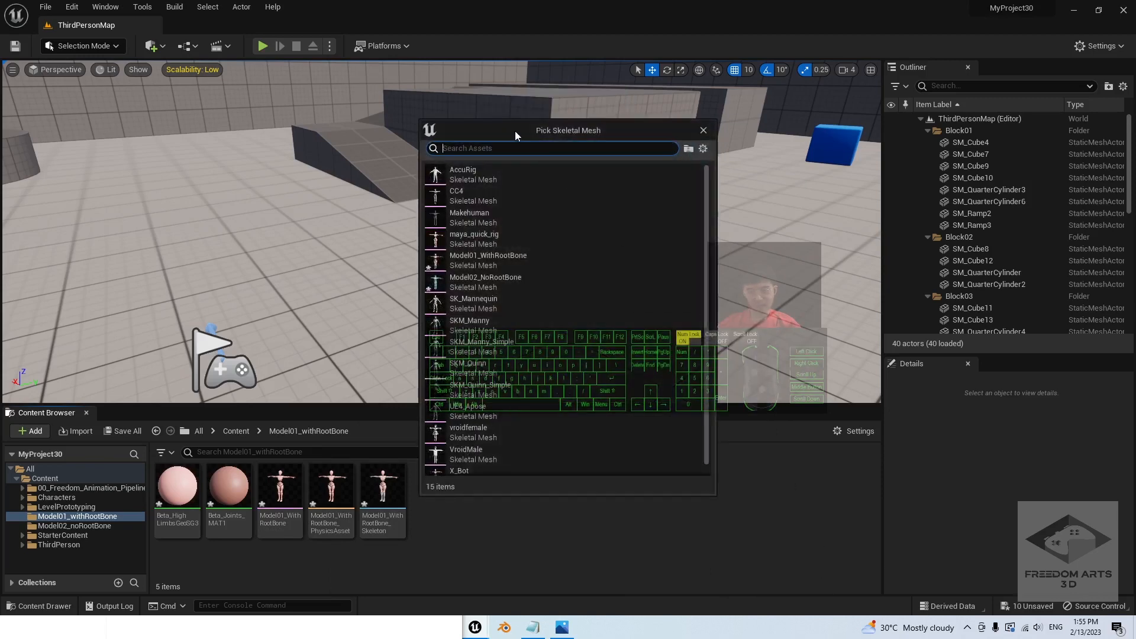
left_click_drag(546, 128, 655, 162)
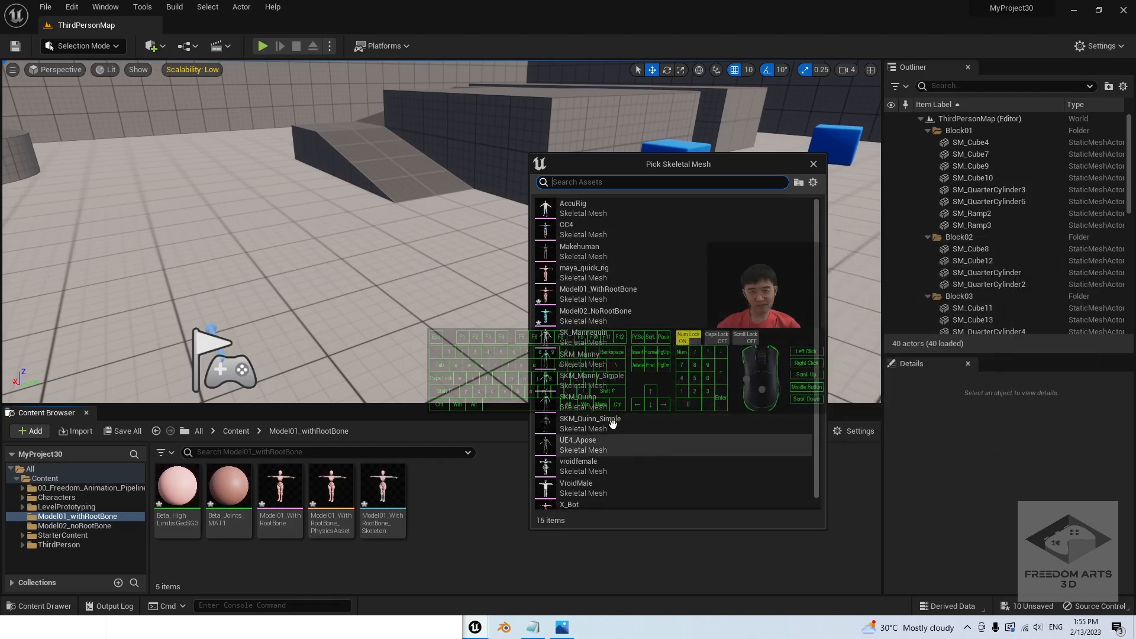
left_click(609, 299)
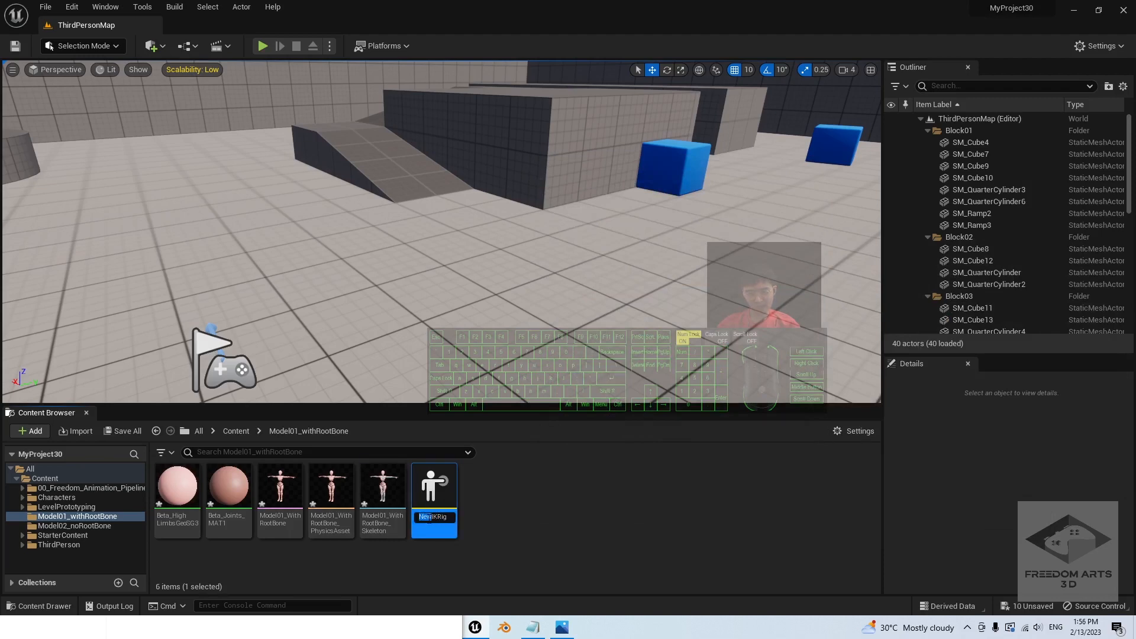
Step: Name the new IK rig asset Model01WithRootBone_IKRig
left_click(746, 548)
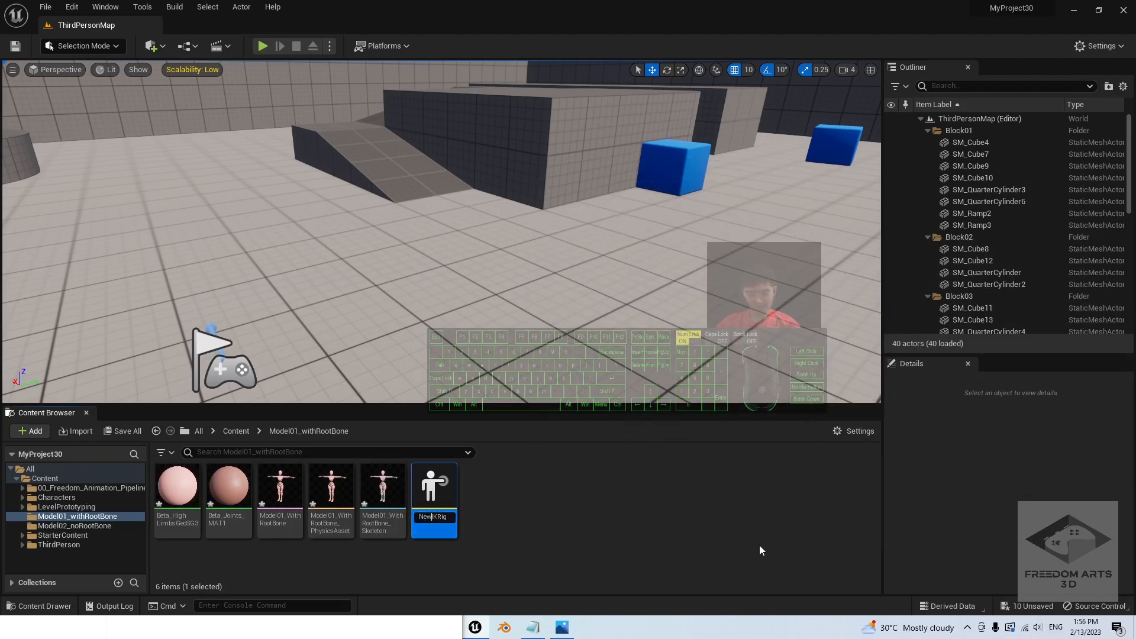
key("BackSpace")
key("BackSpace")
key("BackSpace")
type("Model0")
type("1_")
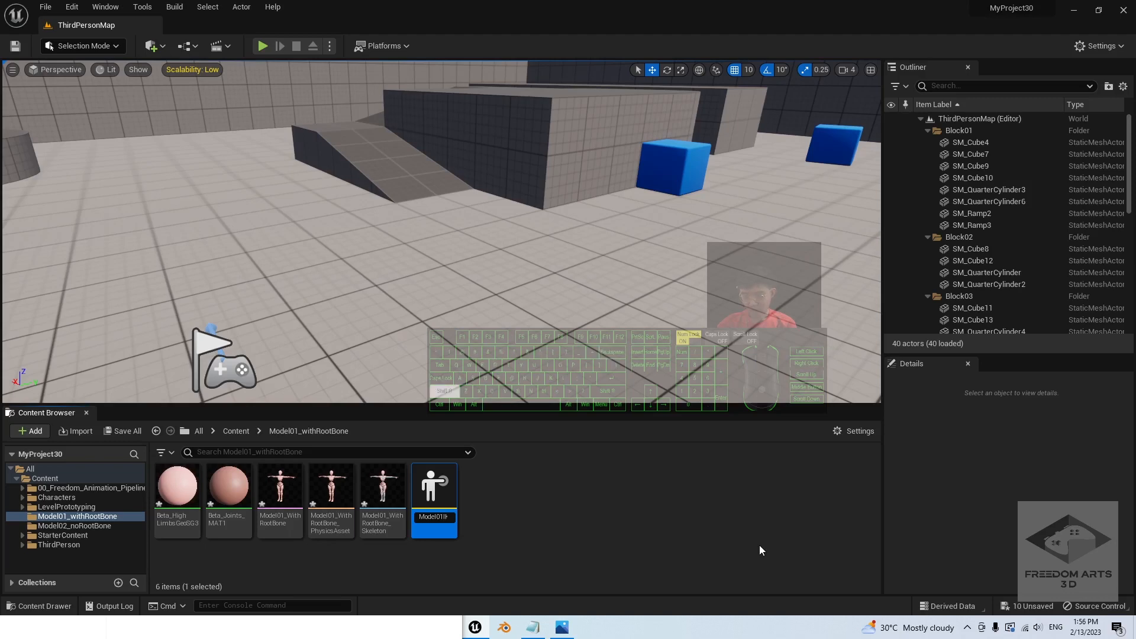
type("WithRo")
type("otBone")
type("_")
key("Return")
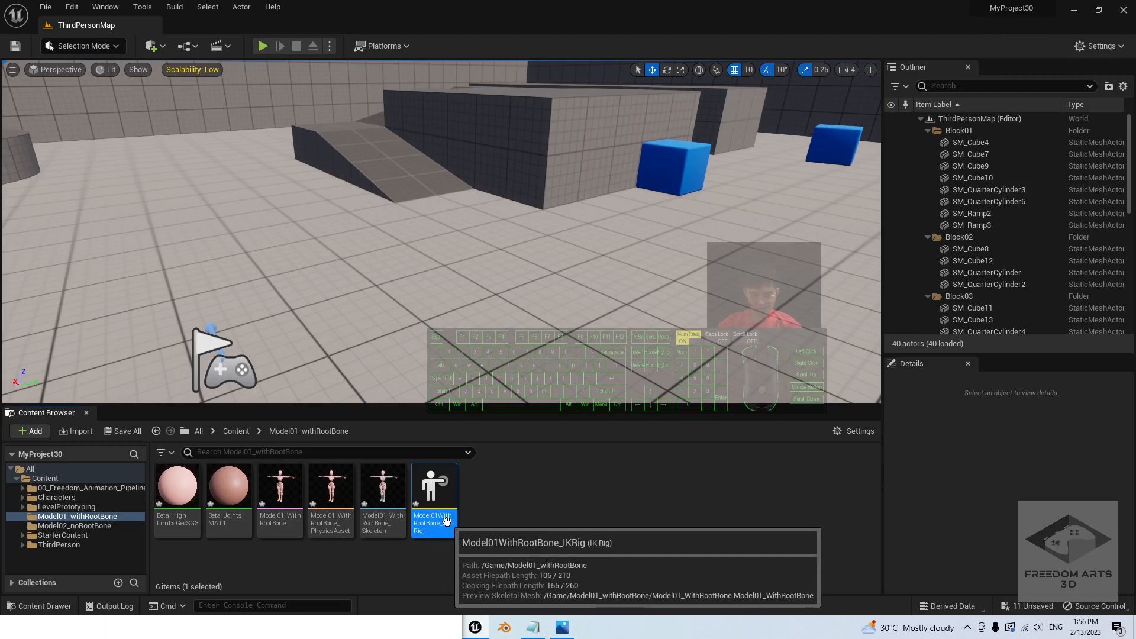
left_click(639, 550)
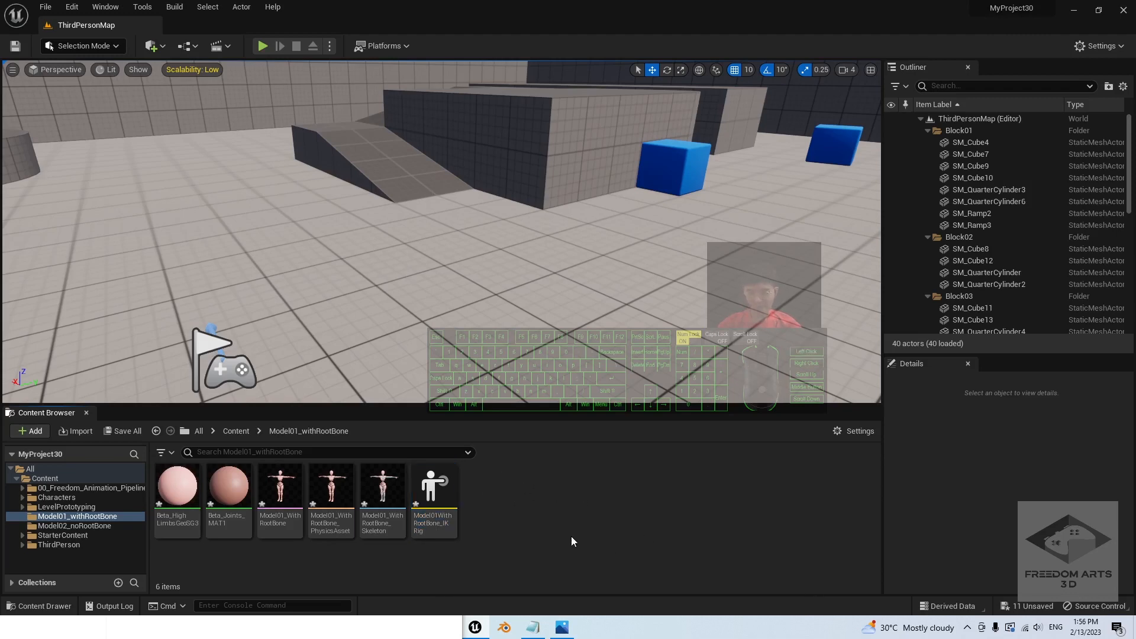
Step: Open the Model01WithRootBone_IKRig asset and inspect the character's root bone in the viewport
double_click(431, 496)
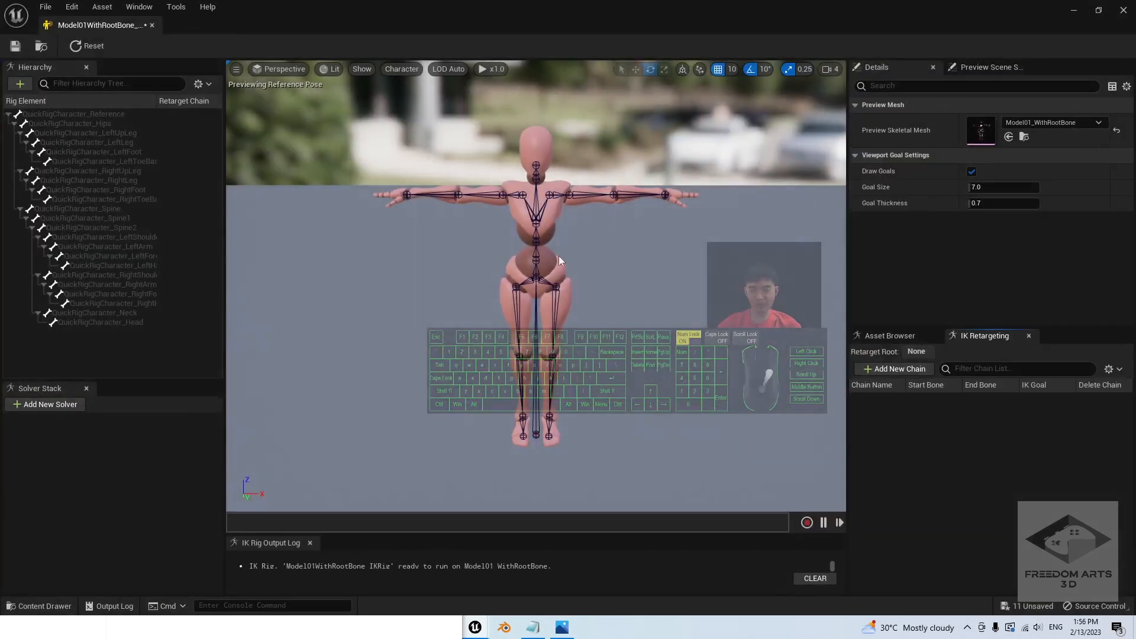
scroll(591, 263, "up", 2)
left_click(535, 388)
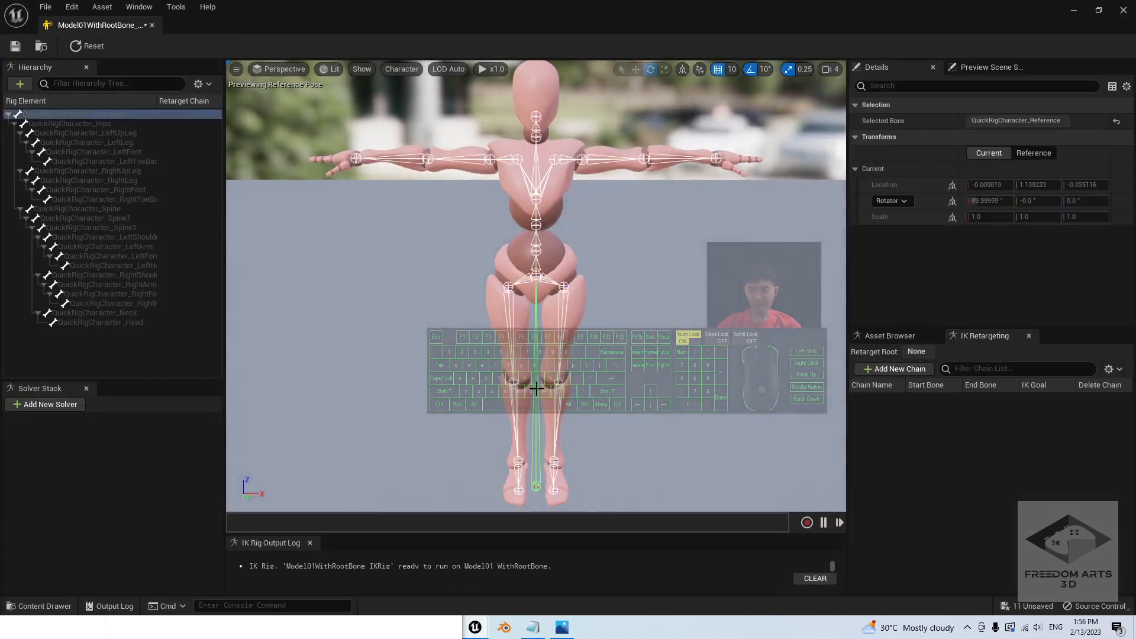
left_click(531, 423)
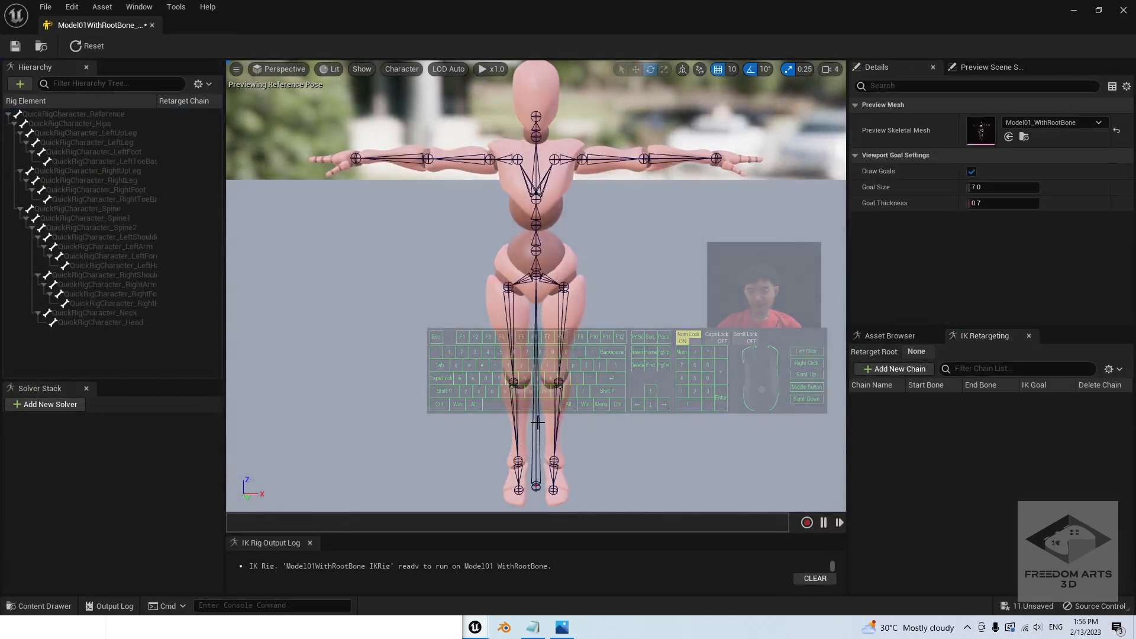
left_click(537, 423)
Step: Set the QuickRigCharacter_Reference bone as the retarget root
left_click(71, 113)
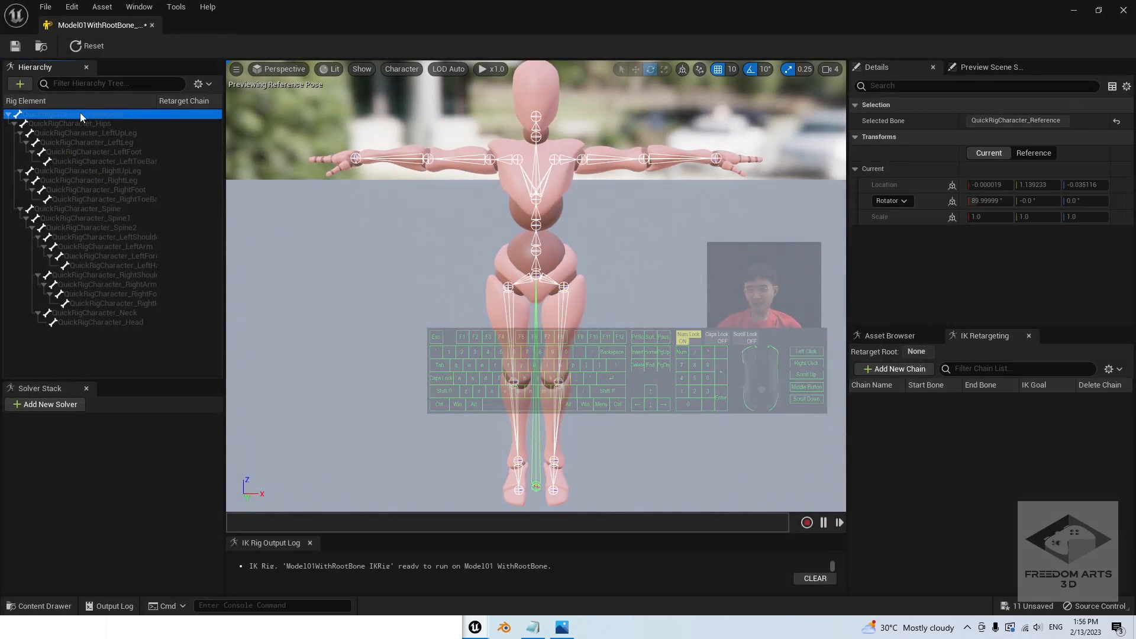
left_click(82, 123)
left_click(84, 114)
right_click(88, 116)
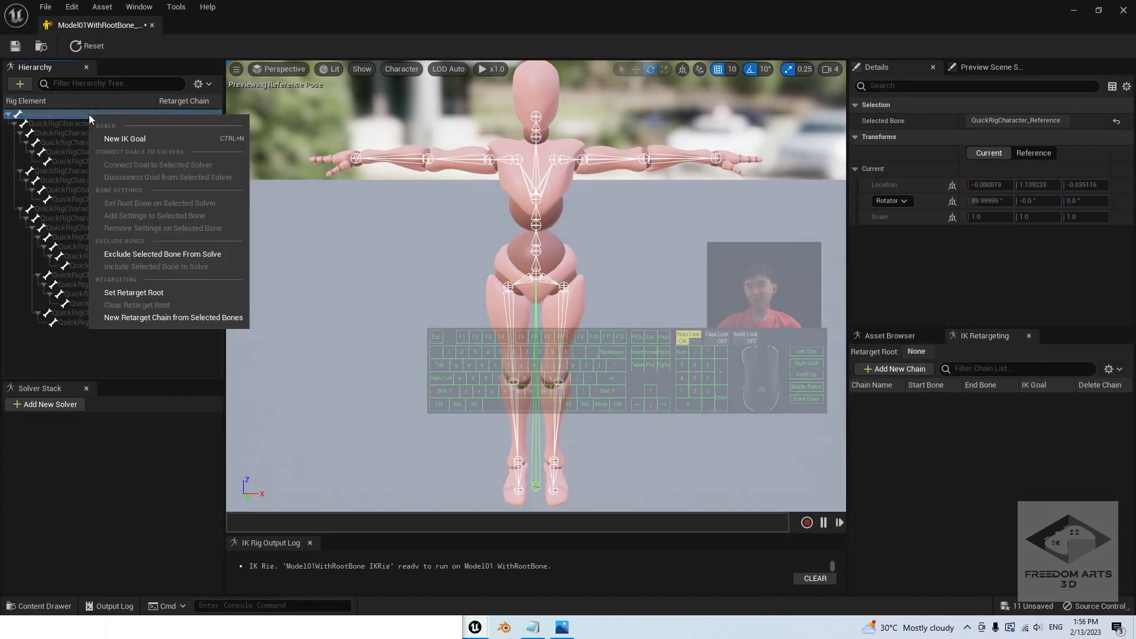
left_click(134, 292)
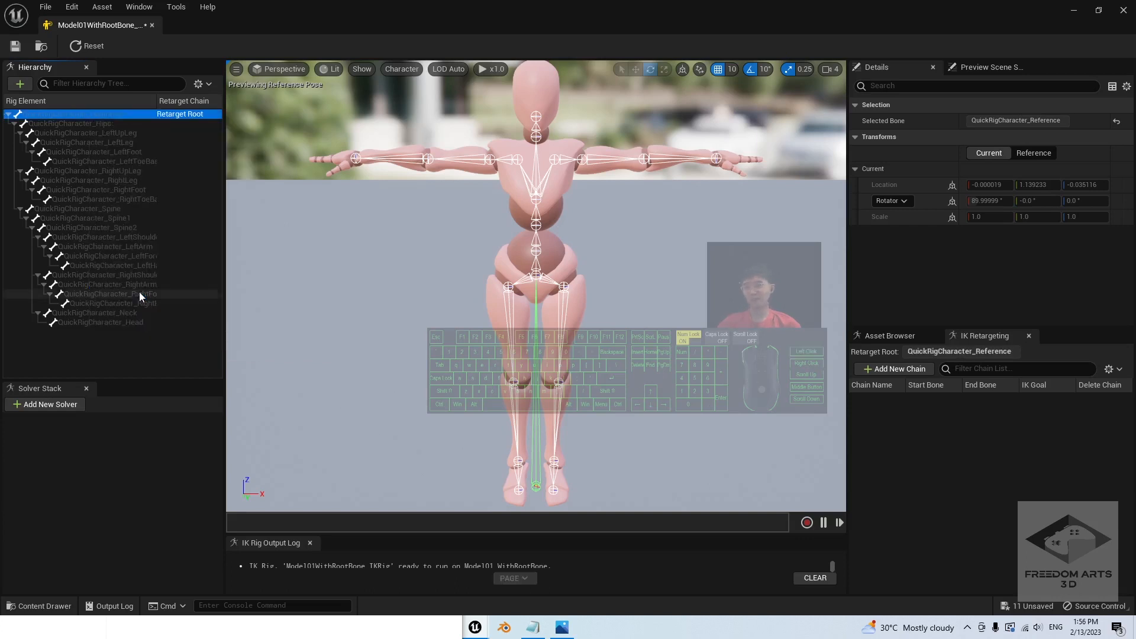
Step: Create a retarget chain named Root from the QuickRigCharacter_Reference bone, without adding a goal
right_click(119, 117)
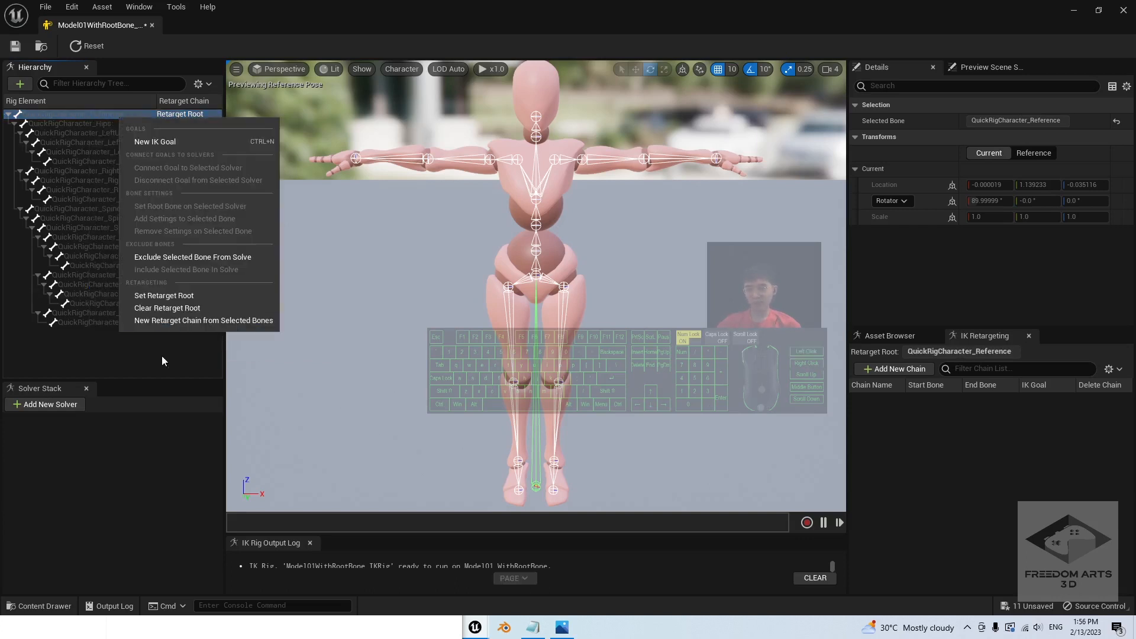
left_click(172, 321)
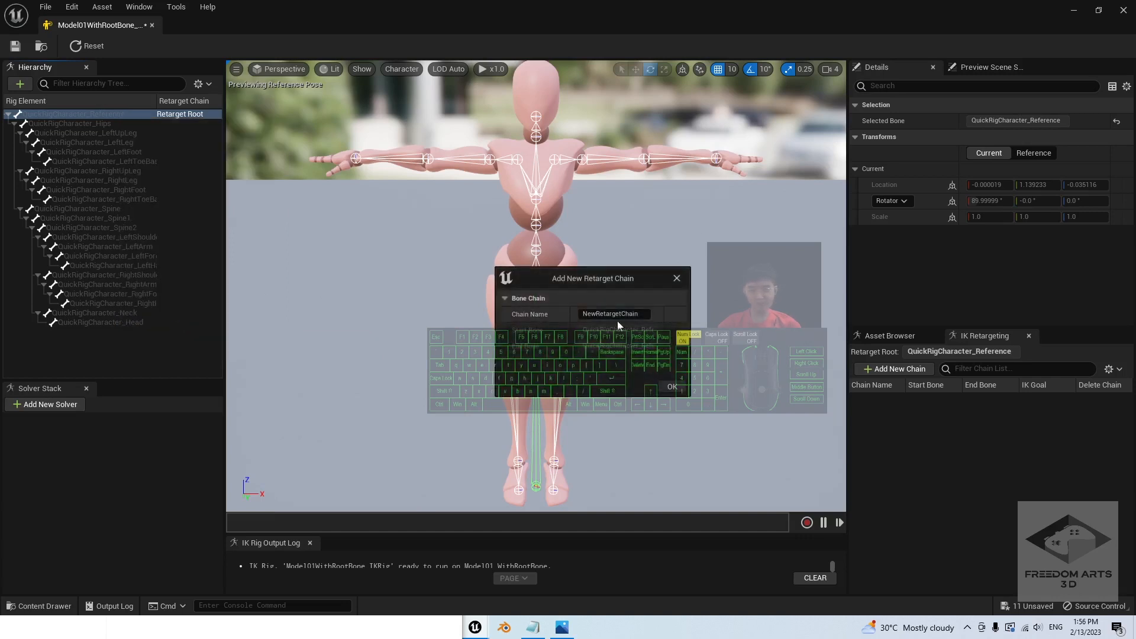
left_click(647, 314)
type("Root")
left_click(672, 386)
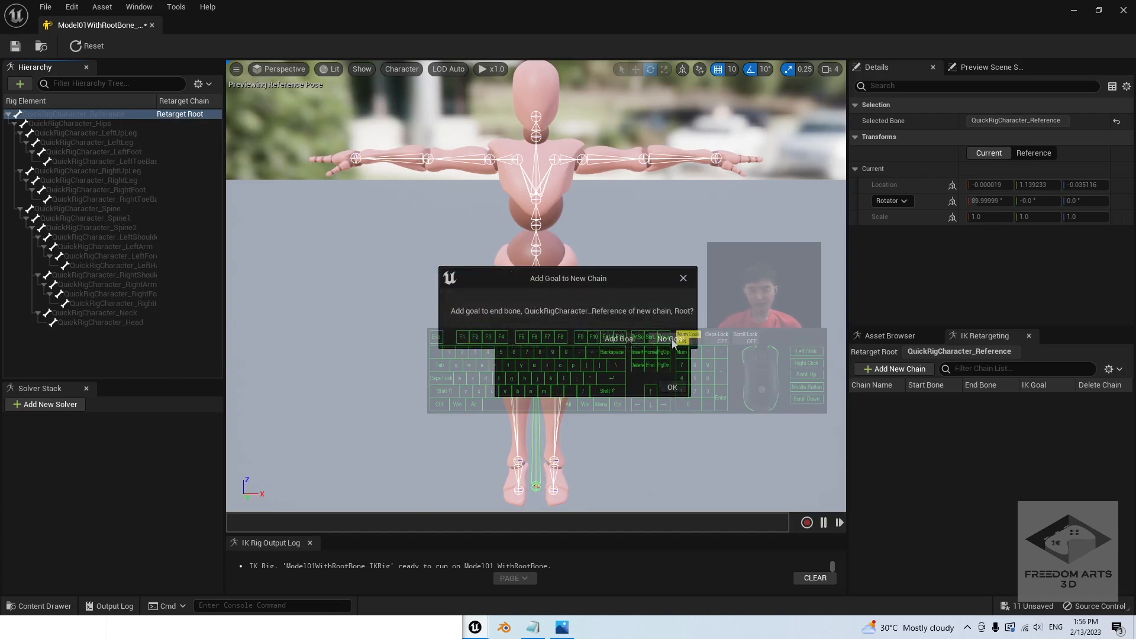
left_click(676, 341)
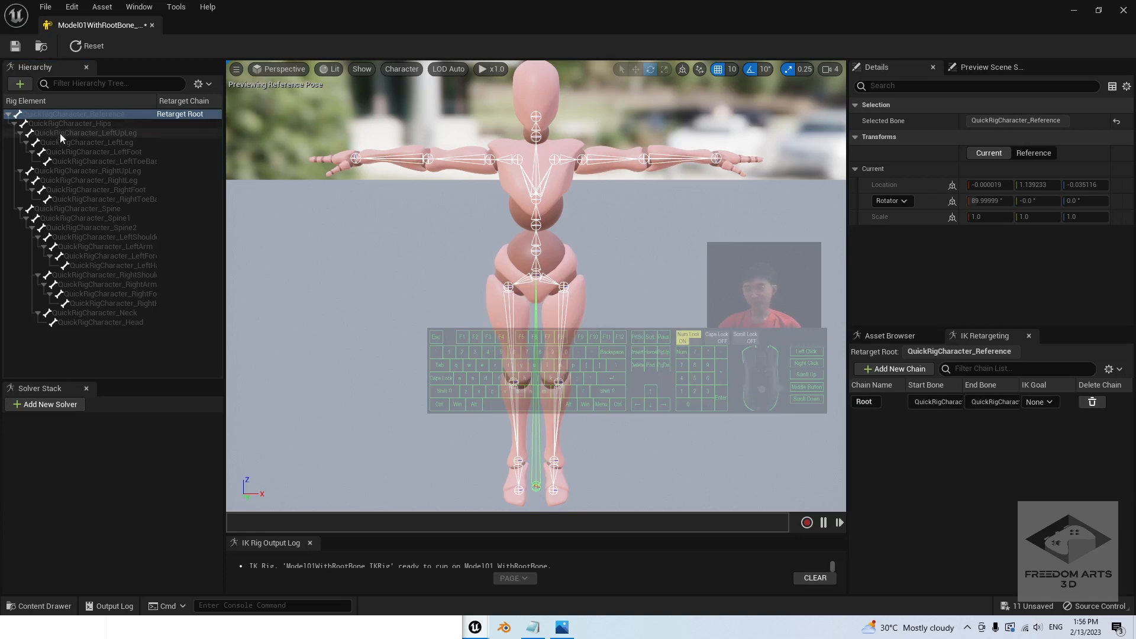
Step: Create a retarget chain named Hip from the QuickRigCharacter_Hips bone, without adding a goal
left_click(97, 123)
key("f")
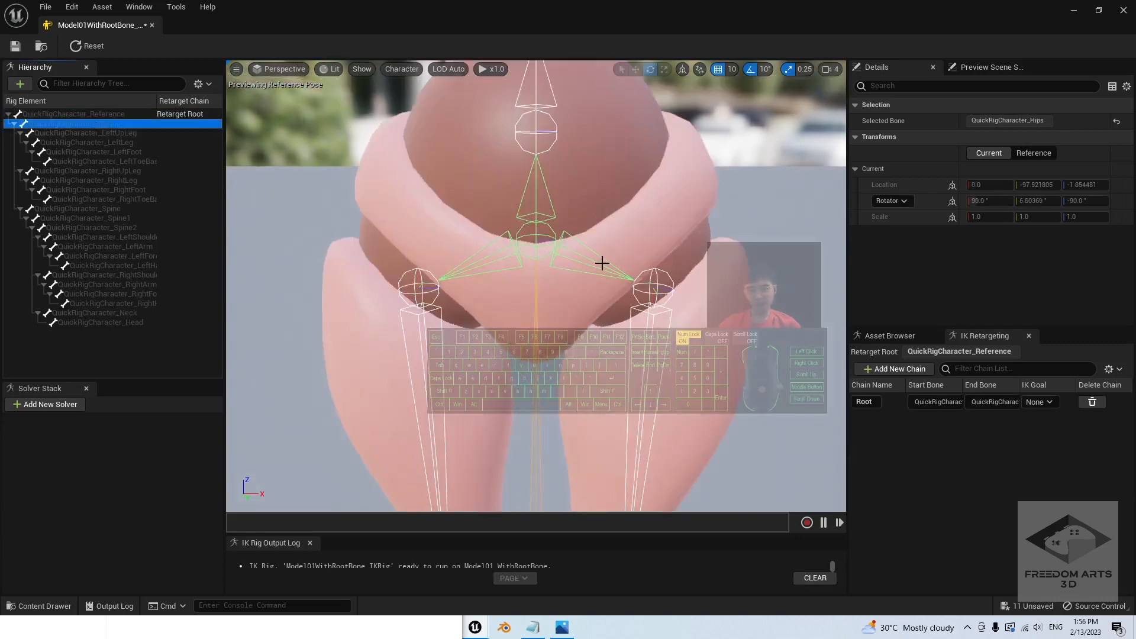
scroll(551, 229, "up", 2)
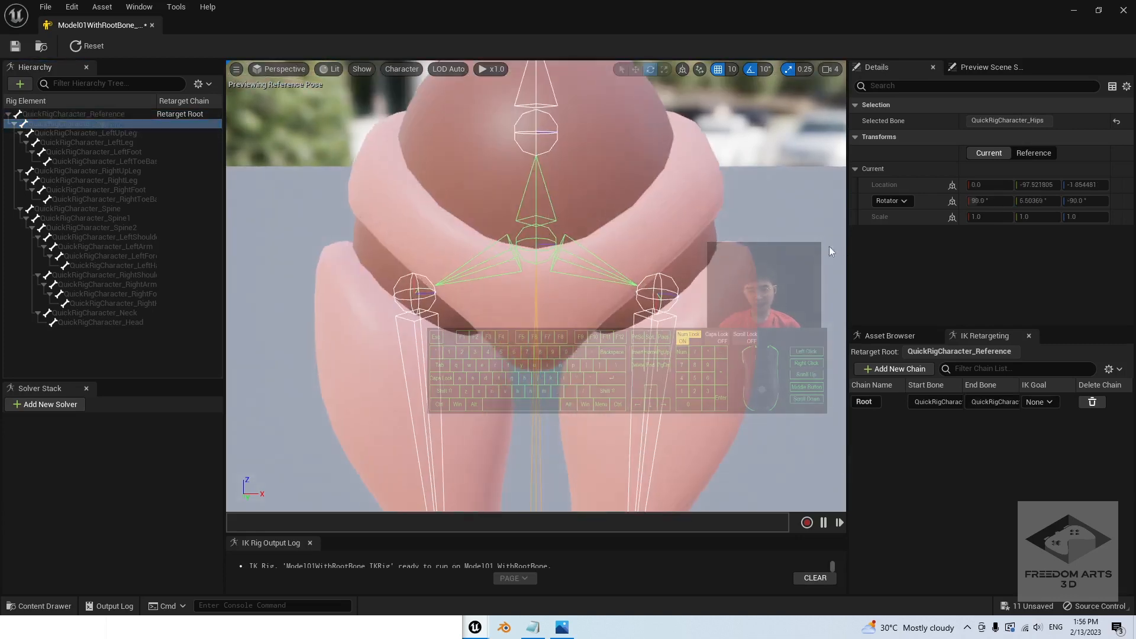
left_click(563, 230)
left_click(524, 207)
scroll(560, 233, "down", 4)
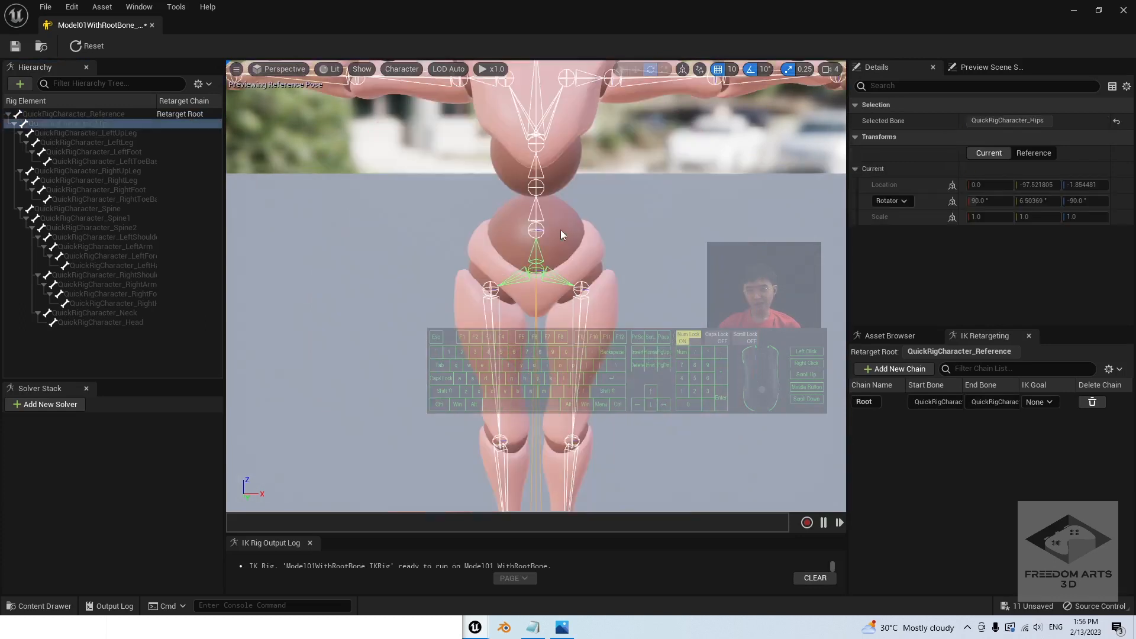
right_click(72, 122)
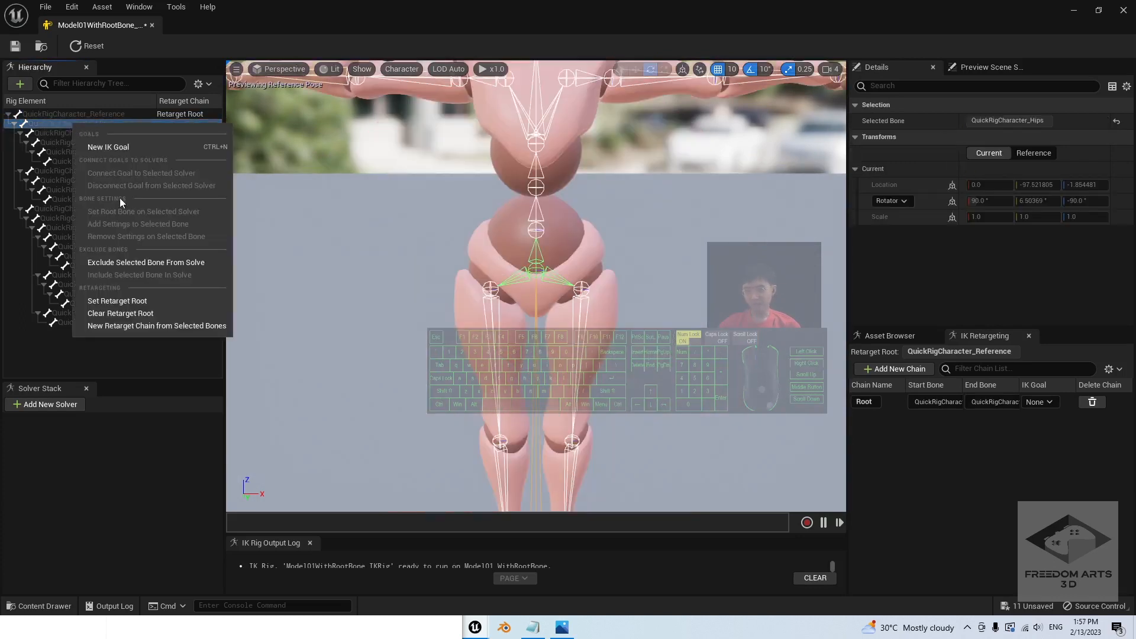
left_click(120, 325)
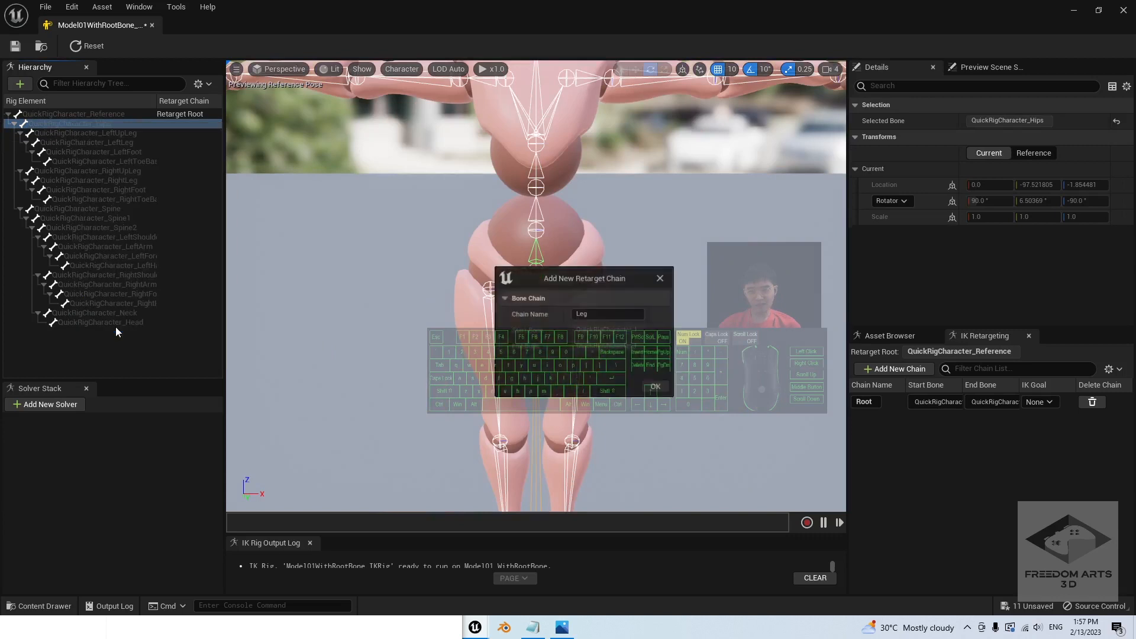
double_click(609, 314)
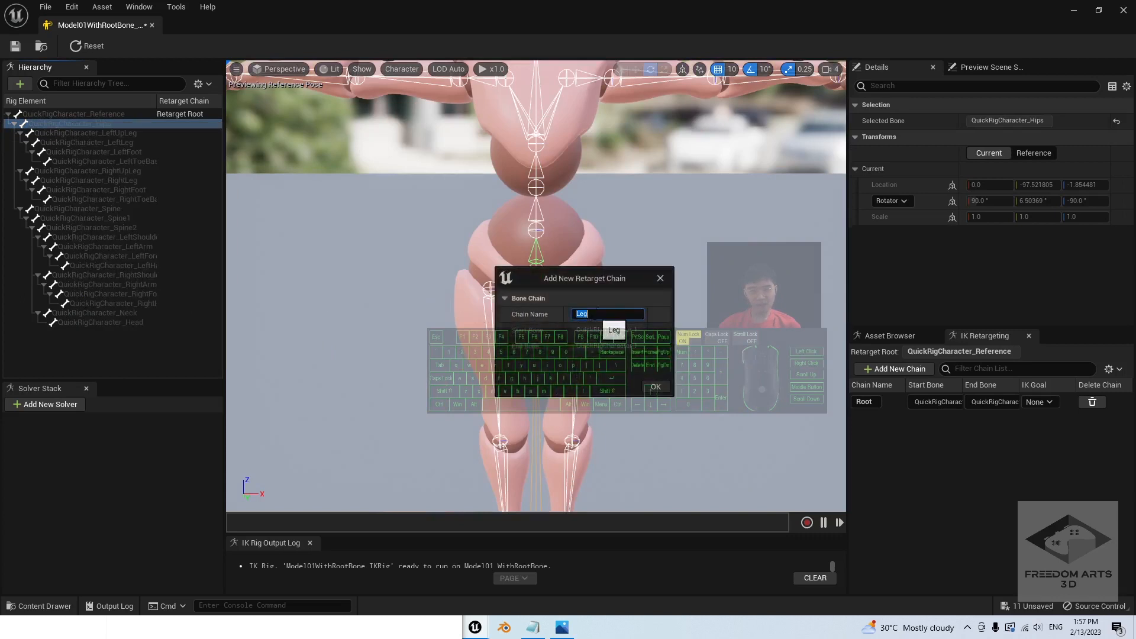
type("Hip")
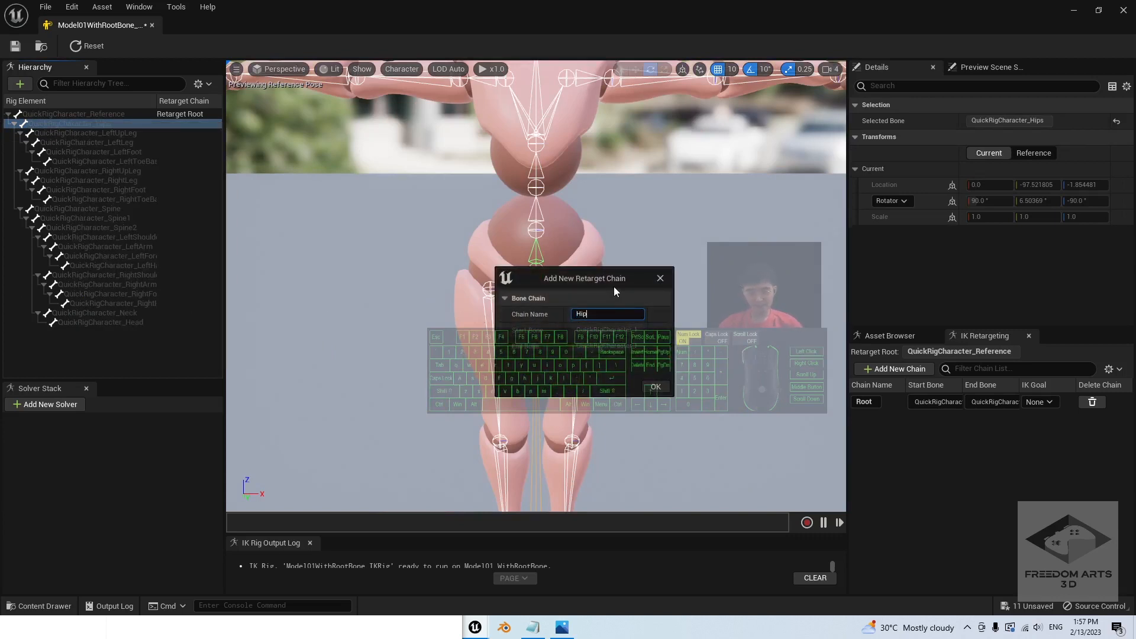
left_click(655, 387)
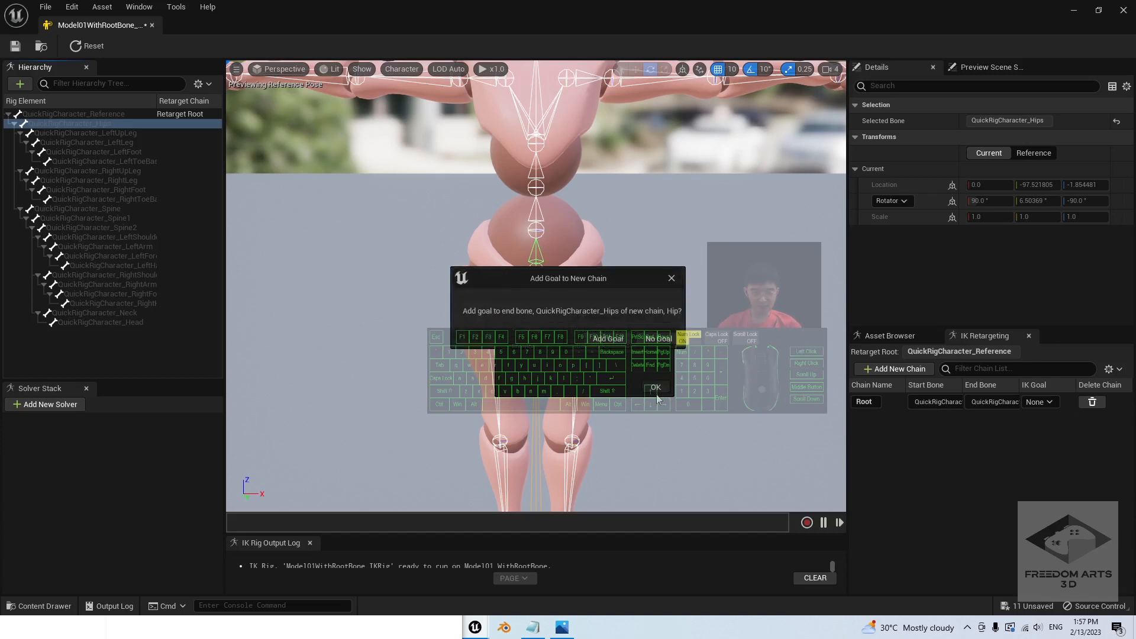
left_click(658, 339)
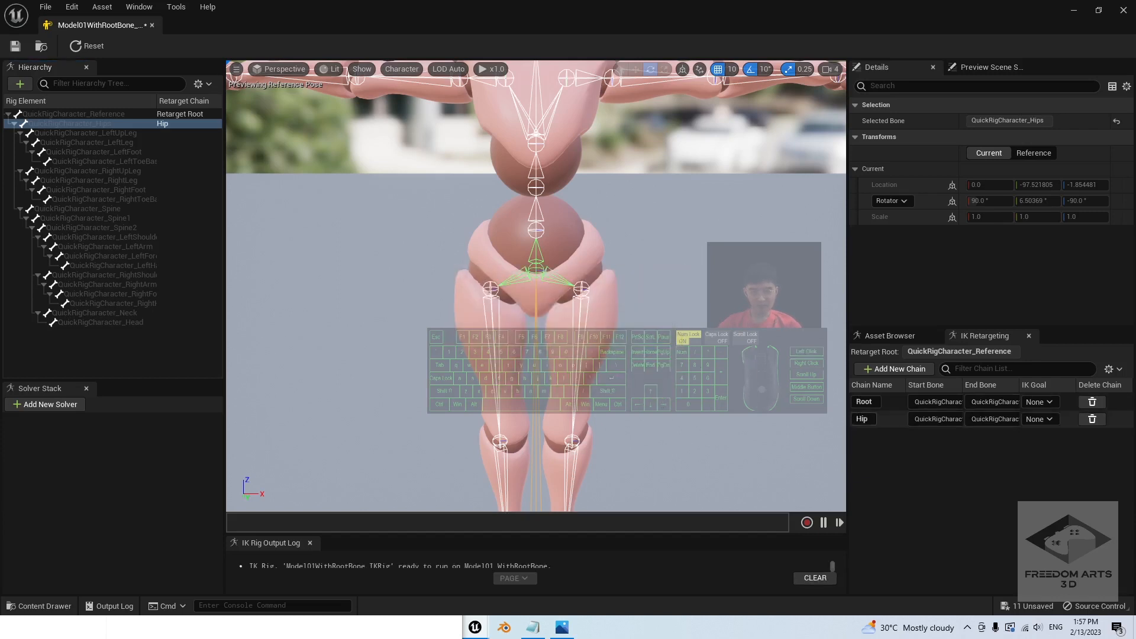
Step: Rename the Hip retarget chain to Hip / Pelvis
left_click(888, 423)
double_click(863, 420)
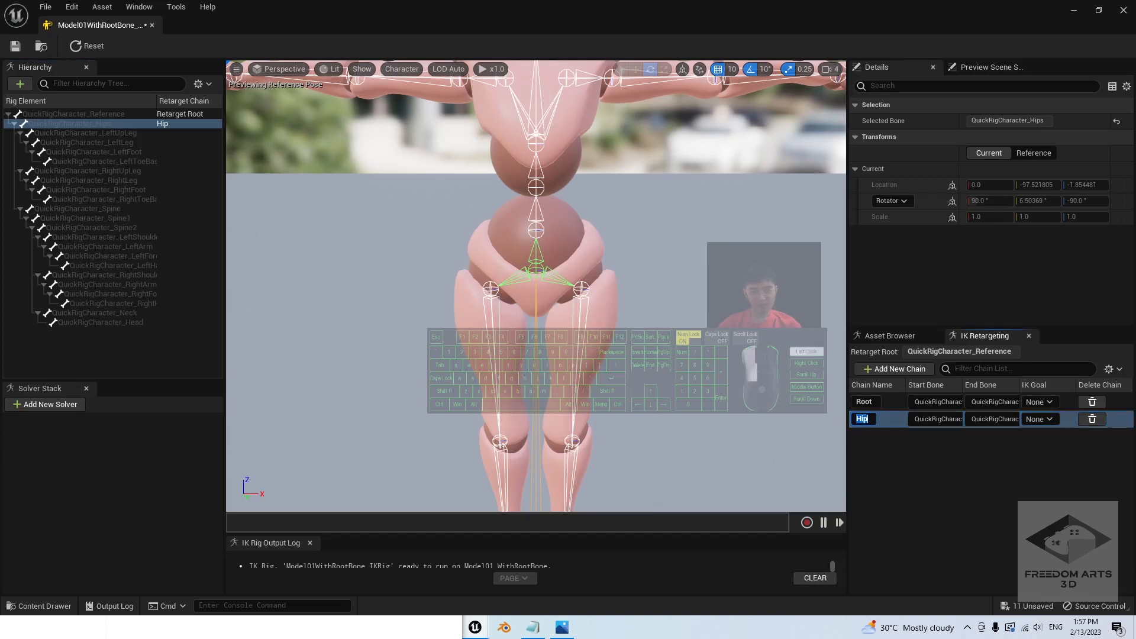
left_click(870, 421)
left_click(865, 419)
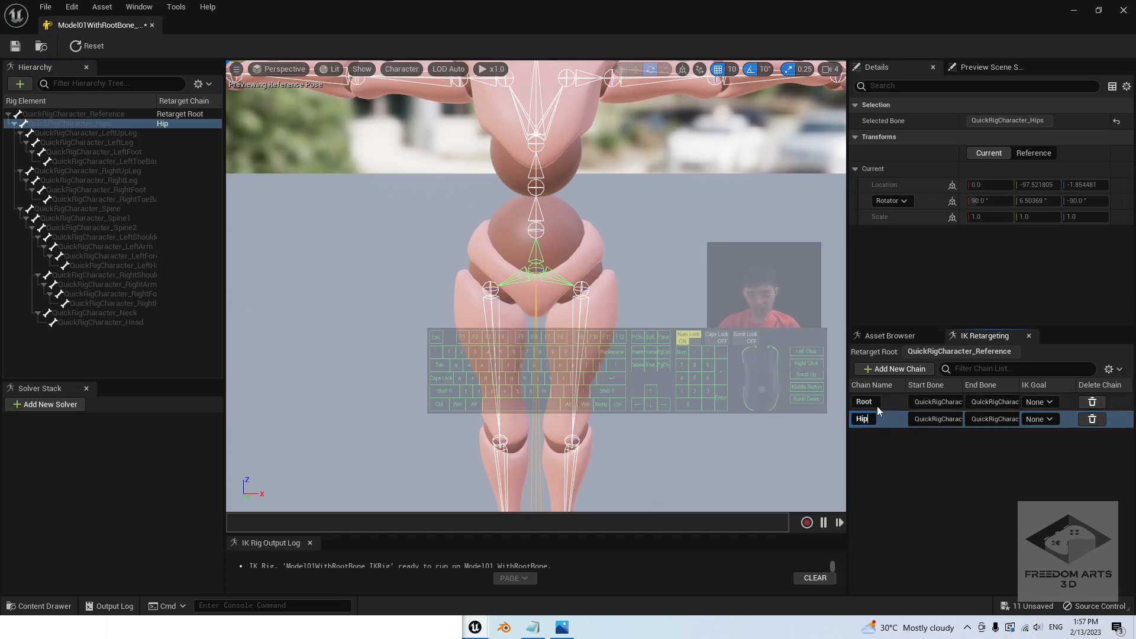
type("/ Pelvis")
key("Return")
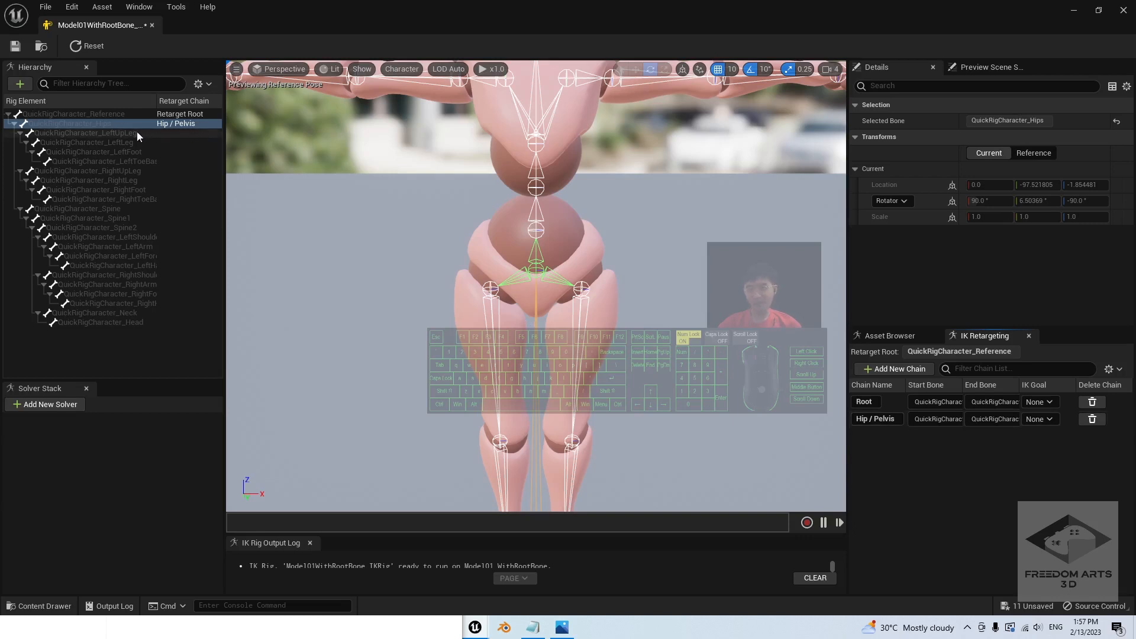
scroll(553, 321, "down", 5)
left_click(515, 296)
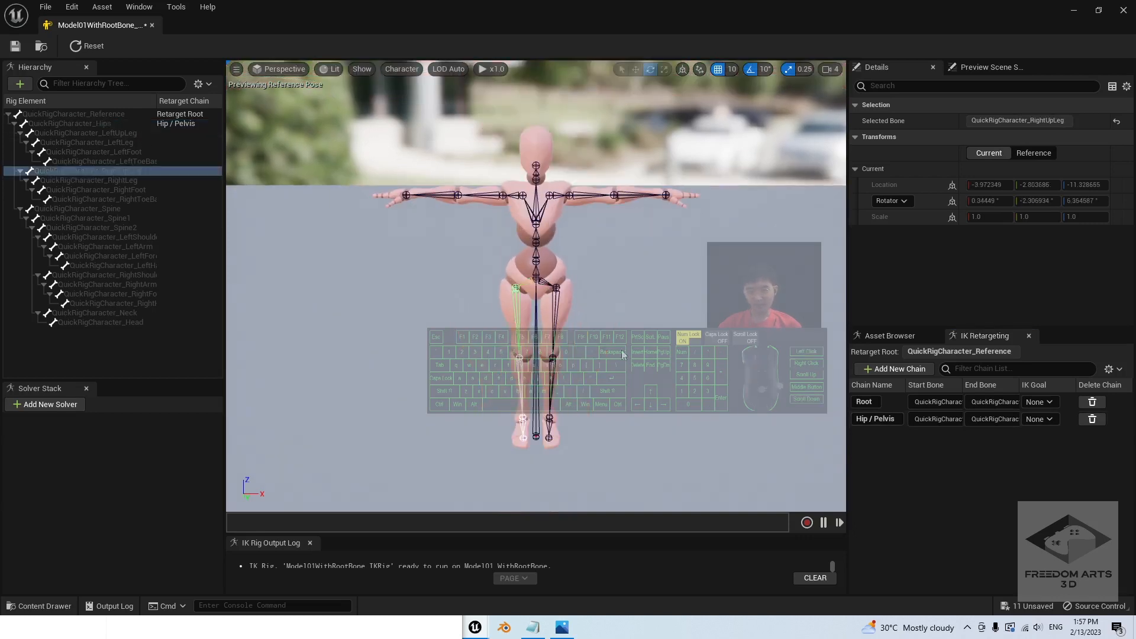
left_click(622, 355)
left_click(515, 291)
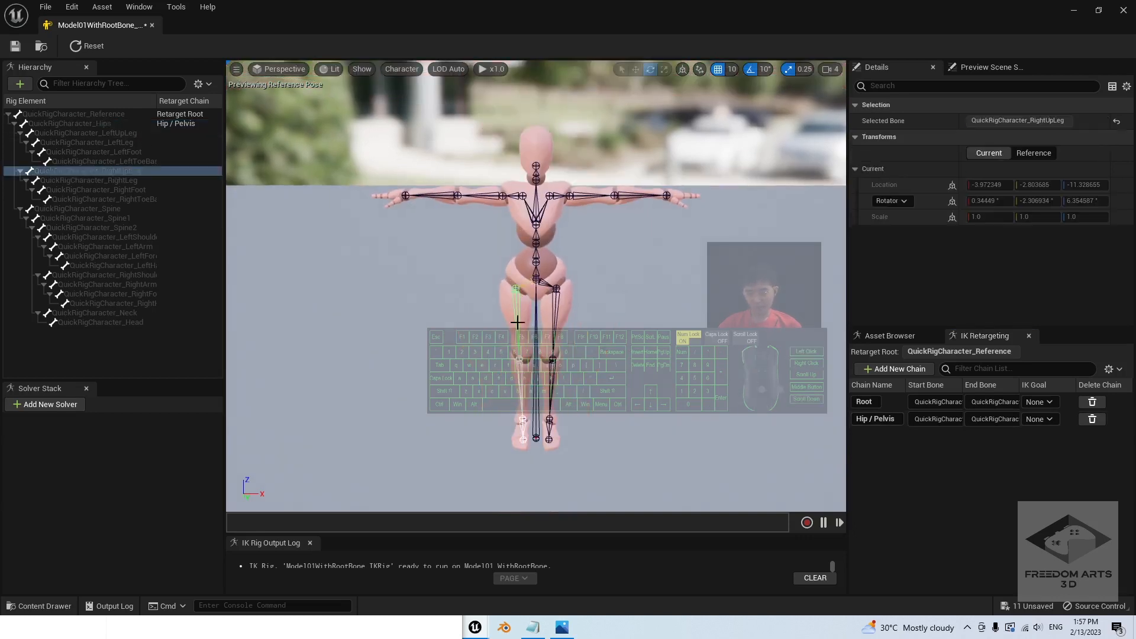
left_click(522, 440, "shift")
left_click(663, 438)
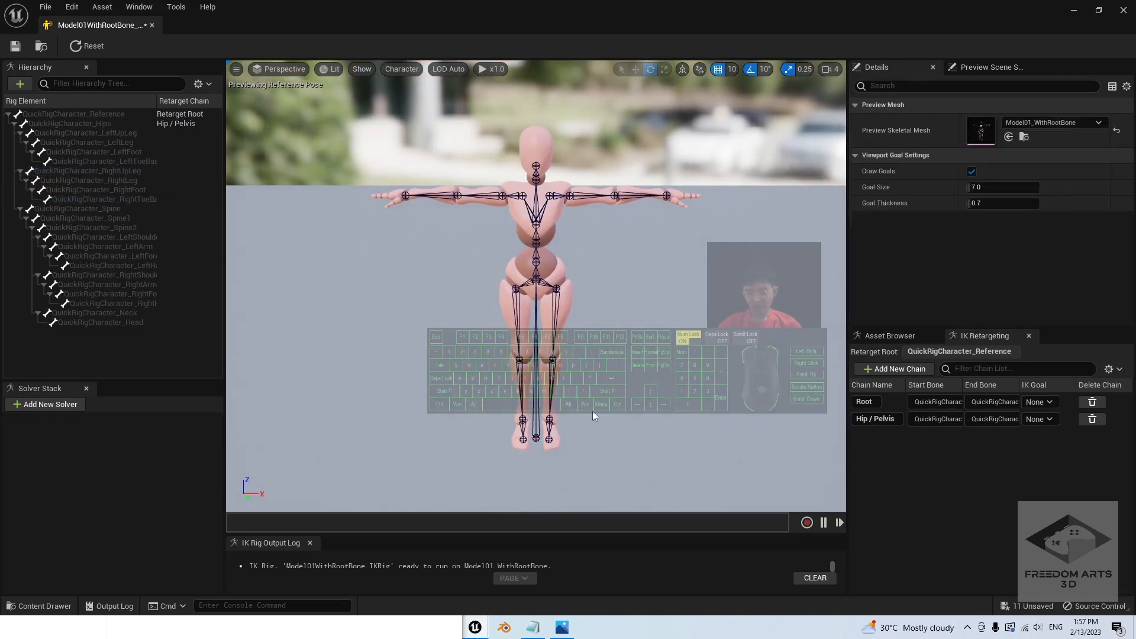
scroll(521, 372, "up", 2)
left_click(518, 343)
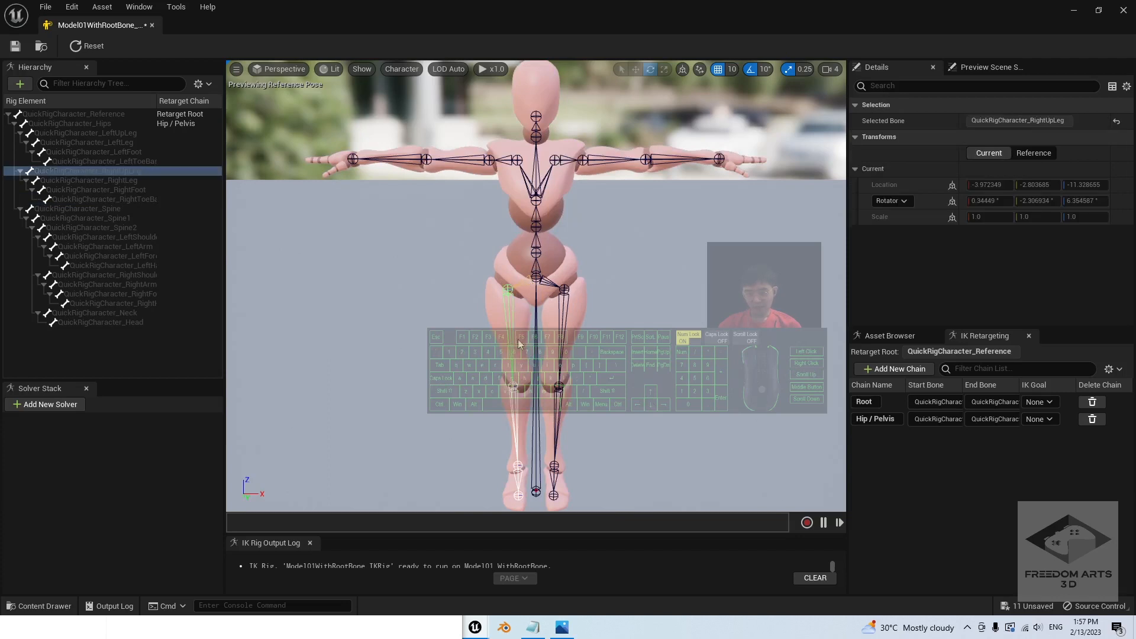
left_click(512, 404, "ctrl")
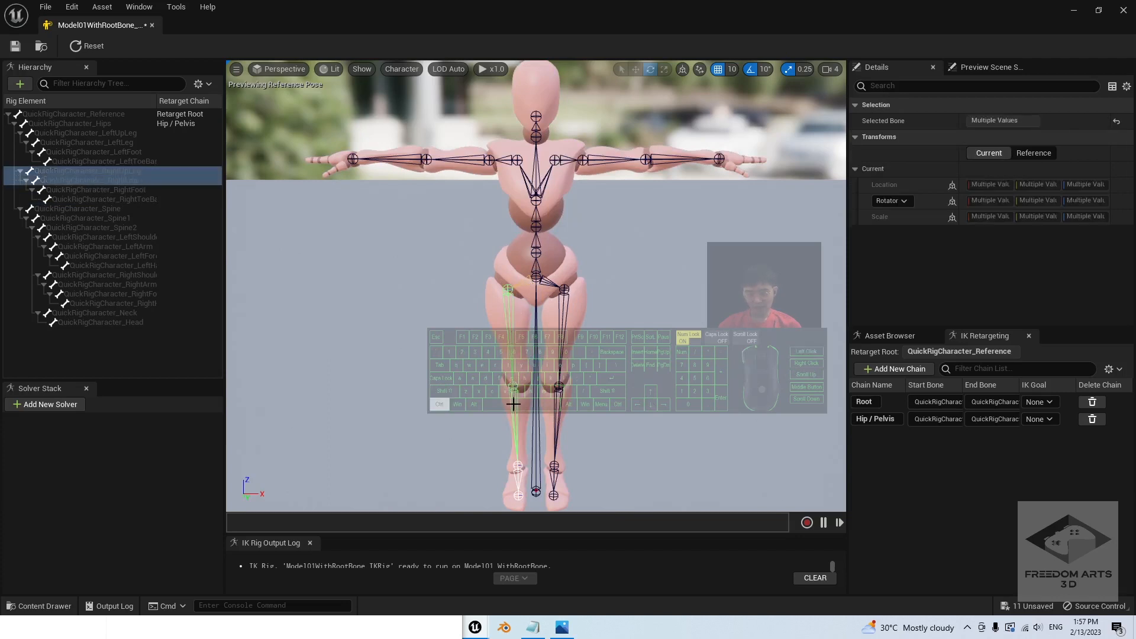
scroll(515, 403, "down", 2)
left_click(523, 425, "ctrl")
scroll(526, 461, "up", 2)
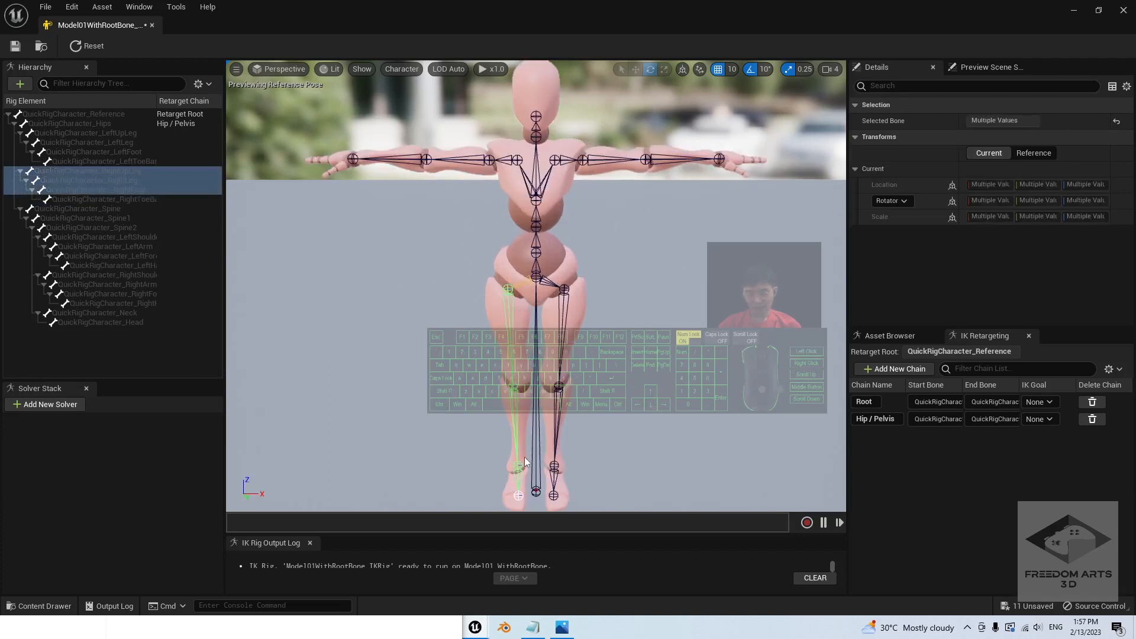
scroll(563, 432, "down", 2)
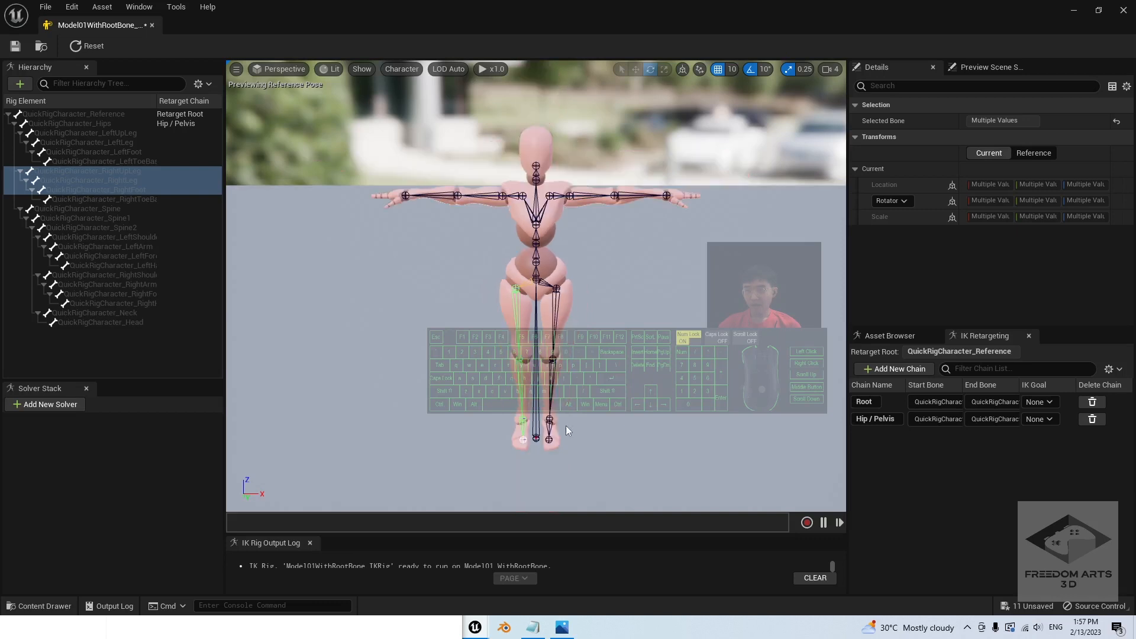
left_click(521, 439, "ctrl")
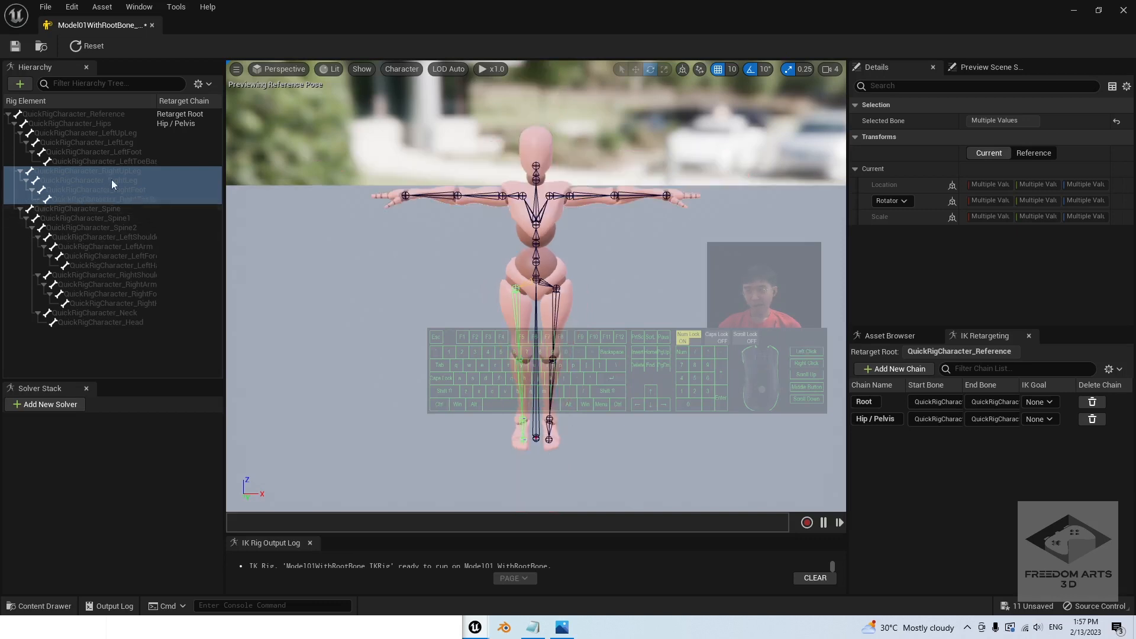
scroll(600, 302, "up", 2)
left_click(336, 331)
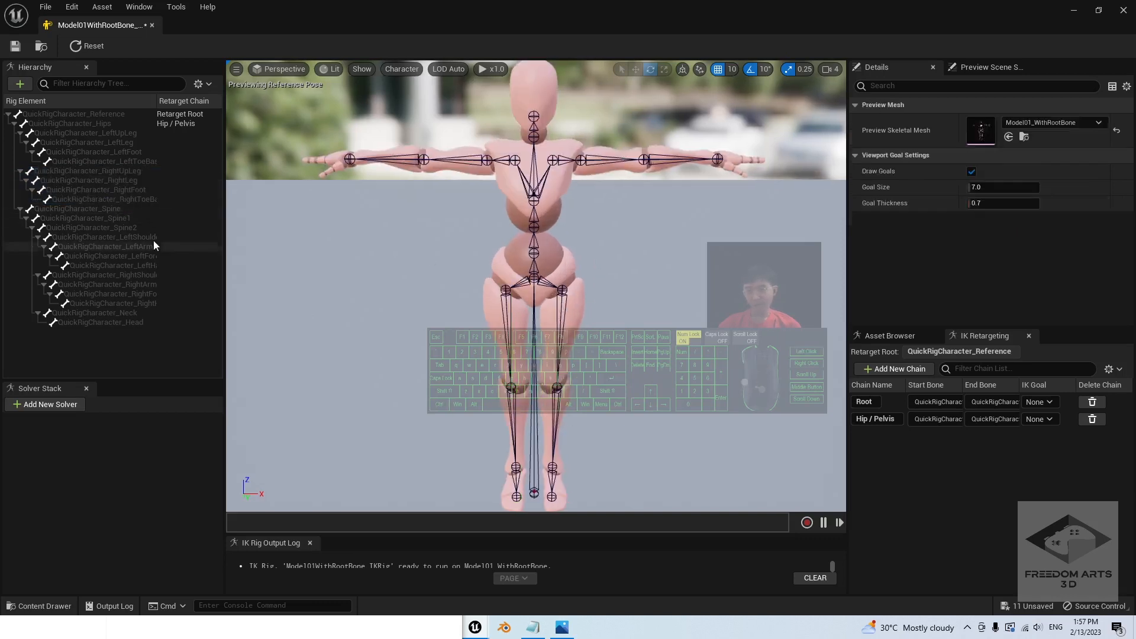
Step: Create a retarget chain named RightLeg from the bones RightUpLeg through RightToeBase, without adding a goal
left_click(113, 171)
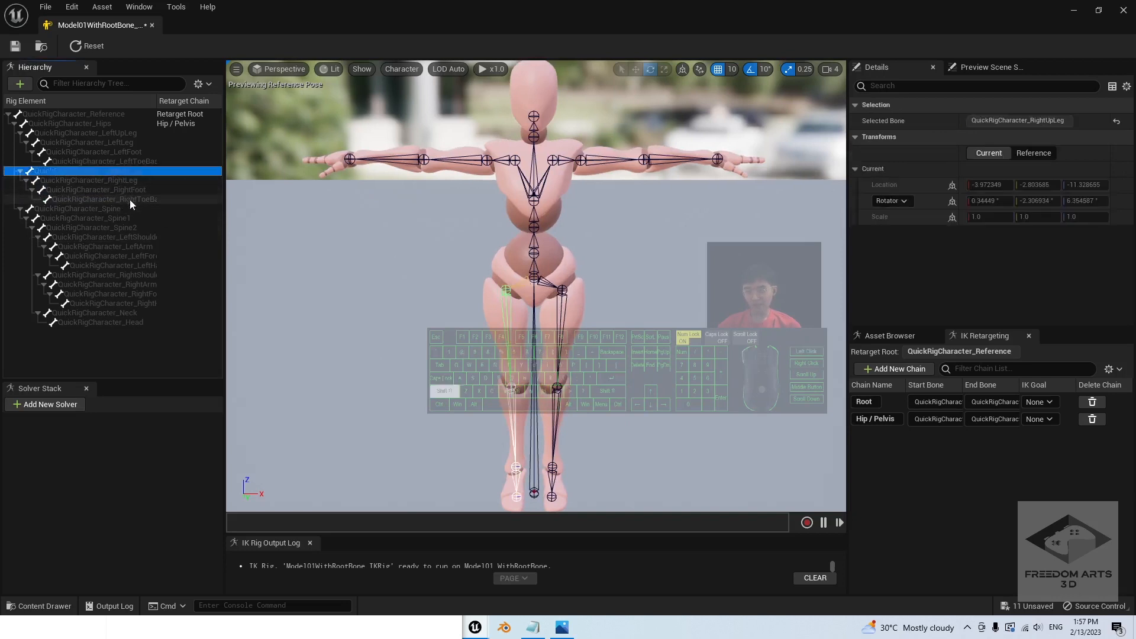
left_click(130, 200, "shift")
scroll(659, 297, "down", 2)
right_click(119, 187)
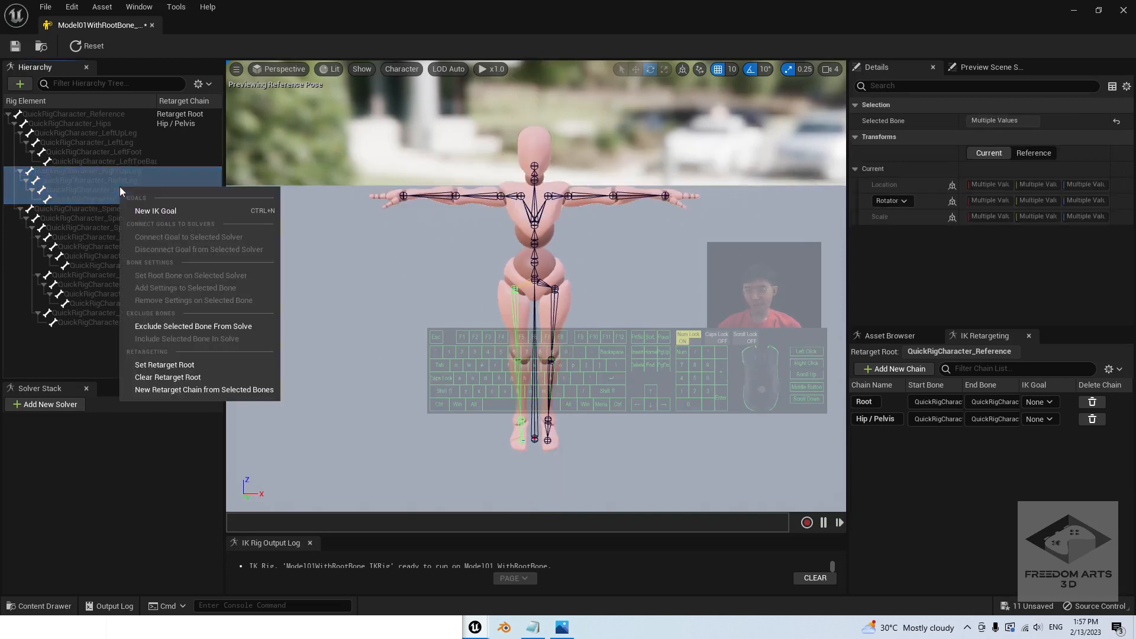
left_click(160, 389)
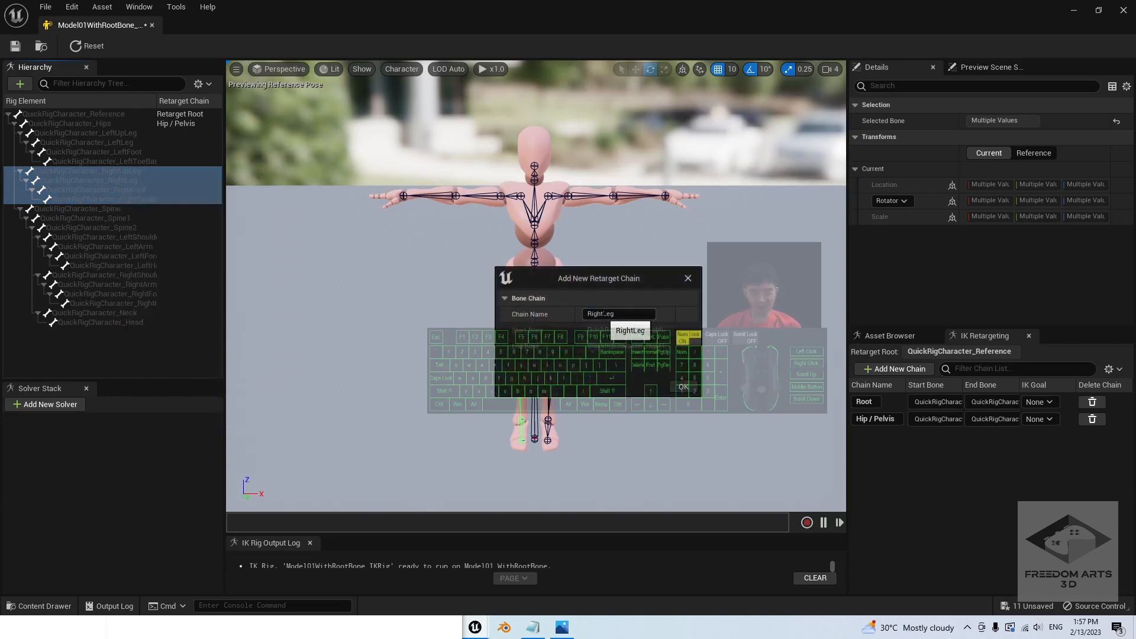
left_click(683, 386)
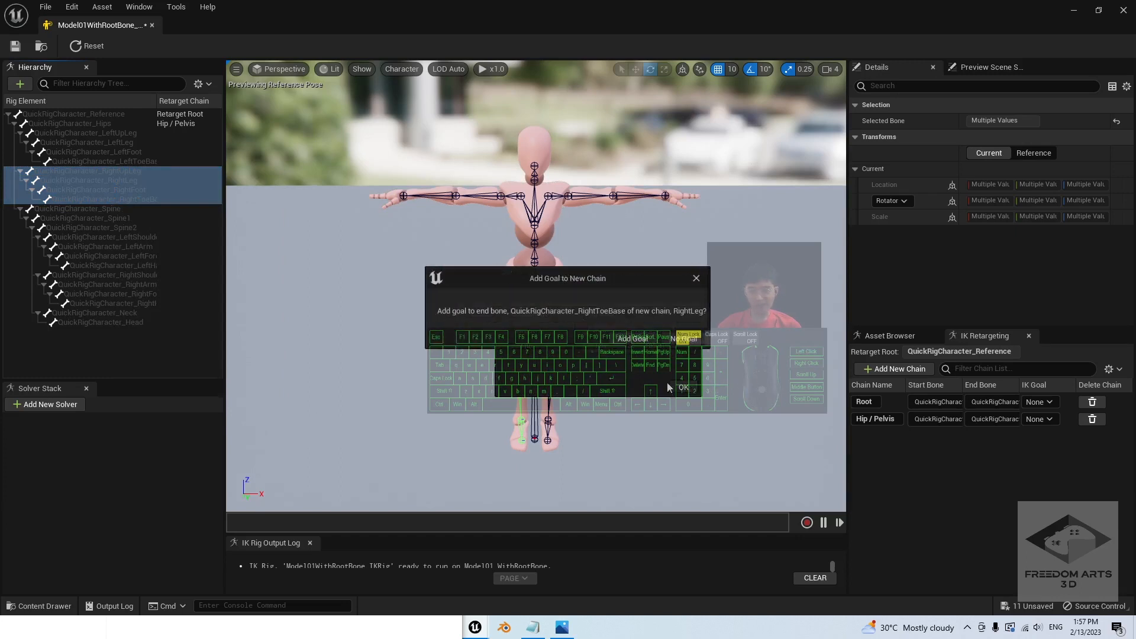
left_click(672, 339)
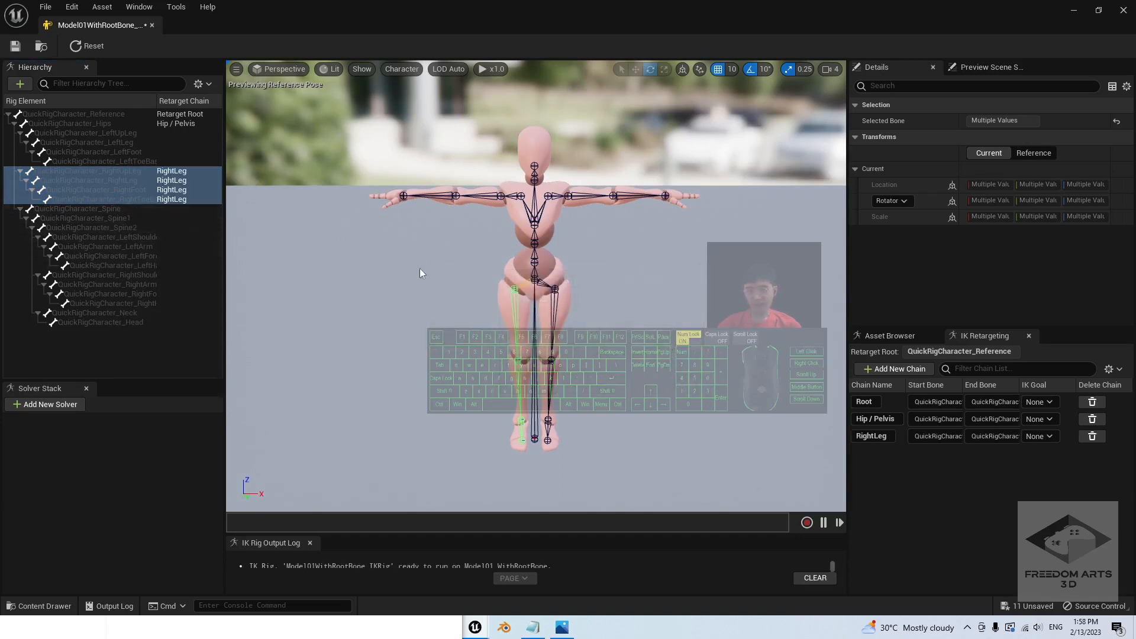
Step: Create a retarget chain named LeftLeg from the bones LeftUpLeg through LeftToeBase, without adding a goal
left_click(552, 299)
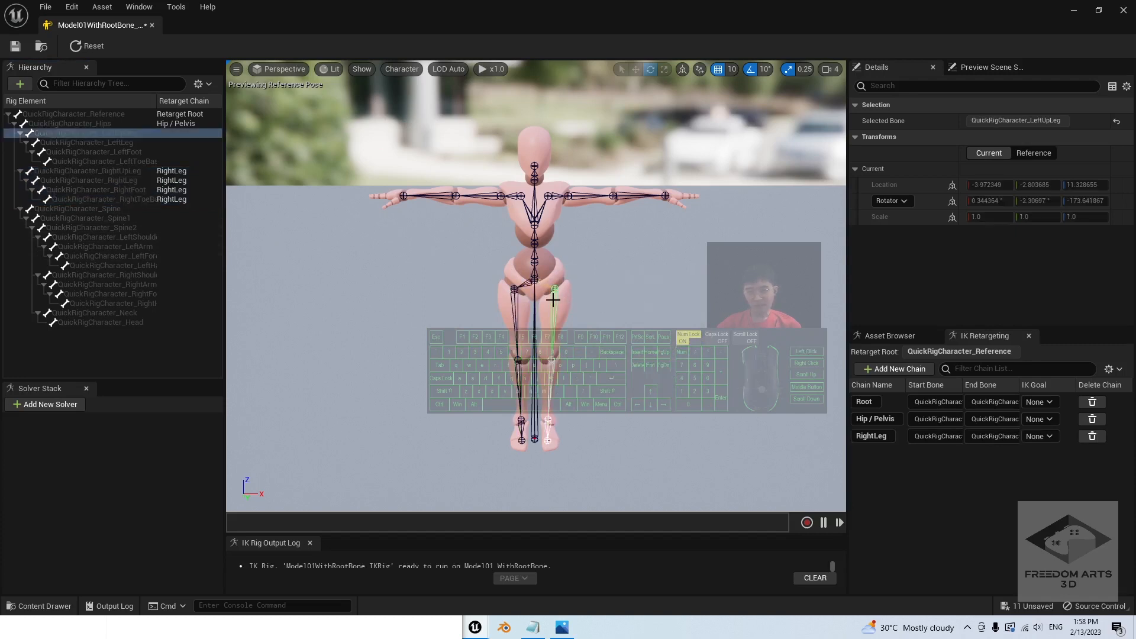
left_click(135, 130)
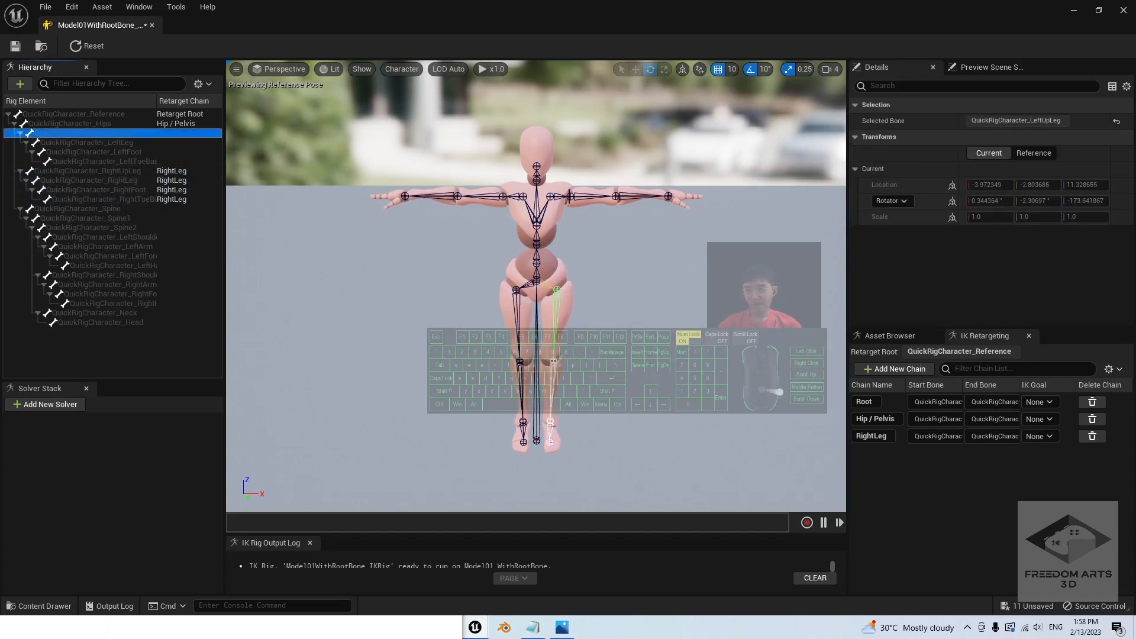
left_click(93, 161, "shift")
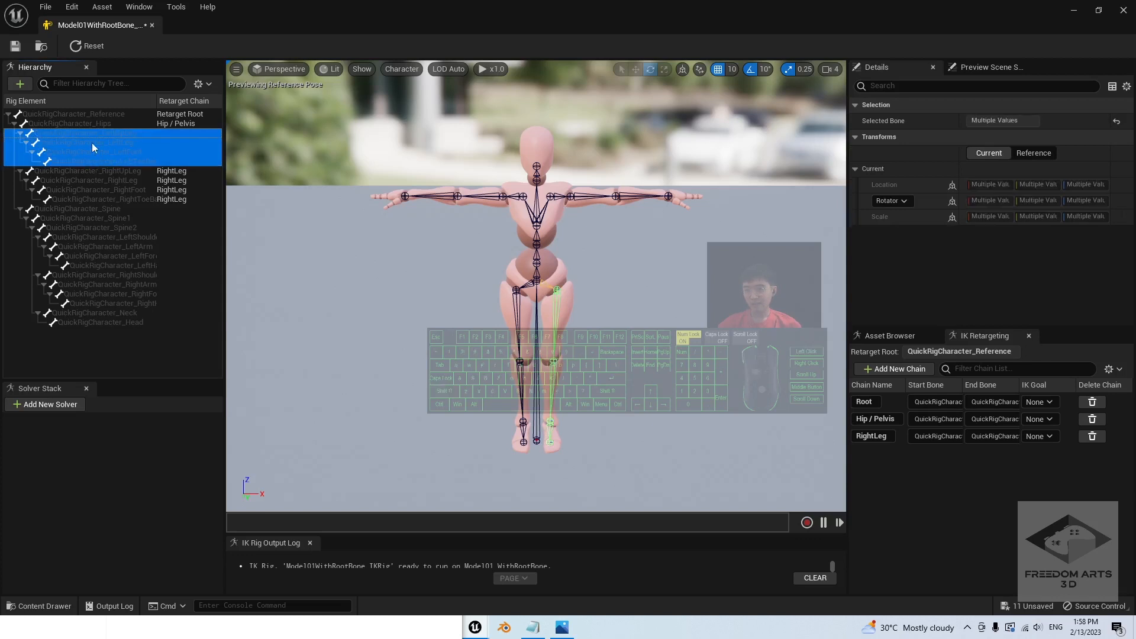
scroll(656, 361, "up", 3)
scroll(585, 378, "down", 3)
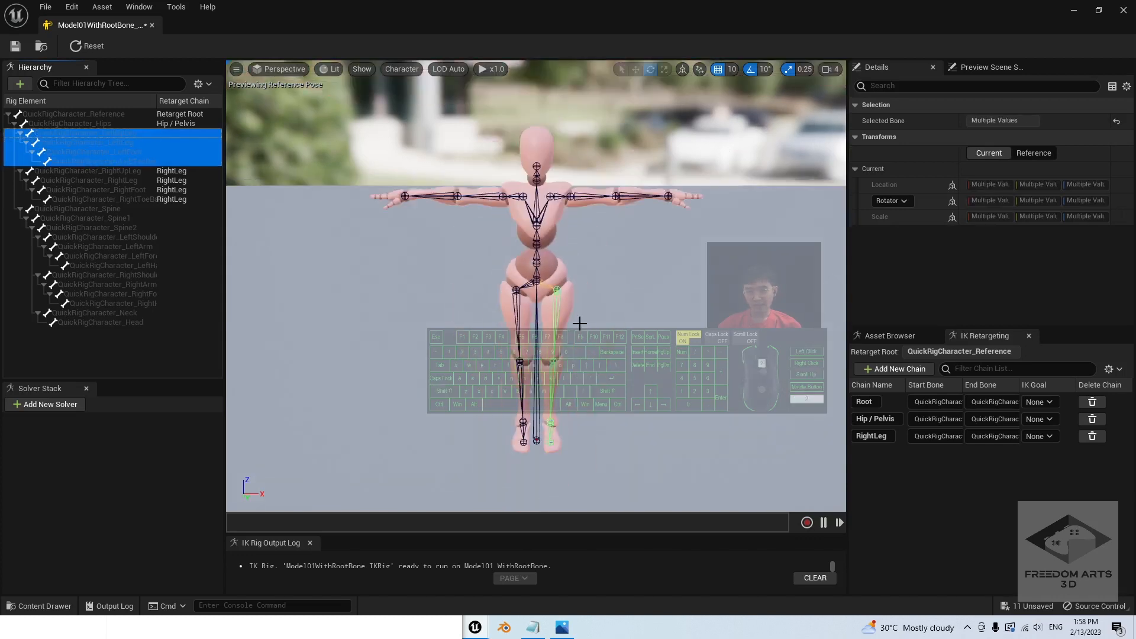
right_click(126, 153)
left_click(184, 348)
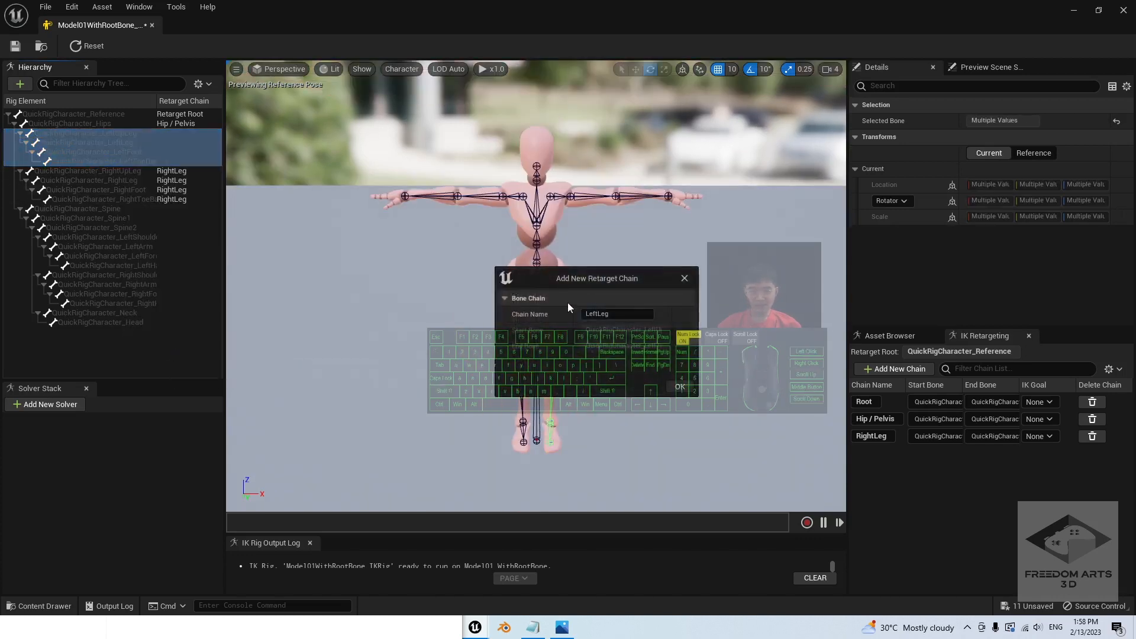
left_click(680, 387)
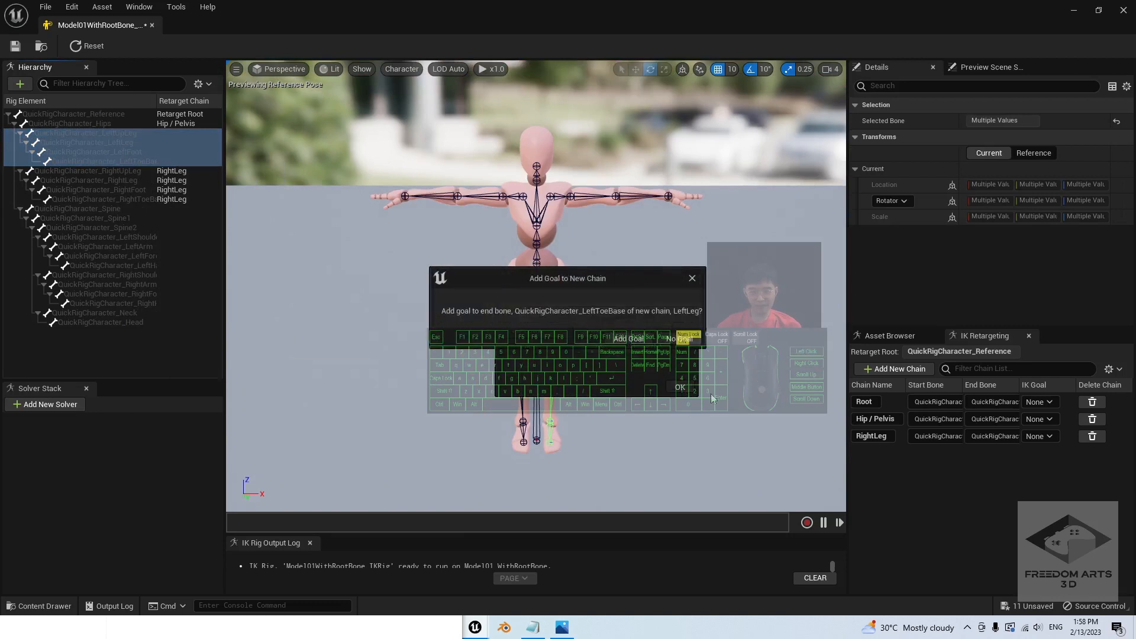
left_click(683, 340)
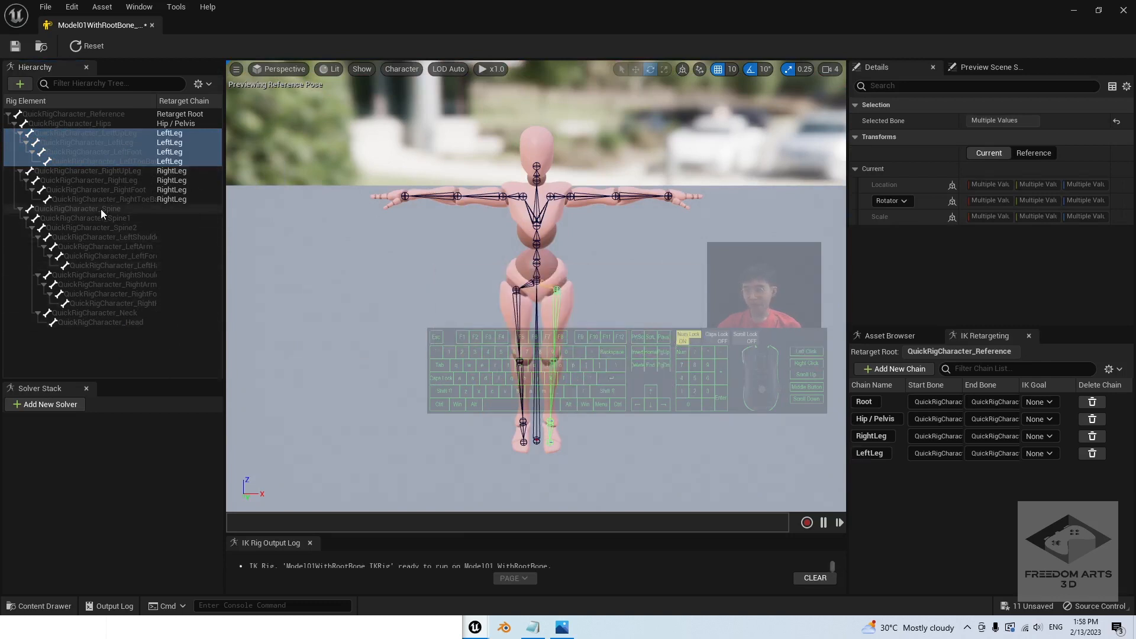
Step: Examine the torso bones one by one between the hips and the neck to identify the spine bones in the skeleton
scroll(570, 249, "up", 4)
scroll(569, 249, "down", 5)
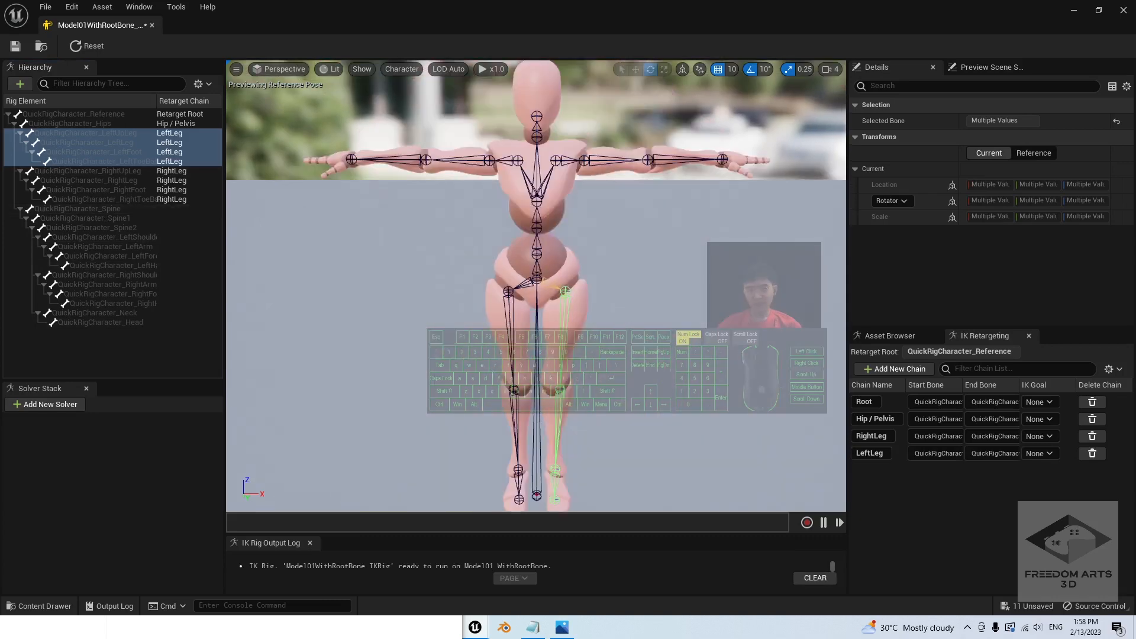
left_click(538, 274)
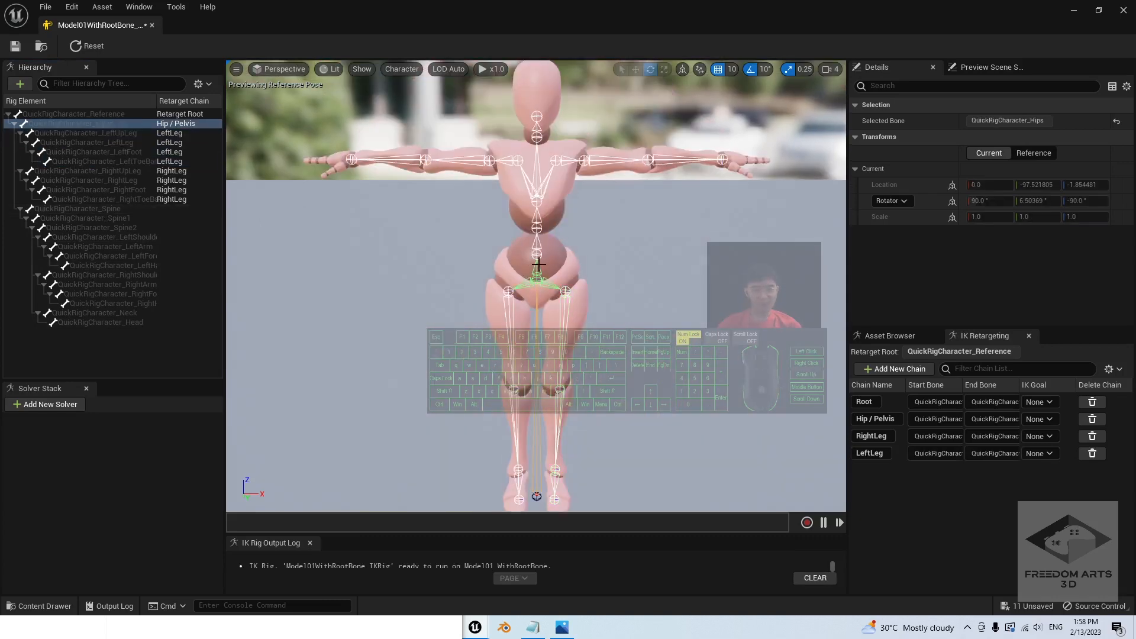
left_click(539, 243)
left_click(537, 227)
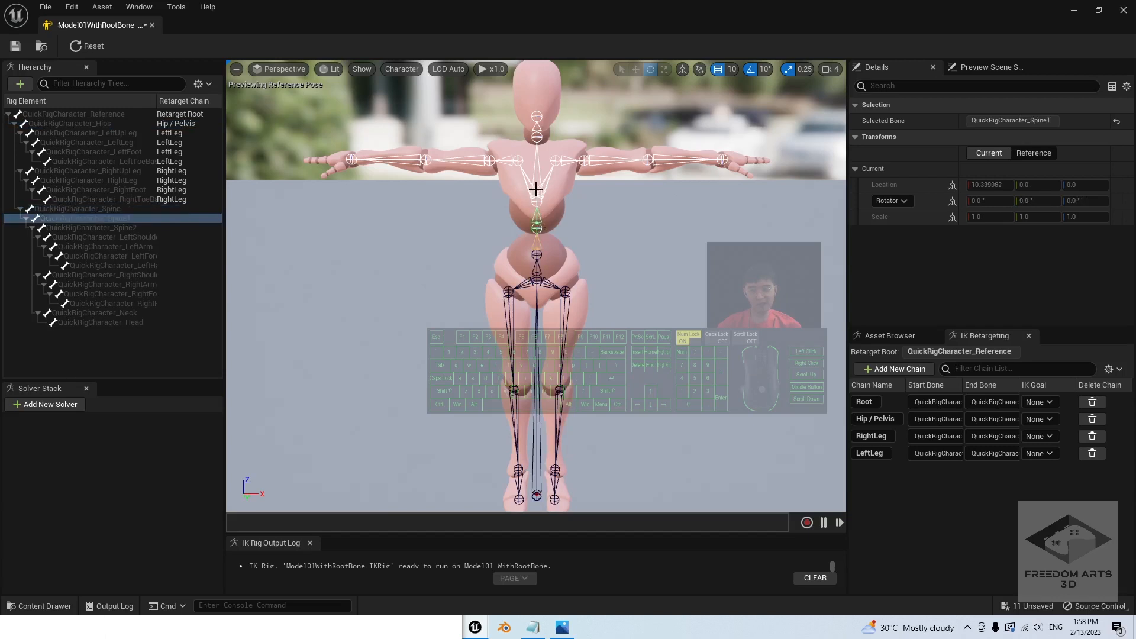
left_click(536, 190)
left_click(537, 136)
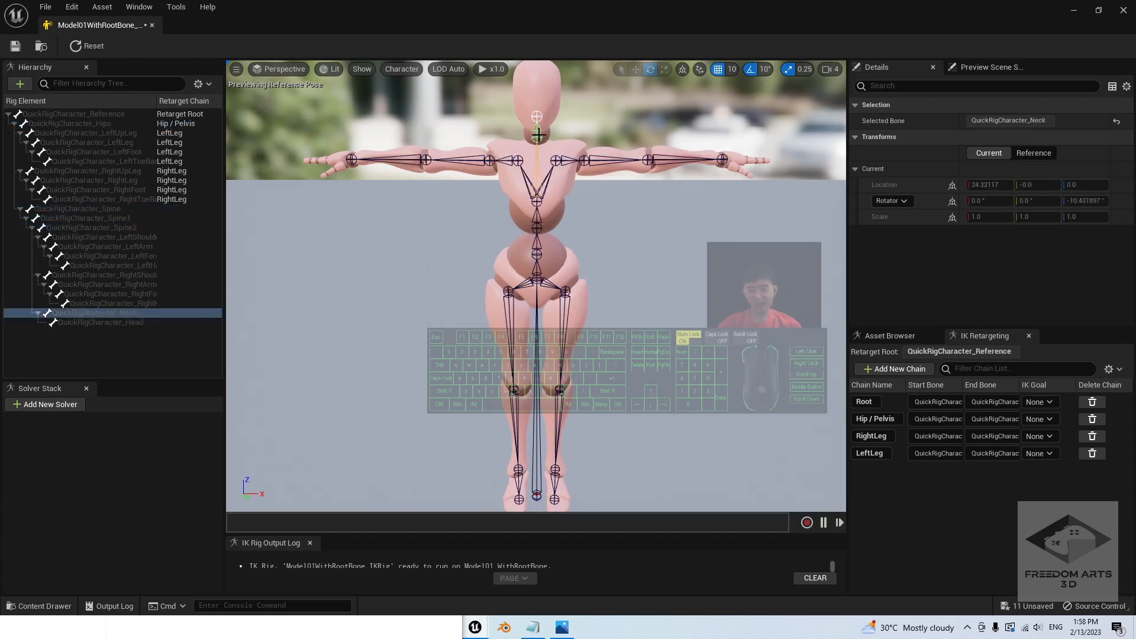
left_click(538, 184)
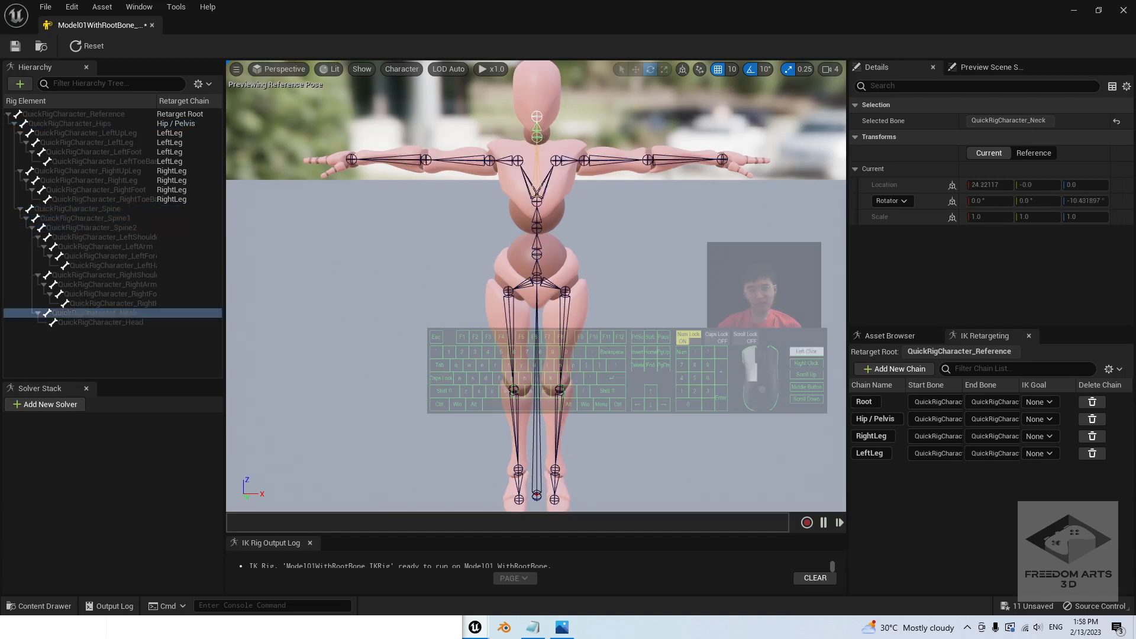
left_click(538, 224)
left_click(538, 243)
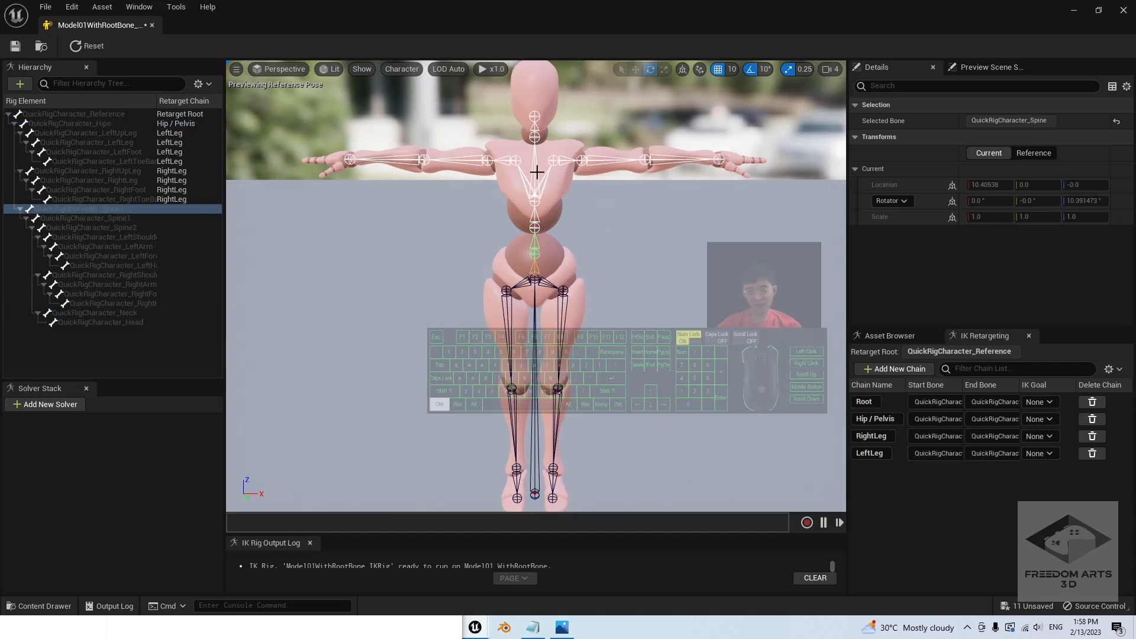
left_click(648, 228)
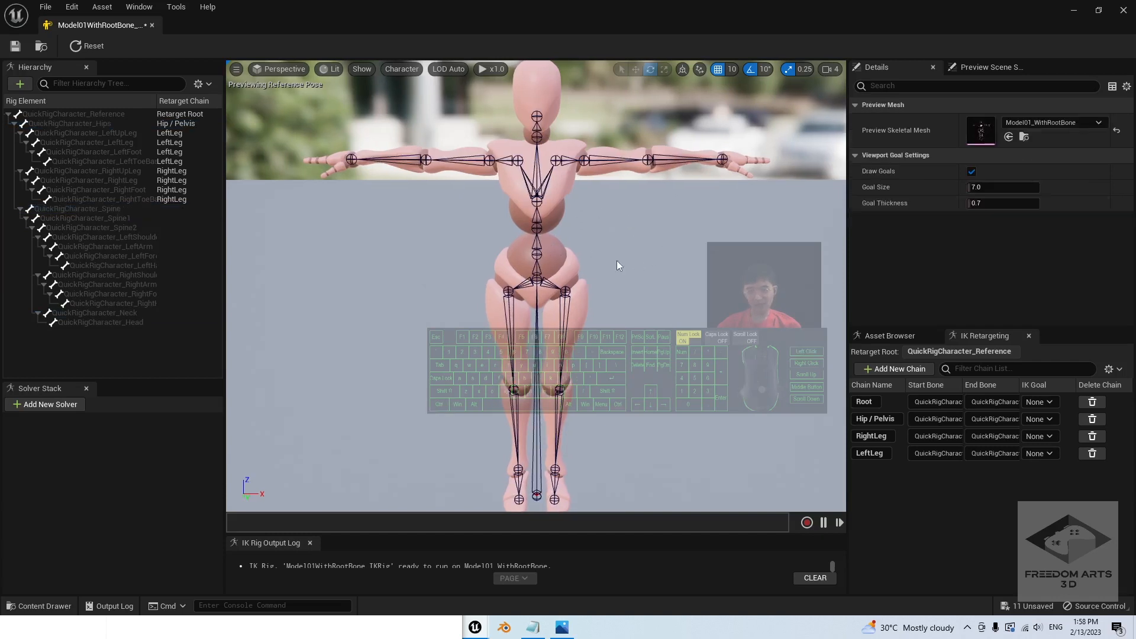
left_click(536, 222, "ctrl")
left_click(536, 212, "ctrl")
left_click(537, 185, "ctrl")
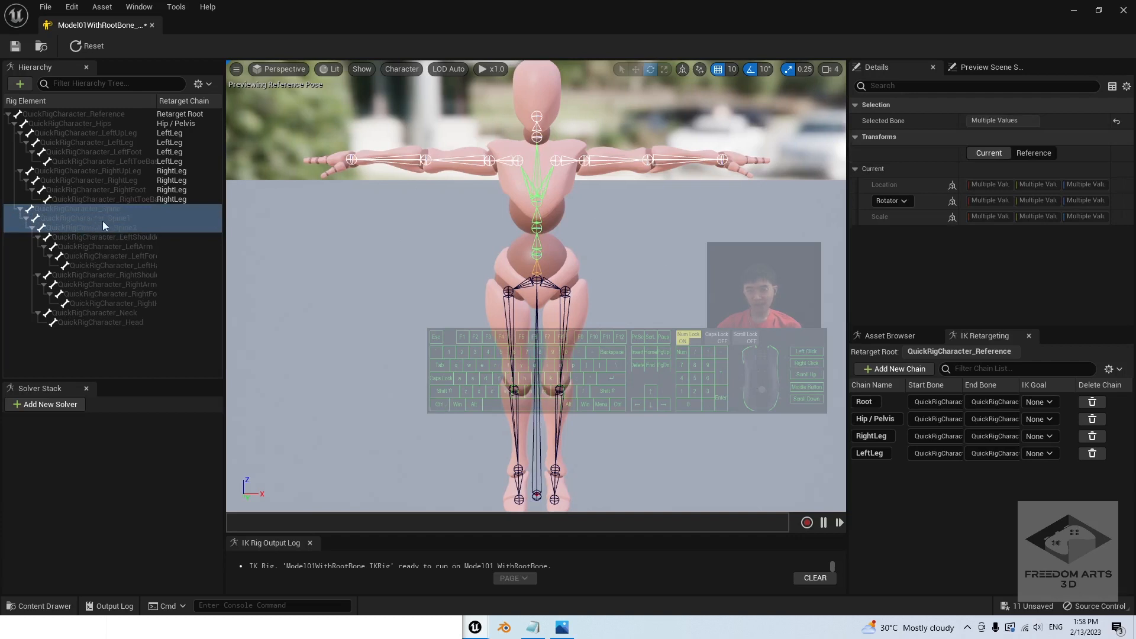
left_click(159, 349)
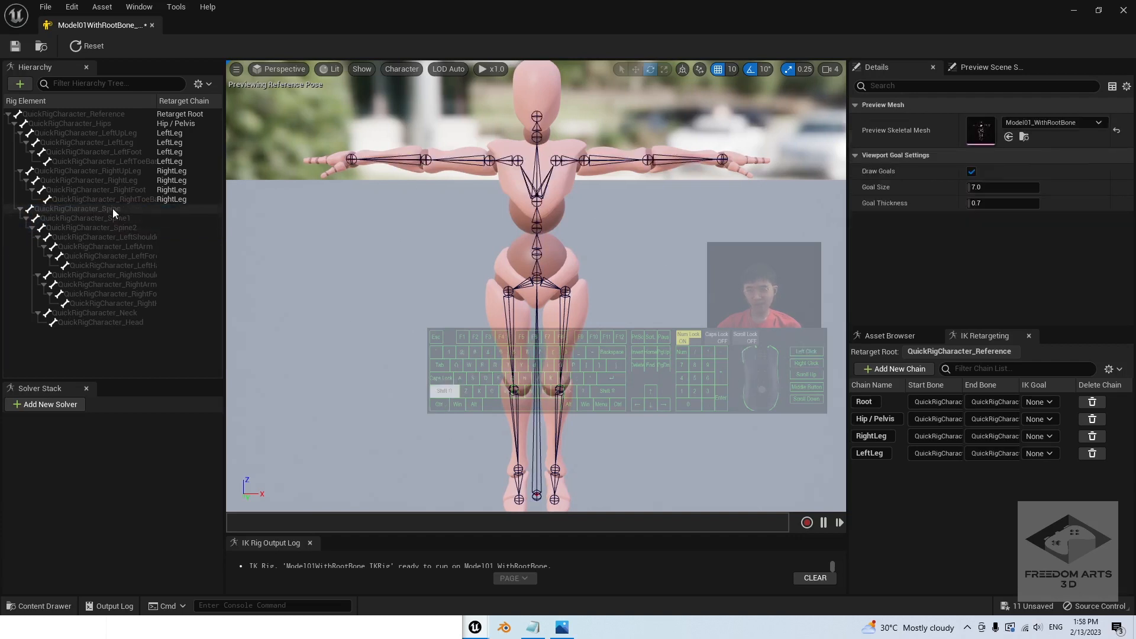
left_click(113, 208)
left_click(134, 227, "shift")
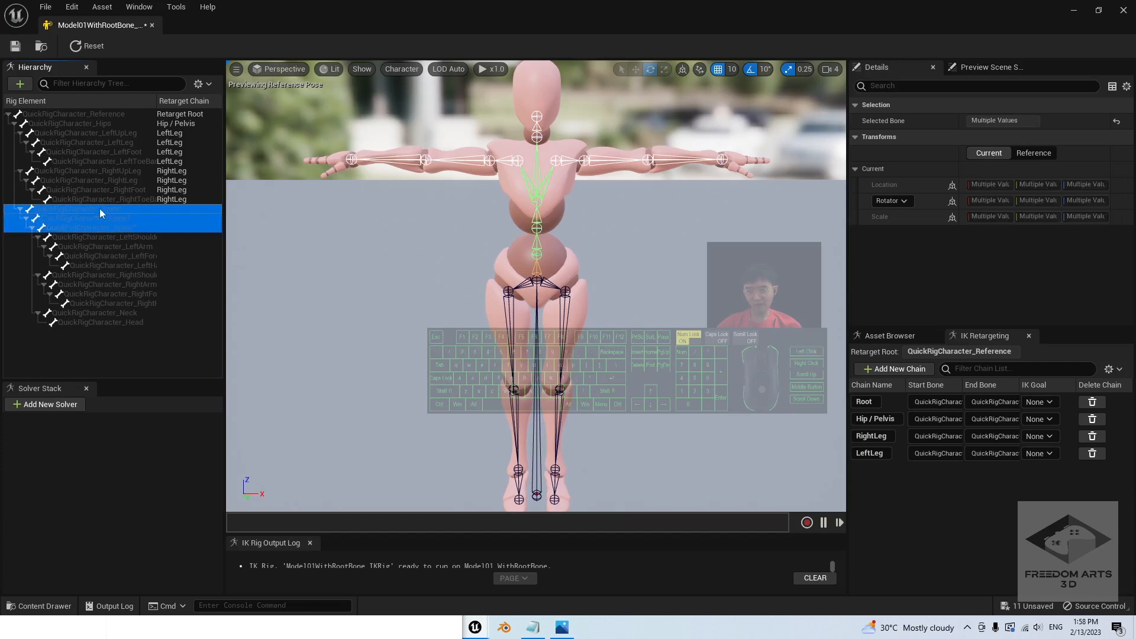
left_click(199, 346)
Step: Create a retarget chain named Spine from the bones Spine, Spine1 and Spine2, without adding a goal
left_click(116, 208)
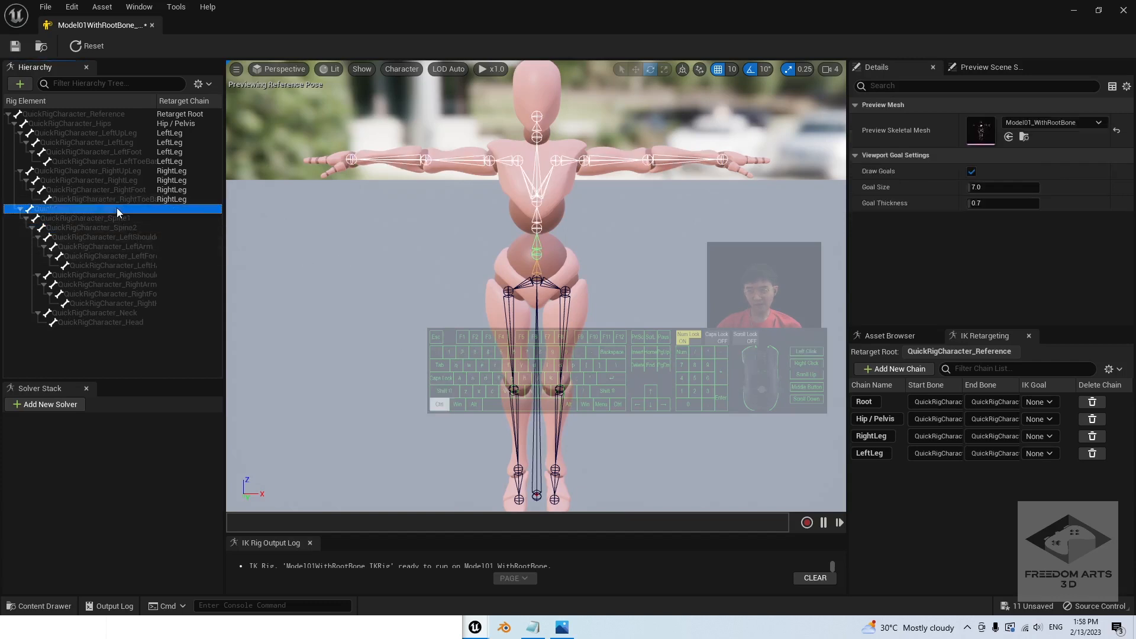
left_click(120, 227, "shift")
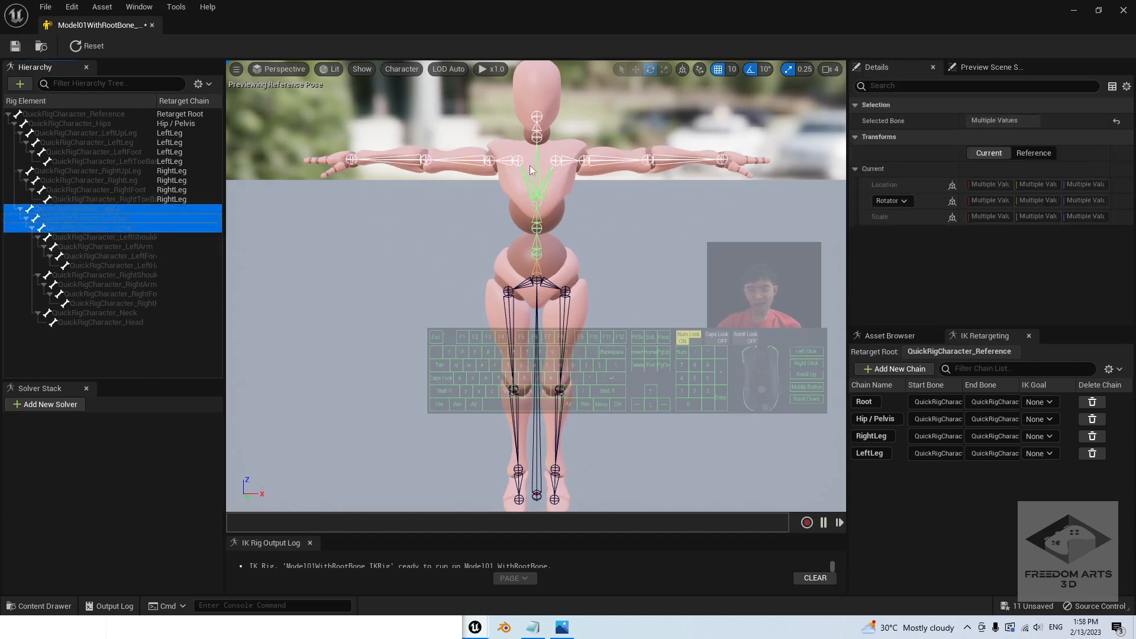
right_click(150, 226)
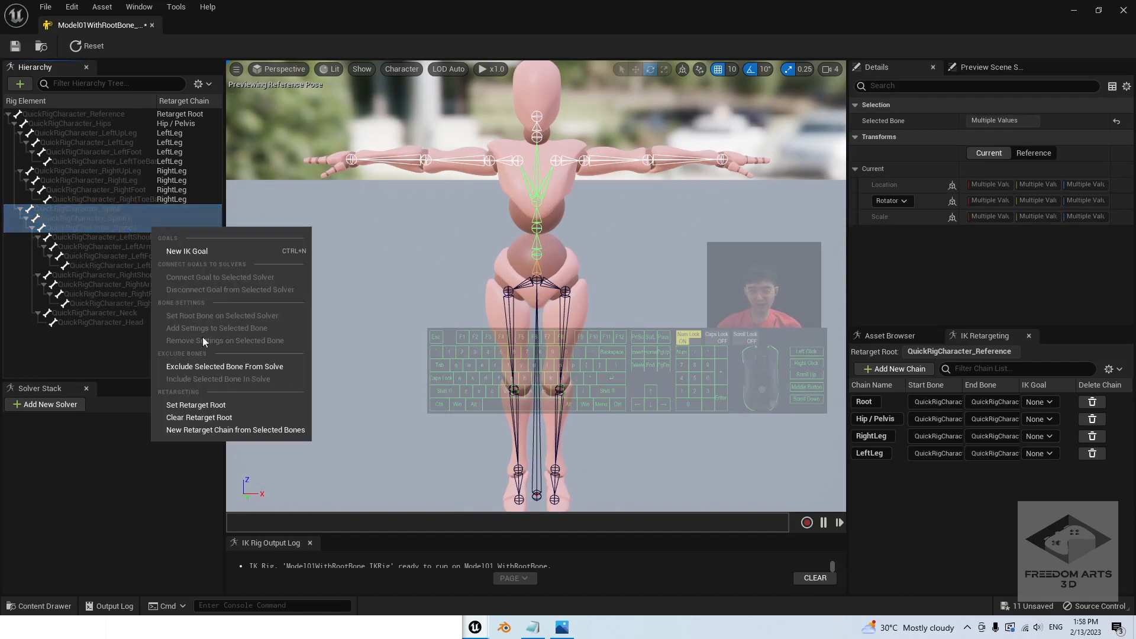
left_click(185, 431)
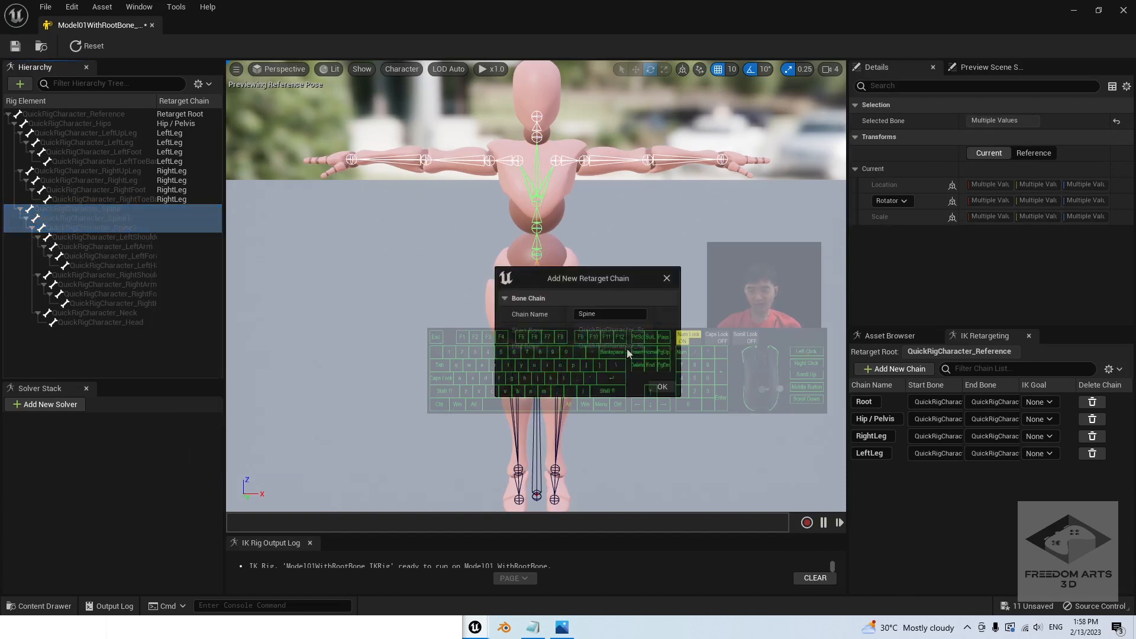
left_click(662, 387)
left_click(665, 342)
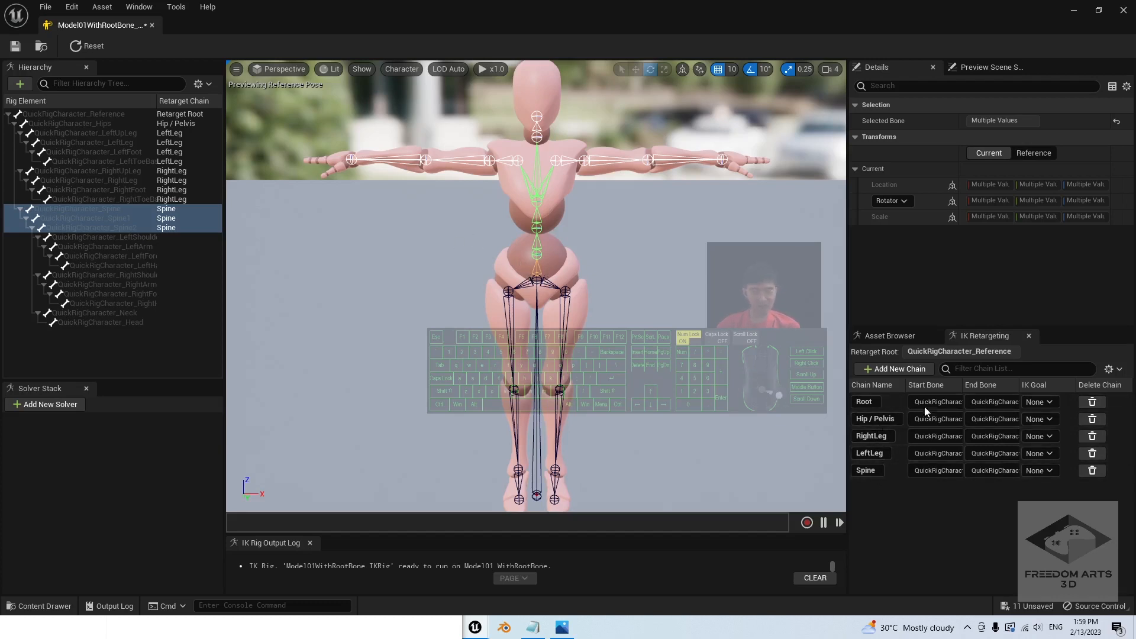
Step: Create a retarget chain named Head from the bones Neck and Head, without adding a goal
left_click(329, 276)
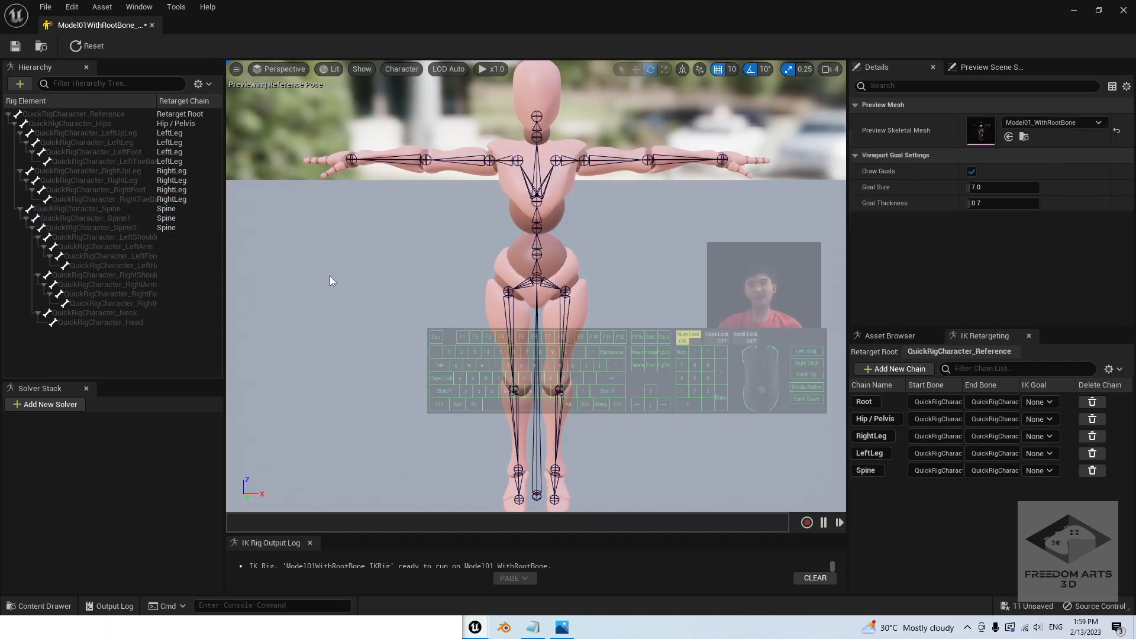
left_click(534, 117)
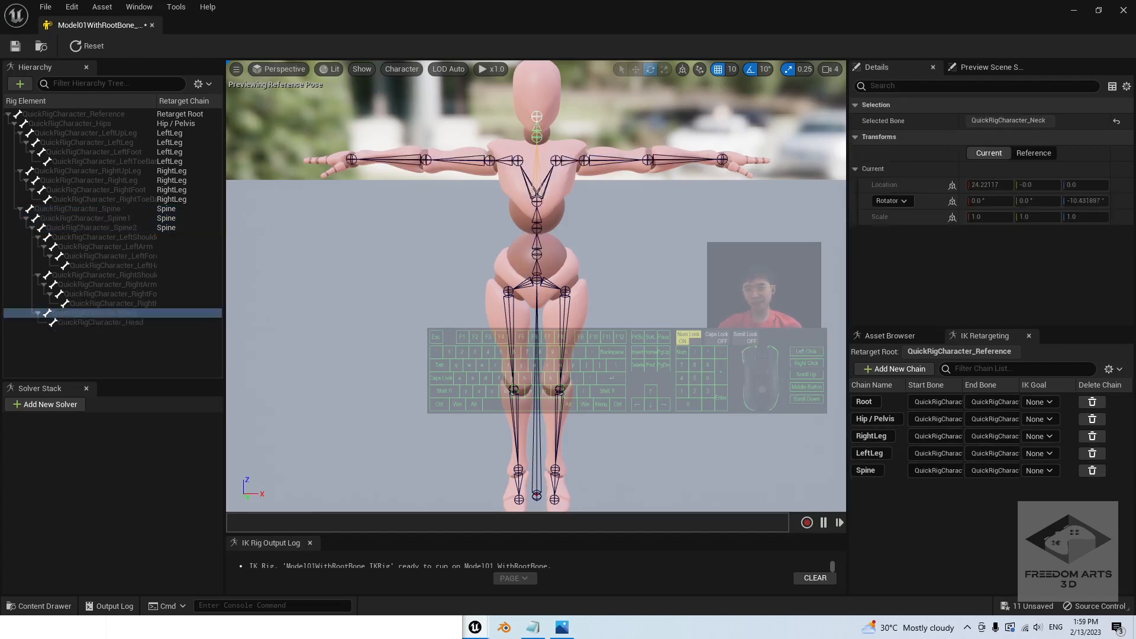
left_click(107, 304)
left_click(109, 311)
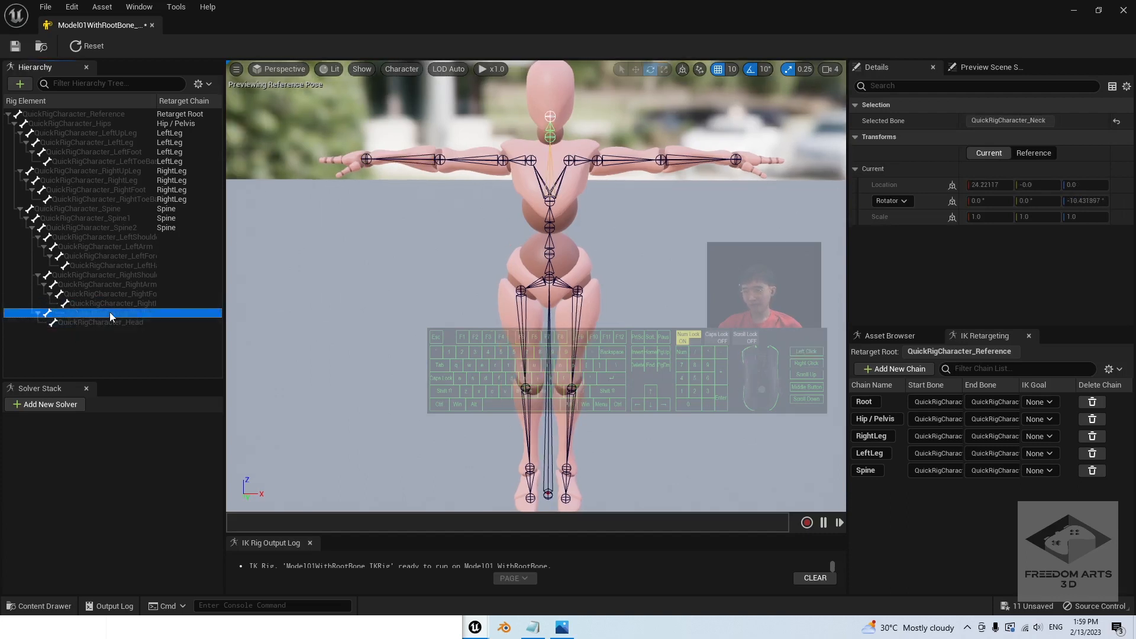
left_click(127, 325, "ctrl")
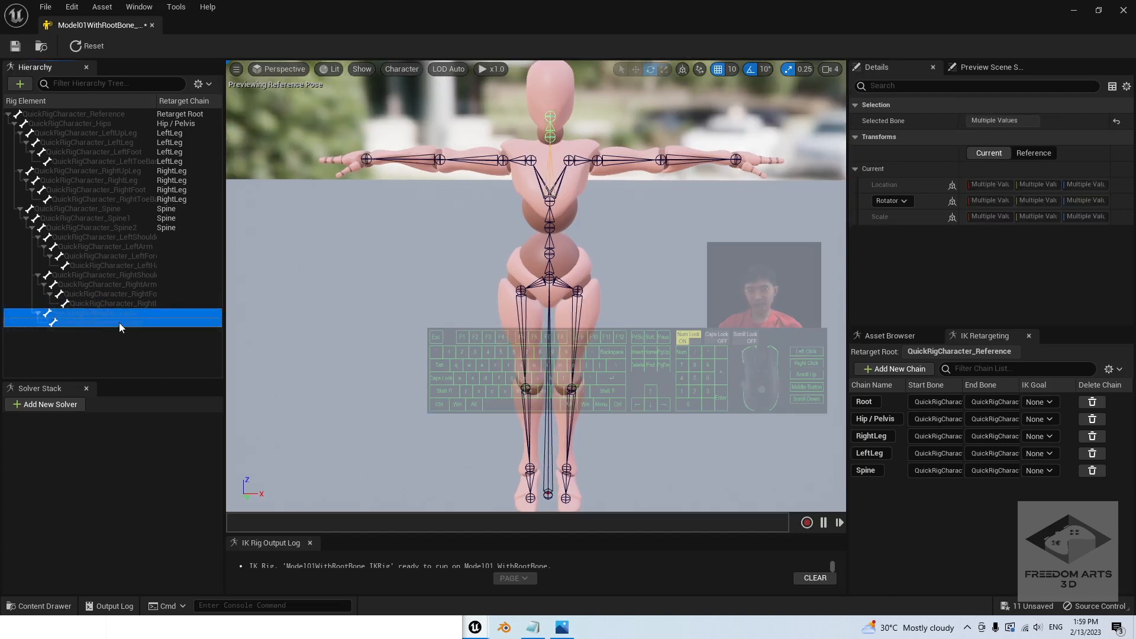
right_click(119, 322)
left_click(156, 530)
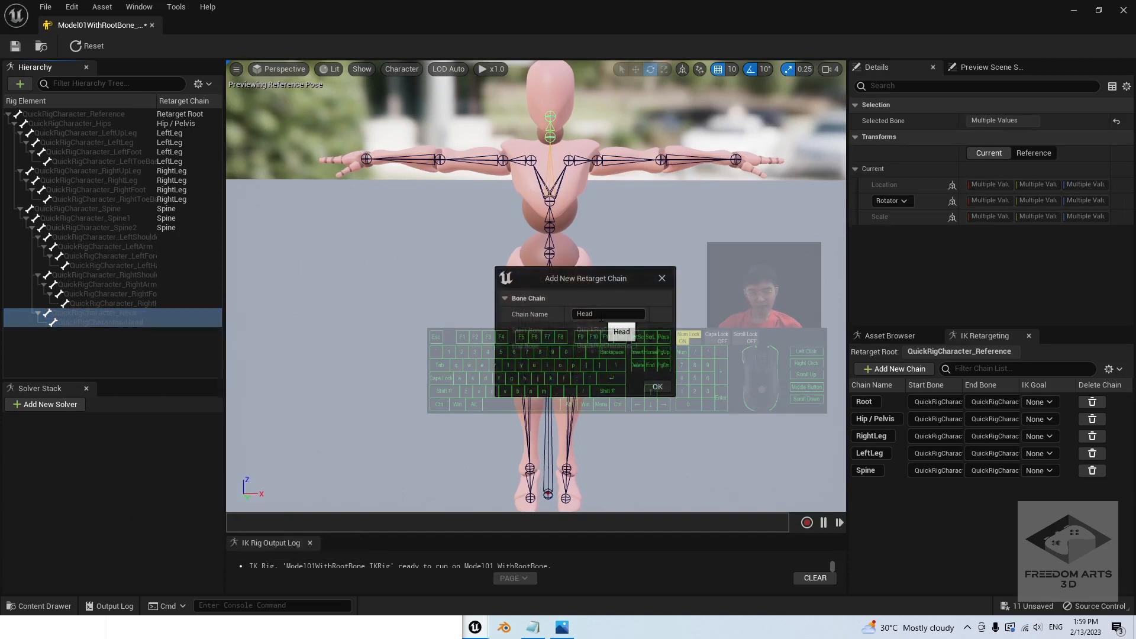
left_click(657, 388)
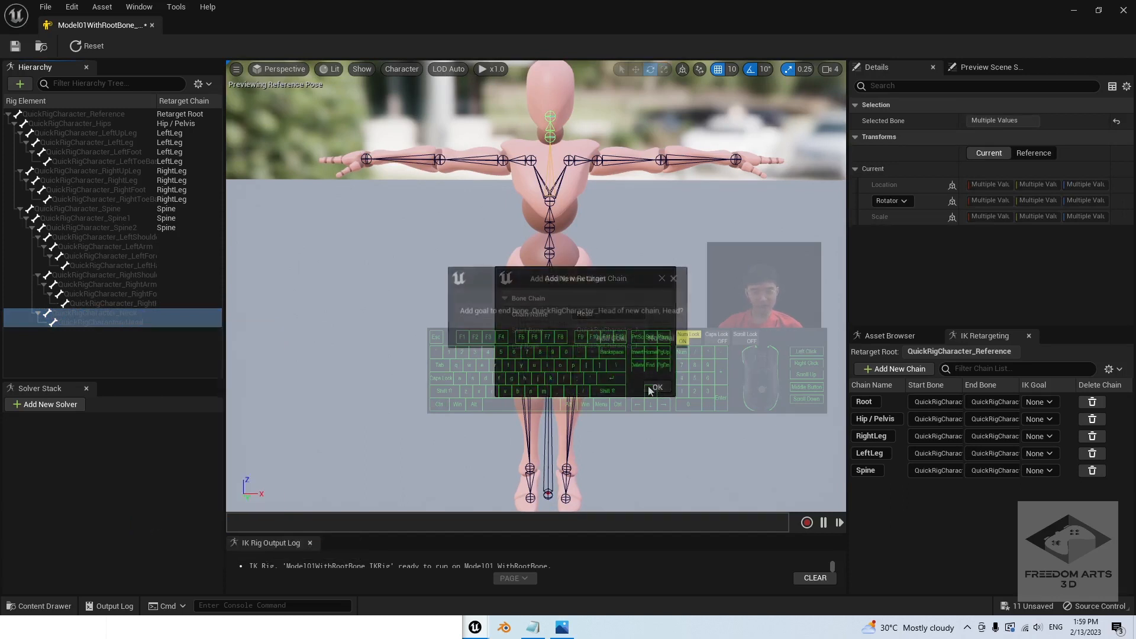
left_click(654, 343)
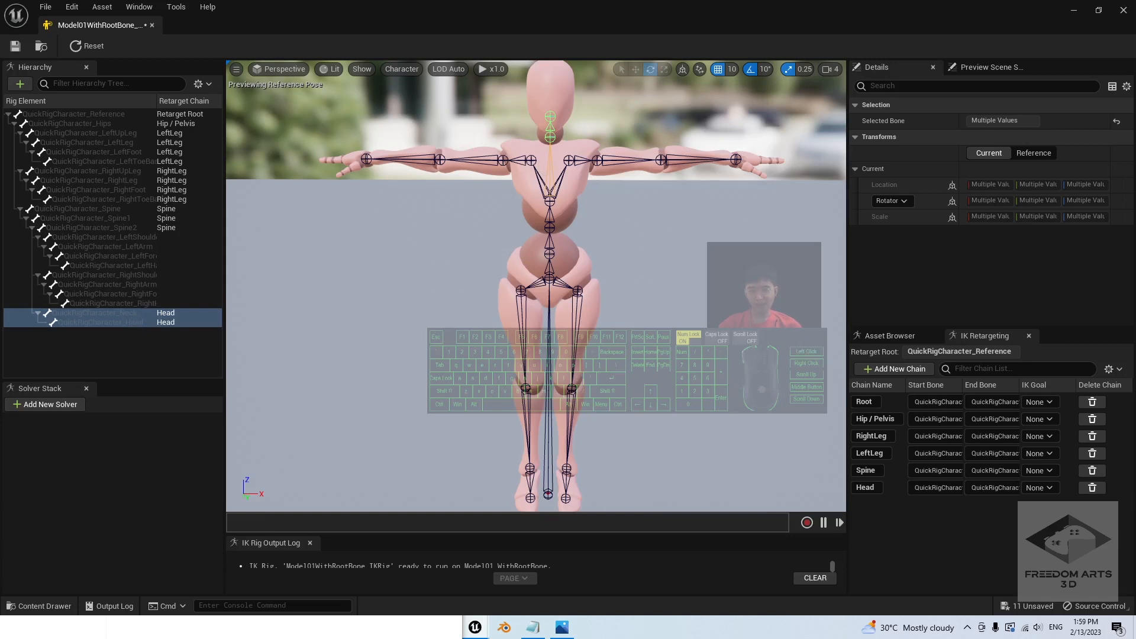
Step: Create a retarget chain named RightArm from the bones RightShoulder through RightHand, without adding a goal
left_click(521, 160)
left_click(488, 161)
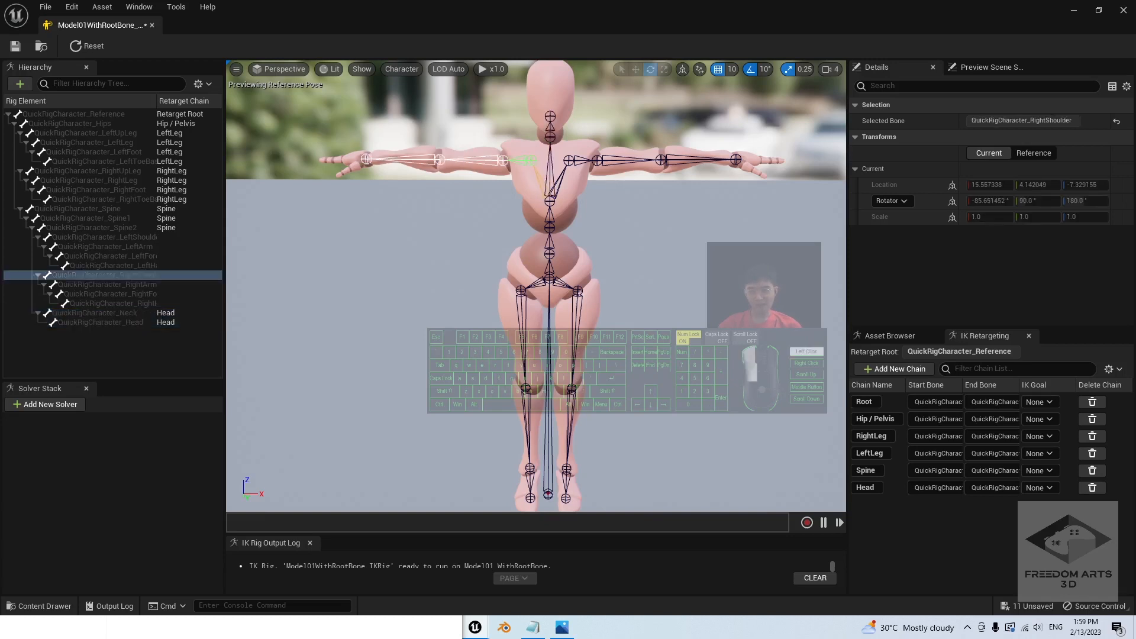
left_click(409, 160)
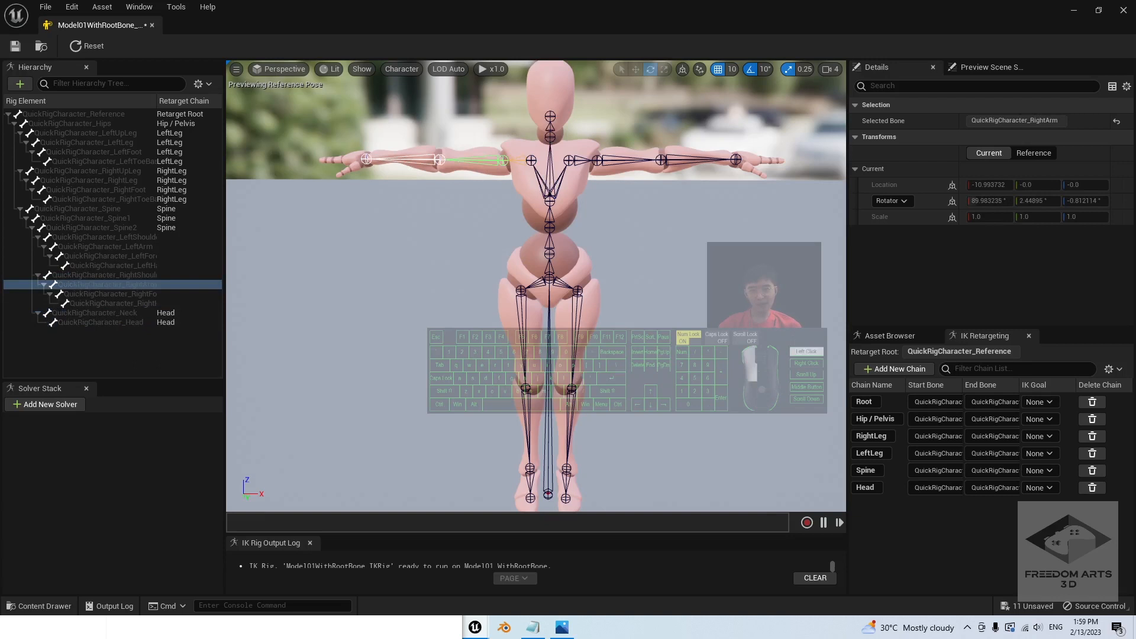
left_click(364, 159)
left_click(368, 281)
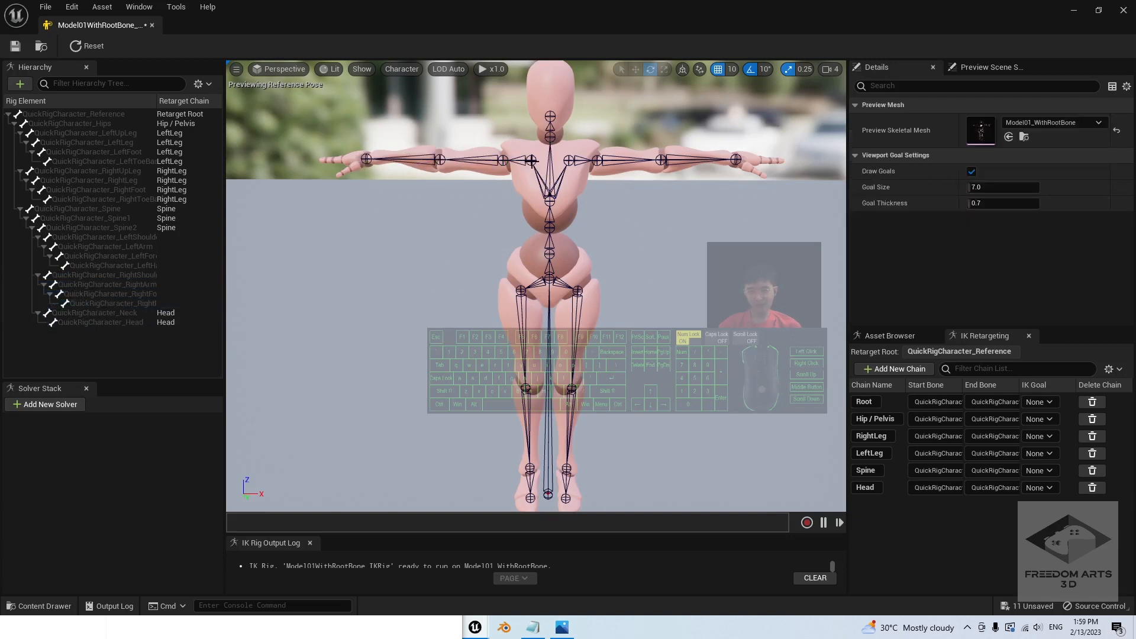
left_click(531, 160)
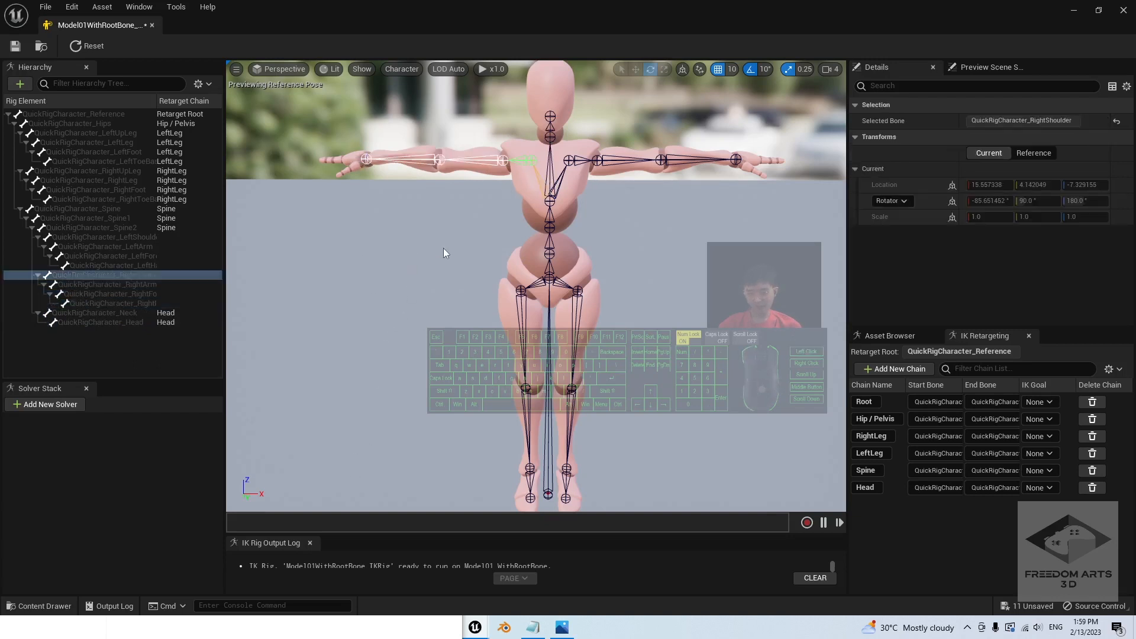
left_click(486, 160, "ctrl")
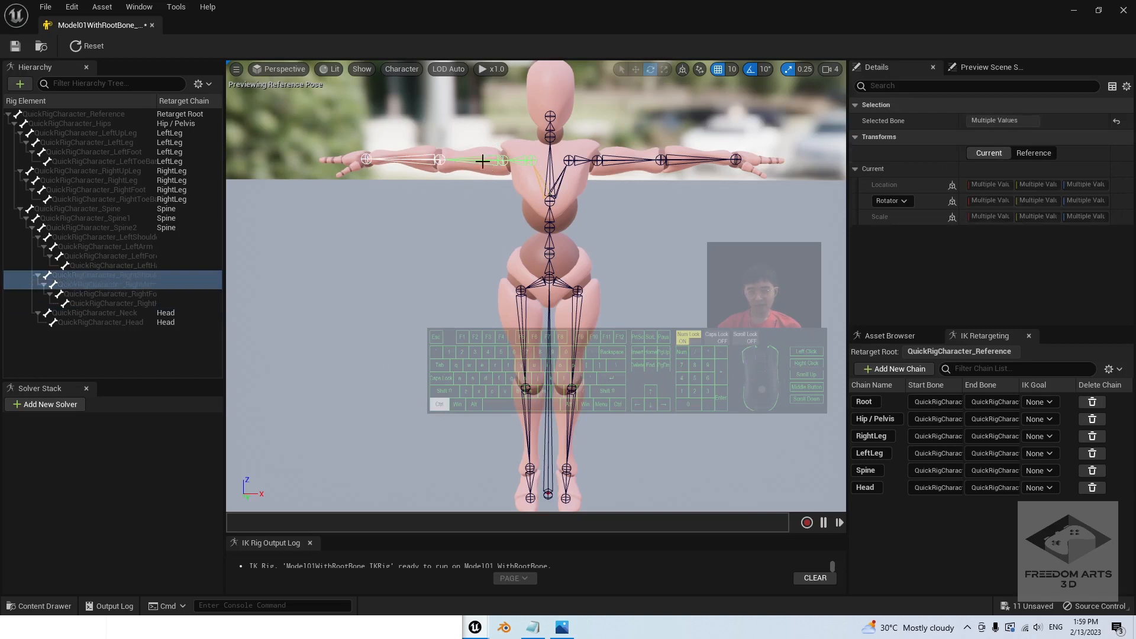
left_click(426, 160, "ctrl")
left_click(365, 159, "ctrl")
right_click(177, 324)
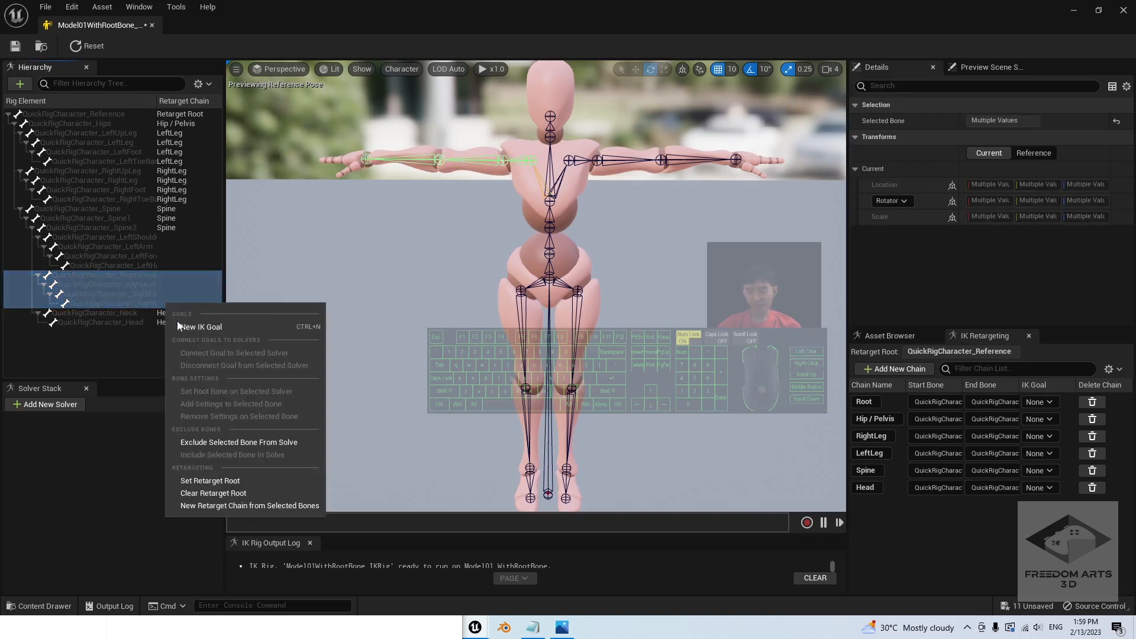
left_click(214, 505)
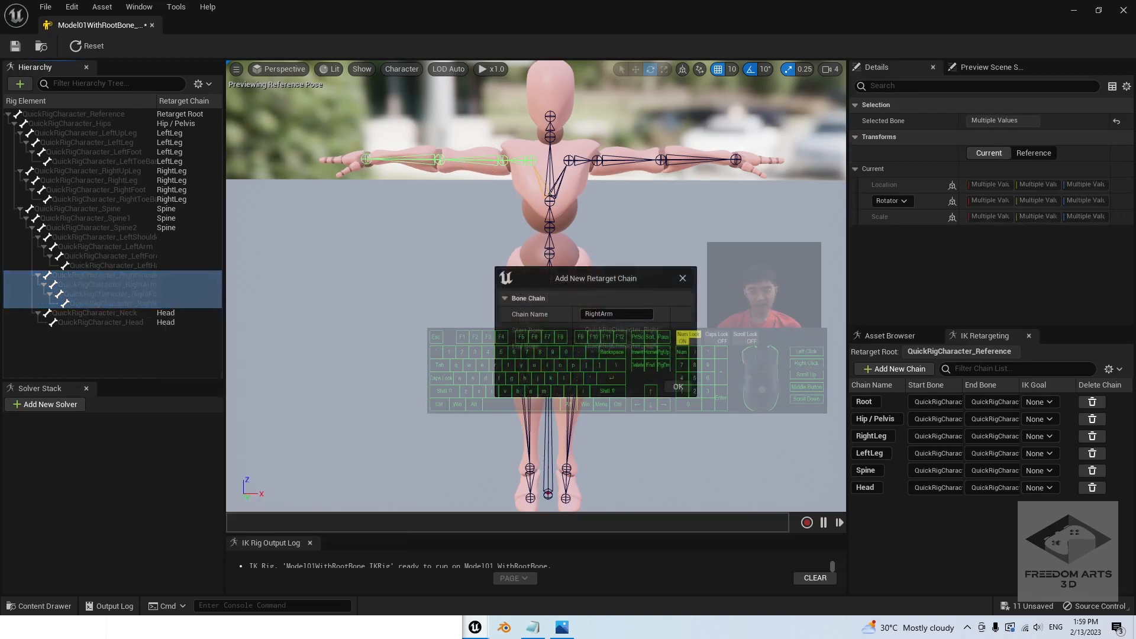
left_click(678, 388)
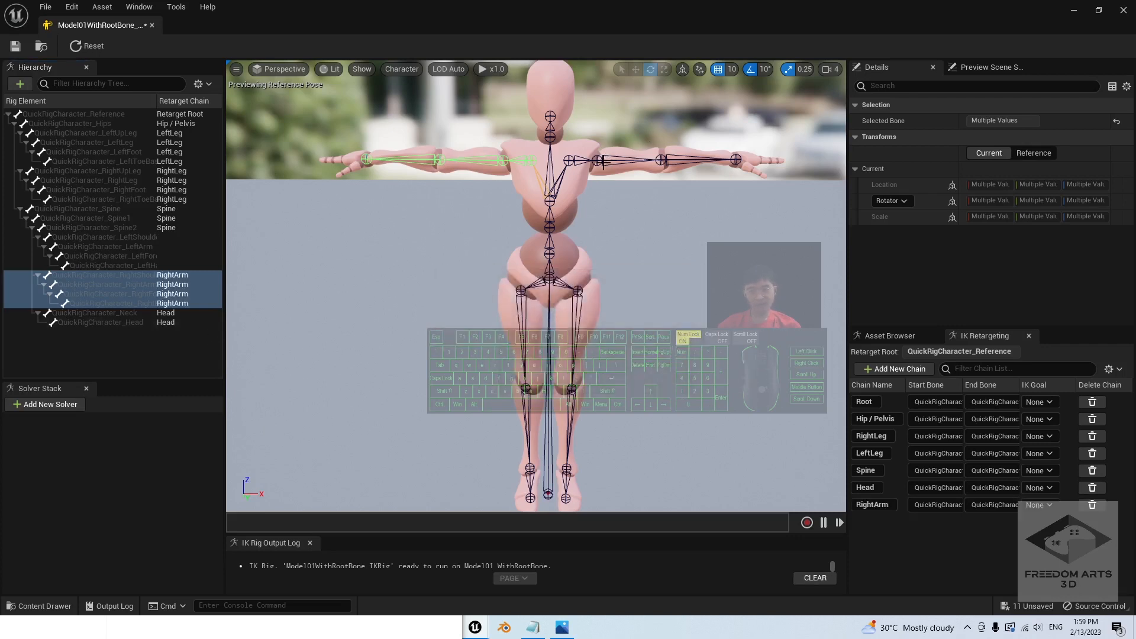
Step: Create a retarget chain named LeftArm from the bones LeftShoulder through LeftHand, without adding a goal
left_click(582, 161)
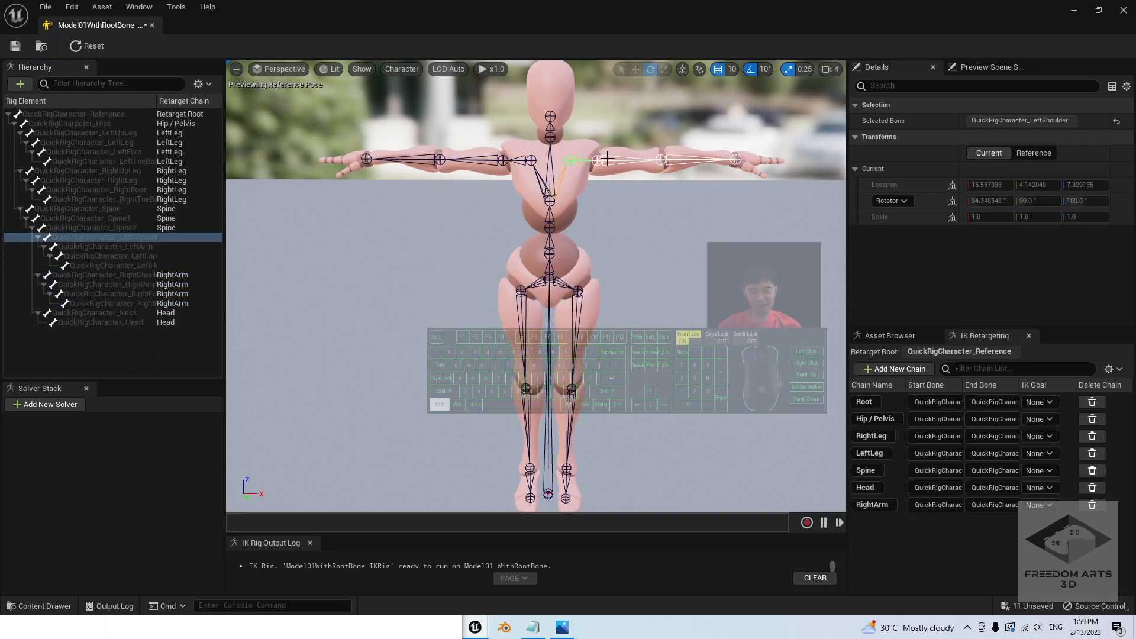
left_click(608, 158, "ctrl")
left_click(680, 160, "ctrl")
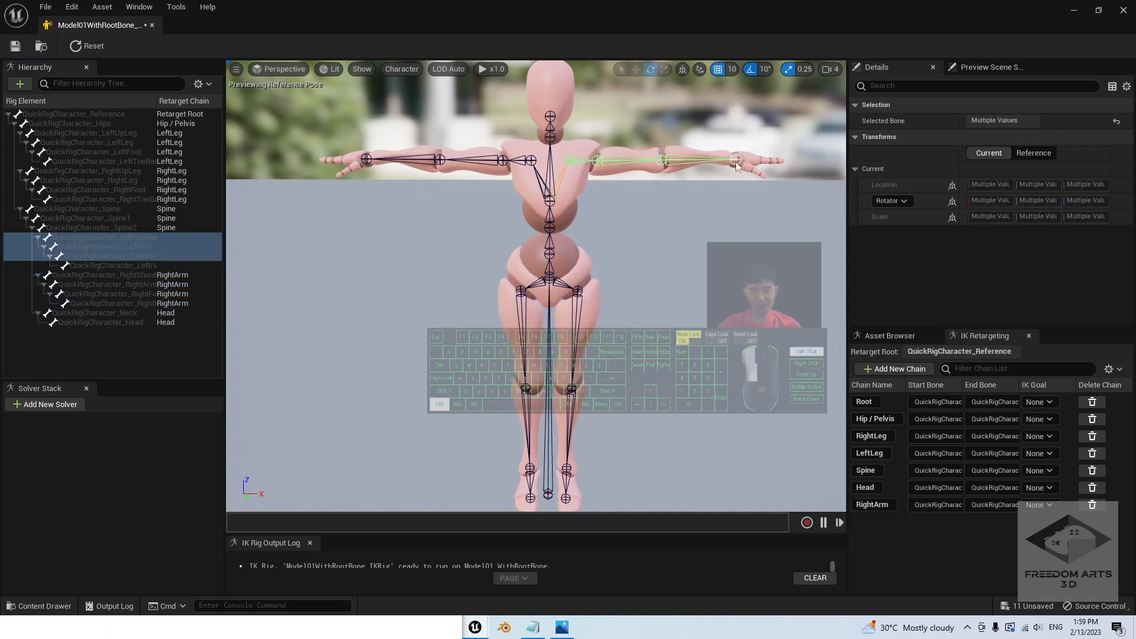
left_click(736, 161, "ctrl")
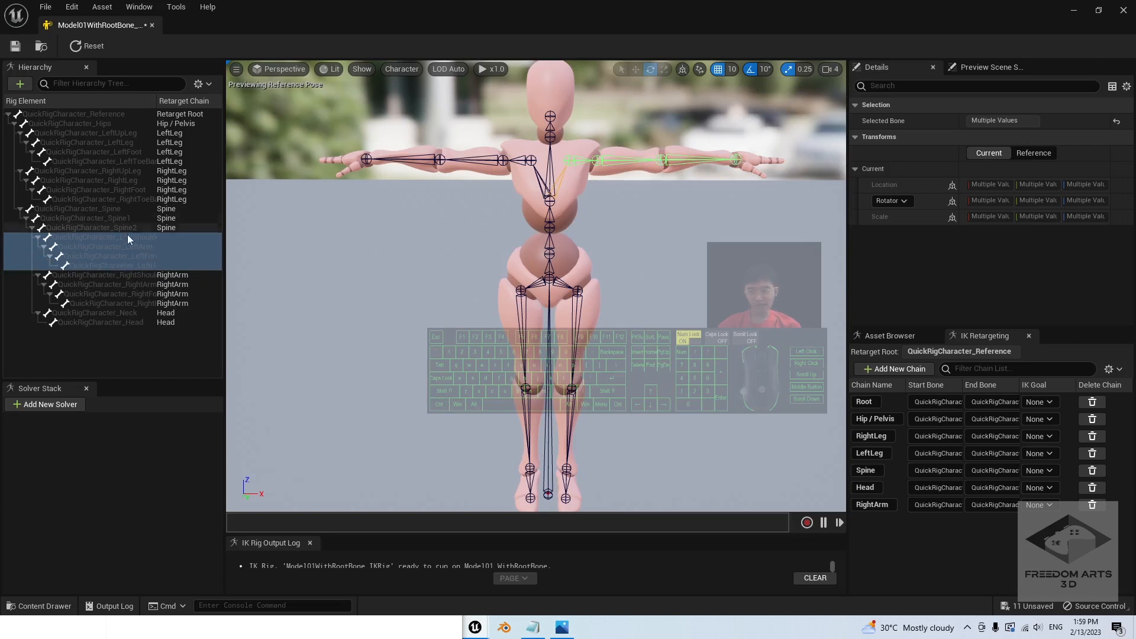
right_click(112, 257)
left_click(148, 461)
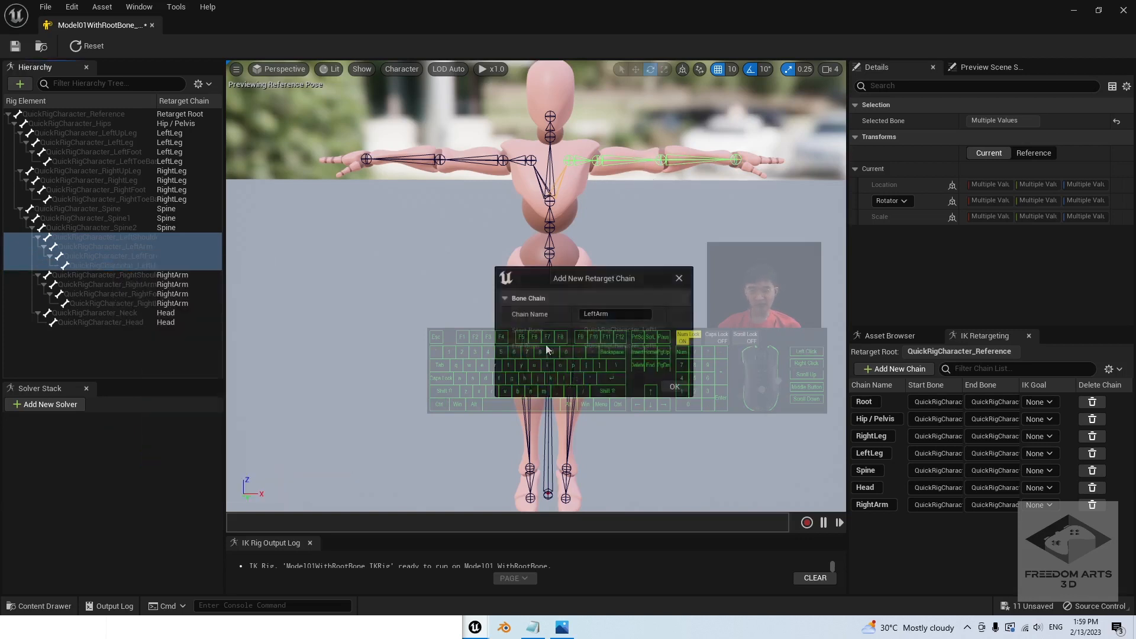
left_click(674, 386)
left_click(667, 342)
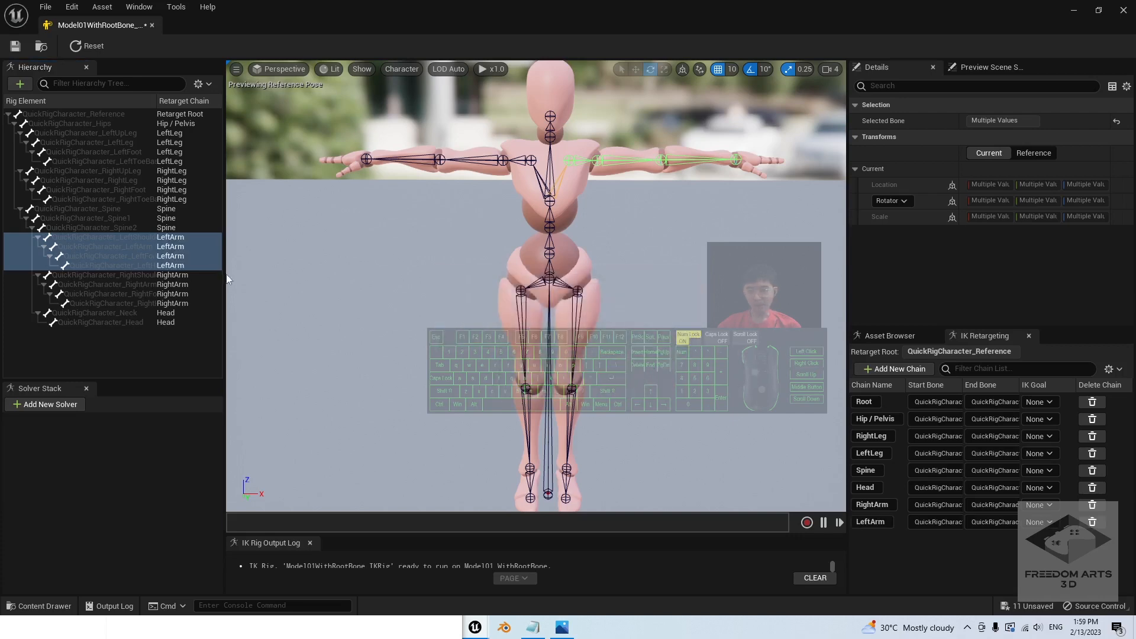
Step: Inspect the character's skeleton from several angles to check that the arms, legs, spine and head are covered
scroll(343, 193, "down", 4)
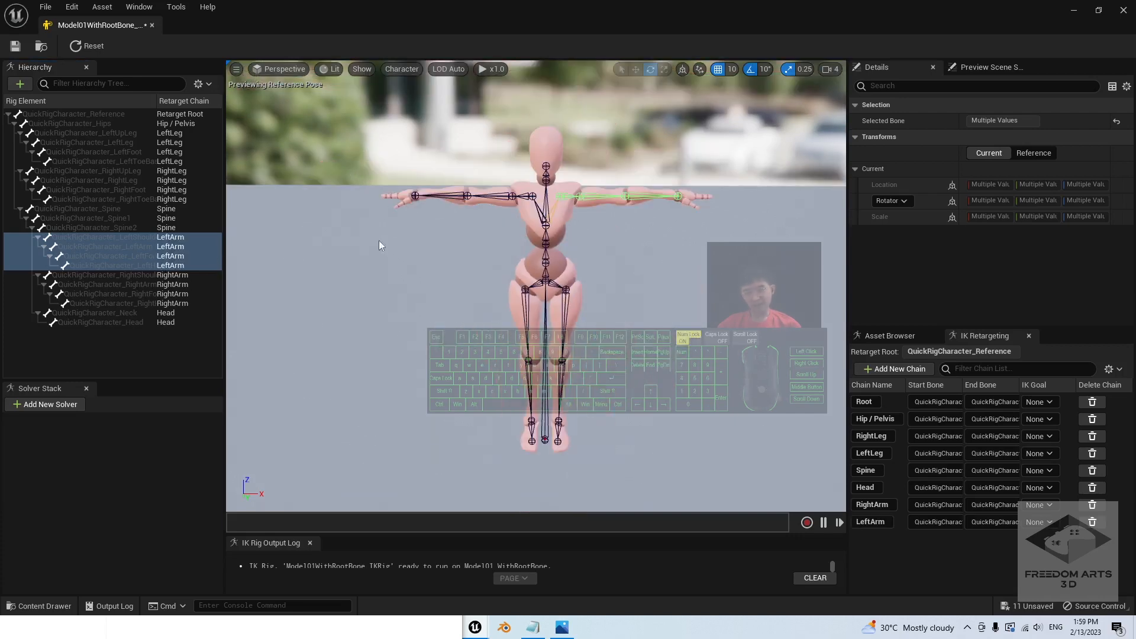
left_click_drag(378, 240, 410, 279, "alt")
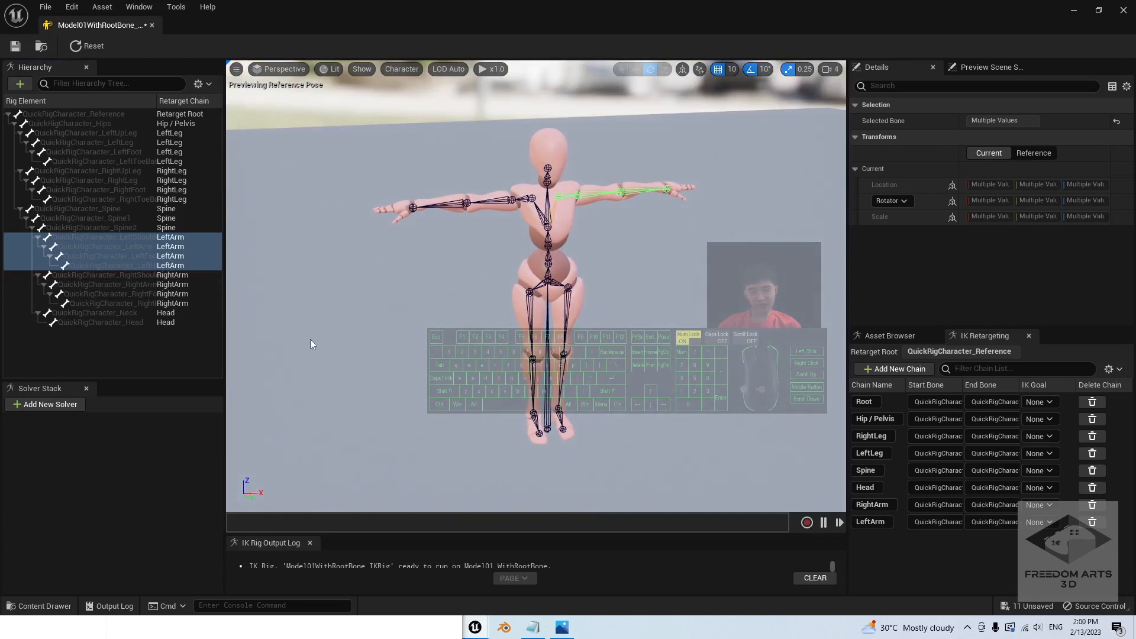
scroll(376, 212, "up", 4)
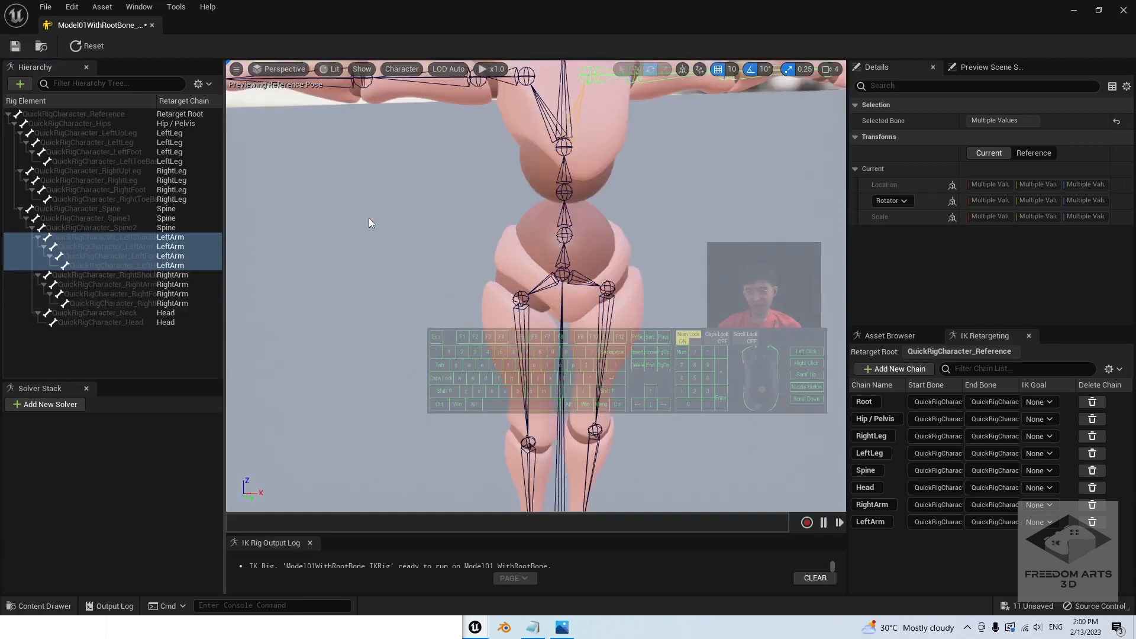
scroll(368, 218, "down", 2)
mouse_move(368, 218)
left_mouse_down("alt")
mouse_move(375, 235)
mouse_move(346, 216)
left_mouse_up("alt")
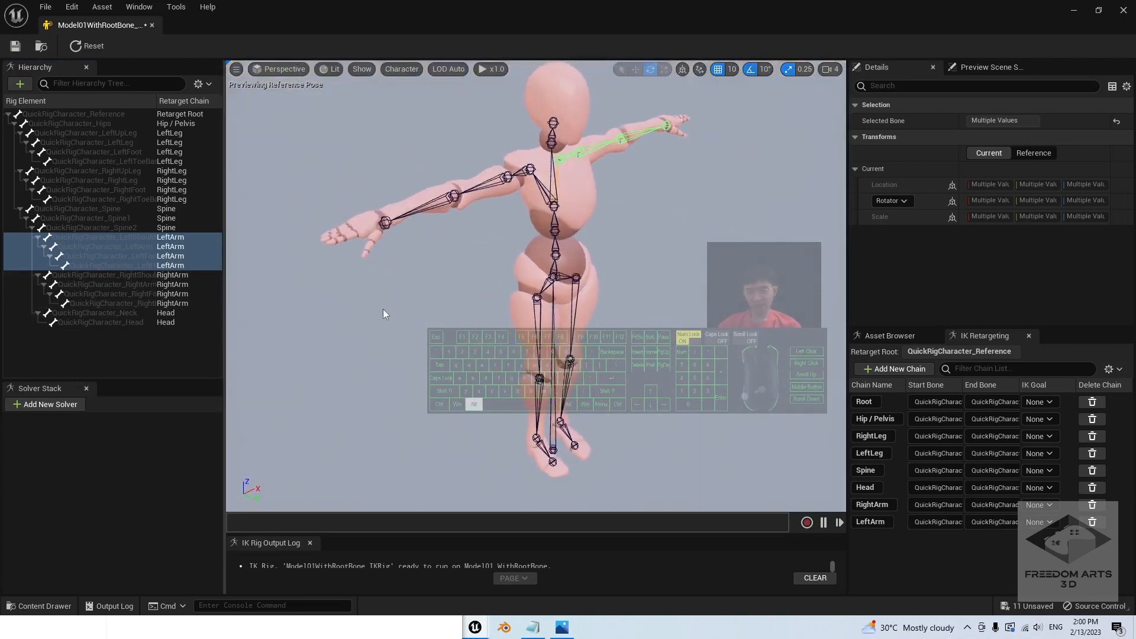
mouse_move(382, 309)
left_mouse_down("alt")
mouse_move(579, 308)
mouse_move(373, 311)
left_mouse_up("alt")
scroll(432, 213, "up", 2)
scroll(432, 213, "down", 2)
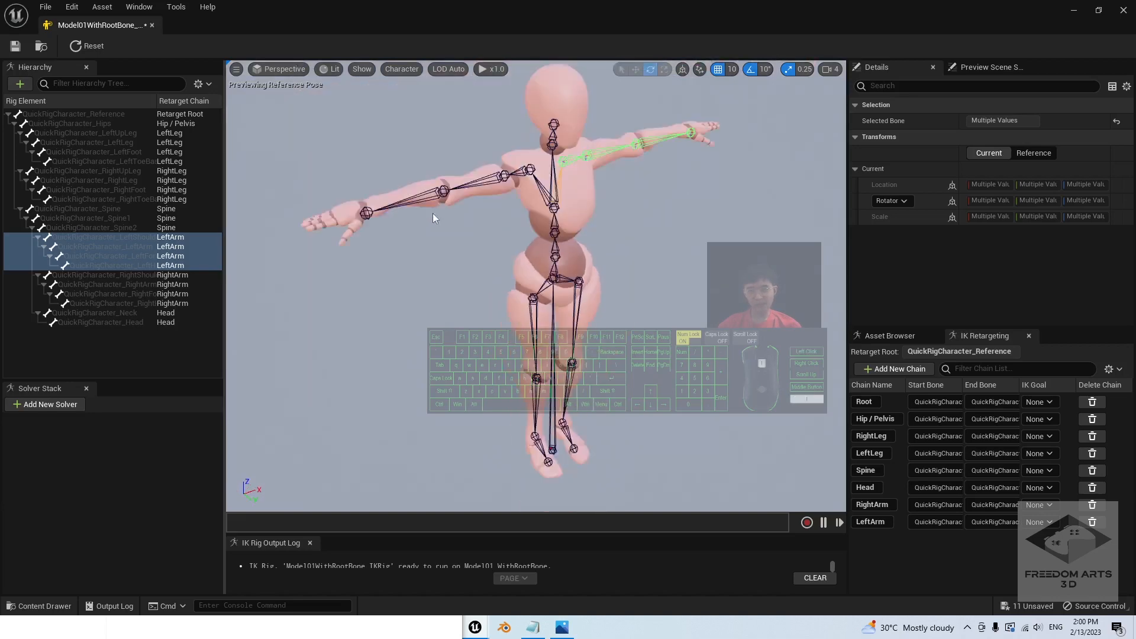
scroll(401, 262, "down", 2)
left_click_drag(498, 230, 465, 208, "alt")
scroll(489, 219, "up", 3)
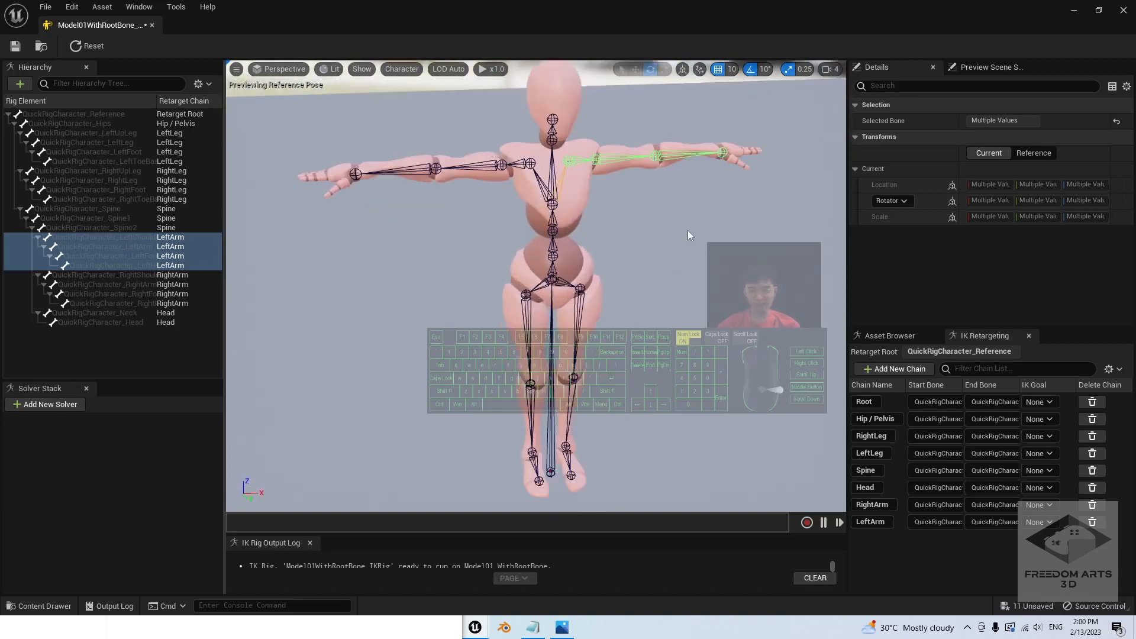
mouse_move(688, 235)
left_mouse_down("alt")
mouse_move(651, 225)
mouse_move(686, 236)
left_mouse_up("alt")
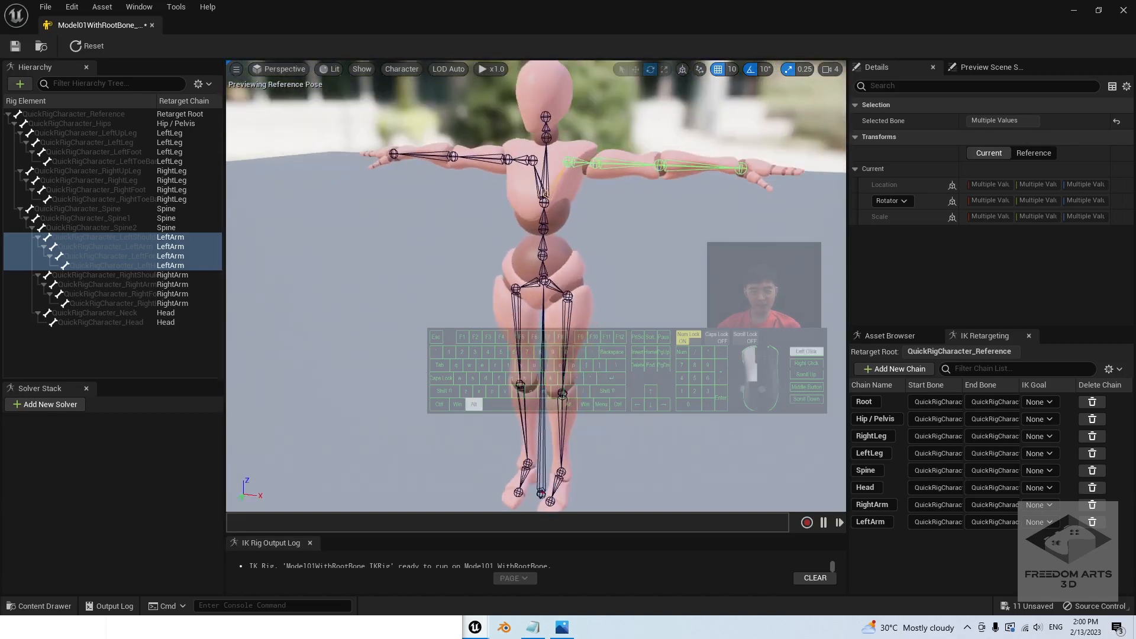
Step: Save the IK rig of the character with the root bone and close its editor
left_click(15, 46)
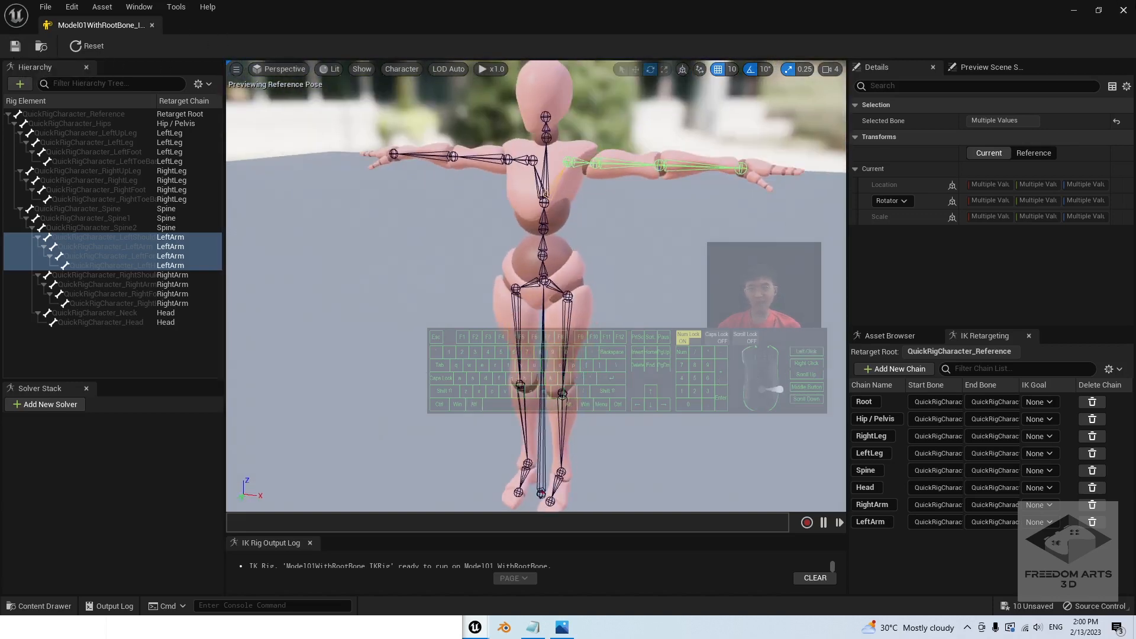
left_click(1123, 12)
left_click(497, 530)
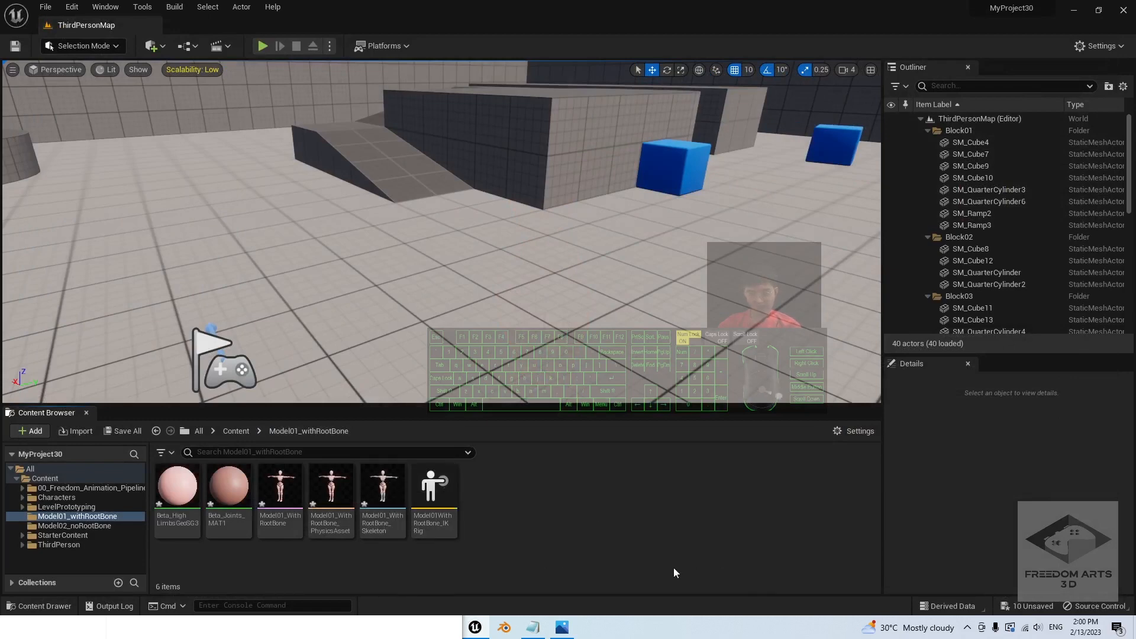
Step: Review the bone hierarchy in the Model01_WithRootBone skeleton, and check the retarget root bone and chains in its IK rig
left_click(379, 493)
double_click(379, 493)
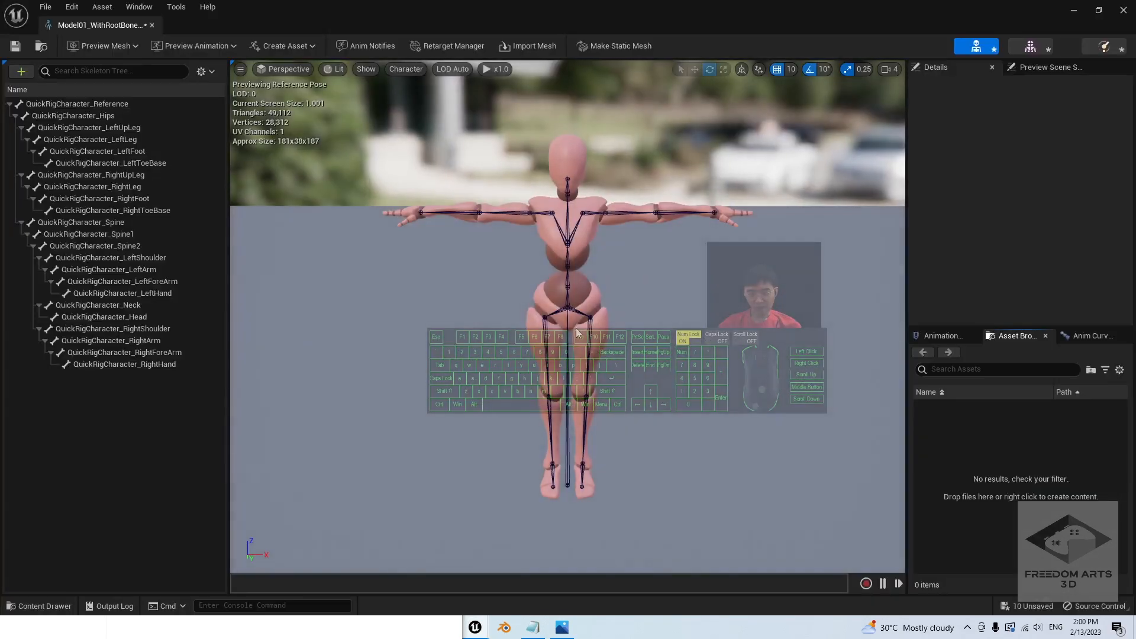
left_click(1124, 10)
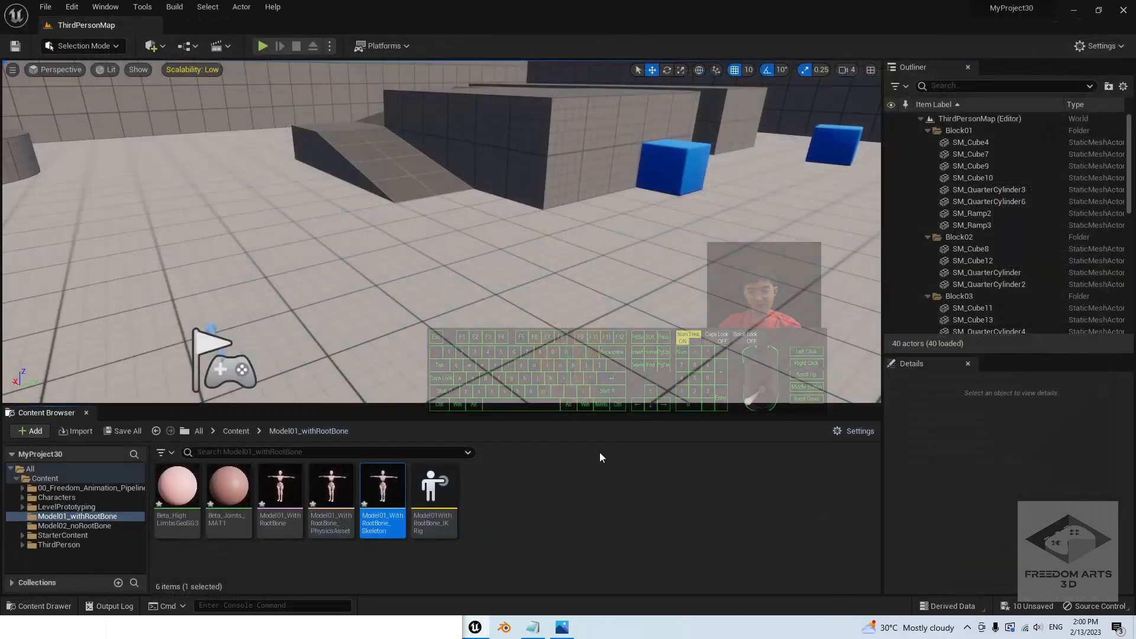
double_click(433, 490)
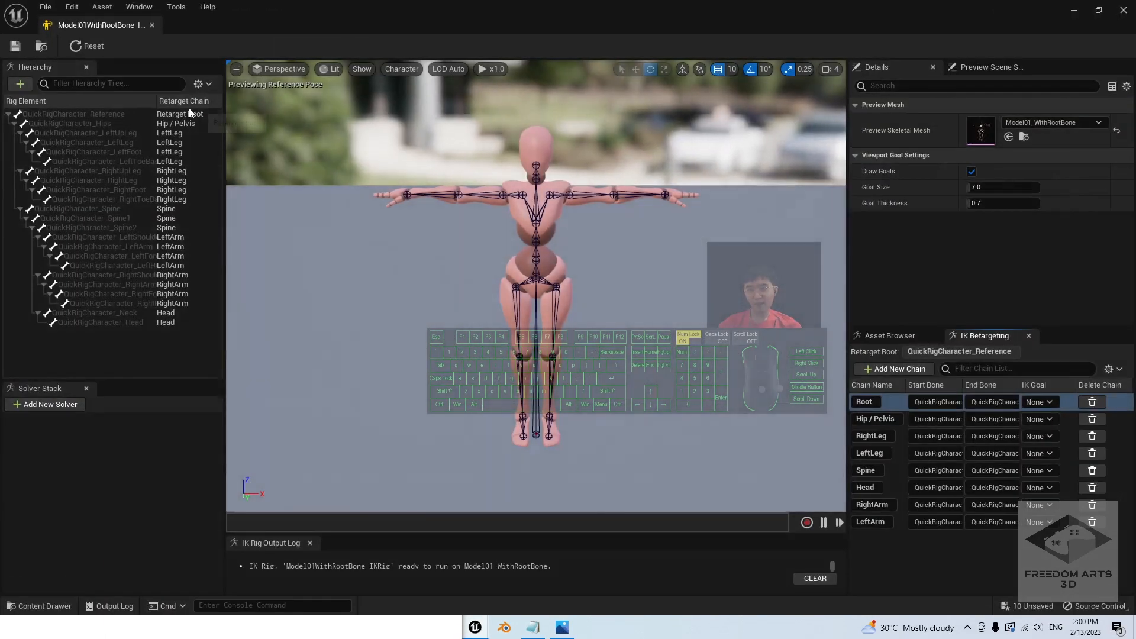
left_click(87, 113)
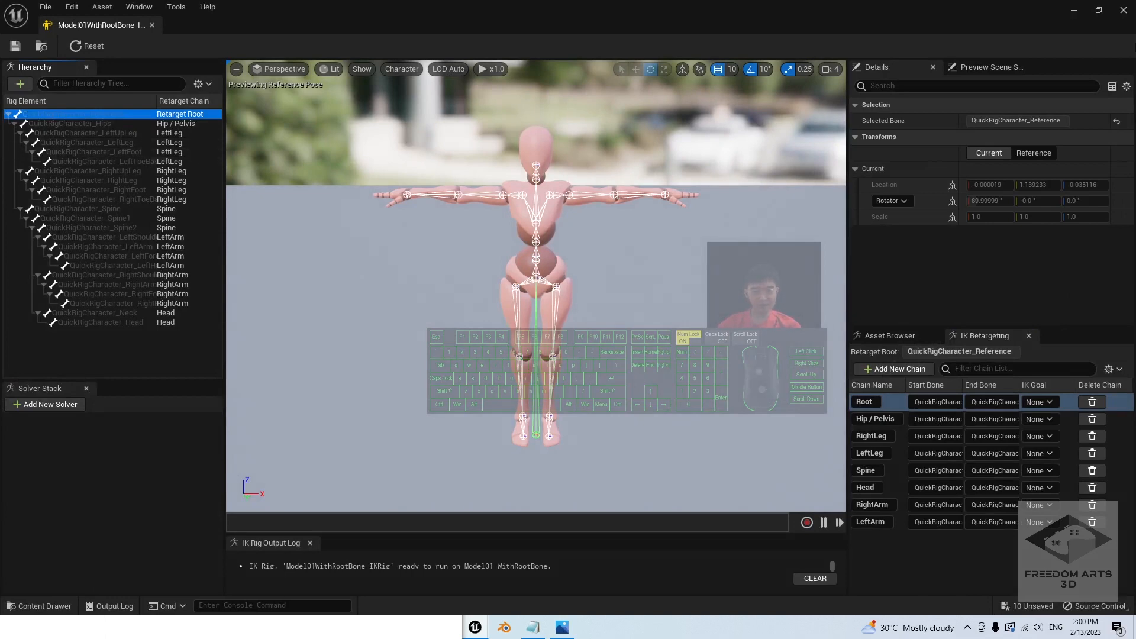
left_click(1124, 11)
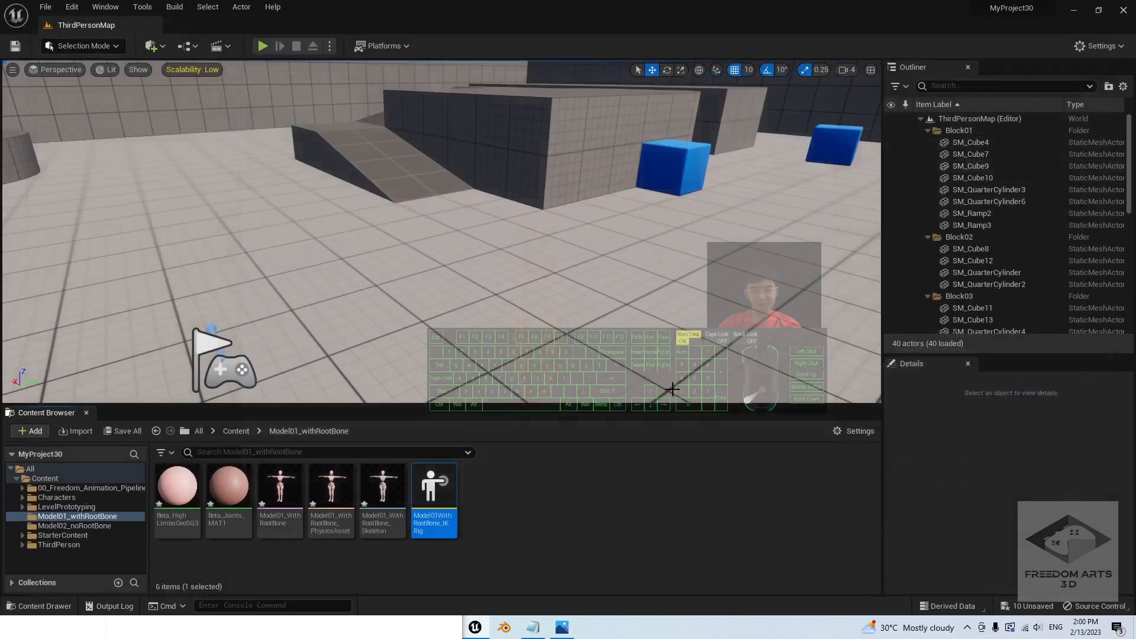
Step: Open the Model01_WithRootBone skeleton and show the retargeting options in its skeleton tree
double_click(385, 485)
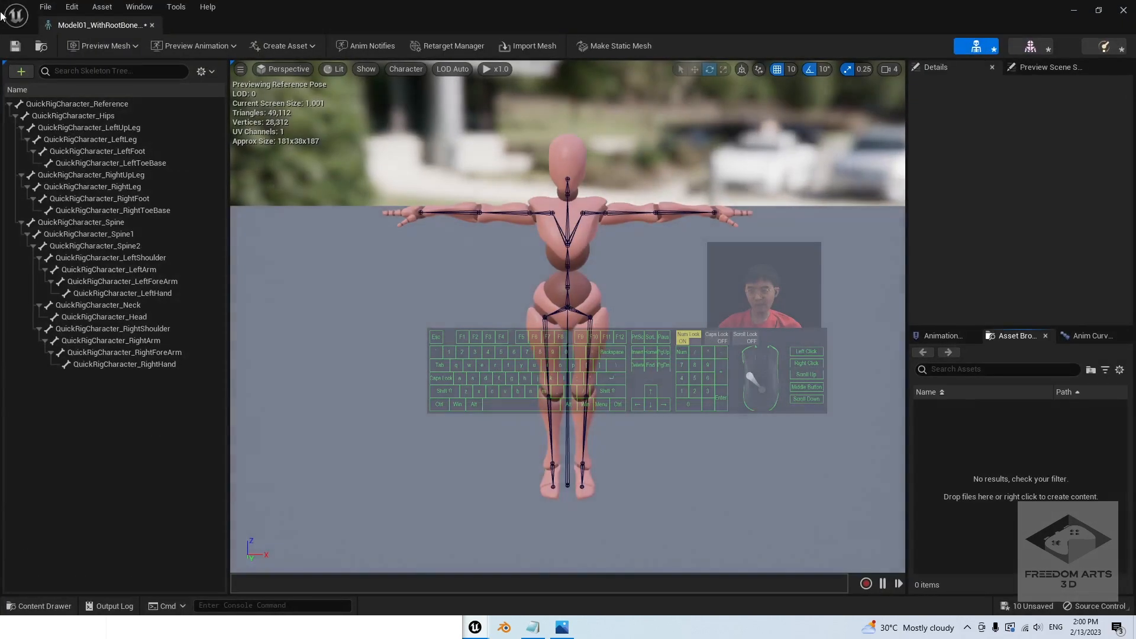
left_click(211, 73)
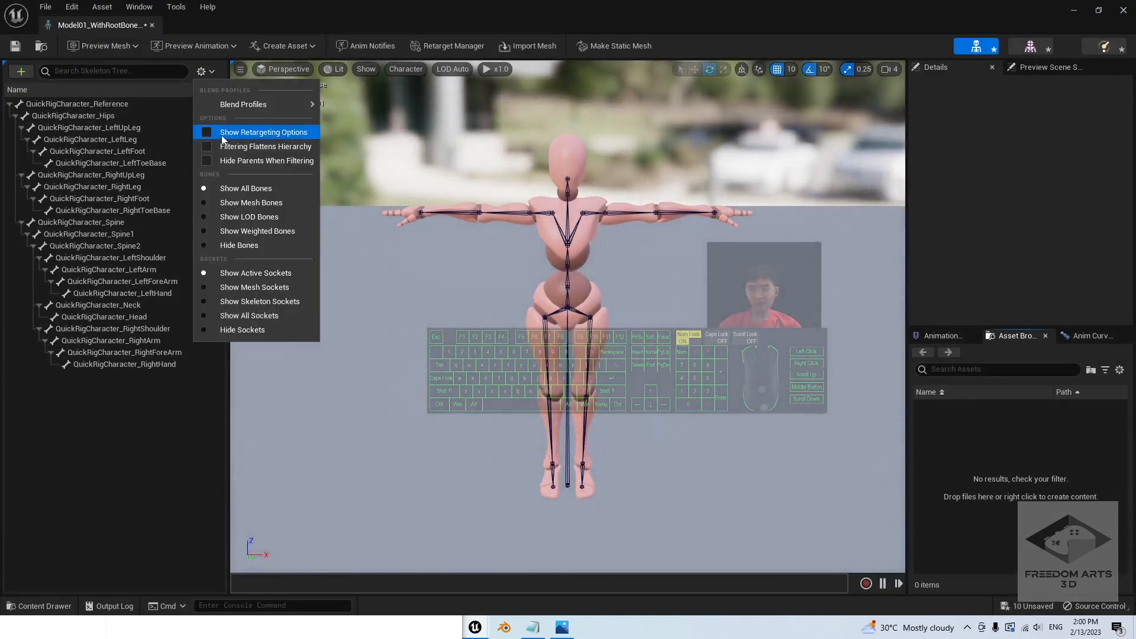
left_click(210, 132)
left_click(354, 307)
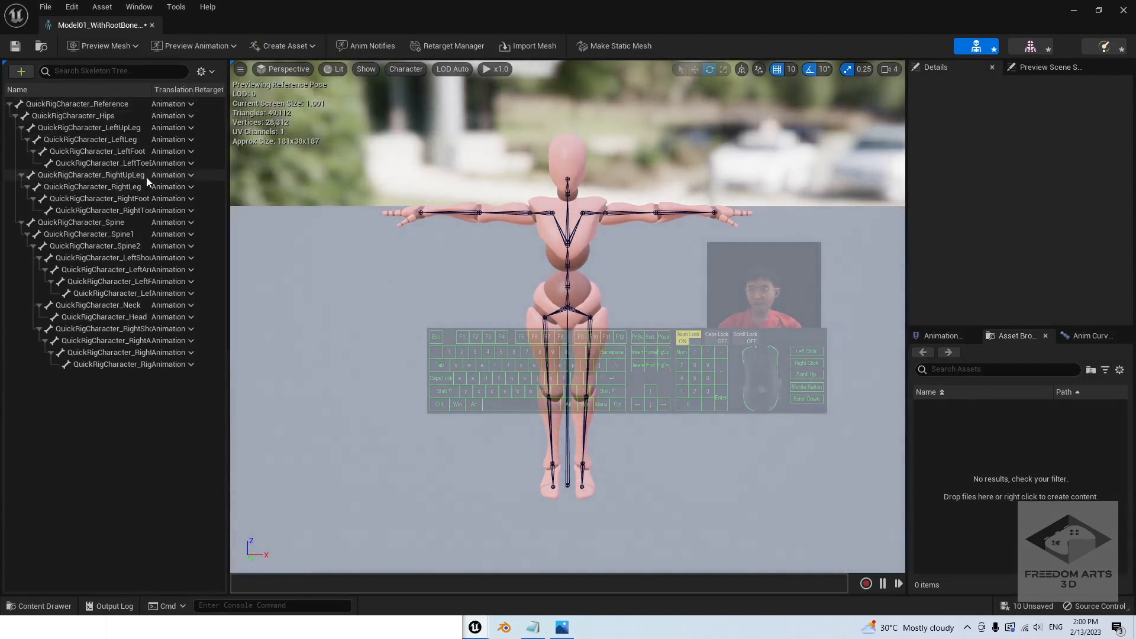
Step: Set the translation retargeting mode of the QuickRigCharacter_Reference bone to Animation Scaled
left_click(89, 105)
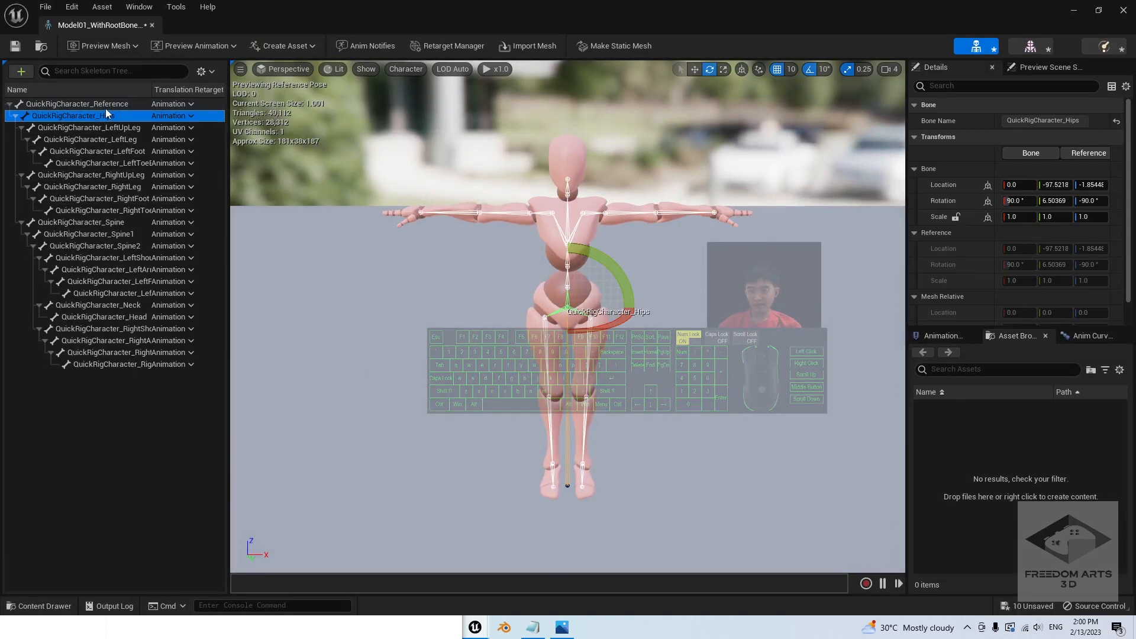
left_click(107, 115)
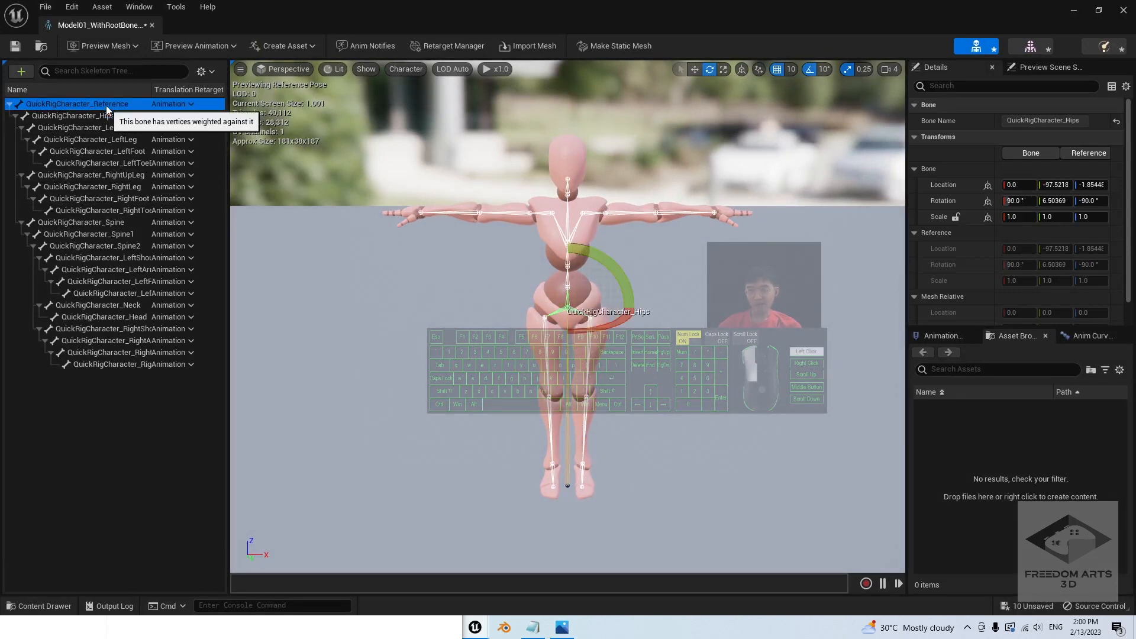
left_click(124, 104)
left_click(105, 112)
left_click(148, 104)
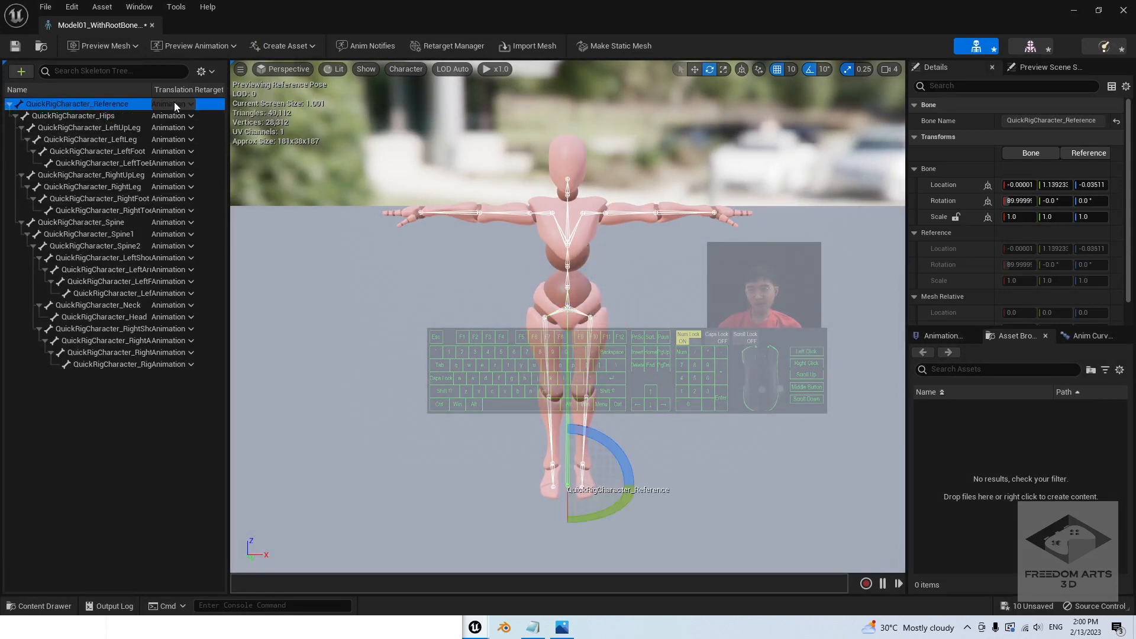
left_click(182, 104)
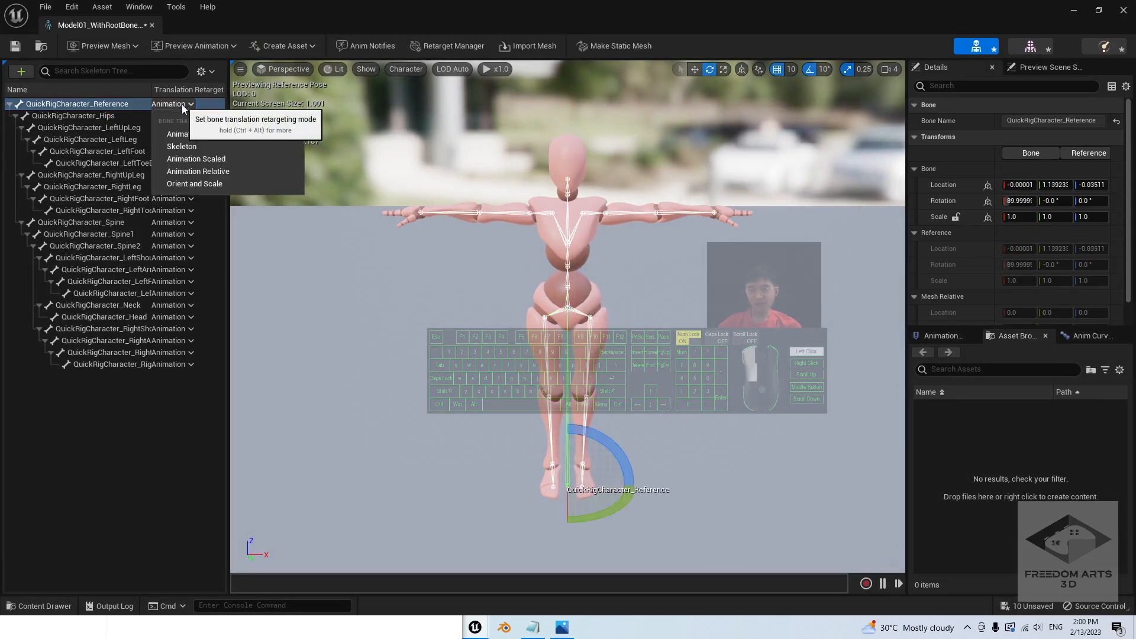
left_click(223, 164)
Step: Set the translation retargeting mode of the QuickRigCharacter_Hips bone to Animation Scaled, and save and close the skeleton
left_click(121, 116)
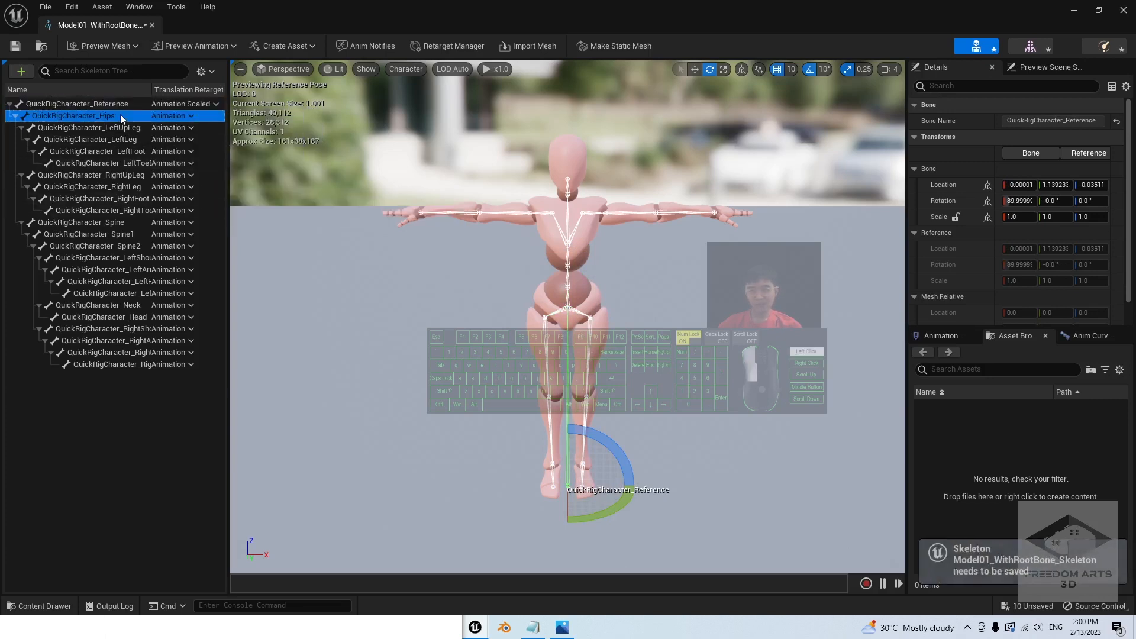
left_click(190, 116)
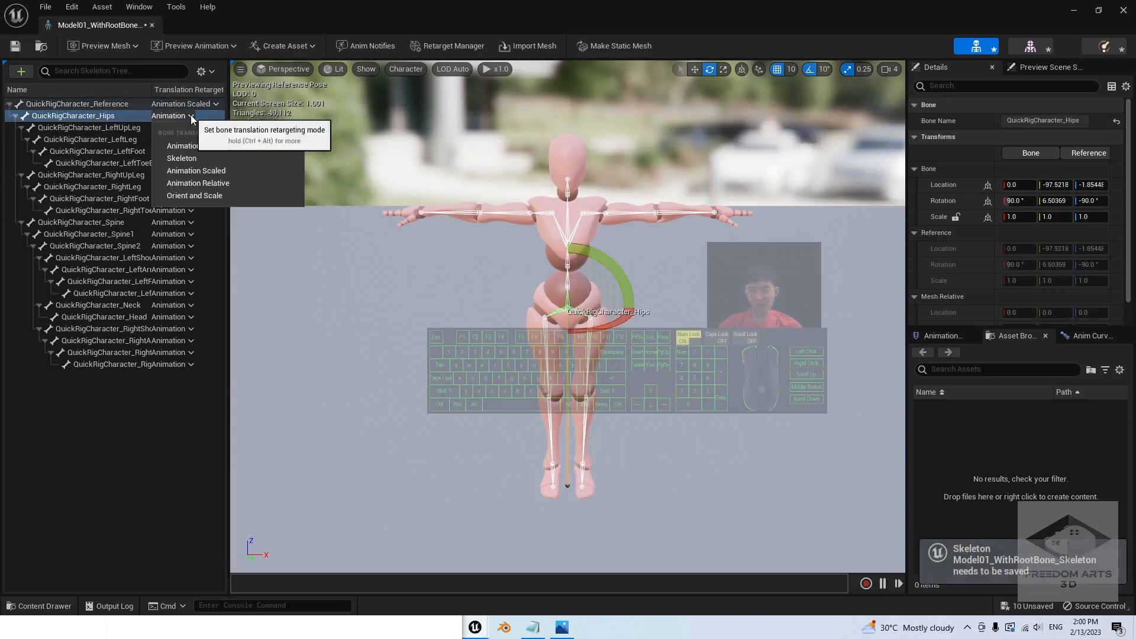
left_click(224, 172)
left_click(272, 225)
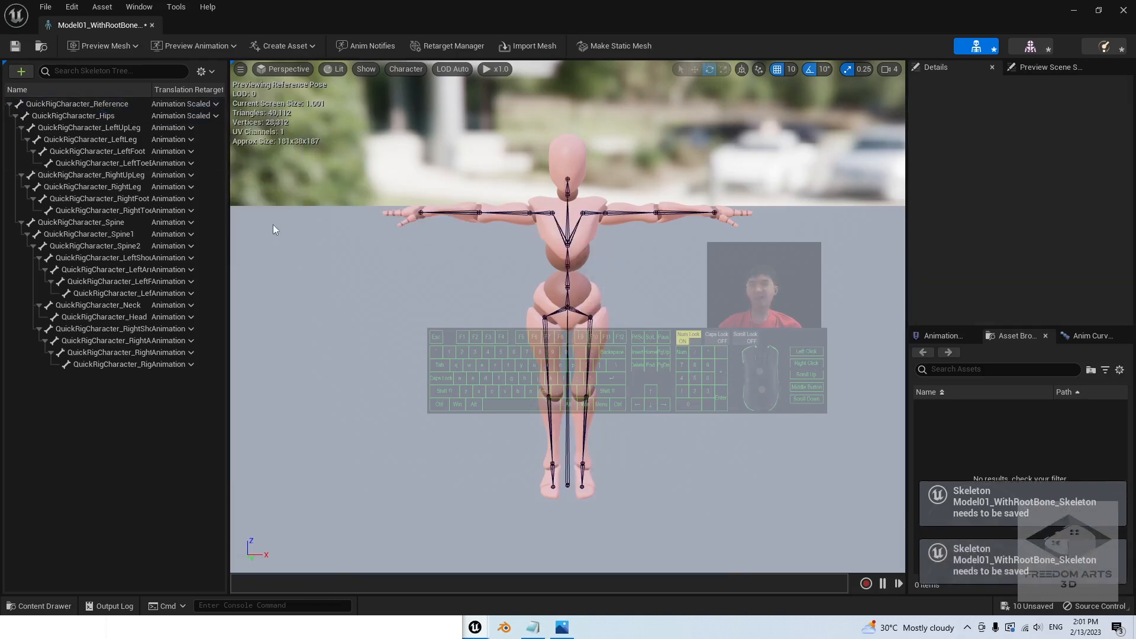
left_click(15, 45)
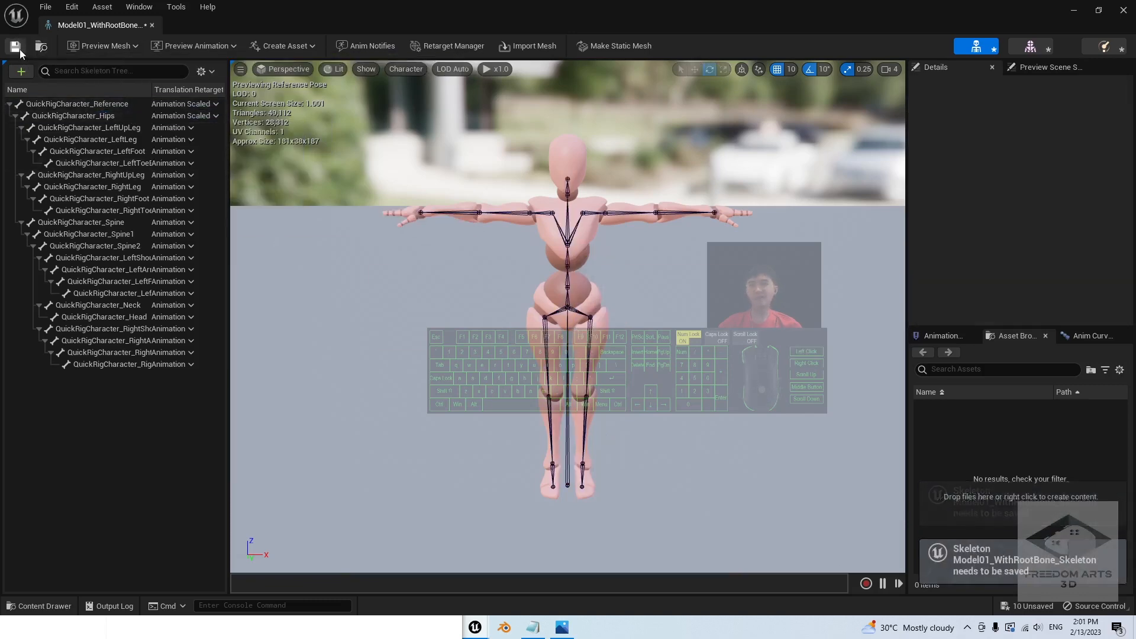
left_click(1123, 10)
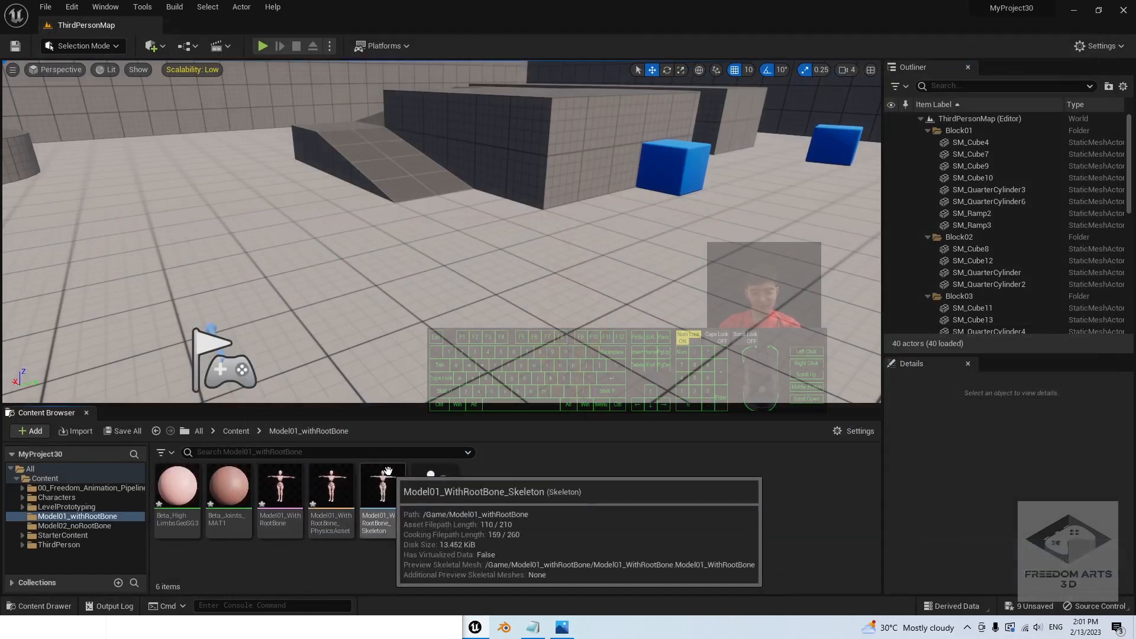
Step: Create an IK Retargeter in the Model01_withRootBone folder with UE4_Apose_IKRig_HasRootBone as the source IK rig
right_click(487, 522)
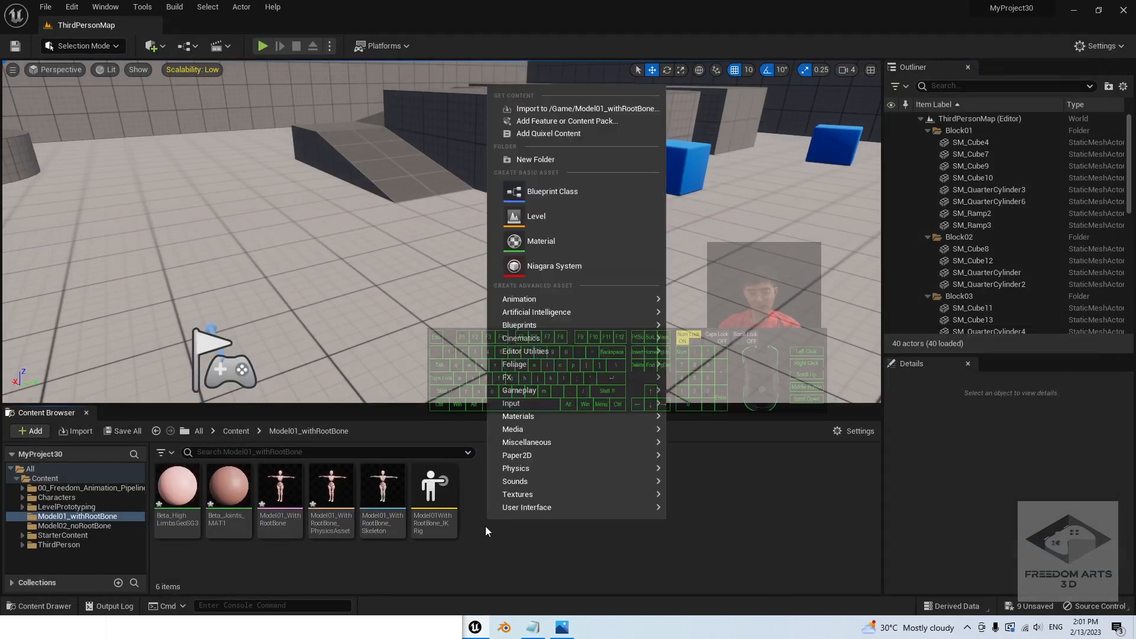
left_click(512, 556)
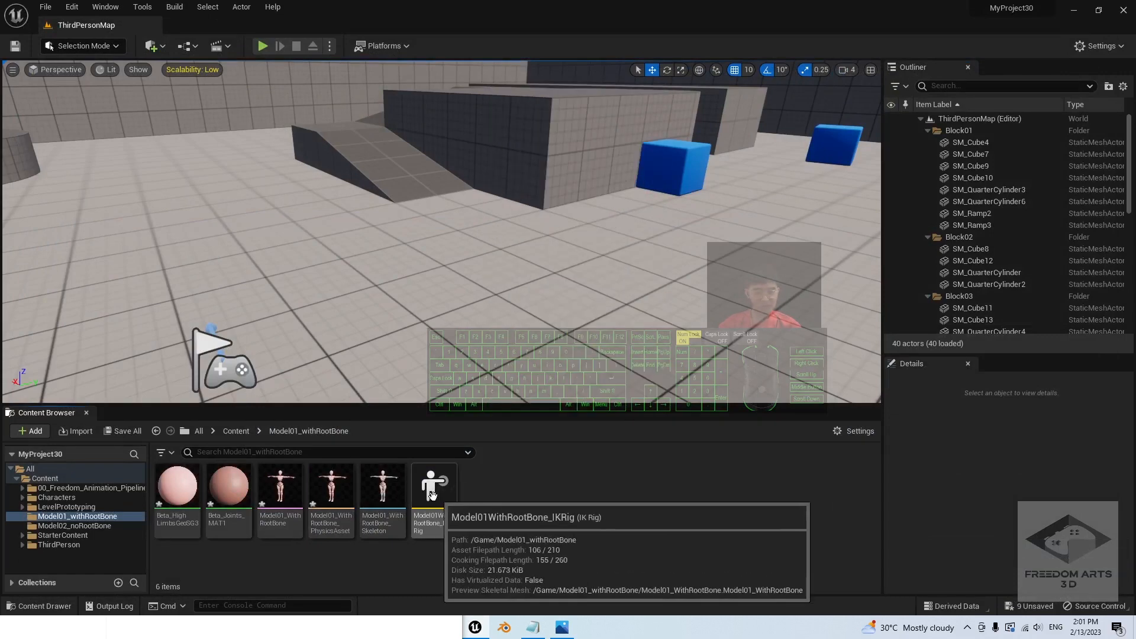
right_click(493, 517)
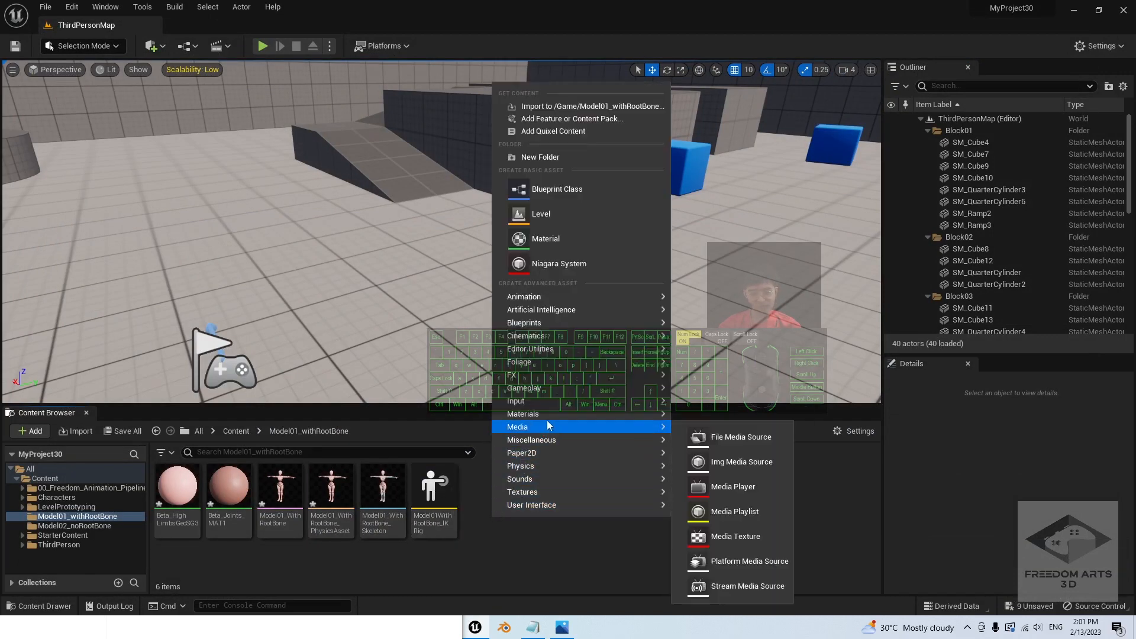
mouse_move(555, 467)
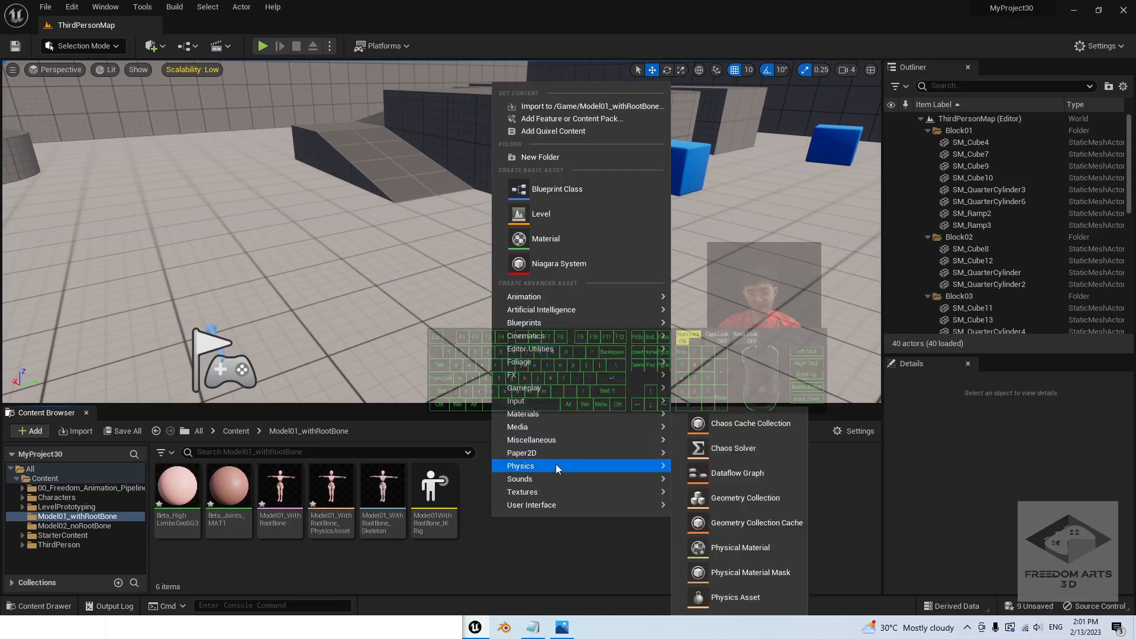
mouse_move(569, 297)
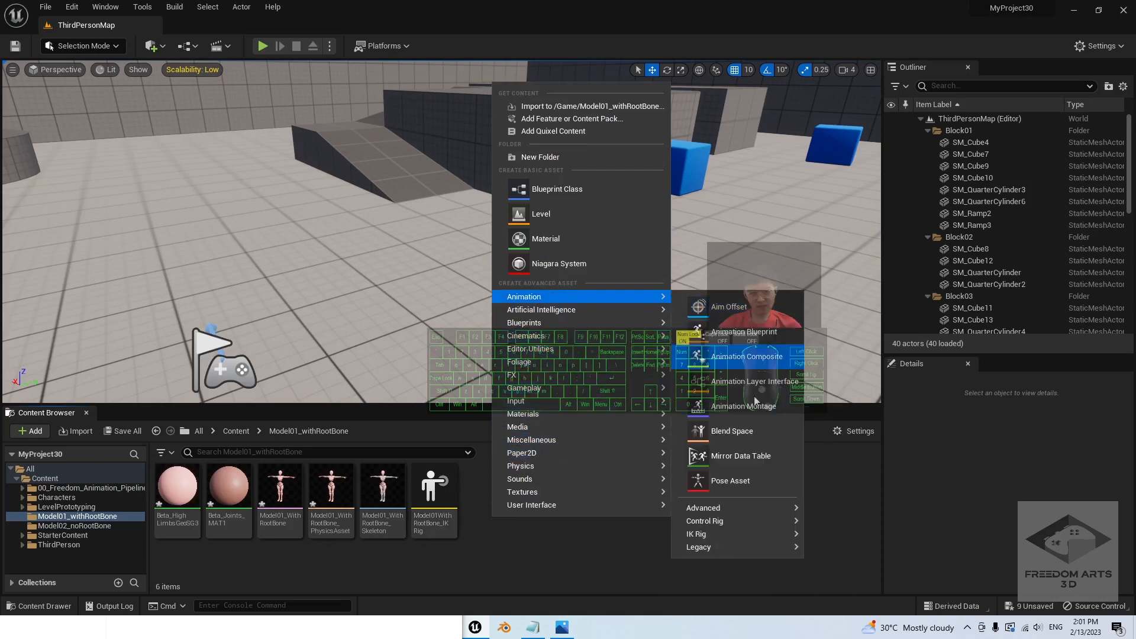
mouse_move(725, 536)
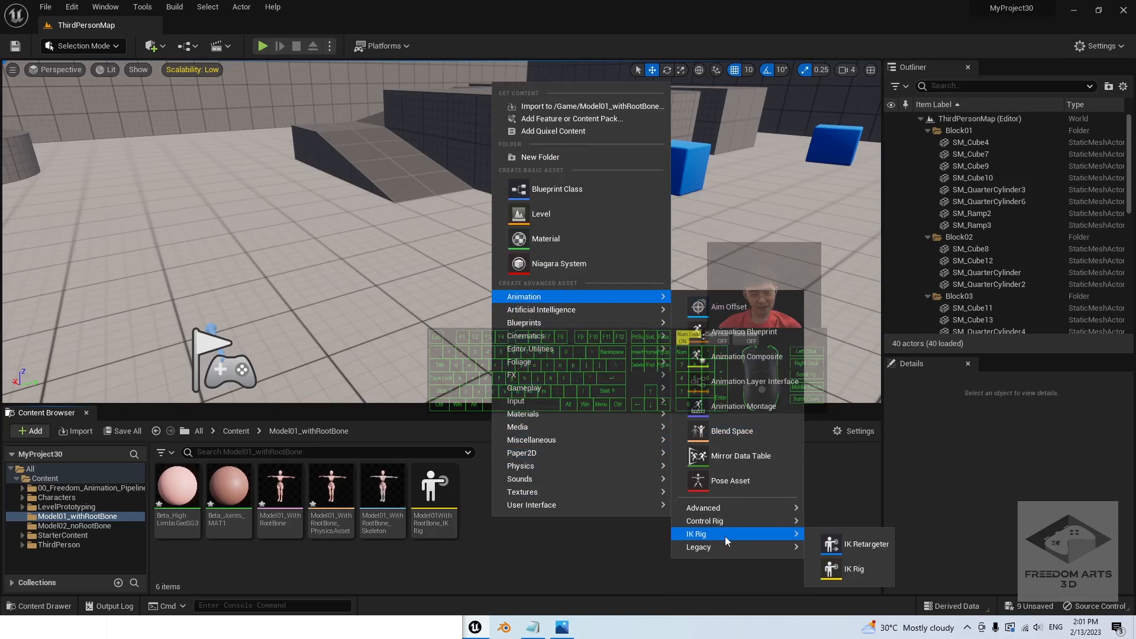
left_click(843, 545)
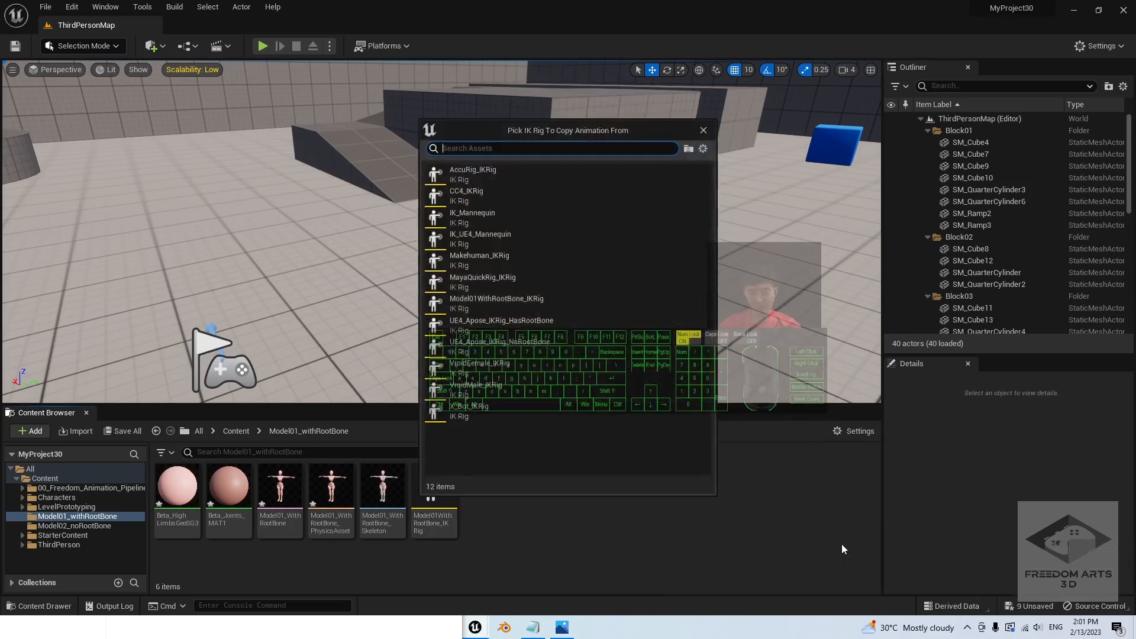
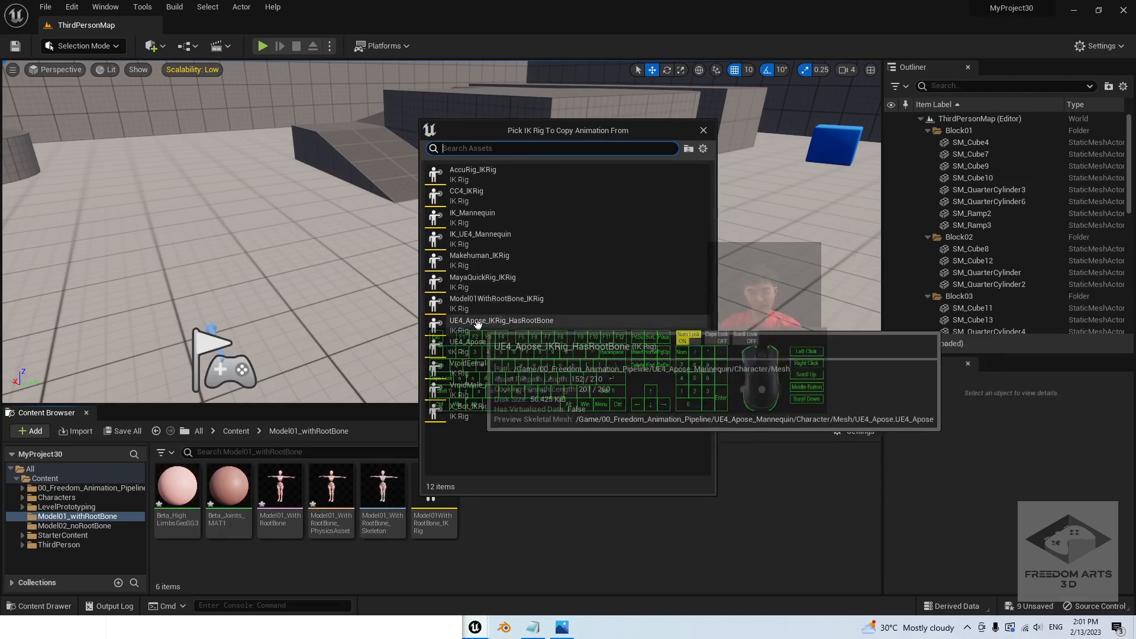
left_click(537, 325)
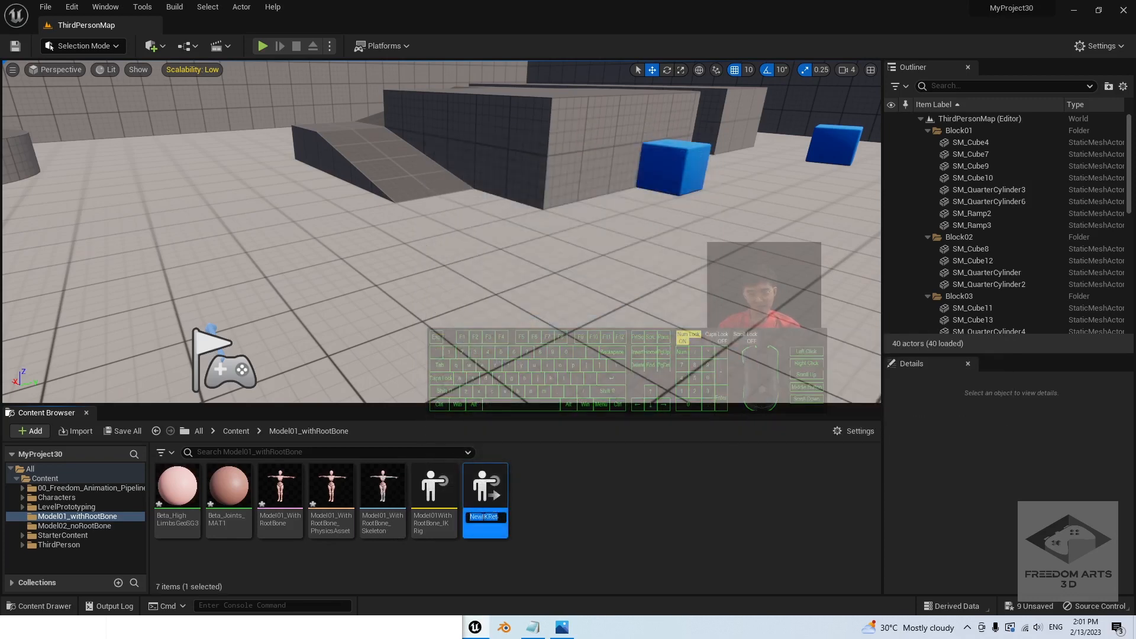
Step: Name the new IK Retargeter asset UE4Apose_to_Model01_IKRetargeter
type("IKRetarge")
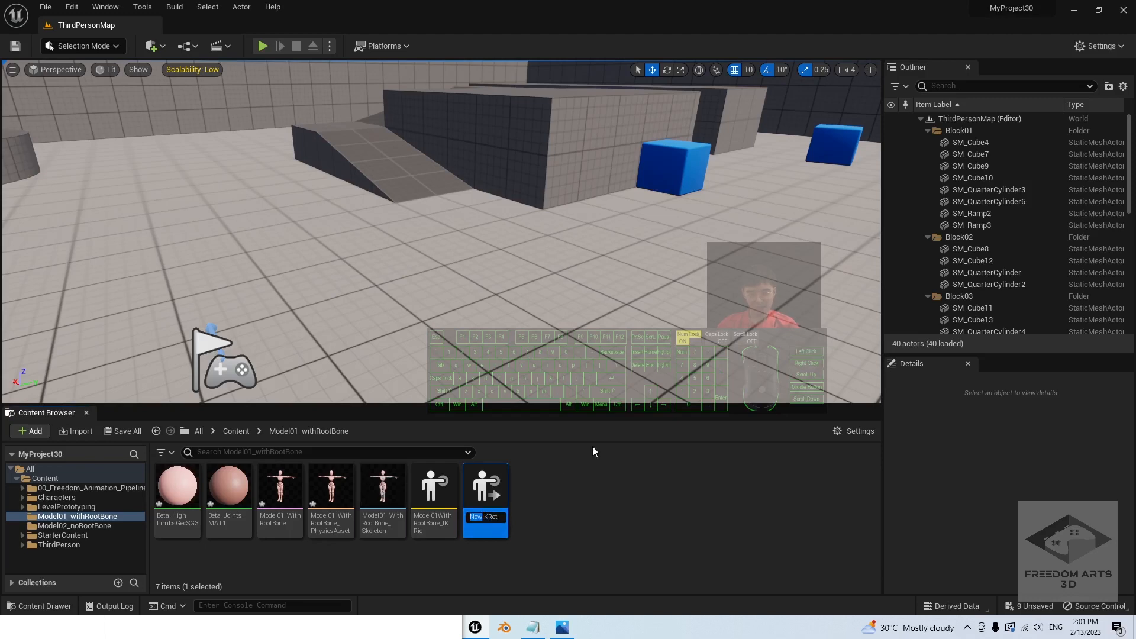
type("Model")
type("_to")
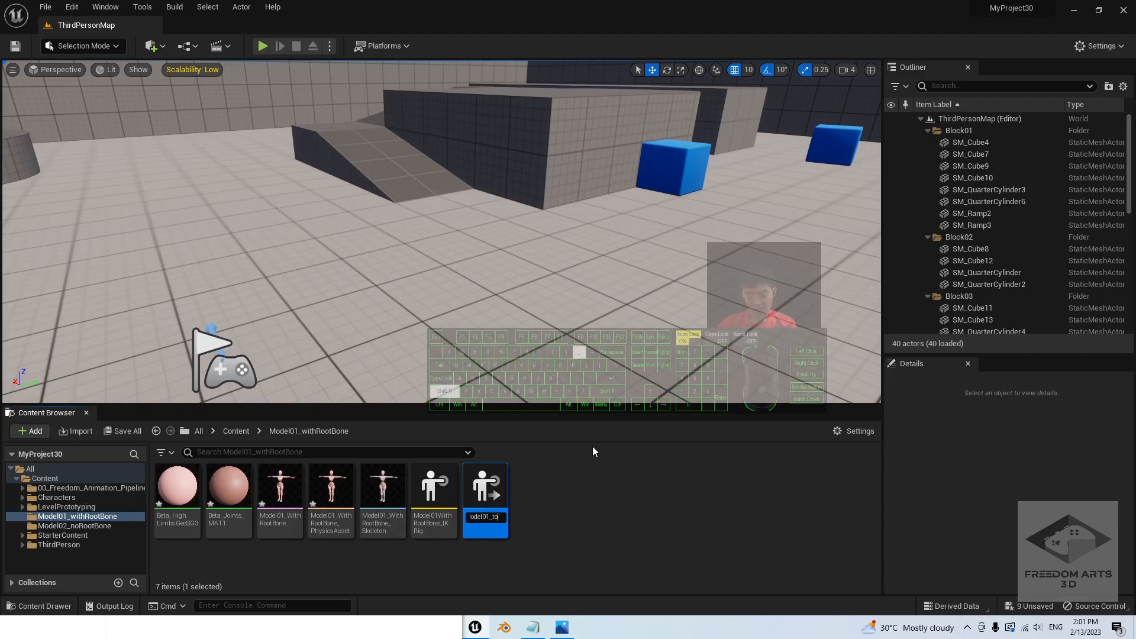
key("BackSpace")
key("BackSpace")
key("BackSpace")
key("BackSpace")
key("BackSpace")
key("BackSpace")
key("BackSpace")
key("BackSpace")
key("BackSpace")
key("BackSpace")
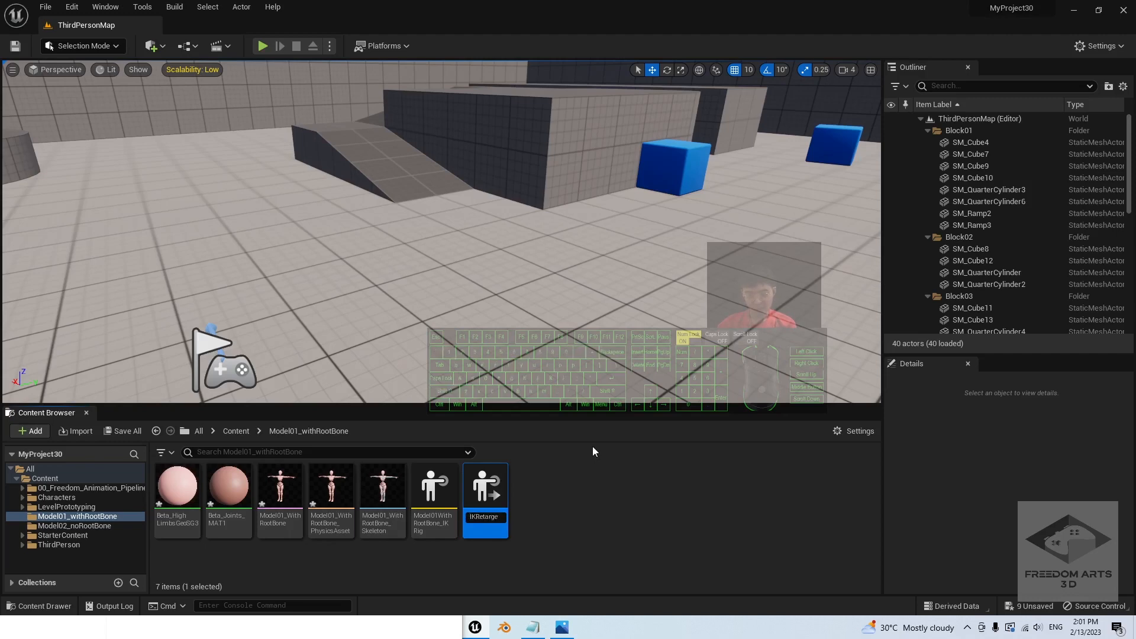
type("UE4Ap")
type("ose+")
type("_")
type("to_")
type("Model01")
key("Return")
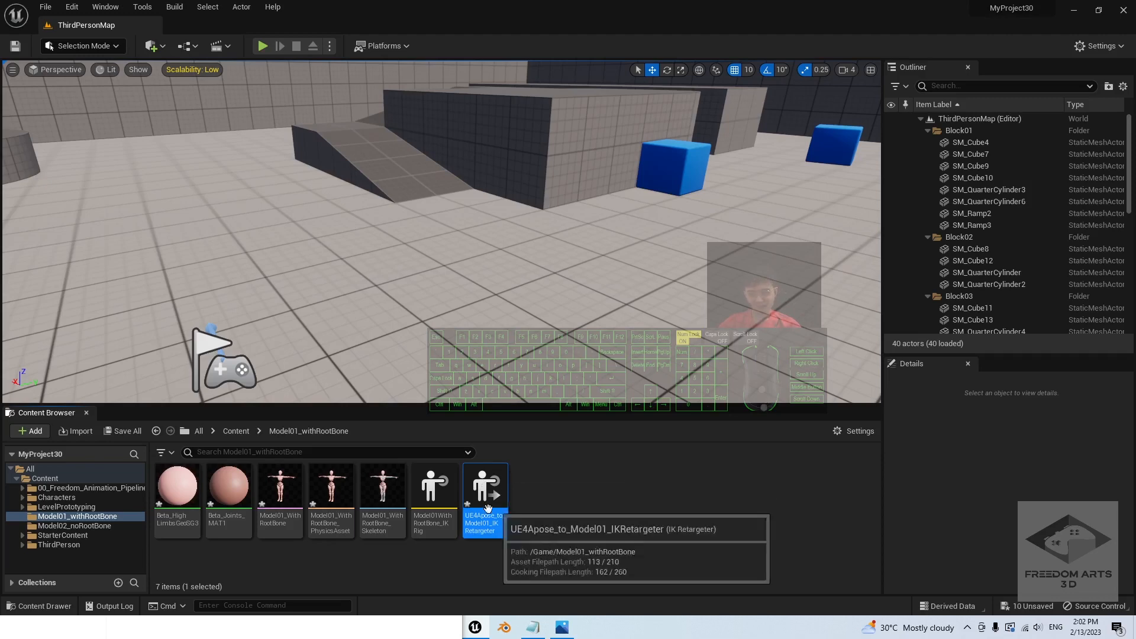
Step: Open the UE4Apose_to_Model01_IKRetargeter asset and decline the vertical offset for the source skeleton's retarget root bone
left_click(623, 499)
double_click(492, 491)
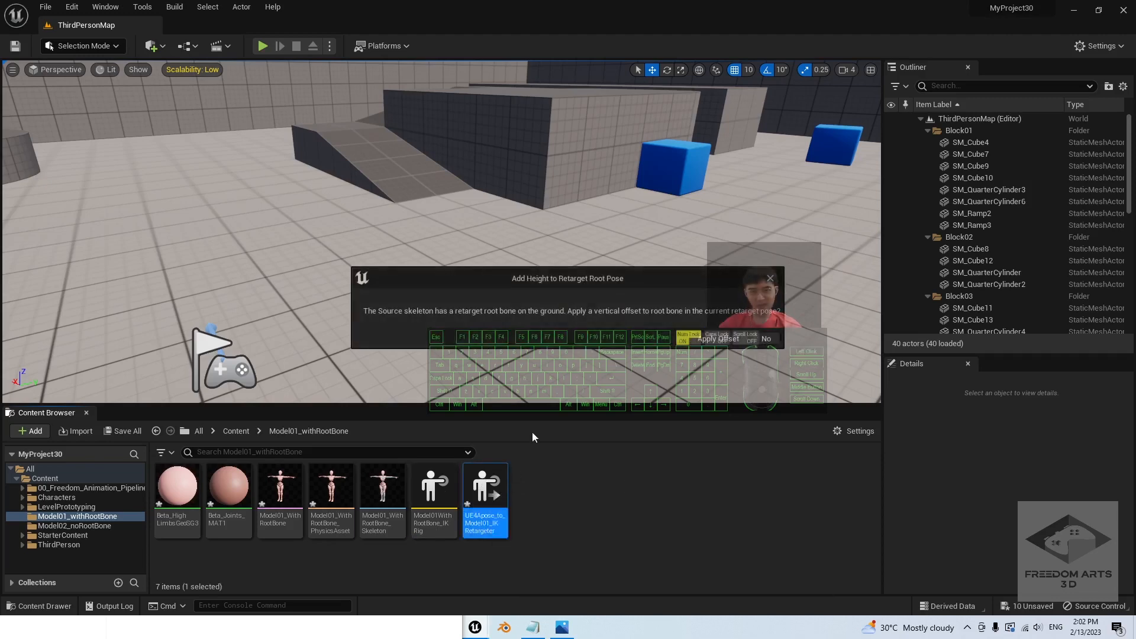
left_click(766, 338)
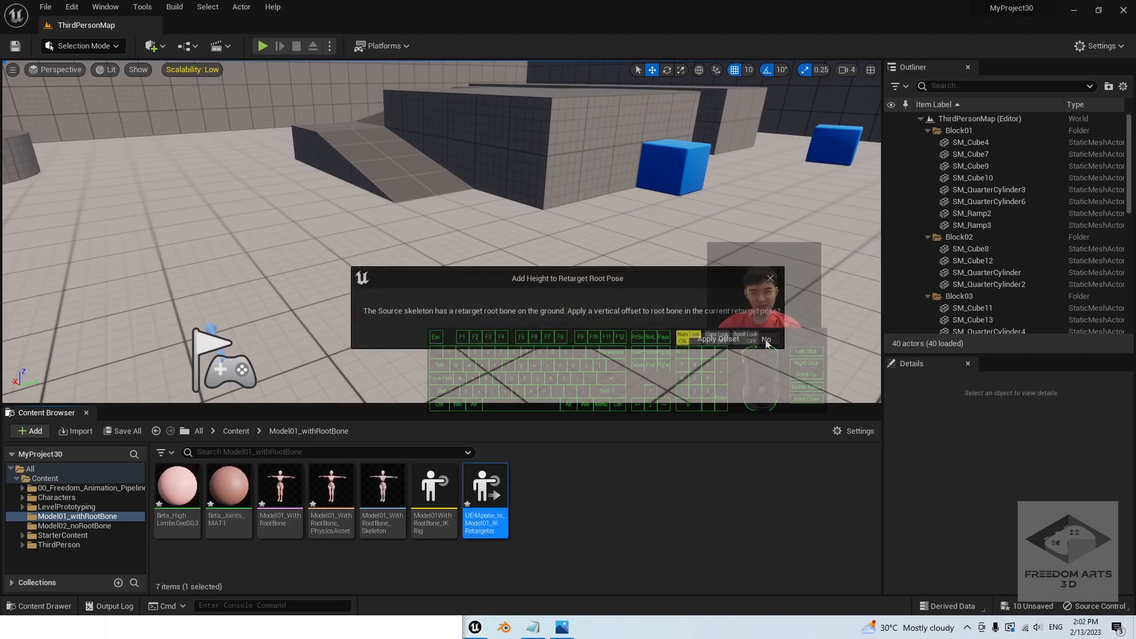
Step: Set the retargeter's target IK rig to Model01WithRootBone_IKRig, declining the vertical offset for the target root bone
scroll(517, 300, "up", 4)
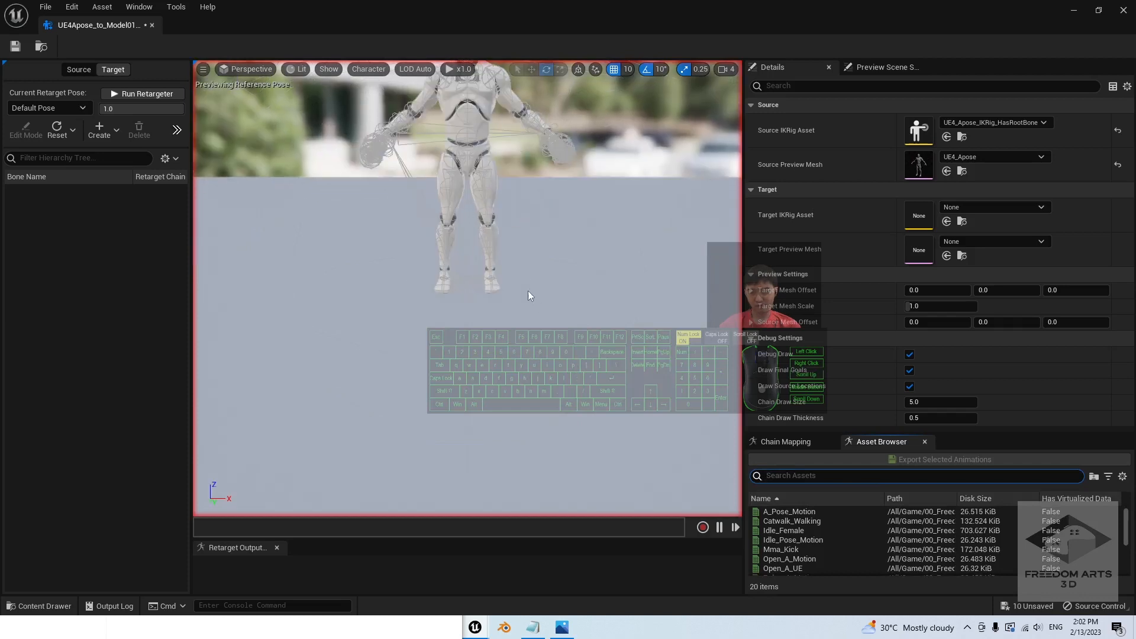
middle_click_drag(526, 289, 410, 304, "alt")
scroll(414, 297, "up", 2)
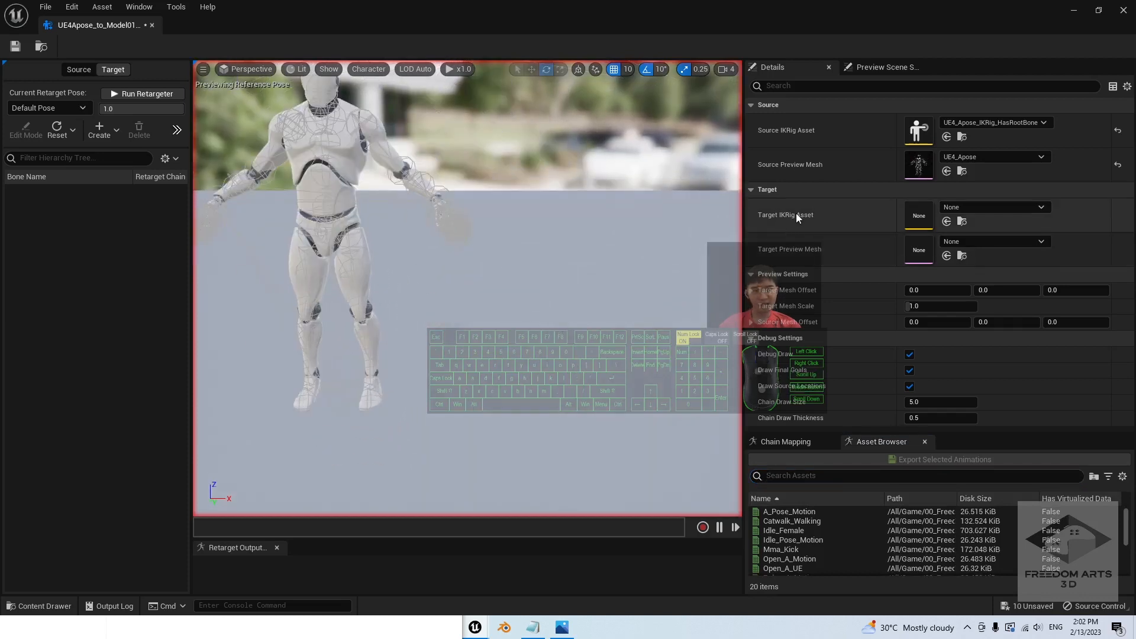
left_click(1006, 207)
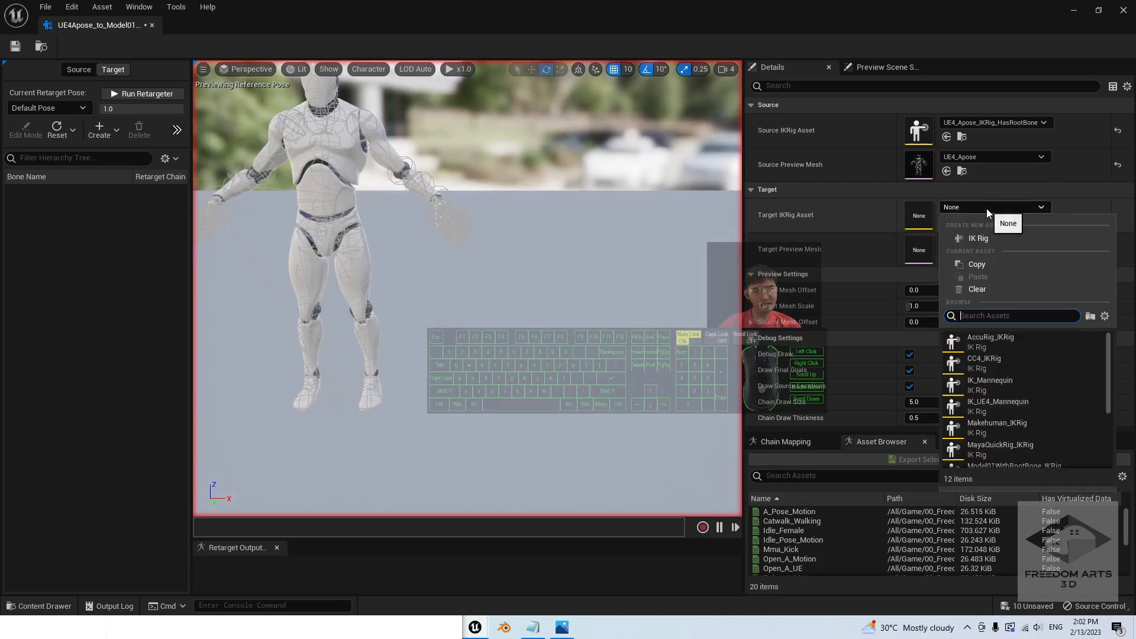
scroll(1065, 383, "down", 3)
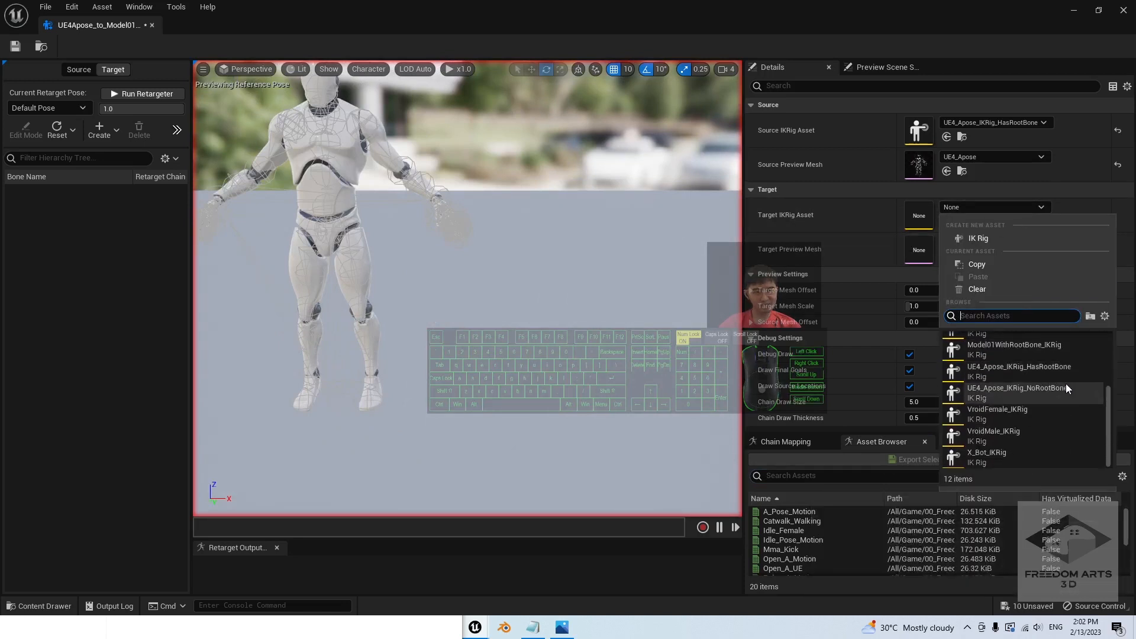
scroll(1065, 389, "up", 5)
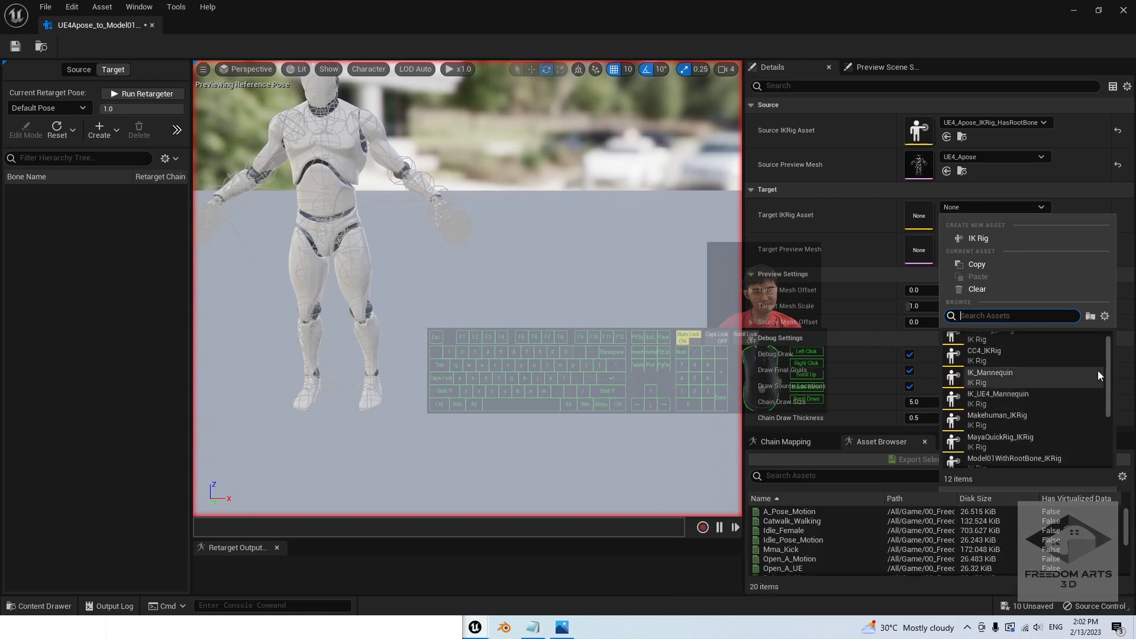
left_click_drag(1110, 349, 1108, 380)
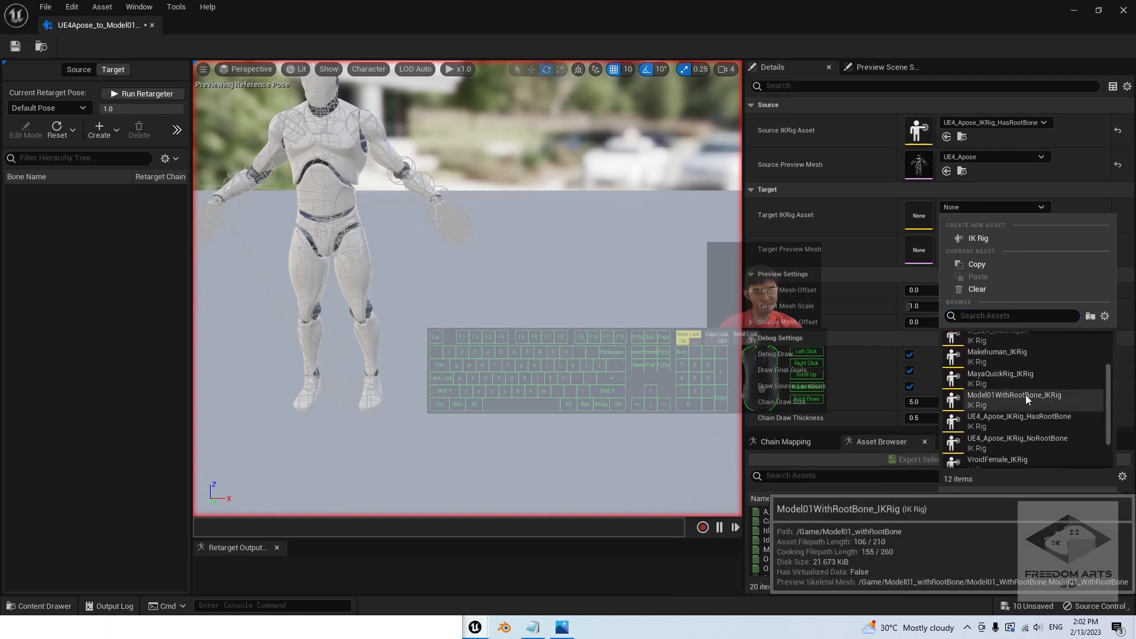
left_click(1017, 396)
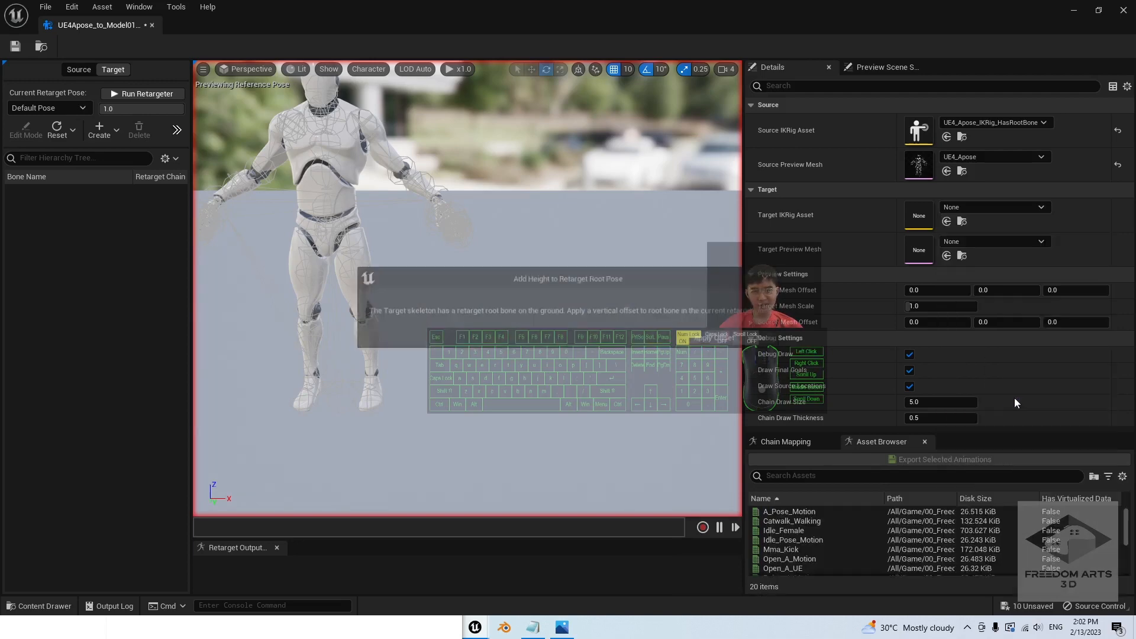
left_click(765, 339)
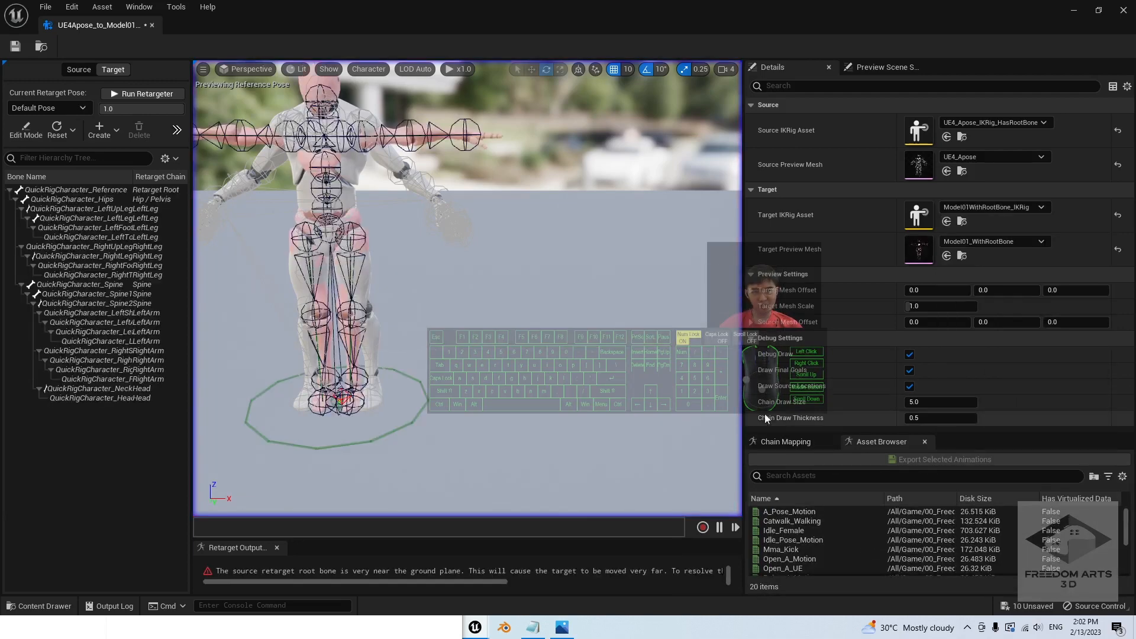
Step: Set the viewport's bone draw size to 1 for the previewed skeleton
scroll(425, 276, "up", 2)
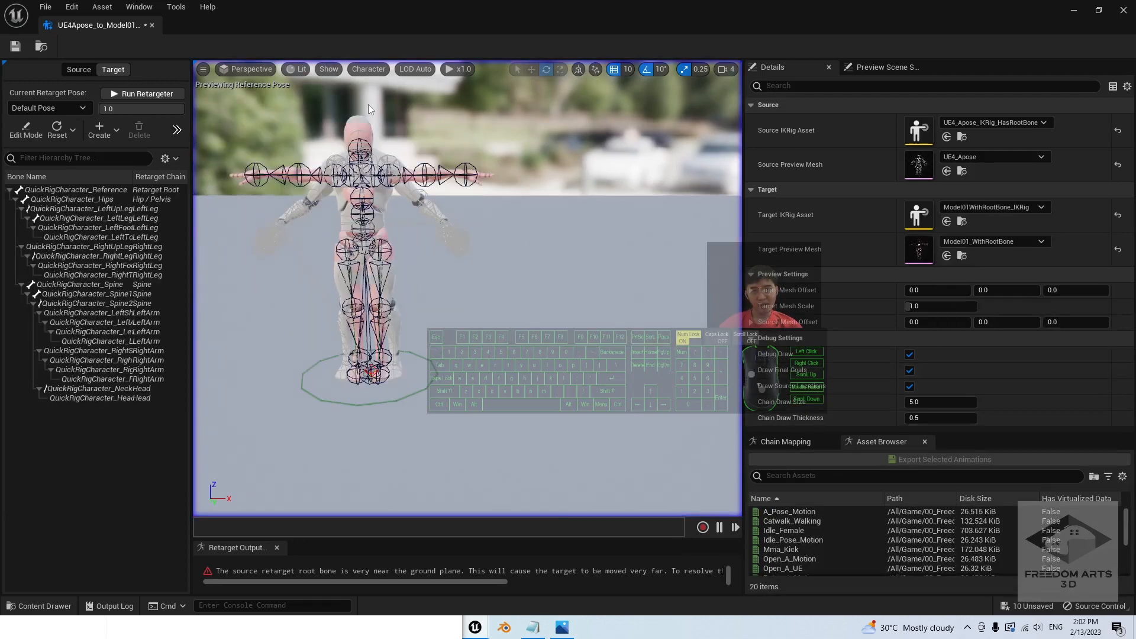
scroll(368, 170, "up", 2)
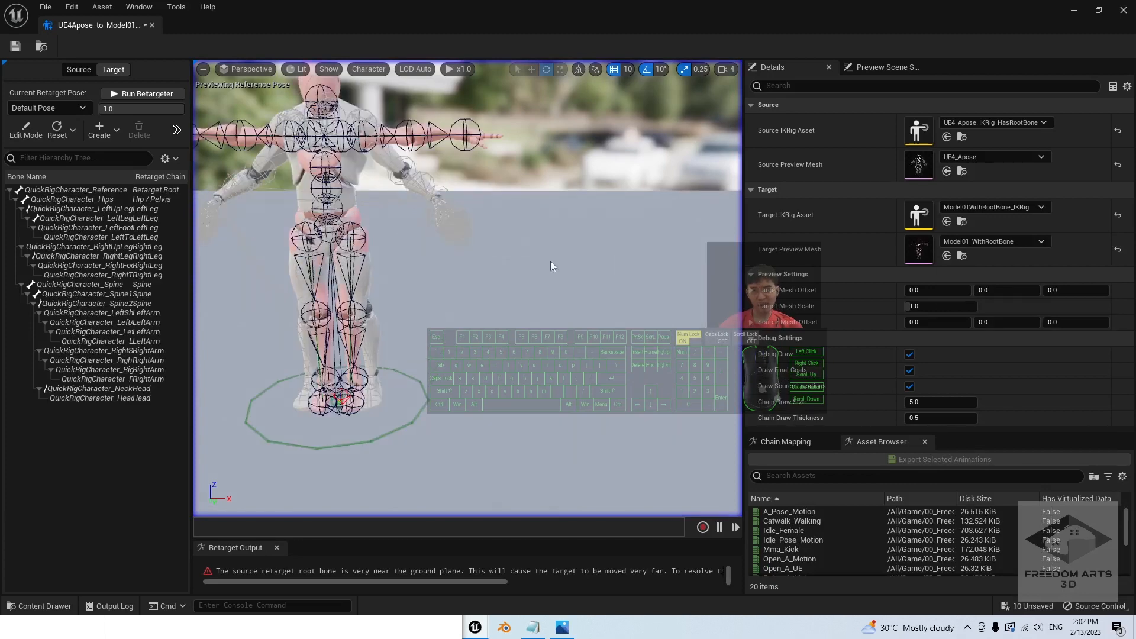
left_click(371, 70)
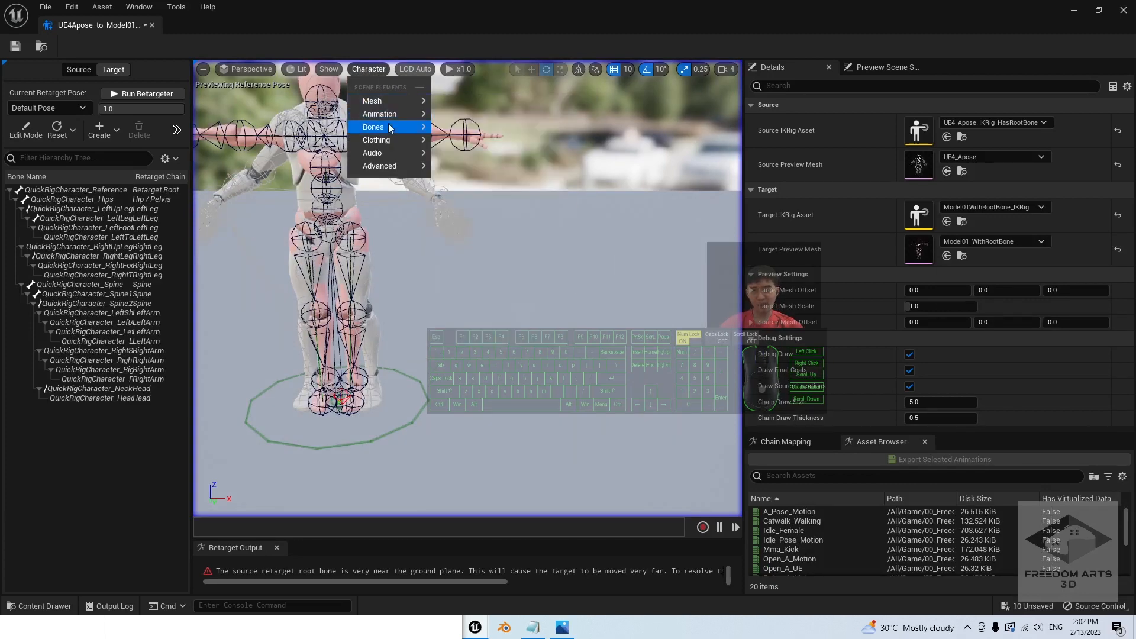
mouse_move(379, 127)
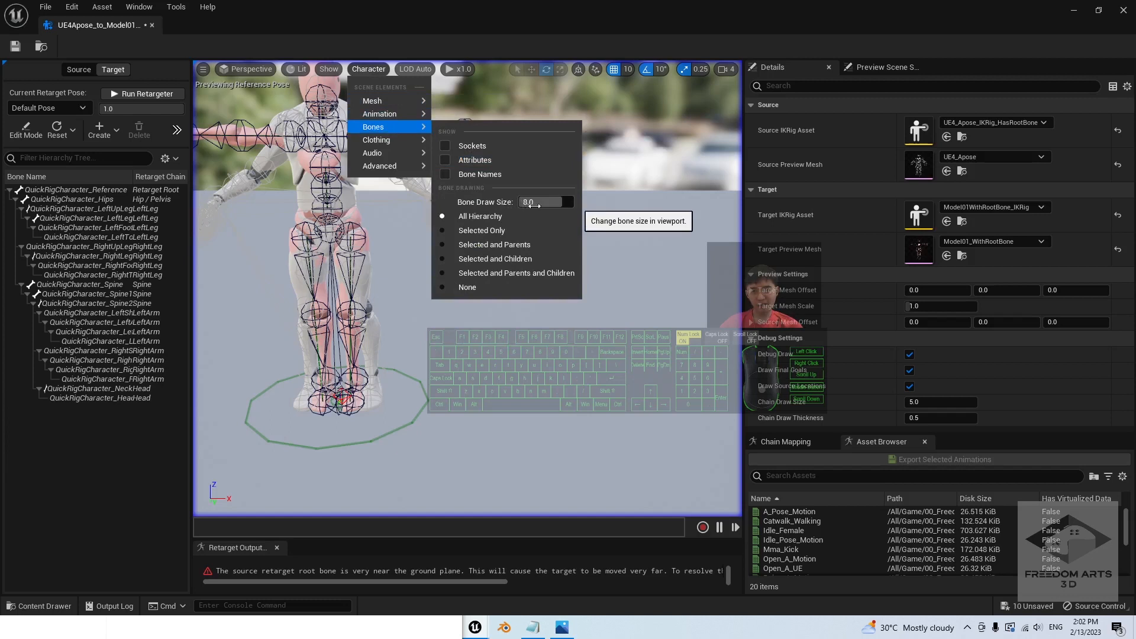
left_click(533, 202)
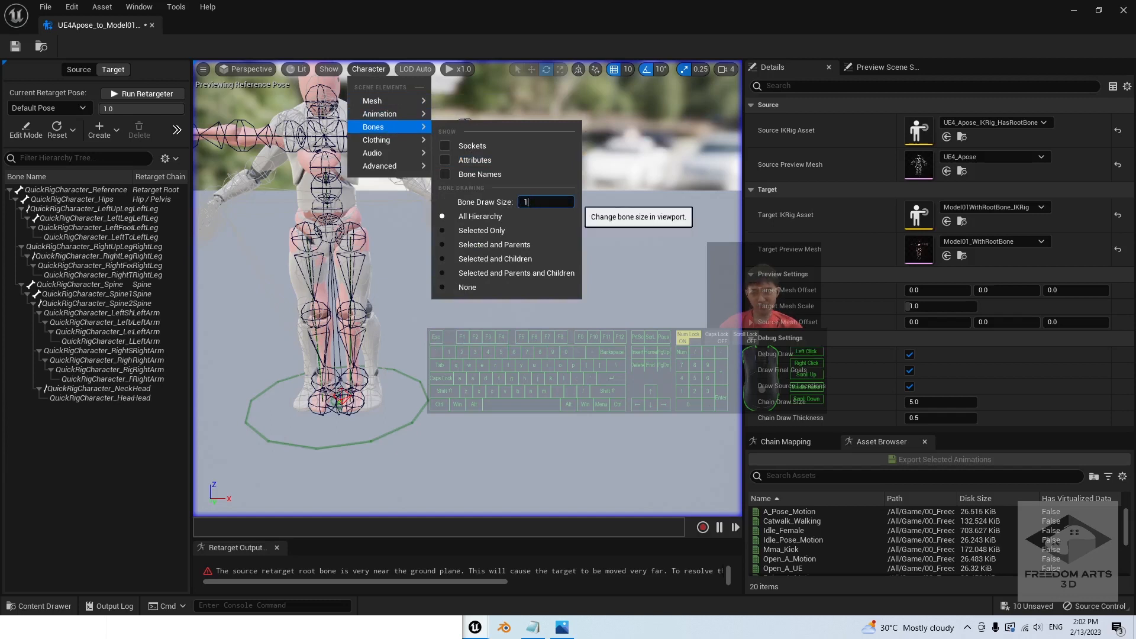
key("Return")
left_click(395, 272)
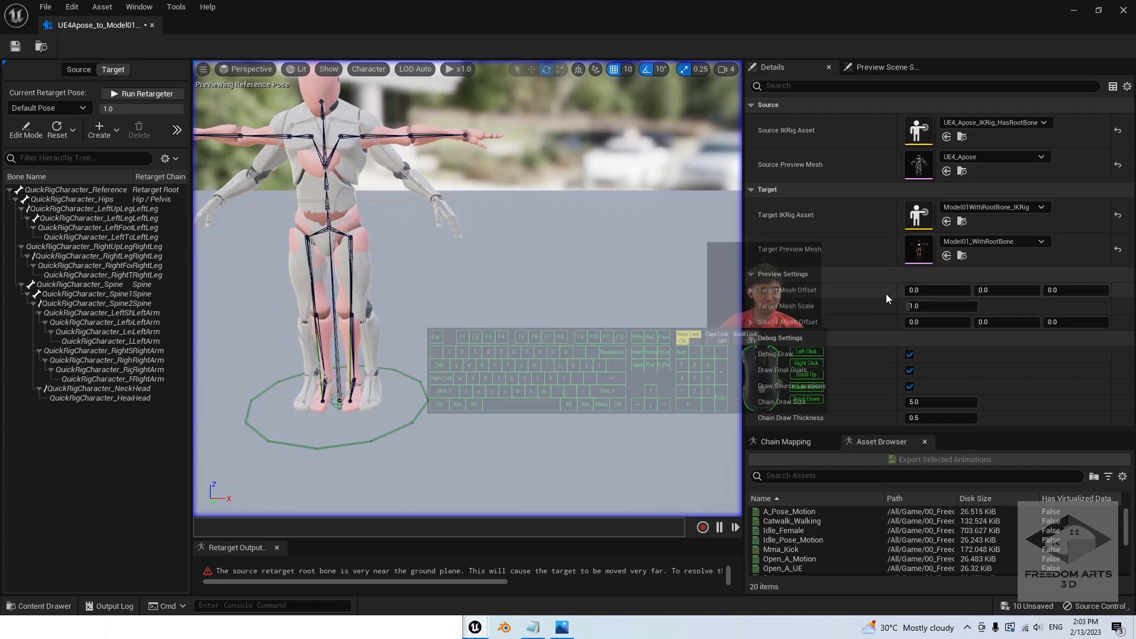
Step: Set the target mesh's X offset to 150 so the two characters stand side by side
left_click(935, 290)
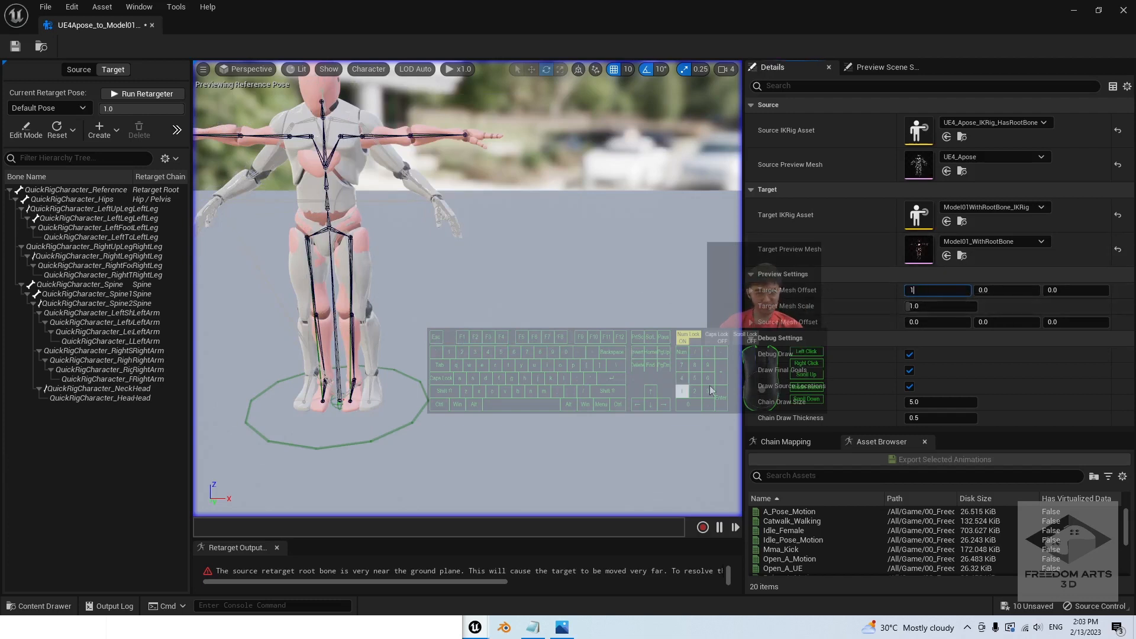
key("Return")
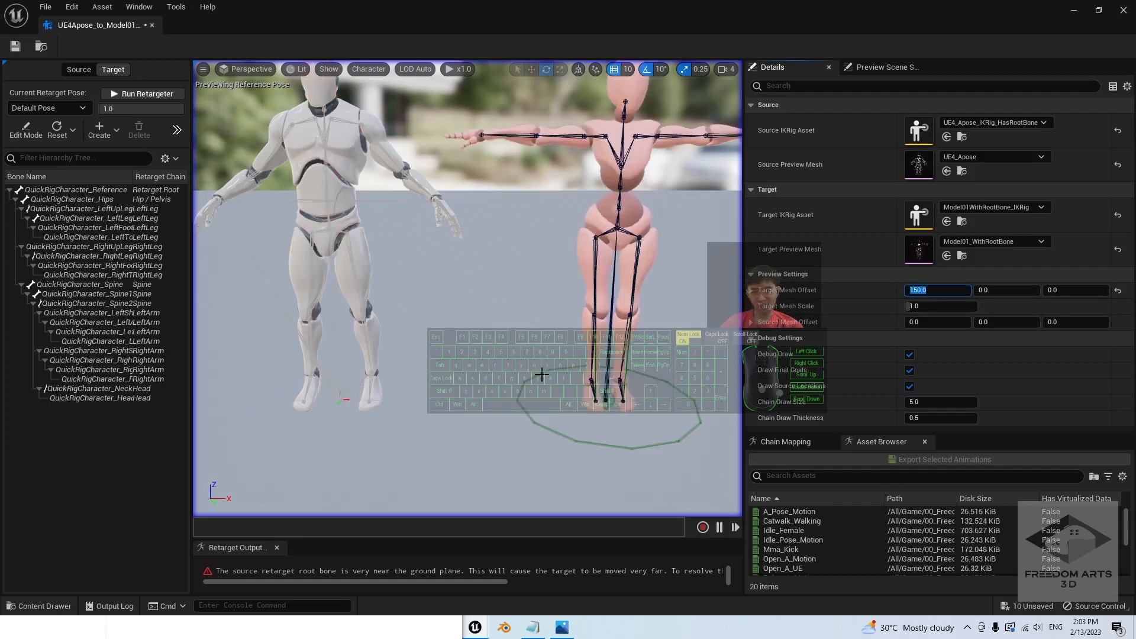
scroll(541, 375, "down", 5)
mouse_move(523, 294)
left_mouse_down("alt")
mouse_move(485, 301)
mouse_move(539, 299)
mouse_move(523, 293)
mouse_move(540, 286)
left_mouse_up("alt")
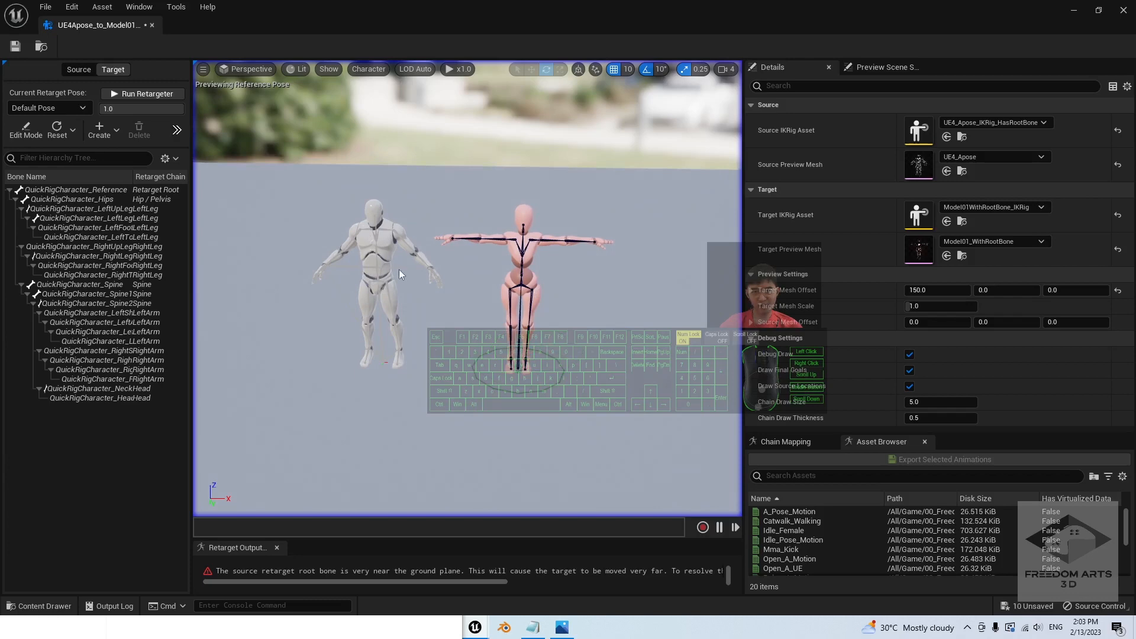
scroll(355, 286, "up", 4)
mouse_move(394, 297)
left_mouse_down("alt")
mouse_move(414, 283)
mouse_move(378, 278)
mouse_move(394, 297)
left_mouse_up("alt")
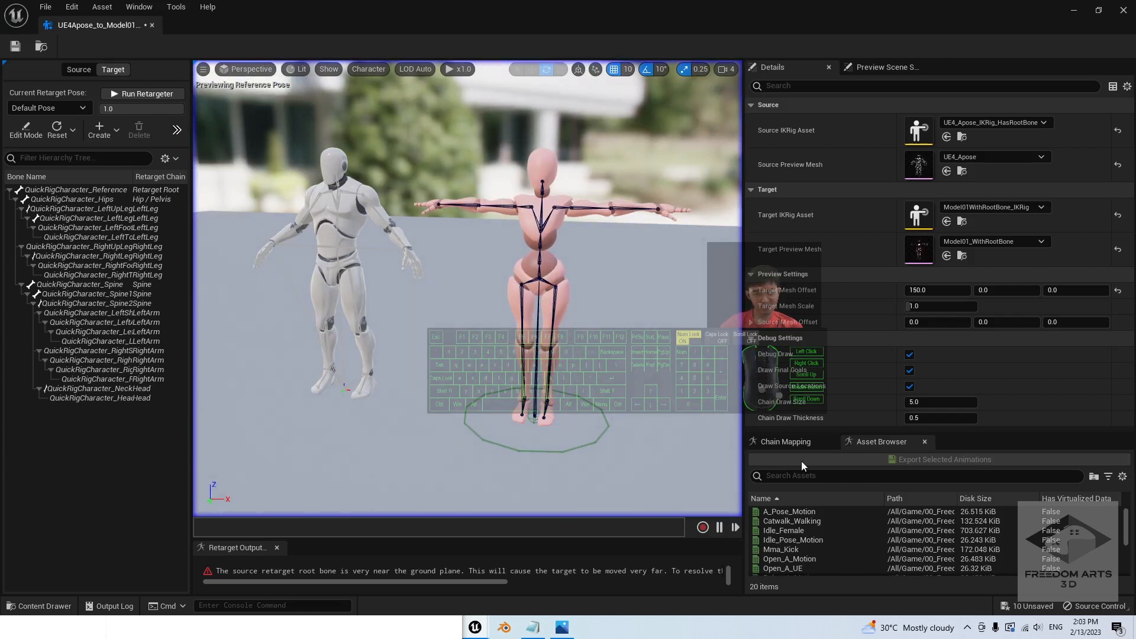
Step: Review the chain mapping, checking the source chain assigned to each target chain from Root through Head
left_click(785, 441)
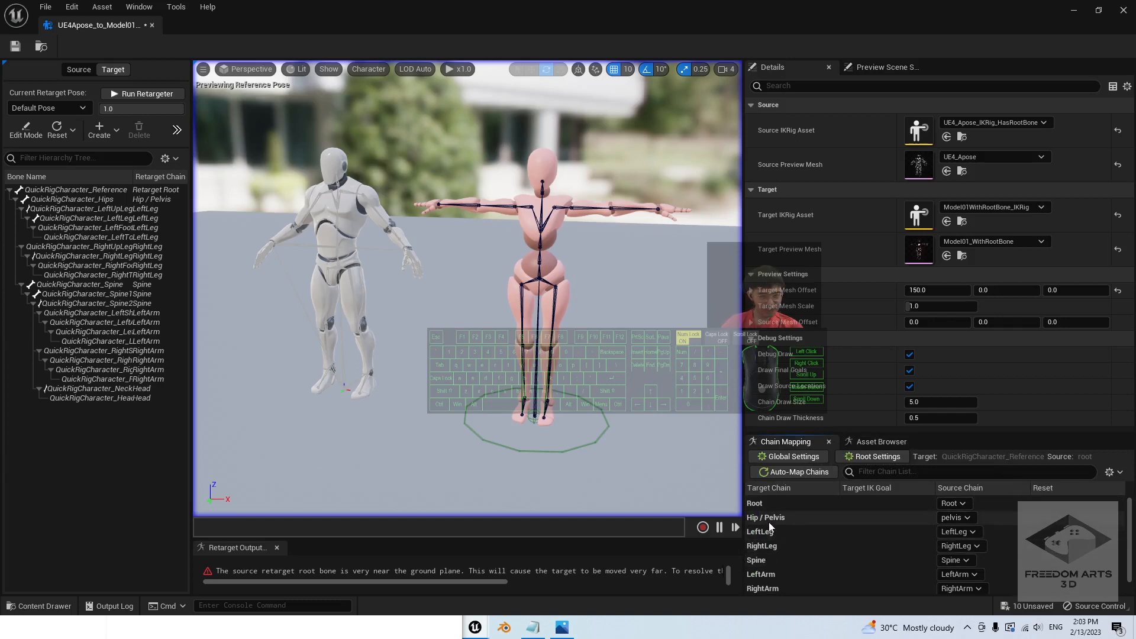
left_click(968, 519)
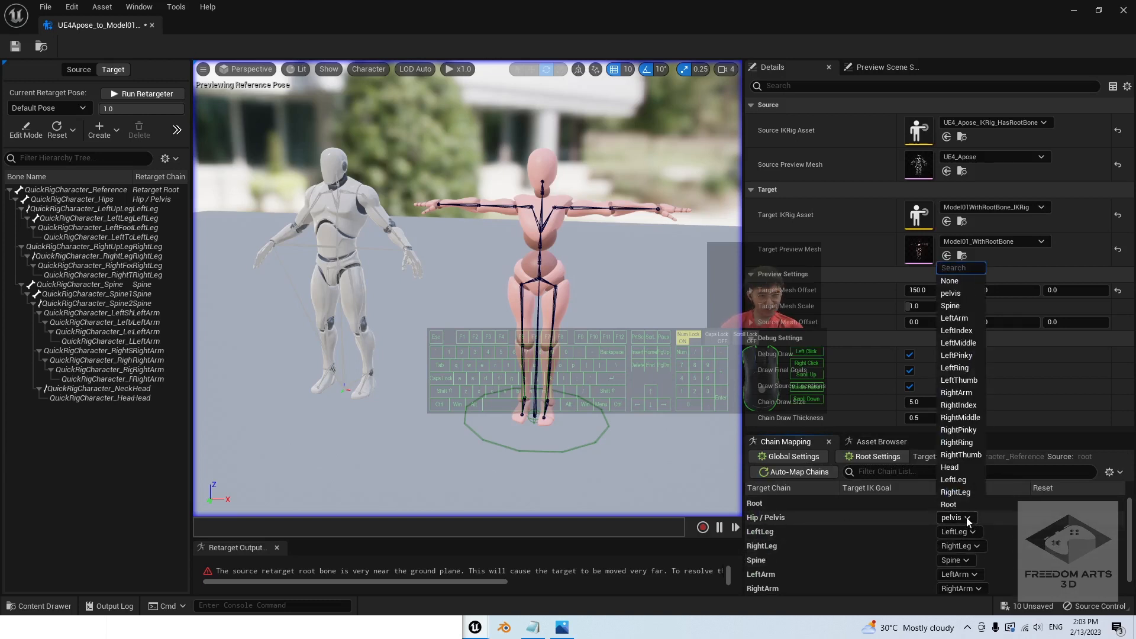
left_click(967, 519)
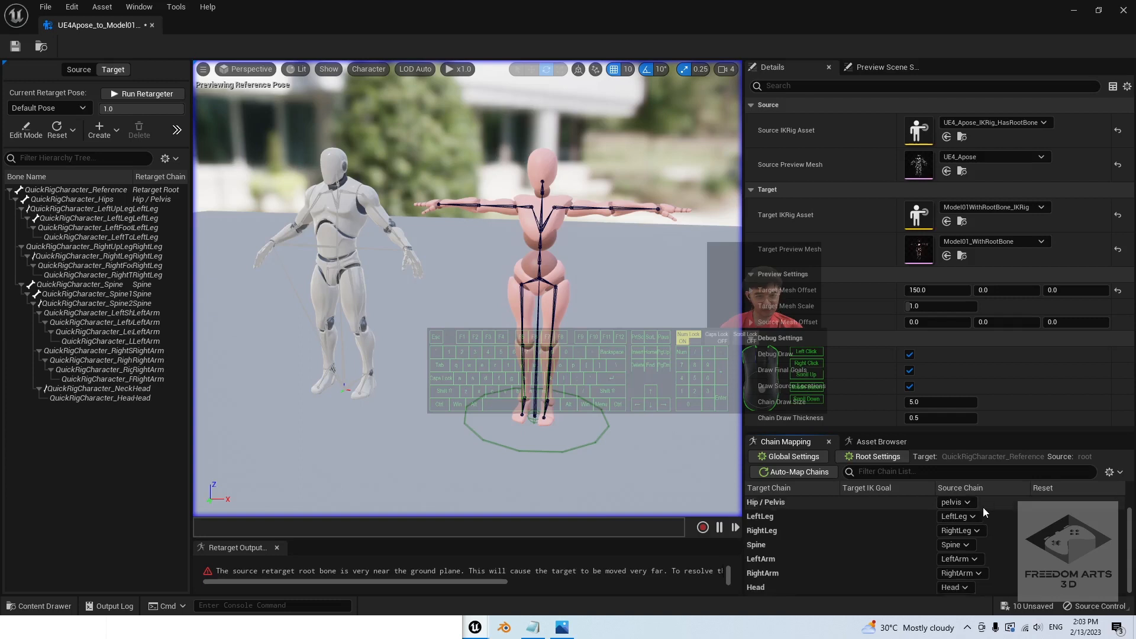
scroll(982, 507, "down", 1)
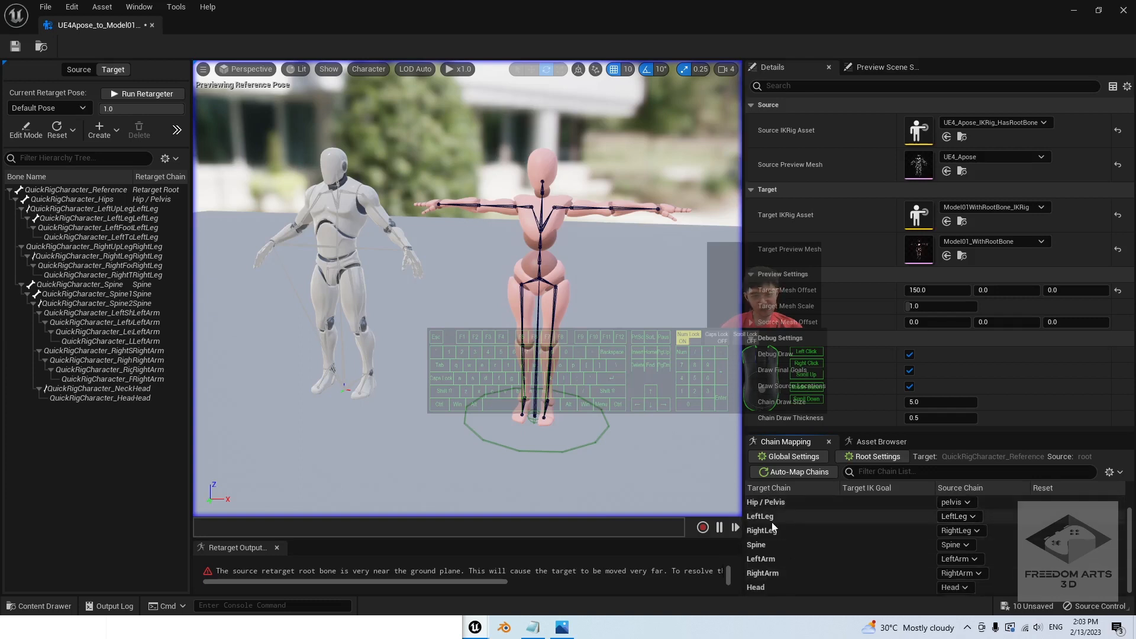
scroll(783, 520, "up", 1)
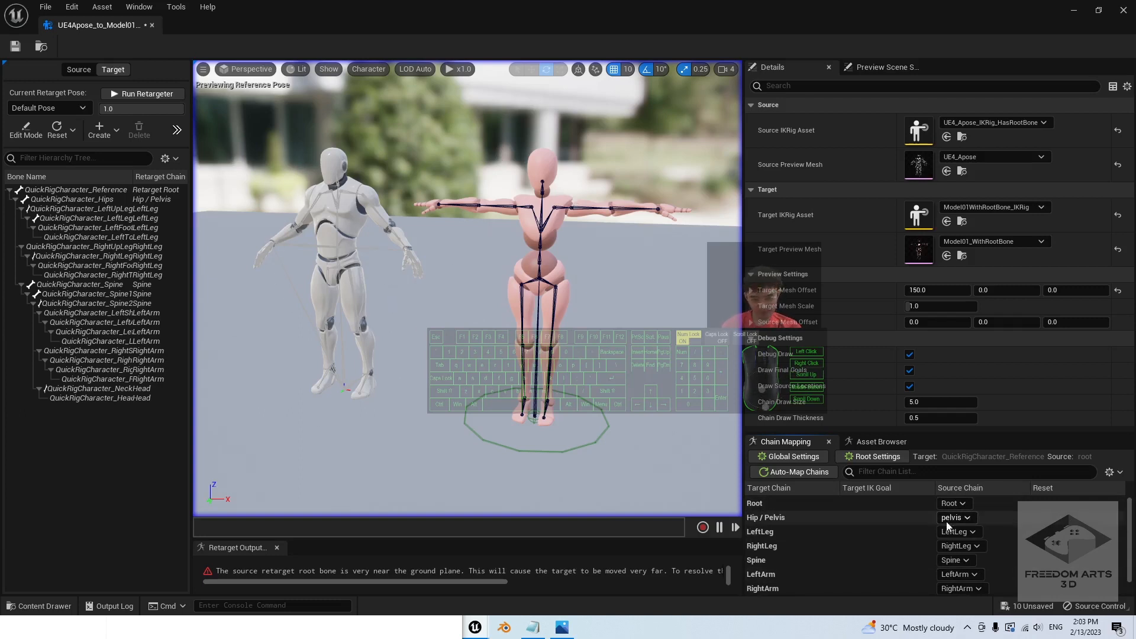
scroll(1131, 564, "down", 1)
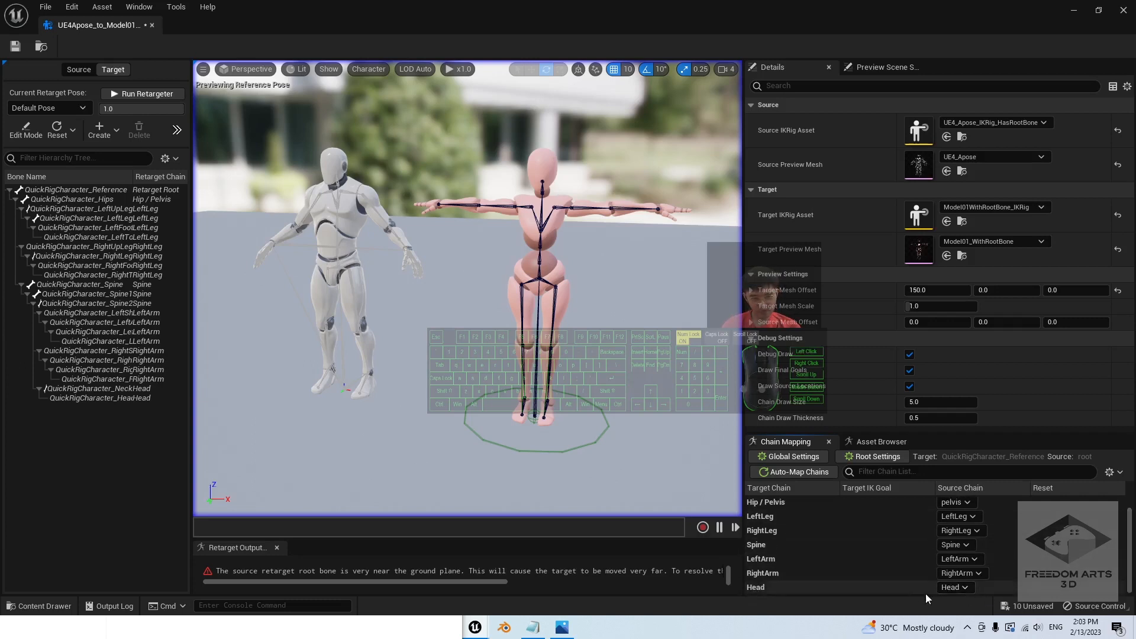
scroll(1080, 566, "up", 1)
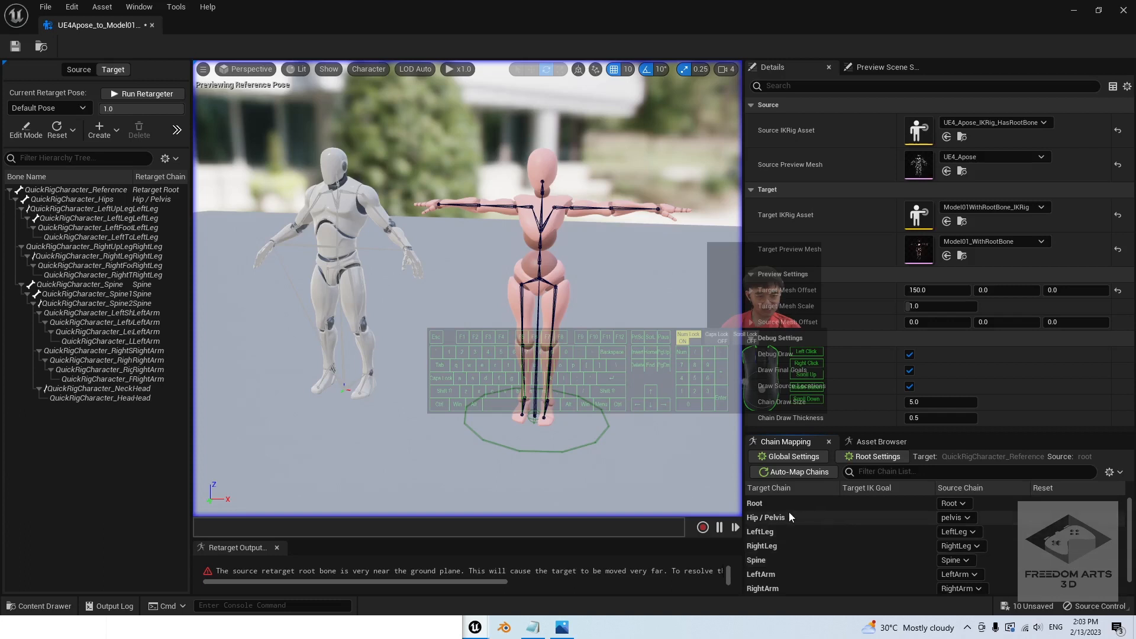
Step: Set the FK translation mode of the Root chain to Absolute
left_click(775, 504)
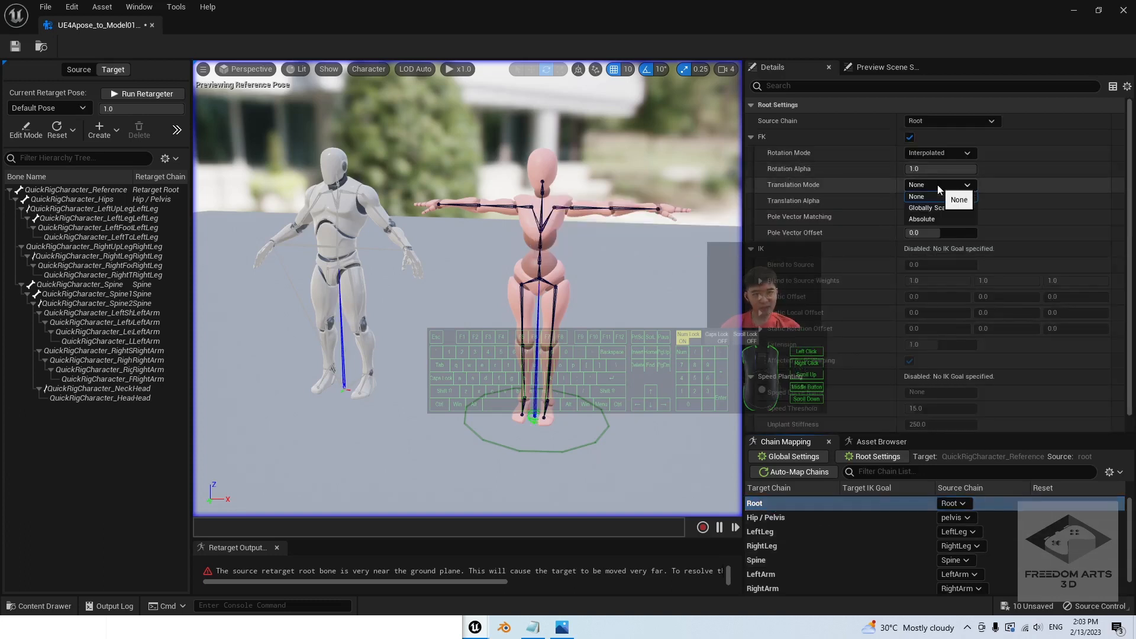
left_click(937, 185)
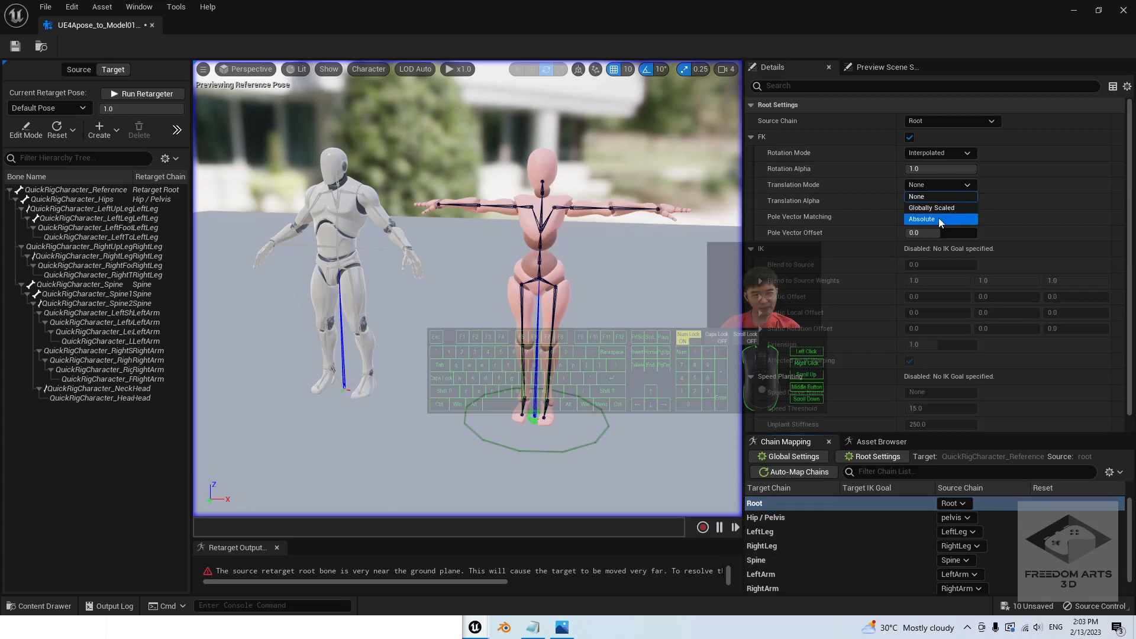
left_click(940, 219)
Step: Set the FK translation mode of the Hip / Pelvis chain to Absolute and save the retargeter
left_click(772, 517)
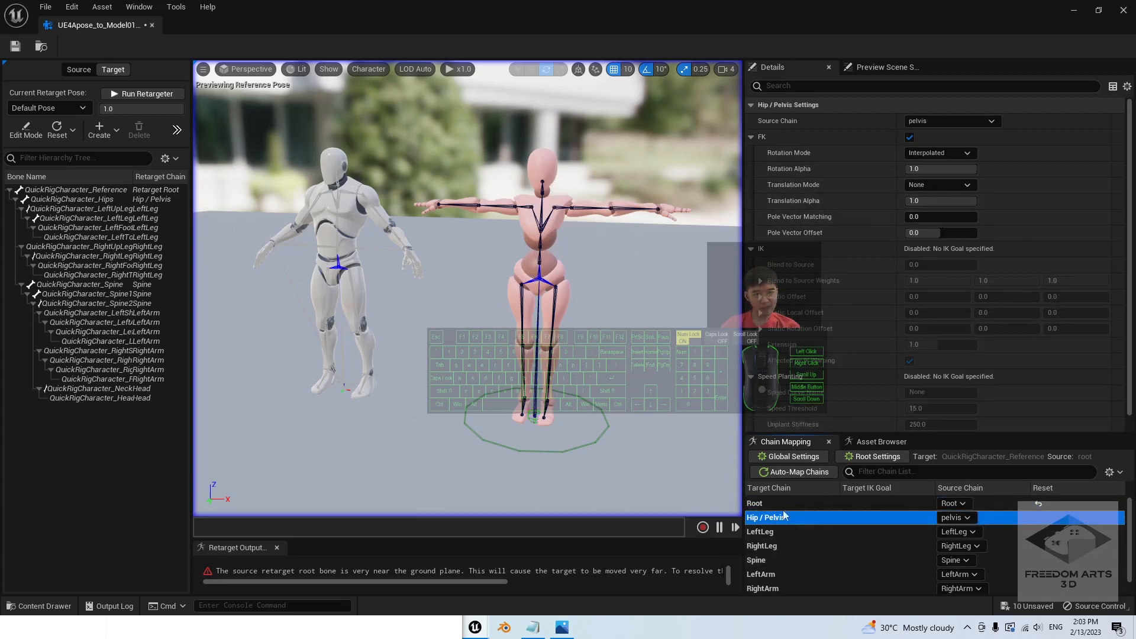
left_click(938, 185)
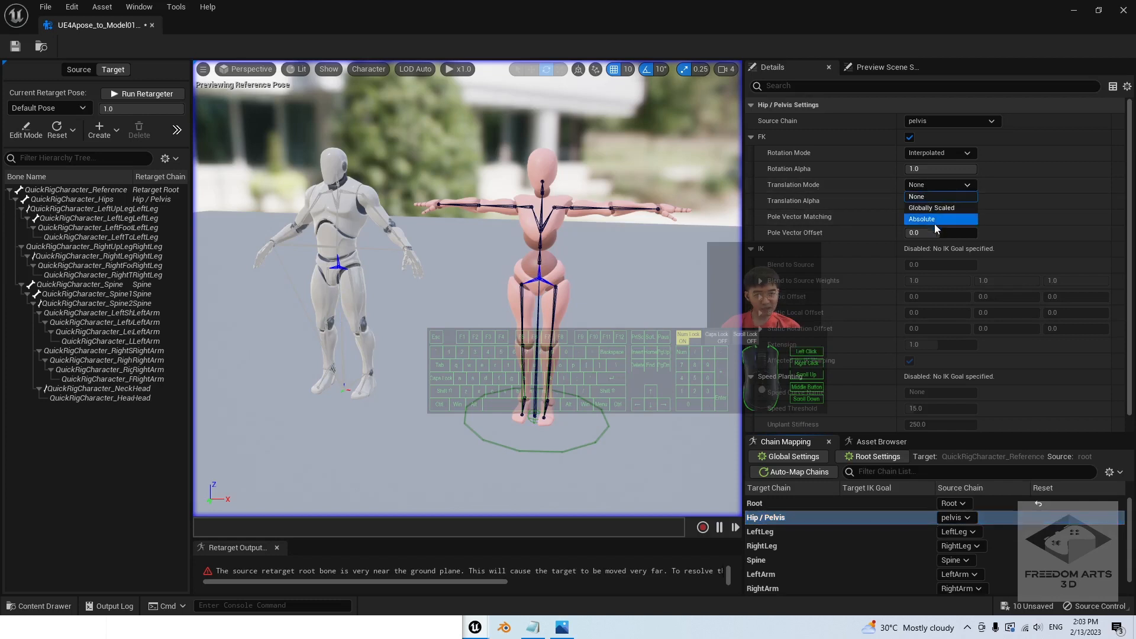
left_click(928, 220)
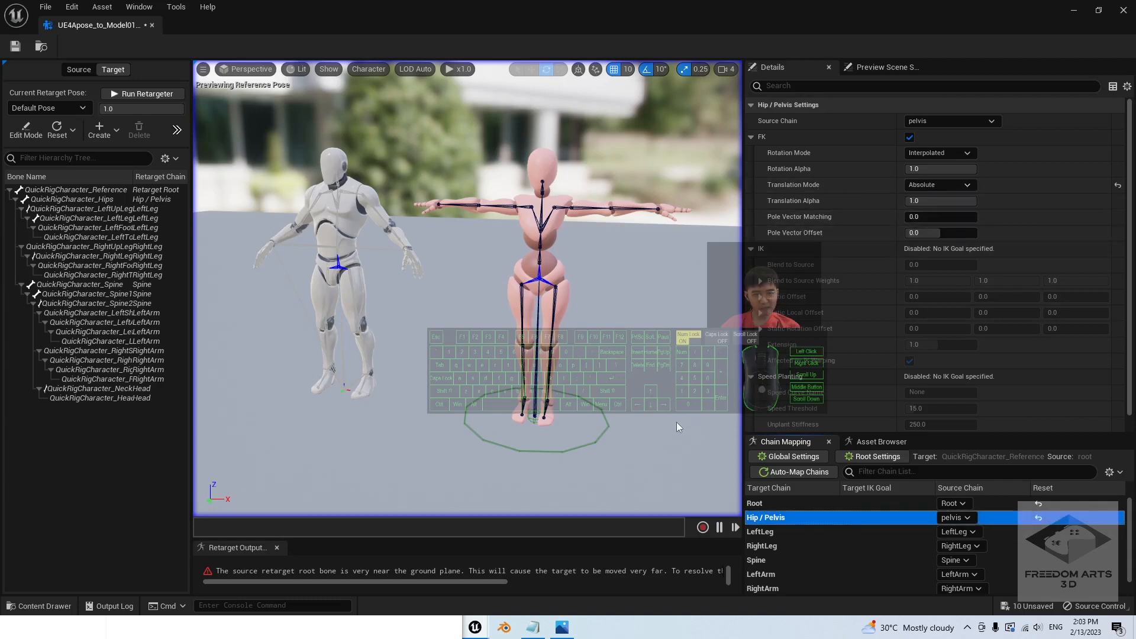
left_click(15, 46)
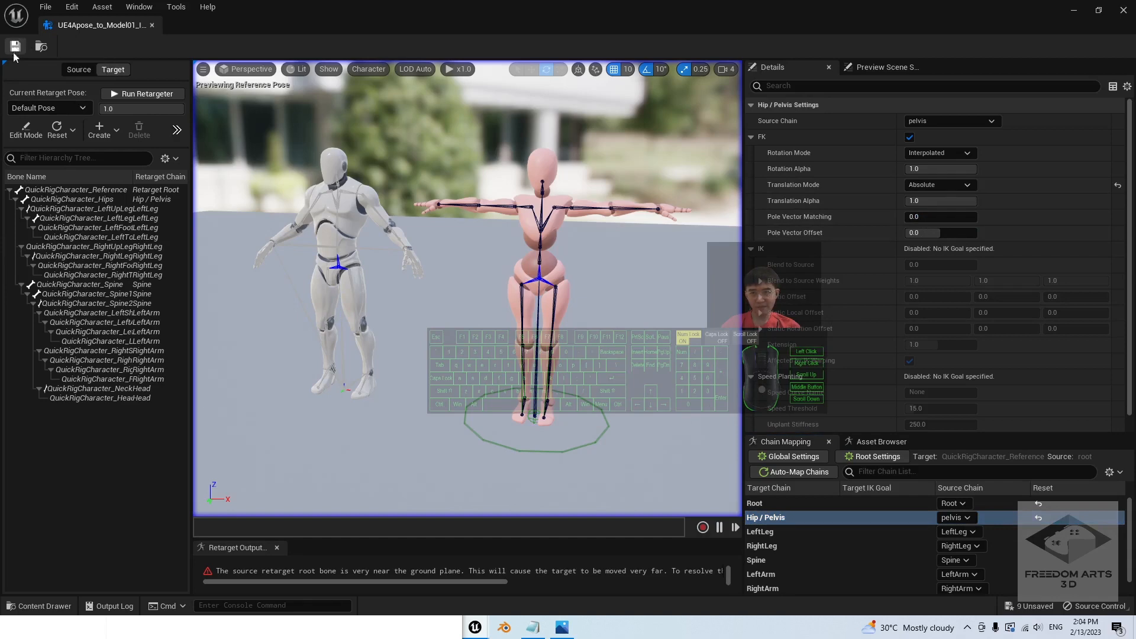
Step: Preview the Mma_Kick animation on both characters from several angles, then return playback to the first frame
left_click(873, 443)
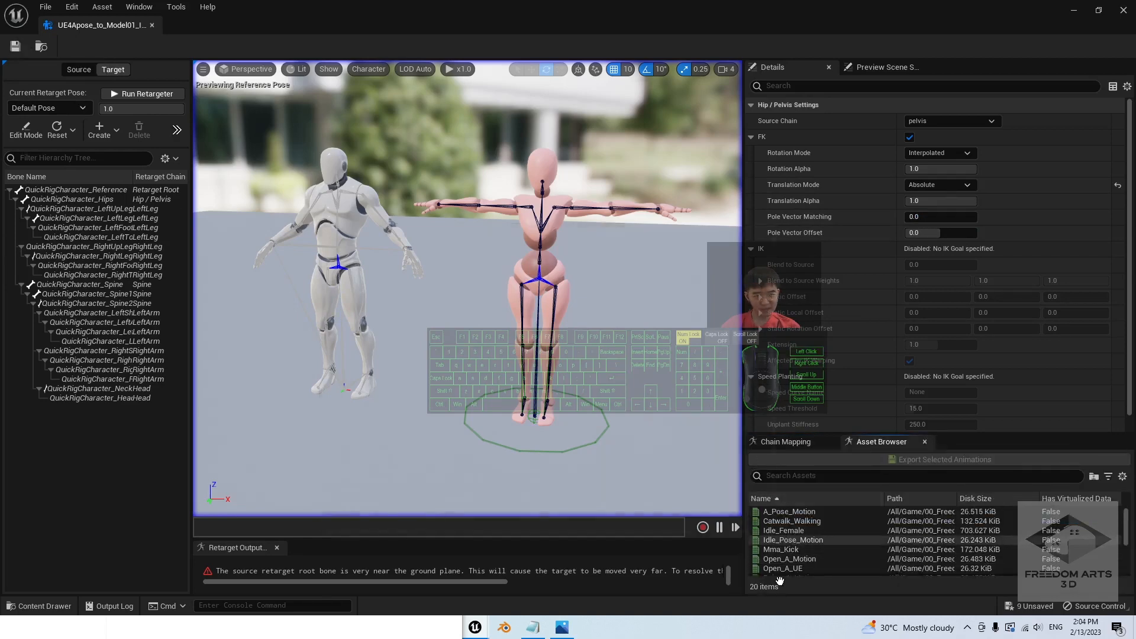
left_click(789, 549)
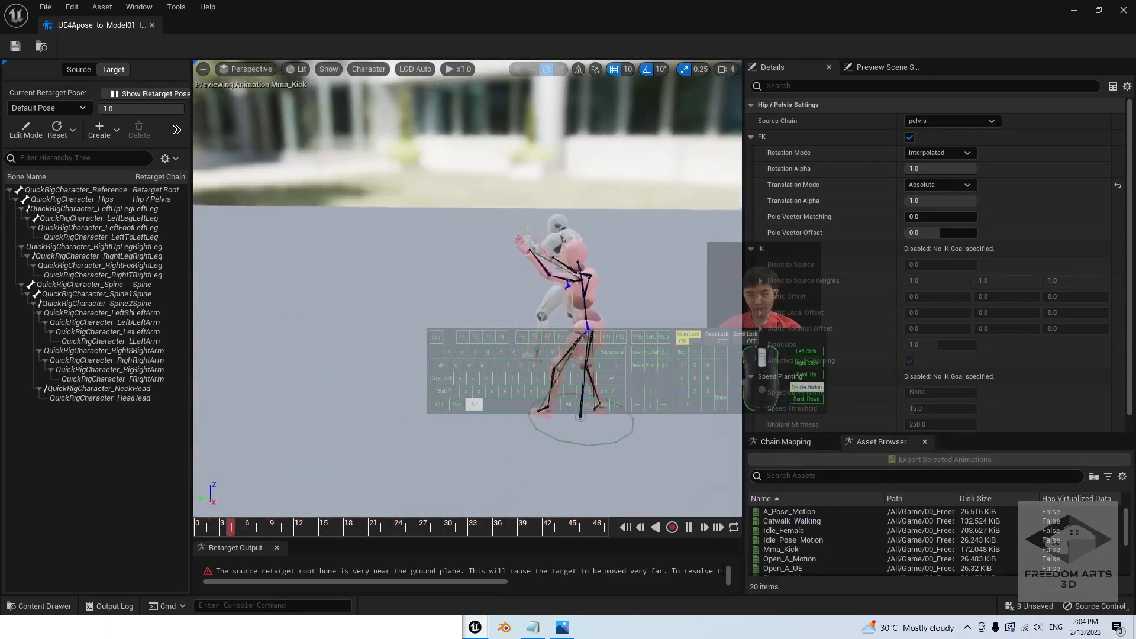
left_click_drag(468, 289, 556, 289, "alt")
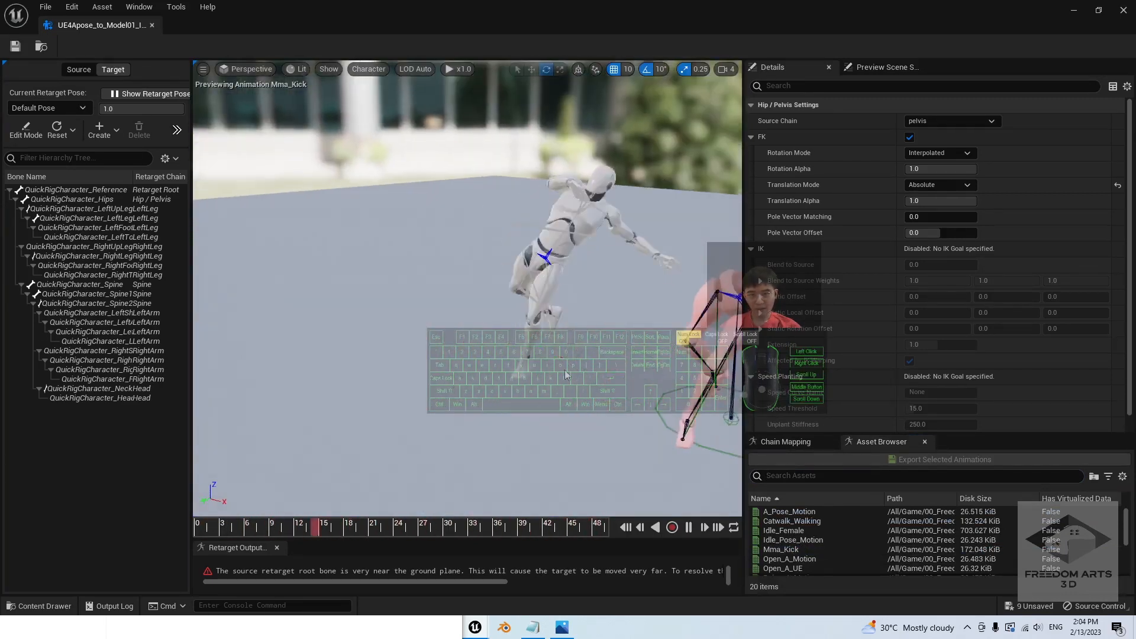
left_click_drag(467, 289, 609, 289, "alt")
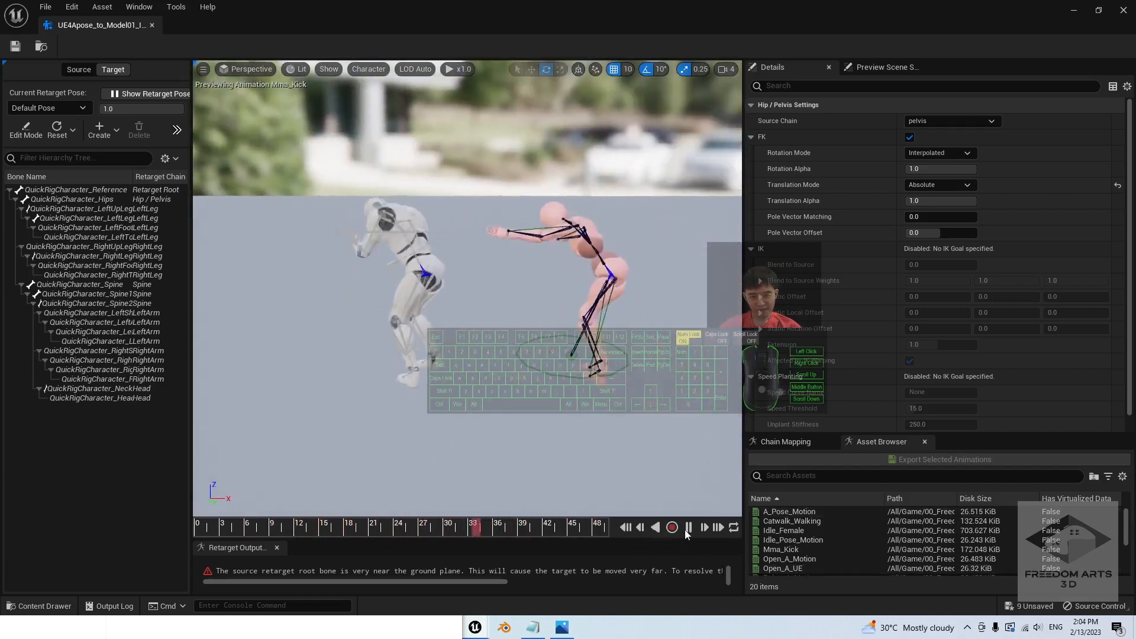
left_click(626, 531)
Step: Preview the SampleDance animation twice on both characters, resetting playback to the first frame after each run
scroll(829, 549, "down", 2)
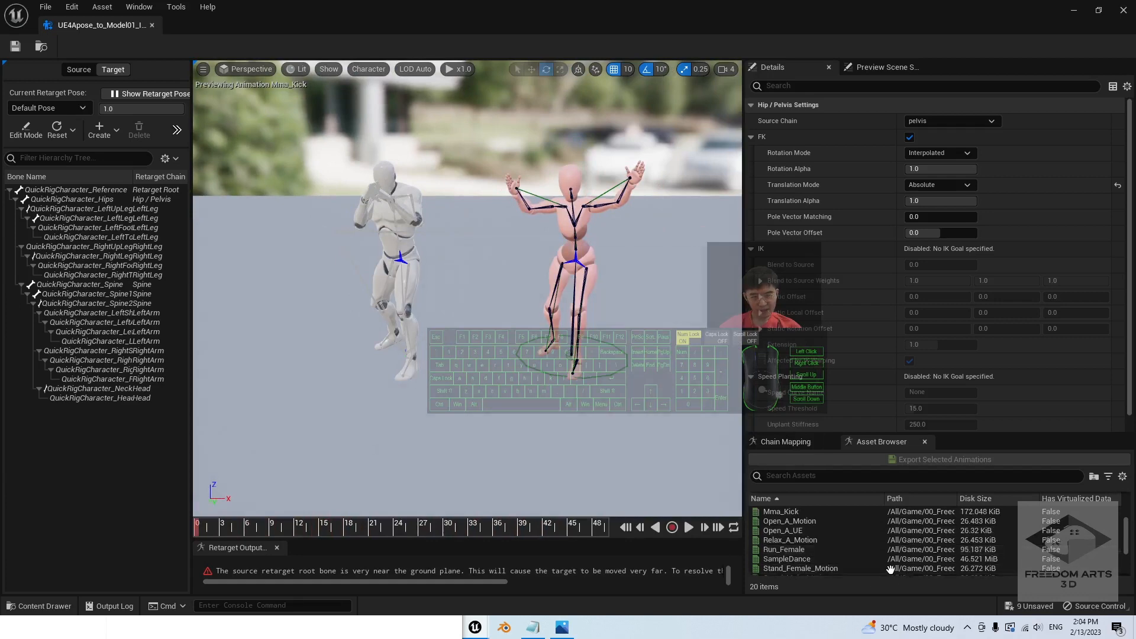
scroll(876, 540, "up", 1)
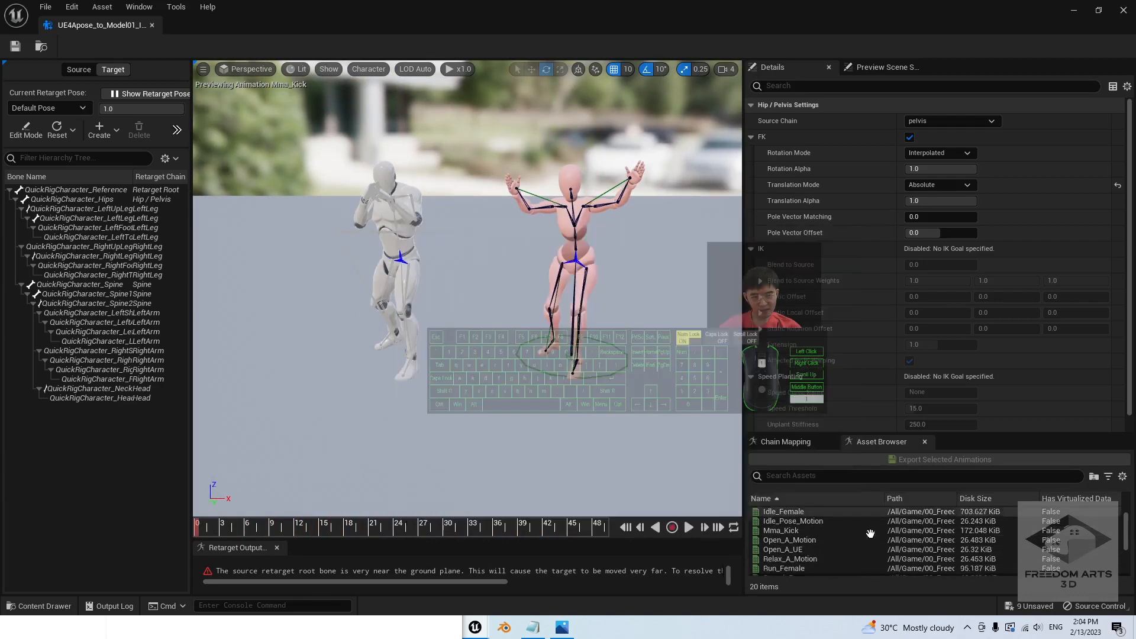
scroll(879, 540, "down", 1)
left_click(786, 559)
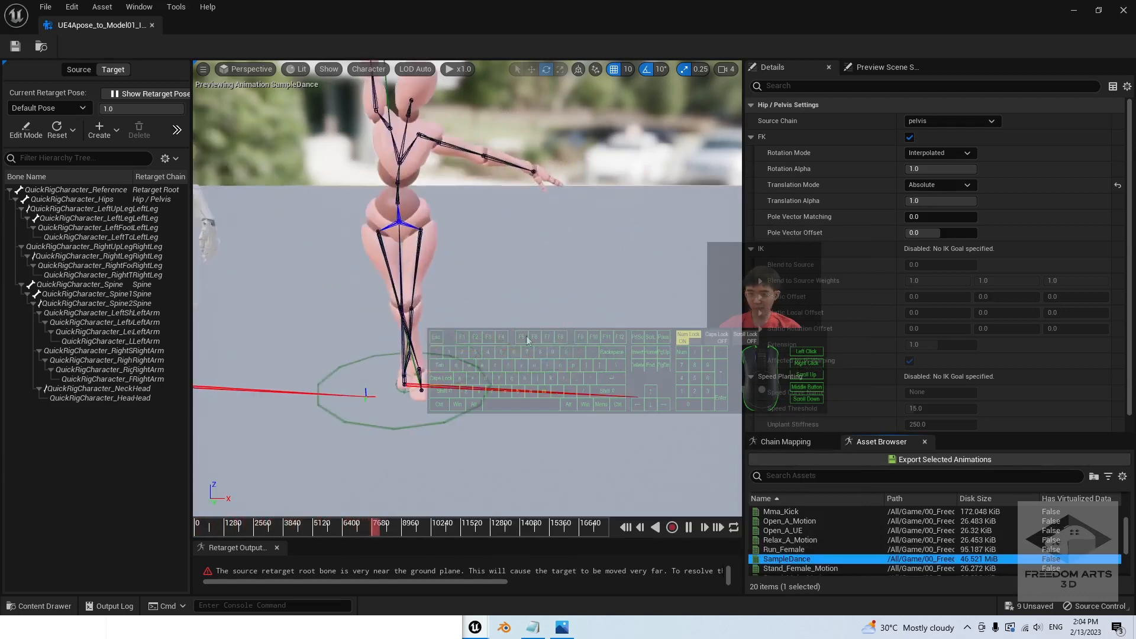
left_click_drag(356, 373, 301, 374, "alt")
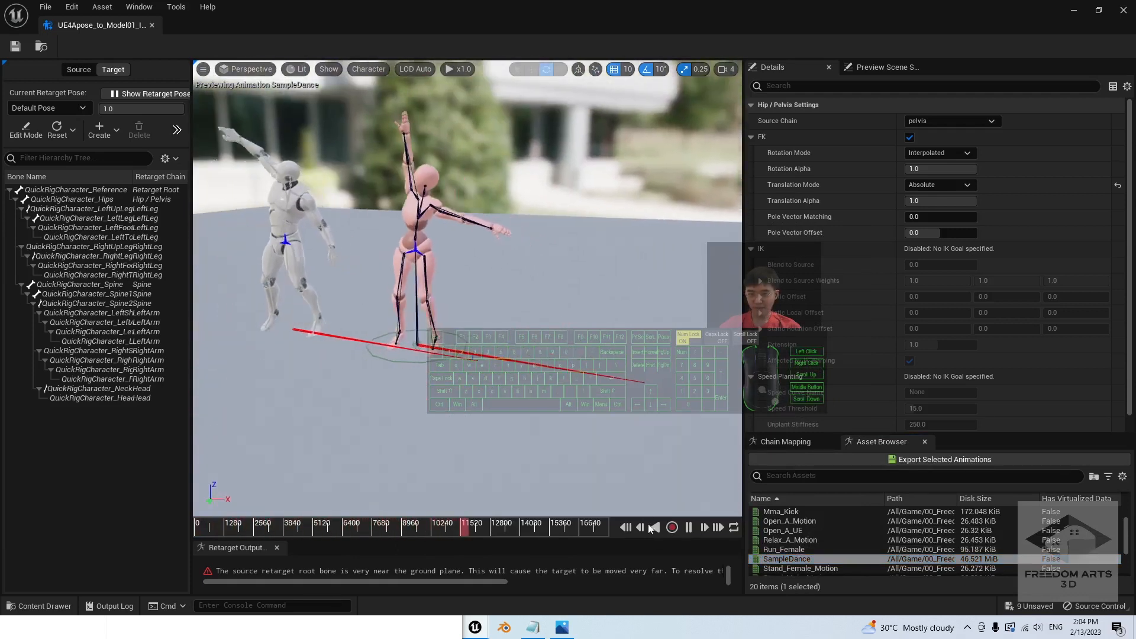
left_click(688, 527)
left_click(626, 527)
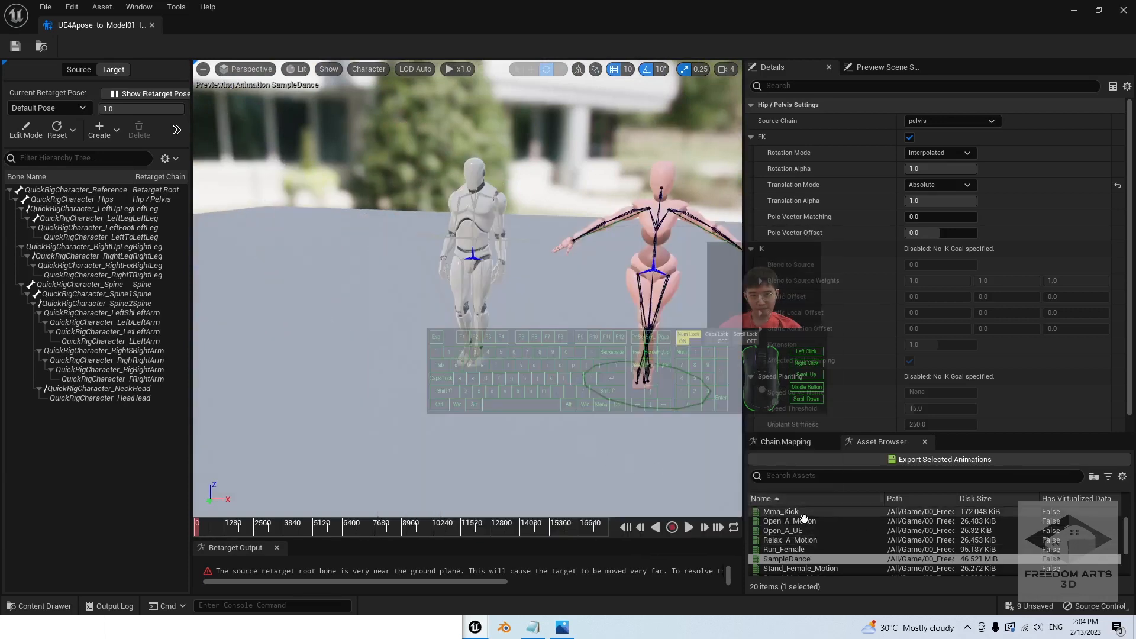
left_click(904, 561)
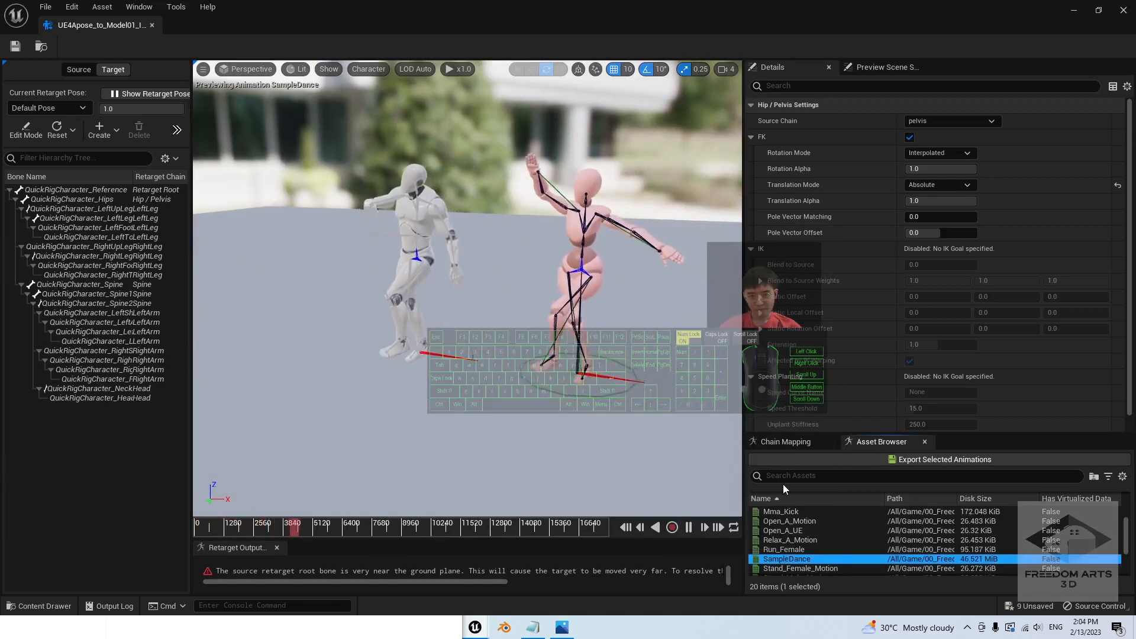
left_click(626, 528)
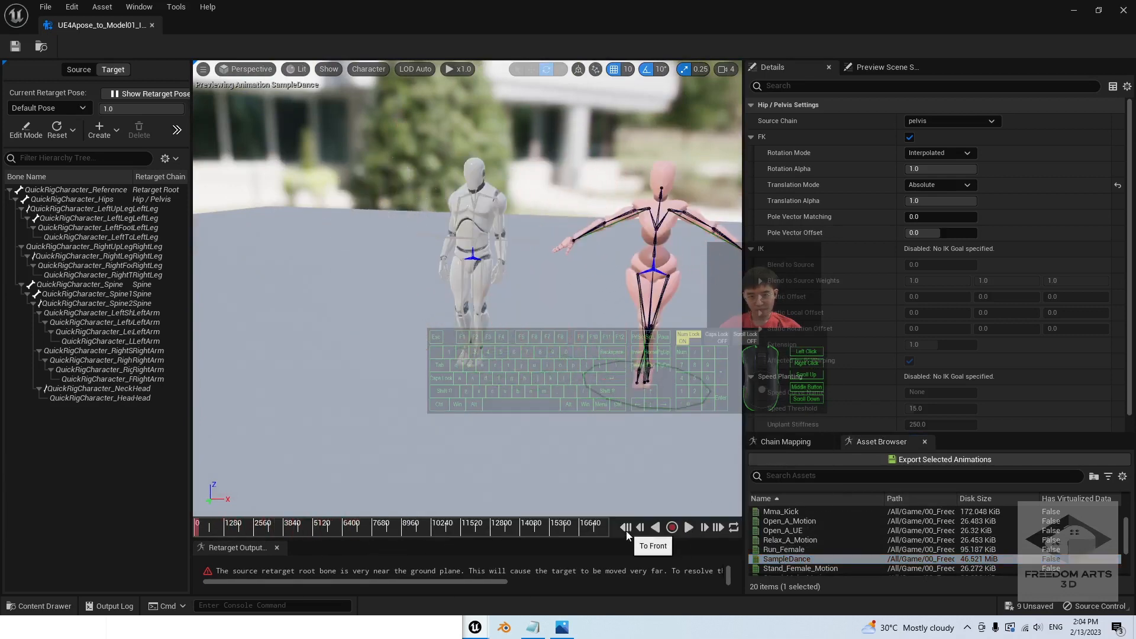
Step: Export the 13 retargeted animations from A_Pose_Motion through T_Pose into the Content folder
scroll(786, 535, "up", 3)
left_click(786, 520)
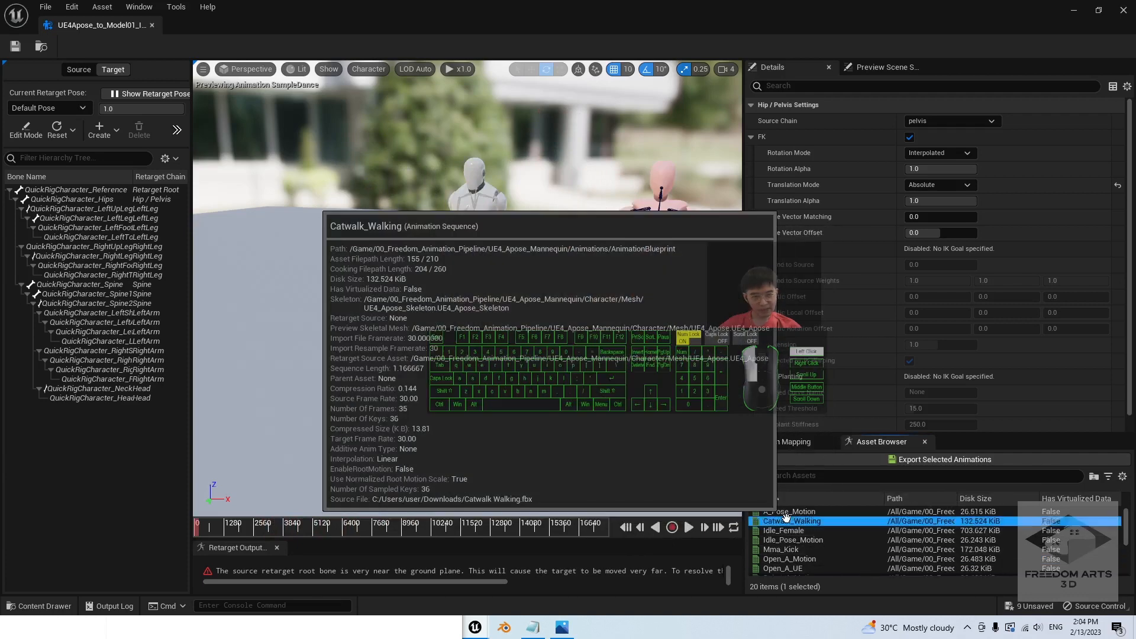
scroll(837, 528, "down", 3)
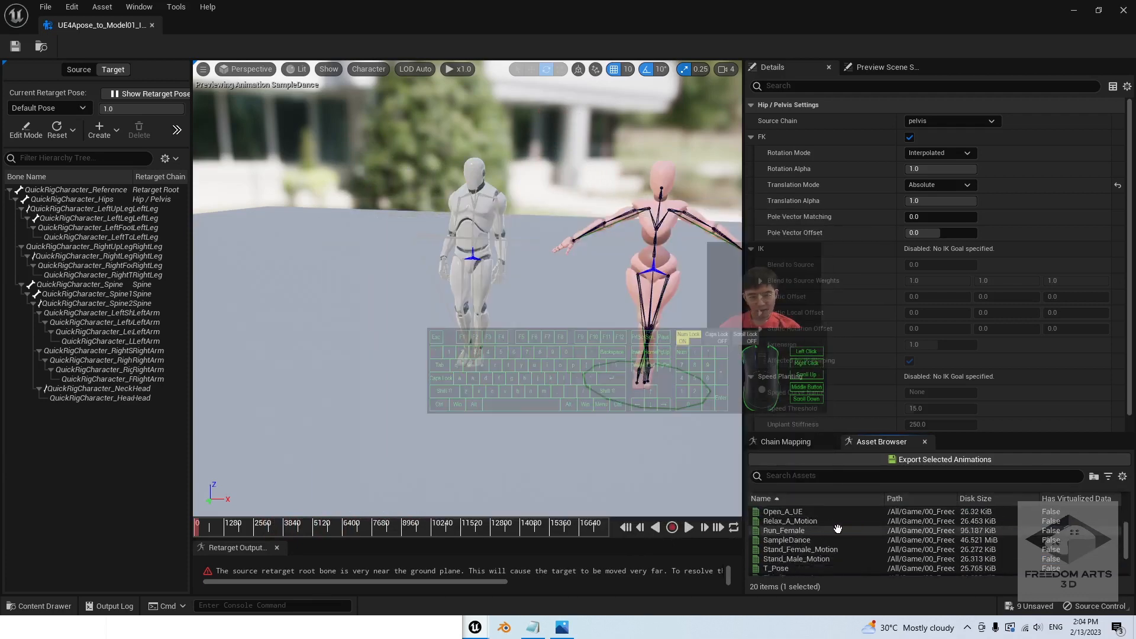
scroll(837, 528, "down", 2)
left_click(880, 530, "shift")
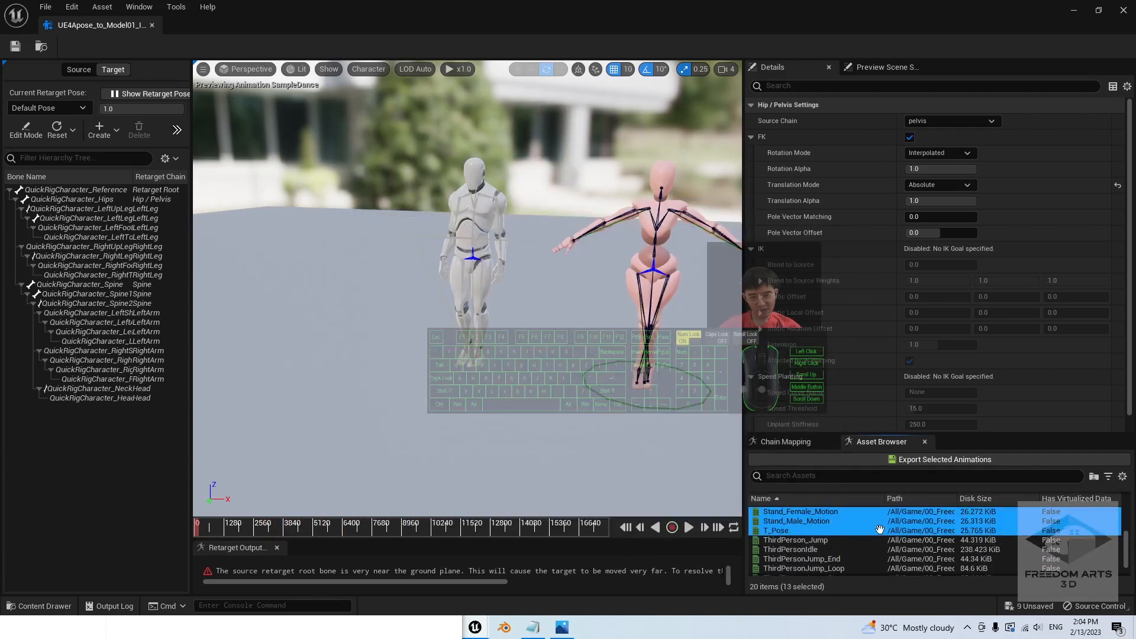
scroll(847, 526, "down", 1)
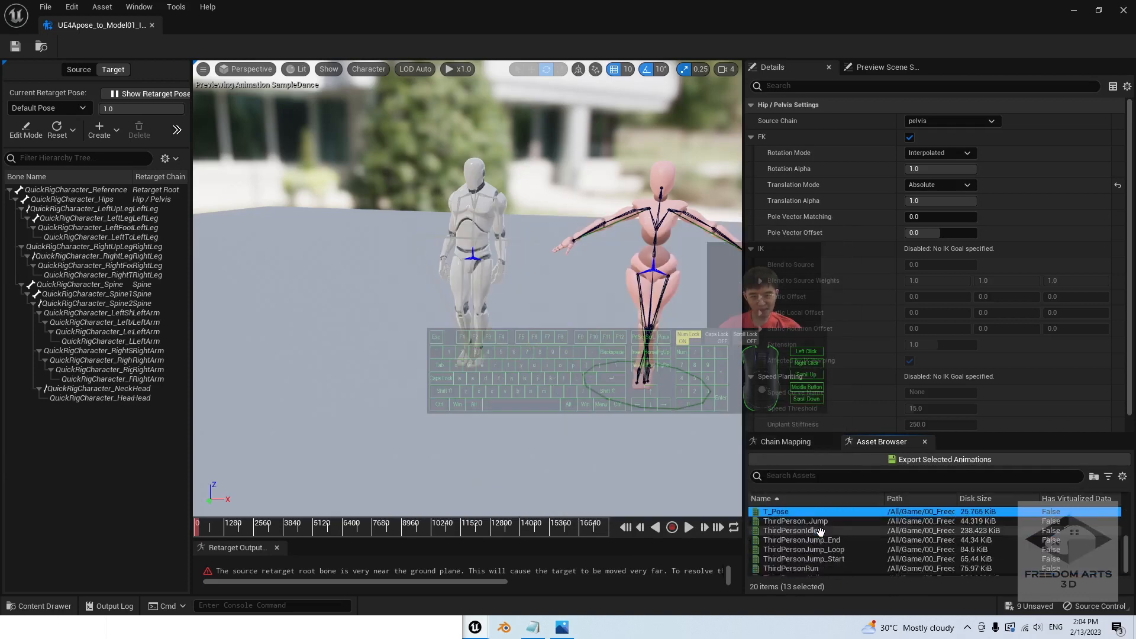
scroll(820, 531, "up", 3)
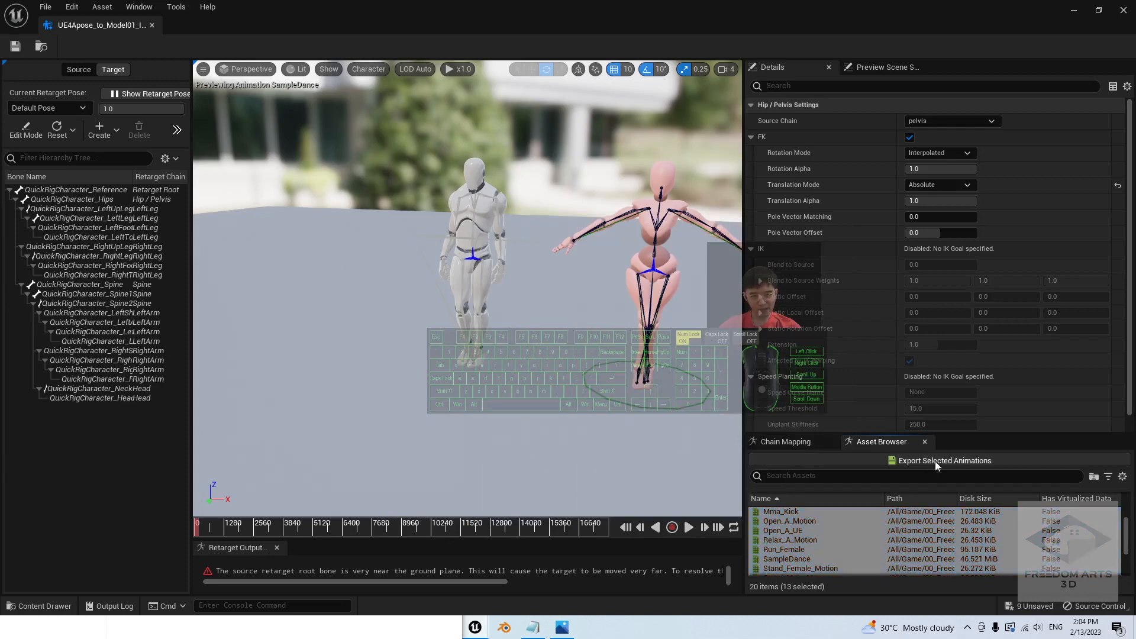
left_click(935, 460)
left_click(569, 485)
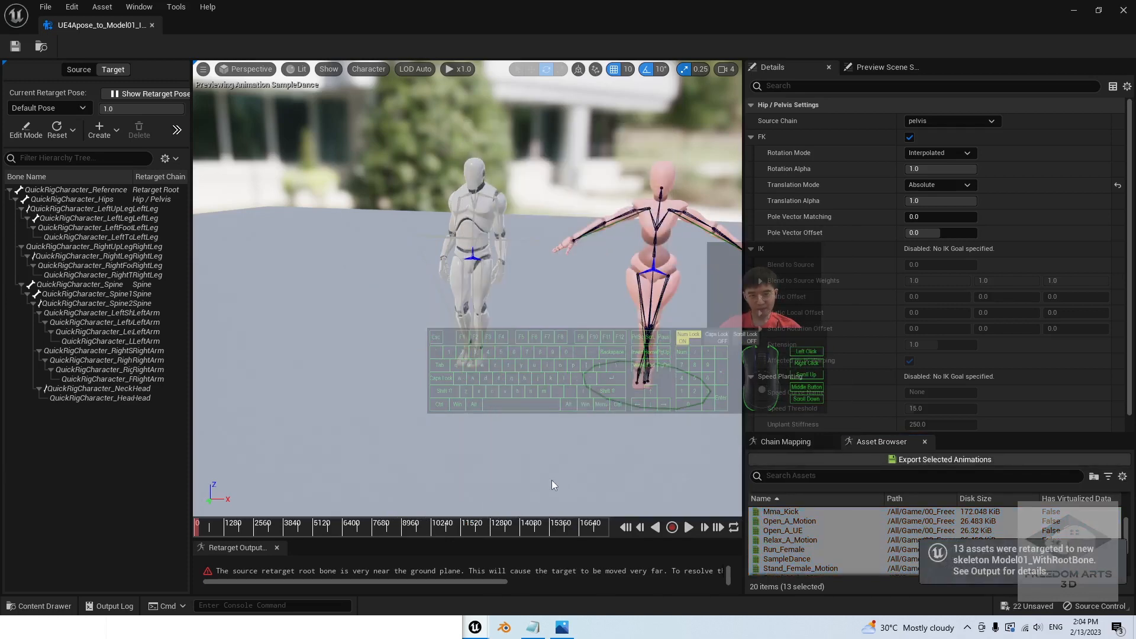
Step: Close the retargeter, examine the exported animations in the Content folder and open Run_Female to check its motion
scroll(886, 533, "down", 3)
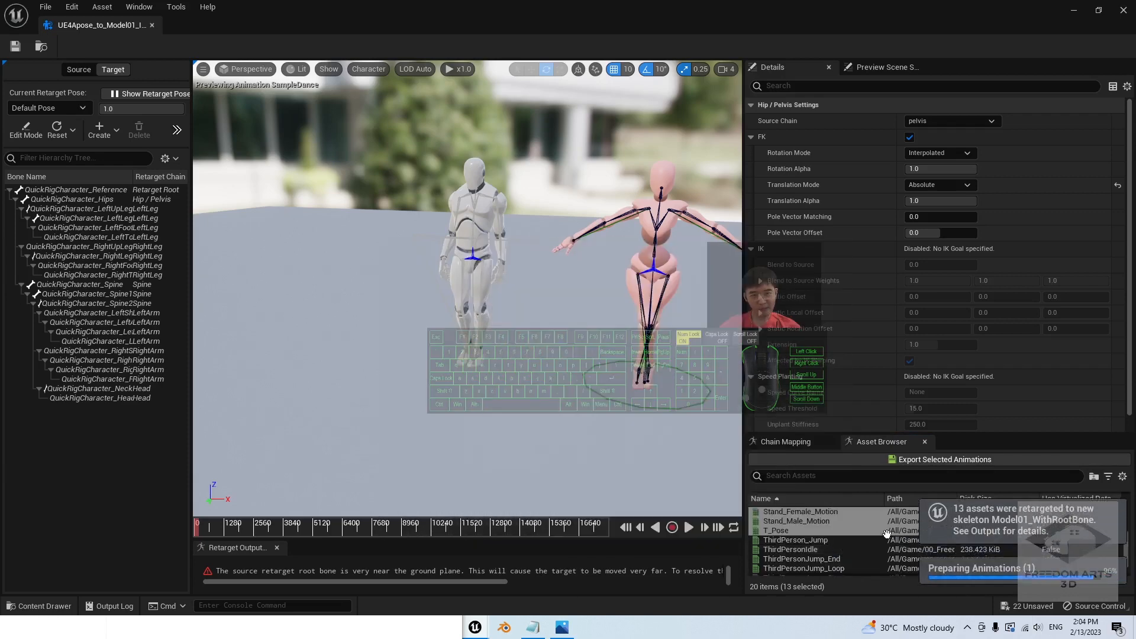
left_click(1123, 10)
scroll(621, 553, "down", 2)
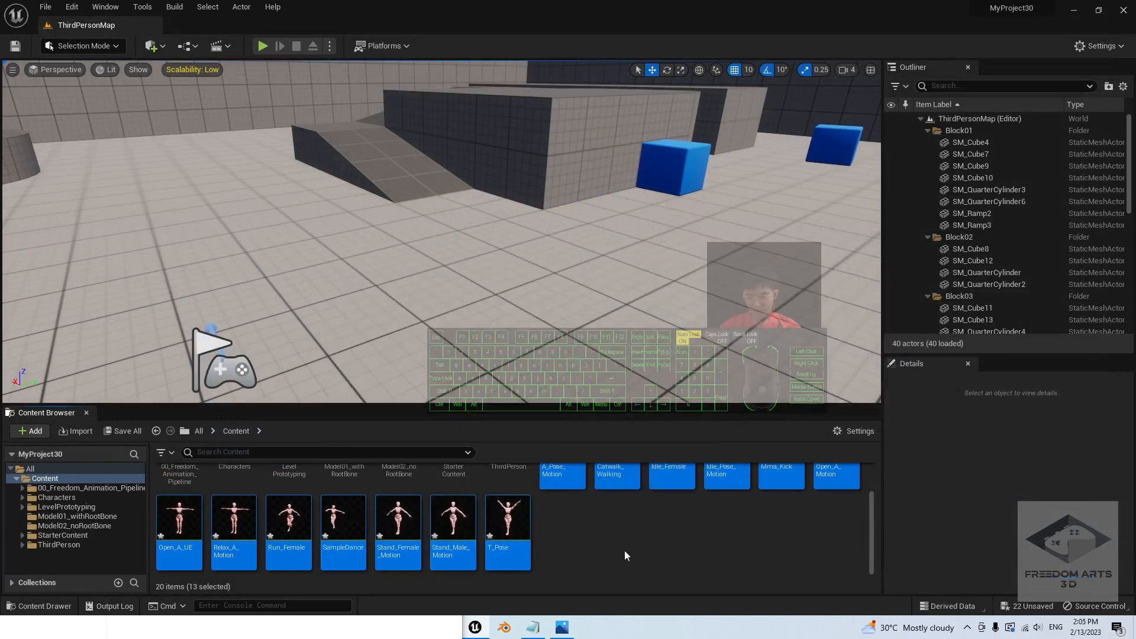
double_click(294, 526)
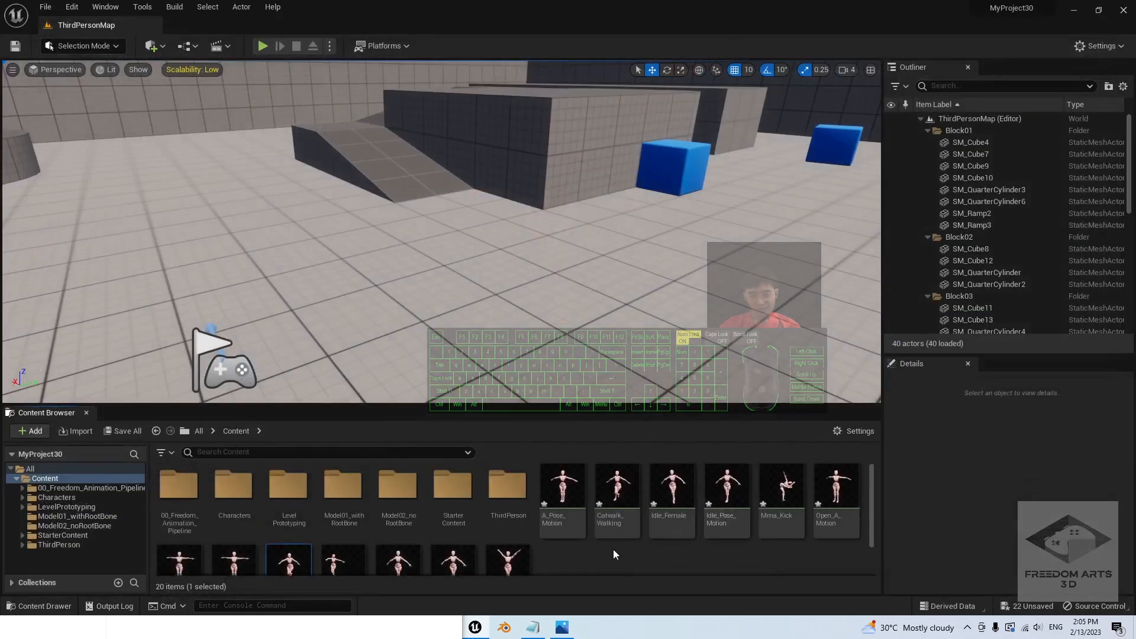
scroll(613, 549, "down", 1)
scroll(740, 547, "up", 2)
scroll(449, 562, "down", 1)
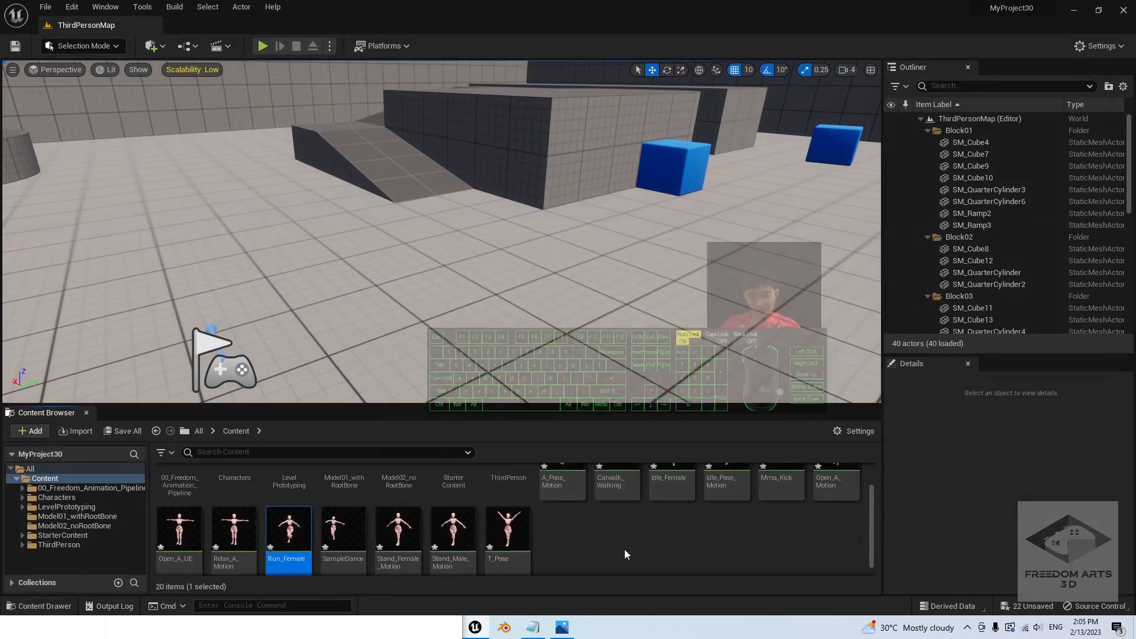
scroll(630, 553, "up", 1)
scroll(647, 555, "down", 1)
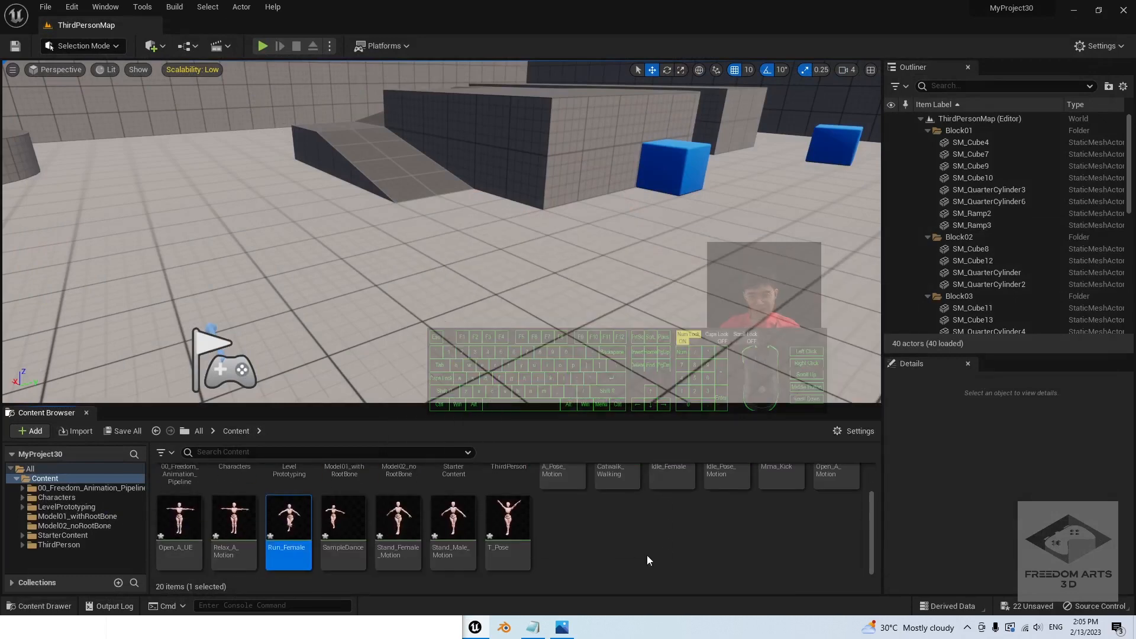
scroll(647, 555, "up", 1)
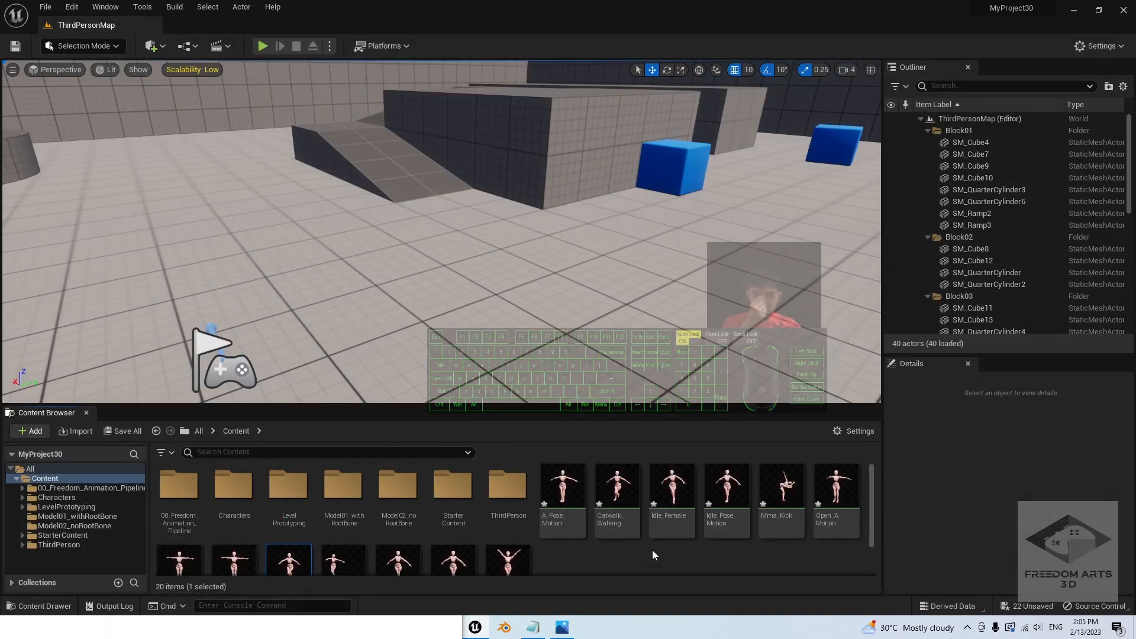
scroll(634, 557, "down", 1)
Step: Force delete the 13 exported animations from A_Pose_Motion through T_Pose in the Content folder
left_click(562, 476)
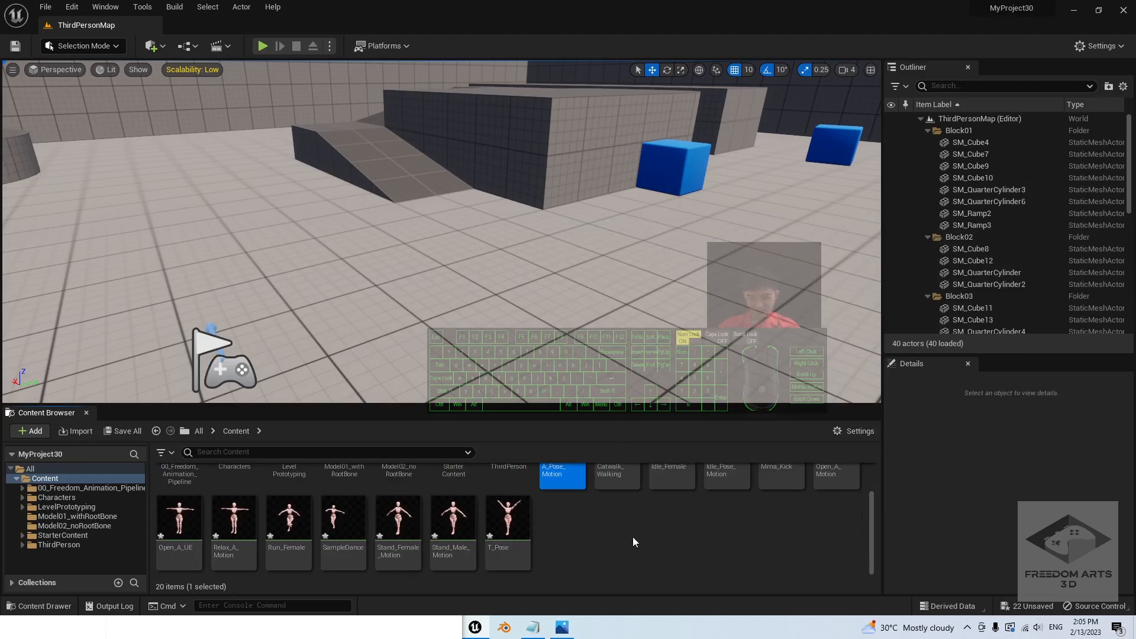
scroll(633, 537, "up", 1)
left_click(507, 541, "shift")
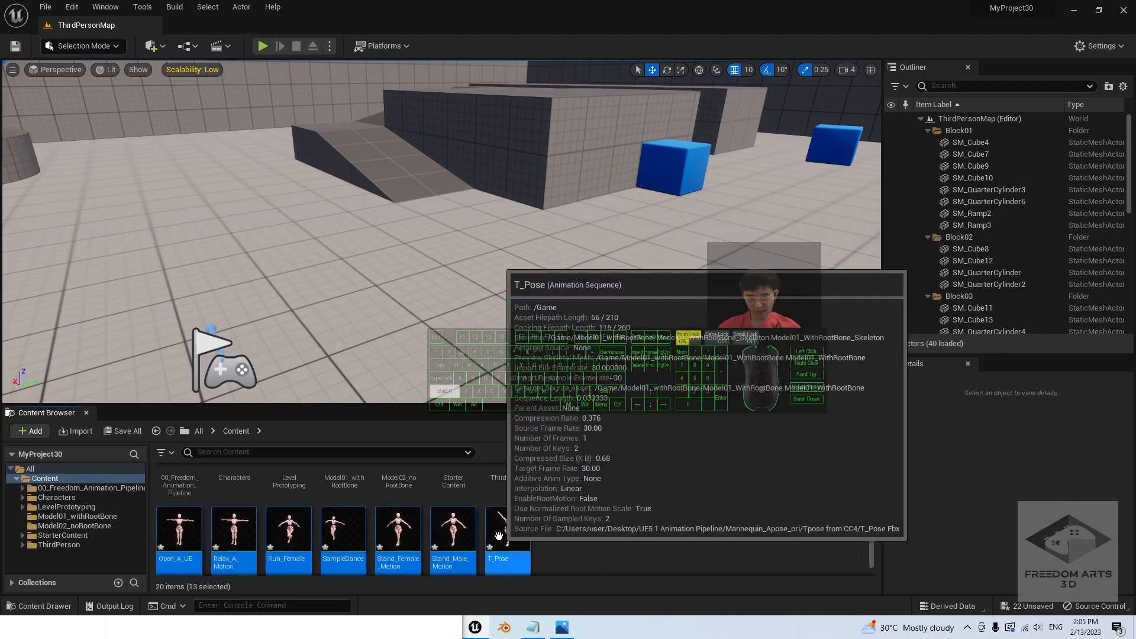
key("Delete")
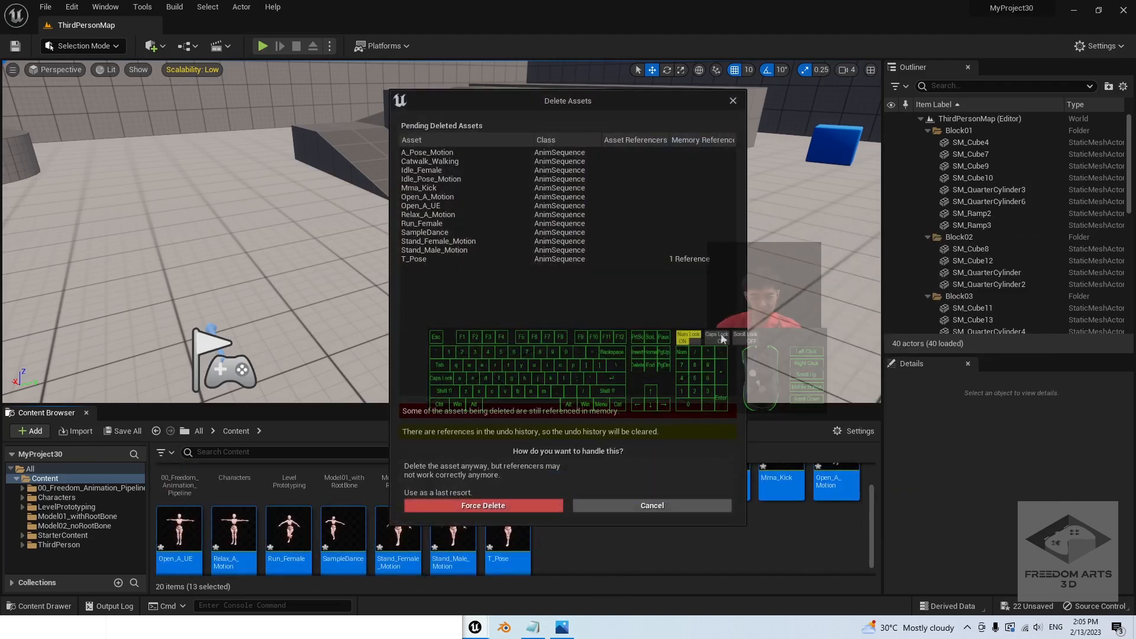
left_click(523, 506)
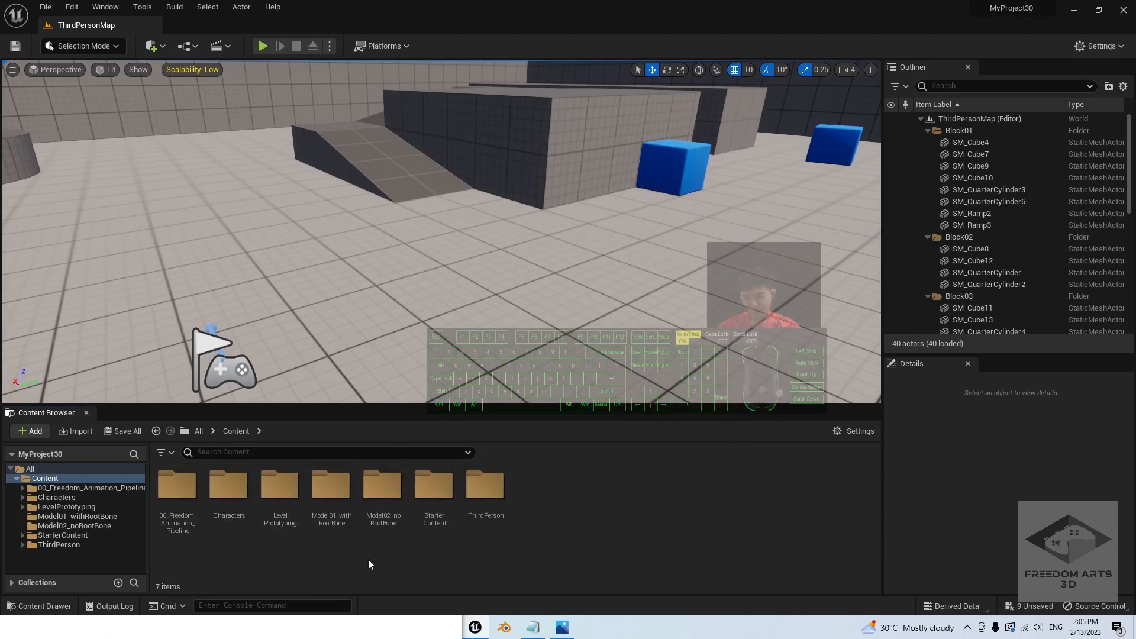
Step: In UE4Apose_to_Model01_IKRetargeter from the Model01_withRootBone folder, import frame 0 of T_Pose as the source retarget pose ImportedRetargetPose
double_click(331, 486)
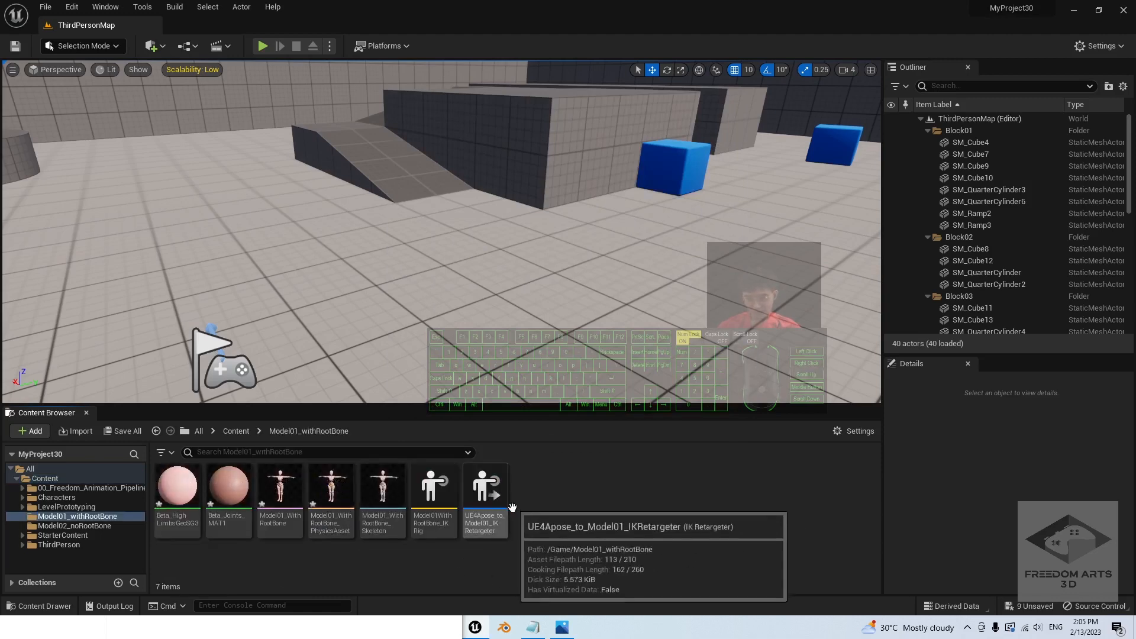
double_click(491, 497)
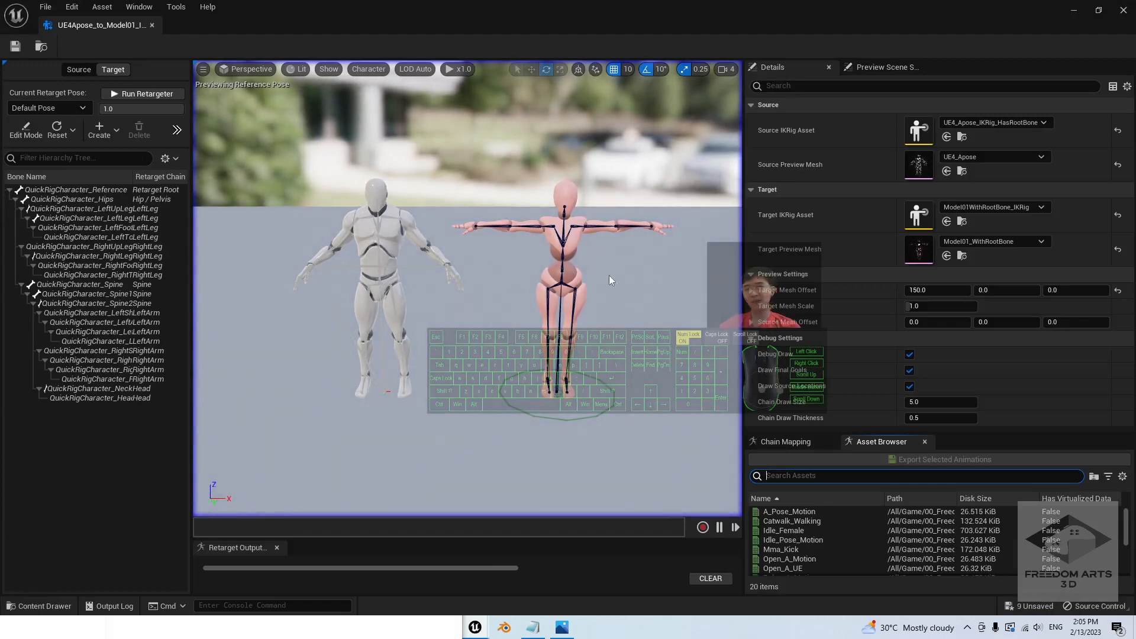
left_click(81, 71)
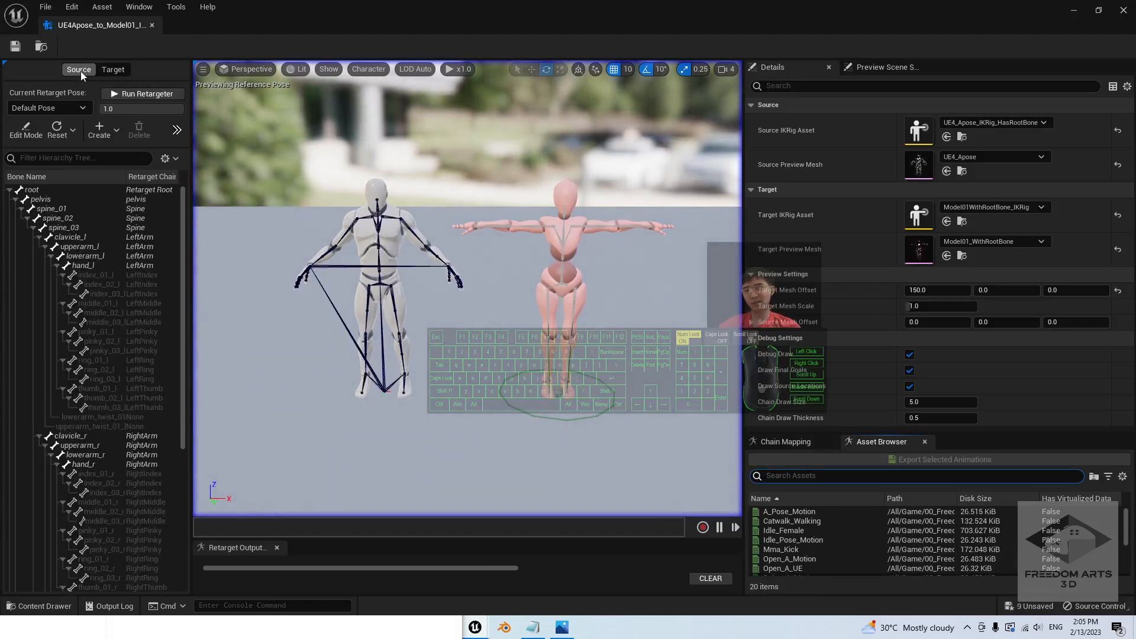
left_click(119, 135)
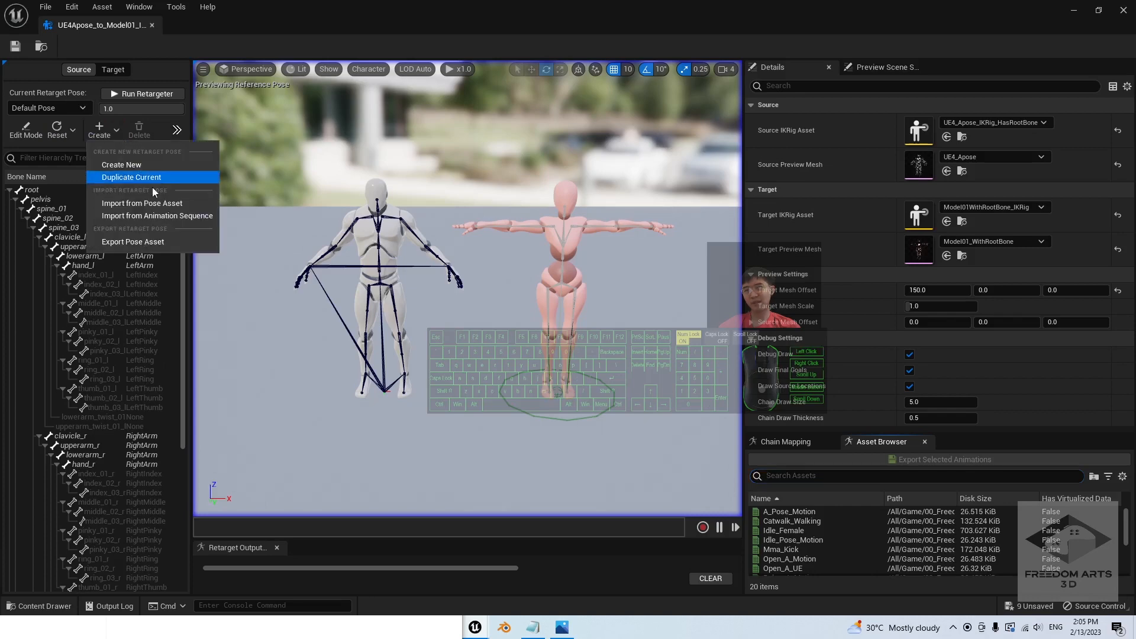
left_click(156, 216)
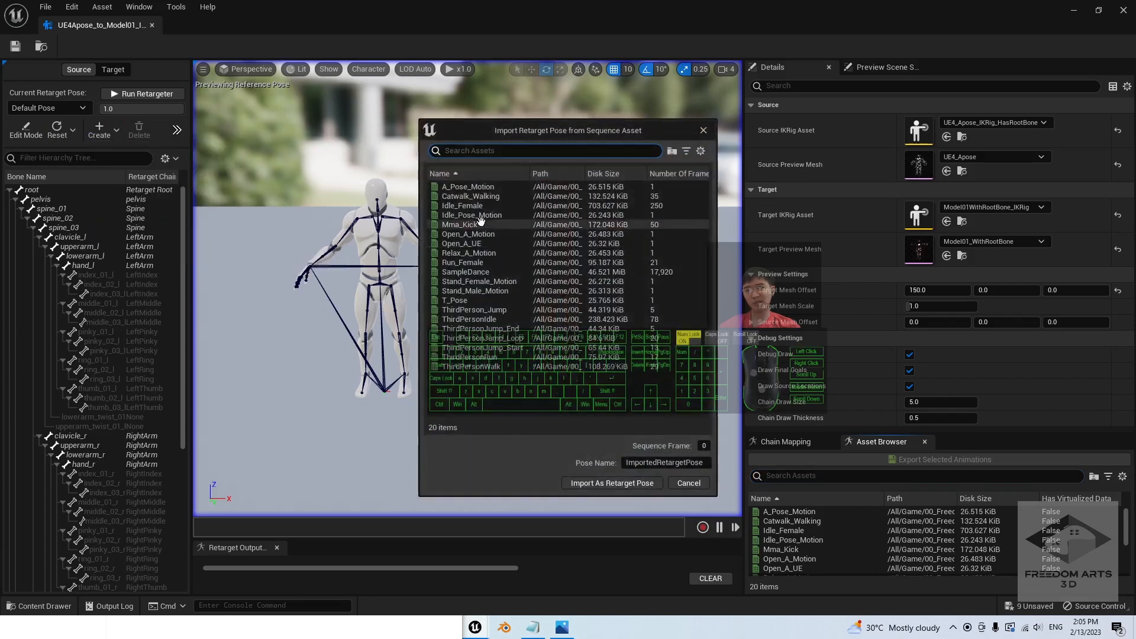
left_click(461, 300)
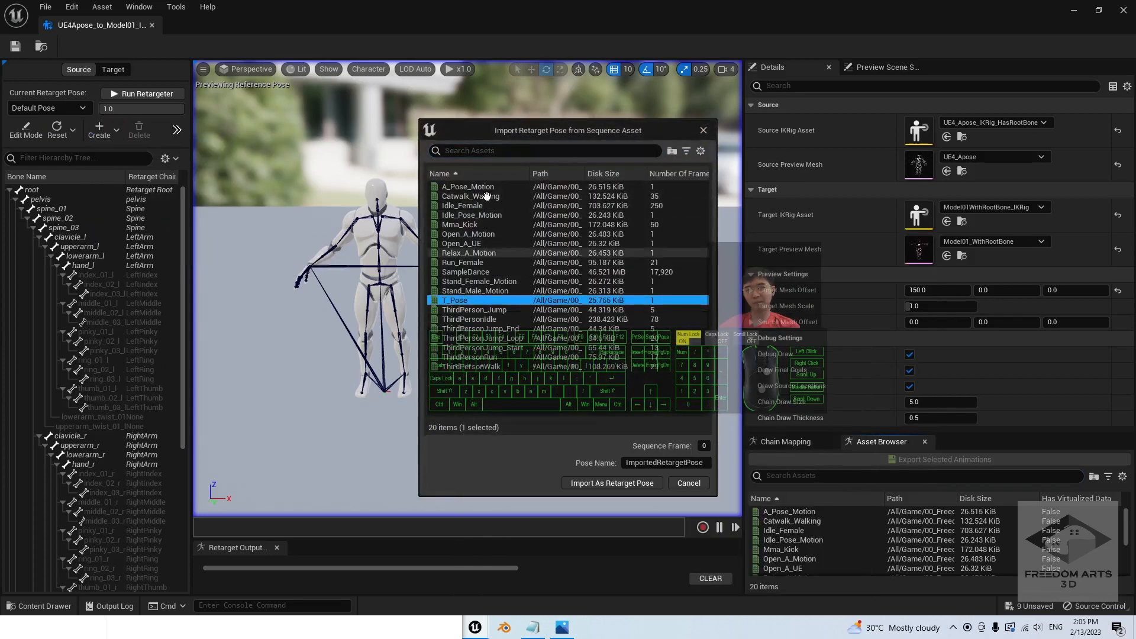
left_click_drag(452, 142, 752, 191)
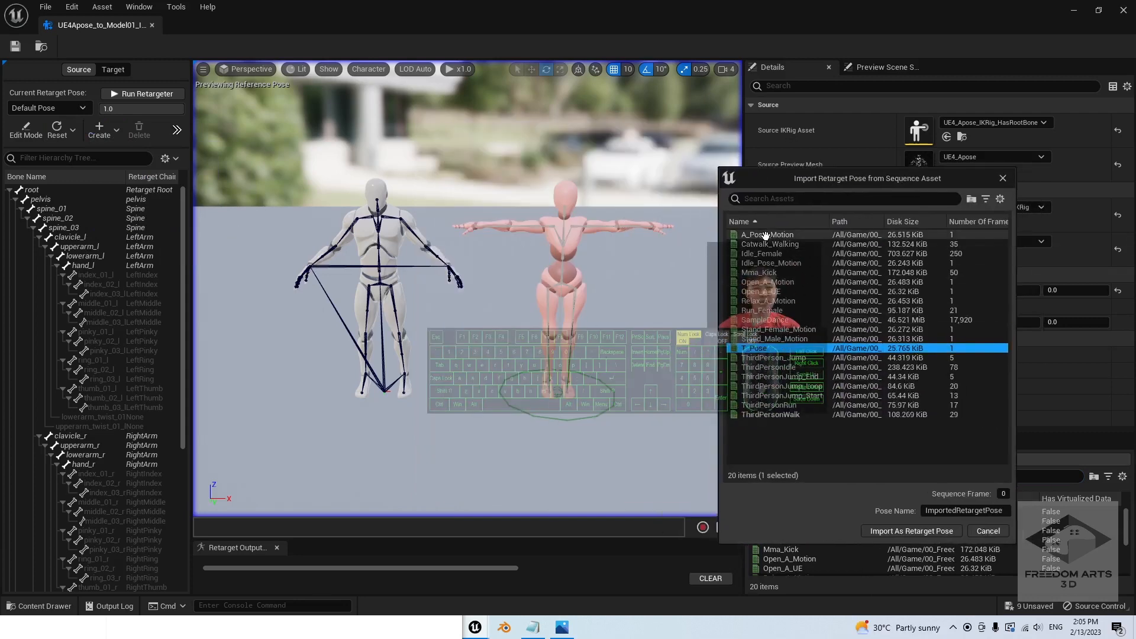
mouse_move(775, 350)
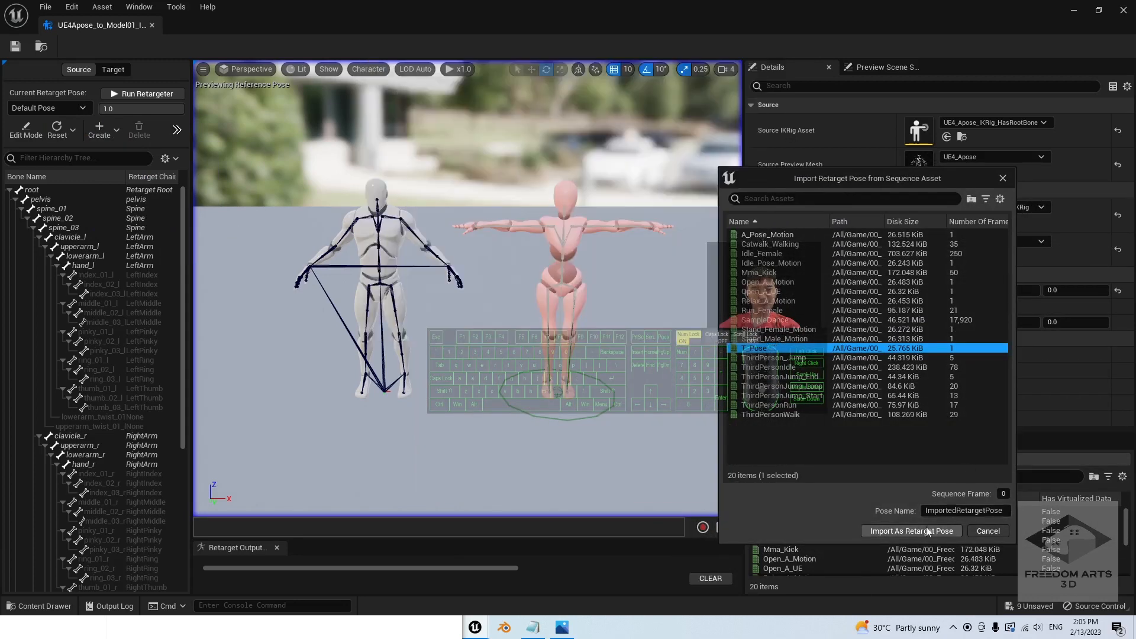
left_click(917, 530)
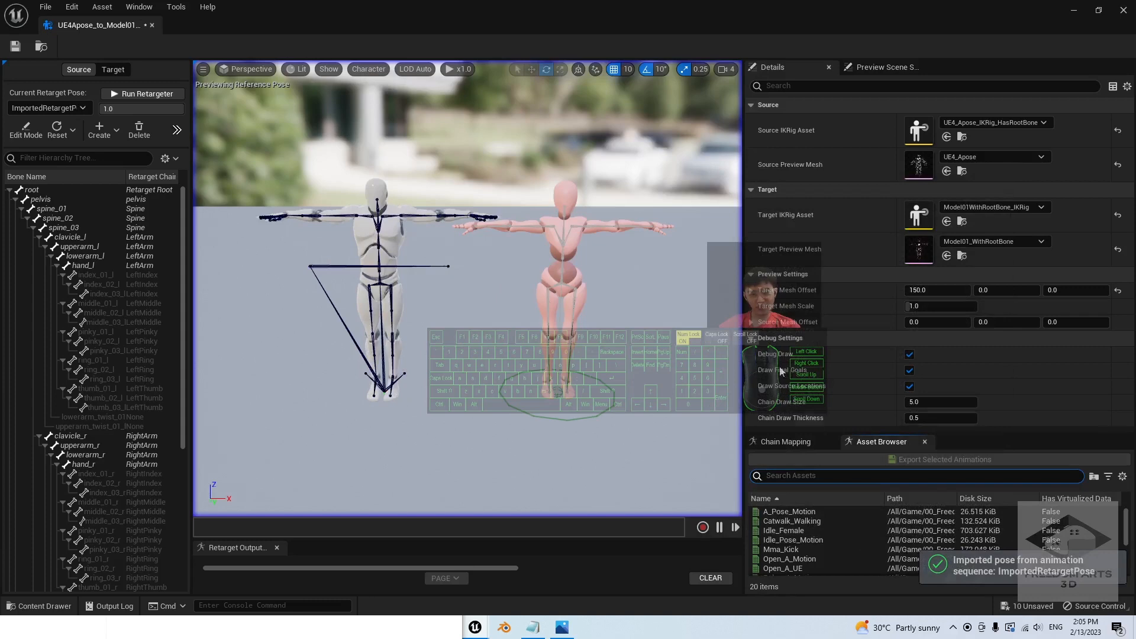
Step: Export the animations from A_Pose_Motion through T_Pose with the imported source pose into the Content folder
left_click(790, 521)
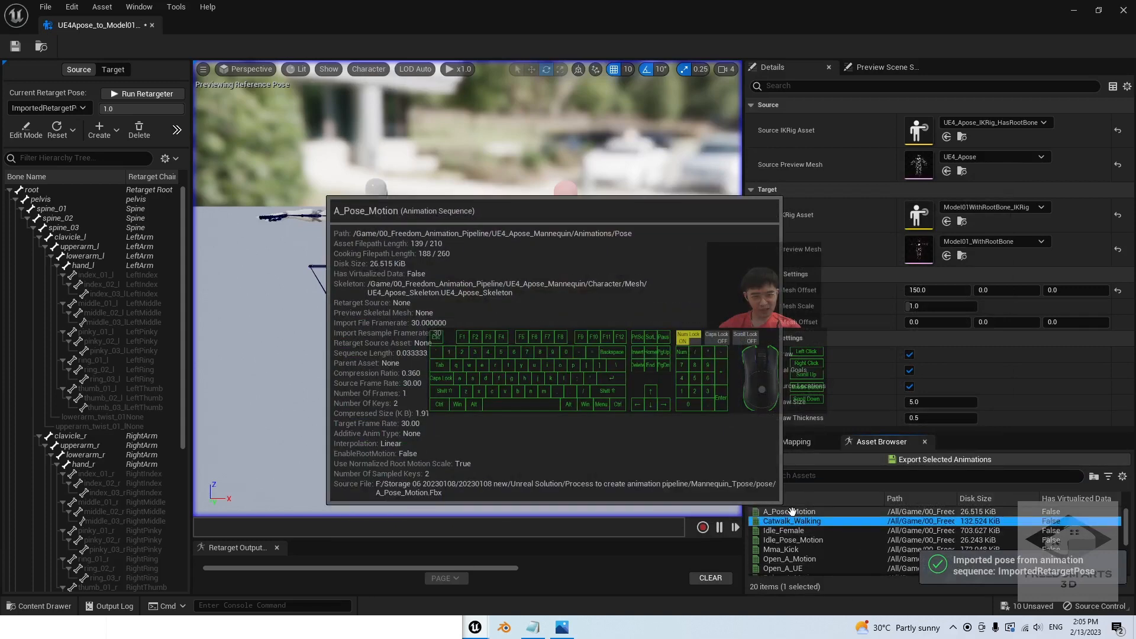
scroll(805, 515, "down", 4)
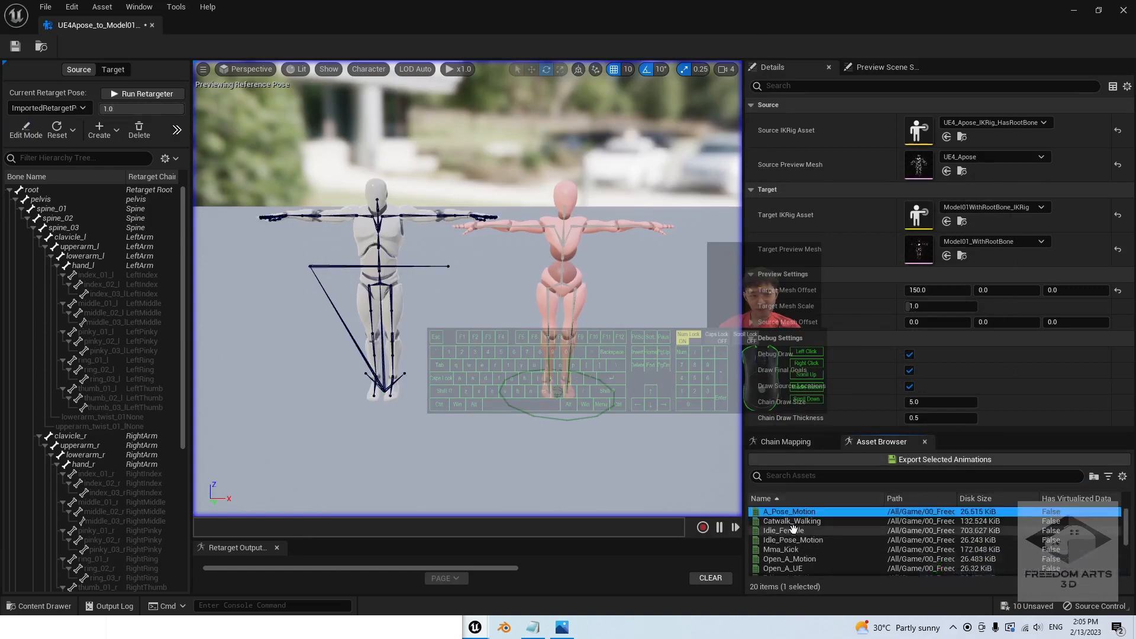
scroll(808, 520, "up", 2)
scroll(809, 521, "down", 2)
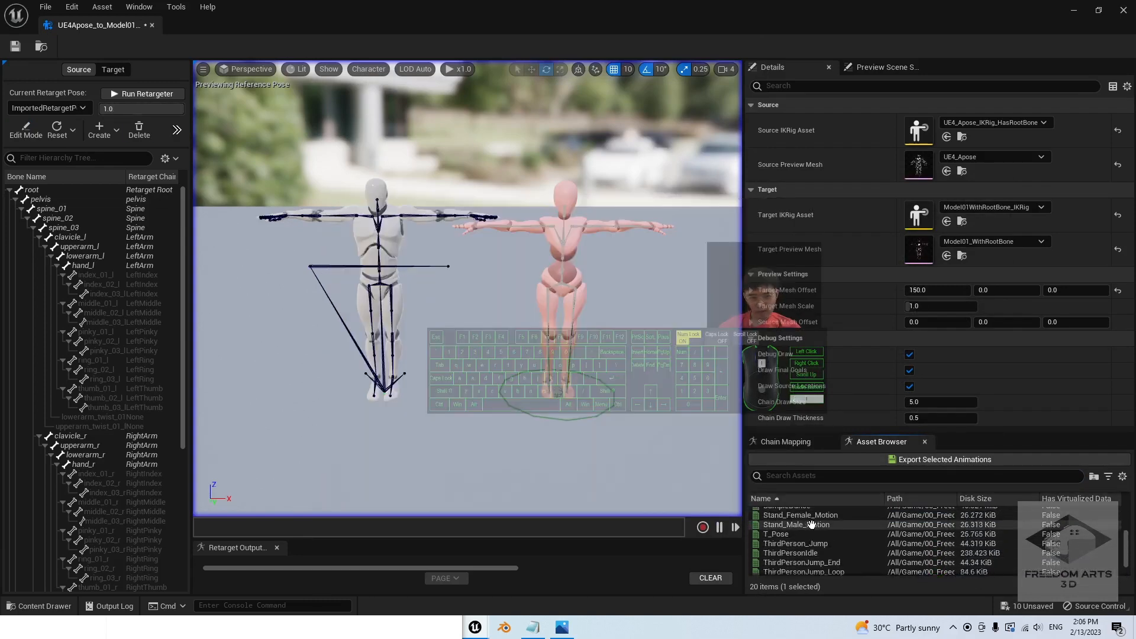
left_click(797, 554, "shift")
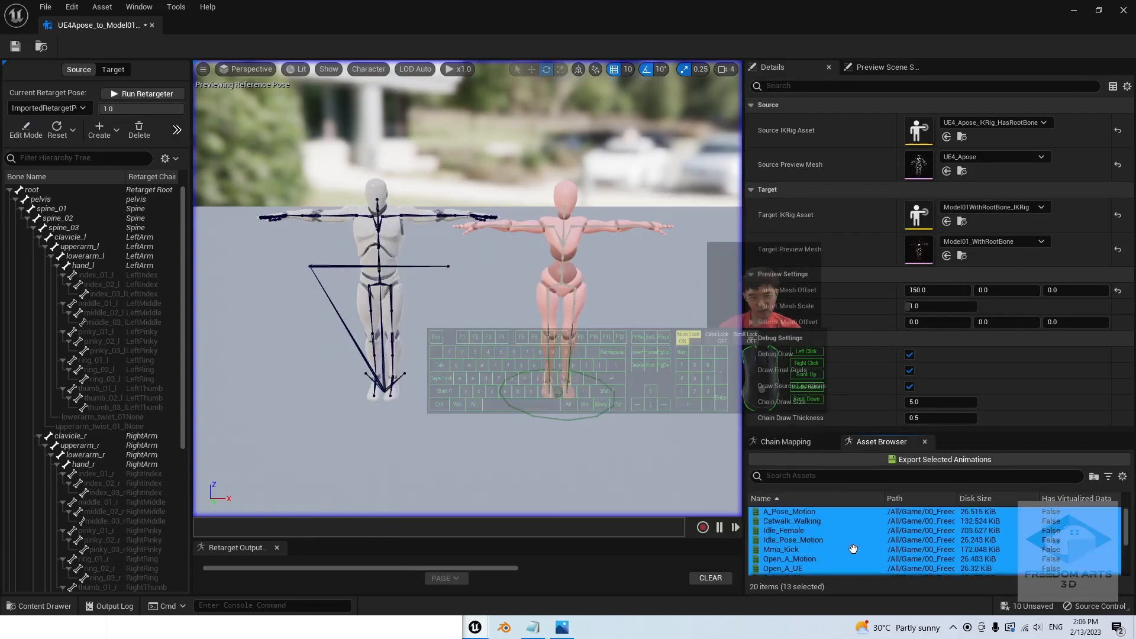
left_click(944, 460)
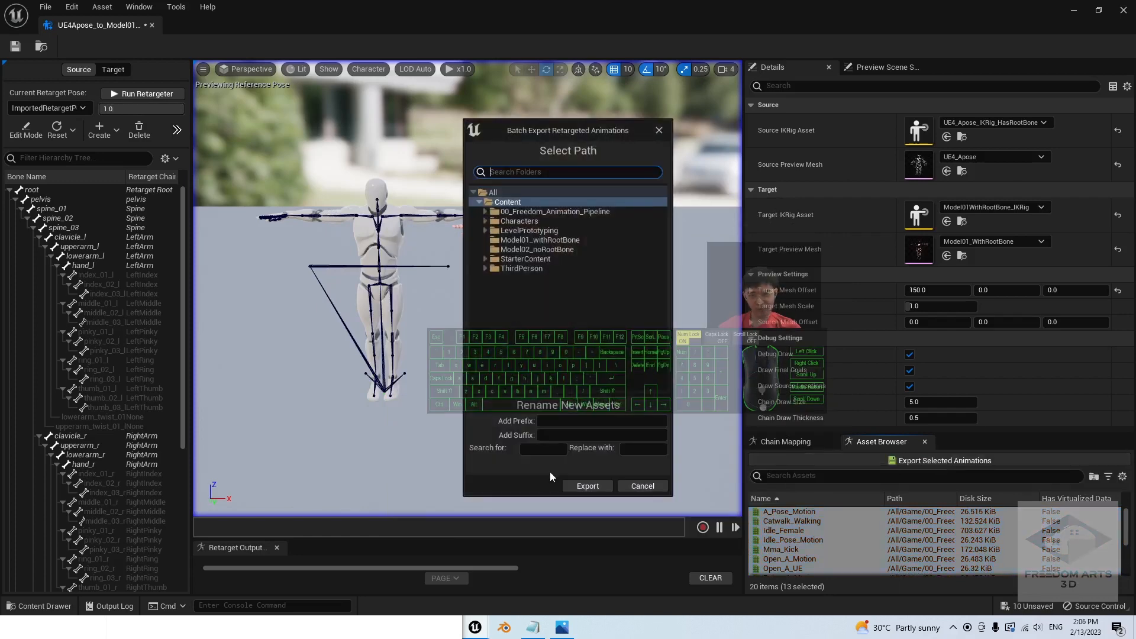
left_click(581, 485)
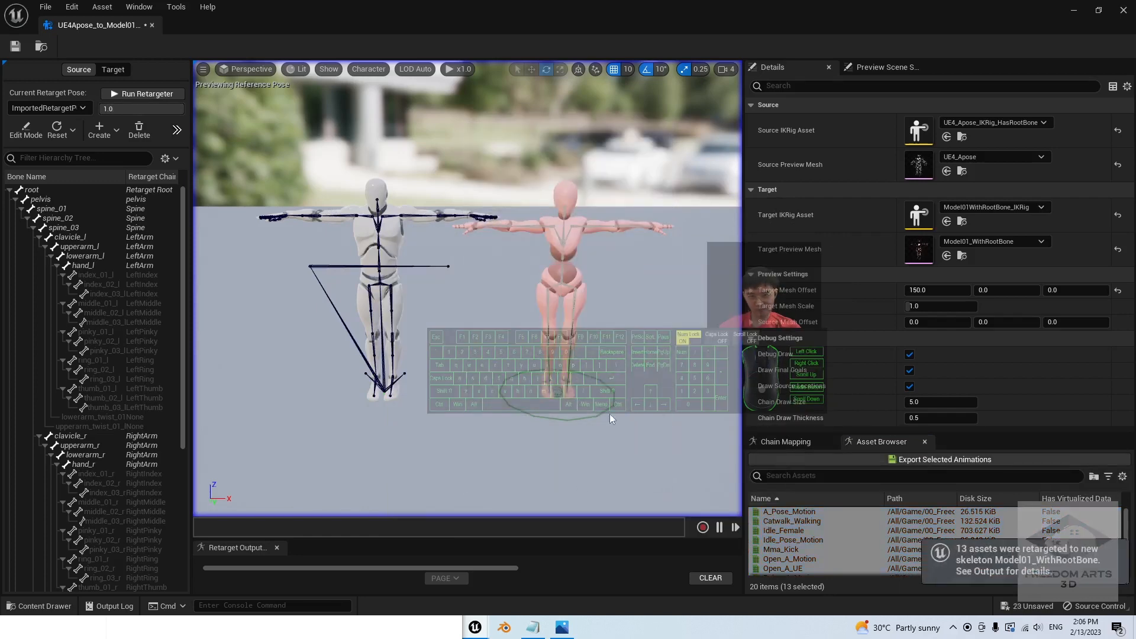
Step: Preview the newly exported SampleDance animation on the Model01 character, close it and look over the exported animations in the Content folder
left_click(1074, 11)
scroll(536, 551, "down", 1)
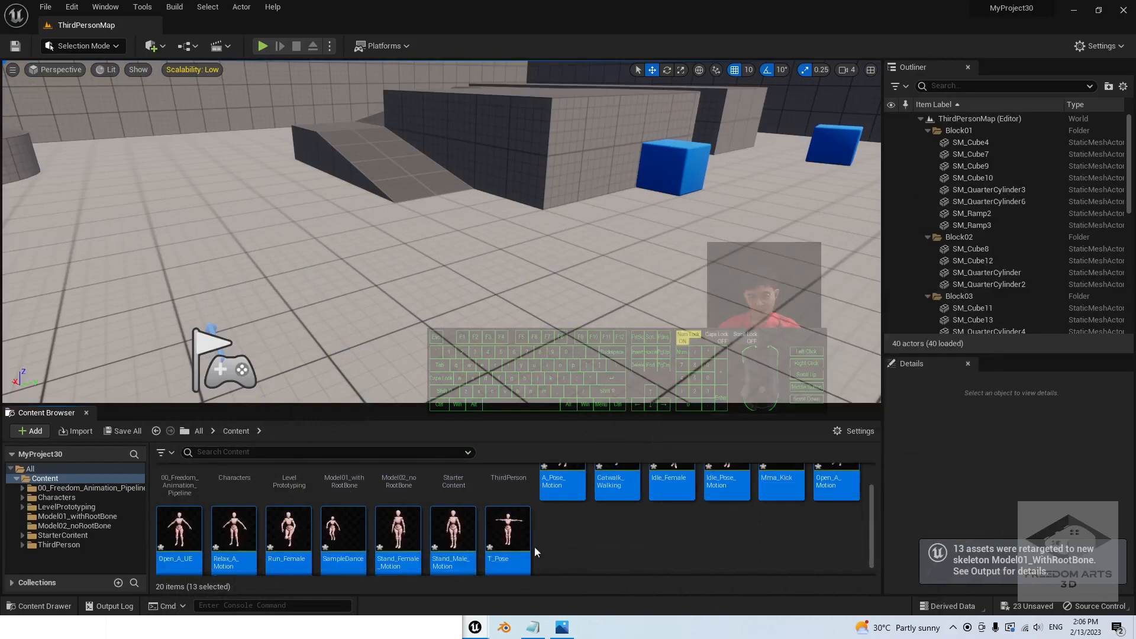
double_click(360, 545)
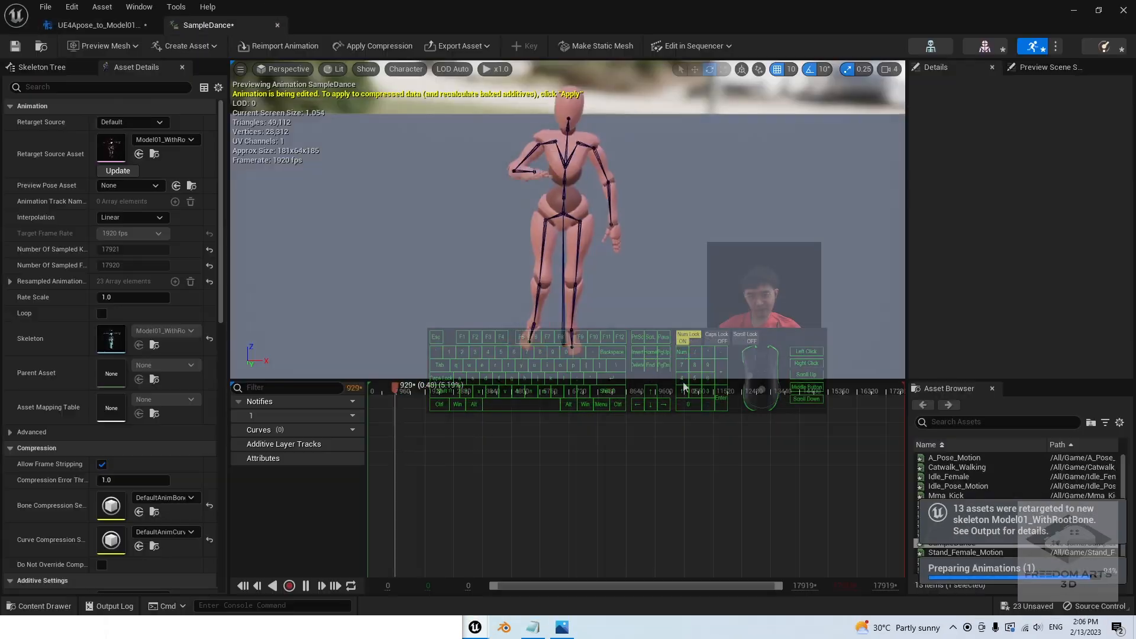
left_click(1123, 10)
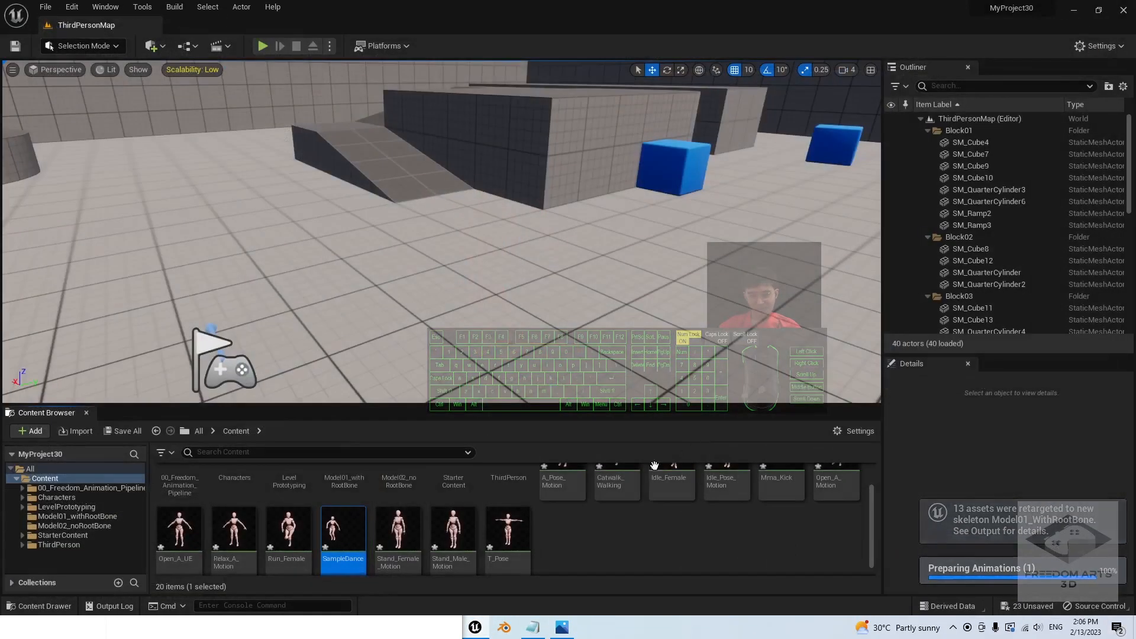
scroll(644, 476, "up", 1)
scroll(807, 527, "down", 2)
left_click(729, 555)
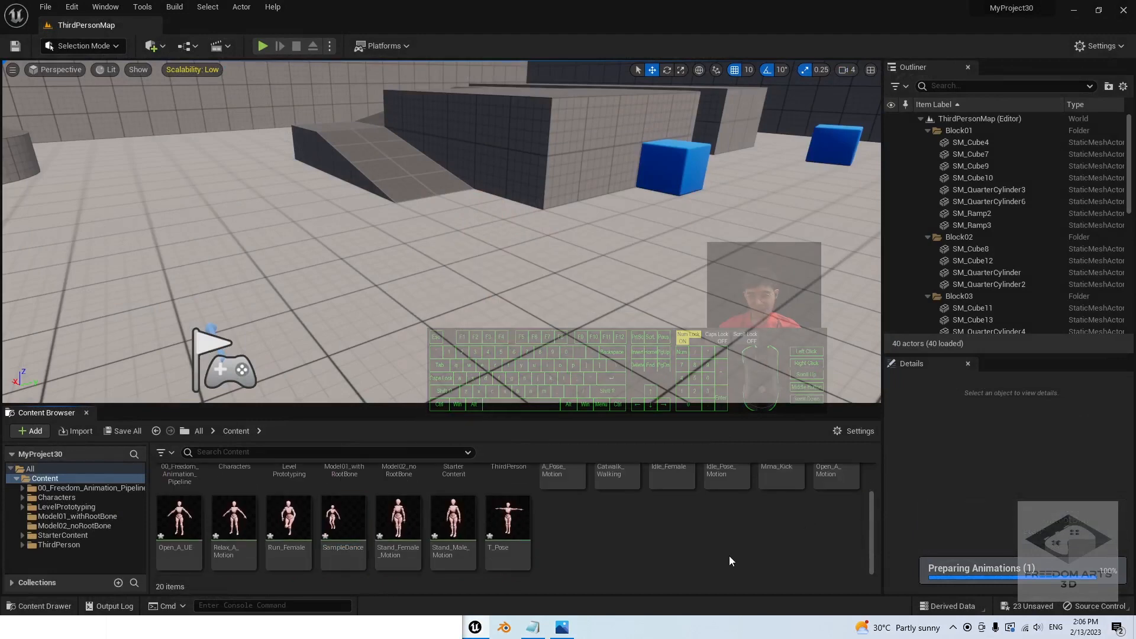
scroll(736, 566, "up", 2)
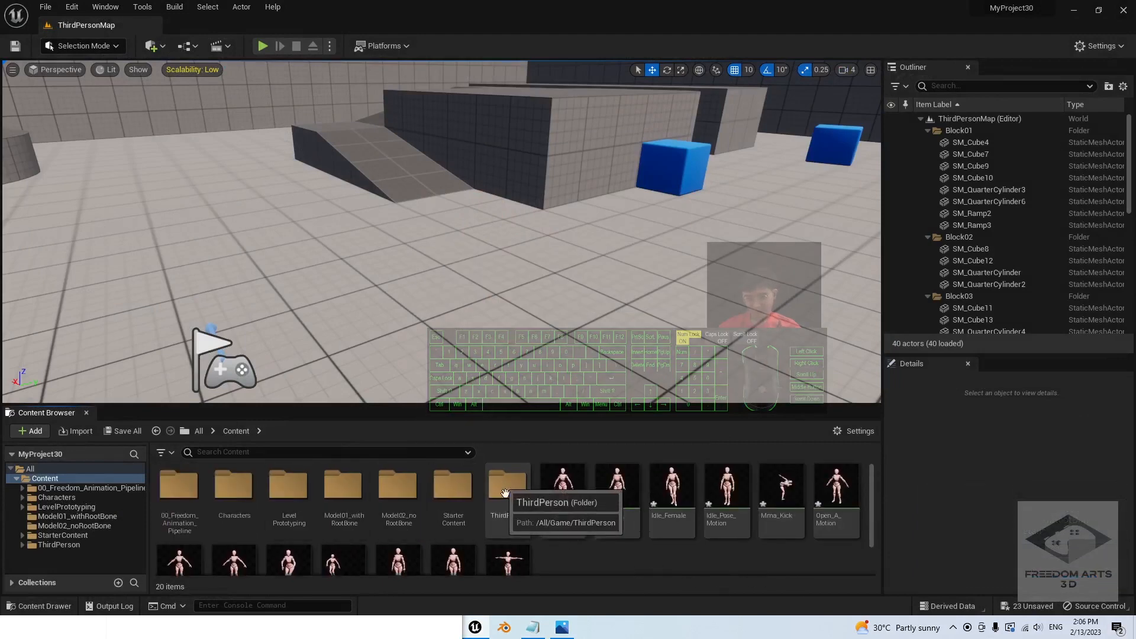
Step: Open the UE4_Apose_Mannequin folder inside 00_Freedom_Animation_Pipeline
double_click(176, 489)
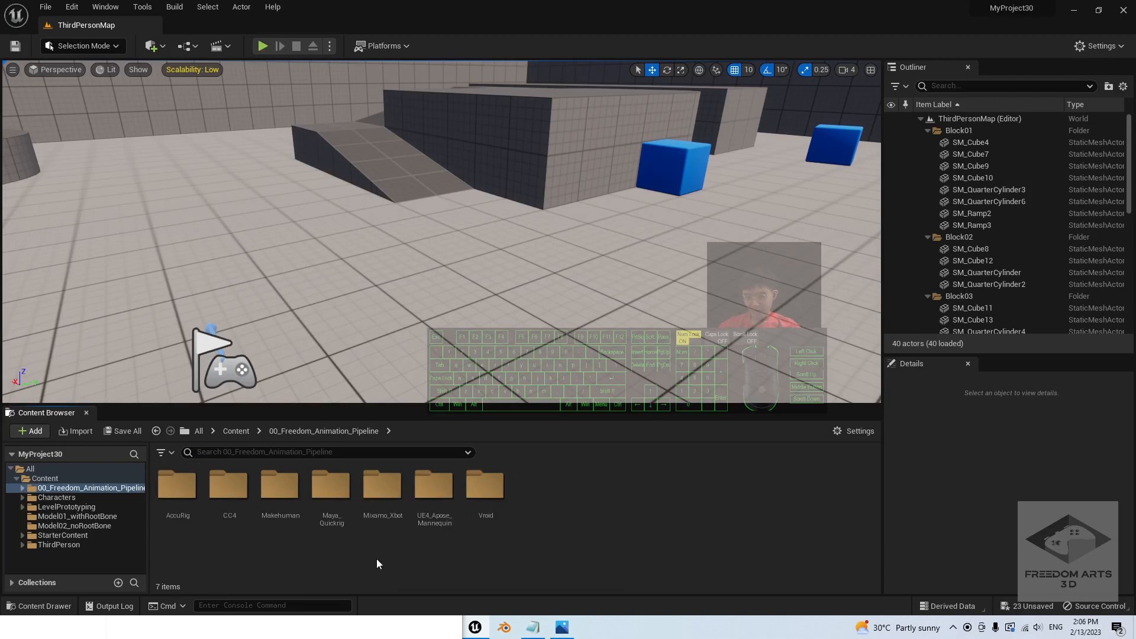
left_click(436, 485)
double_click(436, 485)
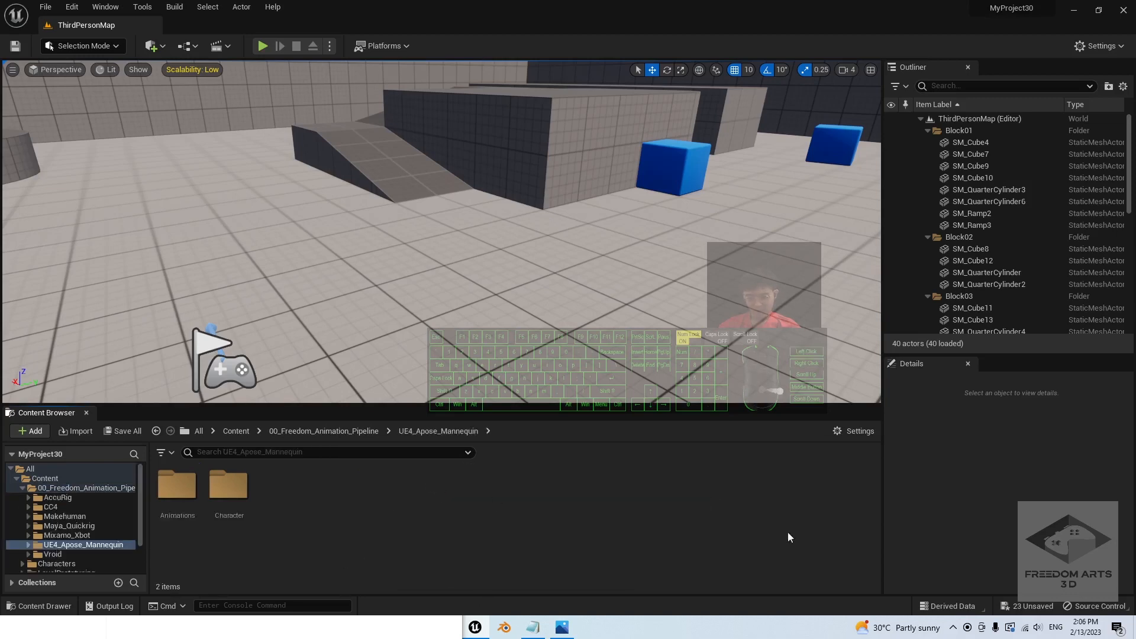
Step: Duplicate and retarget the UE4_Apose_Mannequin's ThirdPerson_AnimBP animation blueprint using UE4Apose_to_Model01_IKRetargeter
double_click(180, 494)
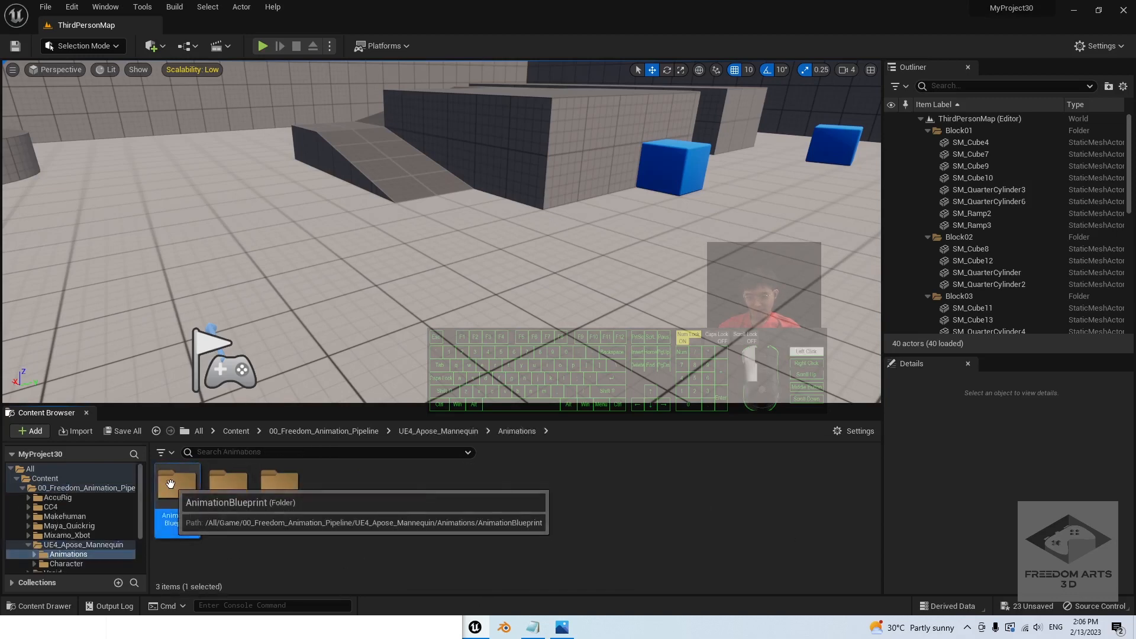
double_click(183, 508)
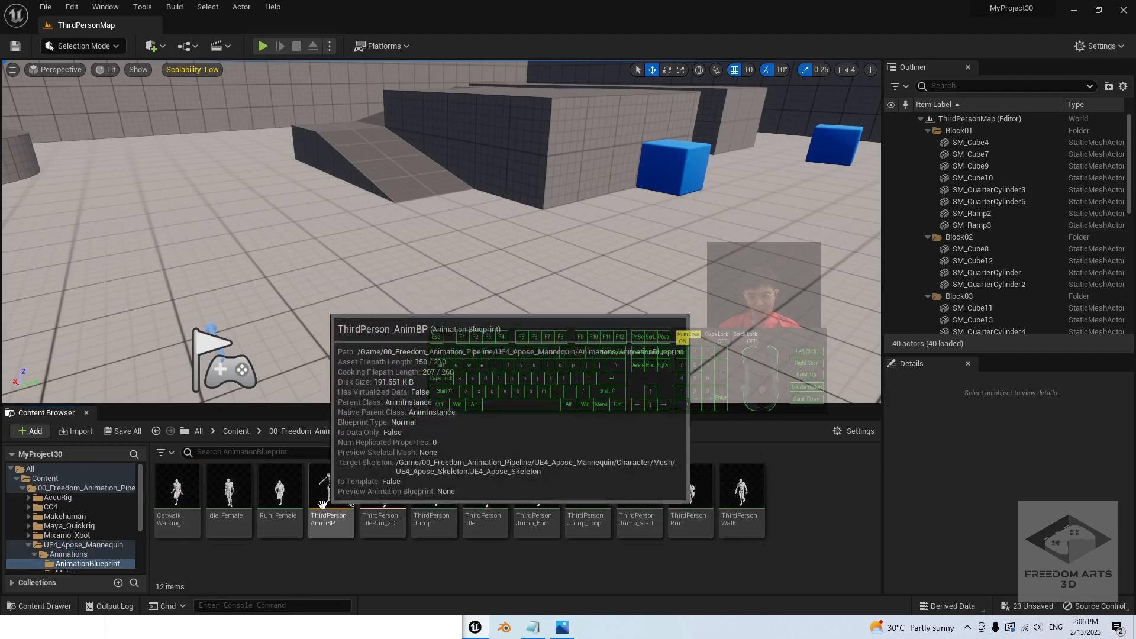
right_click(328, 491)
mouse_move(373, 230)
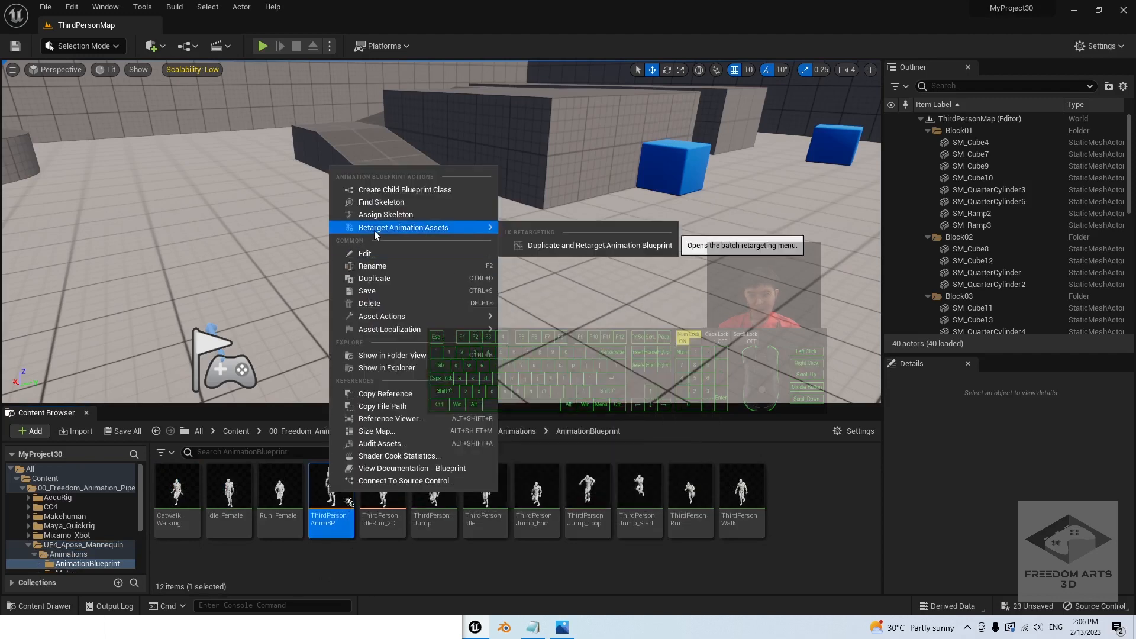
left_click(576, 245)
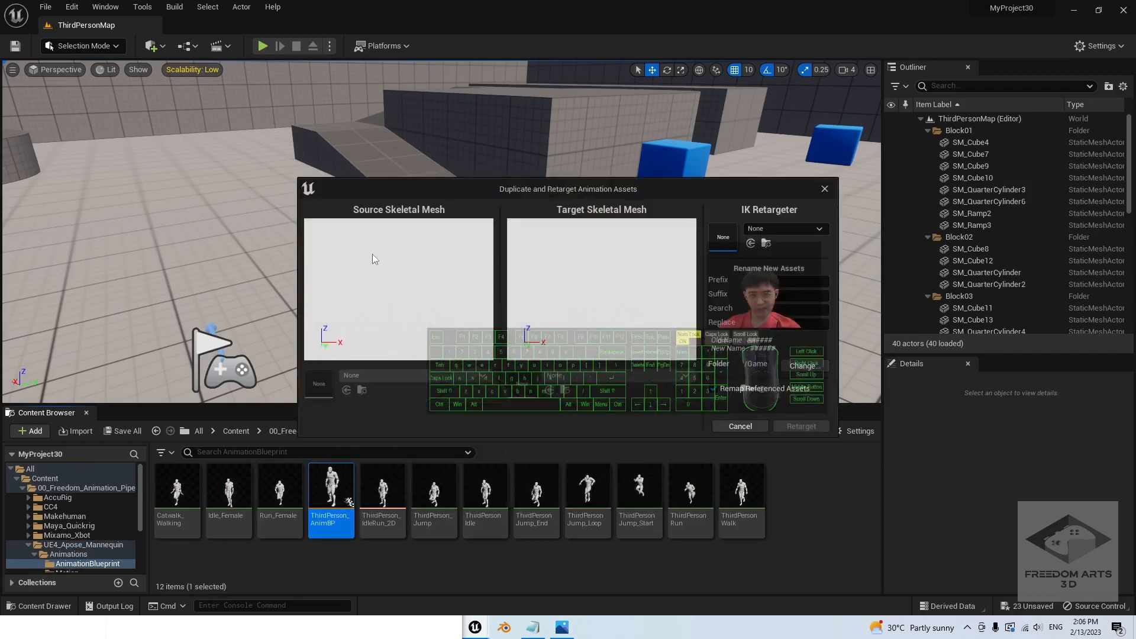
left_click(776, 225)
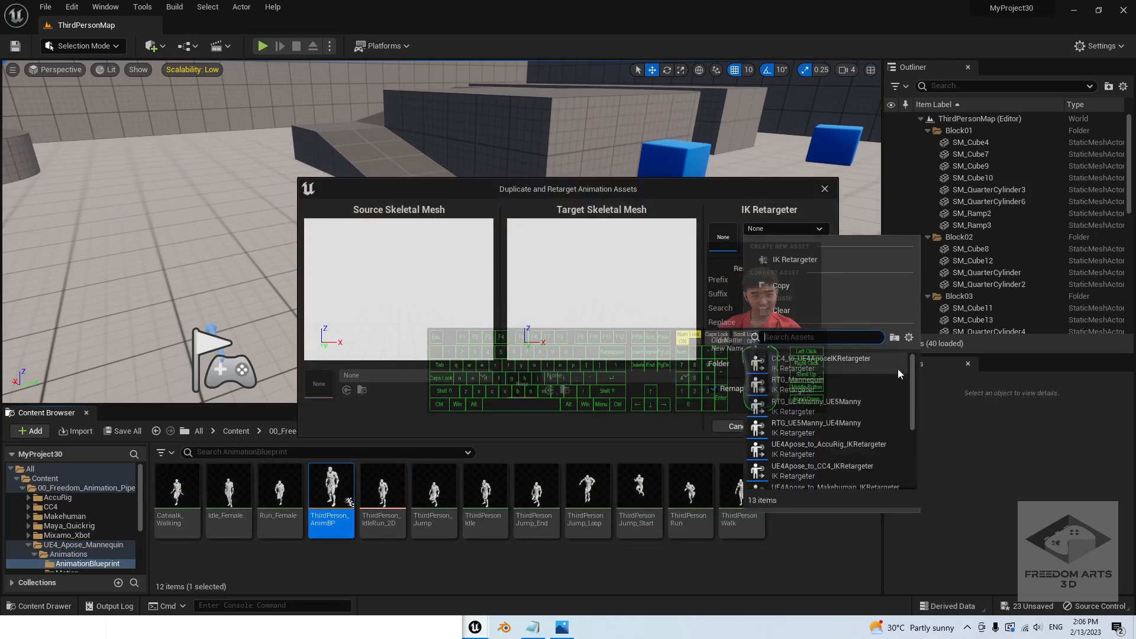
left_click_drag(912, 381, 912, 413)
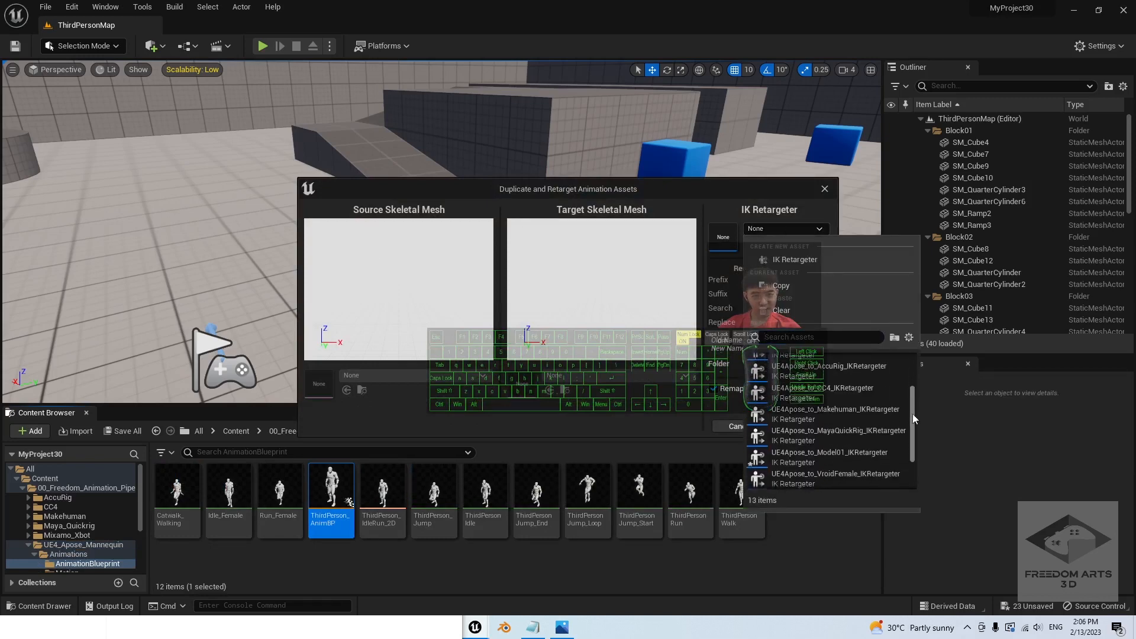
left_click(825, 458)
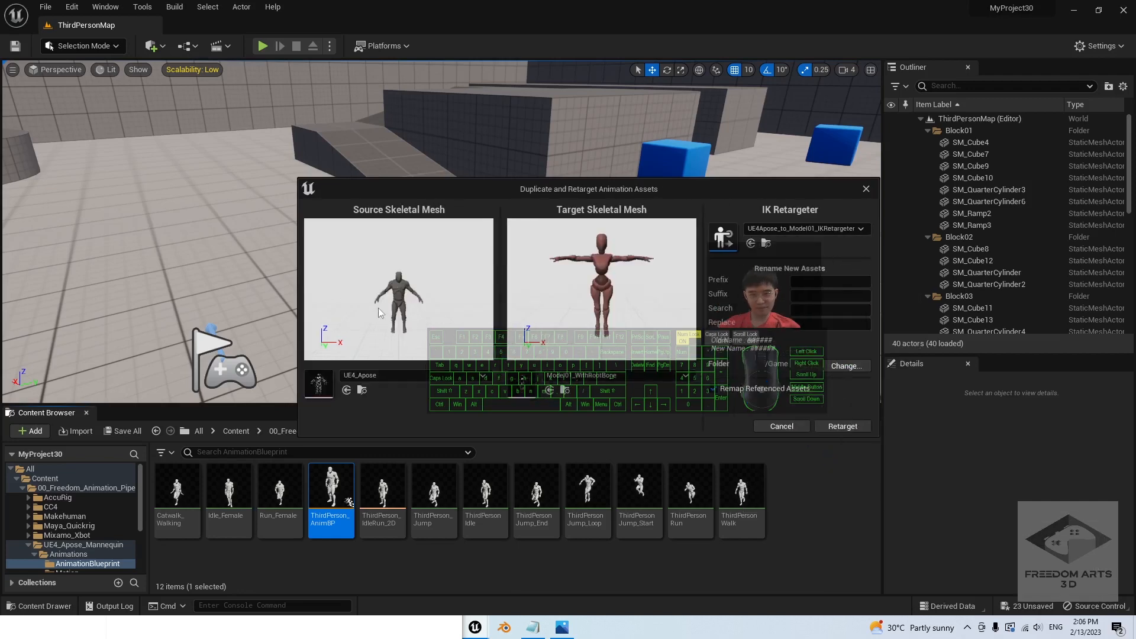
left_click(846, 427)
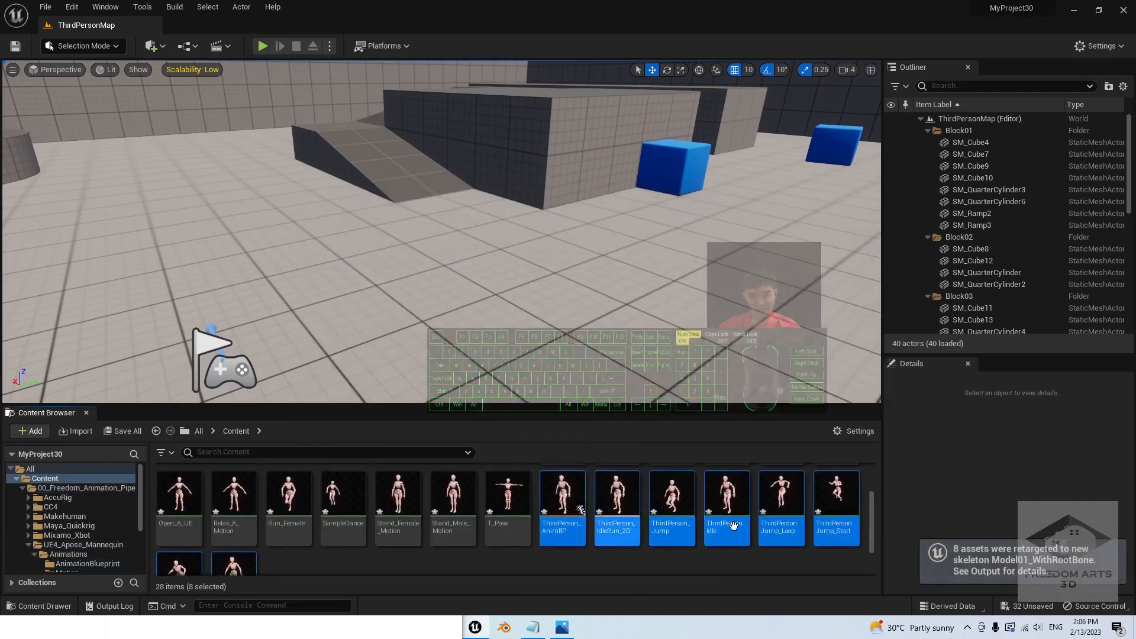
Step: Preview the retargeted ThirdPersonWalk animation on the Model01 character, and close its editor
scroll(807, 520, "down", 1)
double_click(233, 538)
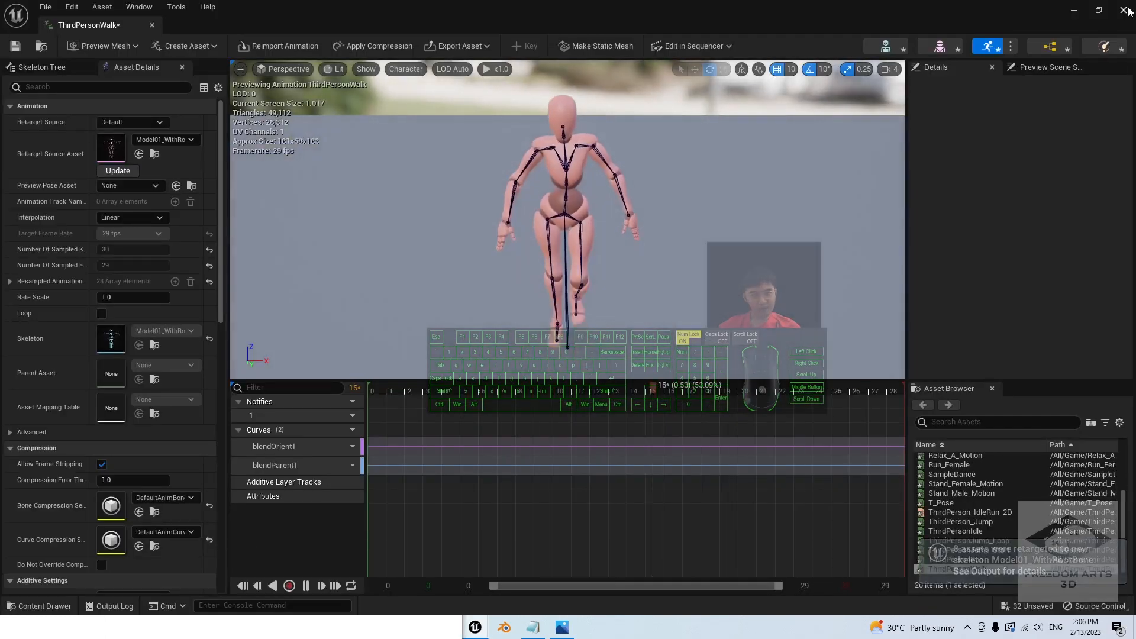
left_click(1123, 10)
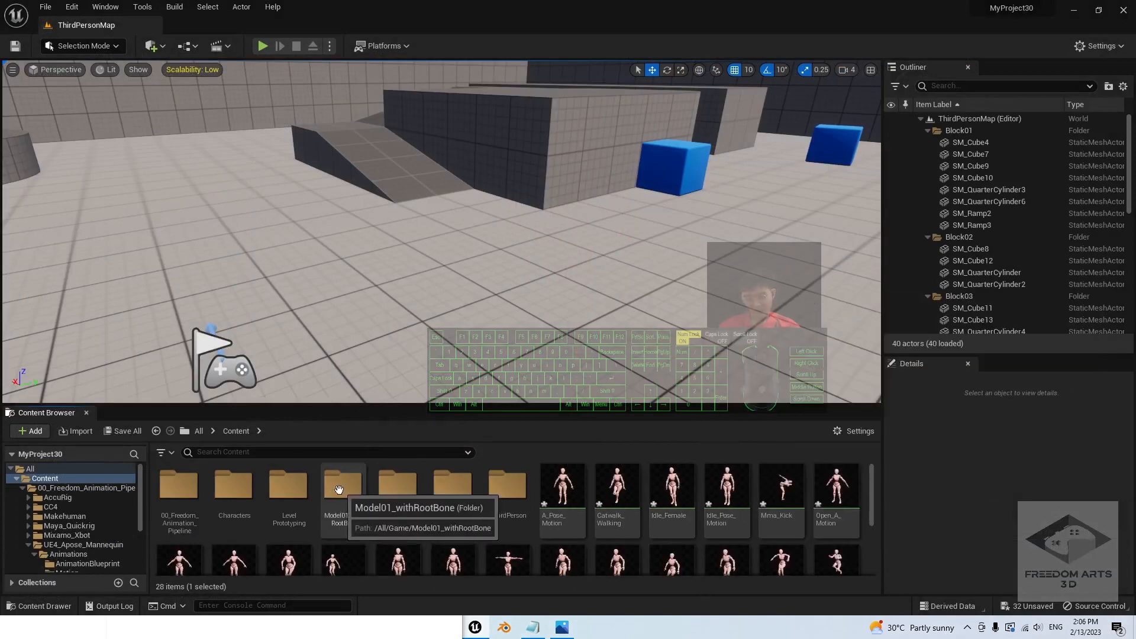
Step: Create a folder named Animation inside the Model01_withRootBone folder
double_click(356, 496)
right_click(590, 555)
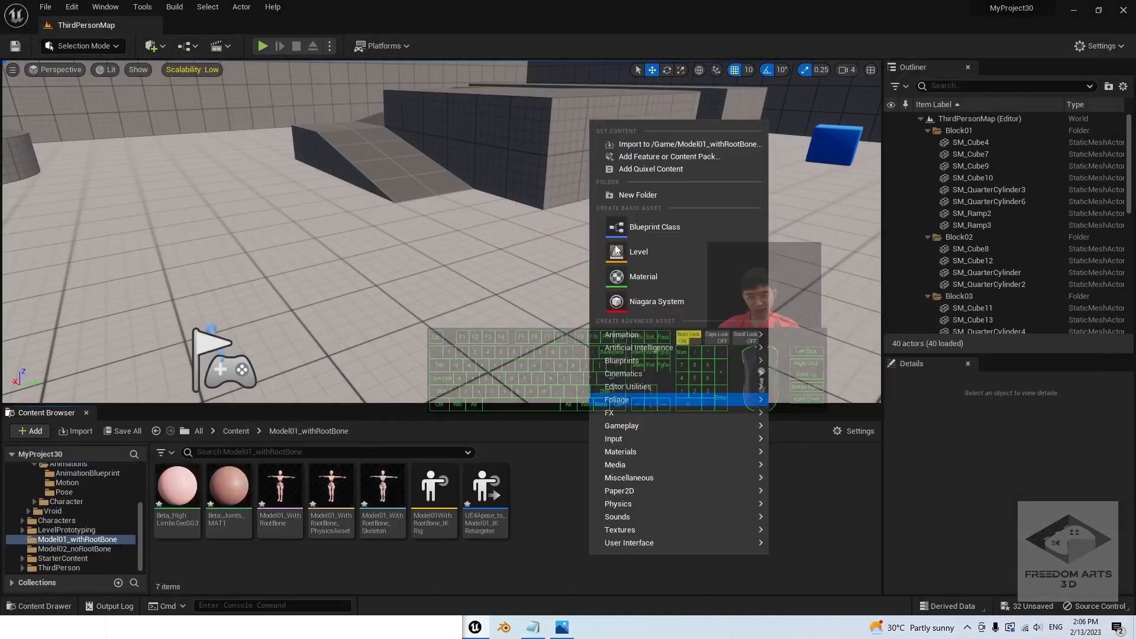
left_click(630, 198)
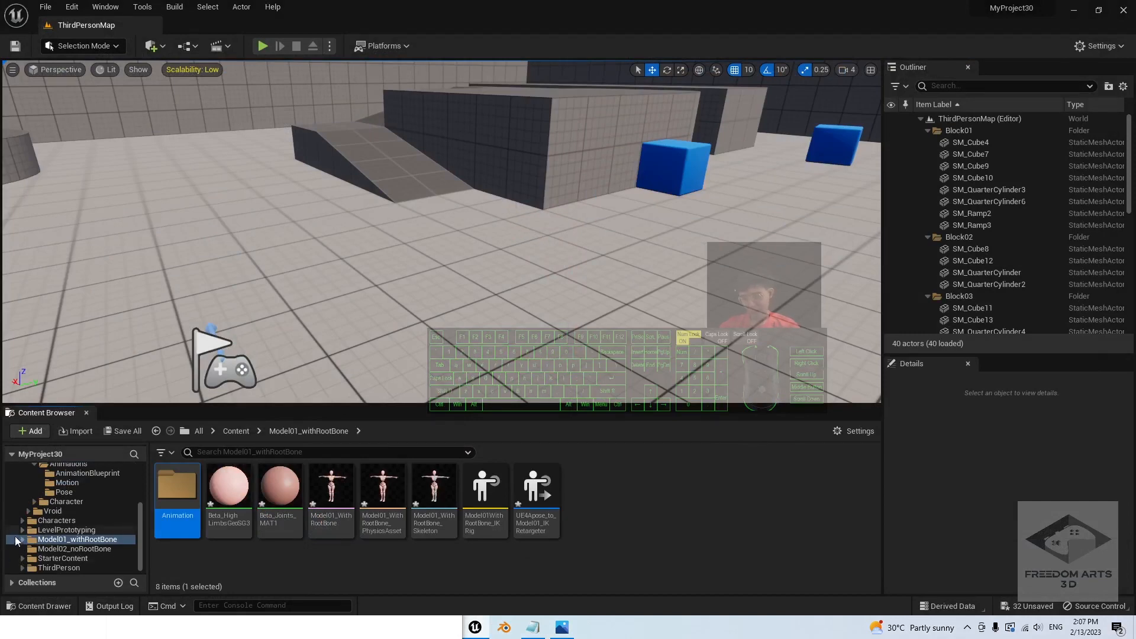
Step: Rename the retargeted ThirdPerson_AnimBP in the Content folder as ThirdPerson_AnimBP_Model01
left_click(236, 431)
scroll(133, 503, "up", 2)
scroll(138, 515, "down", 3)
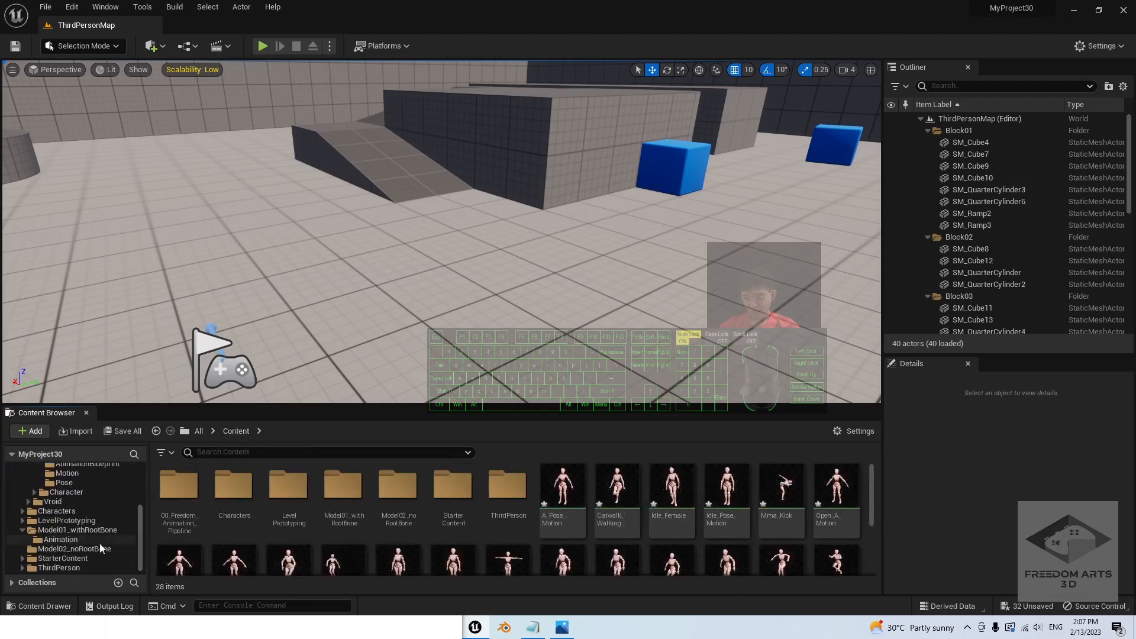
left_click(562, 485)
scroll(562, 485, "down", 3)
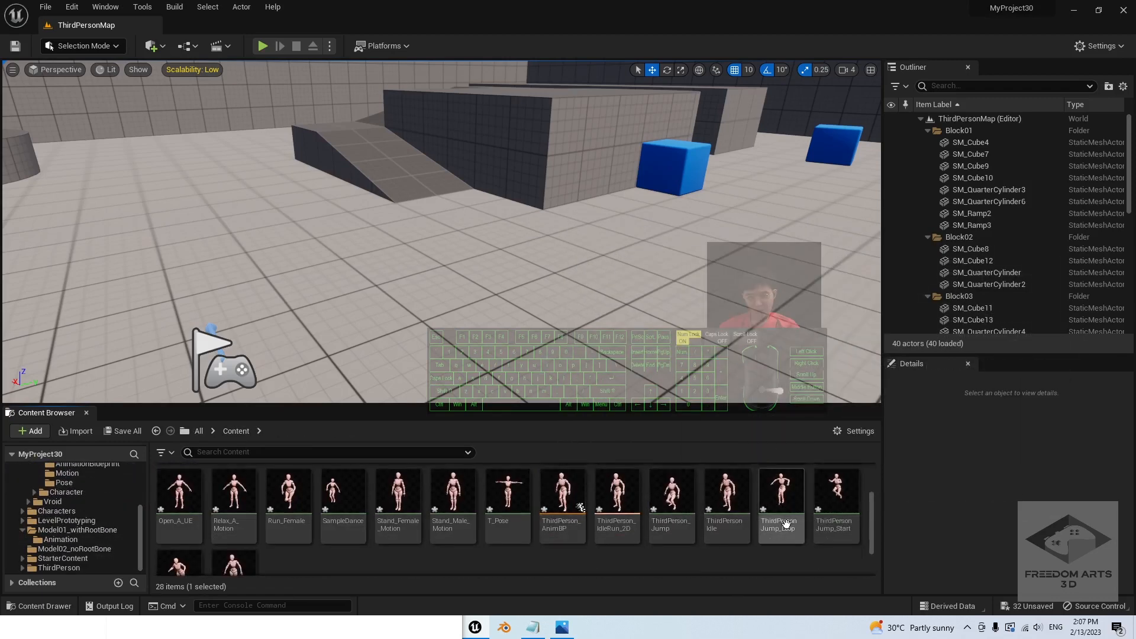
left_click(572, 525)
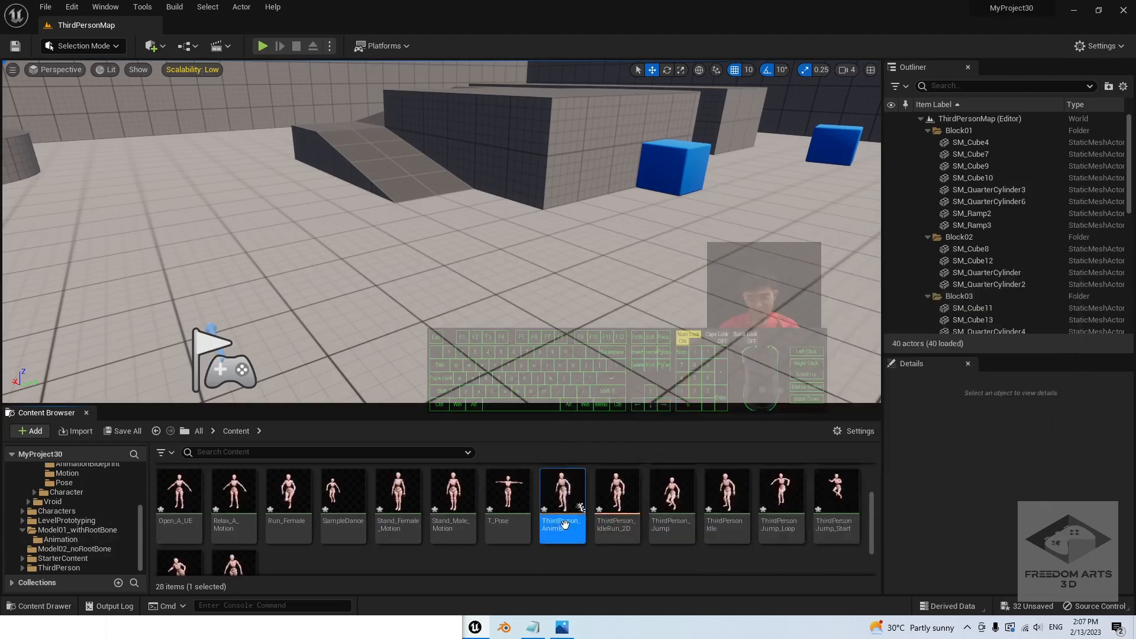
scroll(571, 526, "down", 2)
scroll(573, 511, "up", 2)
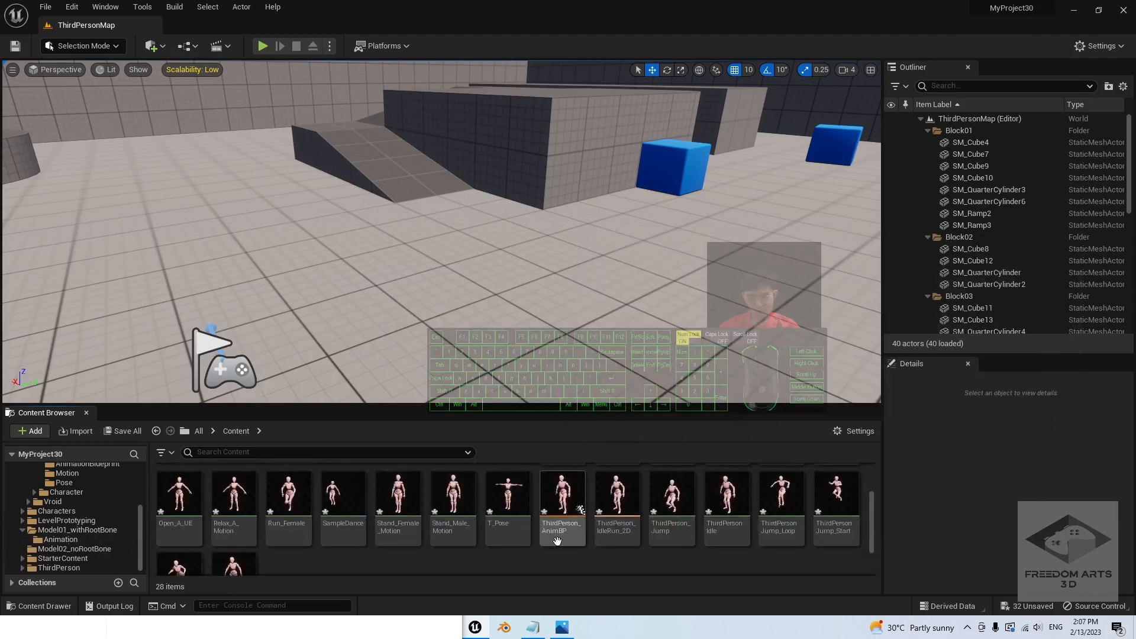
left_click(573, 511)
key("Right")
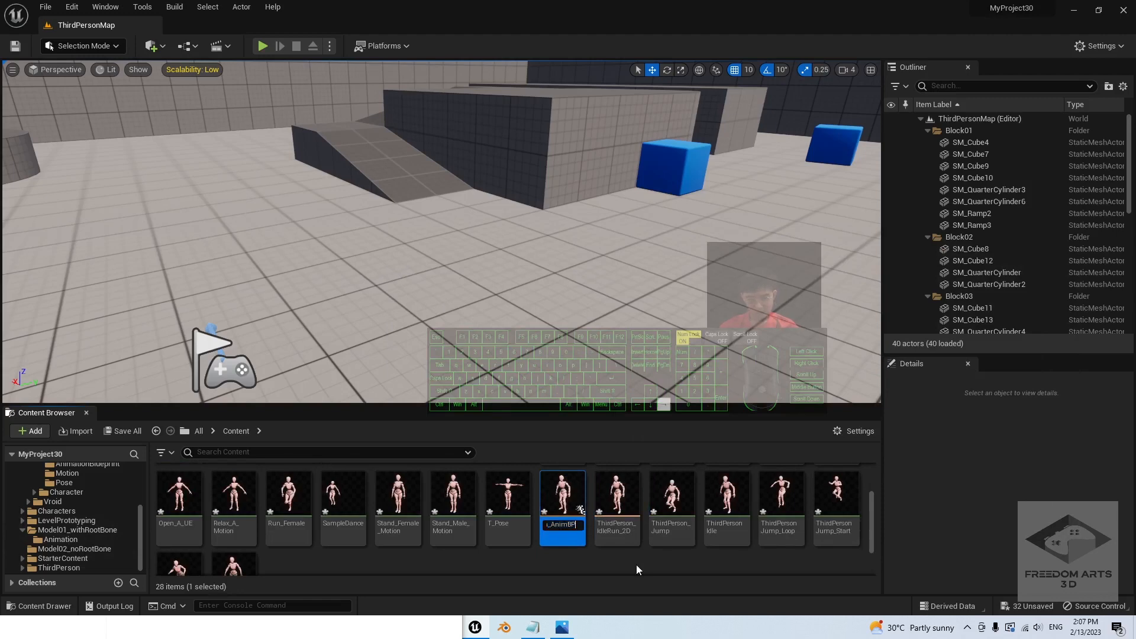
type("_Model01")
key("Return")
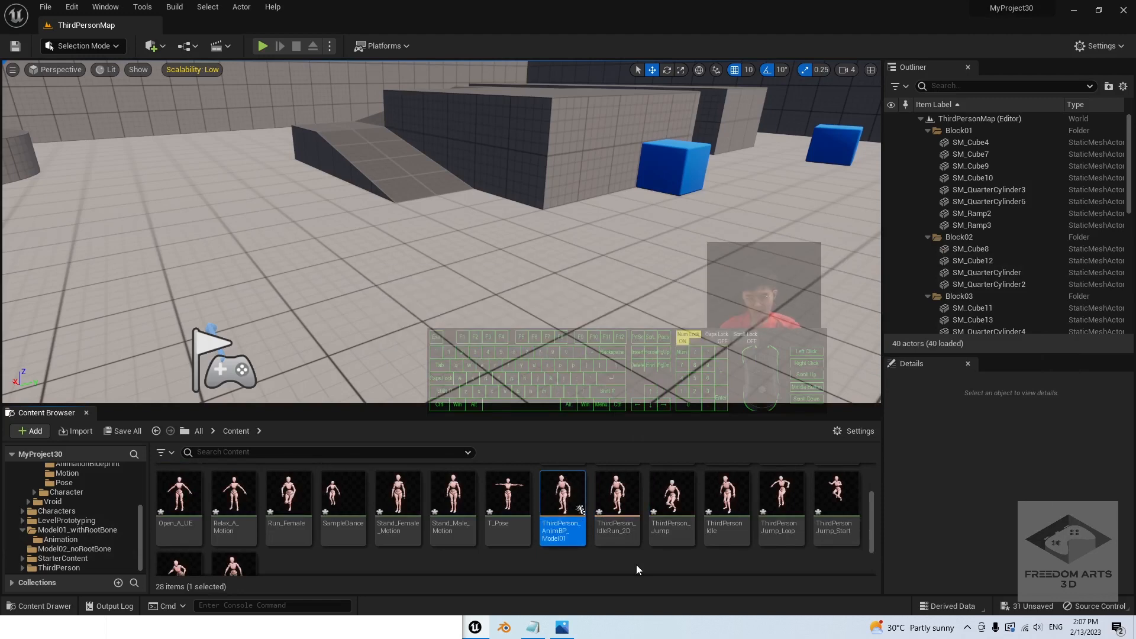
Step: Move all retargeted assets, from A_Pose_Motion through ThirdPersonWalk, out of Content into Model01_withRootBone's Animation folder
scroll(576, 516, "up", 2)
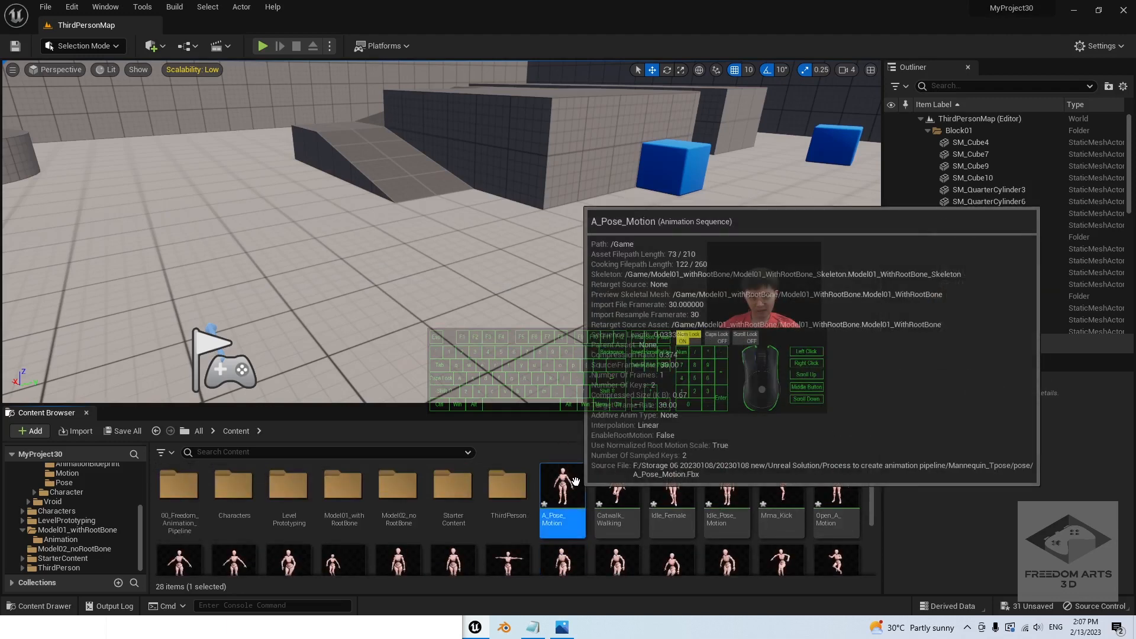
scroll(539, 568, "down", 3)
left_click(233, 534, "shift")
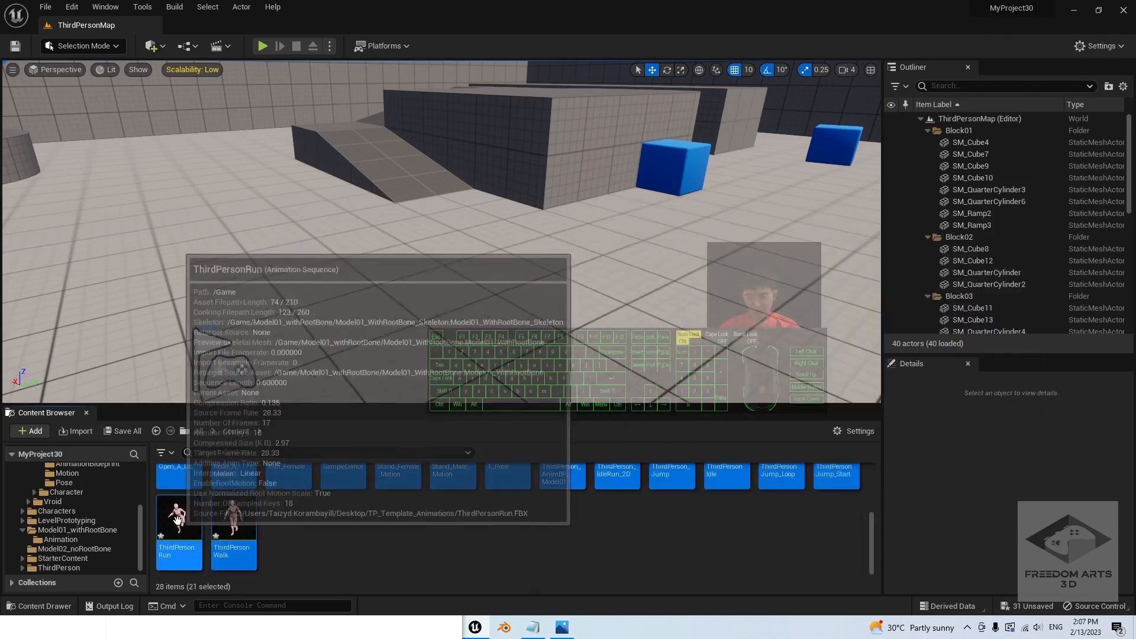
left_click_drag(180, 531, 61, 541)
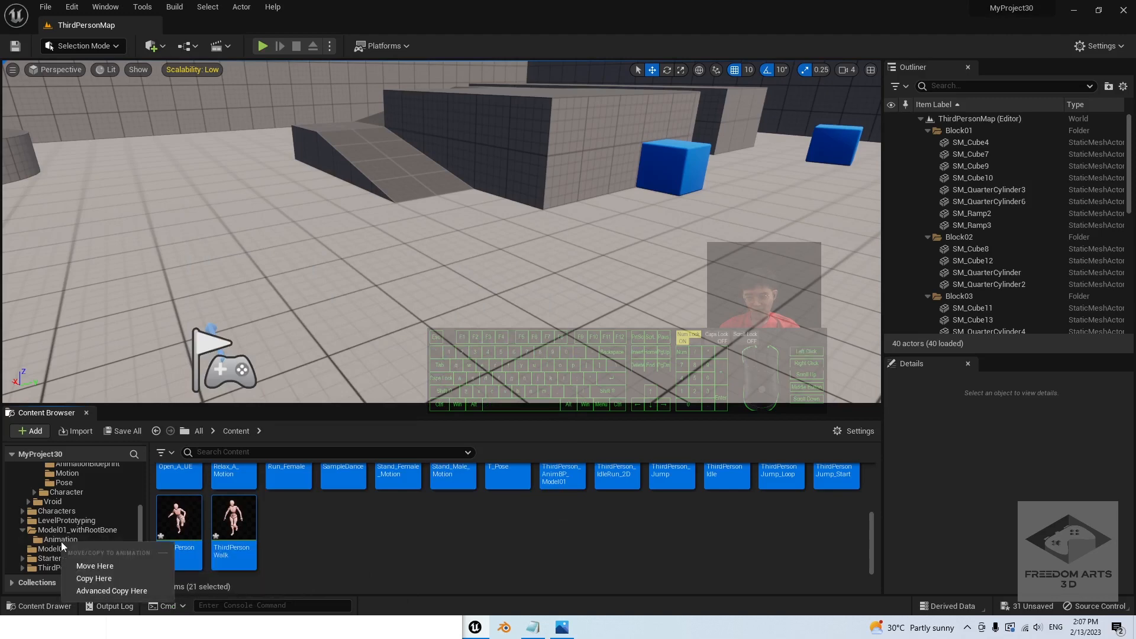
left_click(91, 565)
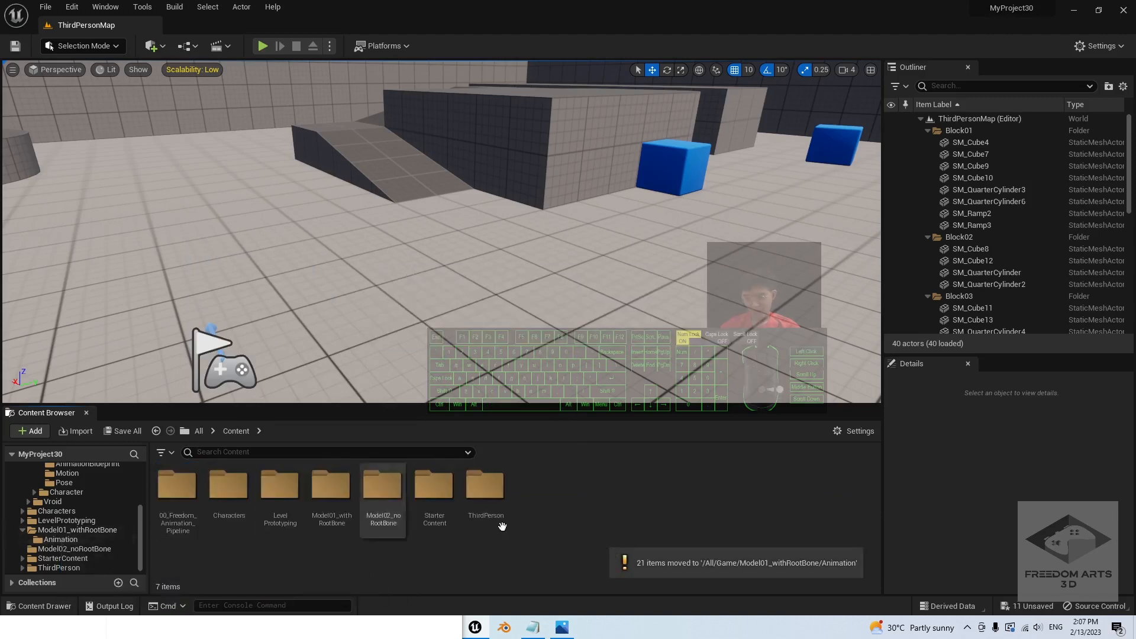
Step: Duplicate BP_ThirdPersonCharacter in the ThirdPerson Blueprints folder and name the copy BP_ThirdPersonCharacter_Model01
double_click(332, 485)
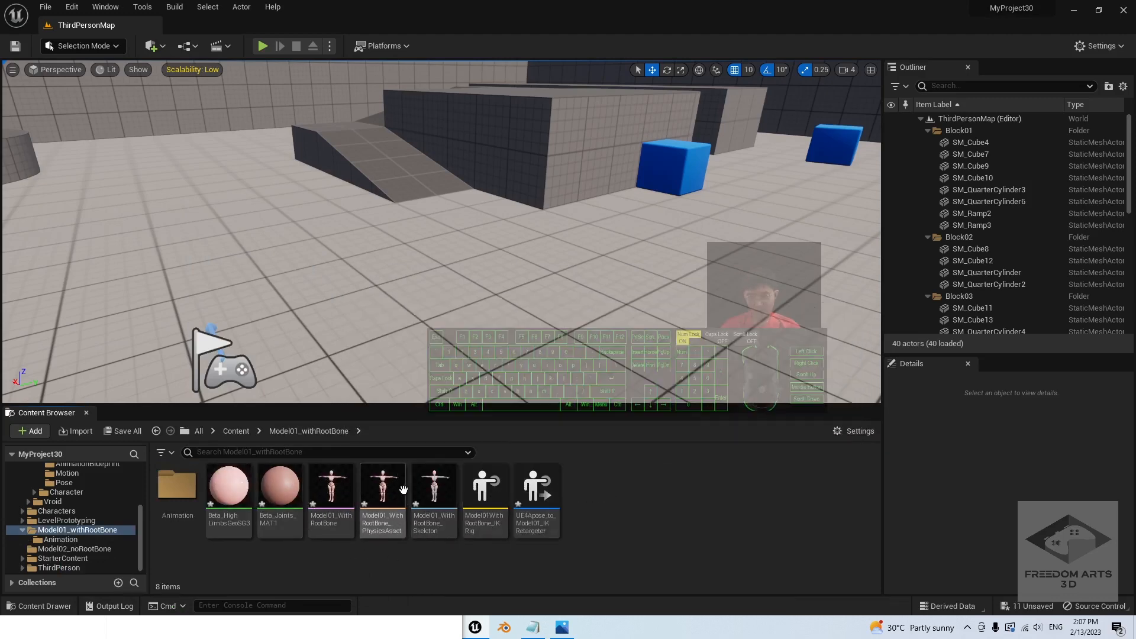
left_click(236, 432)
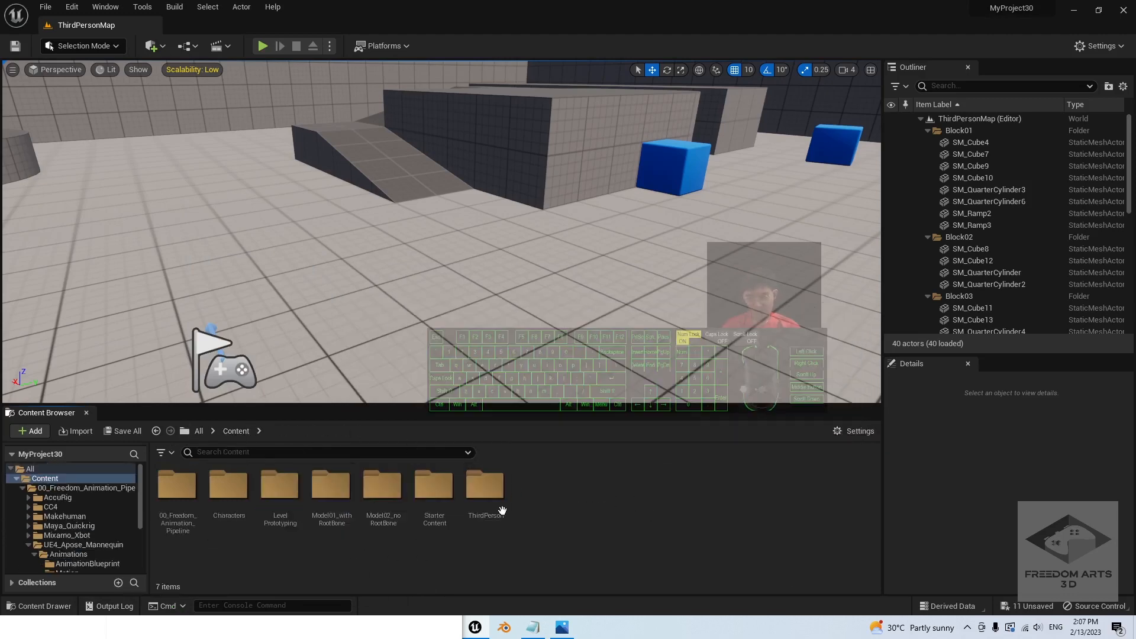
double_click(491, 491)
double_click(177, 491)
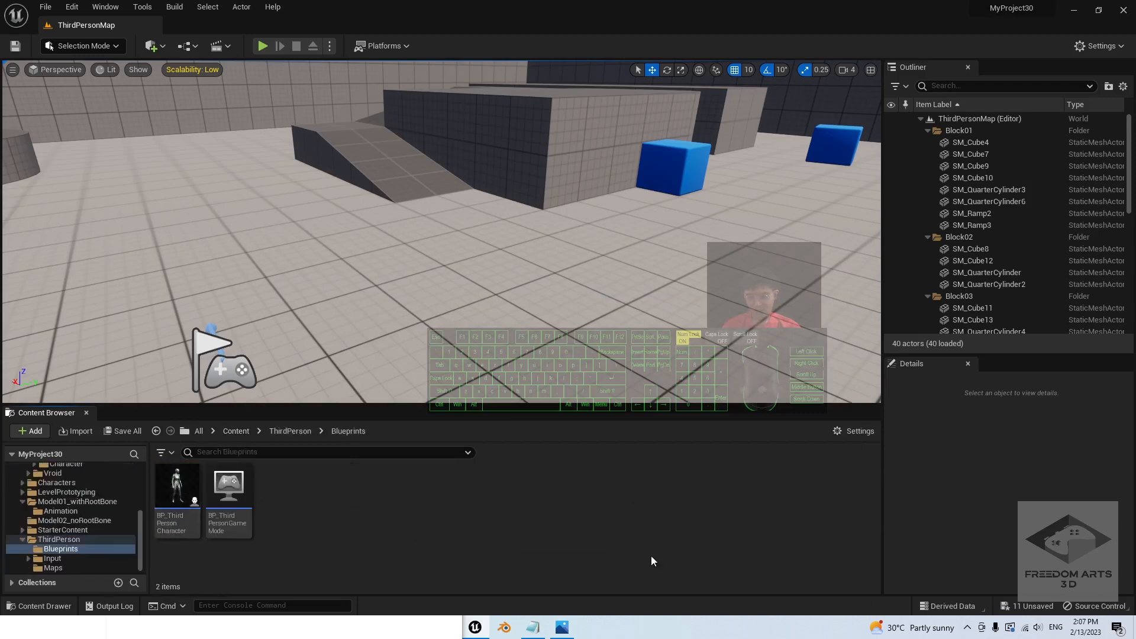
right_click(173, 489)
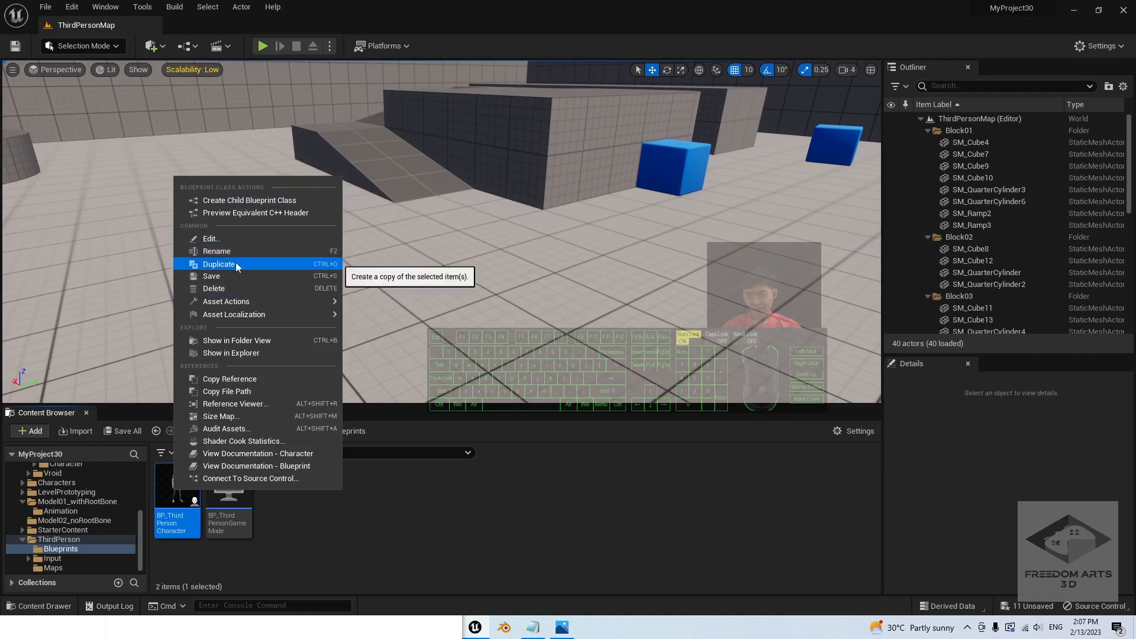
left_click(236, 263)
key("Right")
key("BackSpace")
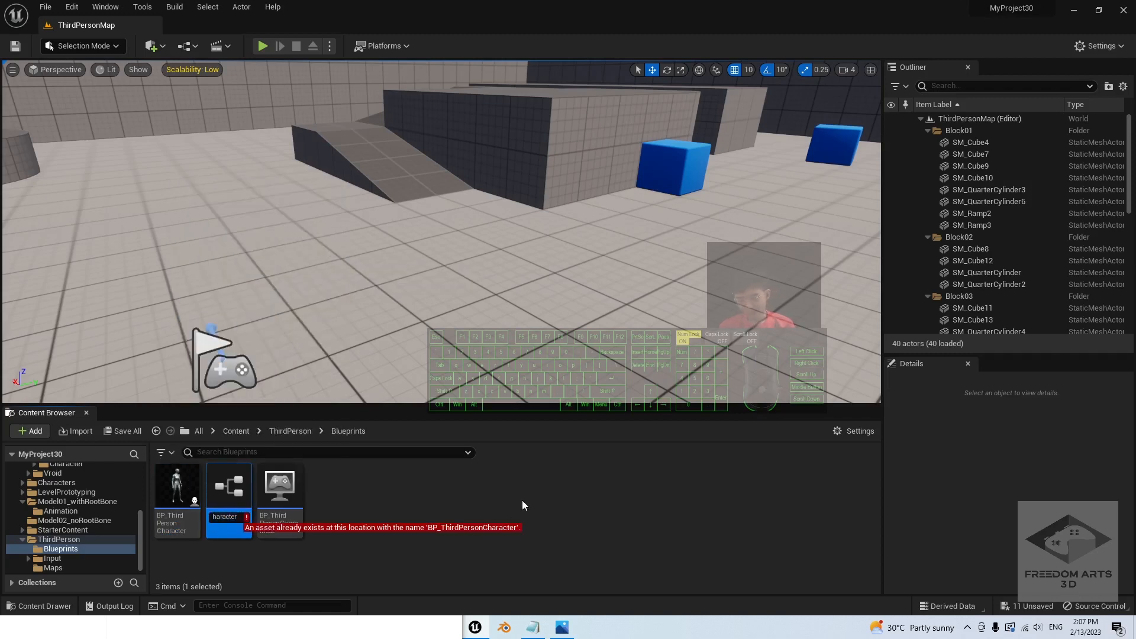
type("_")
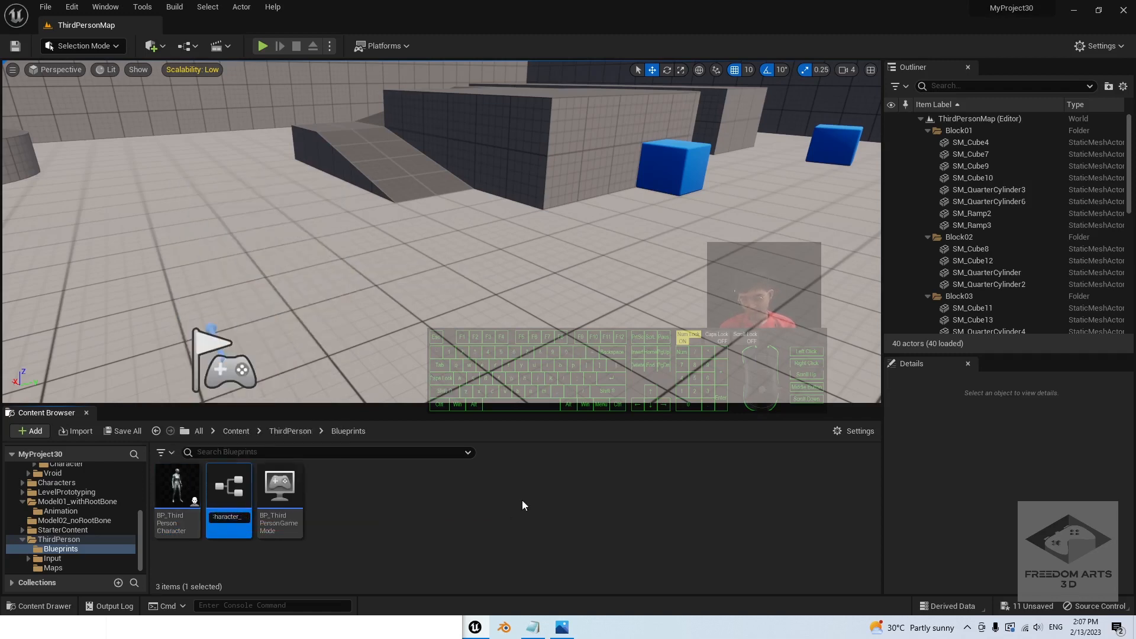
type("Model01")
key("Return")
Step: In BP_ThirdPersonCharacter_Model01, set the Mesh component's skeletal mesh to Model01_WithRootBone and its Anim Class to ThirdPerson_AnimBP_Model01
double_click(237, 497)
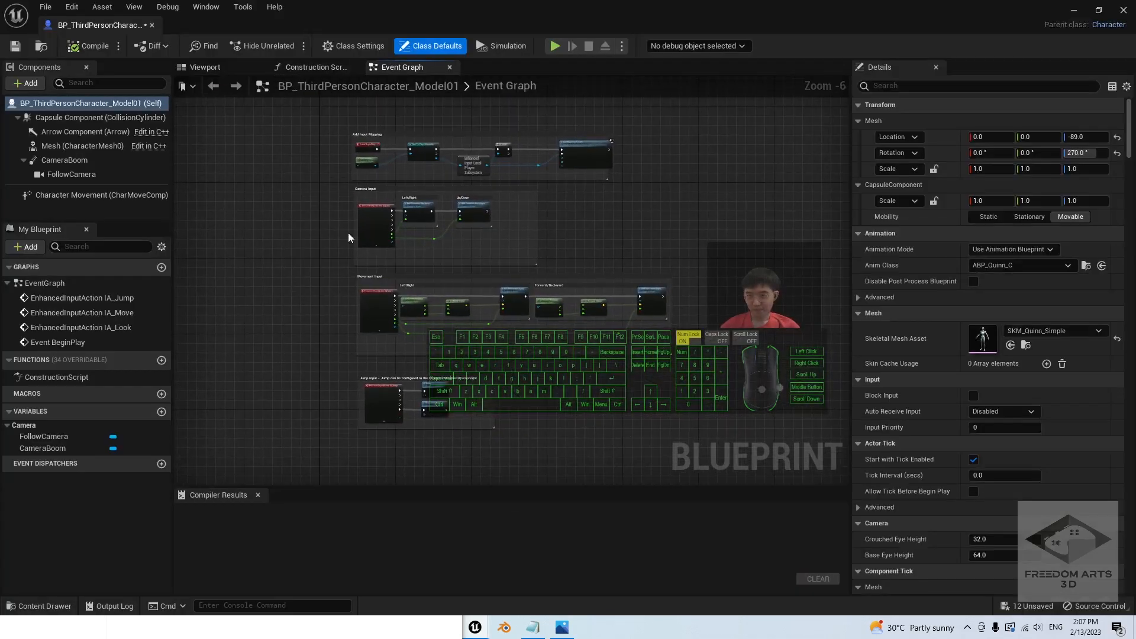
left_click(70, 146)
left_click(219, 67)
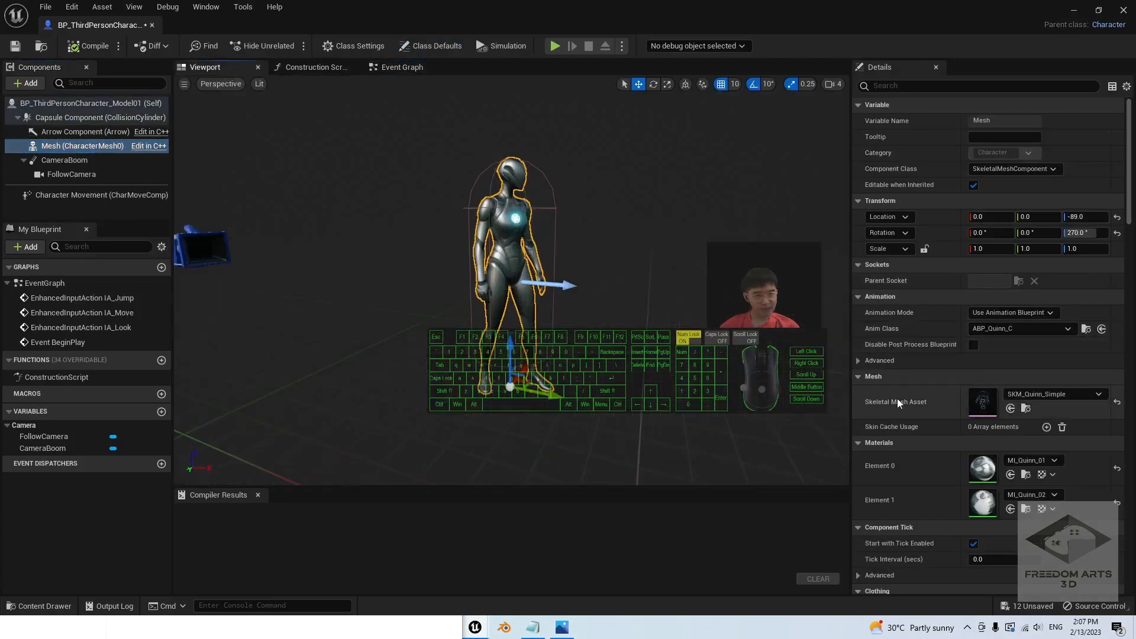
left_click(1053, 394)
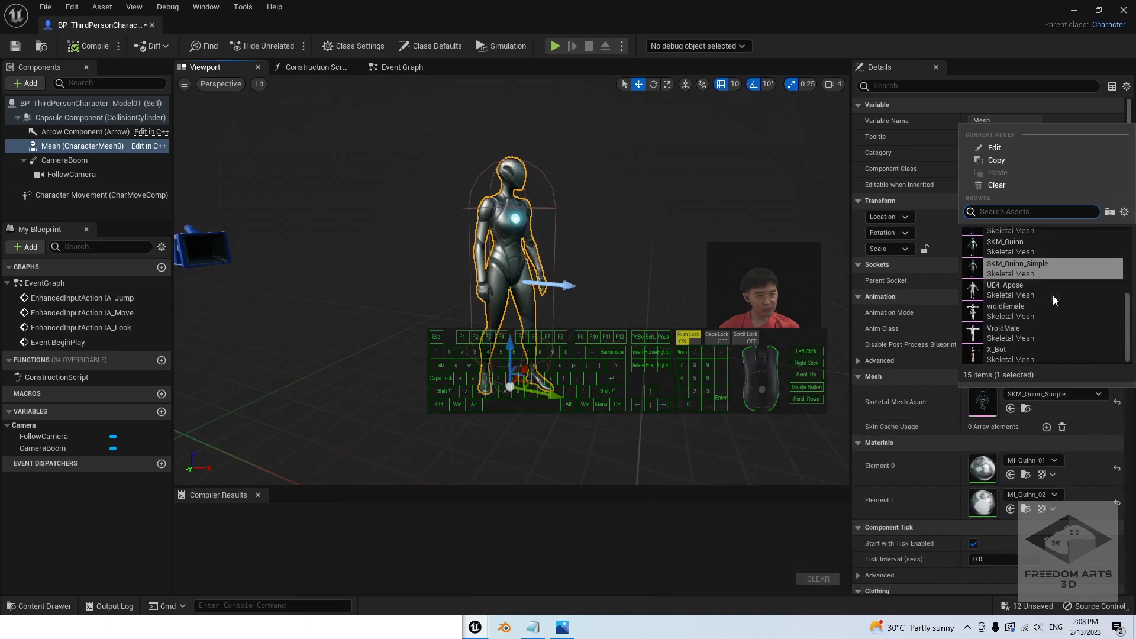
scroll(1045, 322, "up", 3)
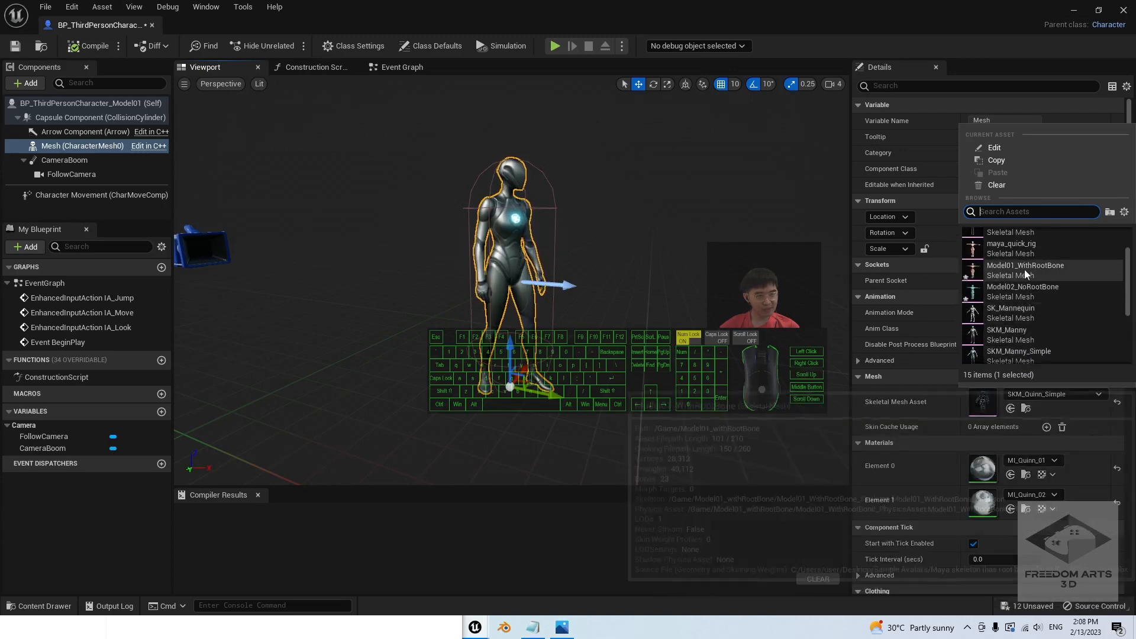
left_click(1024, 269)
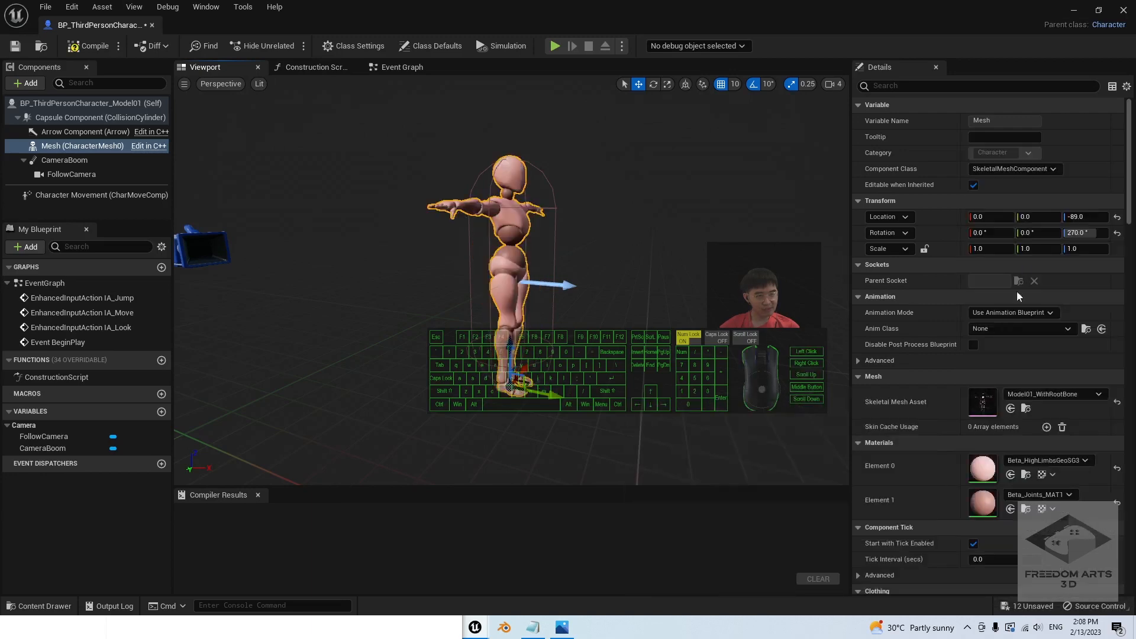
left_click(1004, 328)
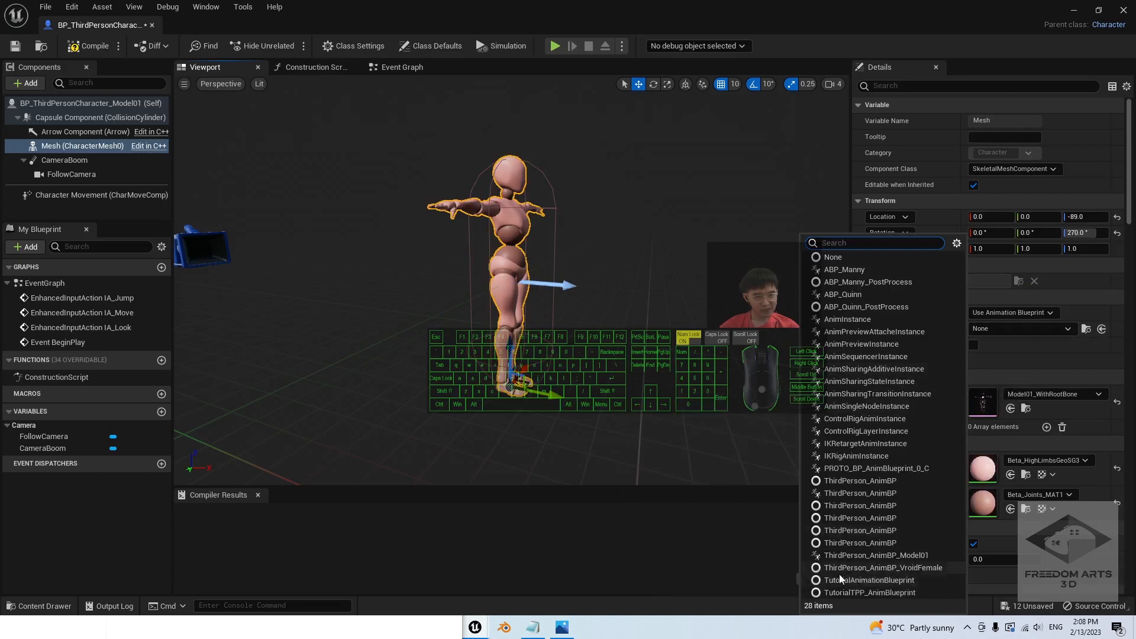
left_click(916, 559)
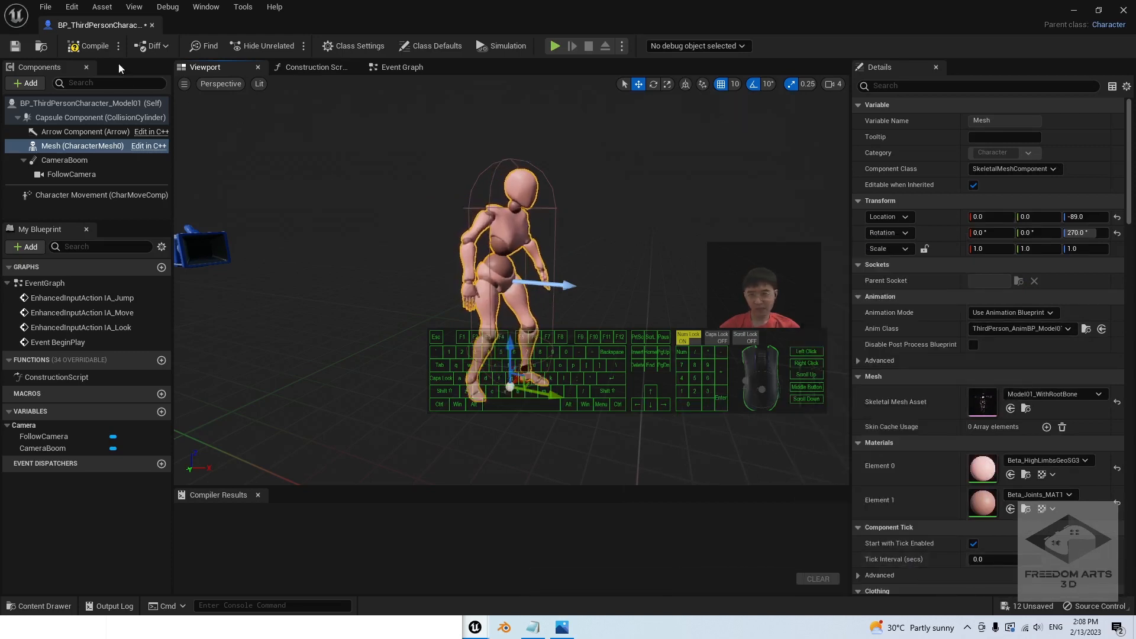
Step: Compile the Model01 character blueprint, then set BP_ThirdPersonGameMode's Default Pawn Class to BP_ThirdPersonCharacter_Model01 and compile it
left_click(77, 51)
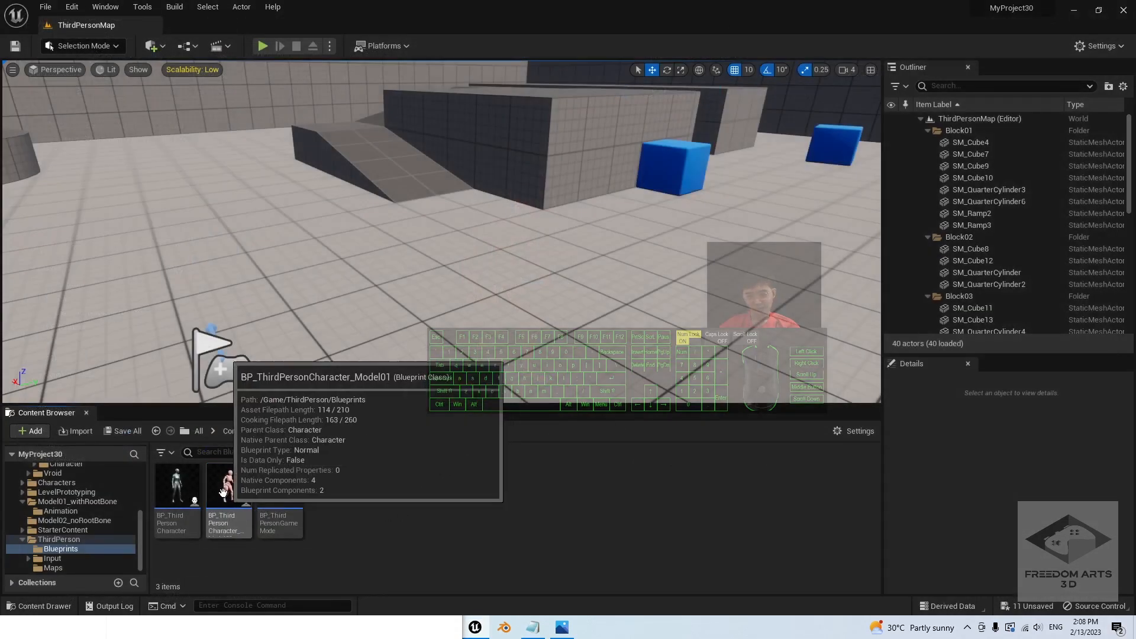
double_click(293, 498)
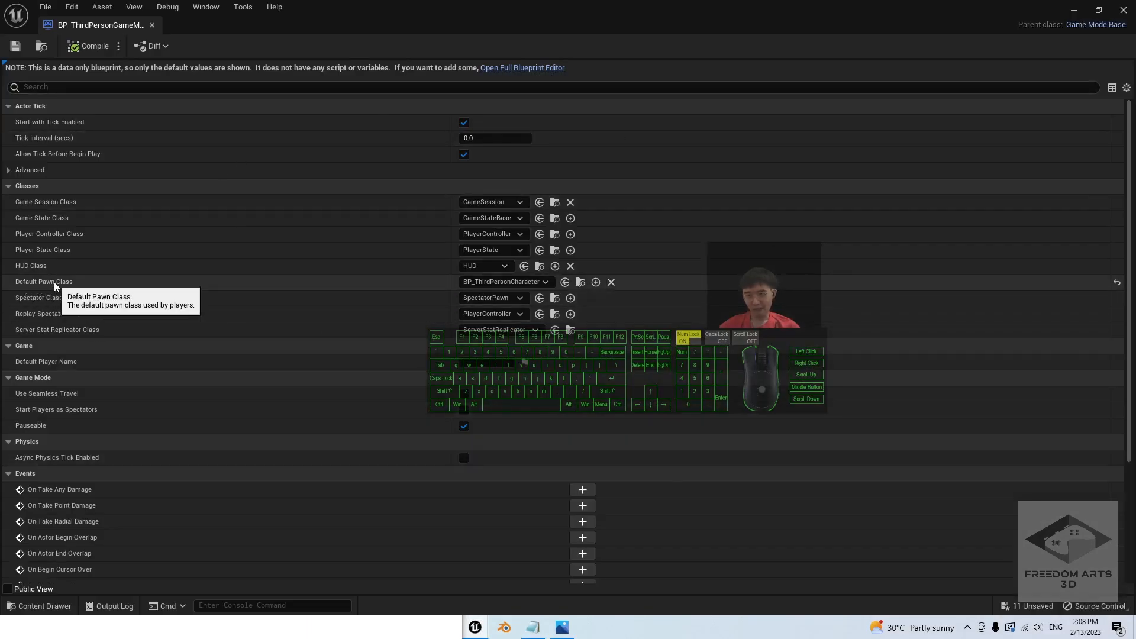
left_click(546, 283)
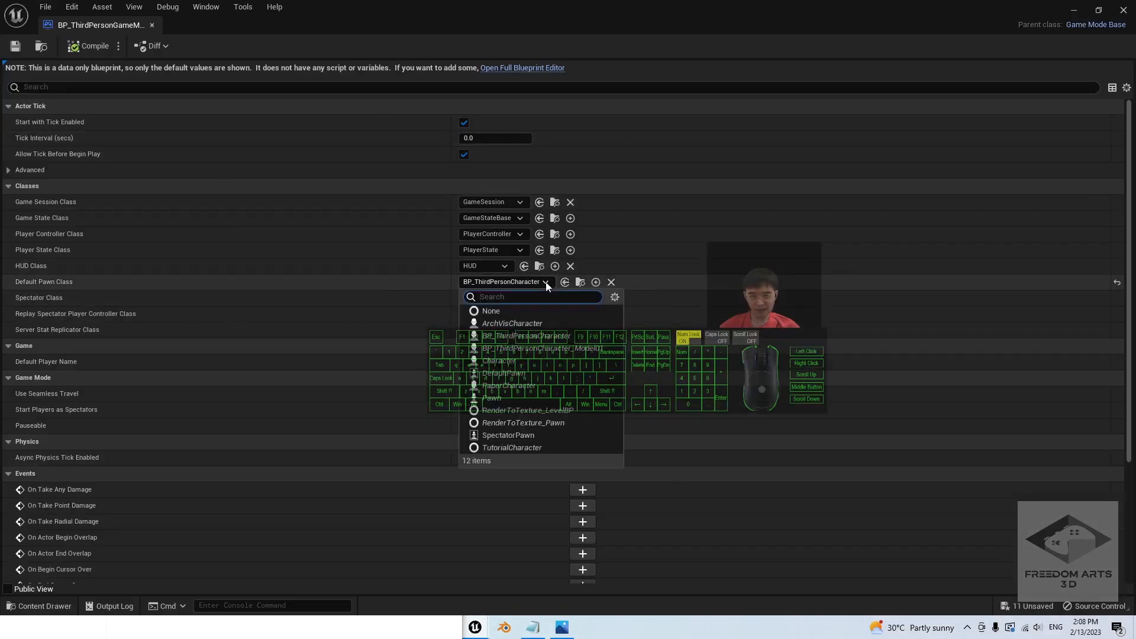
left_click(498, 349)
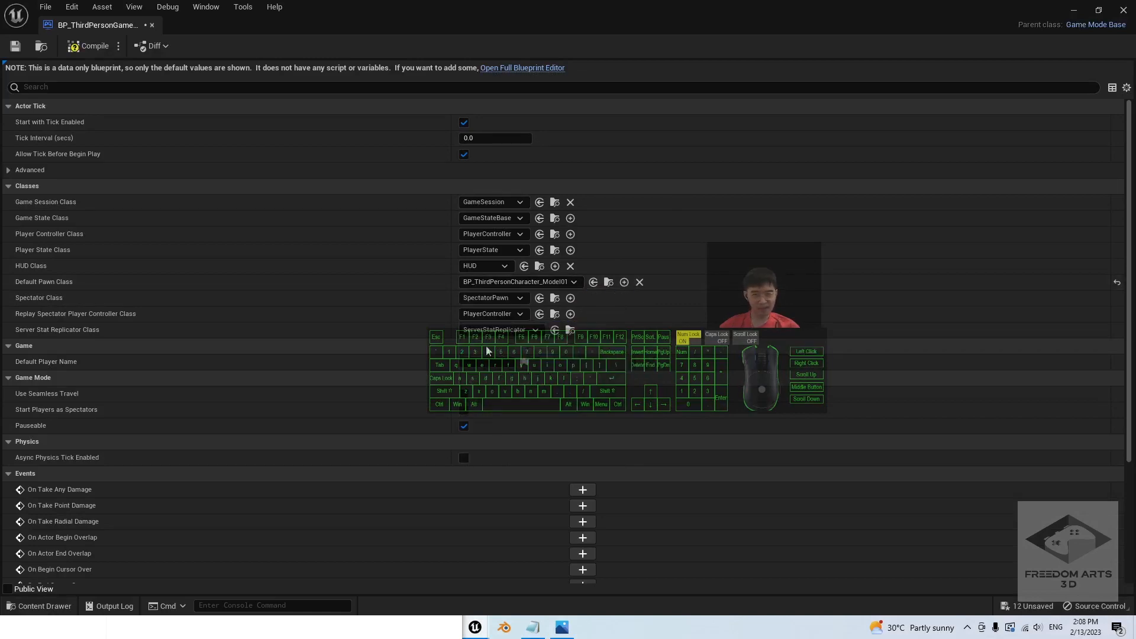
left_click(85, 47)
left_click(1126, 8)
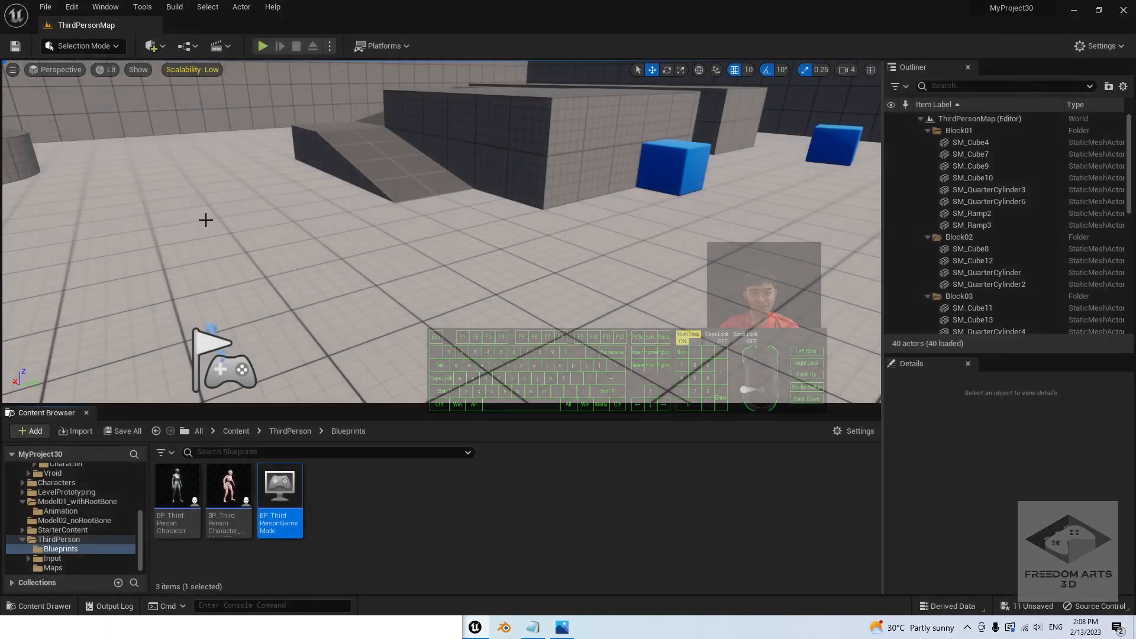
Step: Play-test ThirdPersonMap by running and jumping with the Model01 character, then end the play session
left_click(264, 46)
key("w")
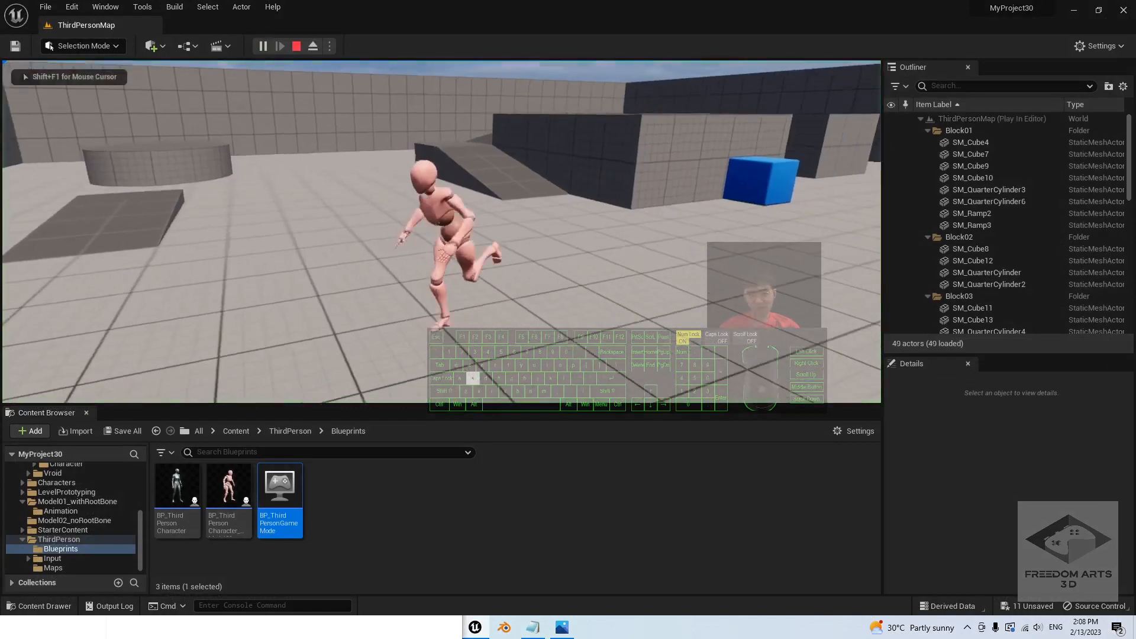
key("w")
key("space")
key("a")
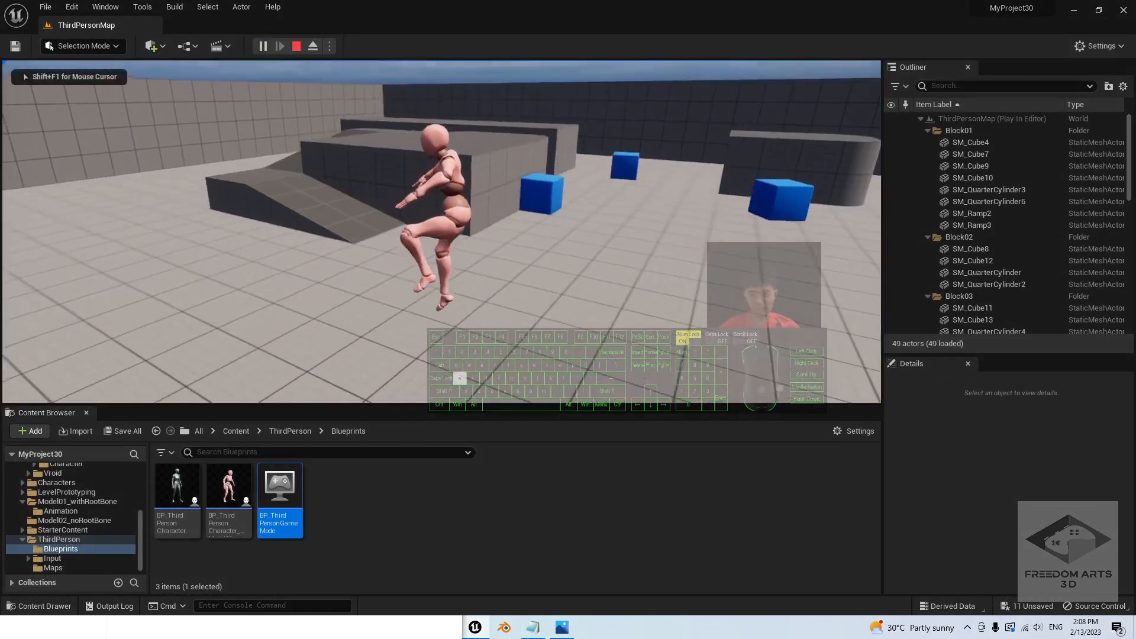
key("w")
key("space")
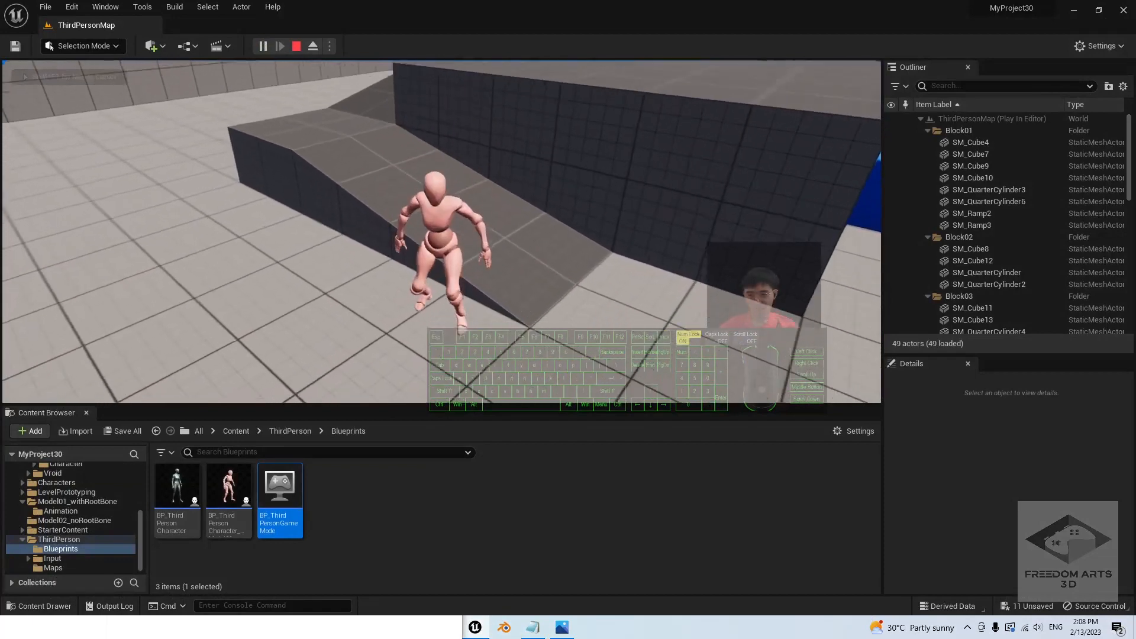
key("Escape")
Step: Go to the Model02_noRootBone content folder and inspect the bone hierarchy of Model02_NoRootBone_Skeleton
left_click(236, 431)
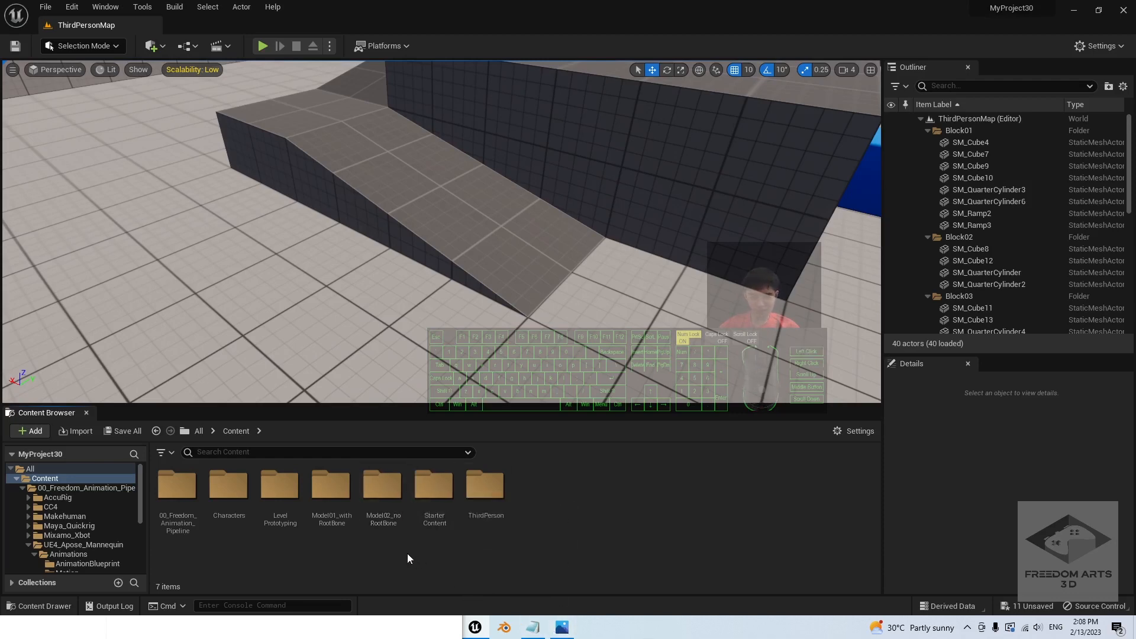
left_click(331, 503)
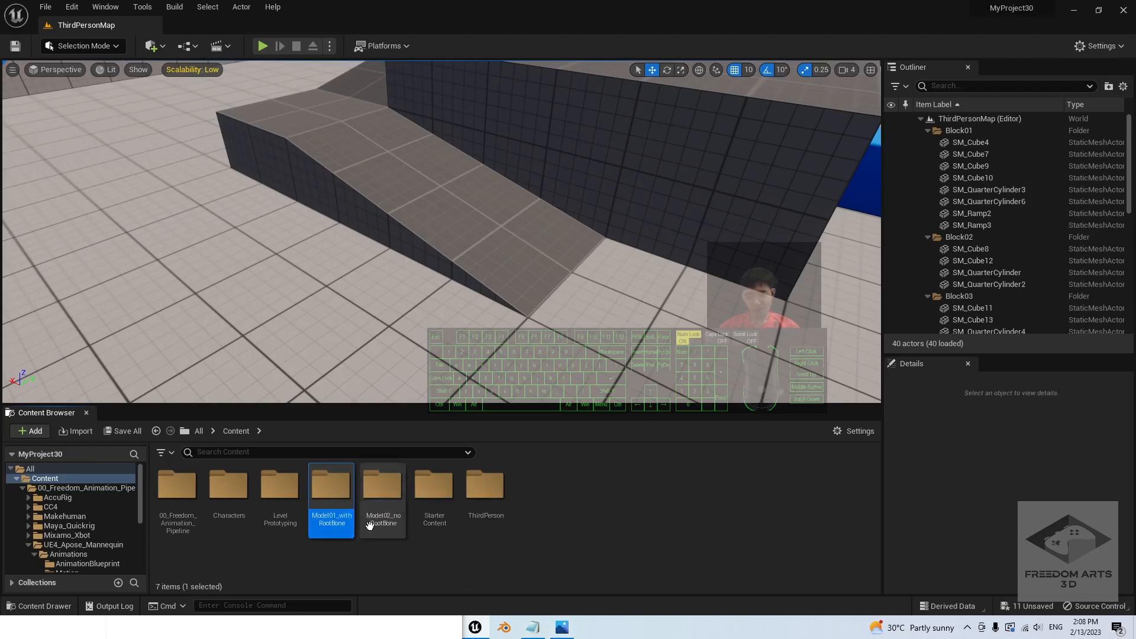
left_click(382, 494)
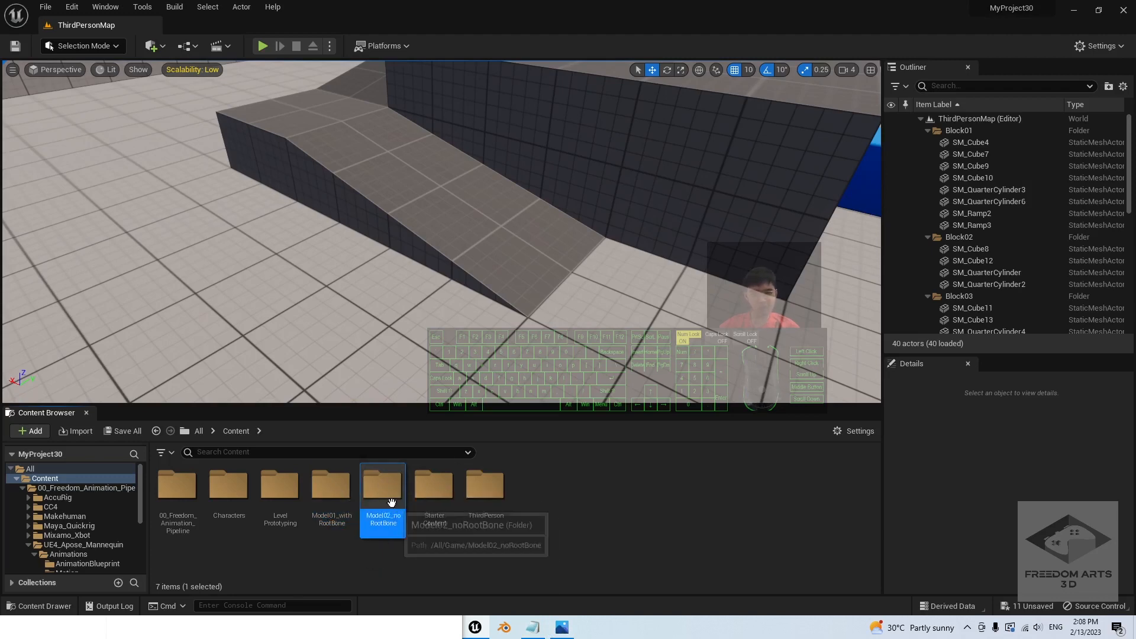
double_click(391, 502)
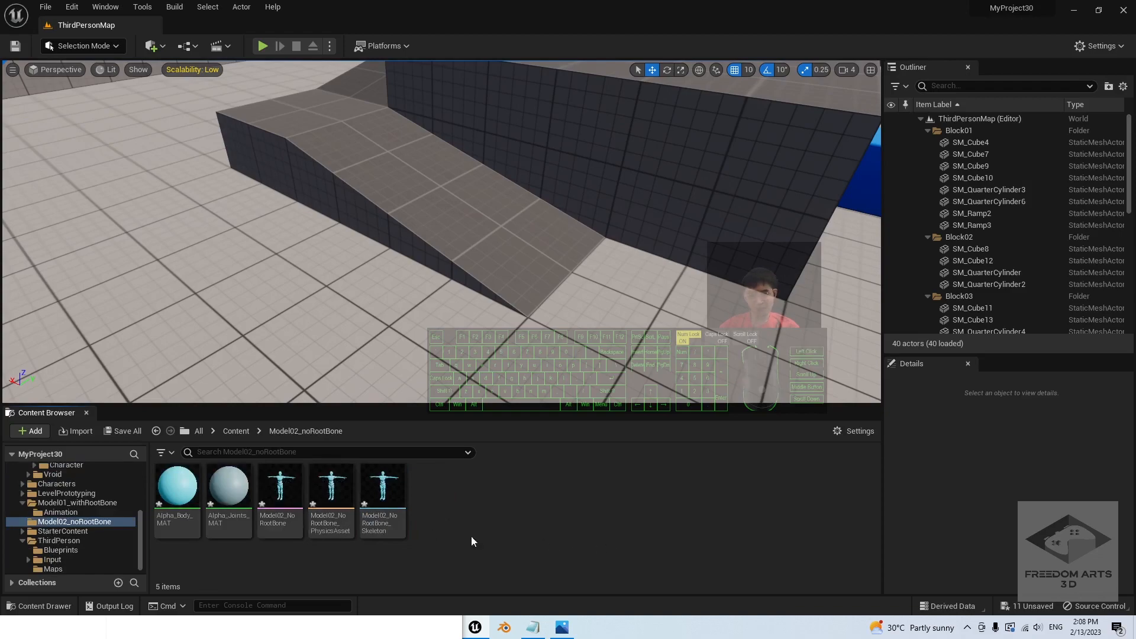
double_click(384, 488)
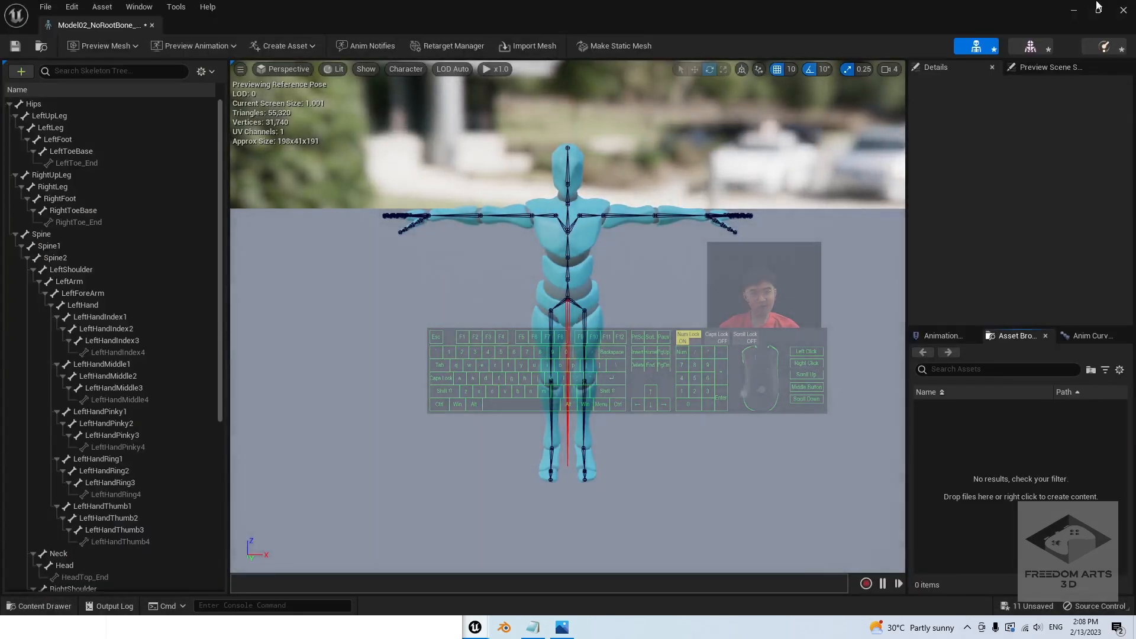
left_click(1121, 10)
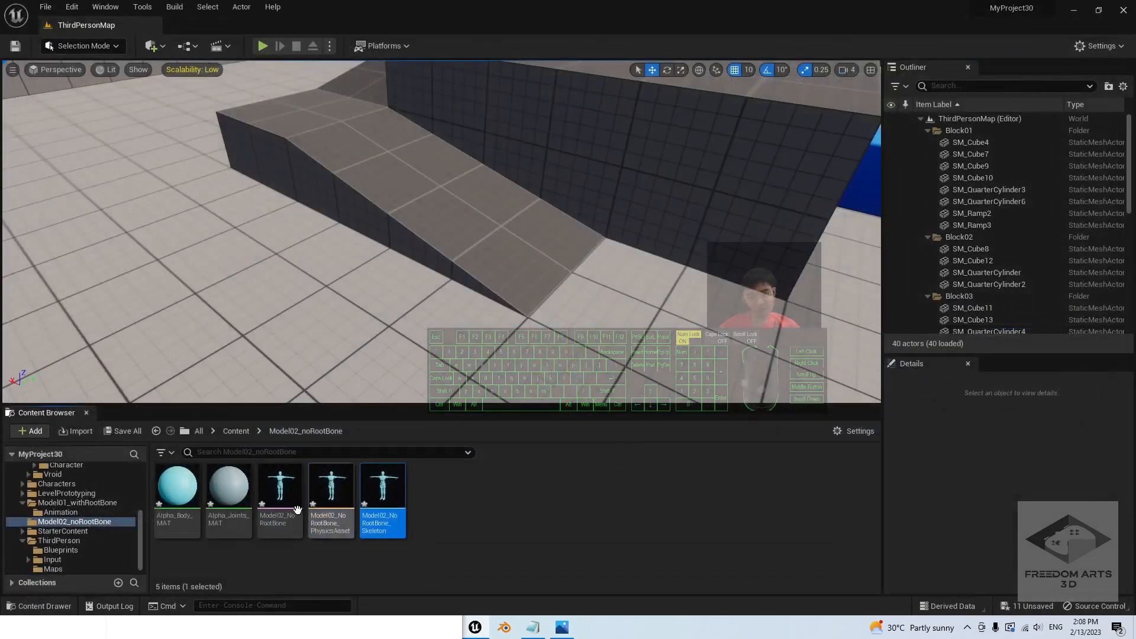
left_click(413, 631)
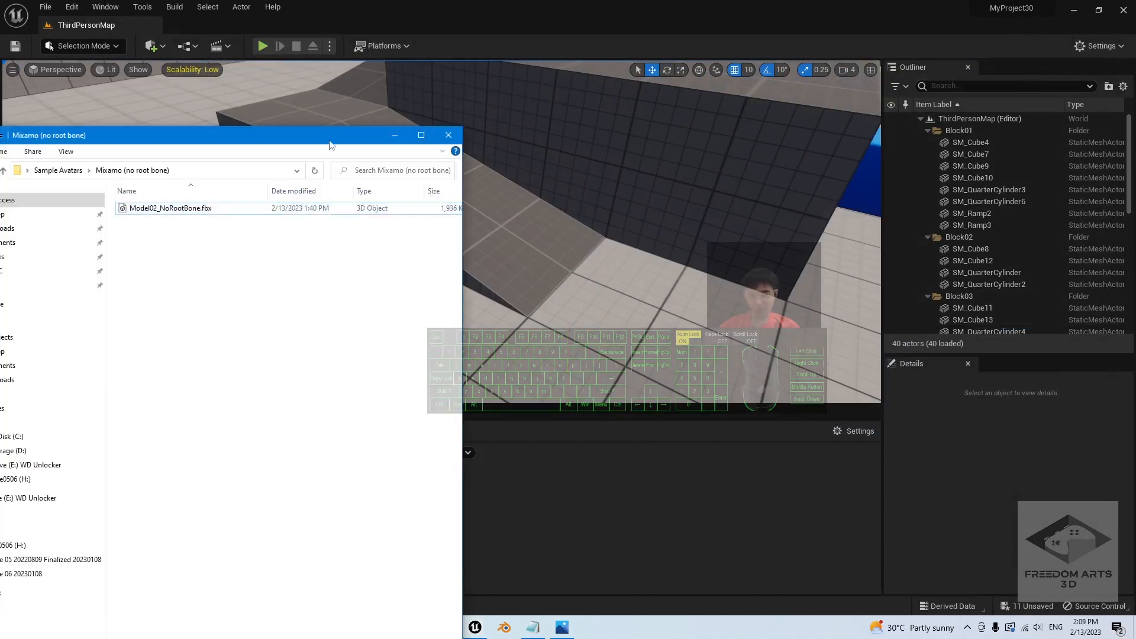
left_click_drag(335, 135, 596, 54)
left_click(709, 56)
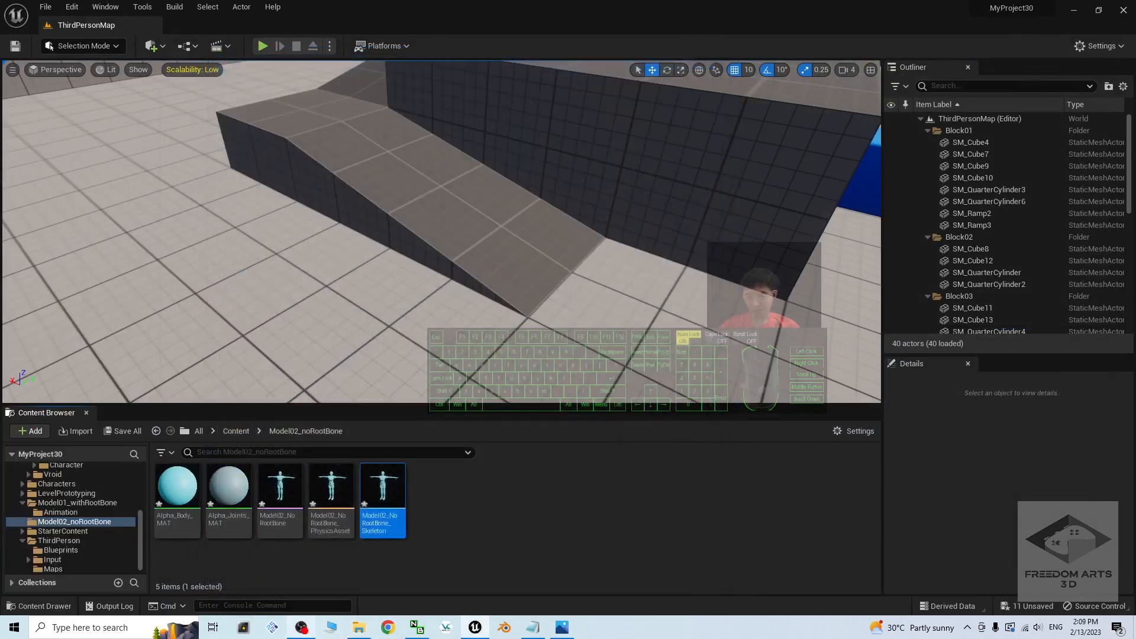
left_click(301, 627)
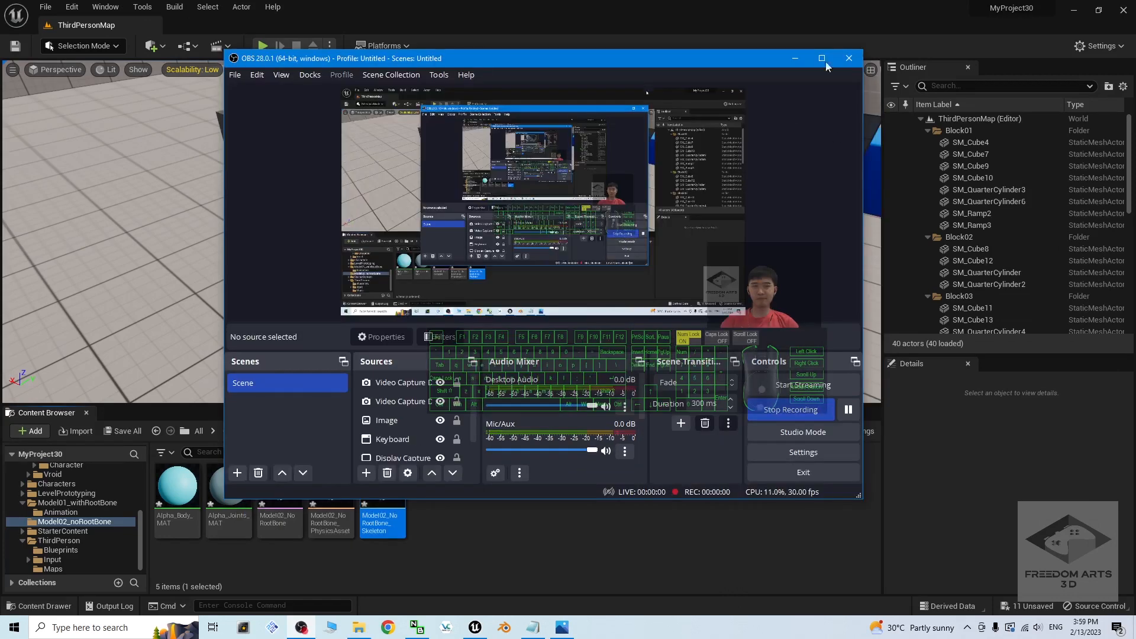
left_click(794, 59)
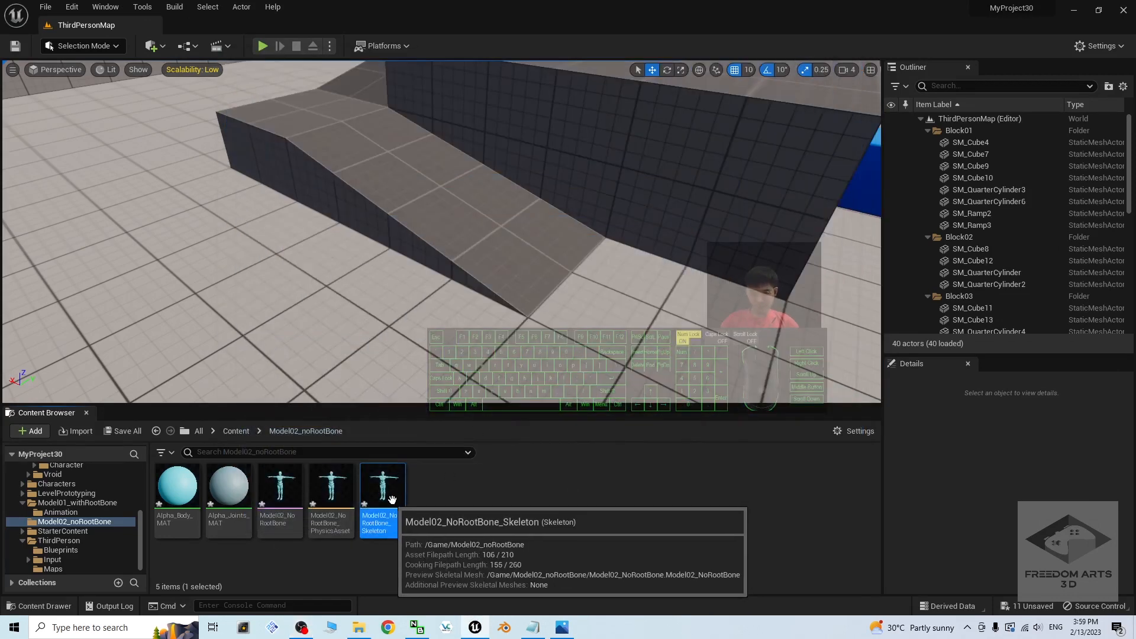
Step: Create an IK Rig asset in the Model02_noRootBone folder based on the Model02_NoRootBone skeletal mesh
mouse_move(379, 498)
left_click(517, 505)
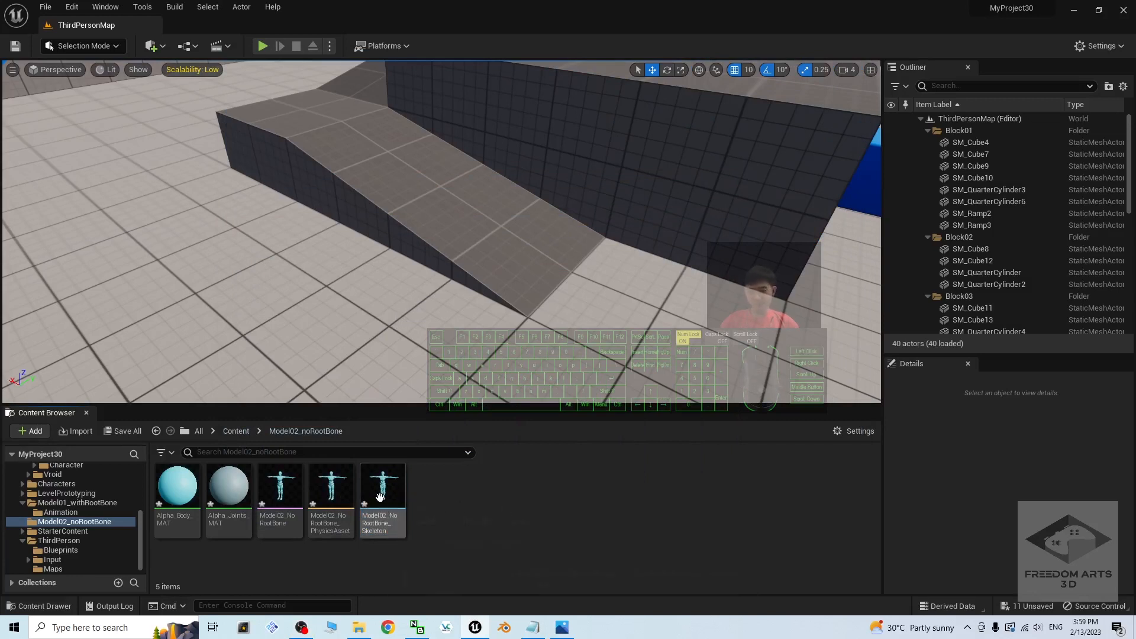
right_click(434, 506)
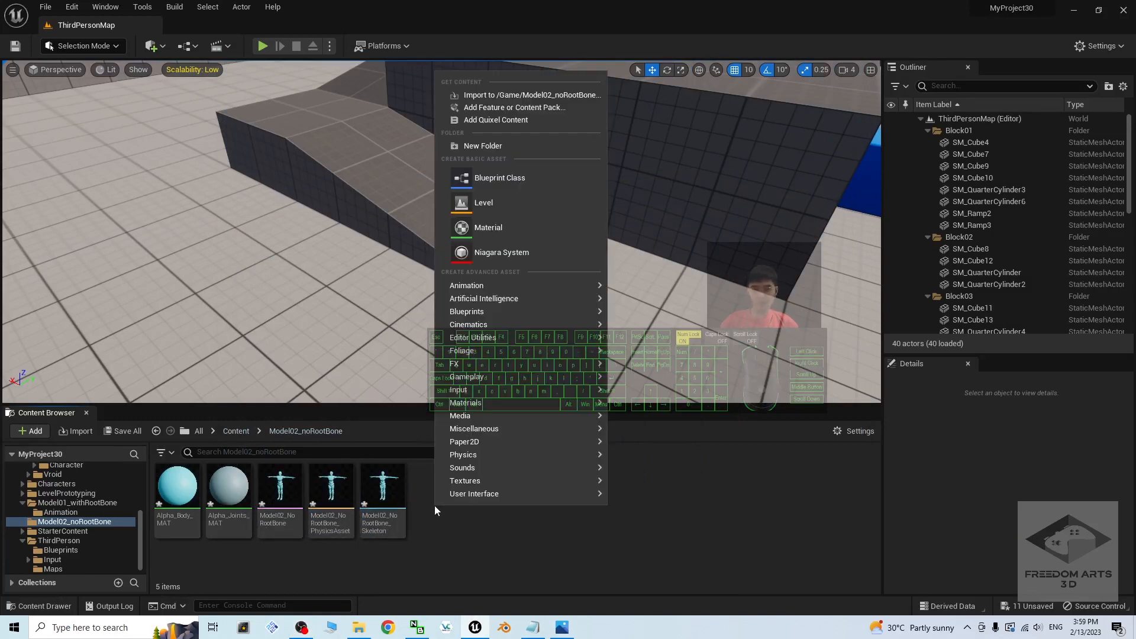
mouse_move(510, 331)
mouse_move(492, 287)
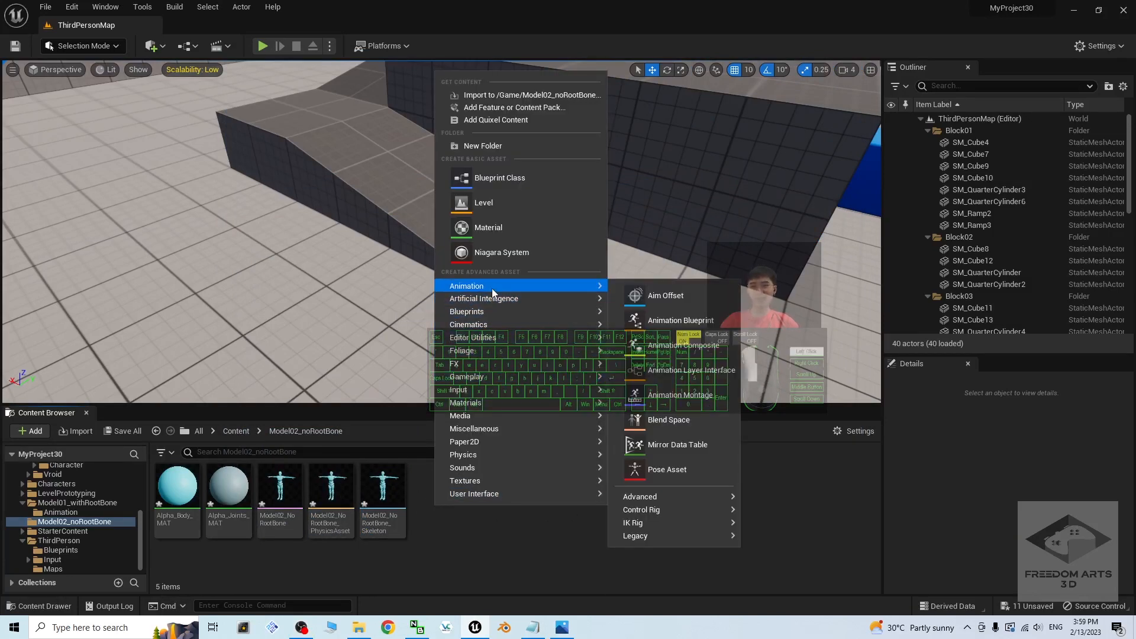
mouse_move(673, 498)
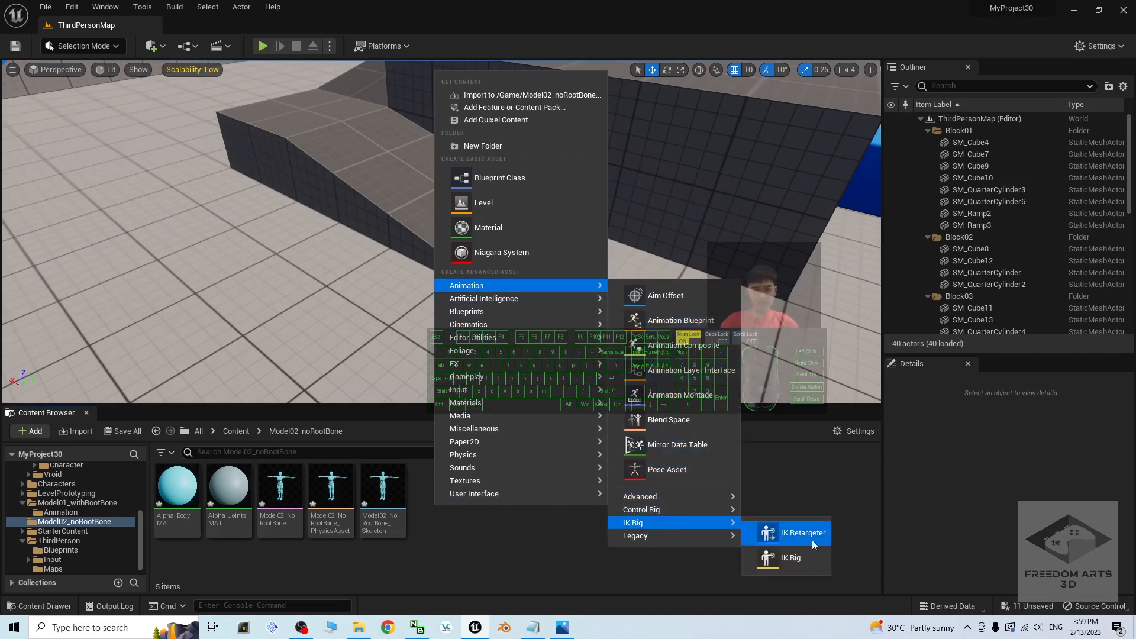
left_click(783, 556)
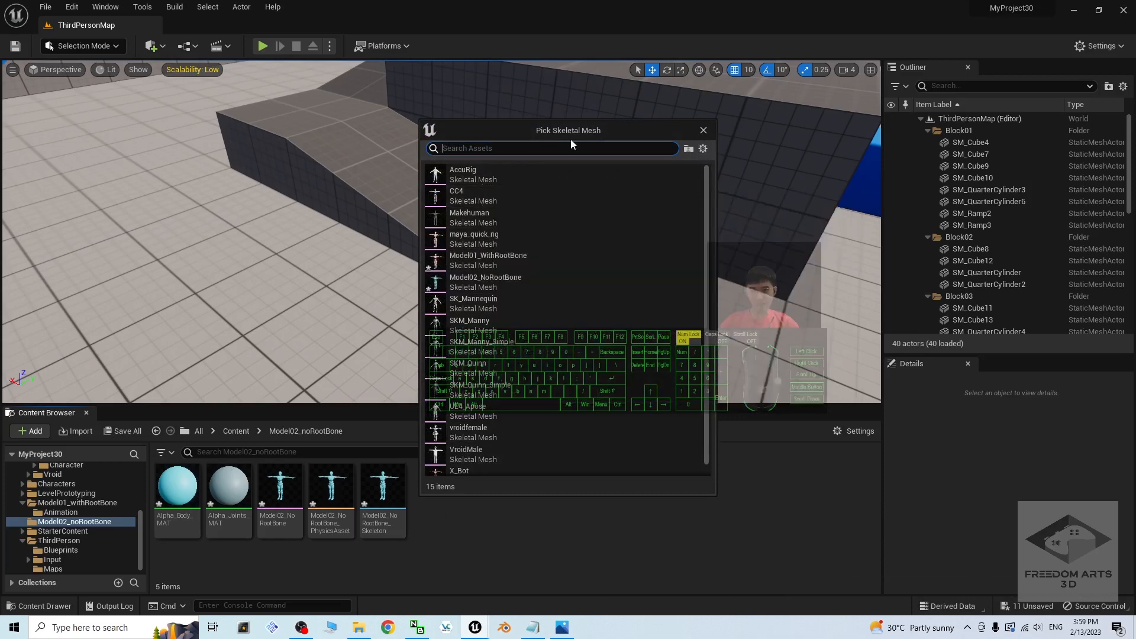
left_click_drag(587, 137, 633, 185)
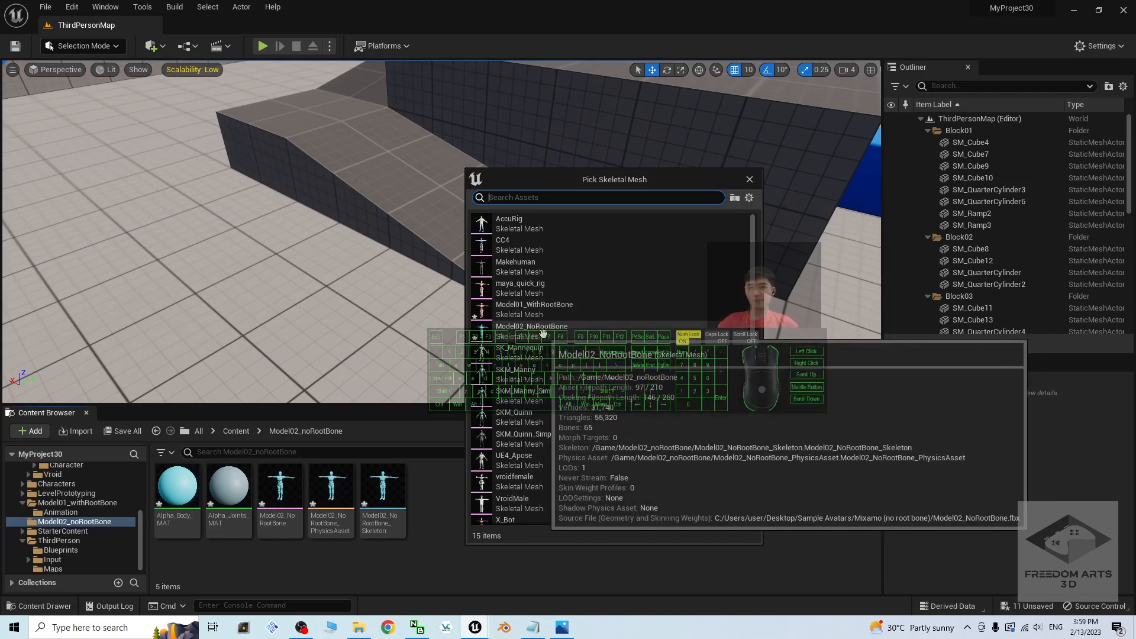
left_click(524, 336)
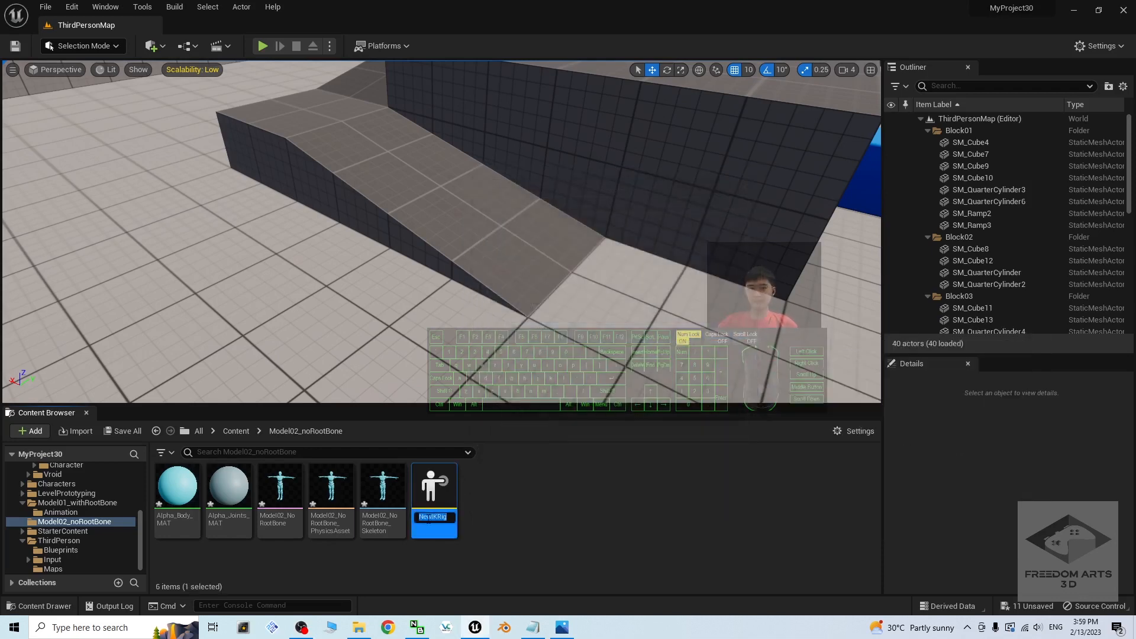
Step: Name the new IK Rig asset Model02NoRootbone_IKRig
left_click_drag(431, 518, 415, 518)
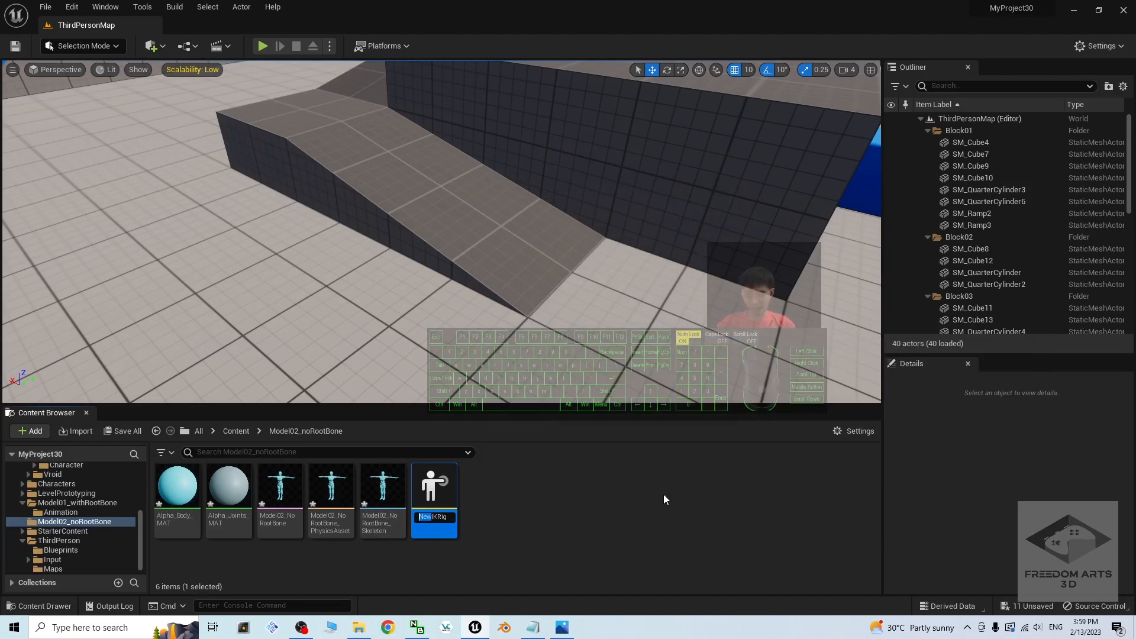
type("Model02")
type("_No")
type("Rootbone_")
key("Return")
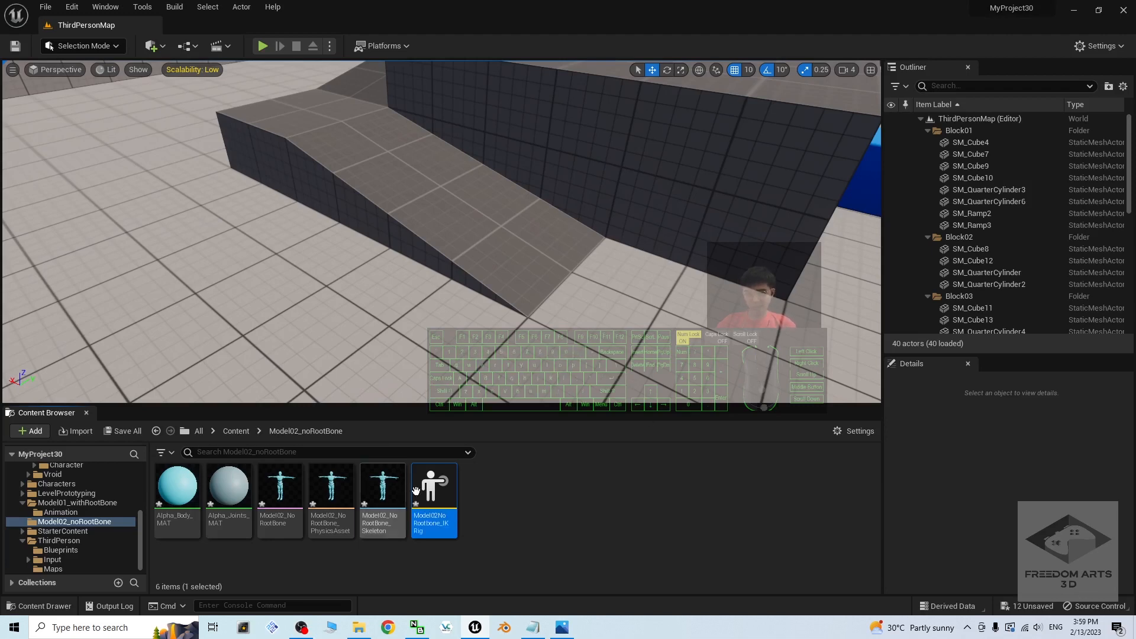
Step: Open Model02NoRootbone_IKRig and set its Hips bone as the retarget root
double_click(440, 493)
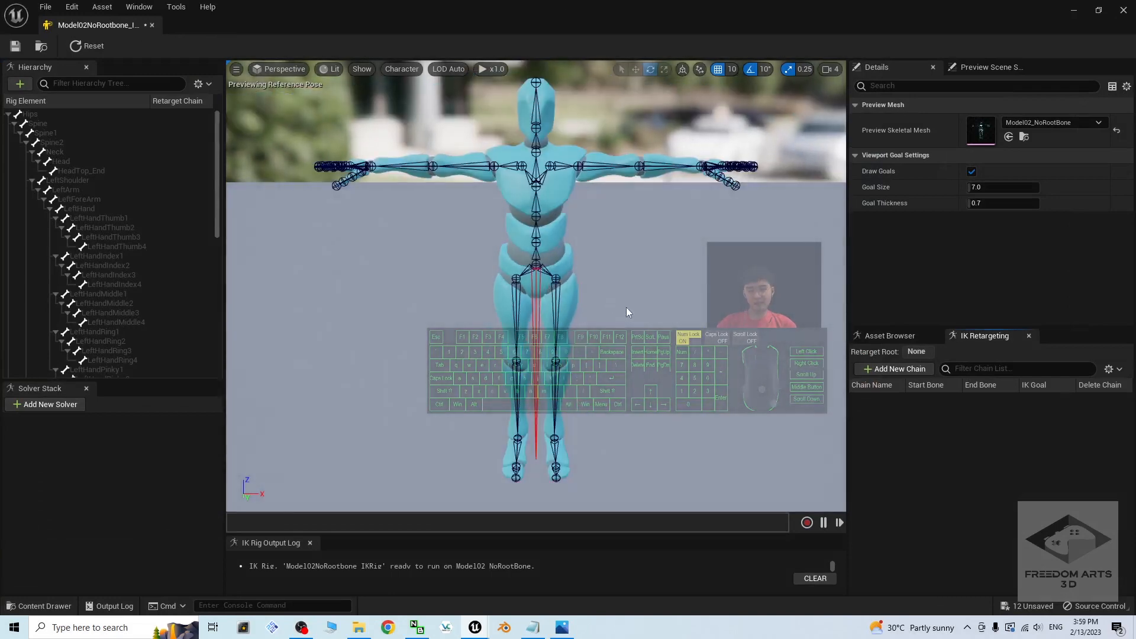
left_click_drag(627, 311, 563, 302, "alt")
scroll(515, 324, "up", 2)
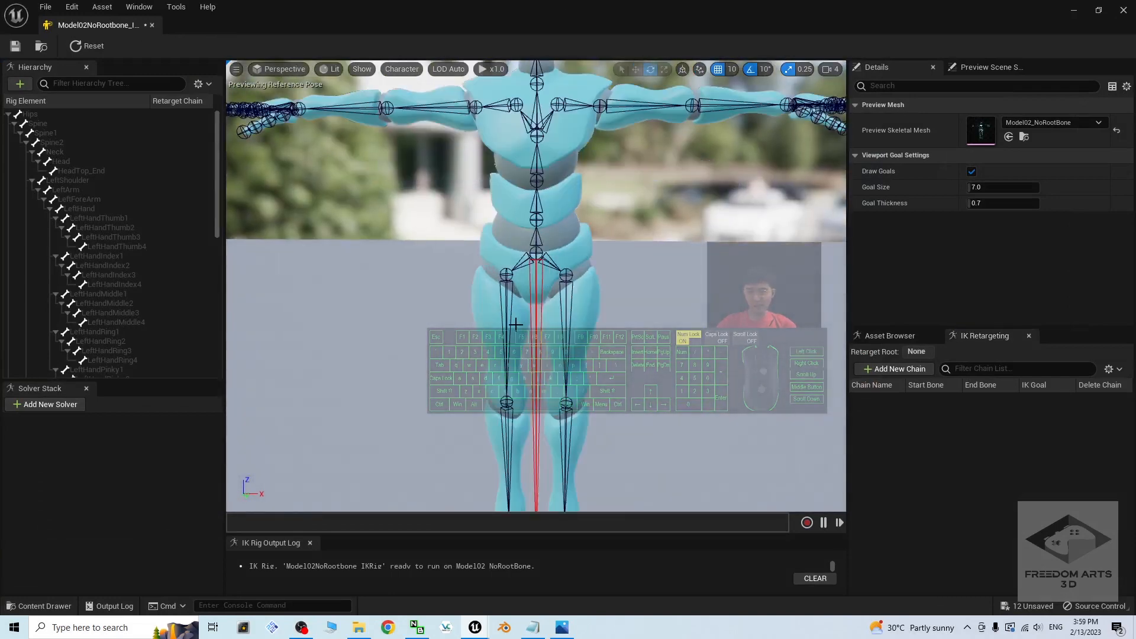
left_click(535, 253)
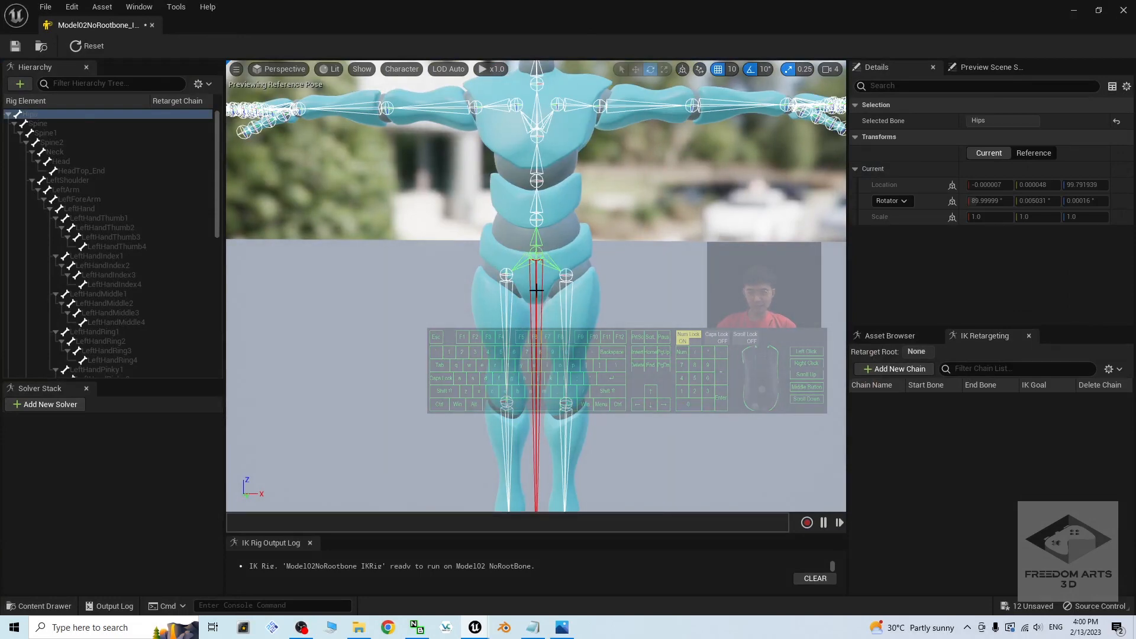
scroll(562, 275, "up", 4)
scroll(562, 274, "down", 6)
left_click(379, 261)
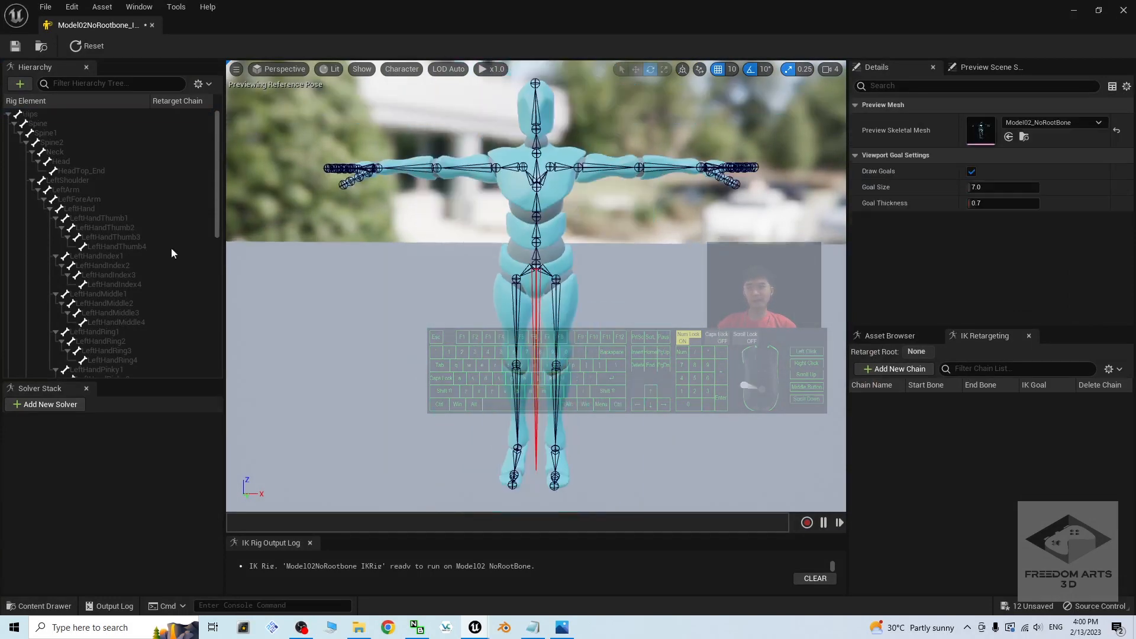
left_click(46, 116)
right_click(61, 114)
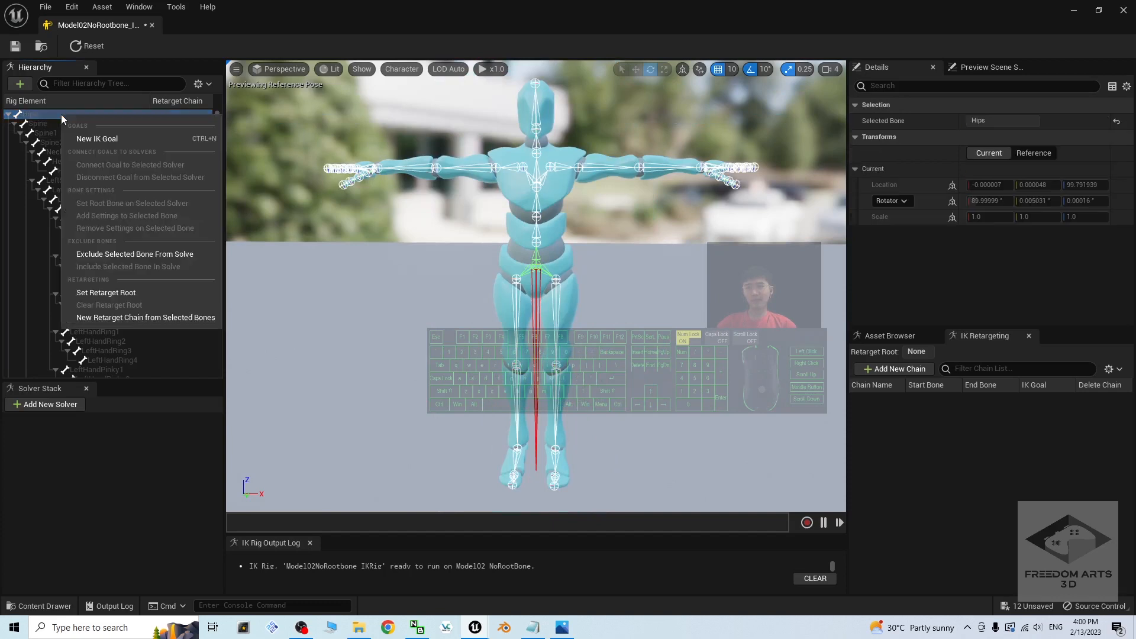
left_click(126, 294)
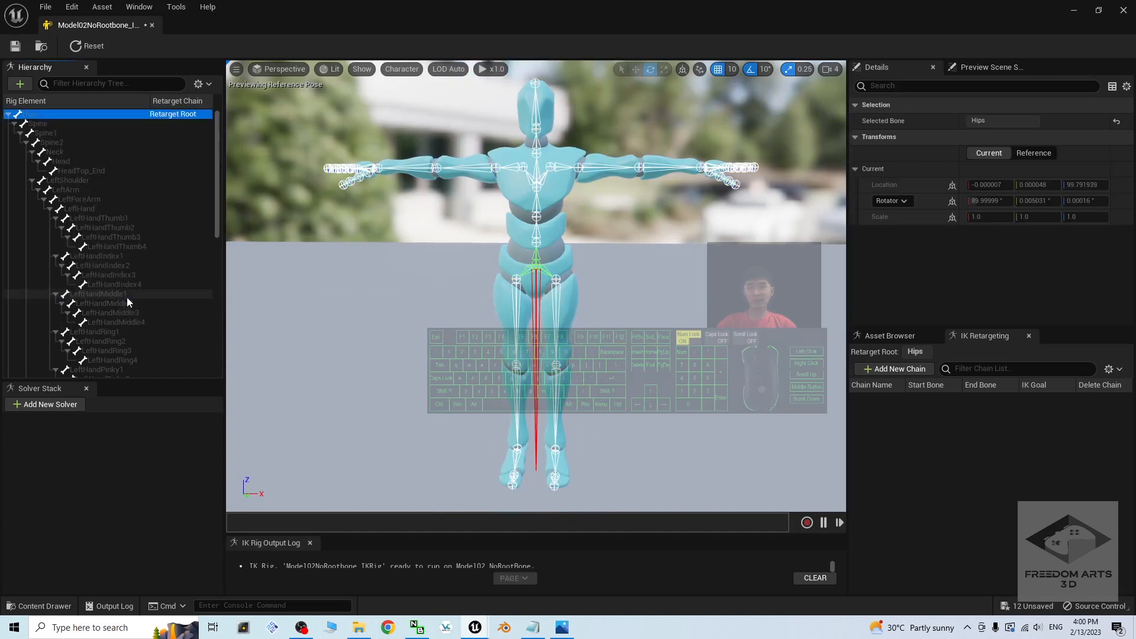
Step: Create a retarget chain named Hip / Pelvis from the Hips bone, without adding an IK goal
right_click(92, 114)
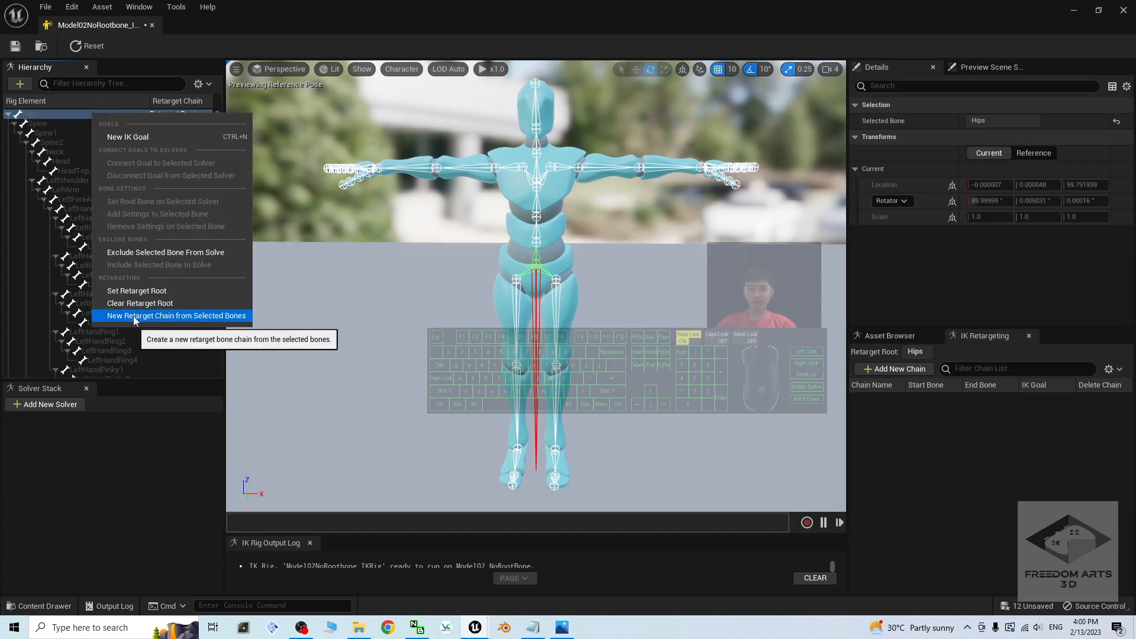
left_click(129, 316)
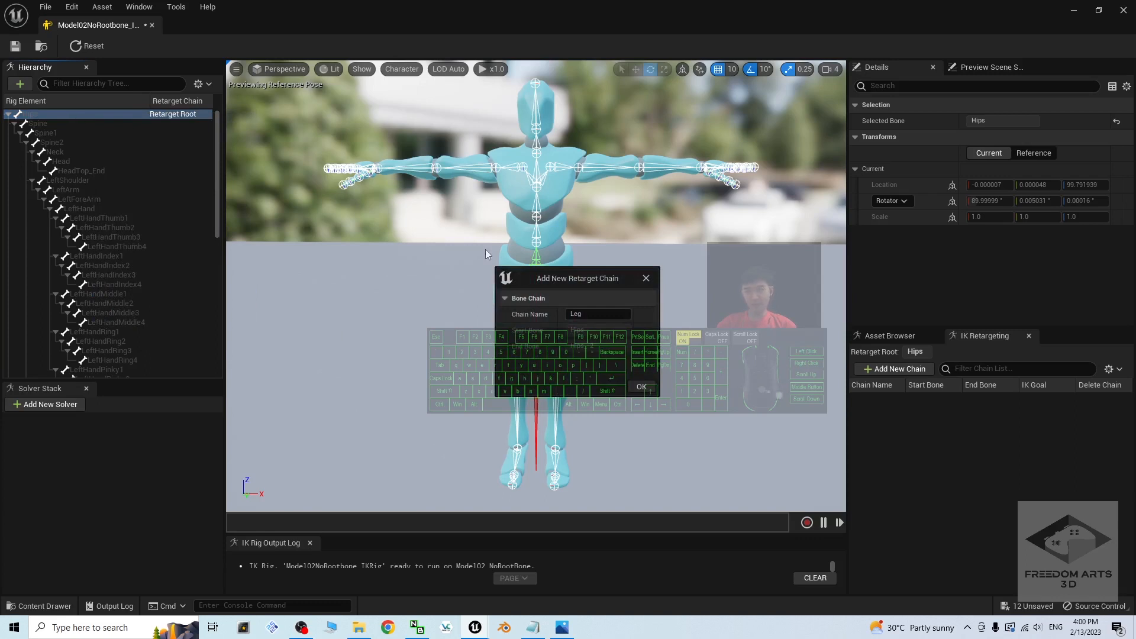
left_click(597, 314)
type("Hip / Pelvis")
left_click(640, 387)
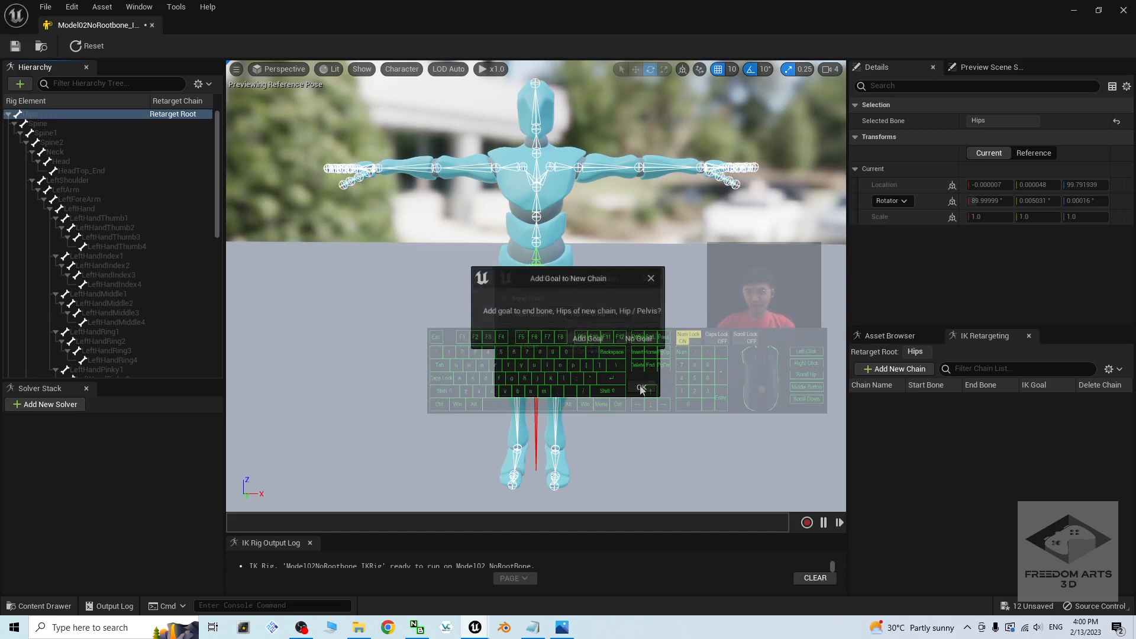
left_click(641, 339)
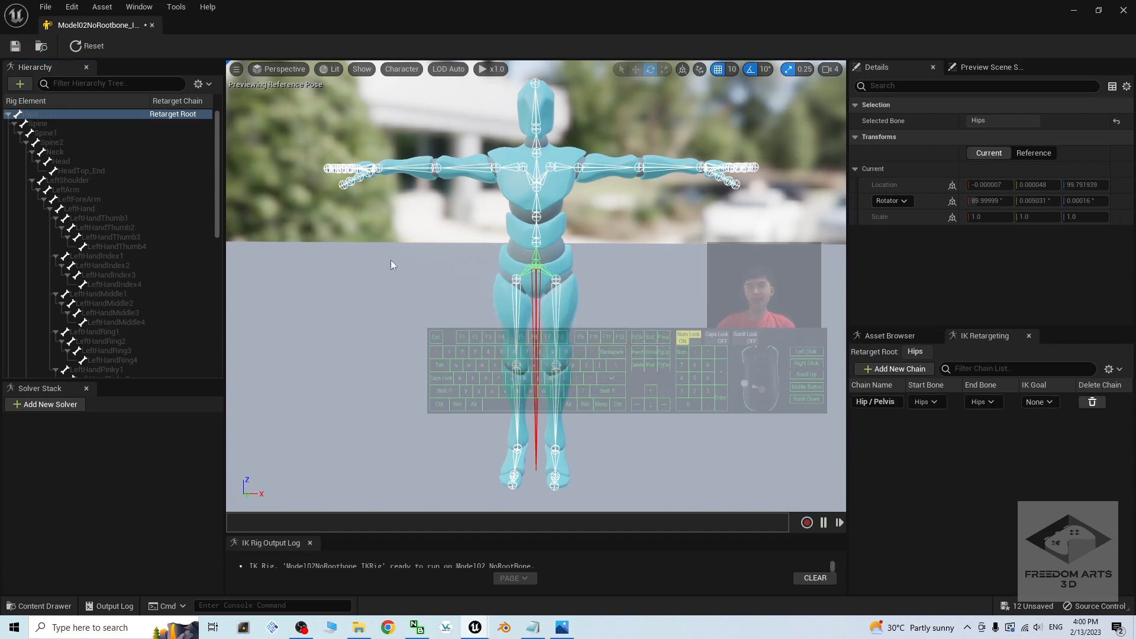
left_click(65, 123)
left_click(591, 274)
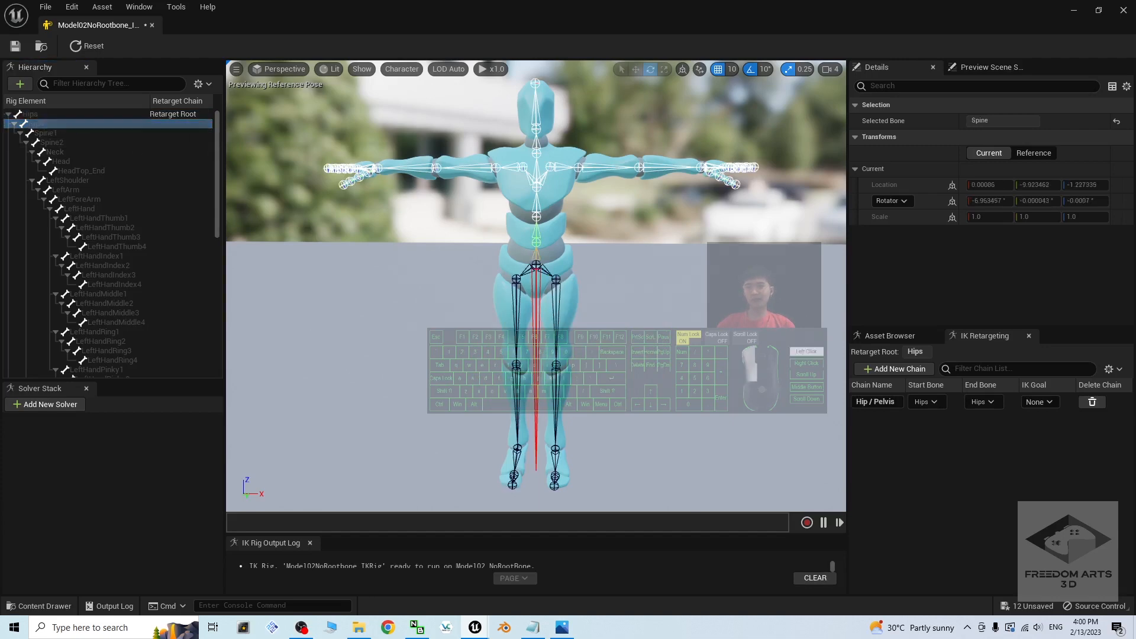
scroll(589, 275, "up", 3)
scroll(588, 276, "down", 6)
scroll(588, 276, "up", 4)
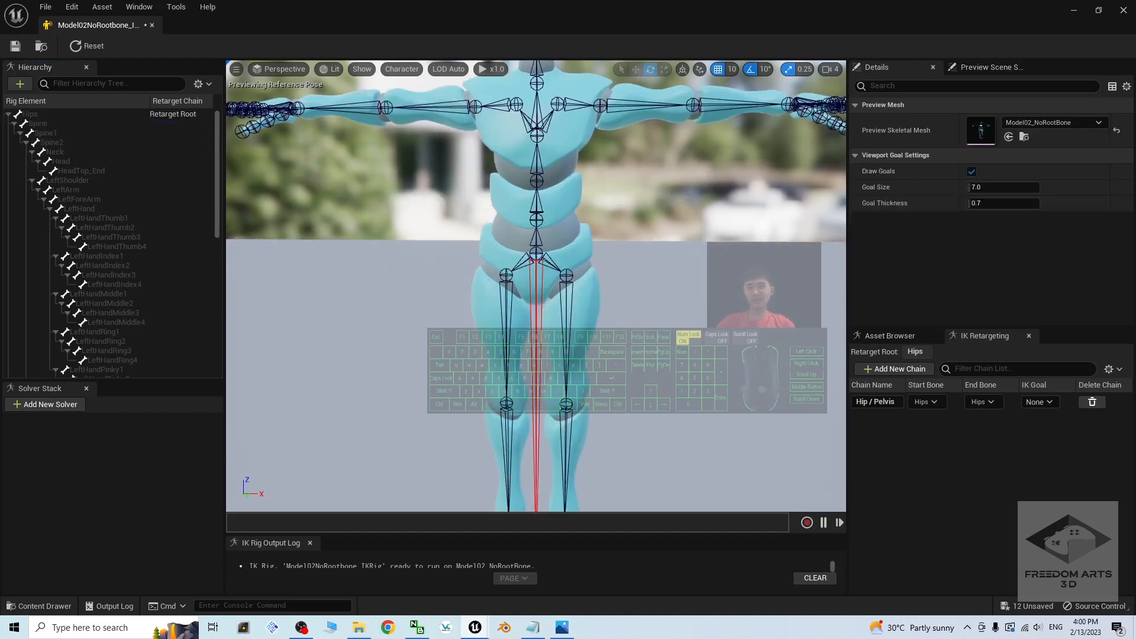
left_click(535, 213)
scroll(609, 215, "up", 4)
scroll(610, 219, "down", 8)
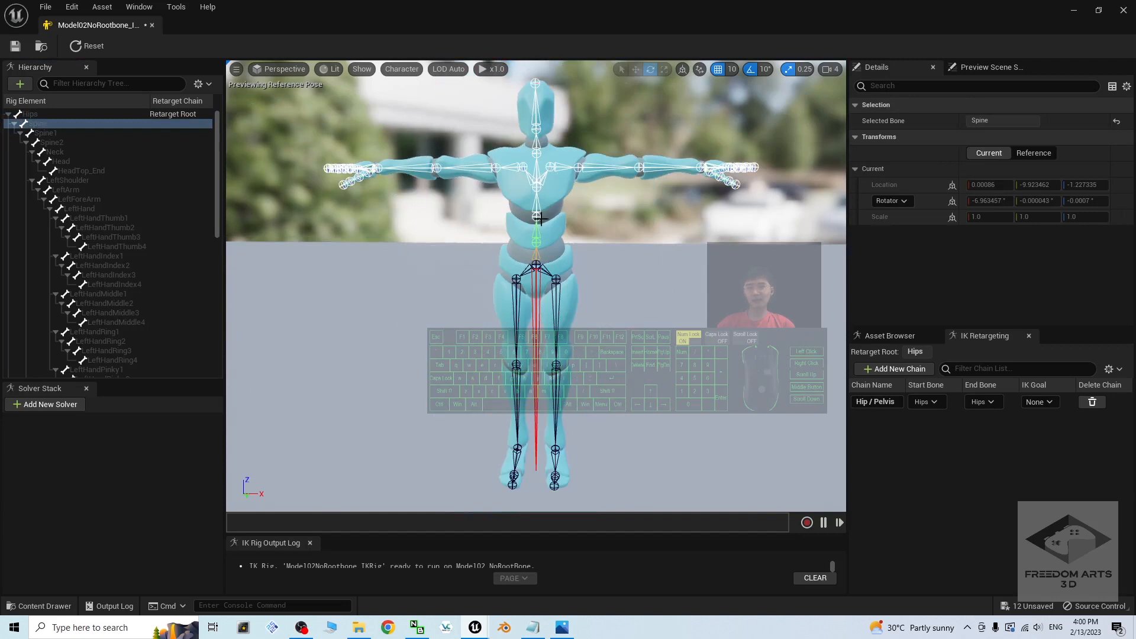
left_click(537, 211)
left_click(537, 184)
left_click(668, 300)
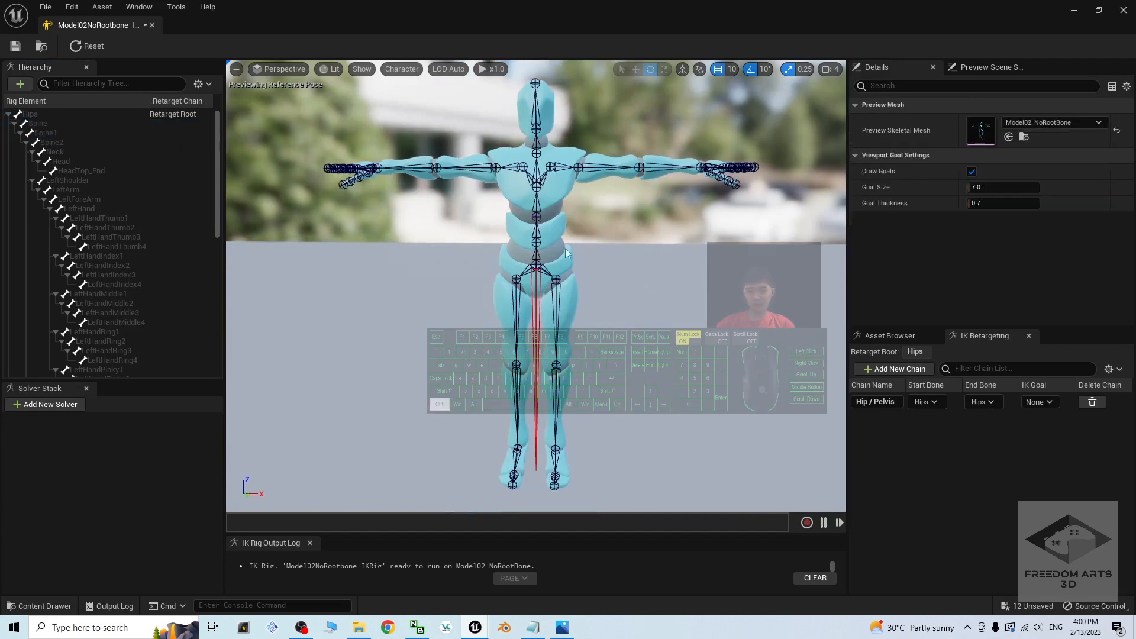
Step: Create a retarget chain named Spine from the Spine, Spine1 and Spine2 bones, without adding an IK goal
left_click(534, 241)
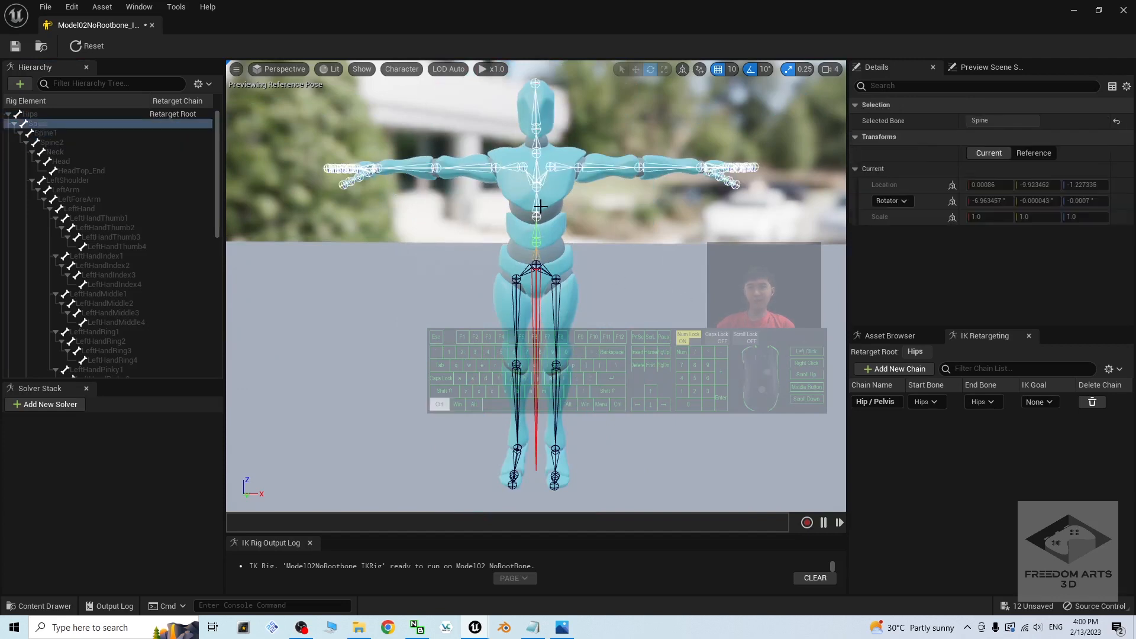
left_click(540, 206, "ctrl")
left_click(537, 182, "ctrl")
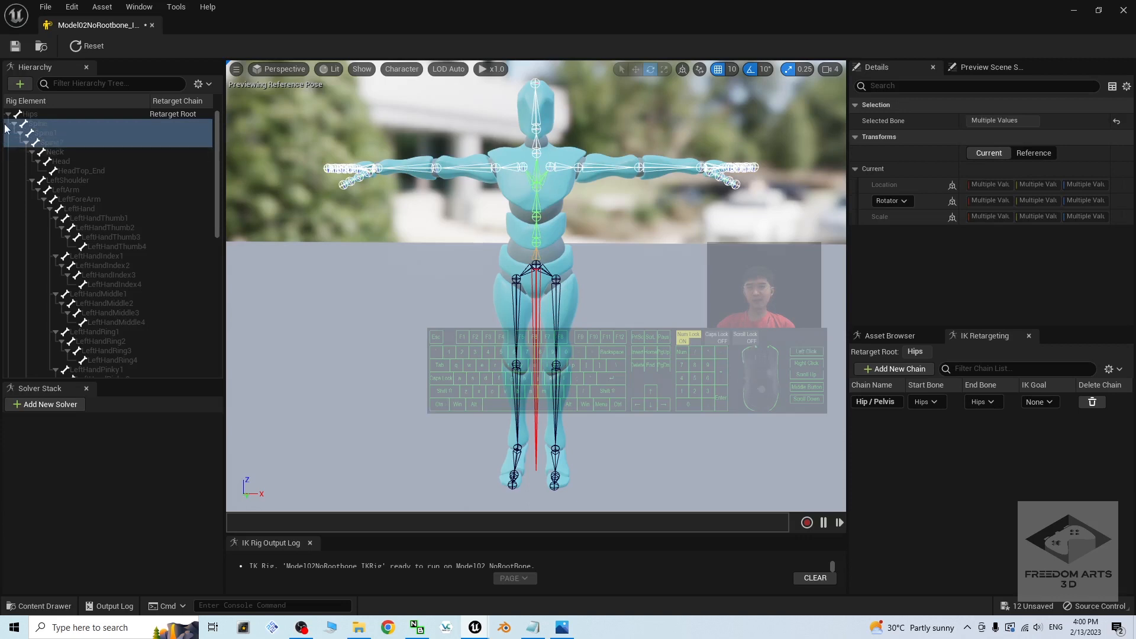
right_click(59, 124)
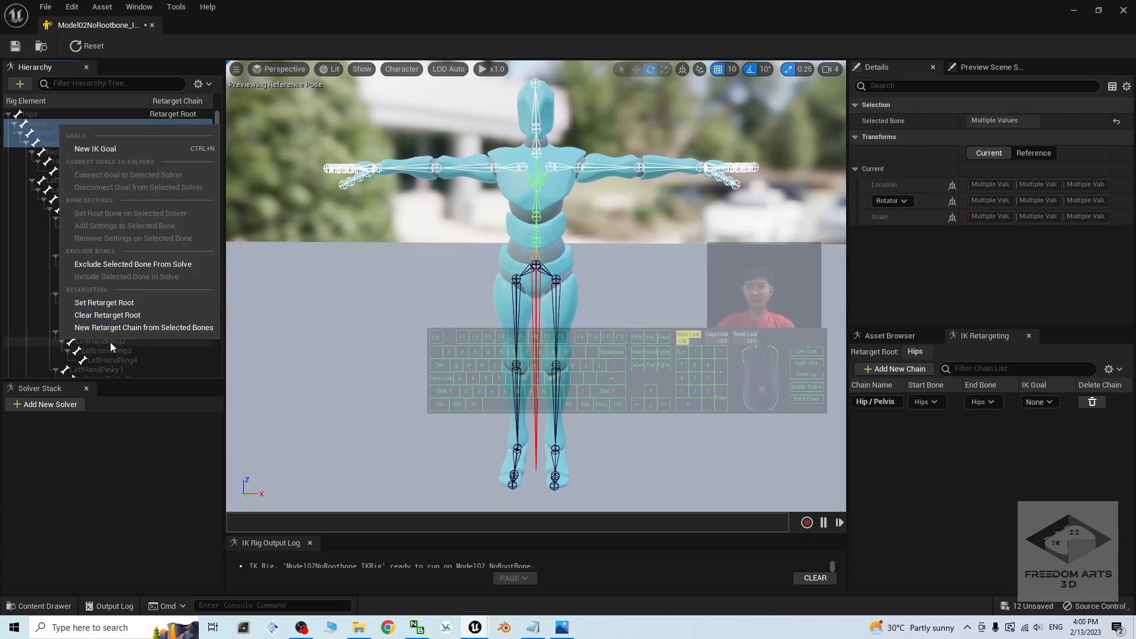
left_click(121, 327)
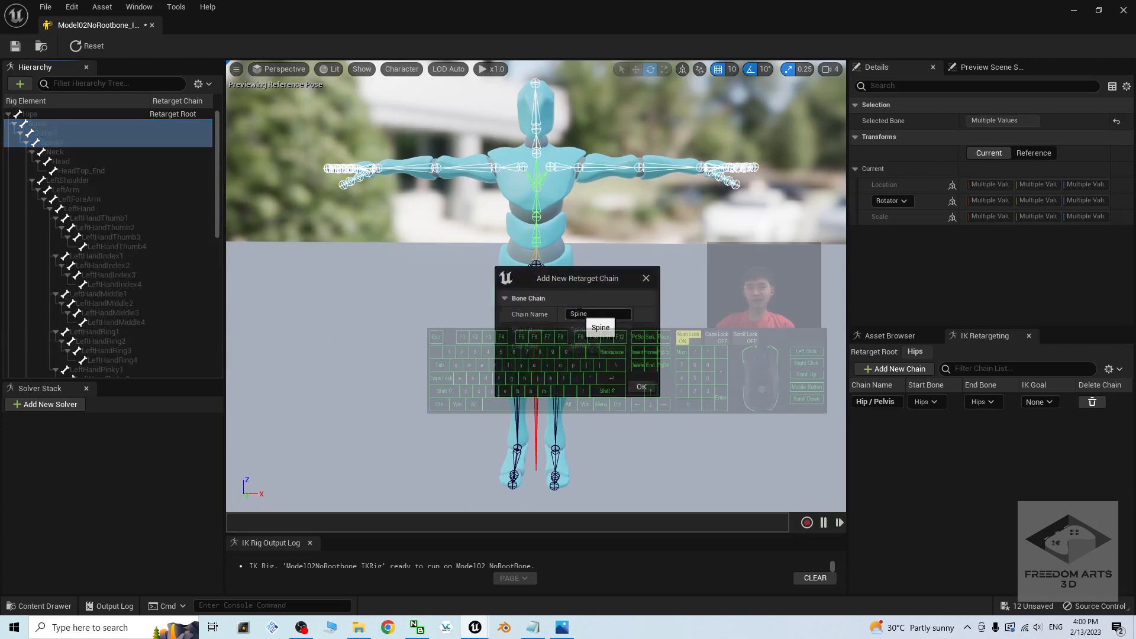
left_click(645, 391)
left_click(646, 339)
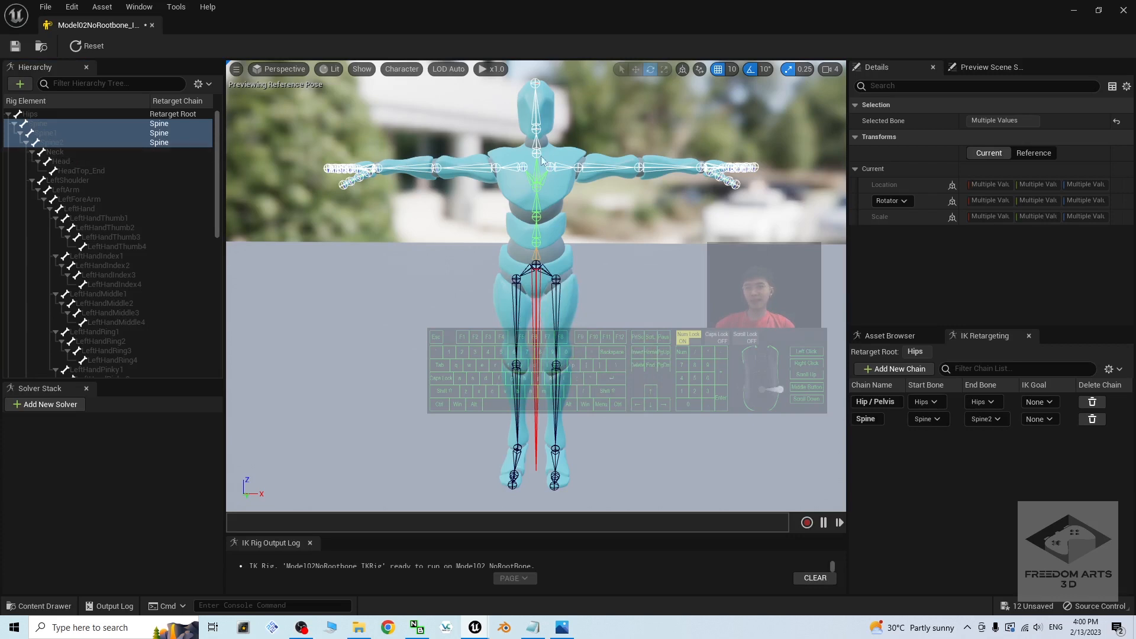
Step: Create a retarget chain named Head from the Neck and Head bones, without adding an IK goal
left_click(538, 144)
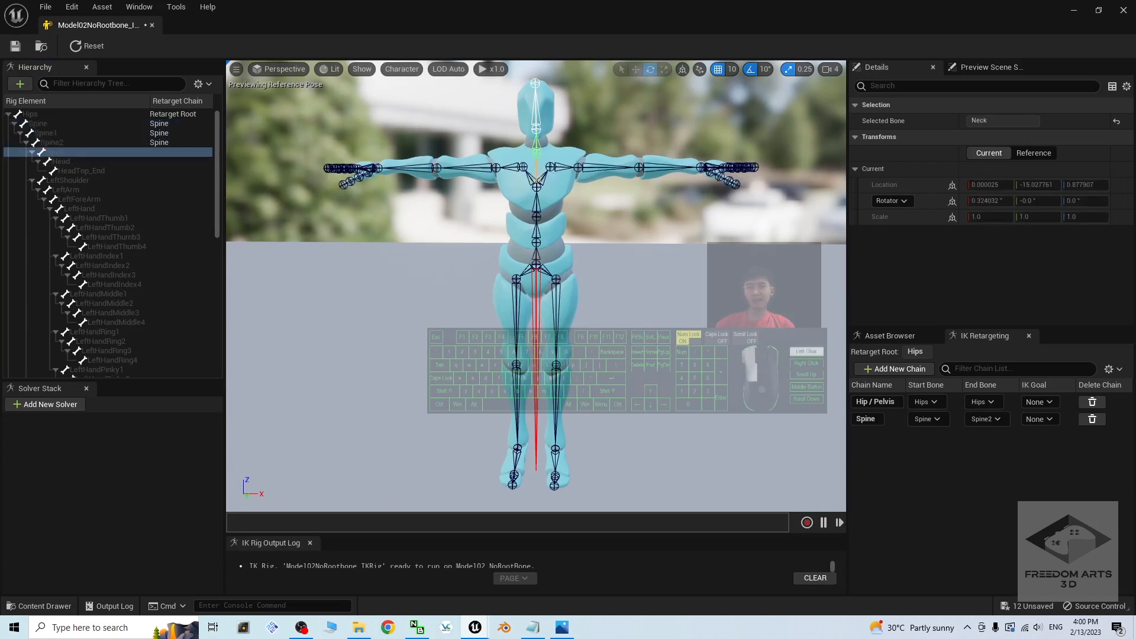
left_click(538, 120, "ctrl")
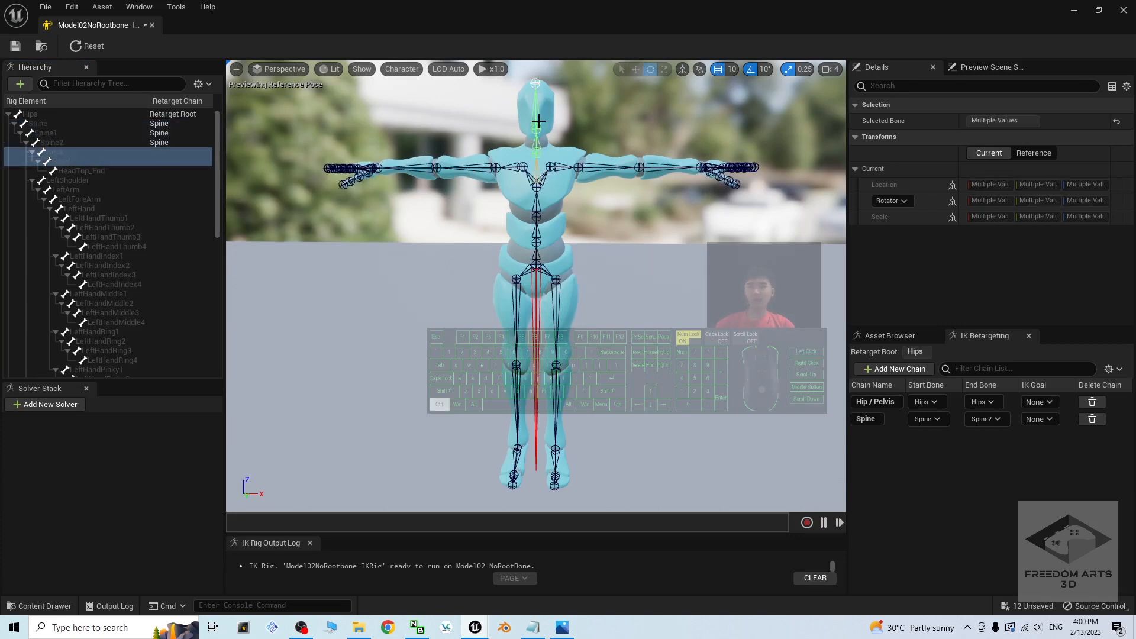
right_click(70, 154)
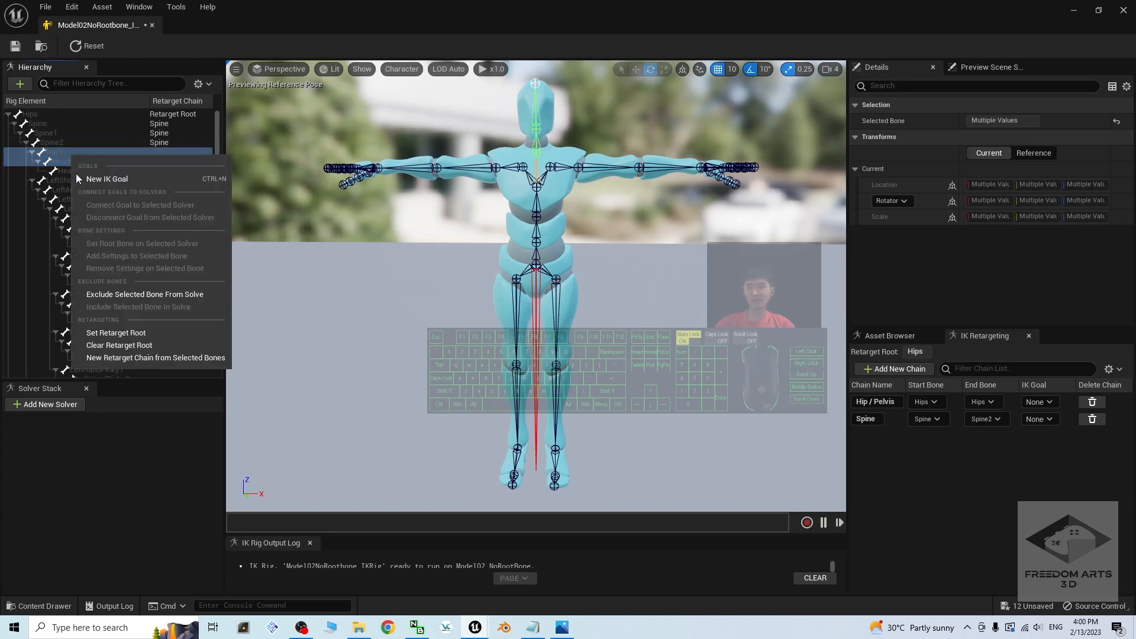
left_click(121, 358)
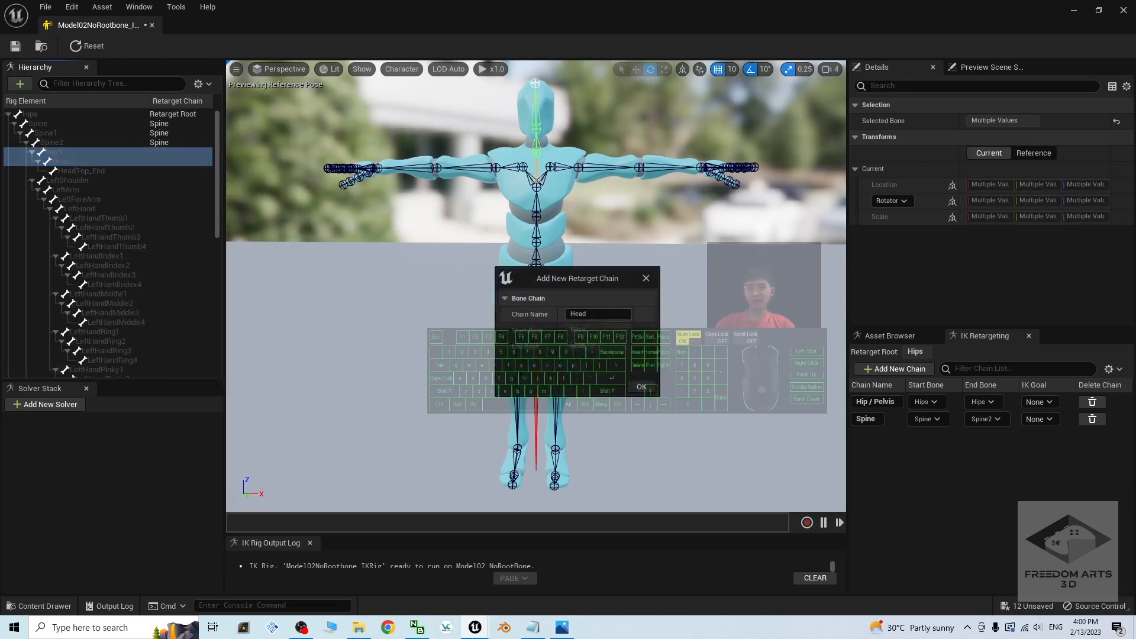
left_click(641, 388)
left_click(629, 339)
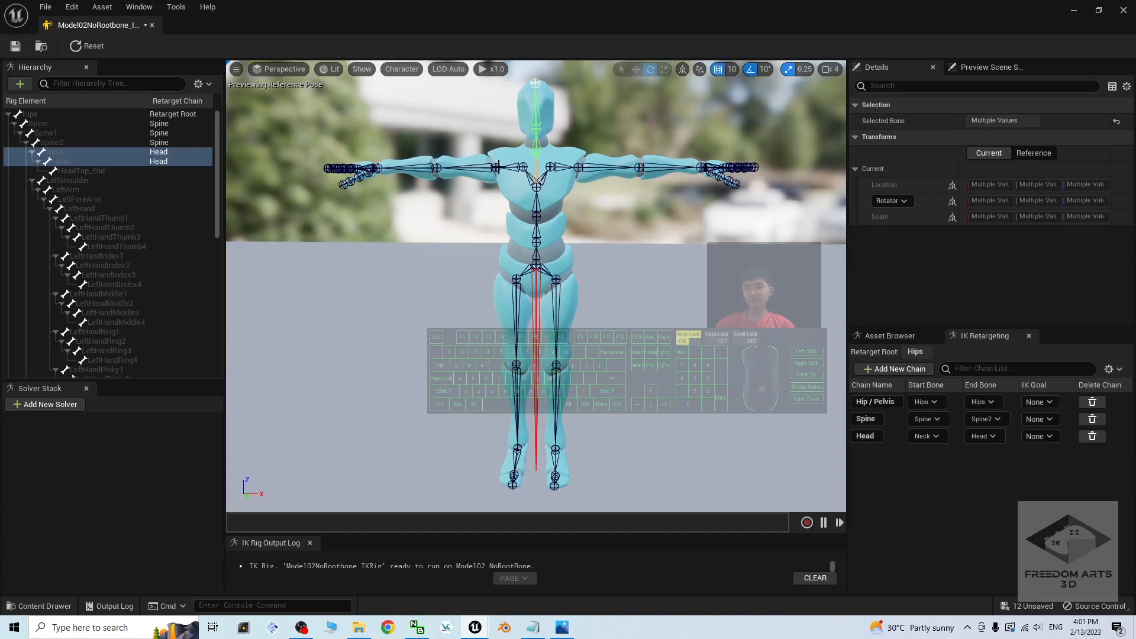
Step: Create a retarget chain named RightArm from the bones RightShoulder through RightHand, without adding an IK goal
left_click(510, 167)
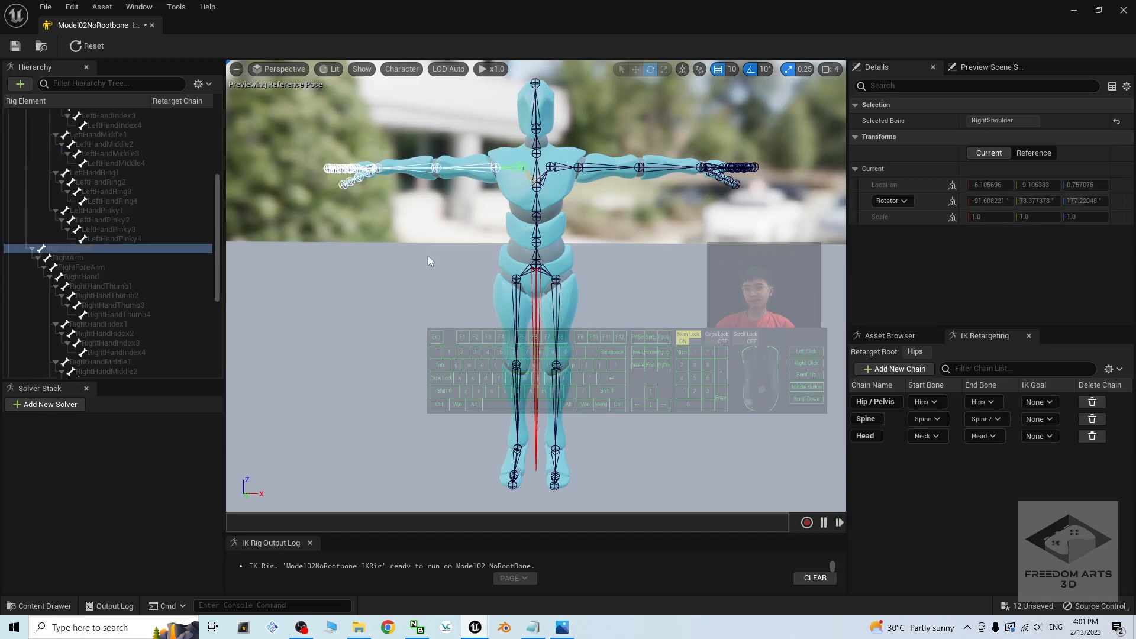
left_click_drag(429, 261, 456, 259, "alt")
left_click(502, 208)
left_click(503, 210)
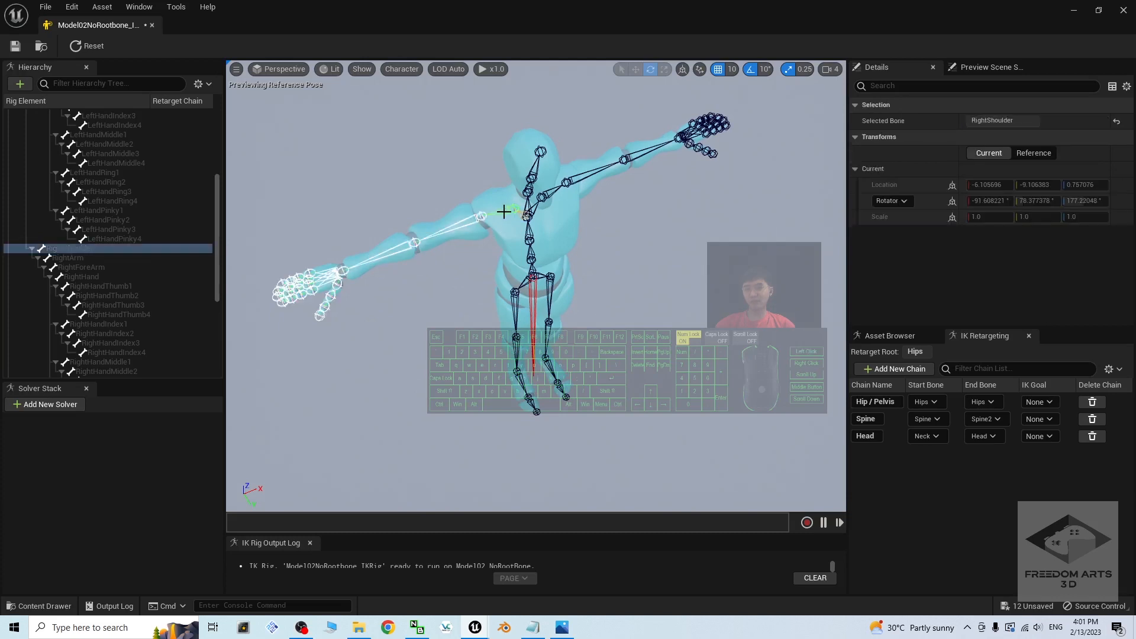
left_click(469, 222, "ctrl")
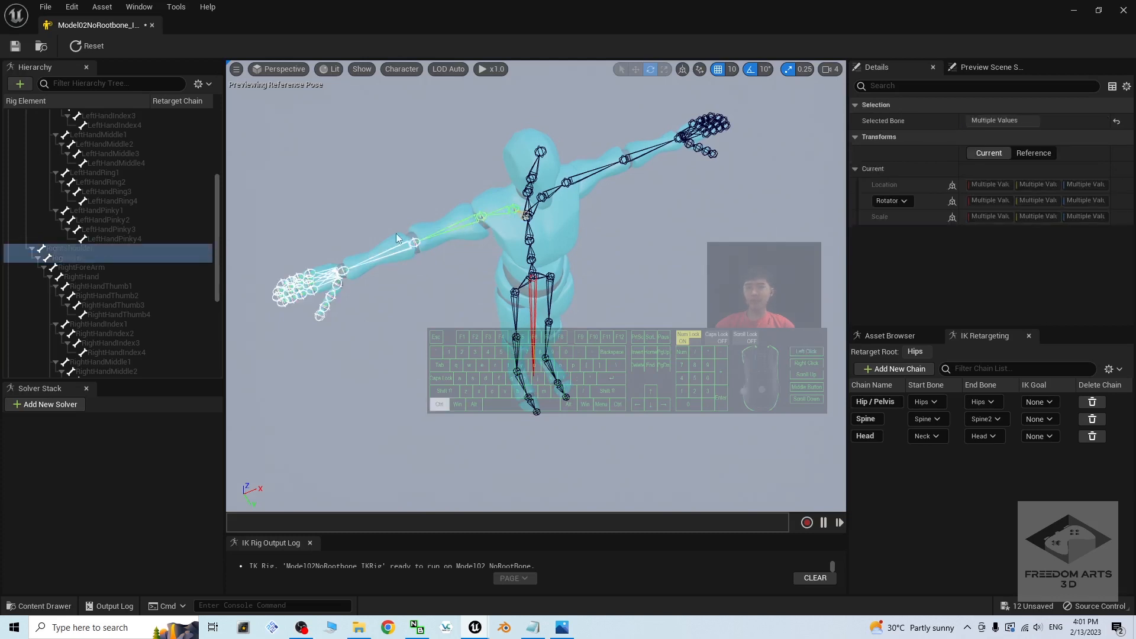
left_click(399, 248, "ctrl")
left_click(329, 277, "ctrl")
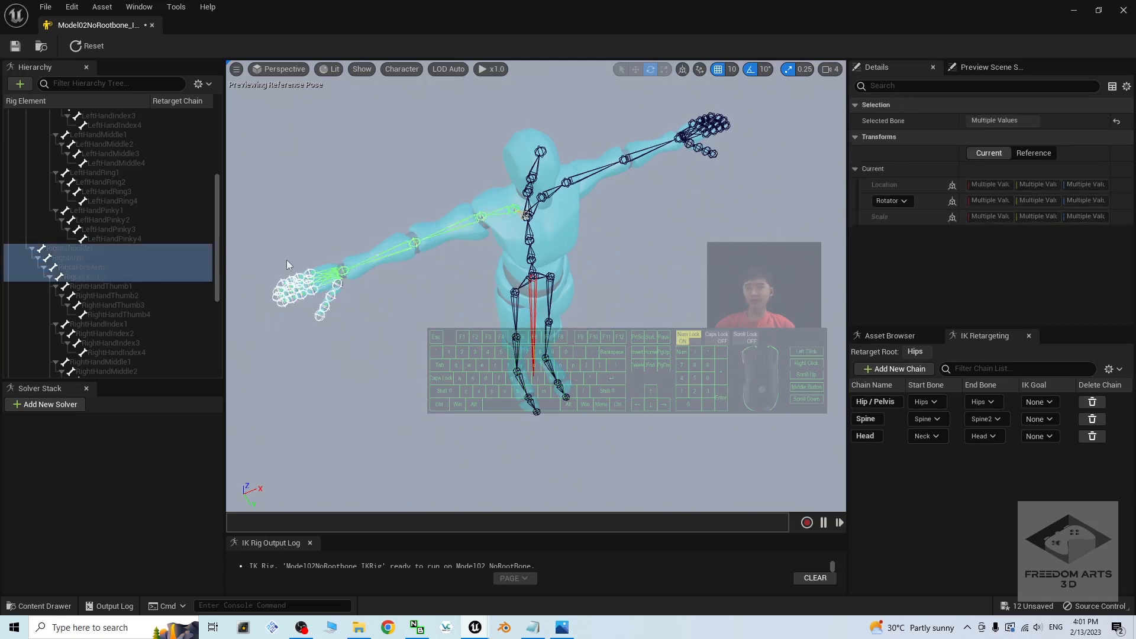
right_click(104, 272)
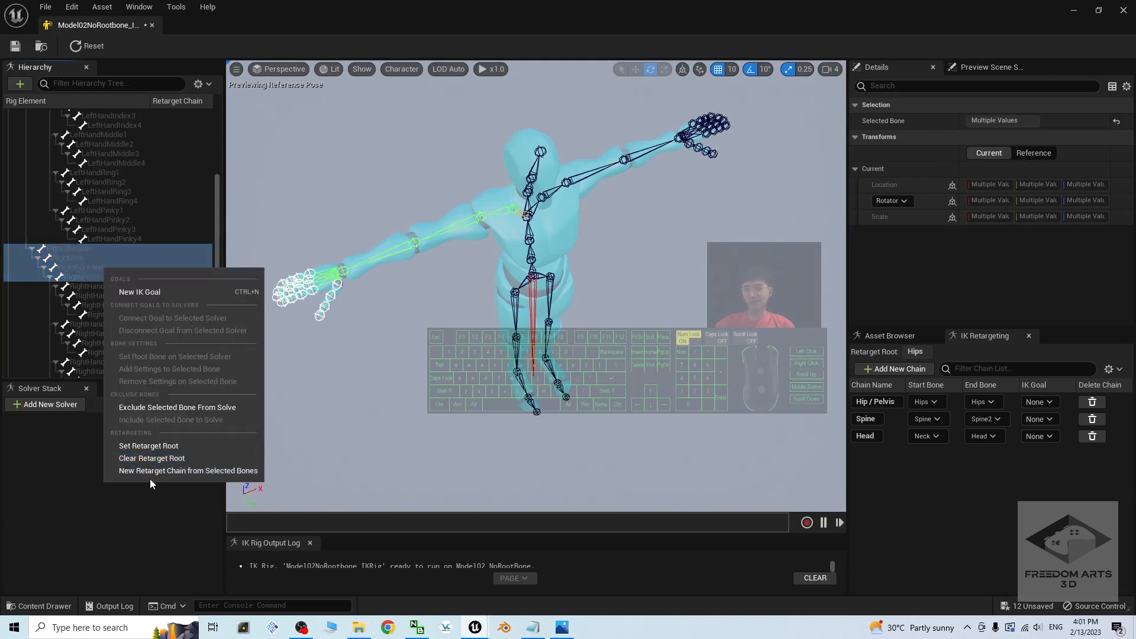
left_click(174, 471)
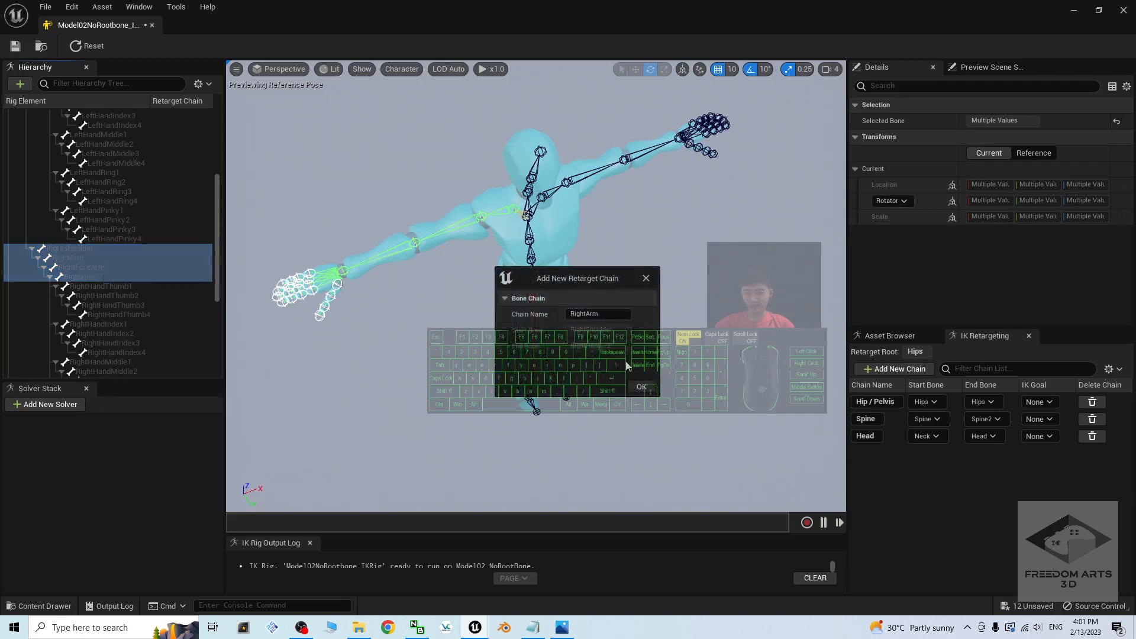
left_click(642, 388)
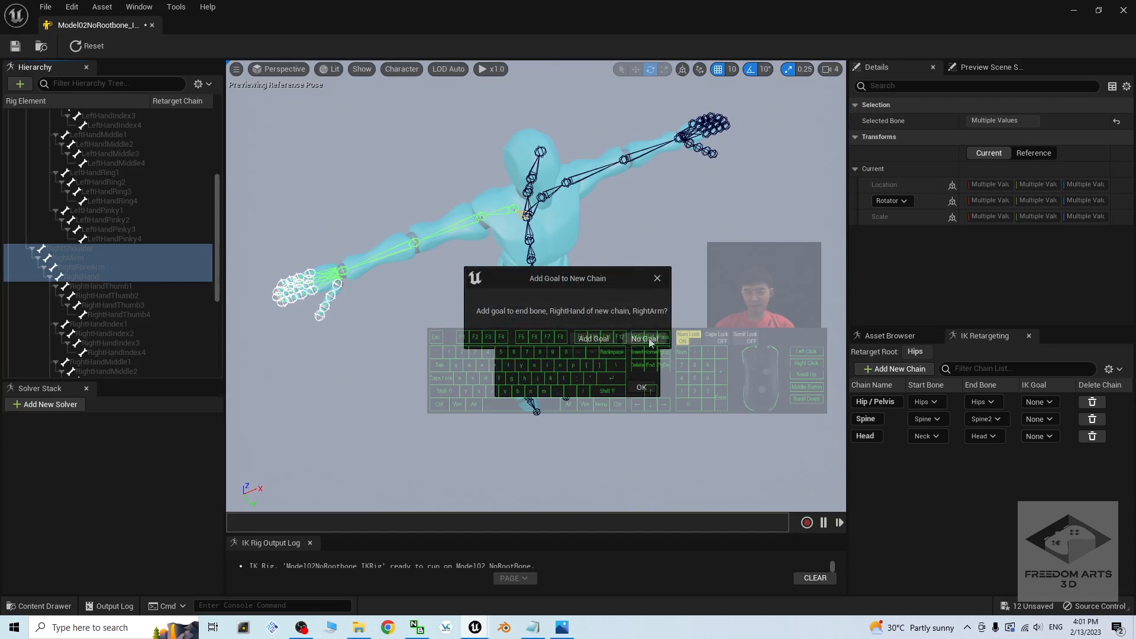
left_click(650, 341)
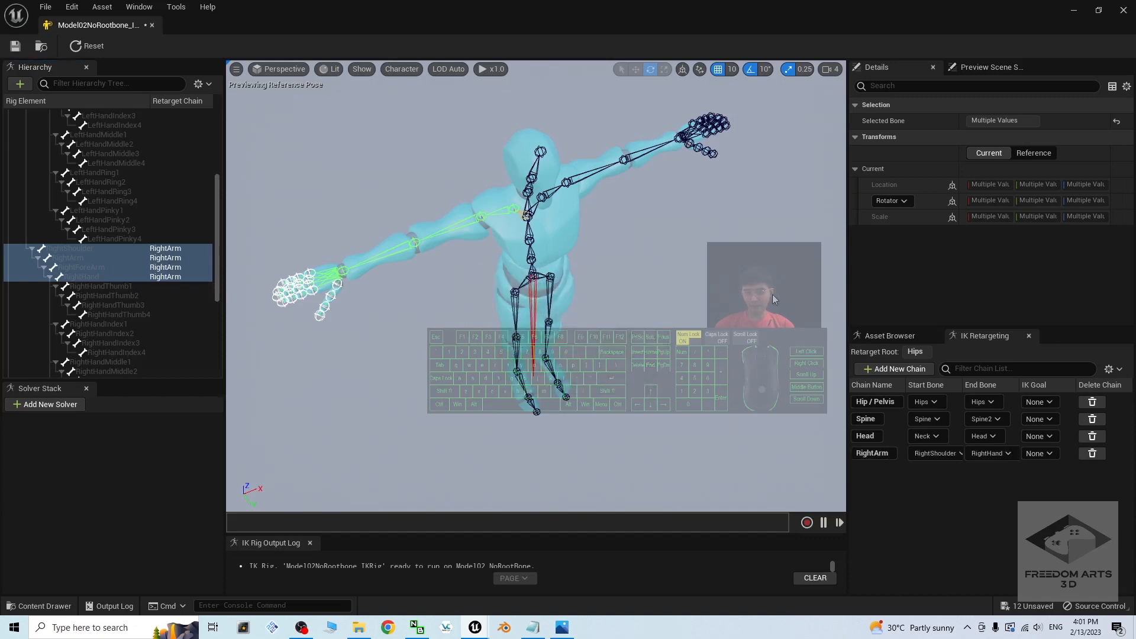
Step: Create a retarget chain named LeftArm from the bones LeftShoulder through LeftHand, without adding an IK goal
left_click_drag(772, 294, 694, 241, "alt")
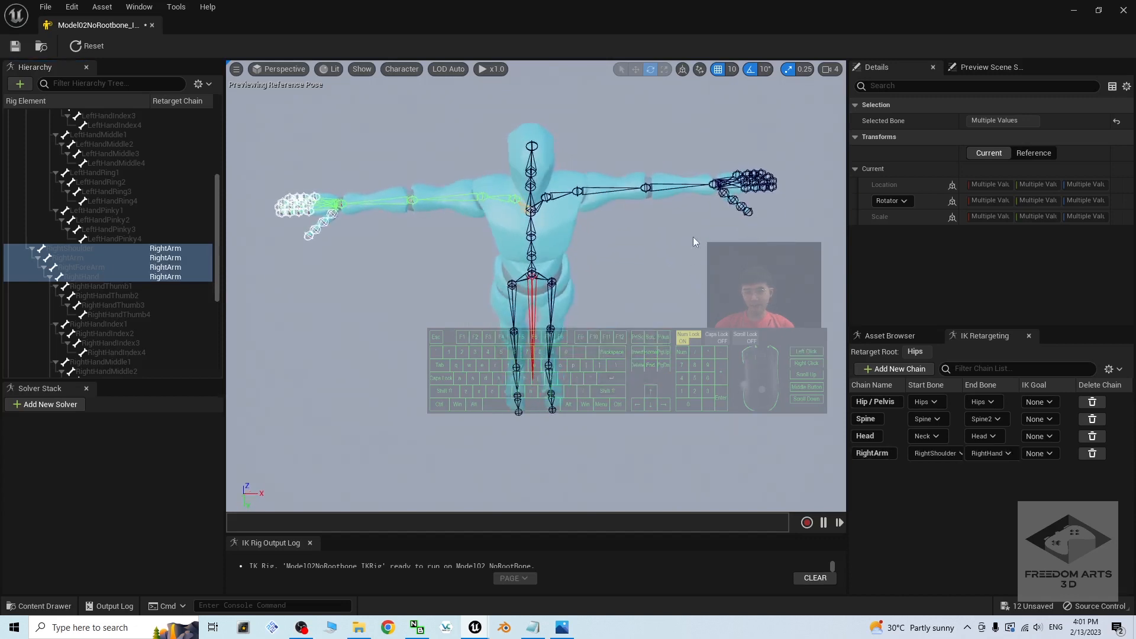
left_click(556, 199)
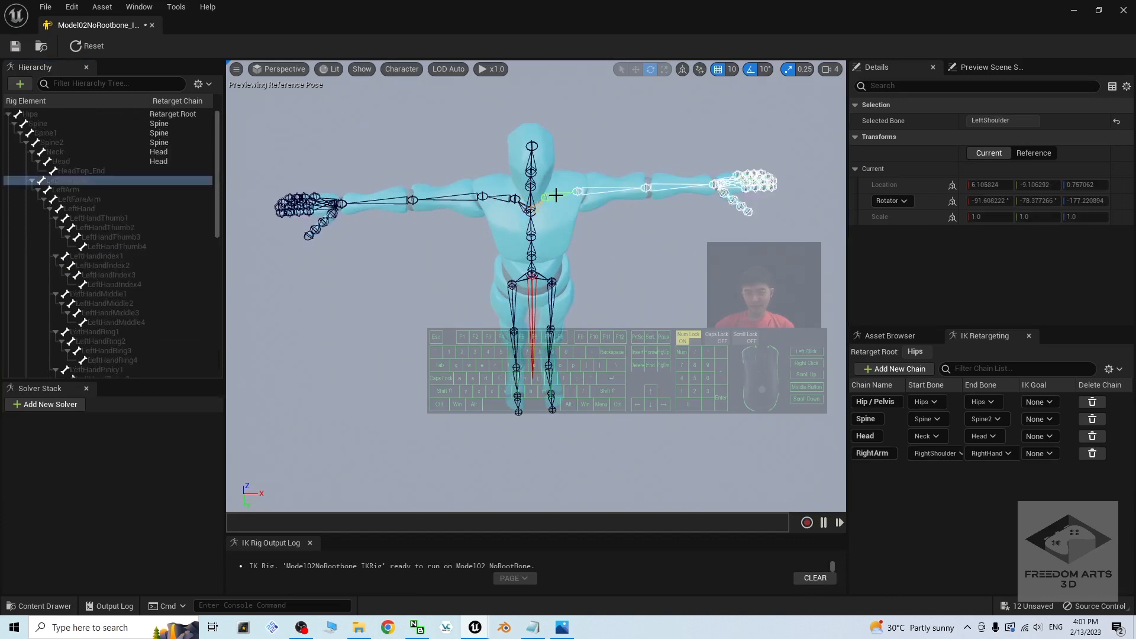
left_click(603, 190, "ctrl")
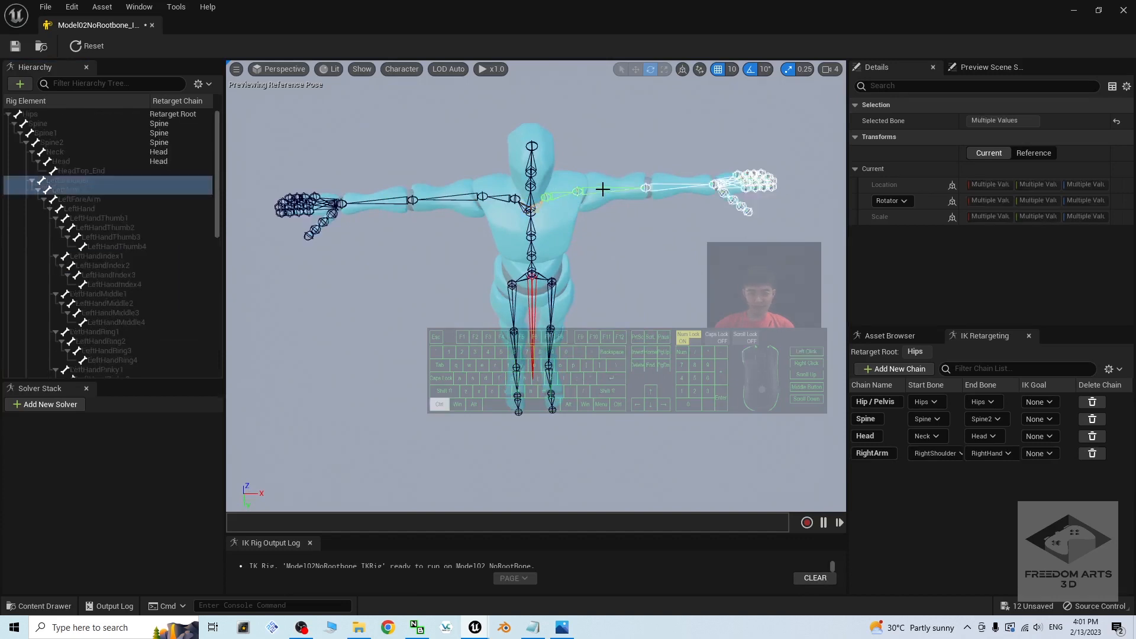
left_click(695, 188, "ctrl")
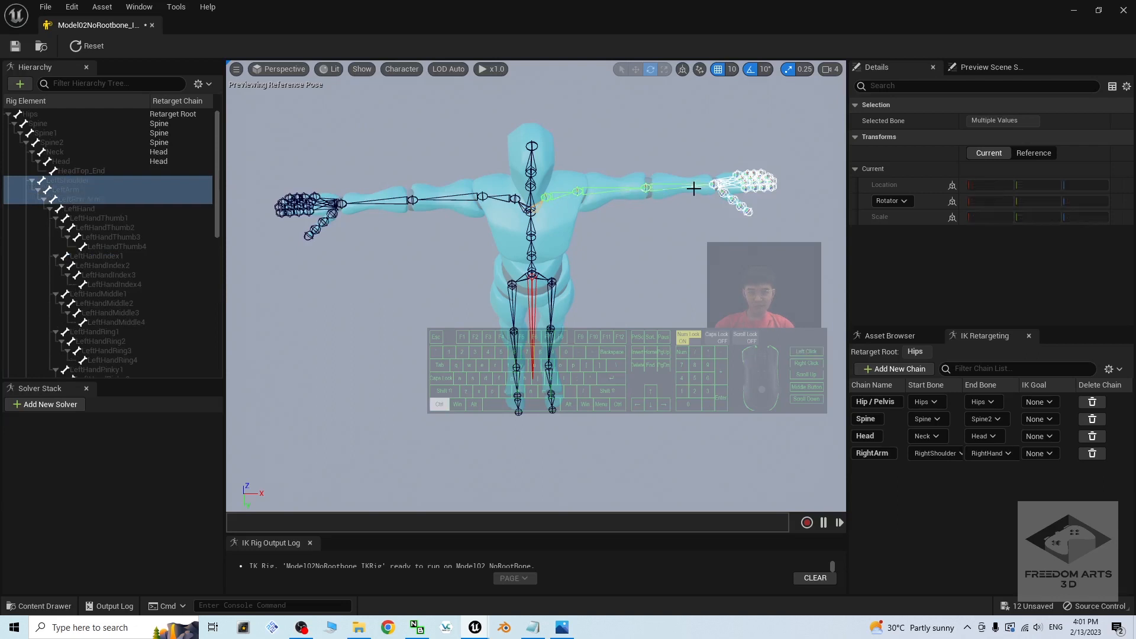
left_click(722, 184, "ctrl")
right_click(119, 204)
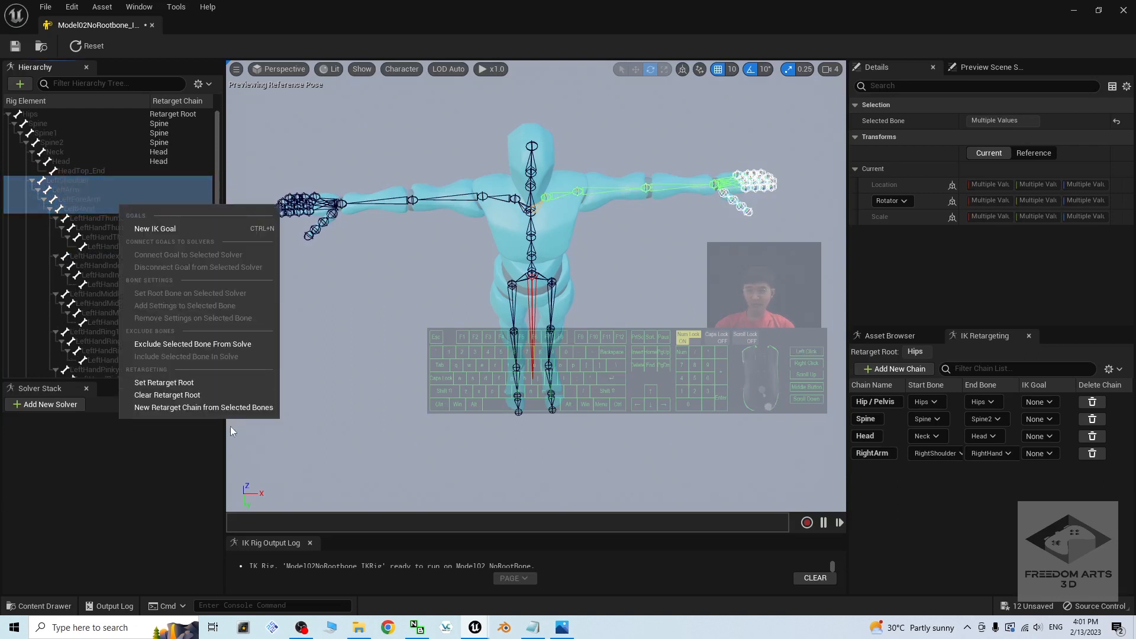
left_click(198, 408)
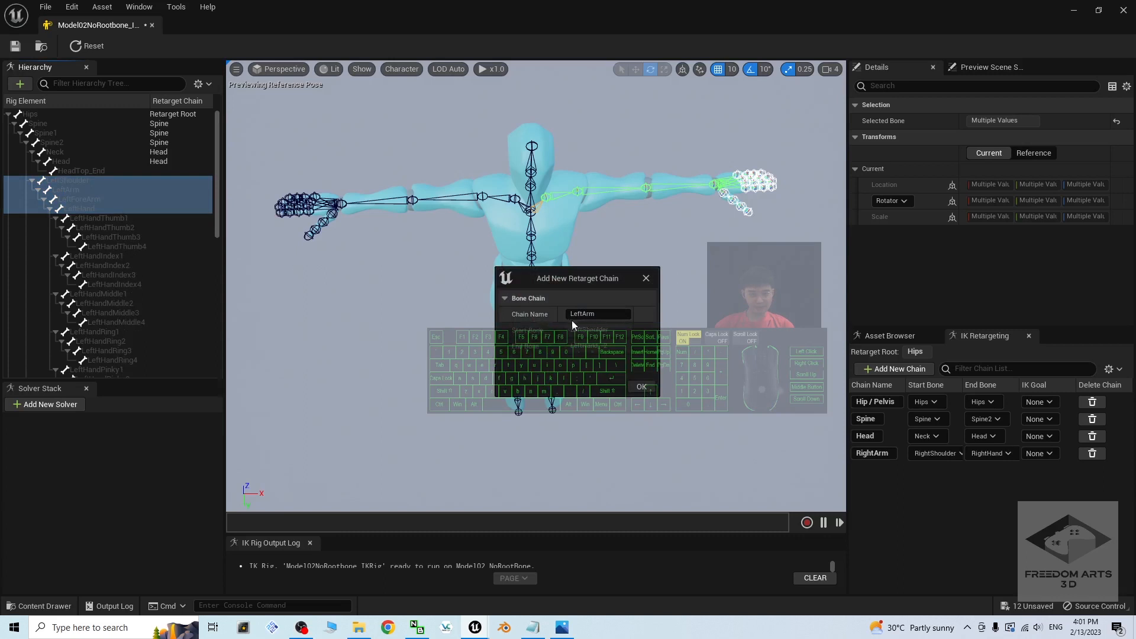
left_click(646, 391)
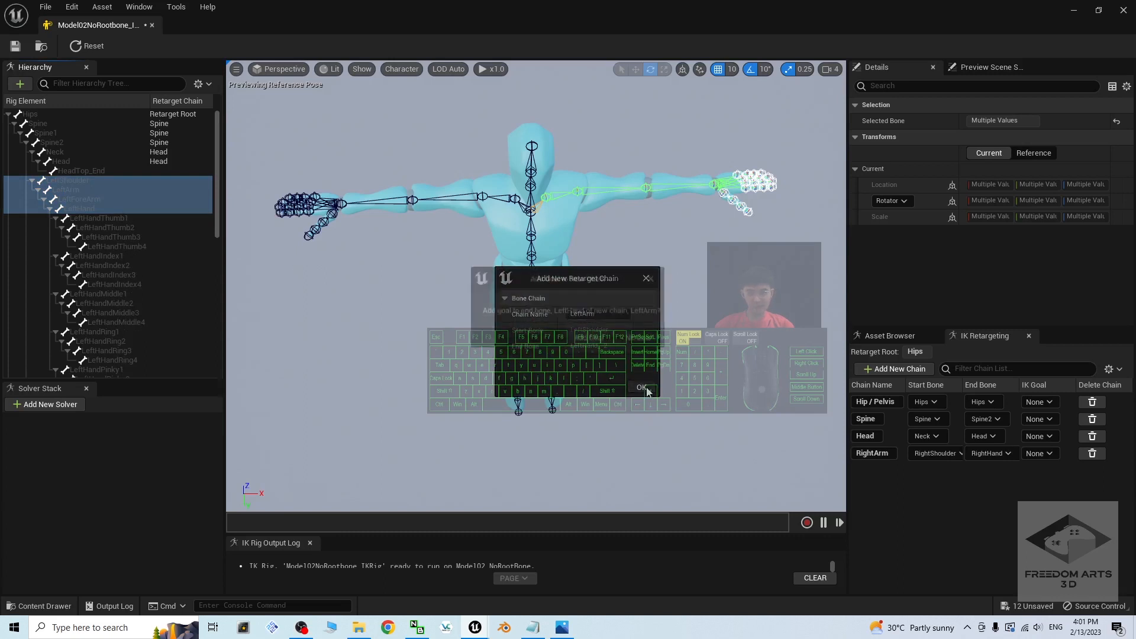
left_click(653, 341)
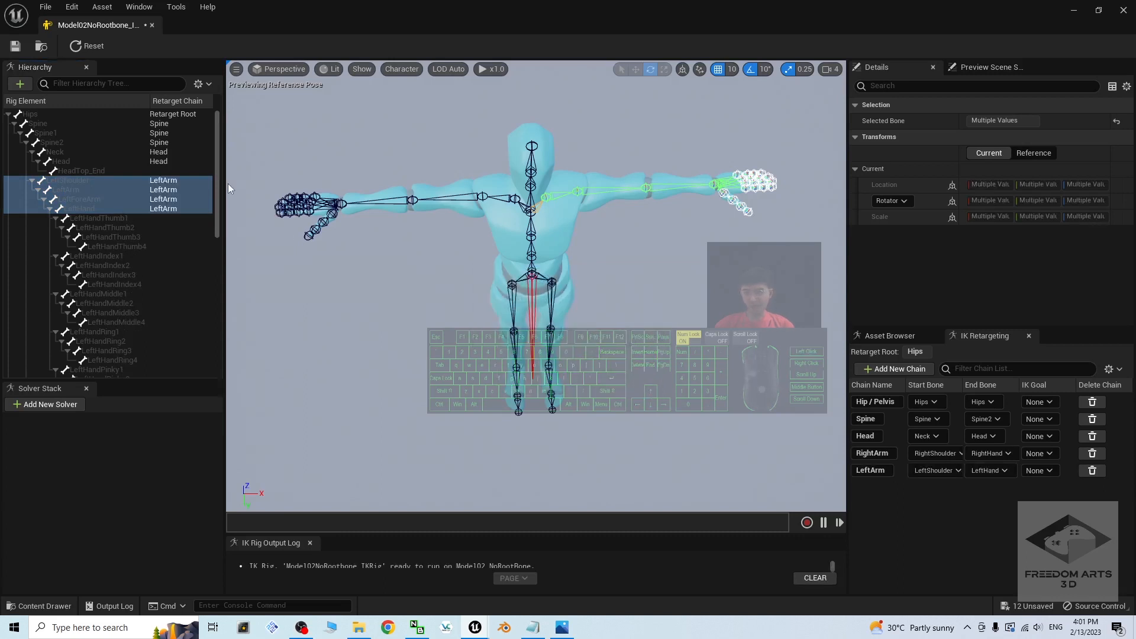
Step: Create a retarget chain named LeftThumb from the bones LeftHandThumb1 through LeftHandThumb4, without adding an IK goal
left_click_drag(218, 178, 225, 222)
left_click(107, 150)
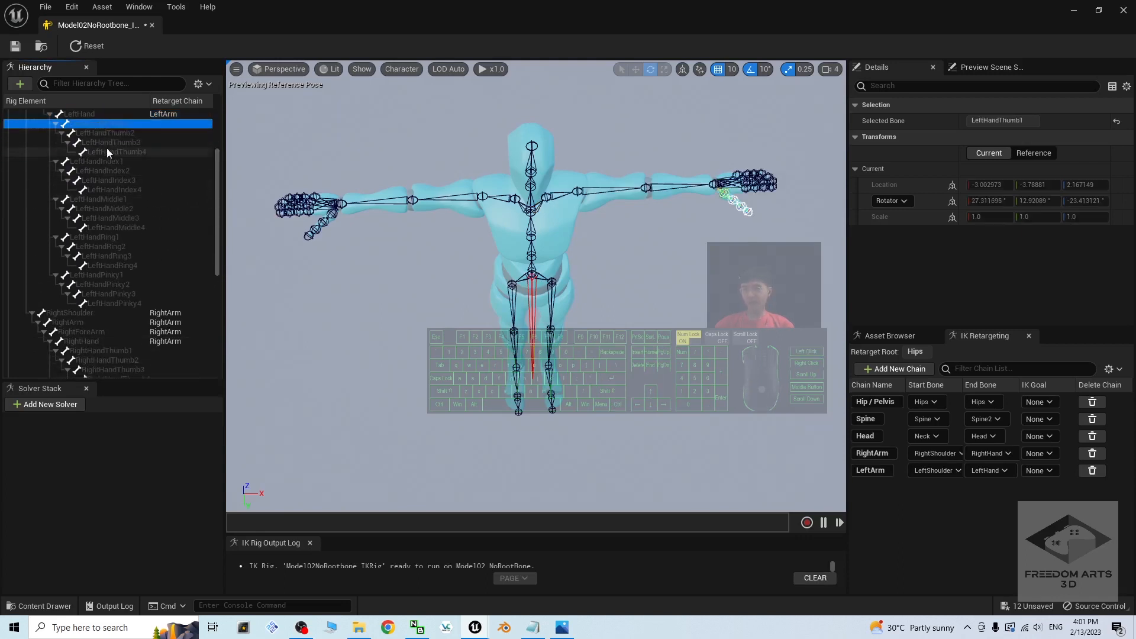
left_click(111, 124)
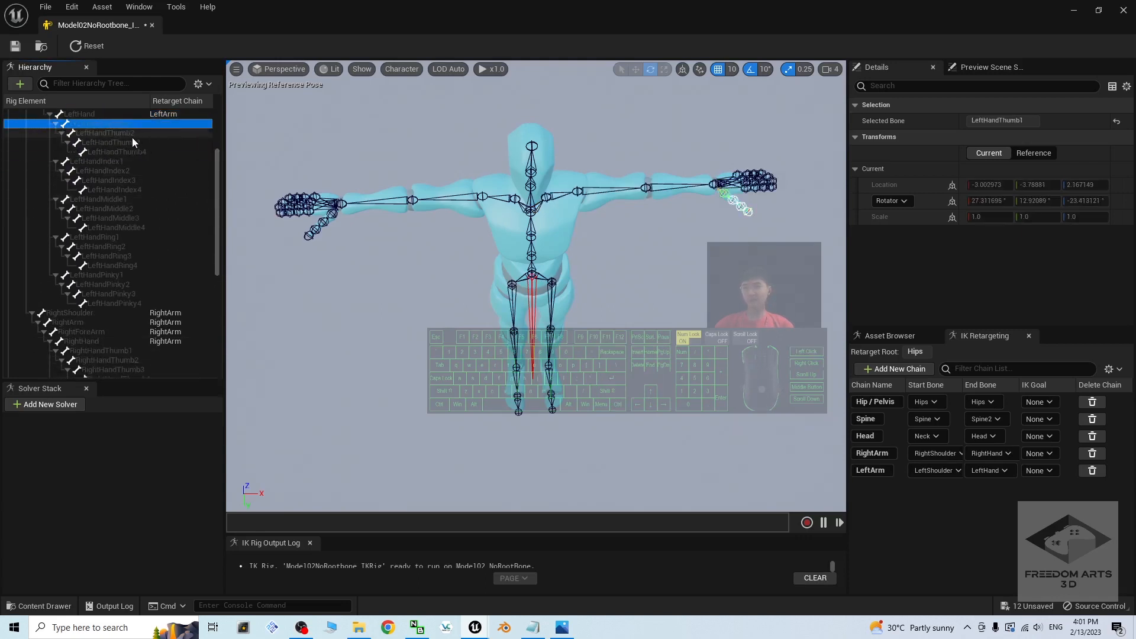
scroll(126, 147, "up", 2)
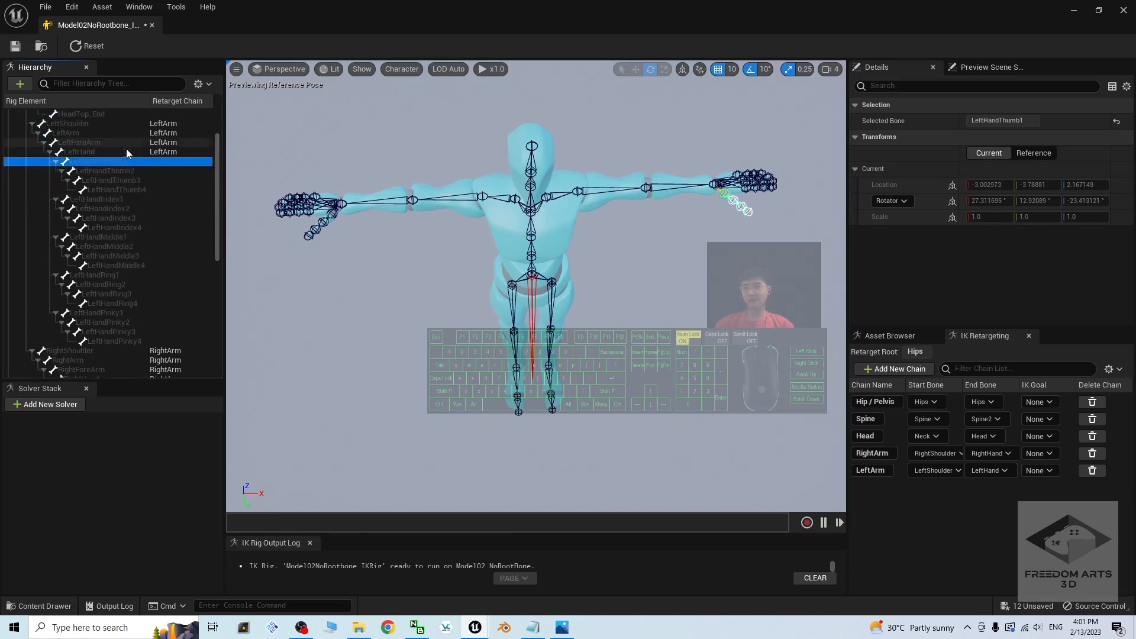
left_click(133, 187, "shift")
right_click(133, 187)
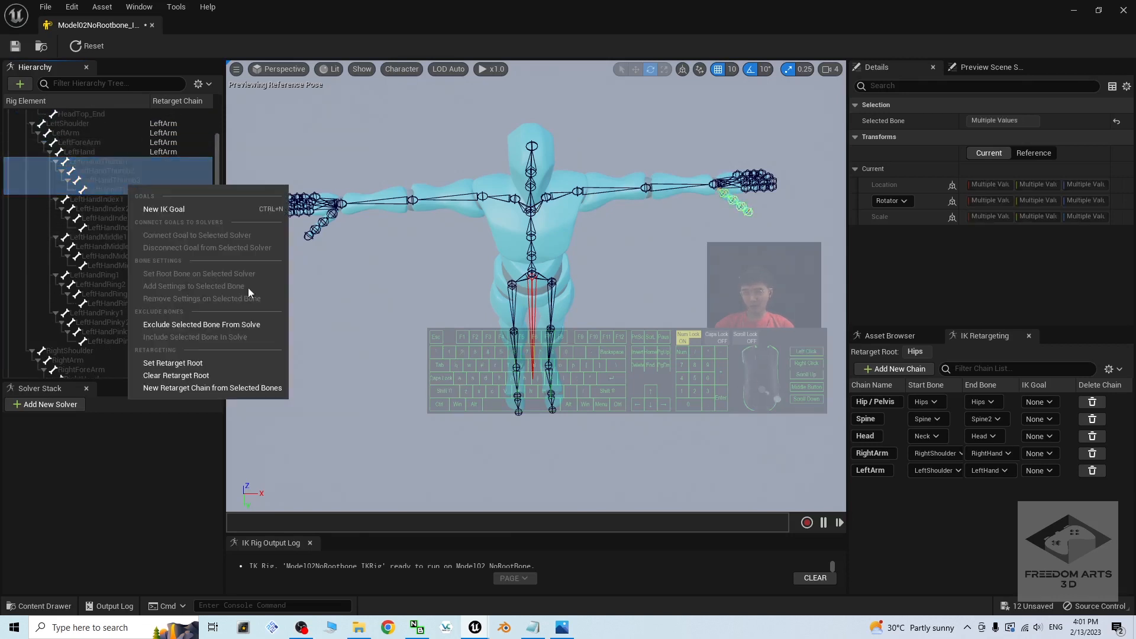
left_click(220, 390)
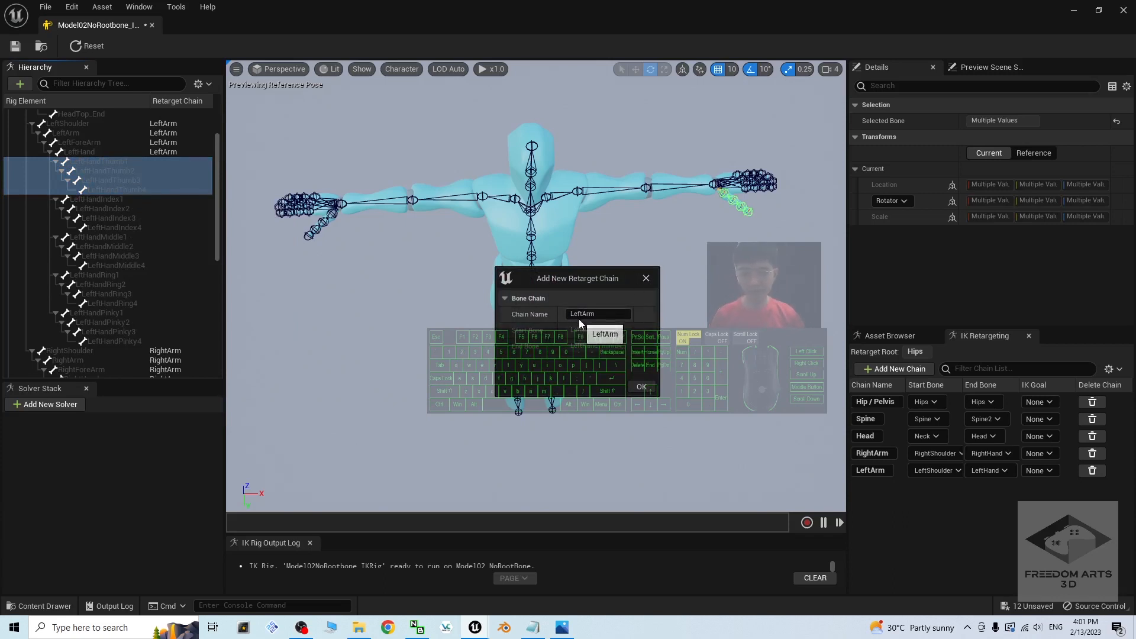
left_click_drag(582, 314, 605, 315)
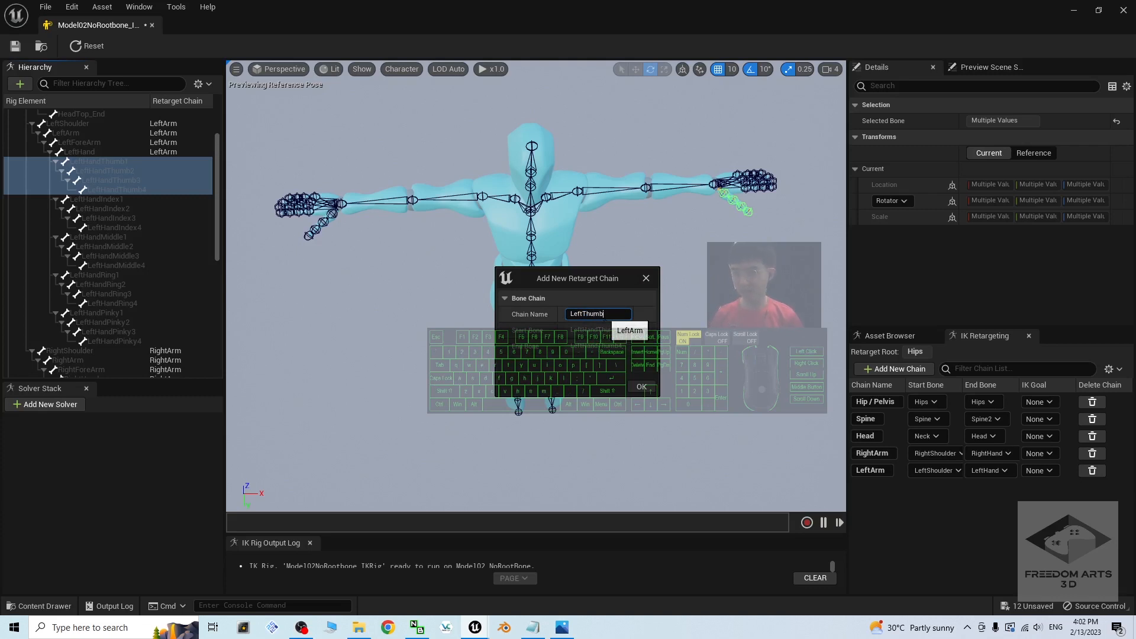
left_click(641, 387)
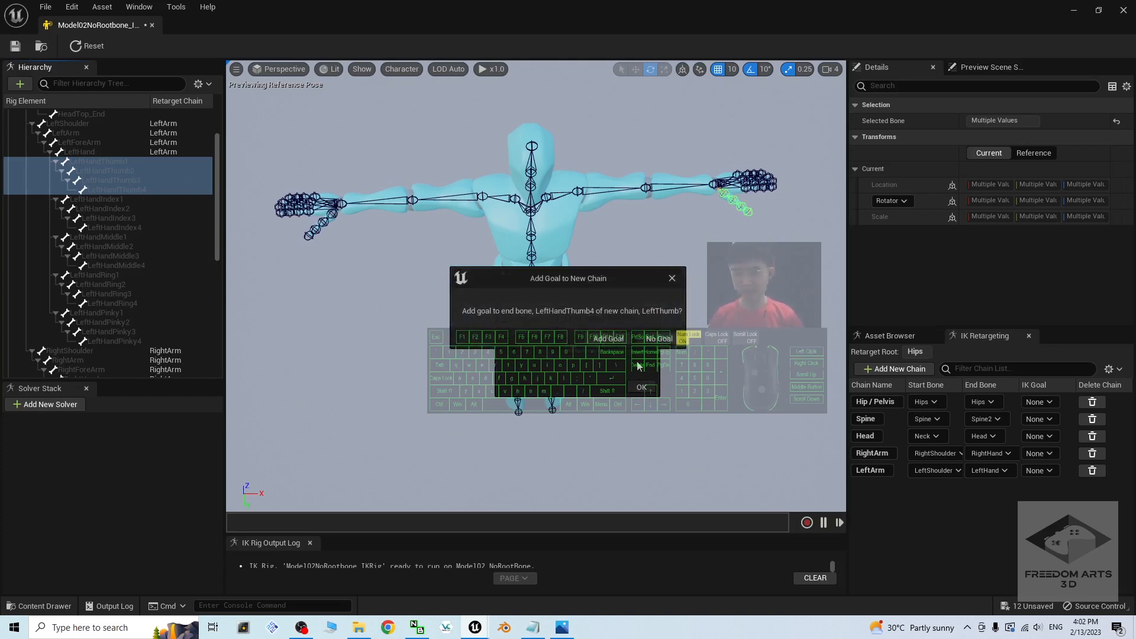
left_click(661, 343)
Step: Create a retarget chain named LeftIndex from the bones LeftHandIndex1 through LeftHandIndex4, without adding an IK goal
left_click(109, 199)
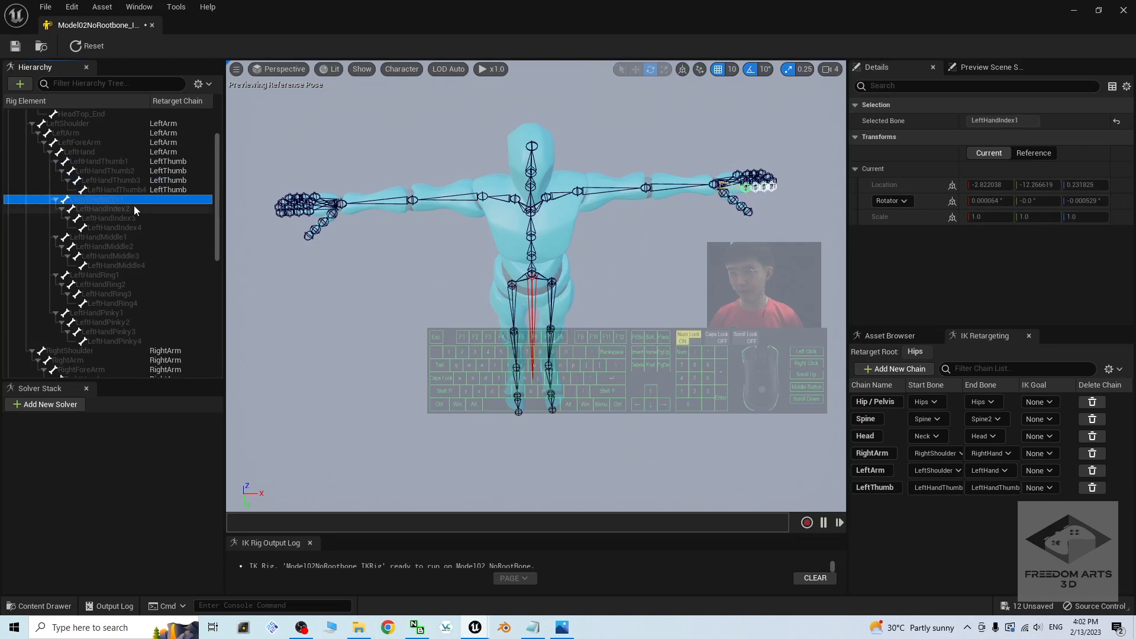
left_click(137, 228, "shift")
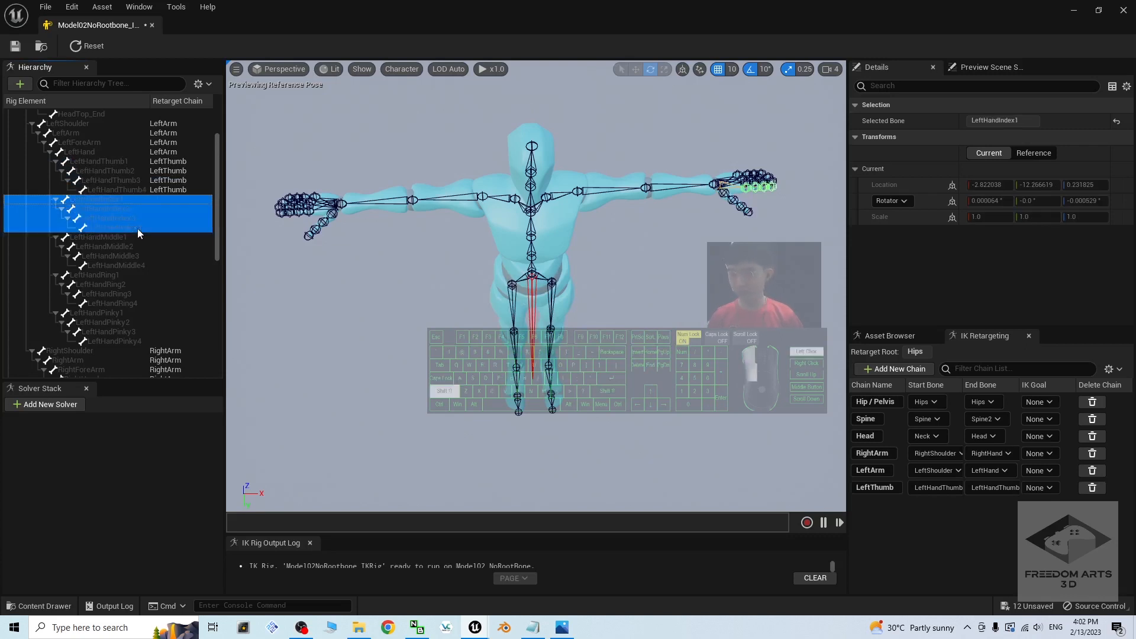
right_click(137, 229)
left_click(237, 431)
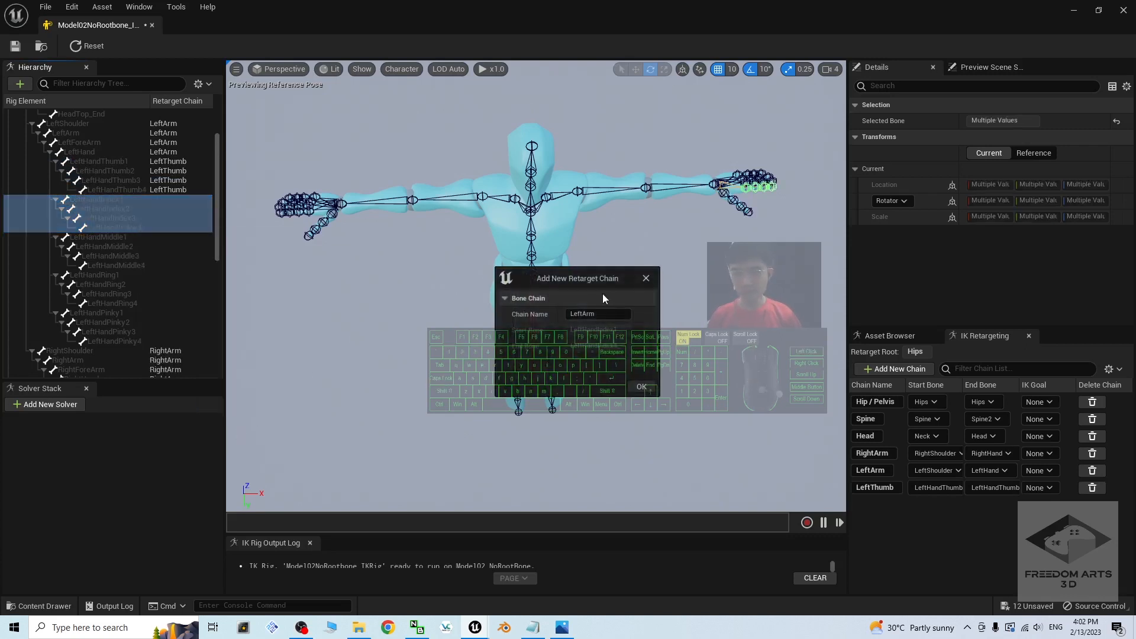
left_click_drag(583, 315, 630, 308)
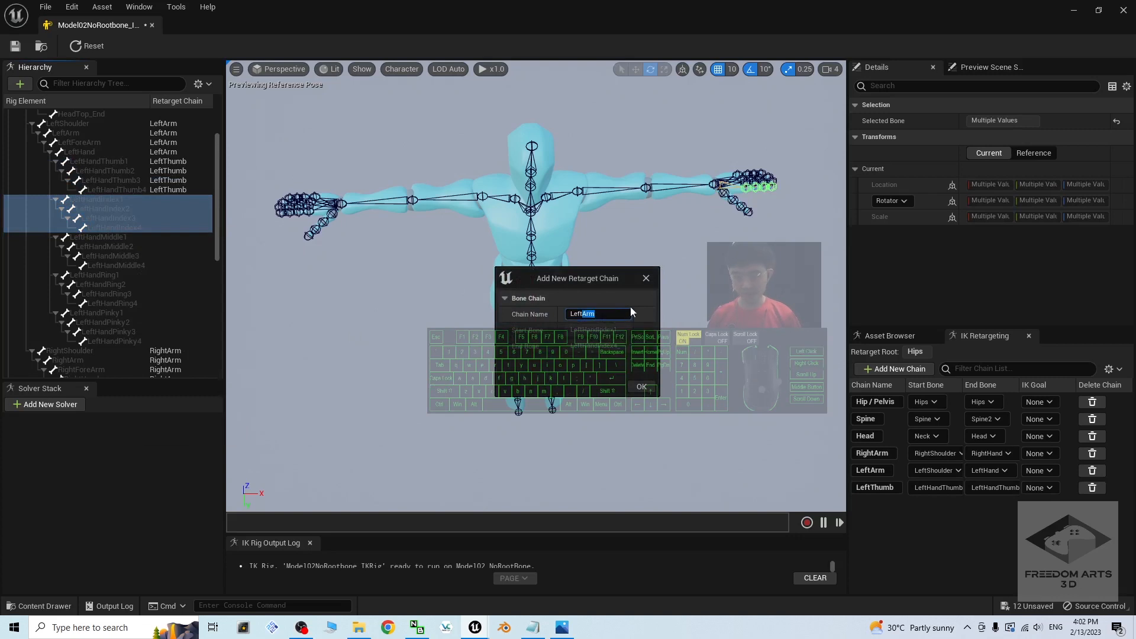
type("Indek")
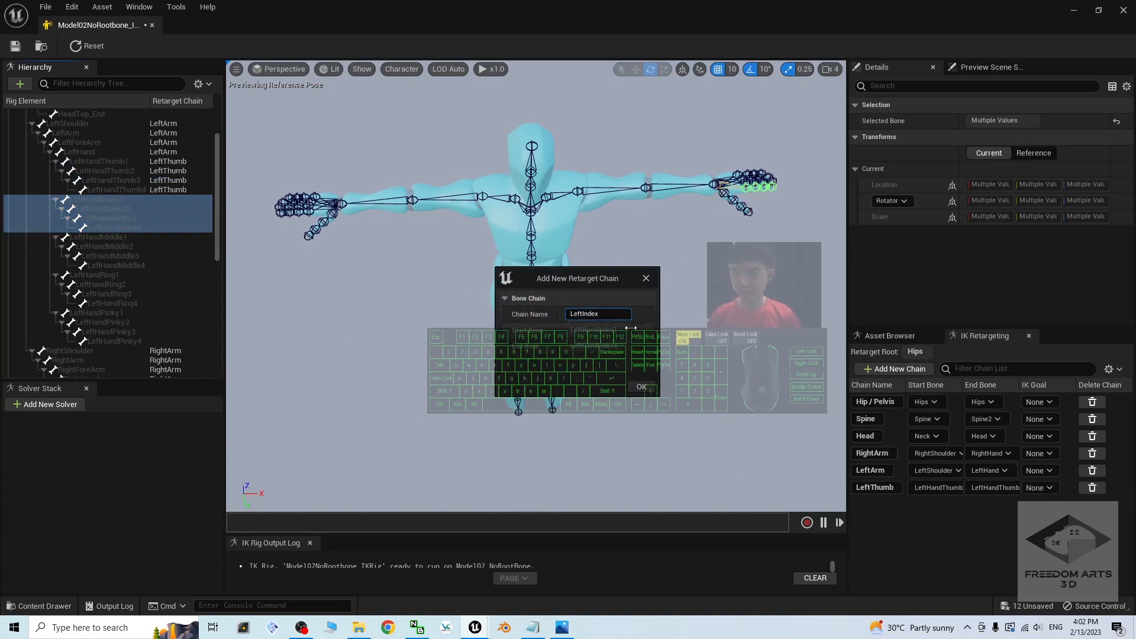
left_click(634, 387)
left_click(653, 340)
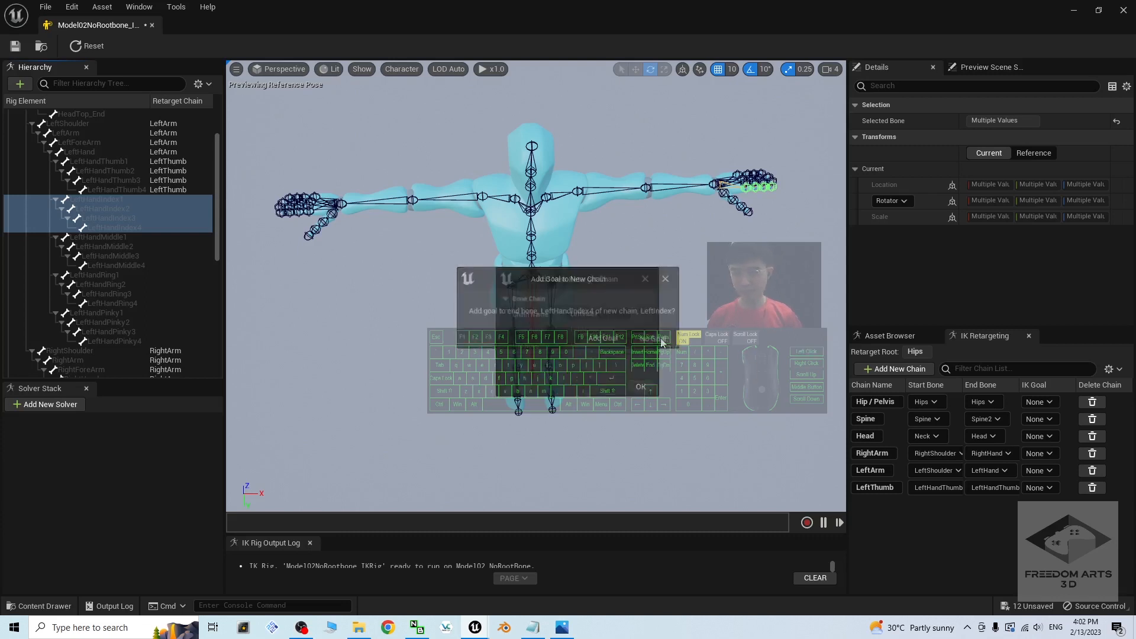
Step: Create a retarget chain named LeftMiddle from the bones LeftHandMiddle1 through LeftHandMiddle4, without adding an IK goal
left_click(117, 237)
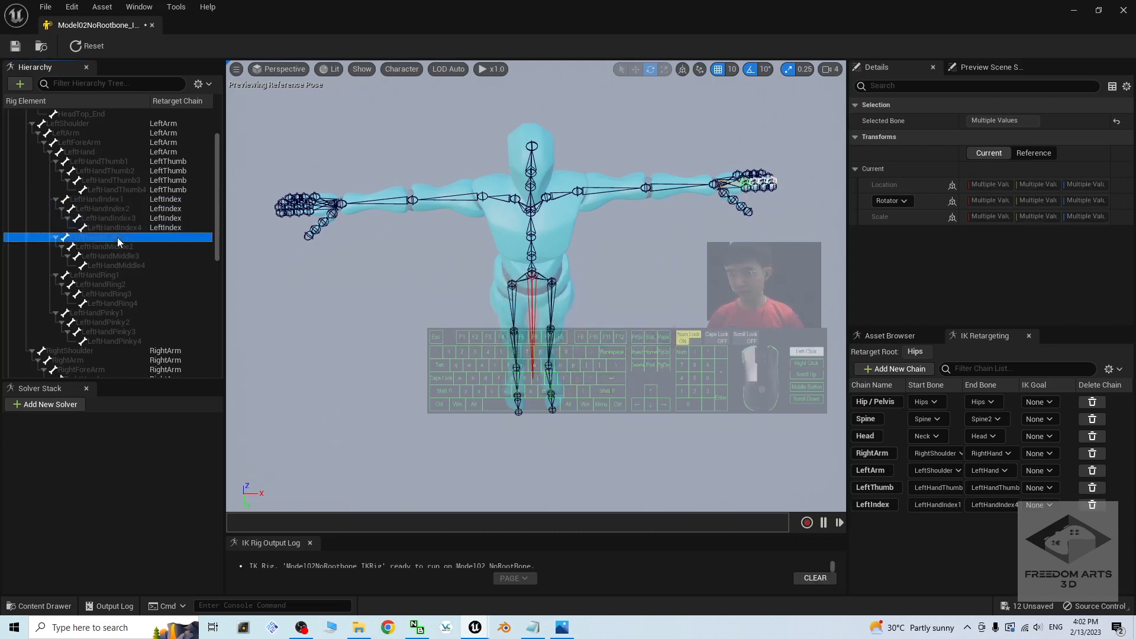
left_click(134, 265, "shift")
right_click(133, 266)
left_click(210, 462)
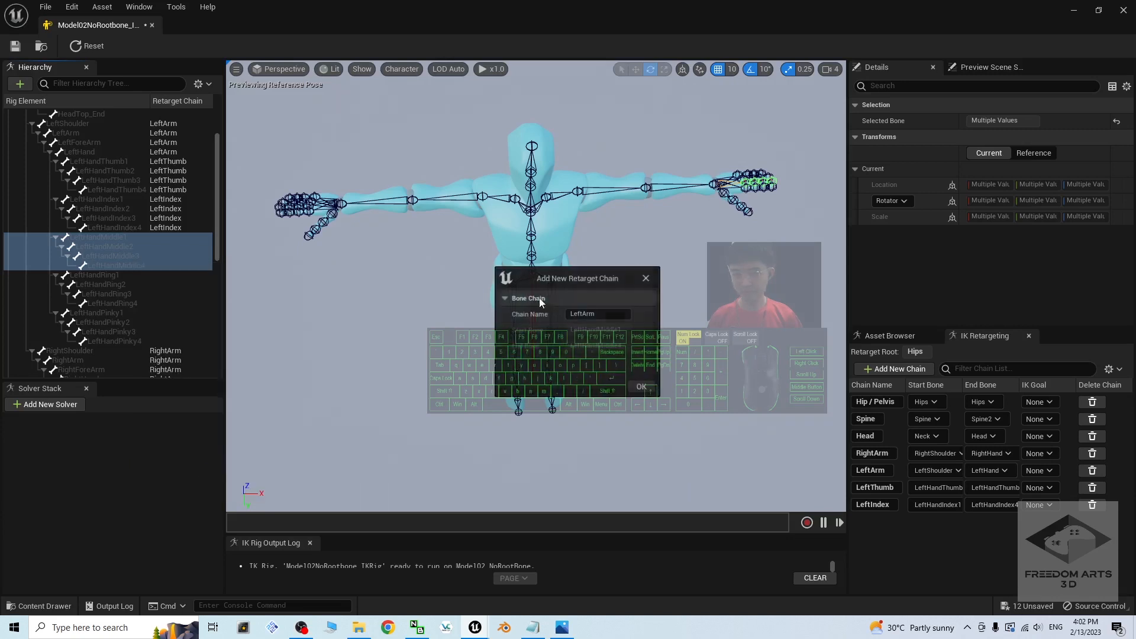
left_click_drag(582, 314, 630, 316)
key("BackSpace")
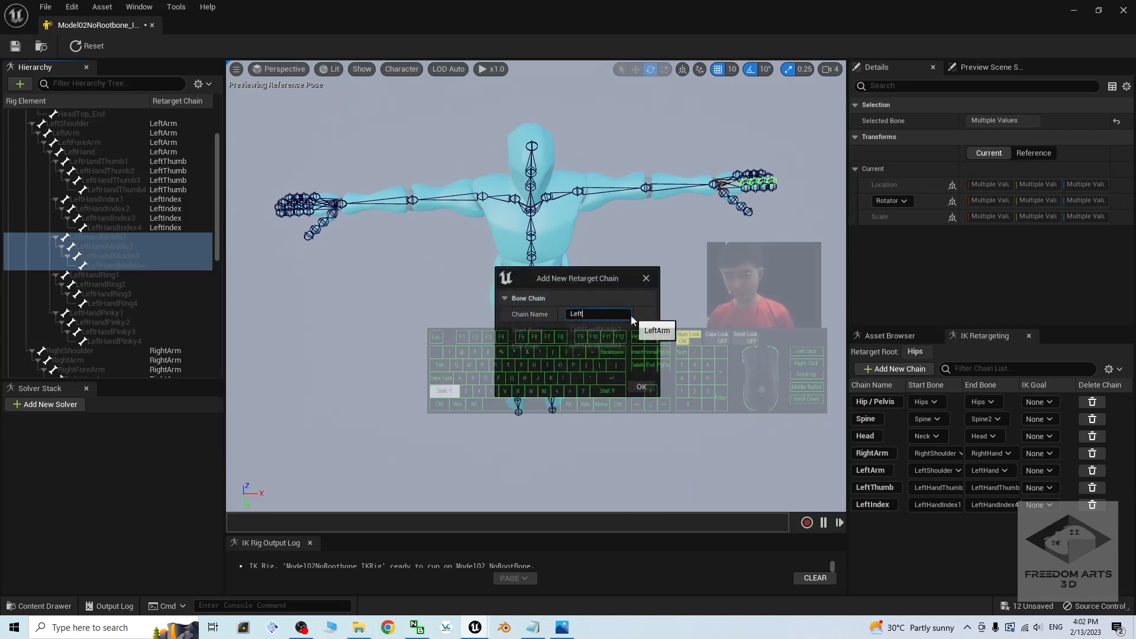
left_click(649, 389)
left_click(654, 342)
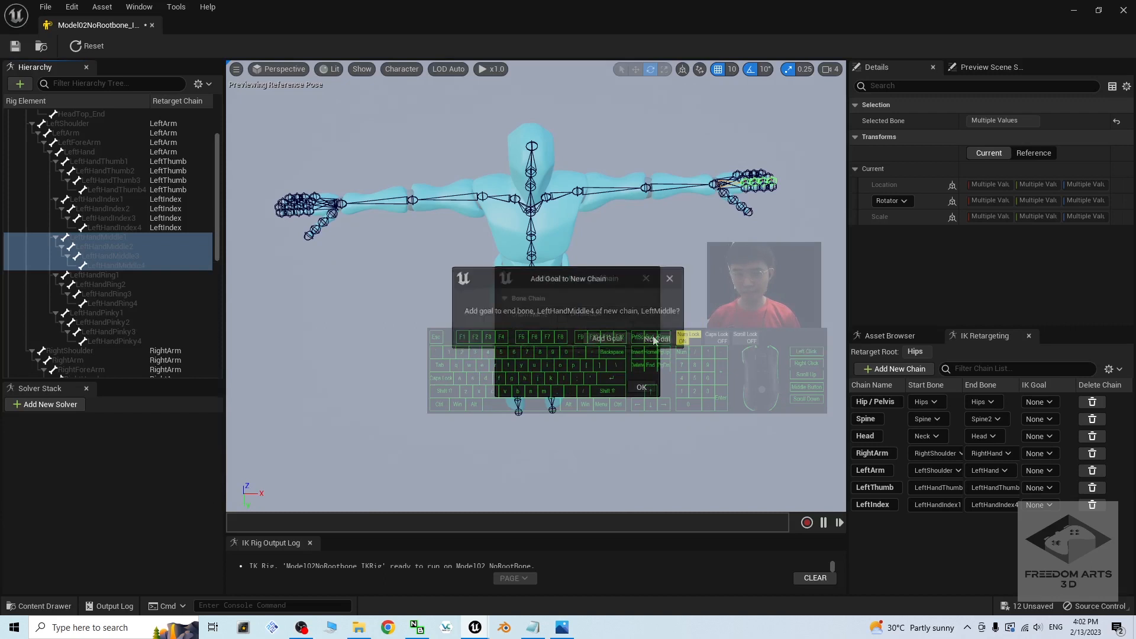
Step: Create a retarget chain named LeftRing from the bones LeftHandRing1 through LeftHandRing4, without adding an IK goal
left_click(114, 274)
left_click(146, 305, "shift")
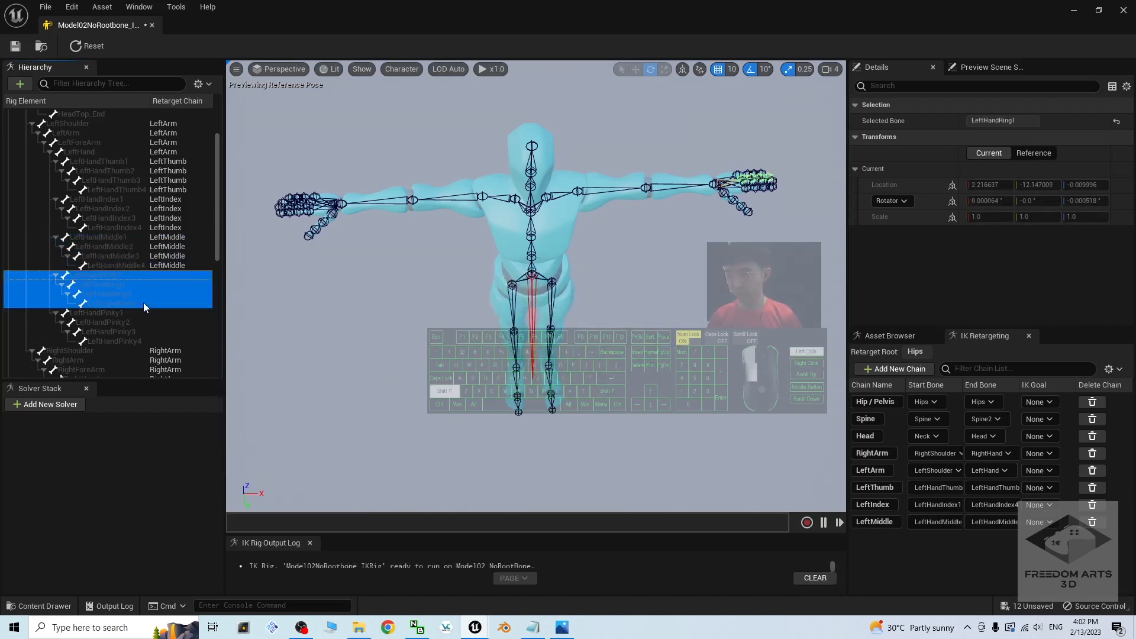
right_click(144, 306)
left_click(228, 505)
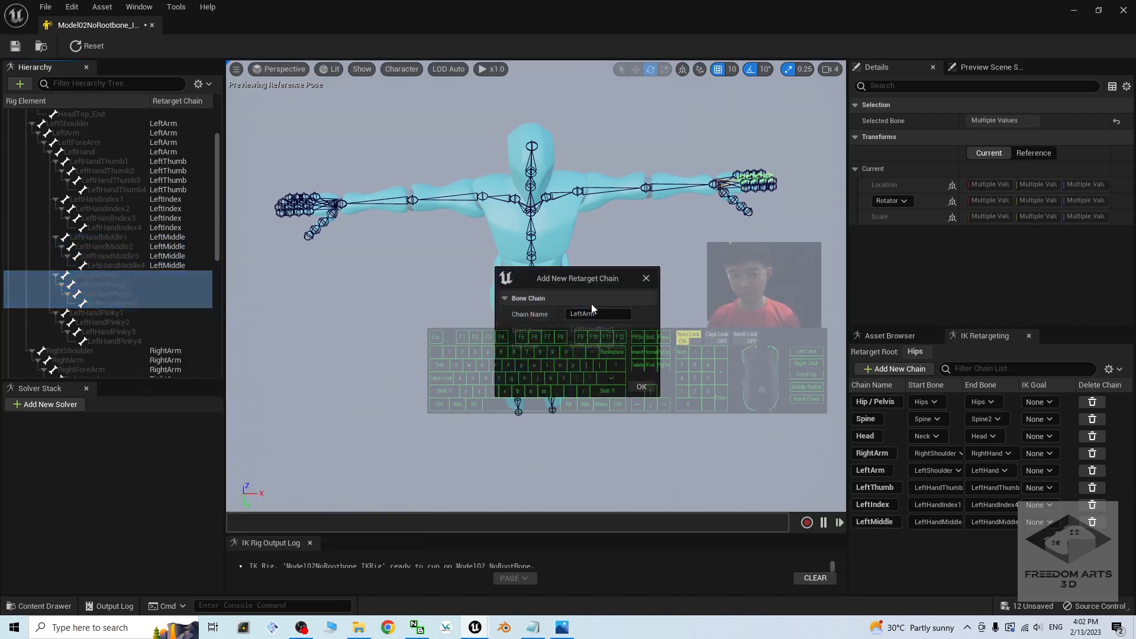
type("Left")
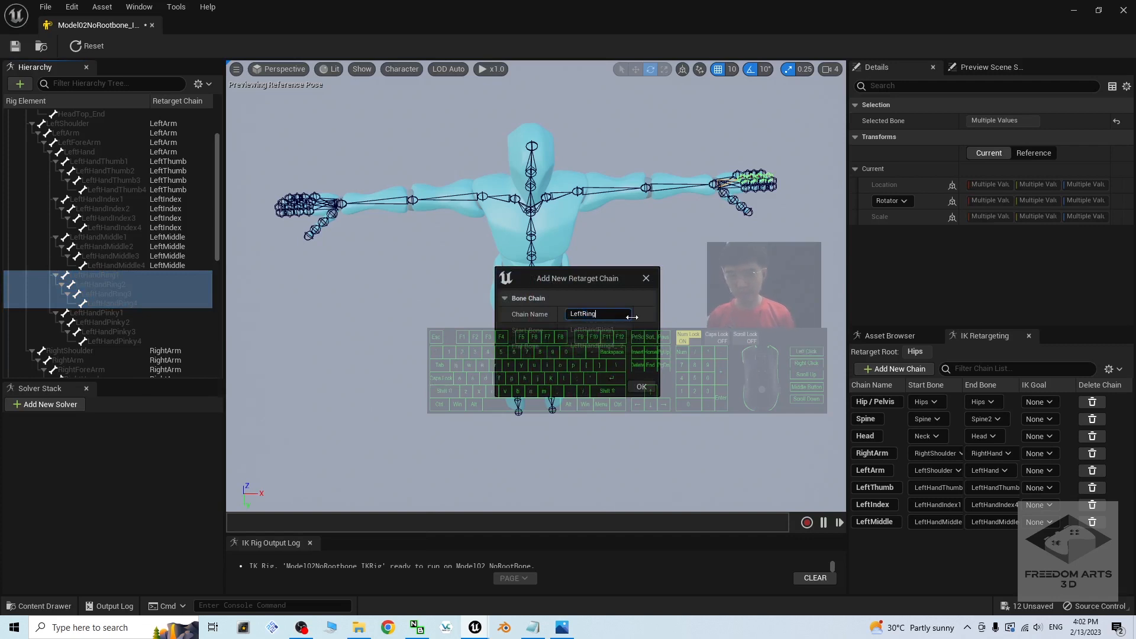
left_click(641, 388)
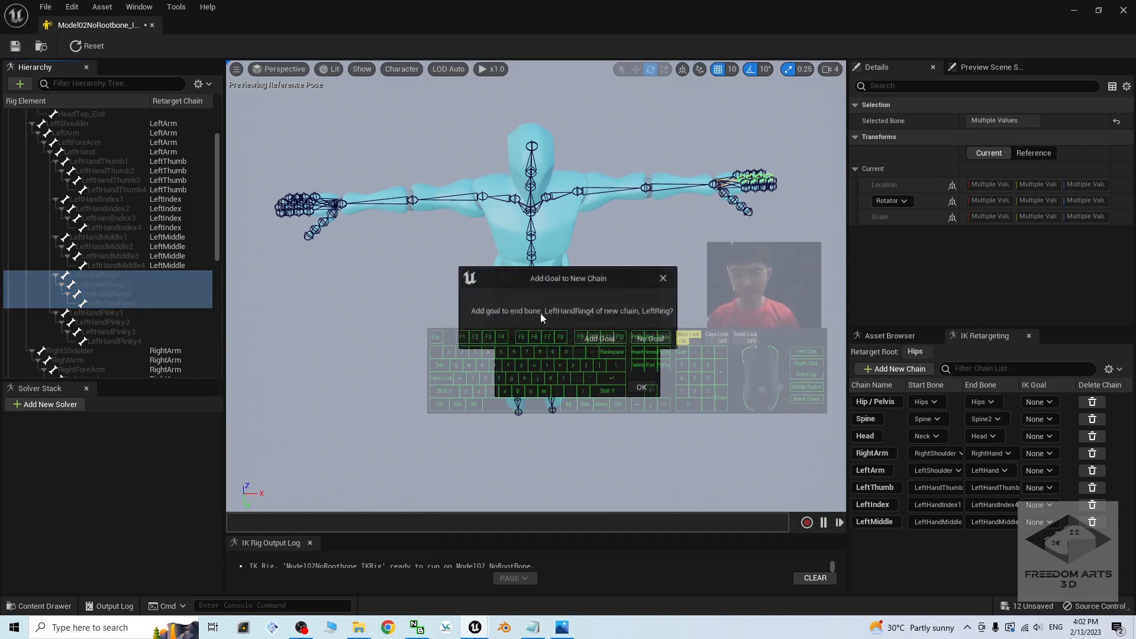
left_click(649, 341)
Step: Create a retarget chain named LeftPinky from the bones LeftHandPinky1 through LeftHandPinky4, without adding an IK goal
left_click(139, 314)
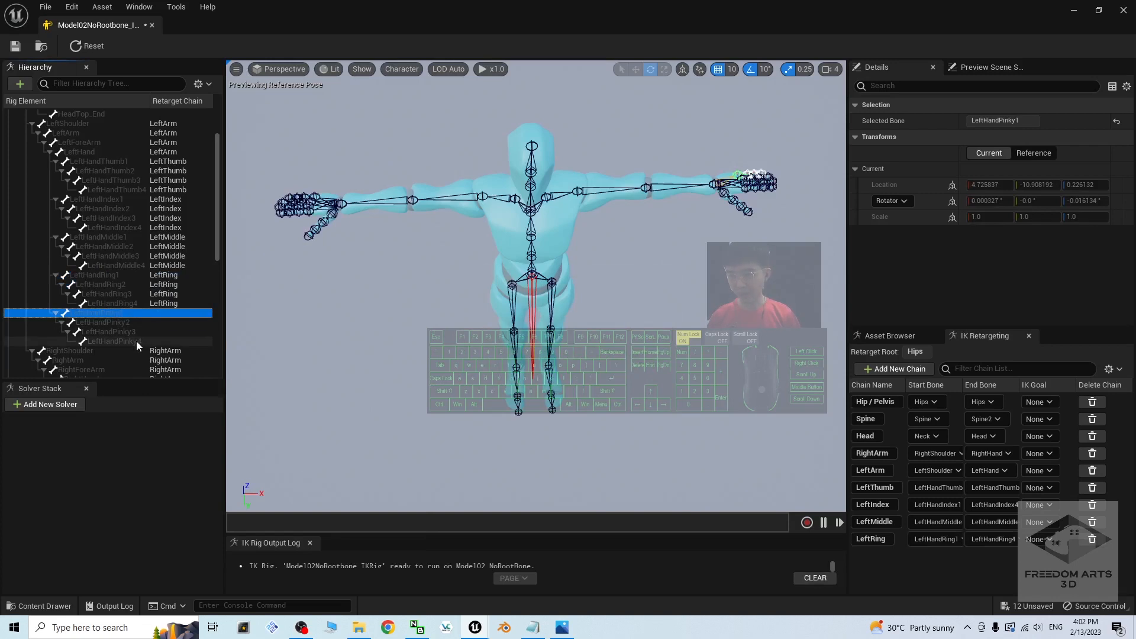
left_click(136, 341, "shift")
right_click(136, 341)
left_click(283, 529)
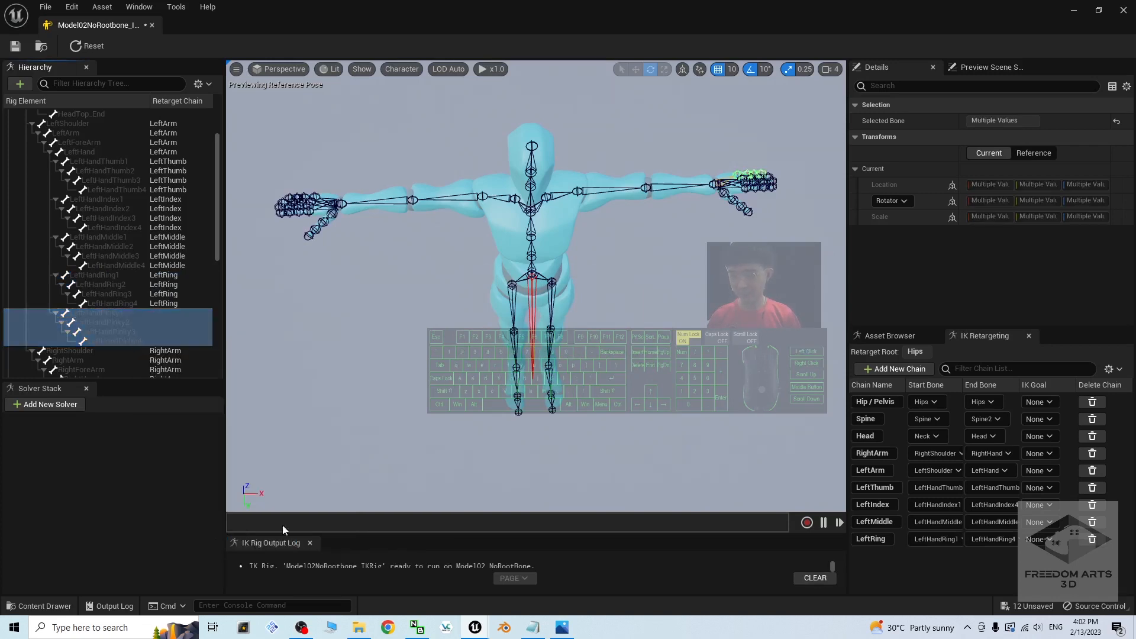
type("LeftPinky")
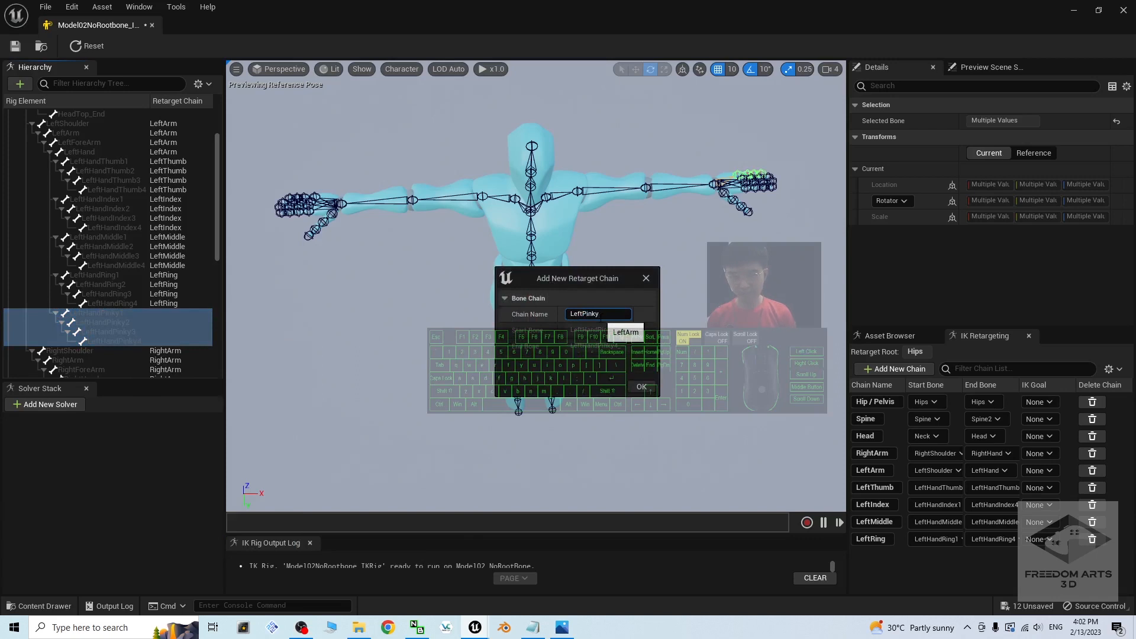
key("Return")
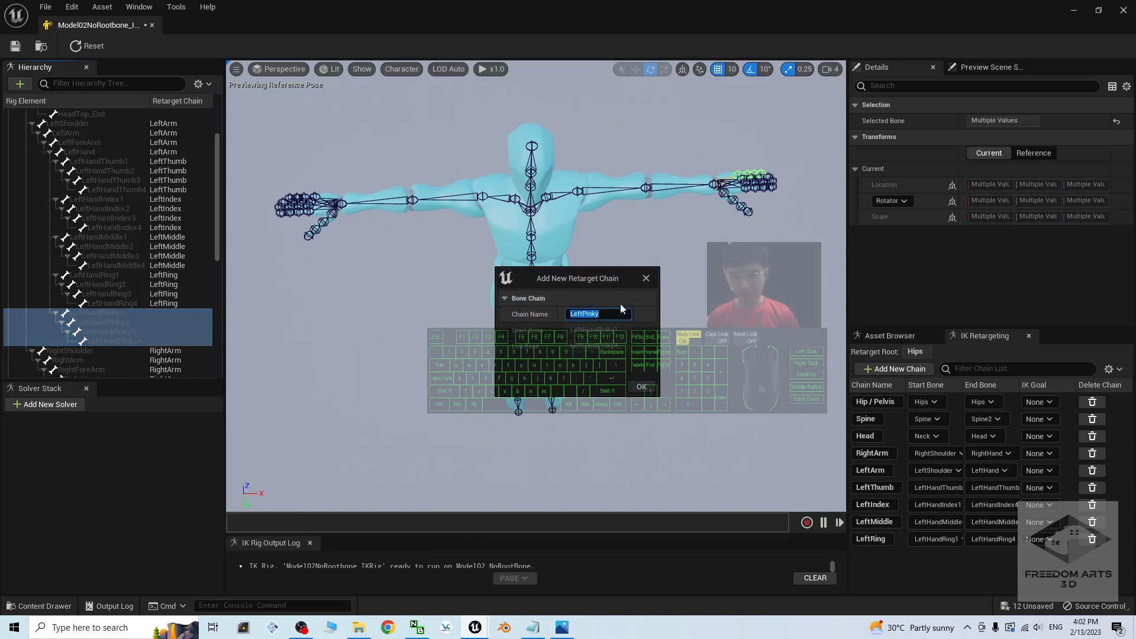
left_click(642, 388)
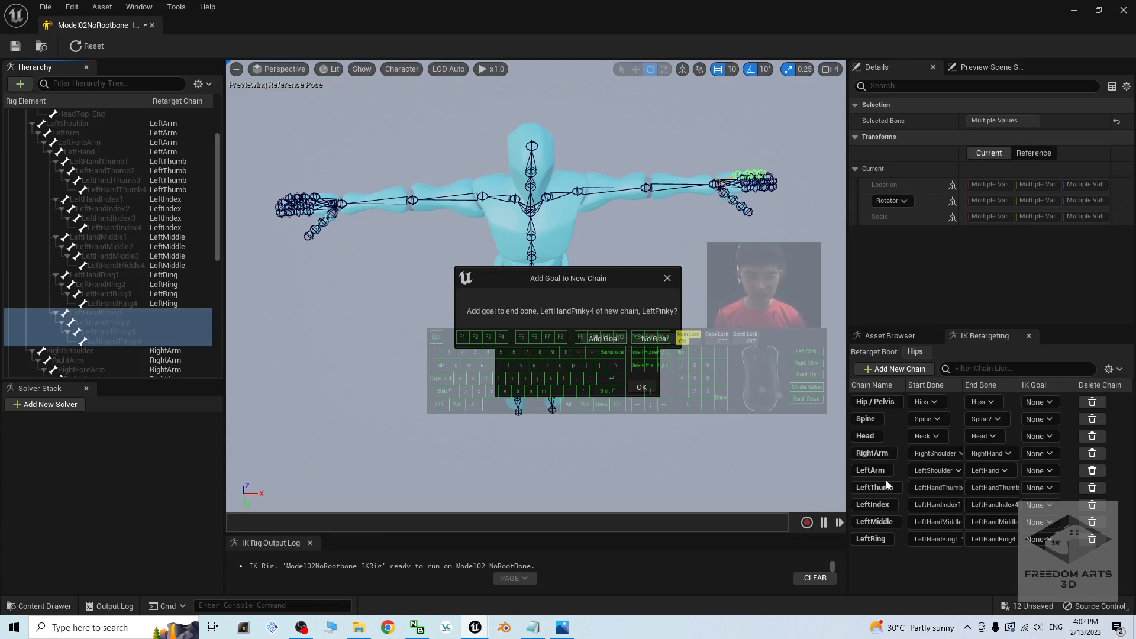
left_click(654, 345)
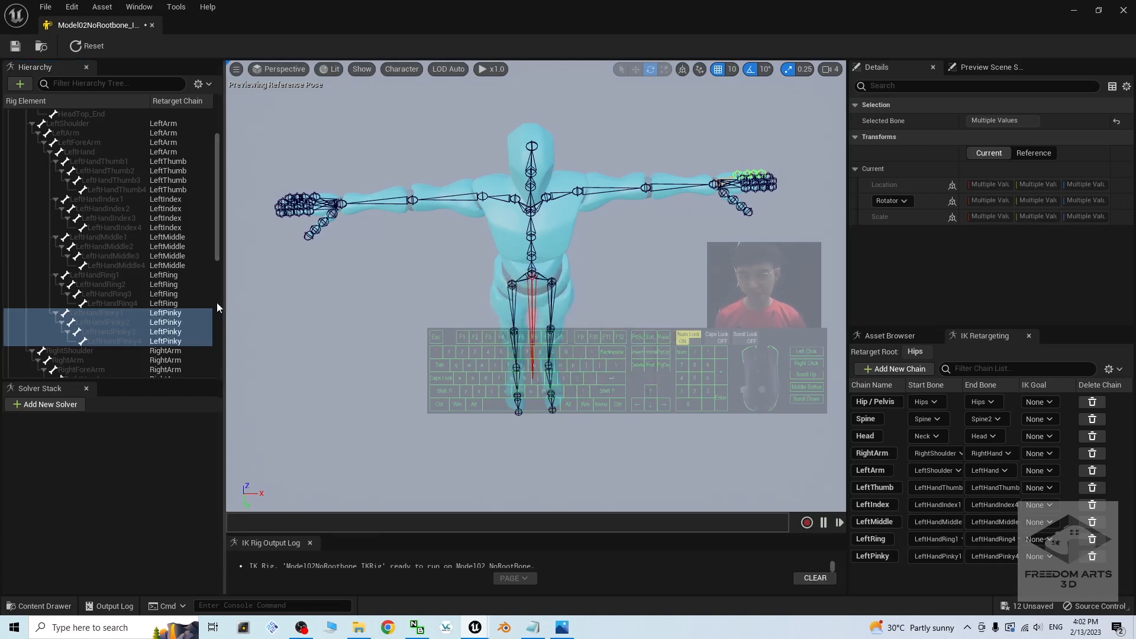
Step: Create a retarget chain named RightThumb from the bones RightHandThumb1 through RightHandThumb4, without adding an IK goal
scroll(209, 183, "down", 6)
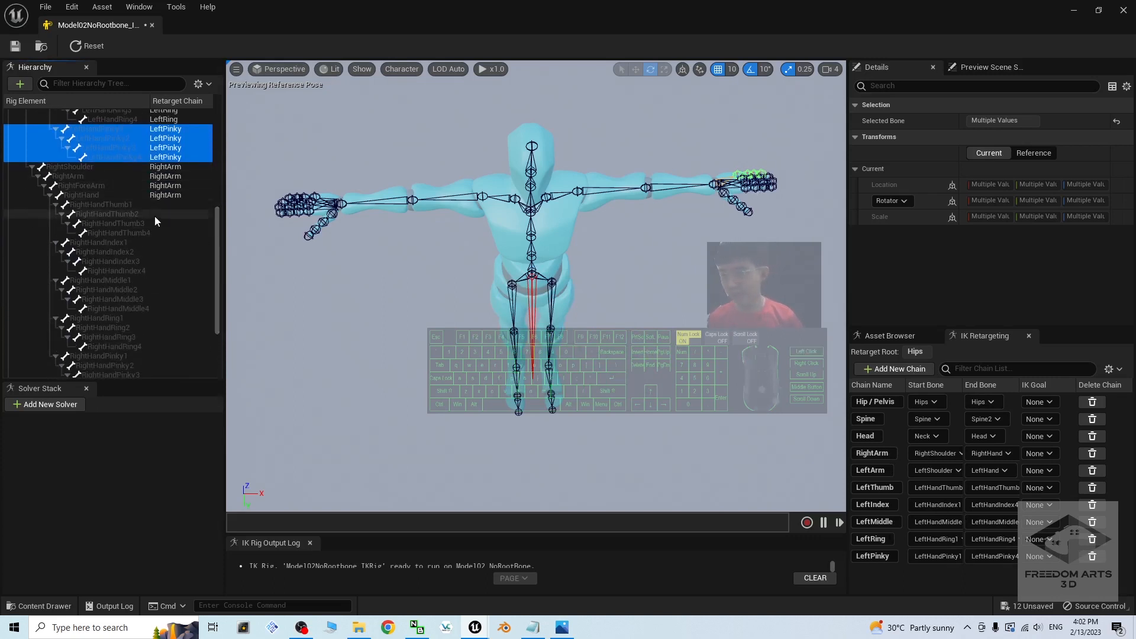
left_click(94, 205)
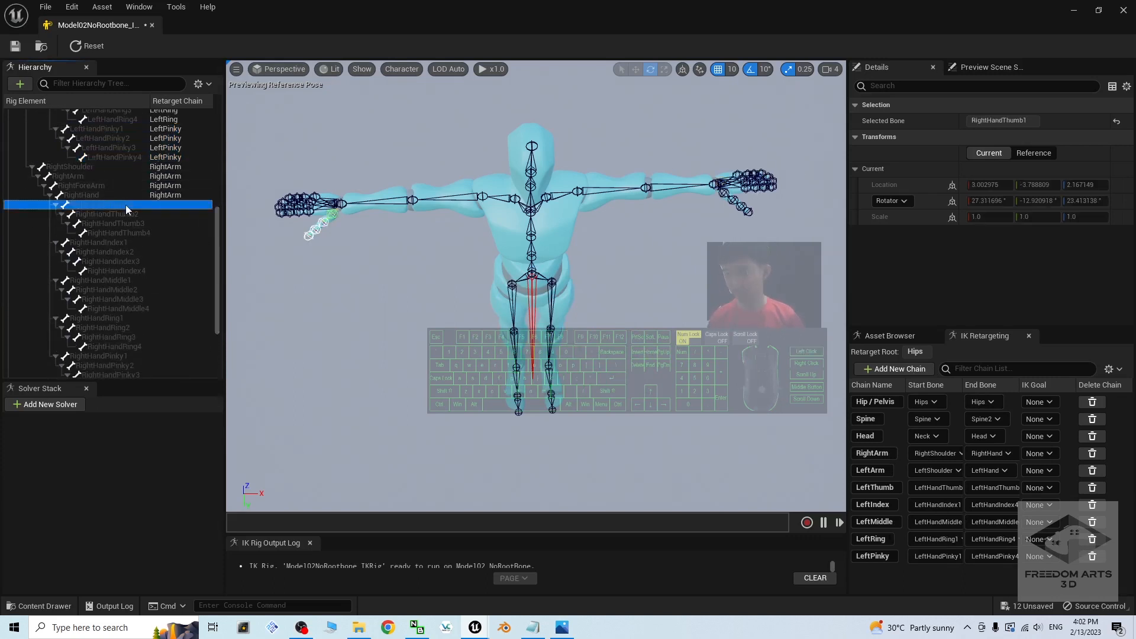
left_click(137, 230, "shift")
right_click(137, 230)
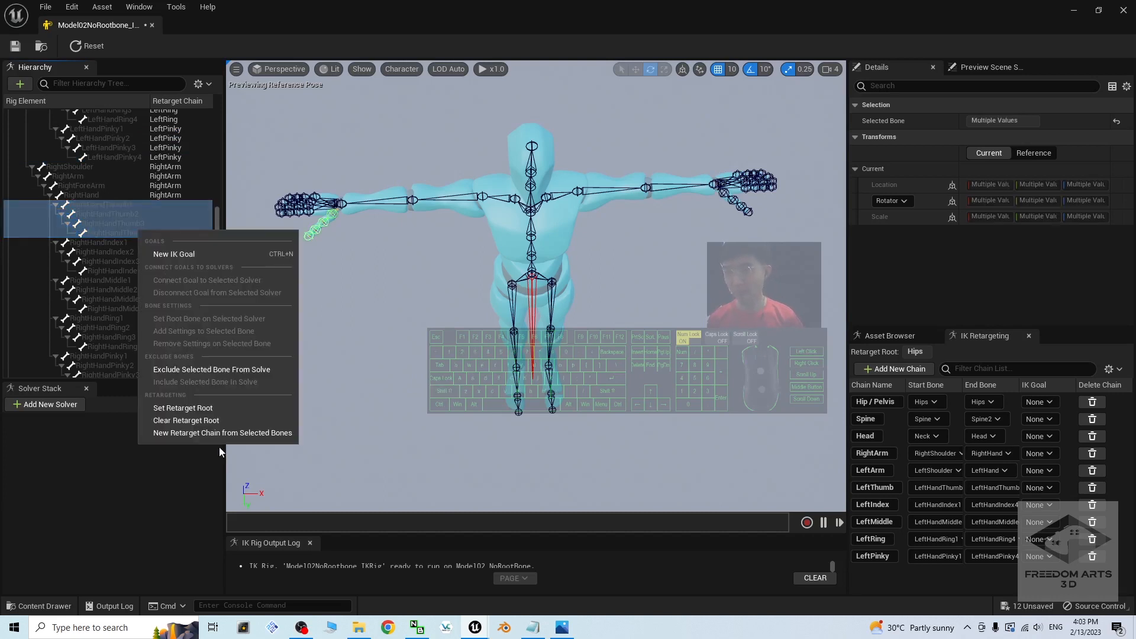
left_click(222, 434)
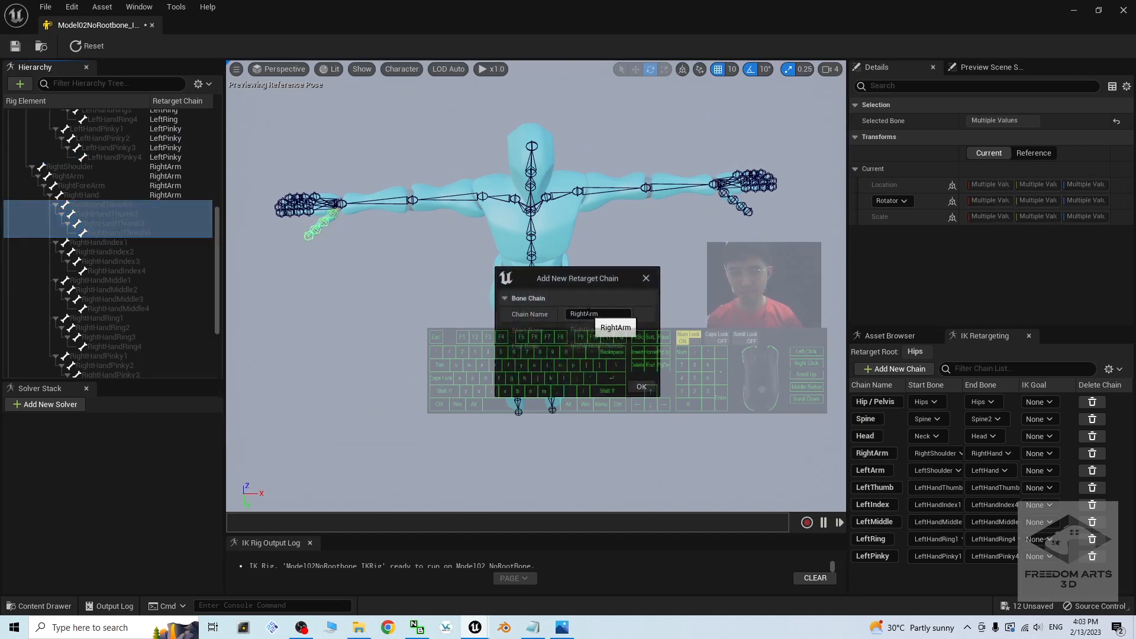
left_click_drag(586, 313, 629, 313)
type("Thumb")
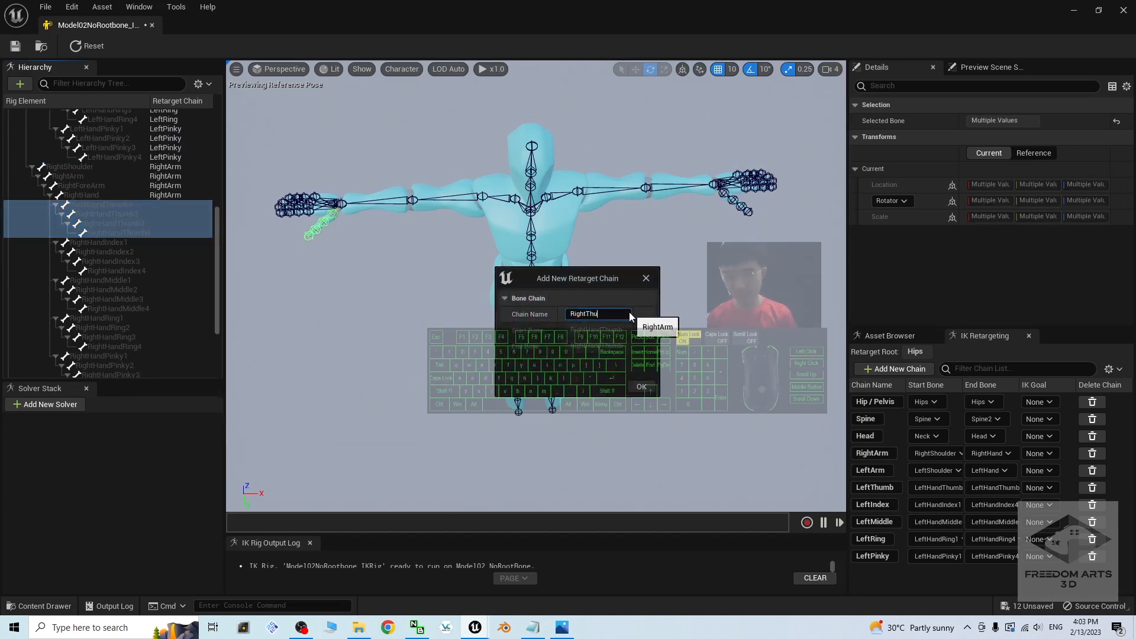
left_click(642, 387)
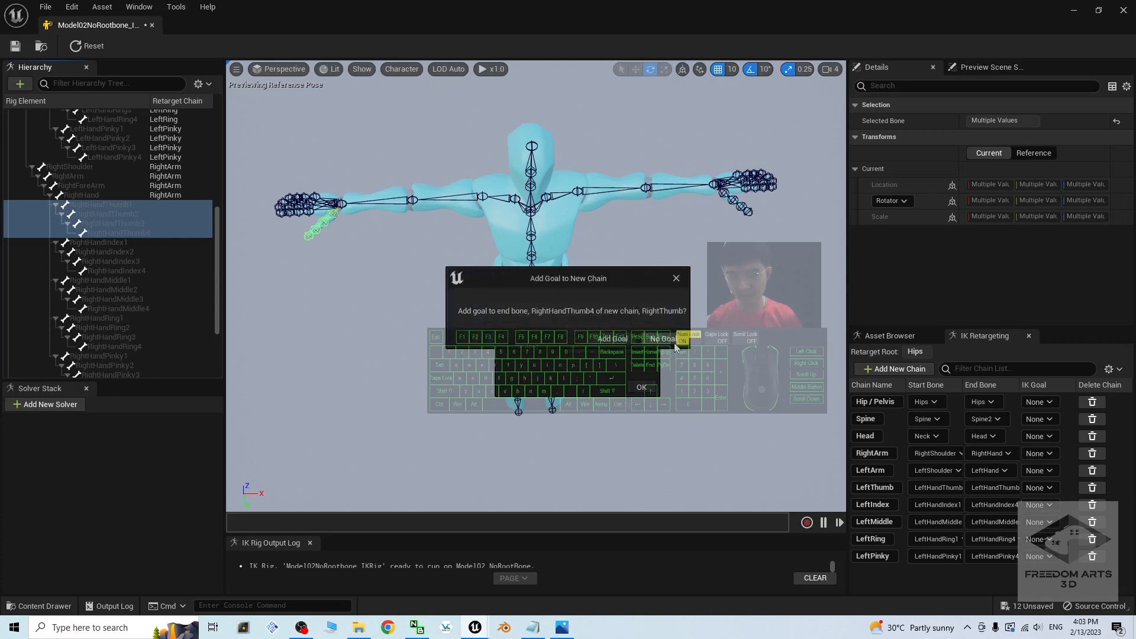
left_click(668, 343)
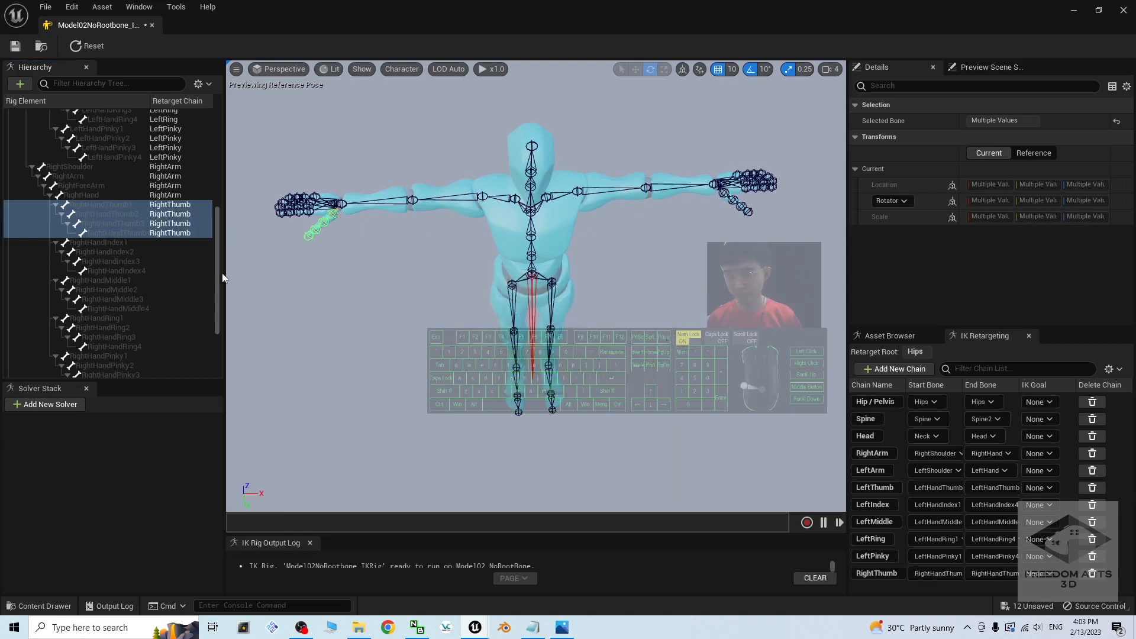
Step: Create a retarget chain named RightIndex from the bones RightHandIndex1 through RightHandIndex4, without adding an IK goal
left_click(104, 239)
left_click(137, 270, "shift")
right_click(137, 269)
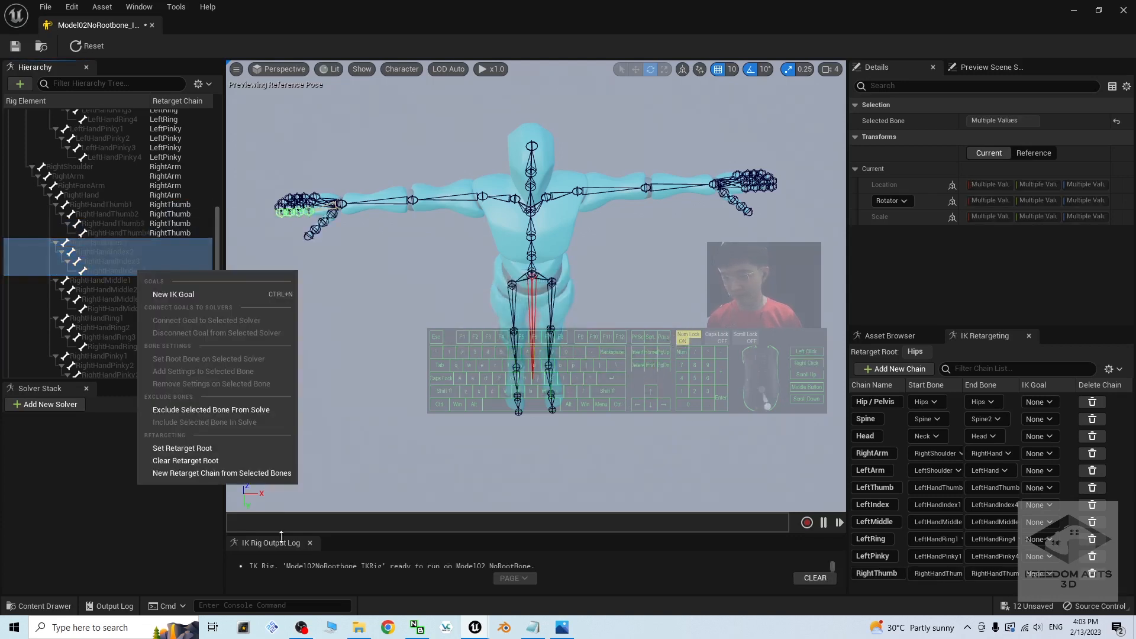
left_click(221, 474)
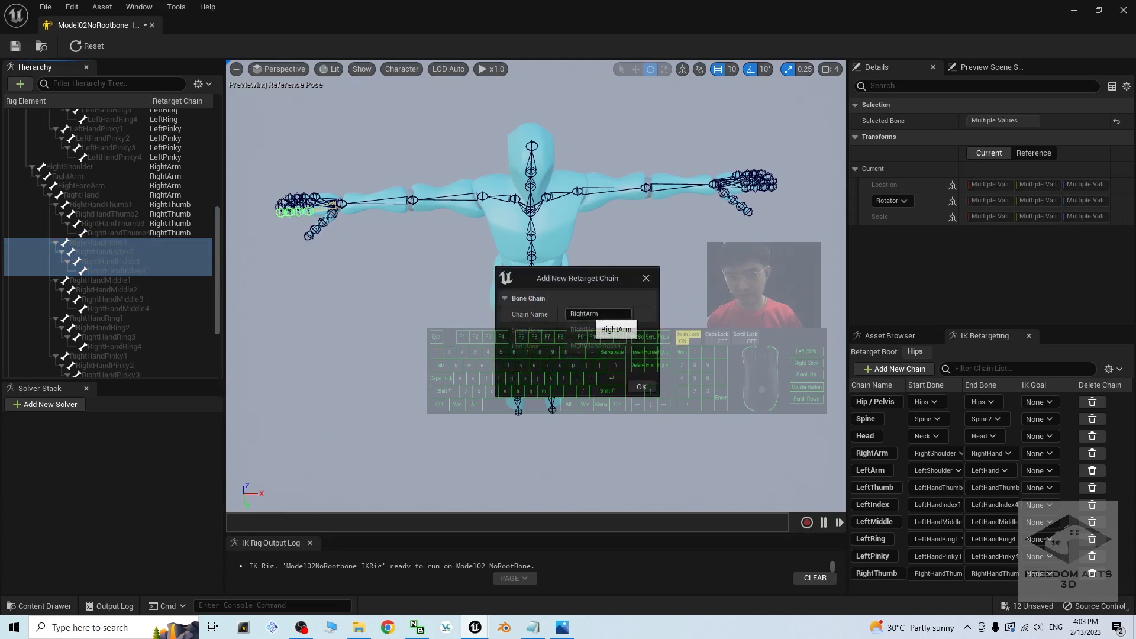
left_click_drag(586, 314, 632, 314)
type("Index")
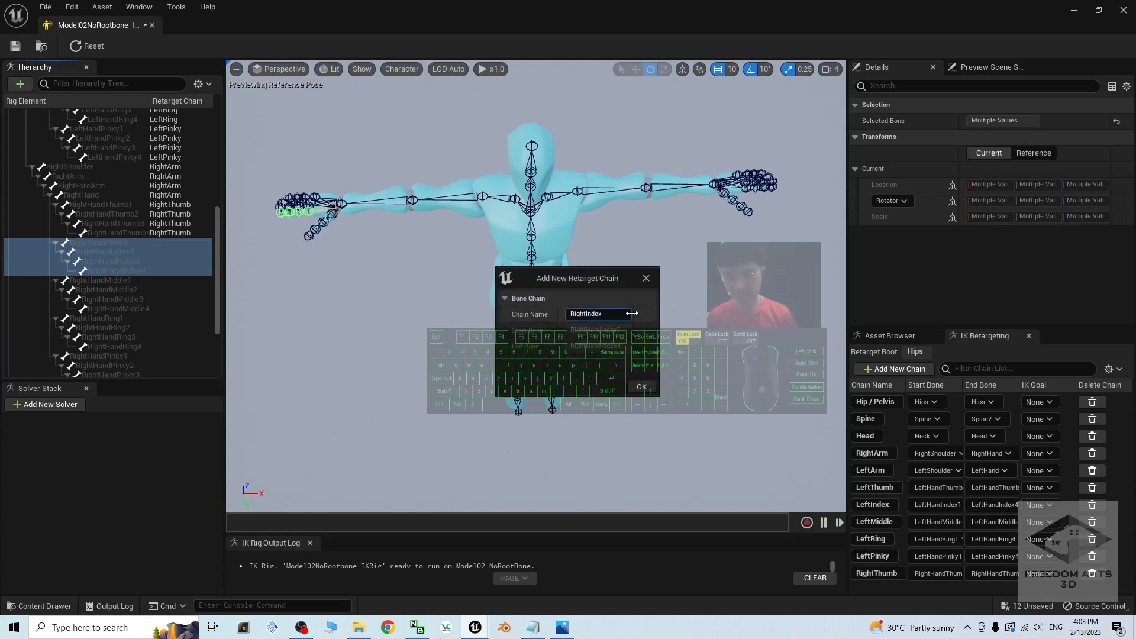
left_click(636, 388)
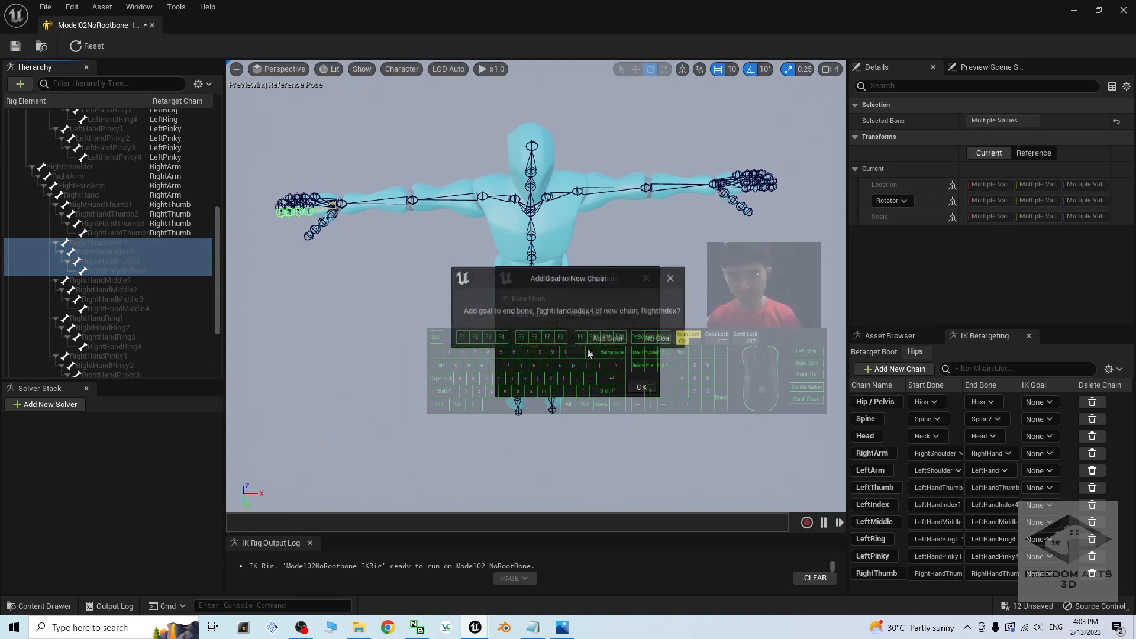
left_click(653, 342)
Step: Create a retarget chain named RightMiddle from the bones RightHandMiddle1 through RightHandMiddle4, without adding an IK goal
left_click(135, 280)
left_click(150, 308, "shift")
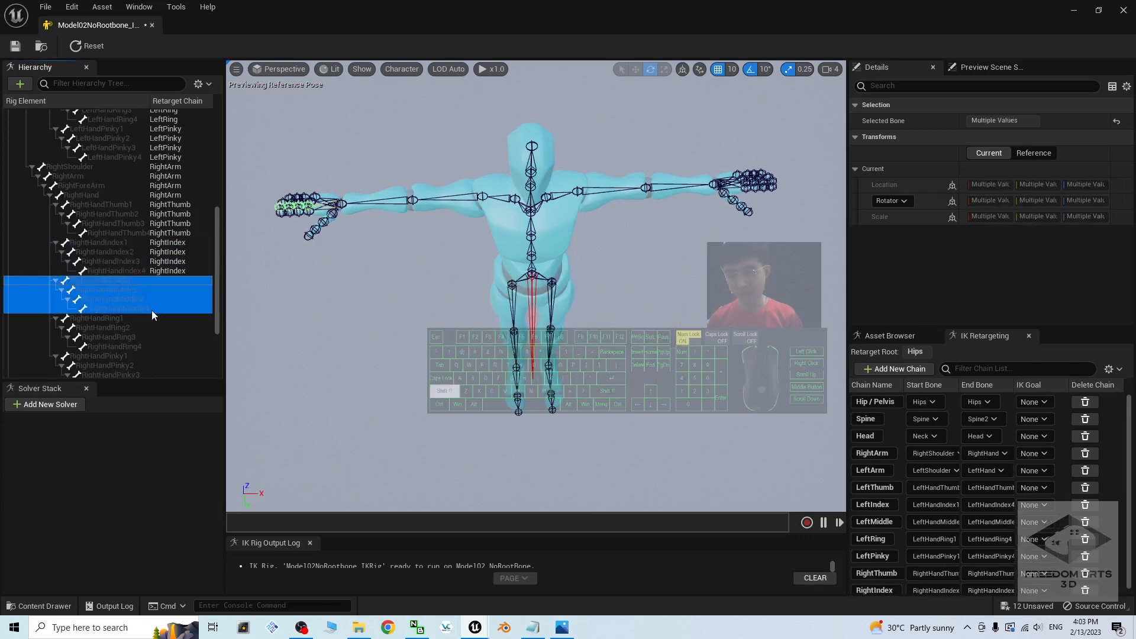
right_click(150, 308)
left_click(213, 512)
type("Right")
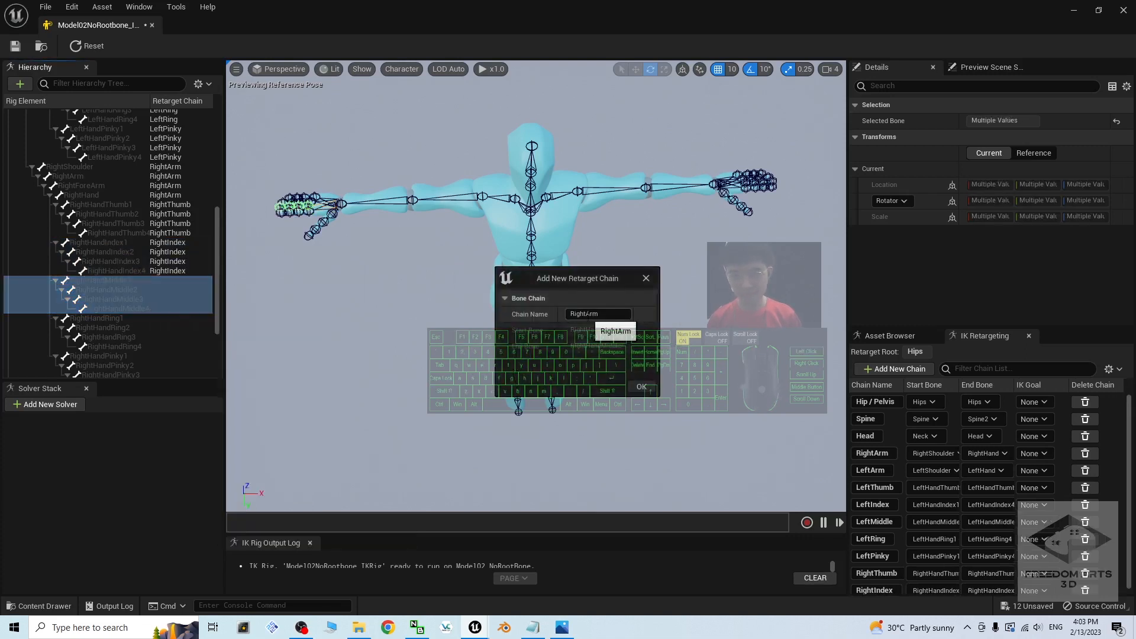
type("Middle")
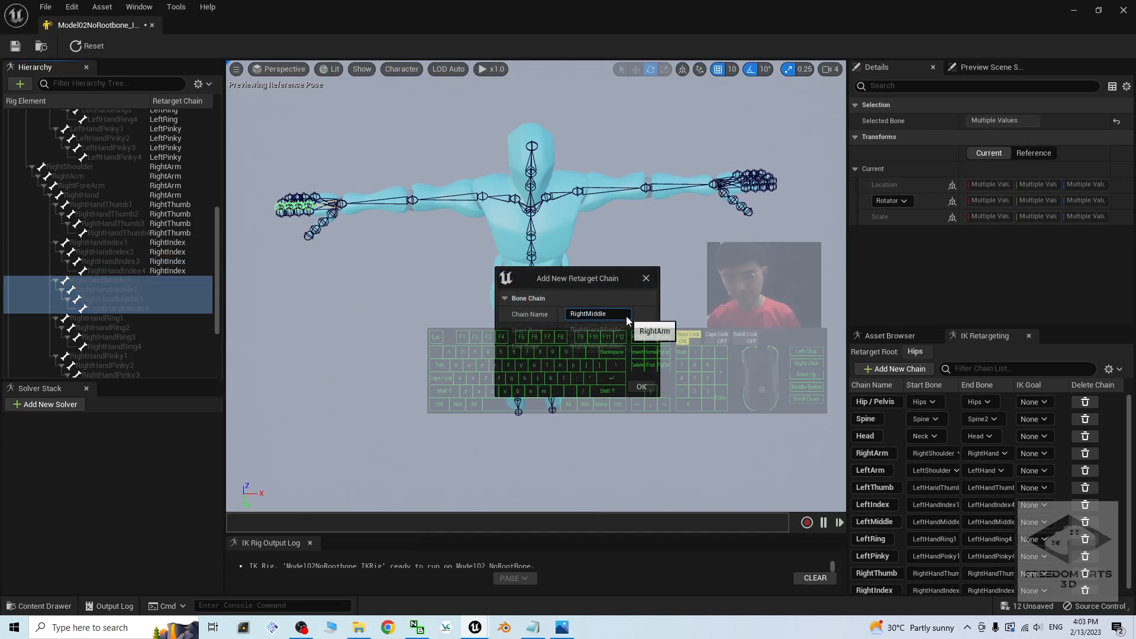
left_click(641, 386)
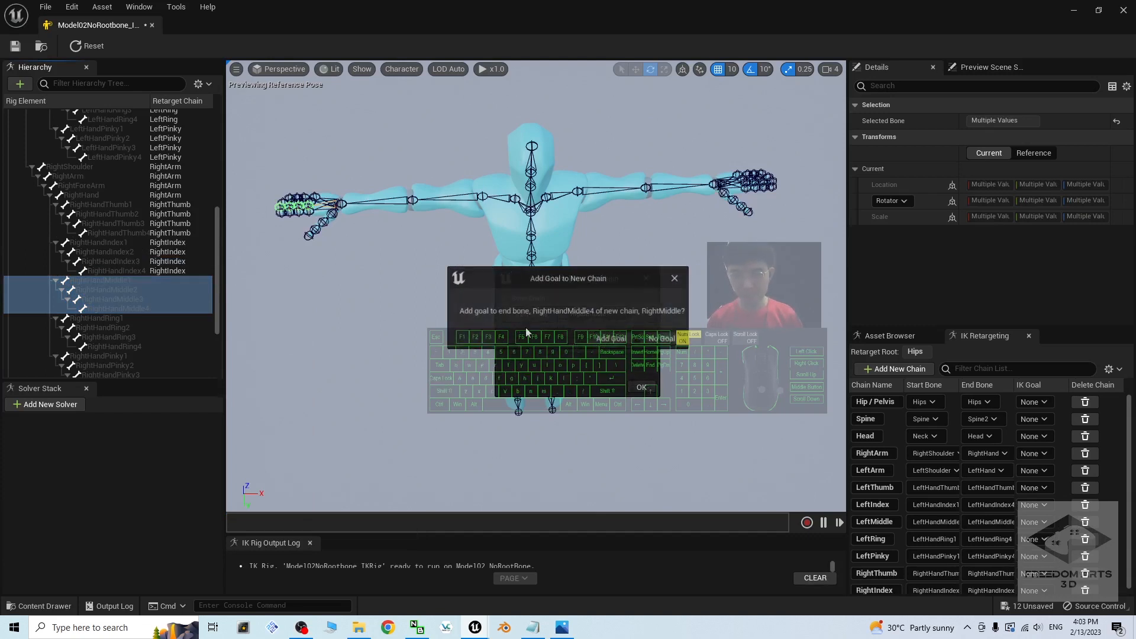
left_click(662, 340)
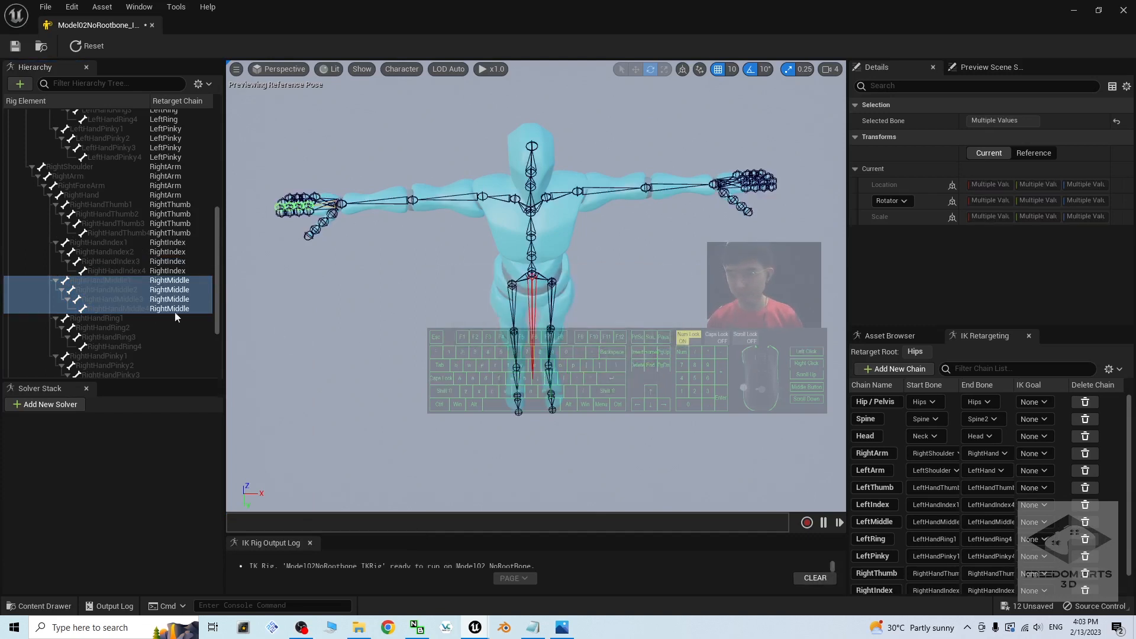
Step: Create a retarget chain named RightRing from the bones RightHandRing1 through RightHandRing4, without adding an IK goal
left_click(115, 321)
left_click(148, 346, "shift")
right_click(148, 348)
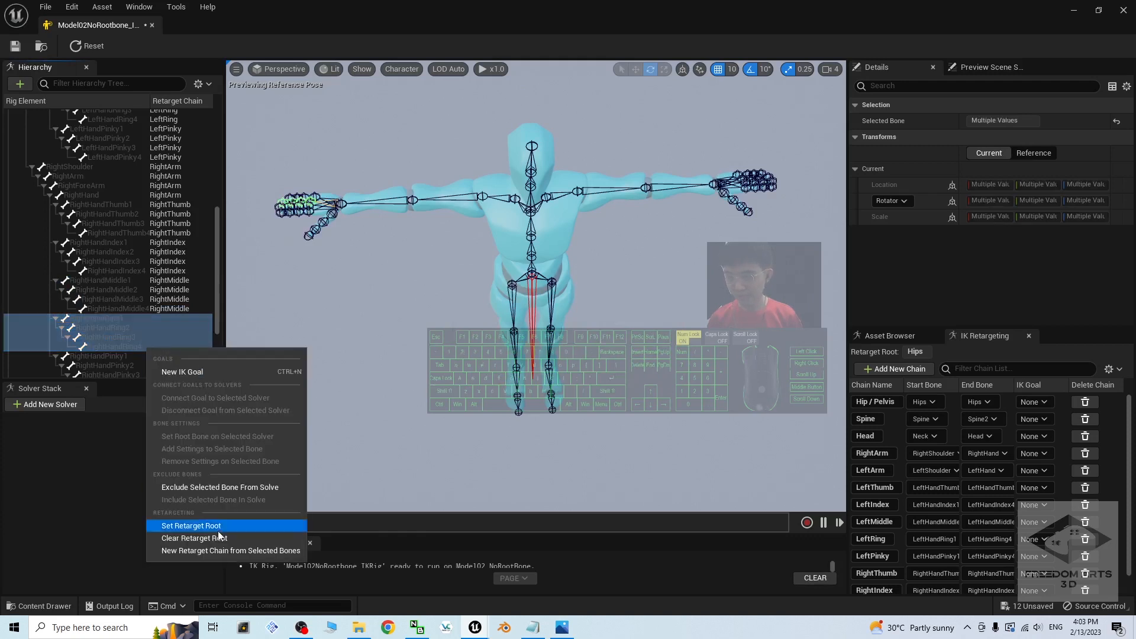
left_click(231, 550)
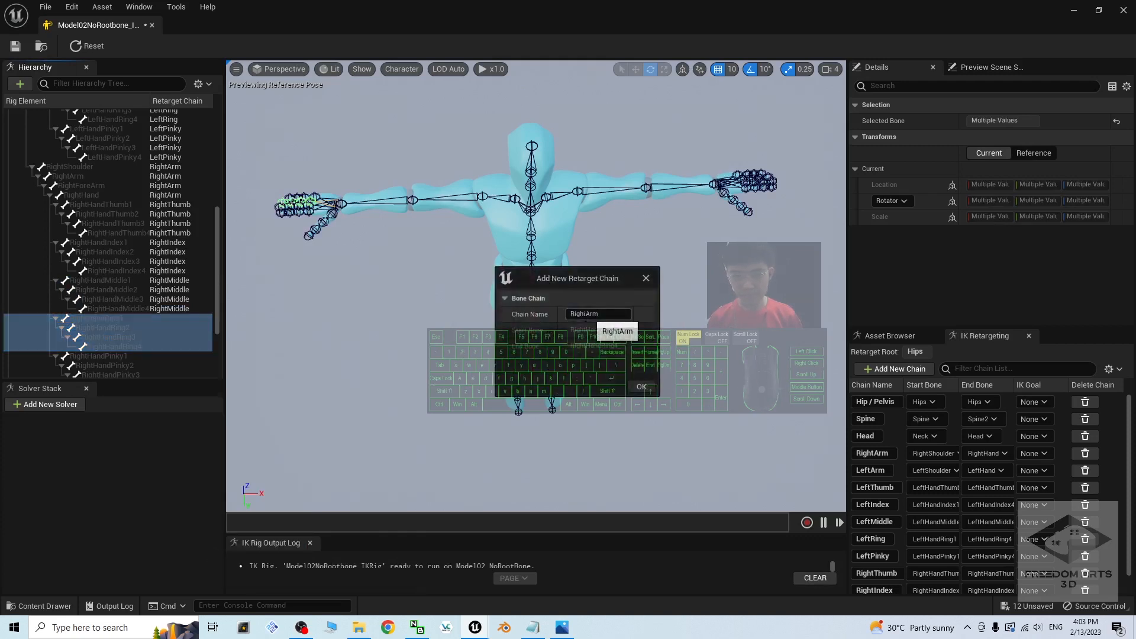
left_click_drag(584, 314, 633, 314)
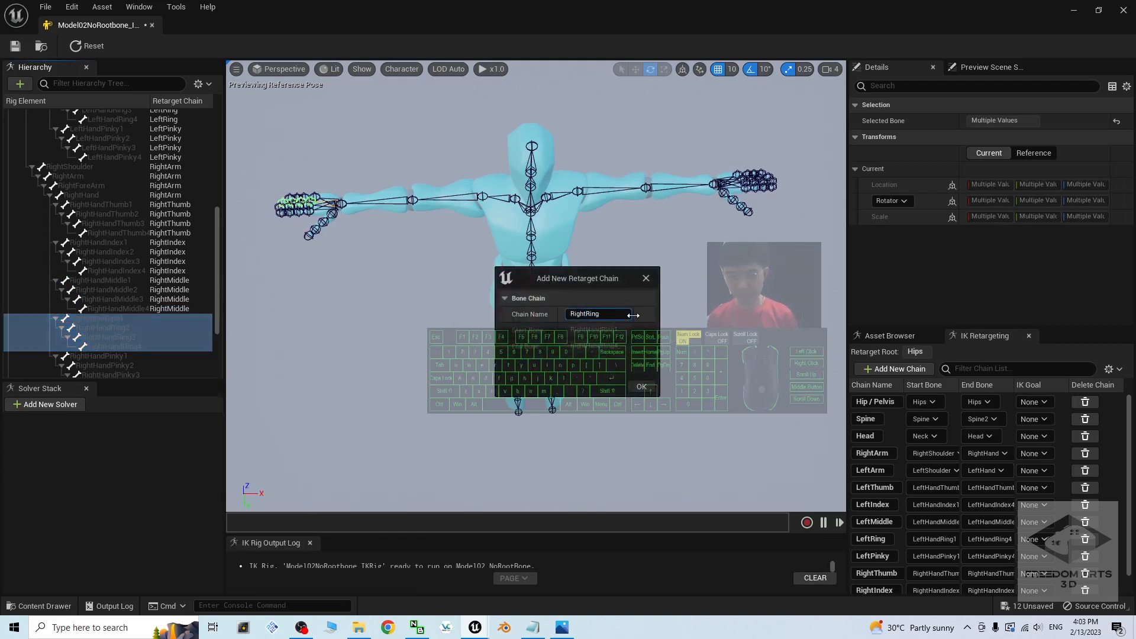
left_click(641, 387)
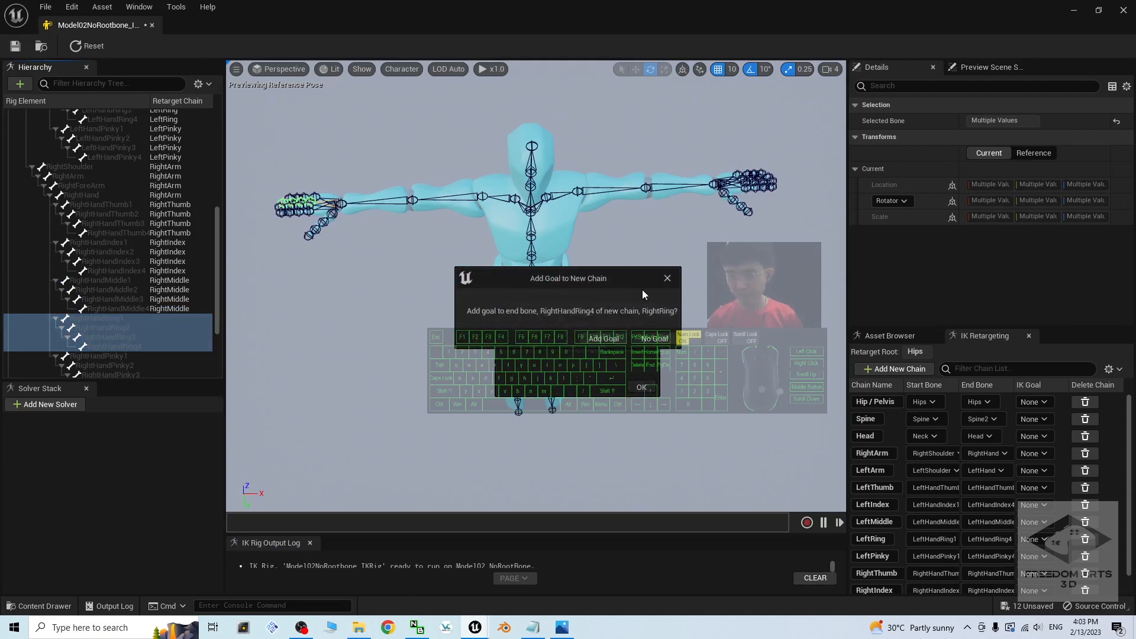
left_click(655, 340)
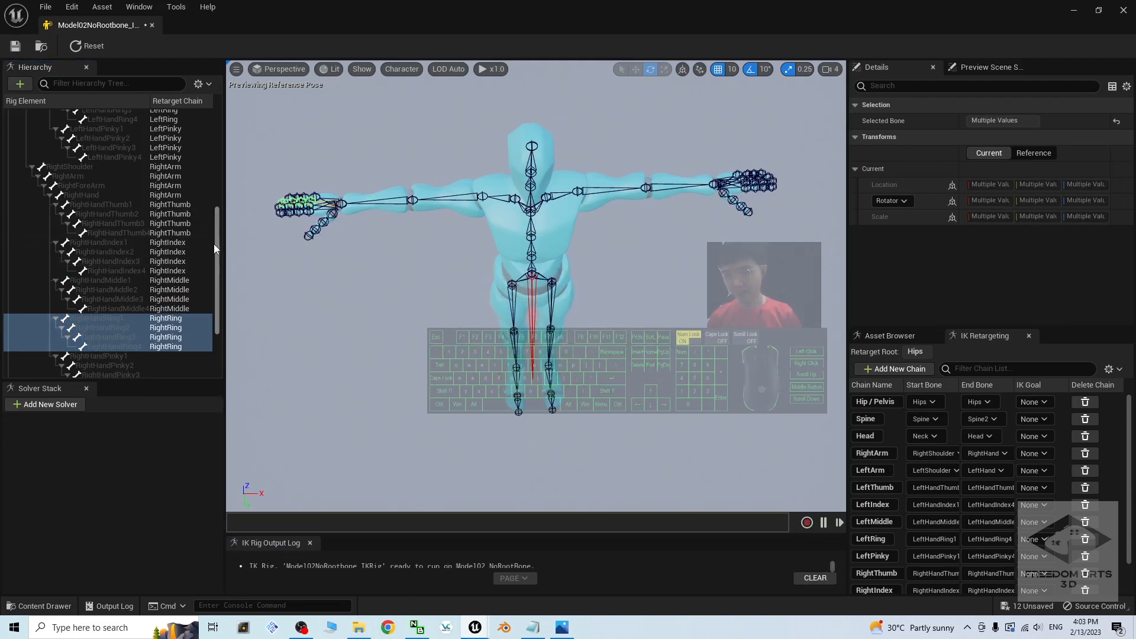
Step: Create a retarget chain named RightPinky from the bones RightHandPinky1 through RightHandPinky4, without adding an IK goal
left_click_drag(214, 246, 145, 279)
left_click(116, 279)
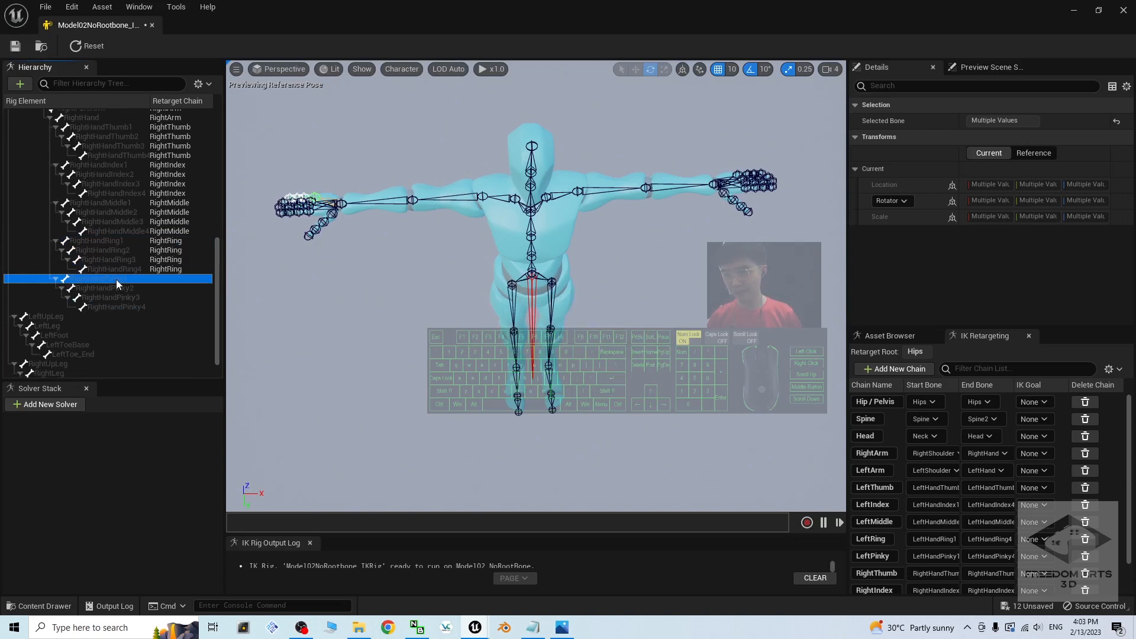
left_click(150, 307, "shift")
right_click(151, 304)
left_click(246, 509)
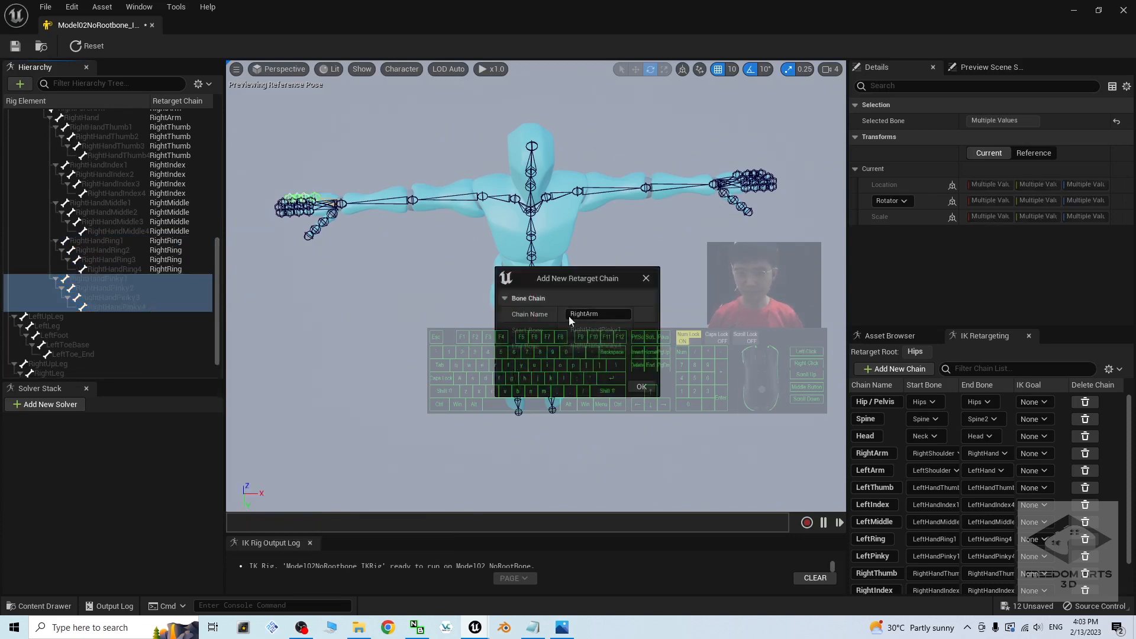
left_click_drag(587, 315, 626, 316)
type("Pinky")
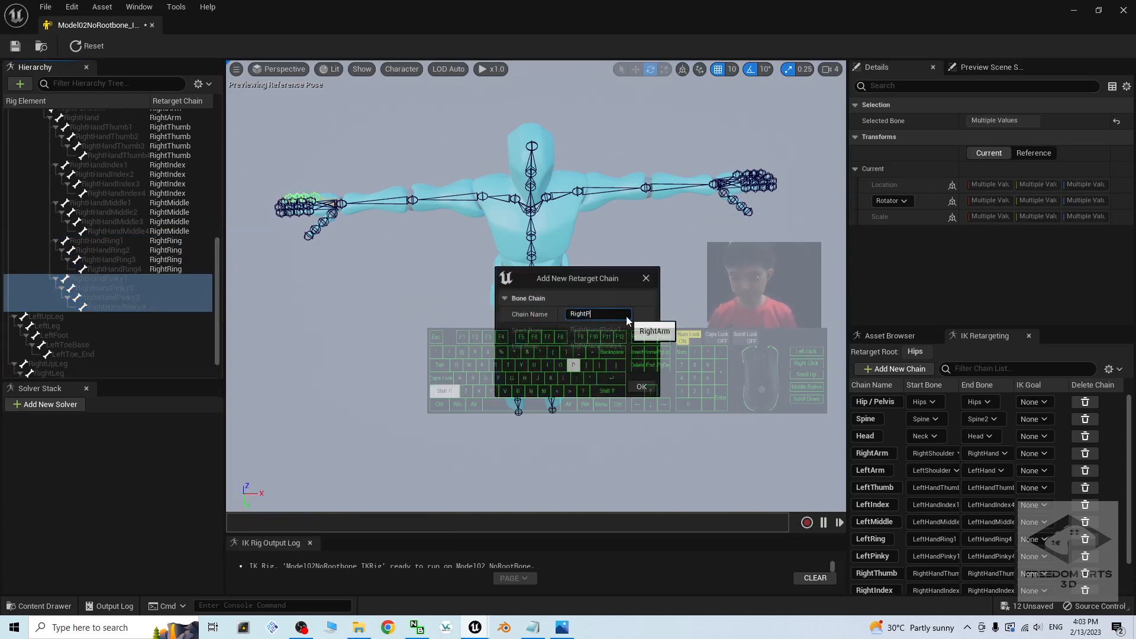
left_click(641, 386)
scroll(959, 464, "down", 5)
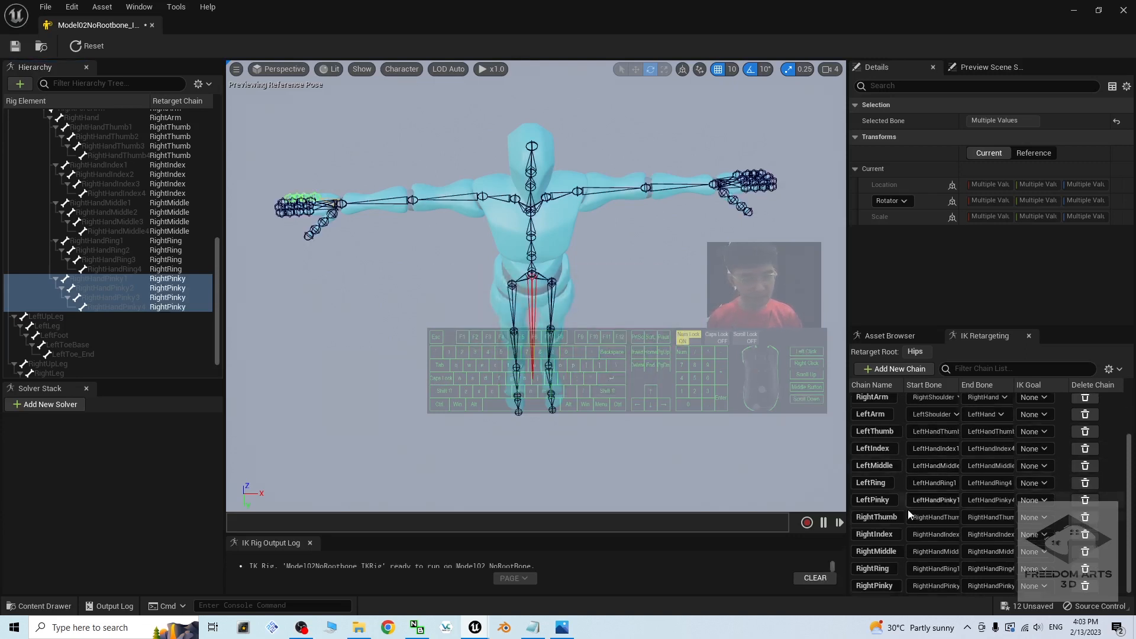
scroll(904, 479, "up", 4)
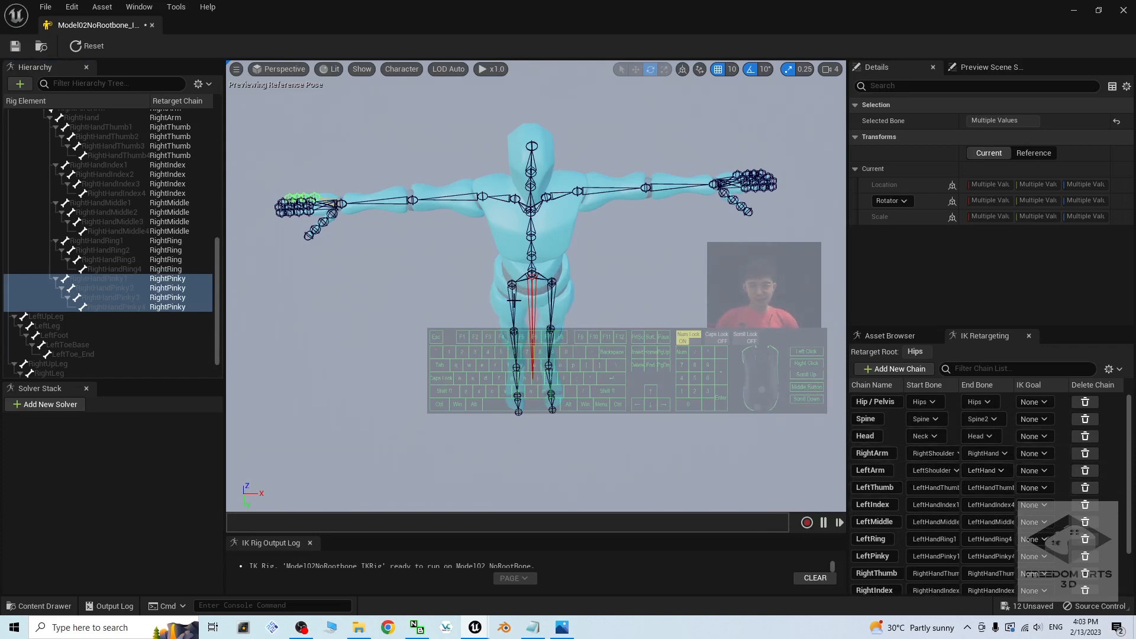
Step: Create a retarget chain named RightLeg from the bones RightUpLeg through RightToeBase, without adding an IK goal
left_click(647, 318)
scroll(602, 318, "up", 5)
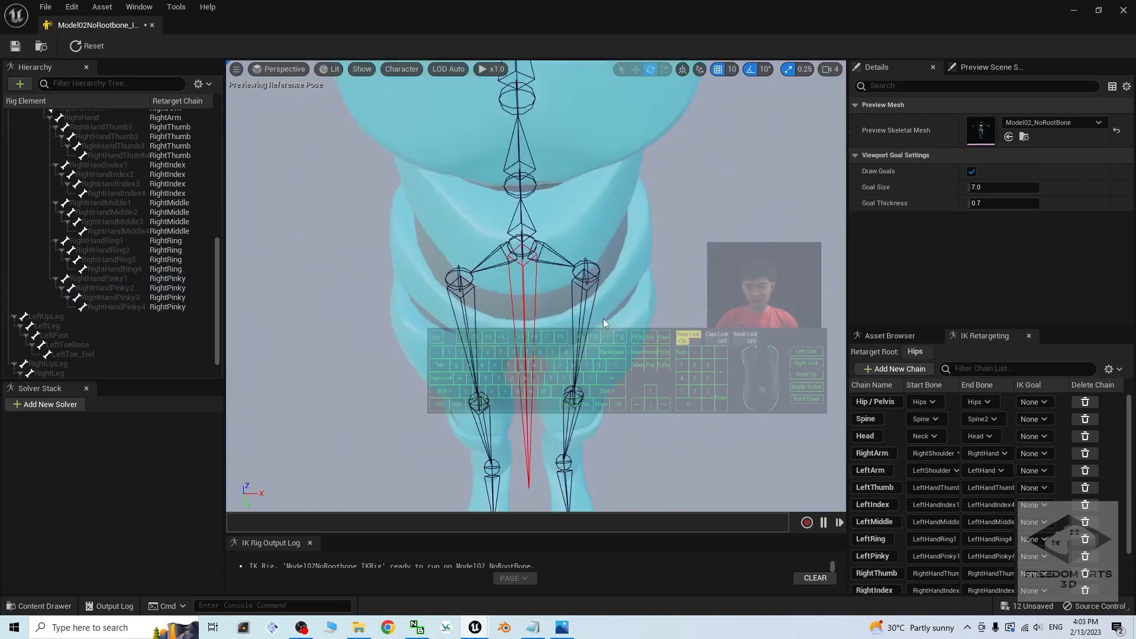
scroll(602, 318, "down", 5)
left_click_drag(682, 402, 682, 331, "alt")
left_click_drag(493, 314, 496, 312, "alt")
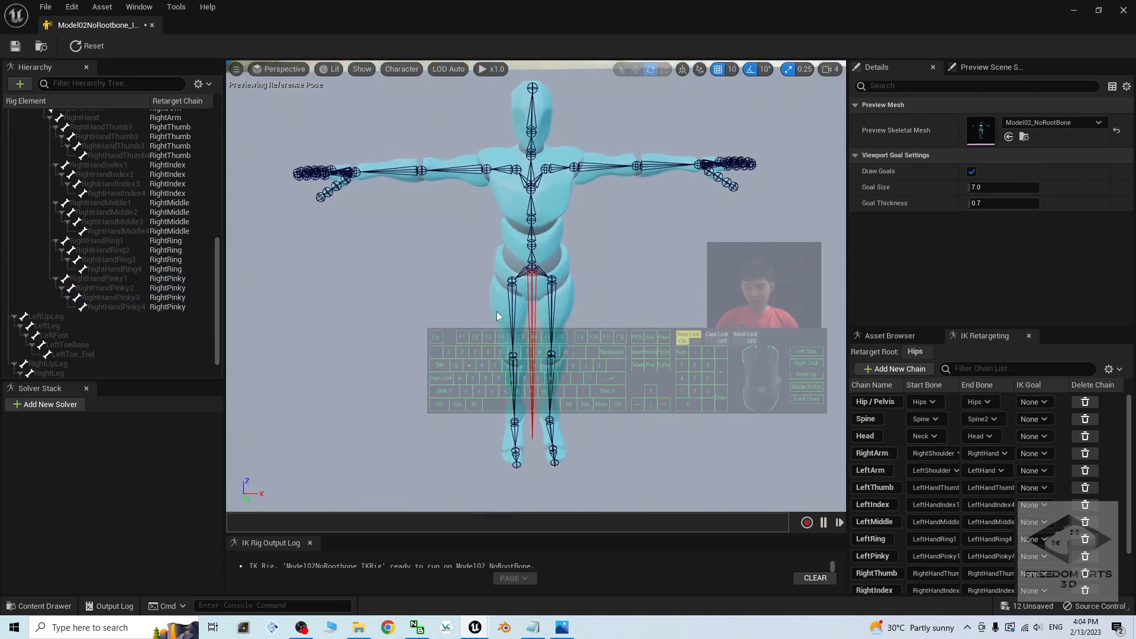
left_click(509, 292)
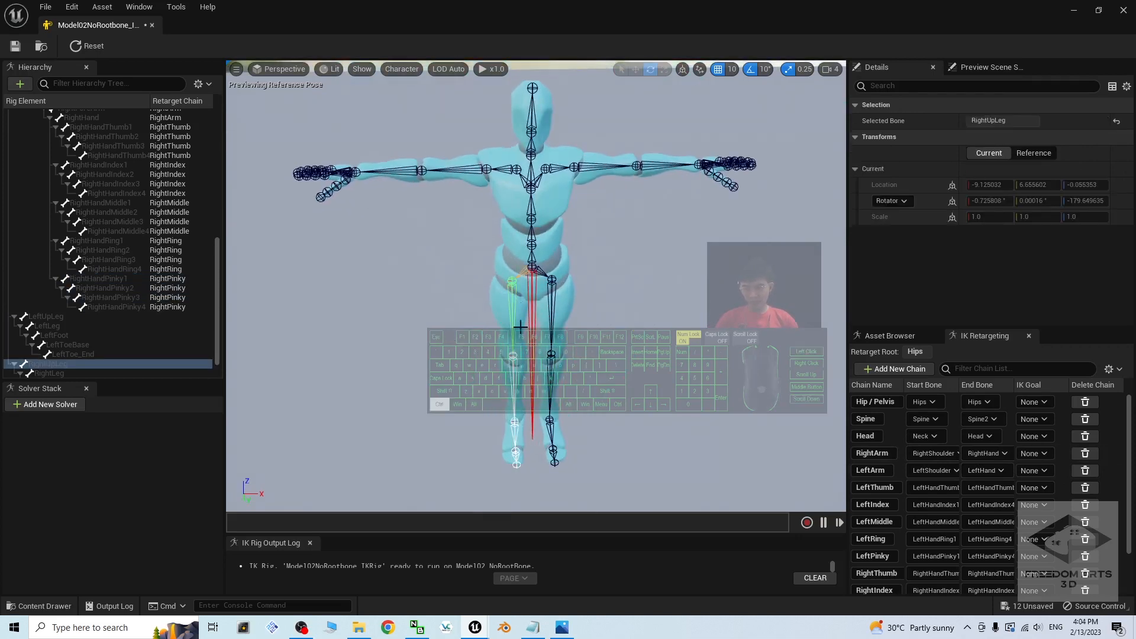
left_click(512, 431, "ctrl")
left_click(517, 444, "ctrl")
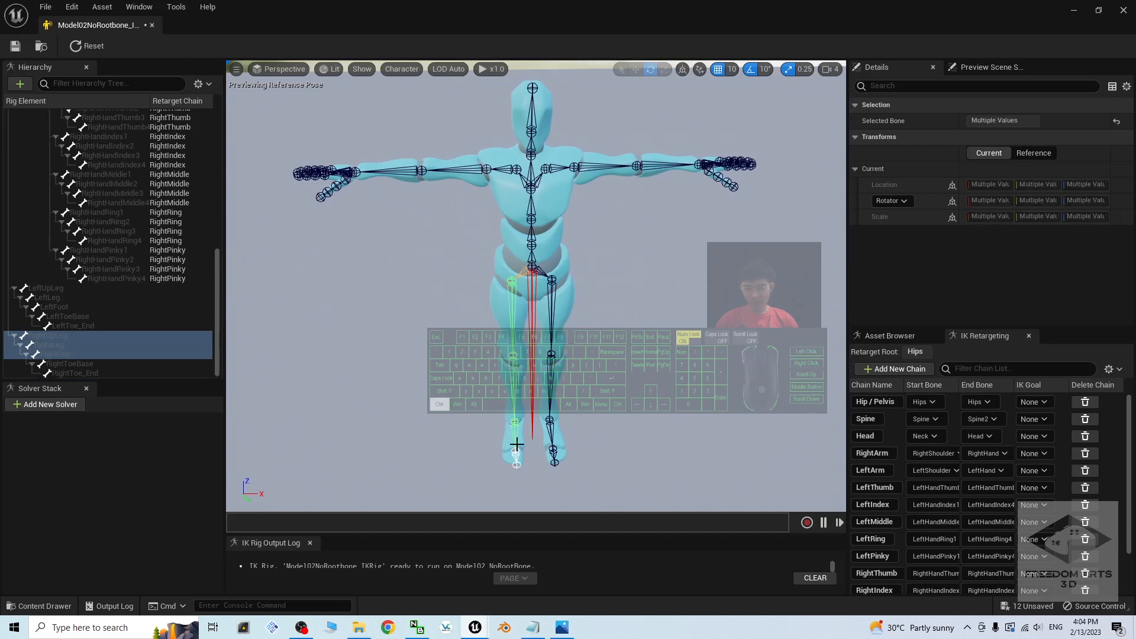
left_click(517, 462, "ctrl")
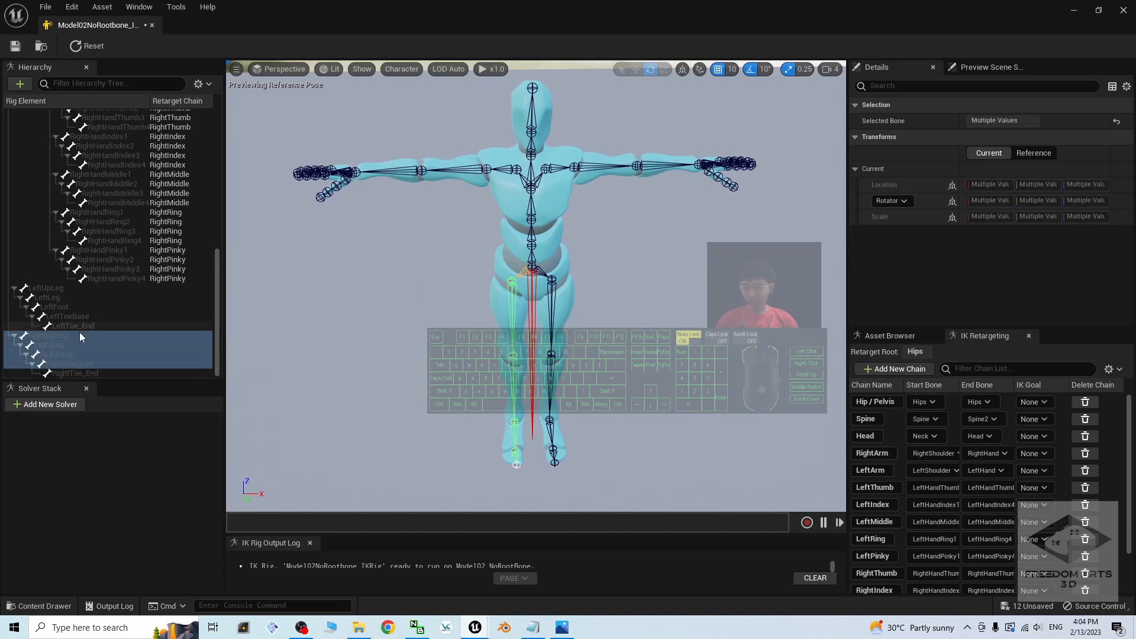
right_click(93, 347)
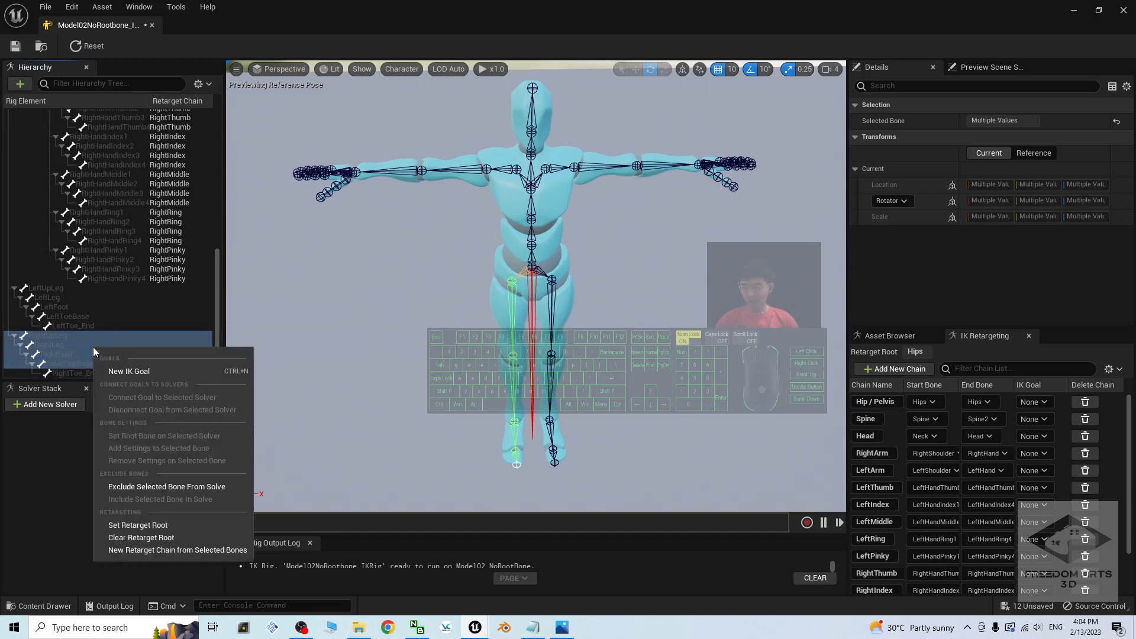
left_click(154, 554)
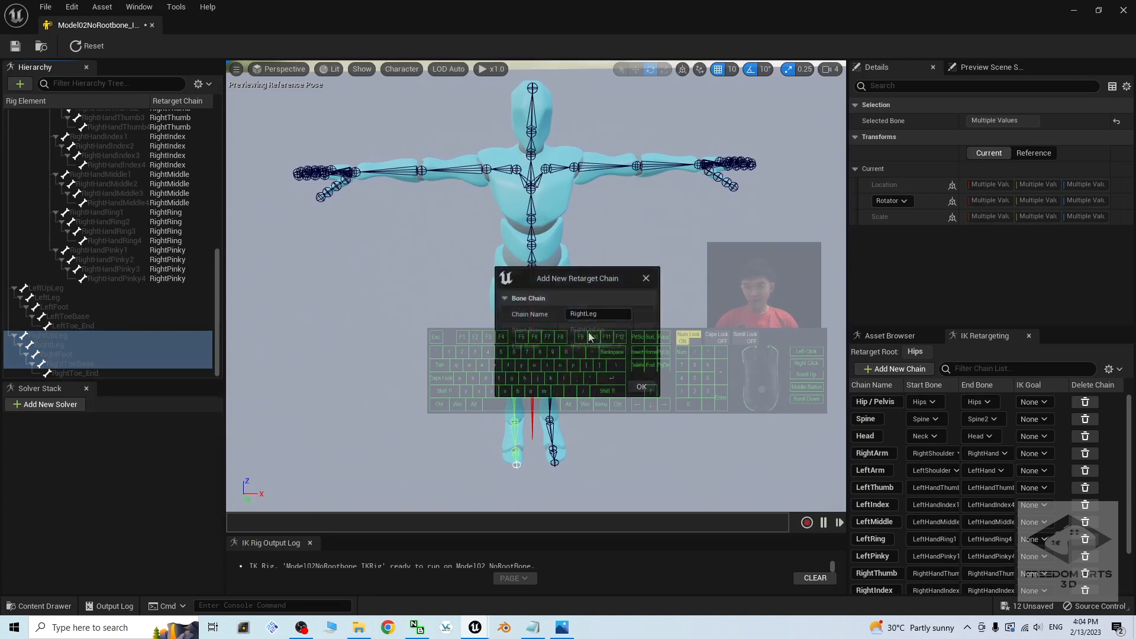
left_click(642, 386)
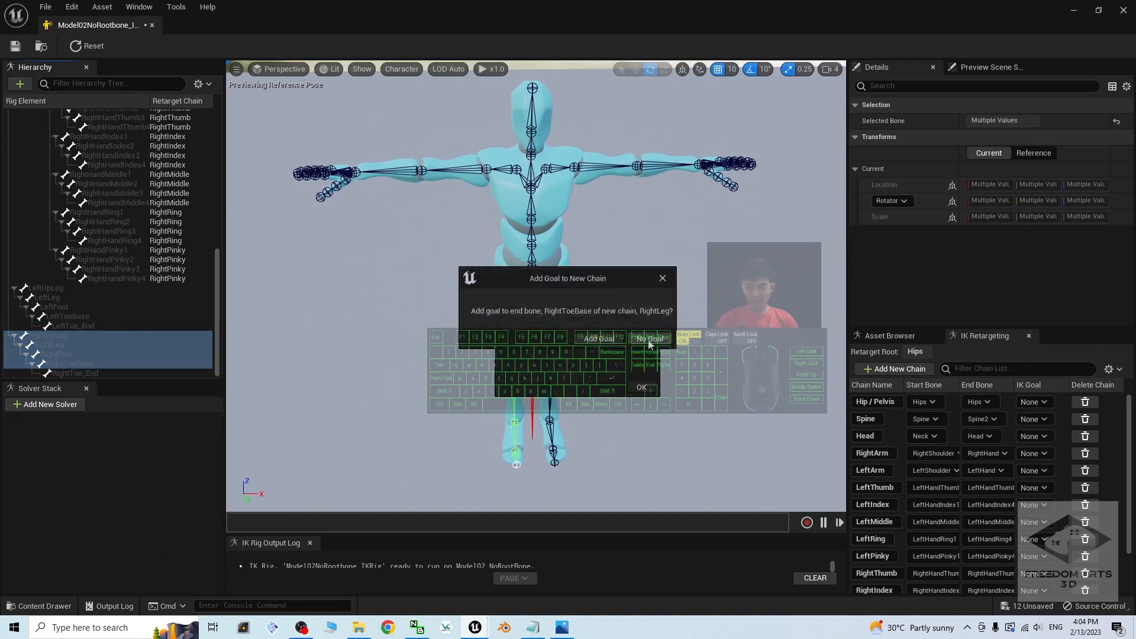
left_click(650, 343)
Step: Create a retarget chain named LeftLeg from the bones LeftUpLeg through LeftToeBase, without adding an IK goal
left_click(37, 288)
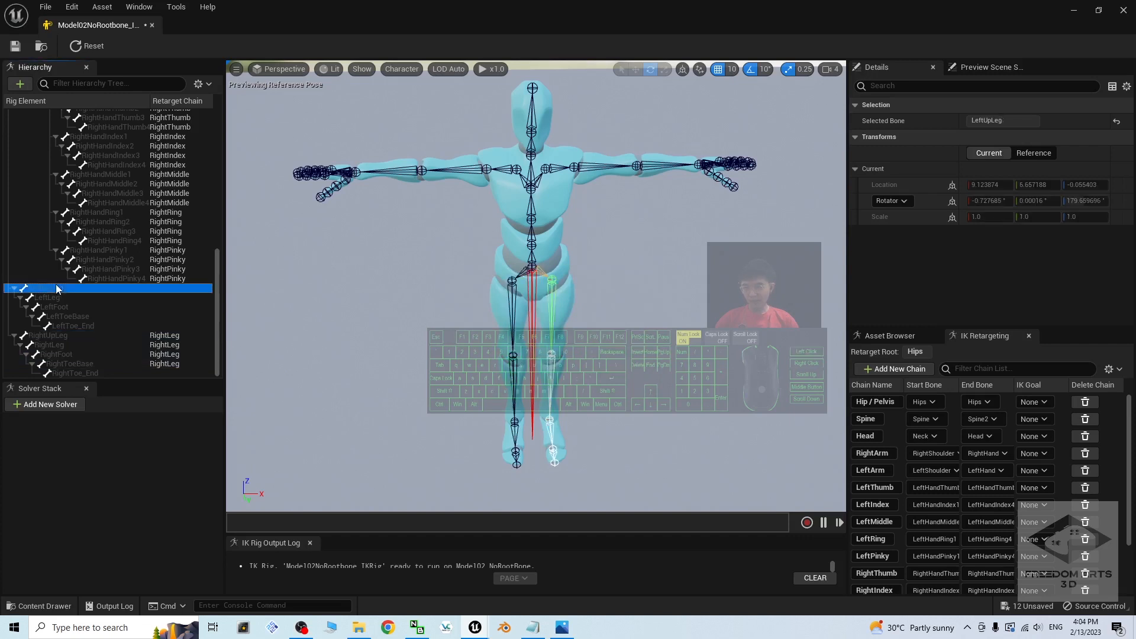
left_click(75, 317, "shift")
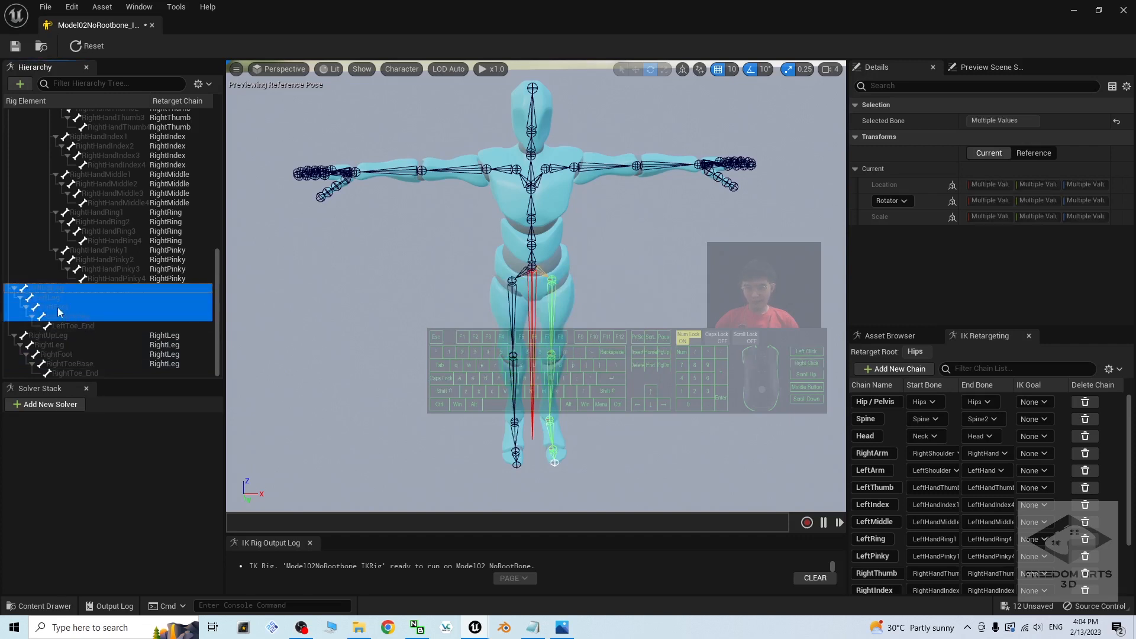
right_click(60, 311)
left_click(126, 511)
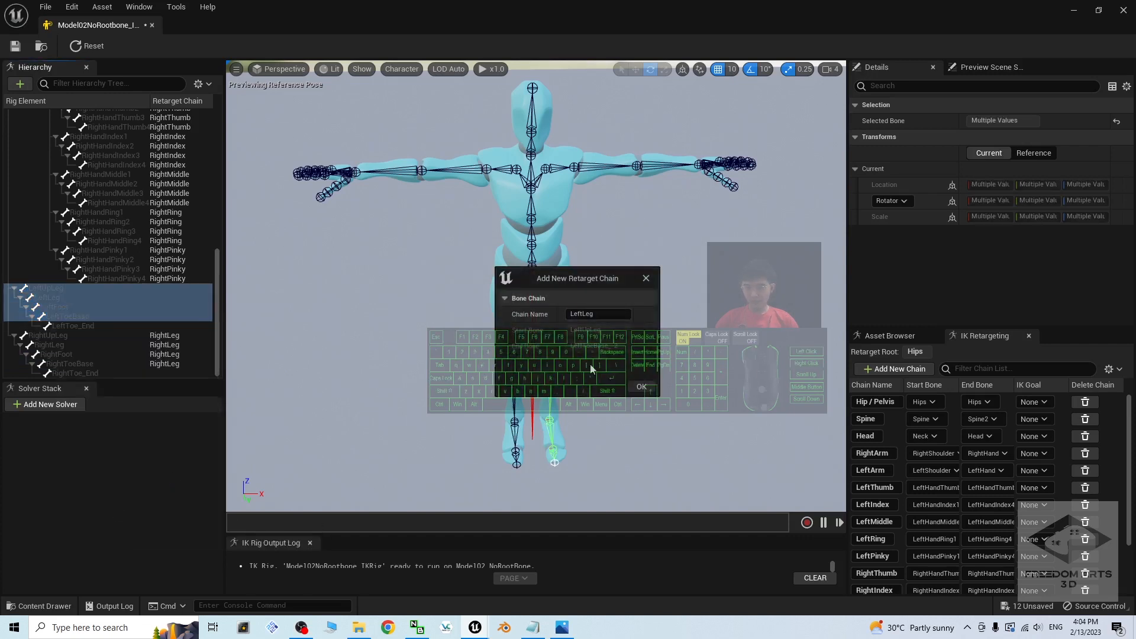
left_click(641, 388)
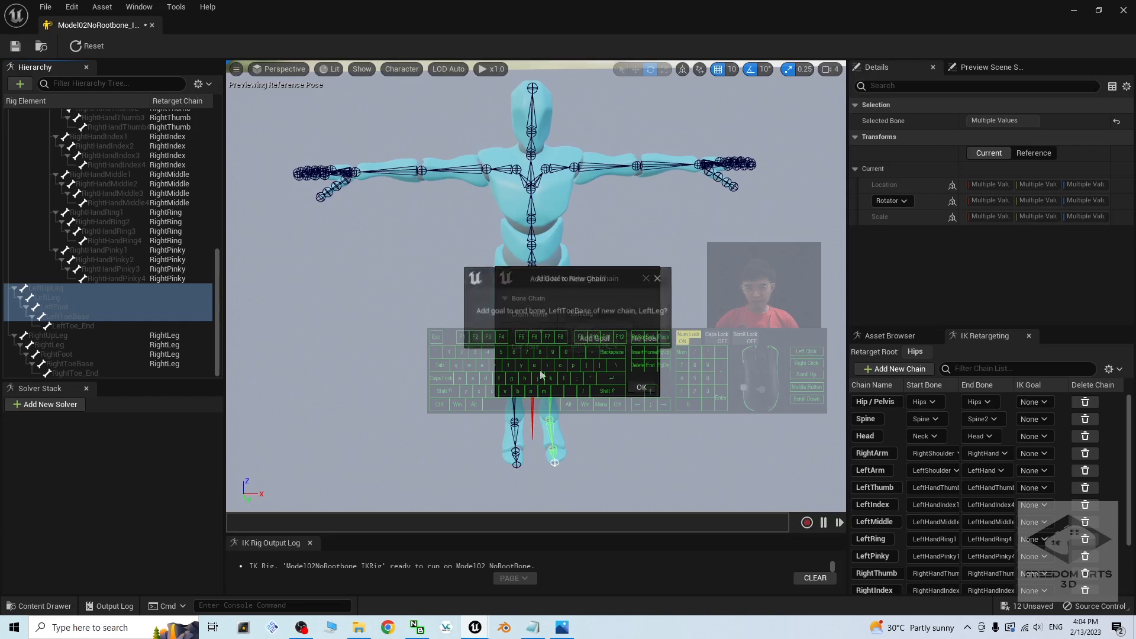
left_click(642, 337)
Step: Save the Model02NoRootbone_IKRig asset with its finished retarget chains and close its editor
scroll(954, 485, "down", 3)
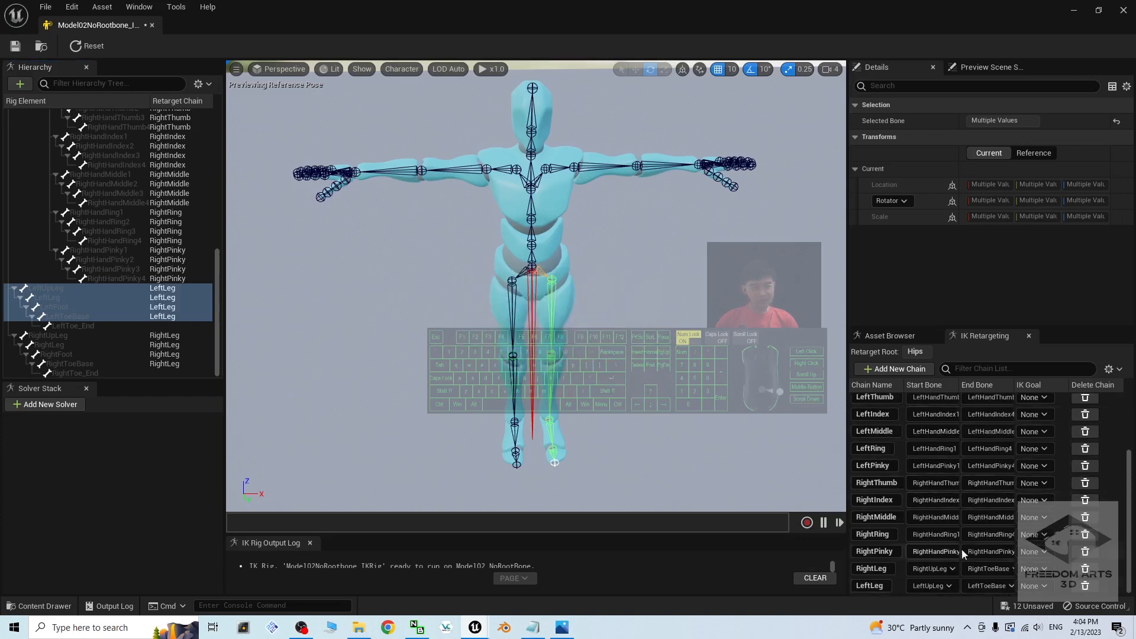
scroll(960, 548, "up", 3)
left_click(16, 48)
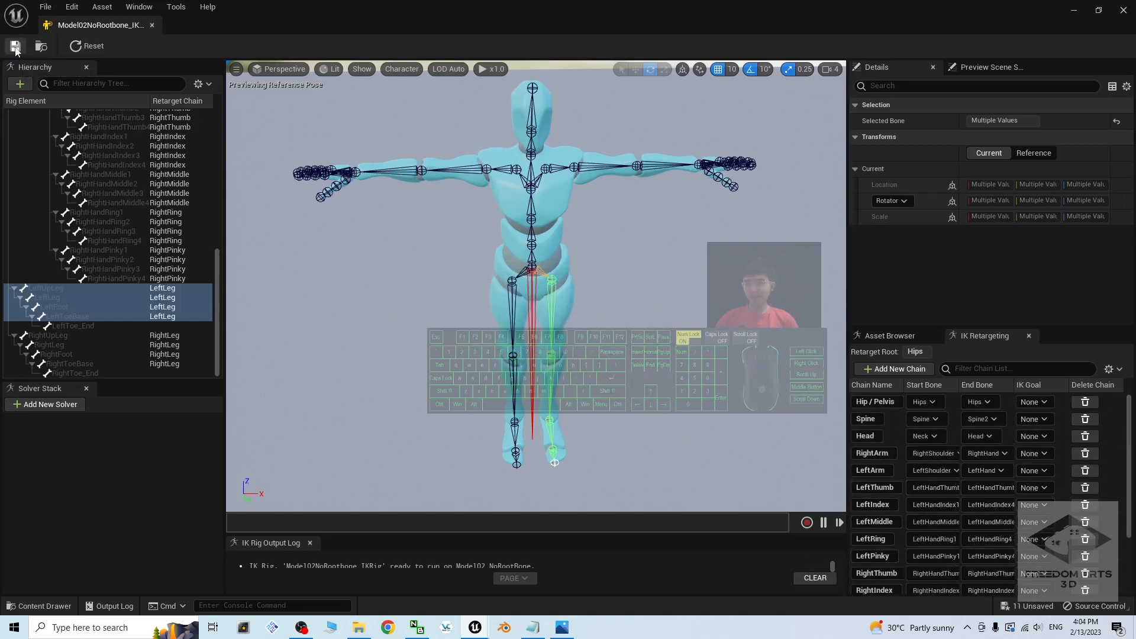
left_click(1123, 10)
Step: Open the Model02_NoRootBone_Skeleton asset from the Model02_noRootBone folder
left_click(597, 499)
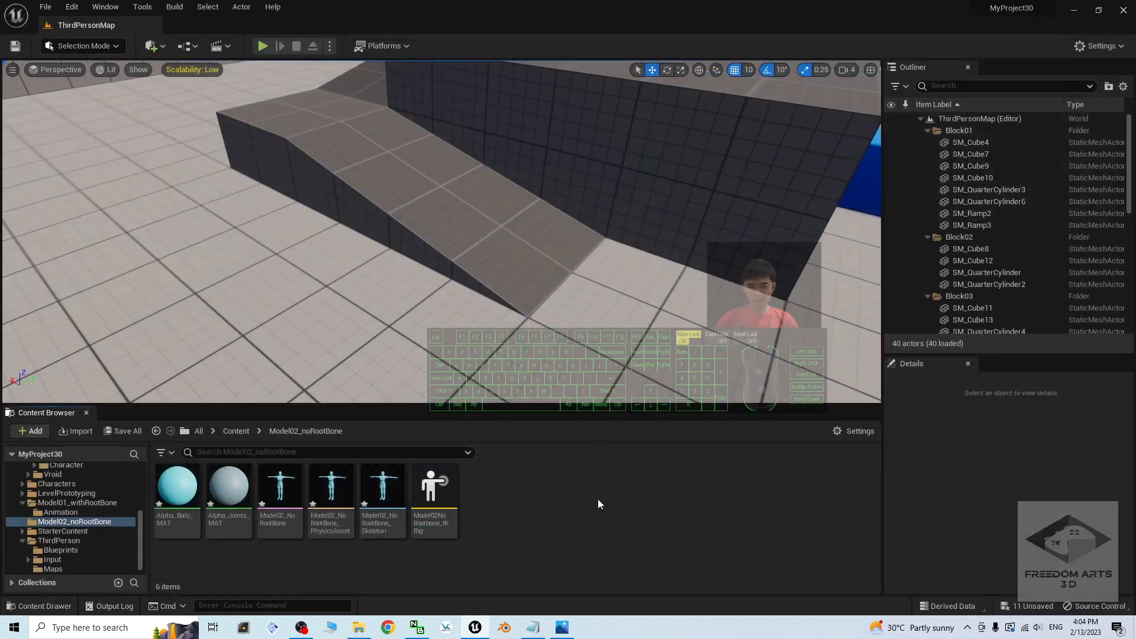
double_click(379, 483)
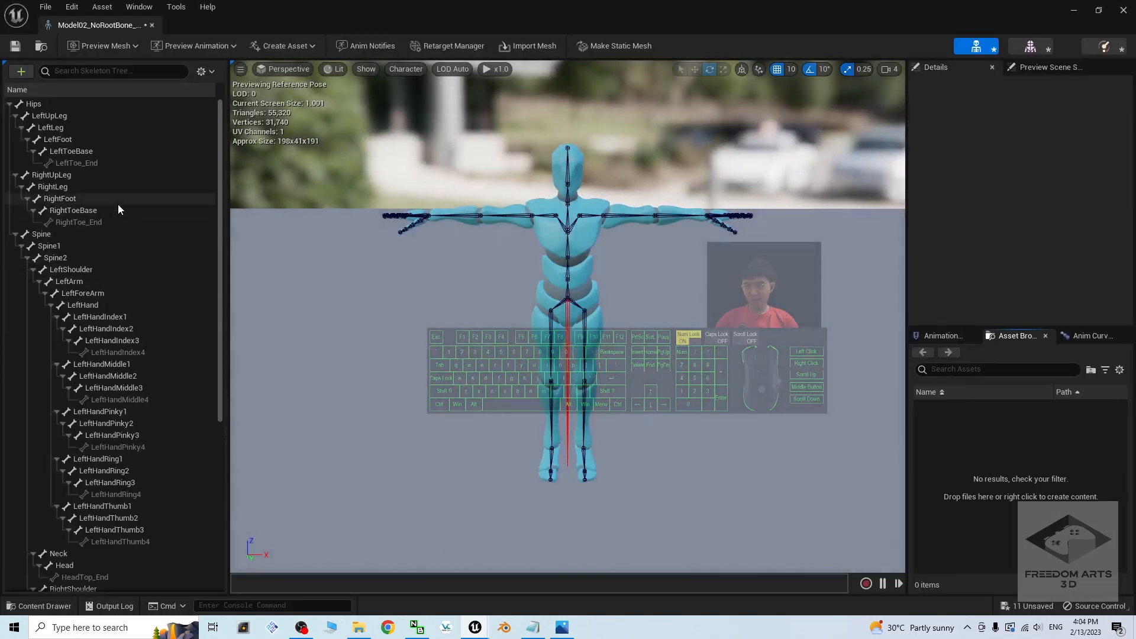
Step: Show the retargeting options in the skeleton tree and set the Hips bone's translation retargeting to Animation Scaled
scroll(562, 294, "up", 5)
scroll(594, 249, "down", 2)
scroll(585, 258, "down", 3)
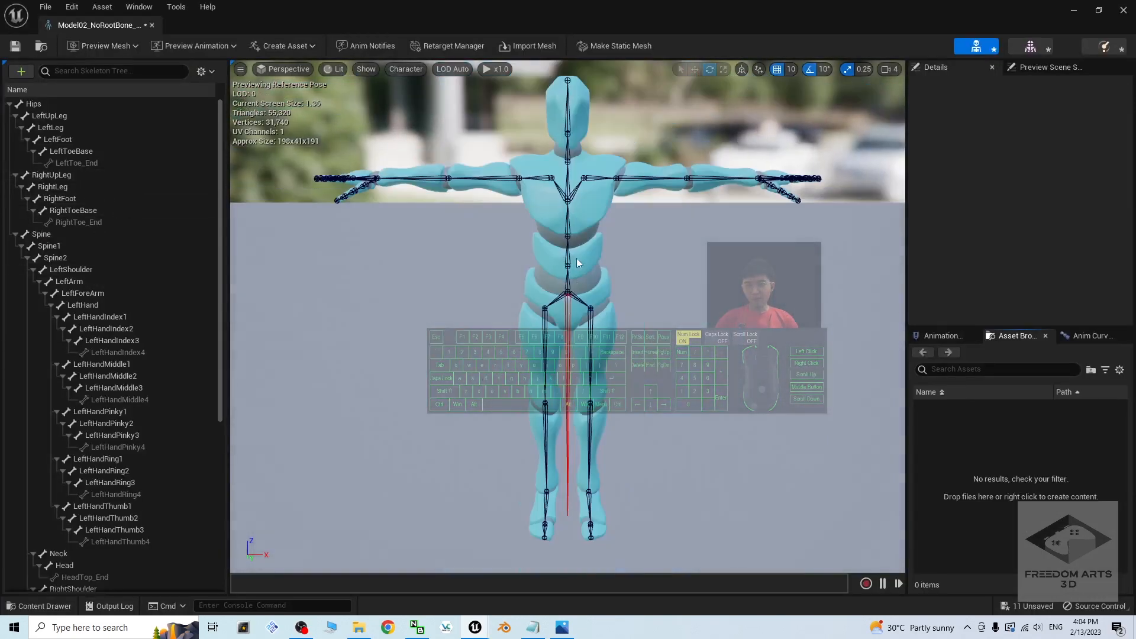
left_click(567, 288)
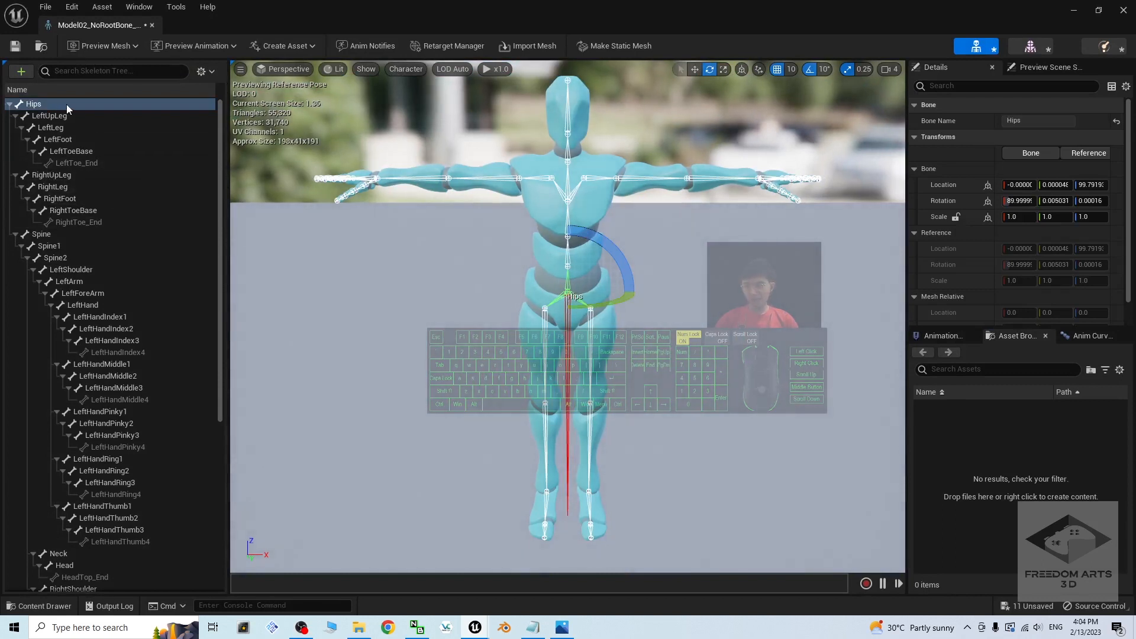
left_click(205, 71)
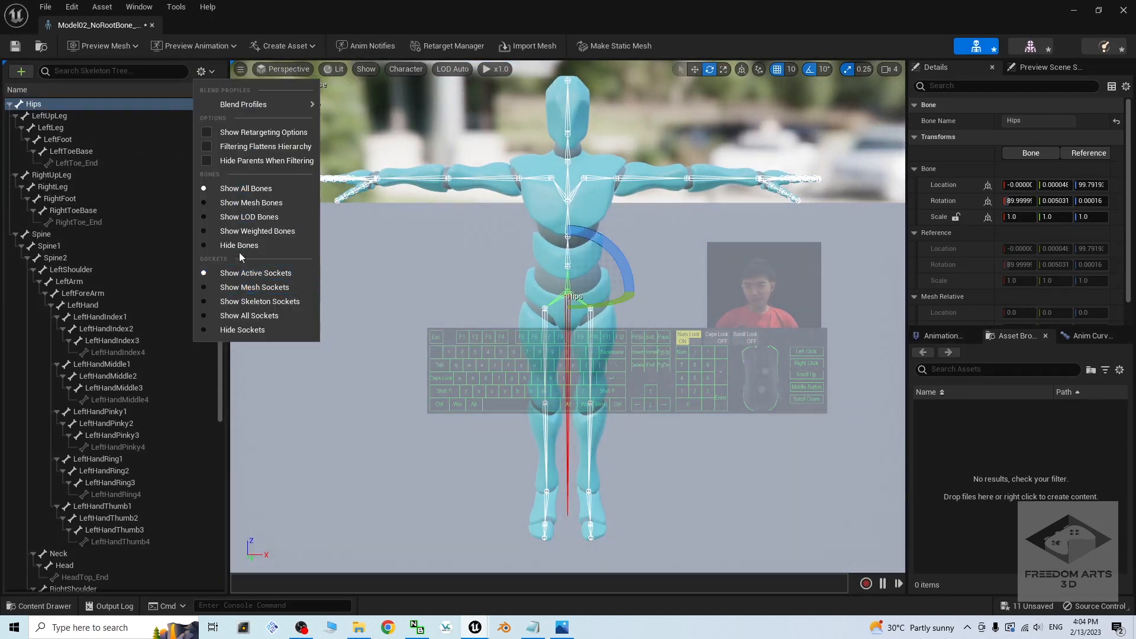
left_click(231, 132)
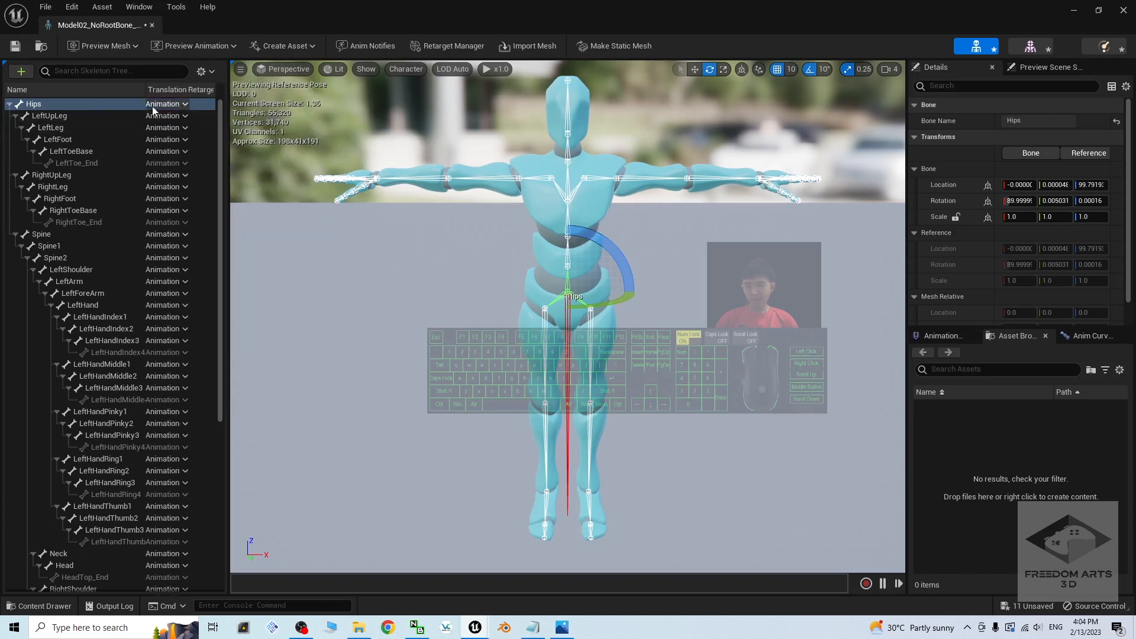
left_click(44, 106)
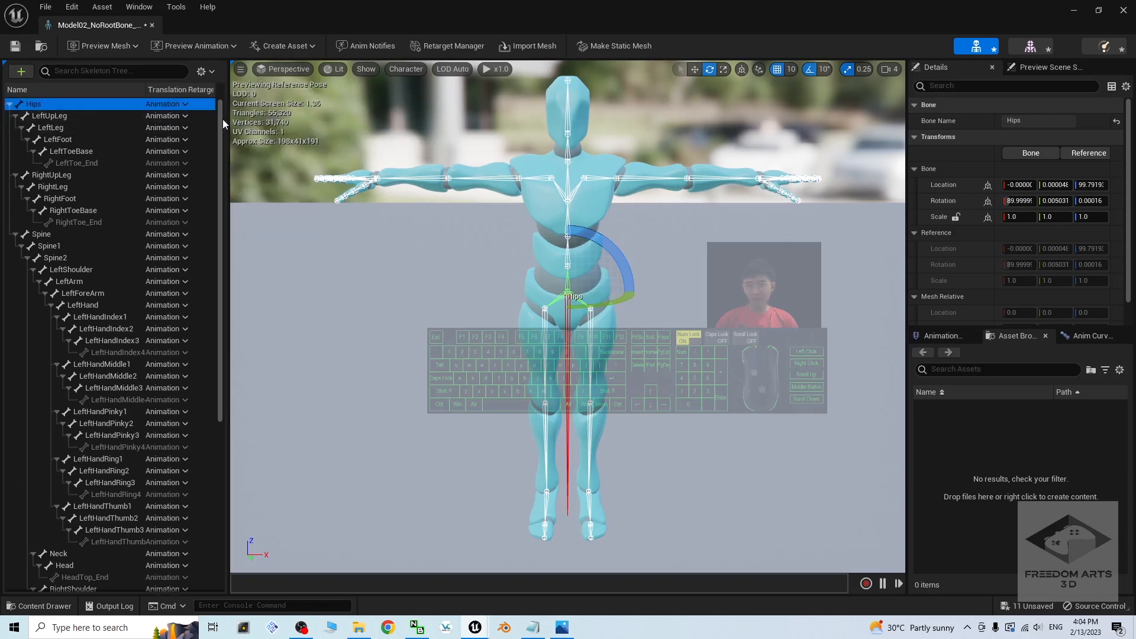
left_click(183, 103)
left_click(207, 157)
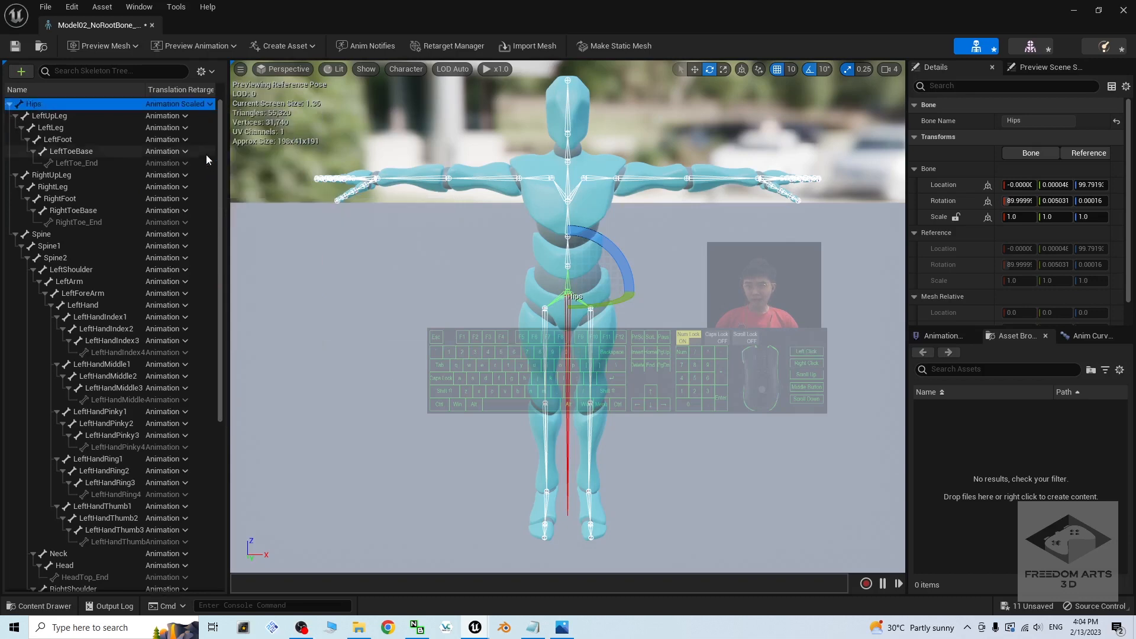
Step: Save the Model02_NoRootBone_Skeleton asset and close its editor
left_click(15, 47)
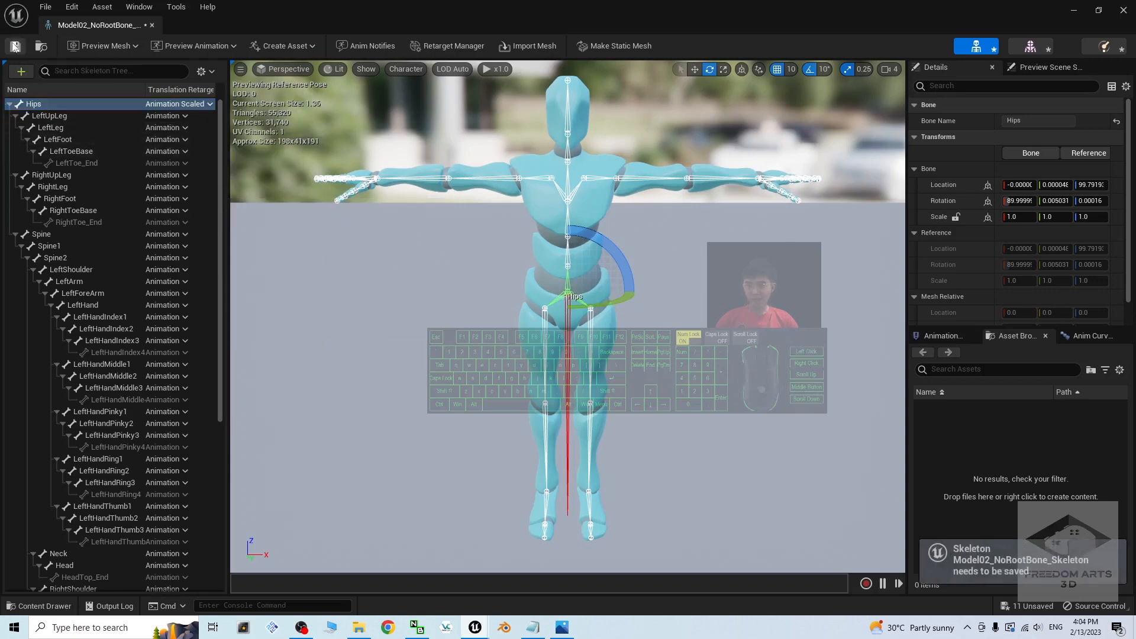
left_click(1129, 5)
scroll(541, 480, "up", 1)
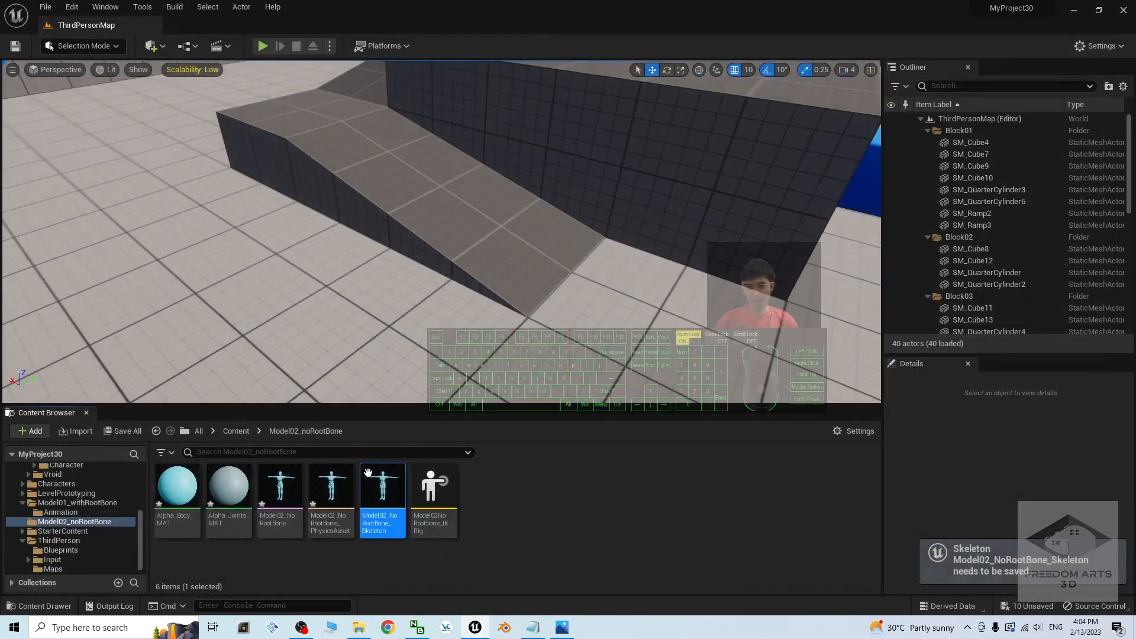
Step: Create an IK Retargeter in the Model02_noRootBone folder that copies animation from UE4_Apose_IKRig_HasRootBone
right_click(491, 503)
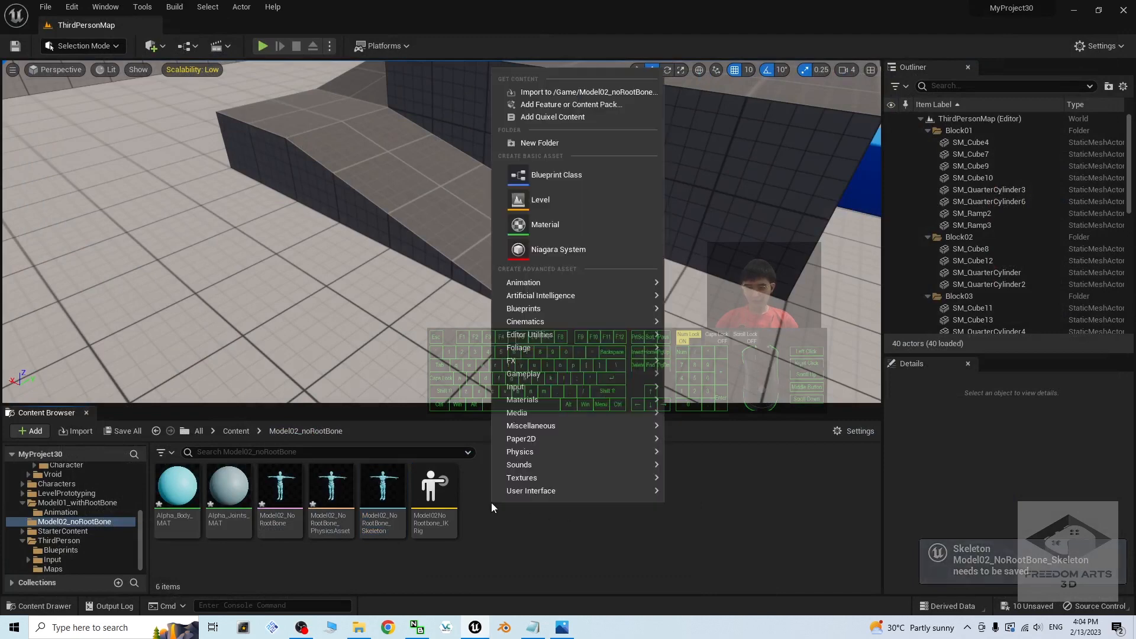
mouse_move(568, 281)
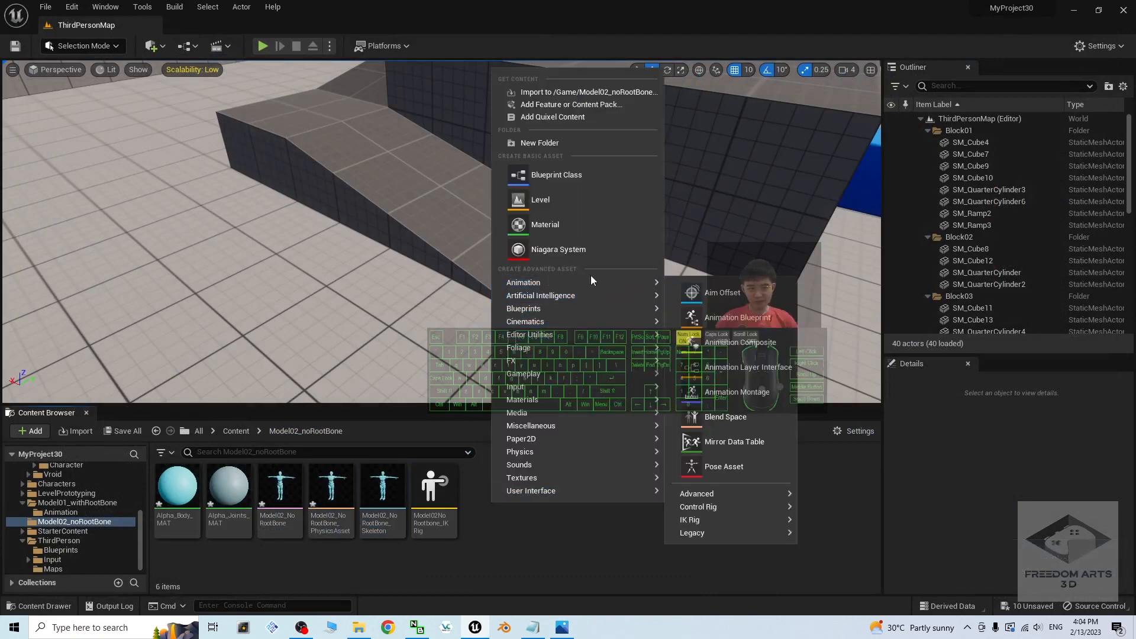
mouse_move(725, 521)
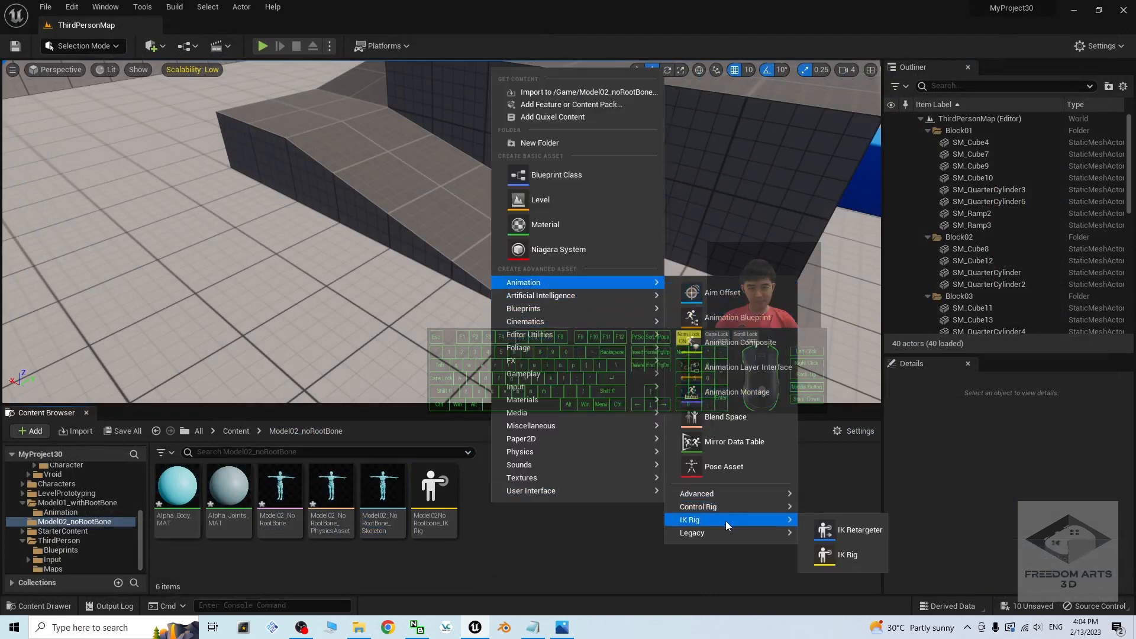
left_click(851, 531)
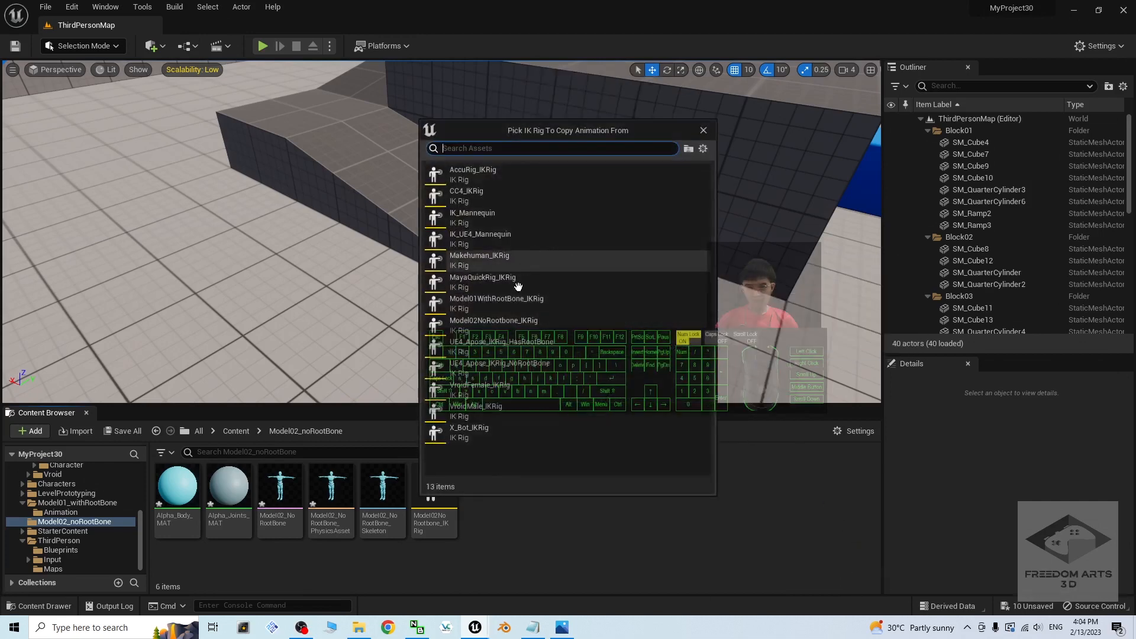
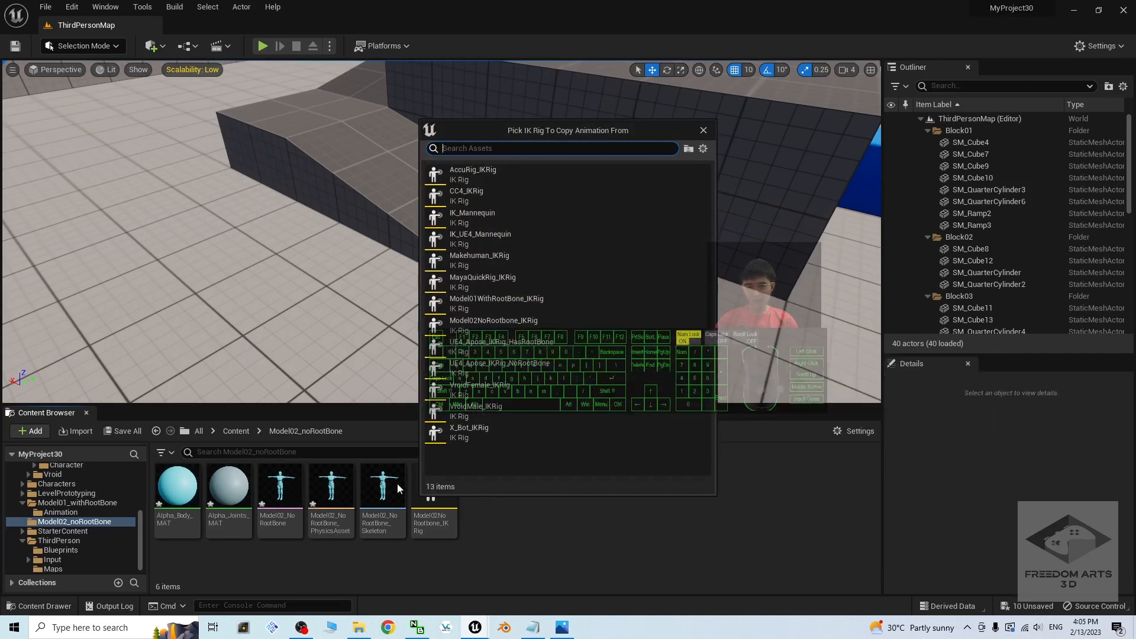
double_click(536, 355)
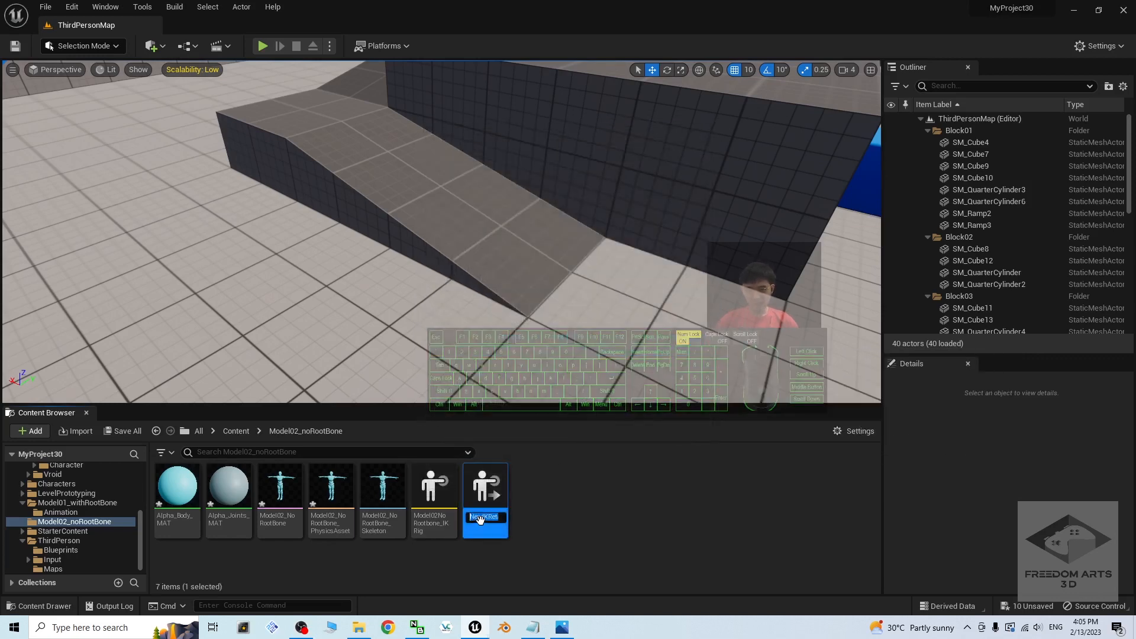
Step: Name the new IK Retargeter asset UE4Apose_to_Model02_IKRetargeter
left_click_drag(483, 516, 409, 469)
type("UE")
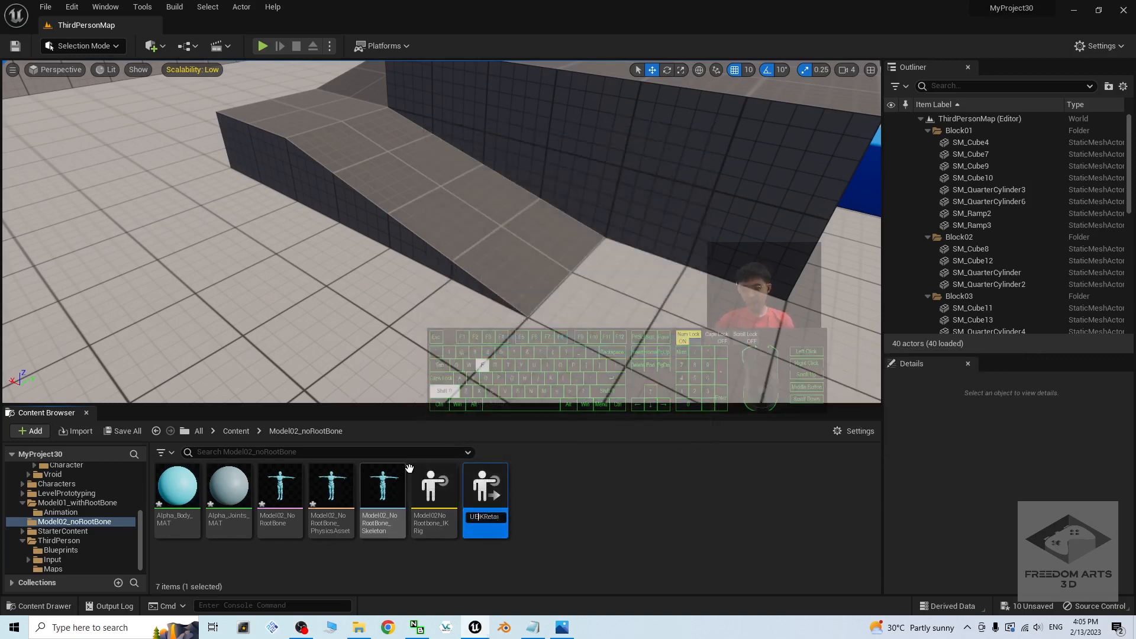
type("4Apose_t")
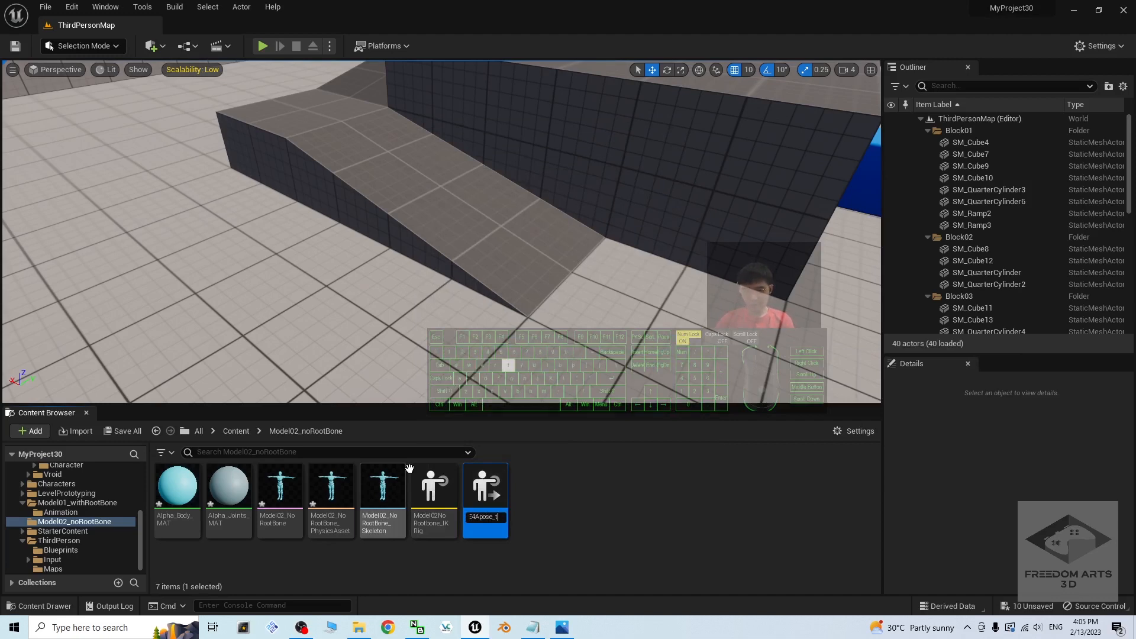
type("_Model02)_")
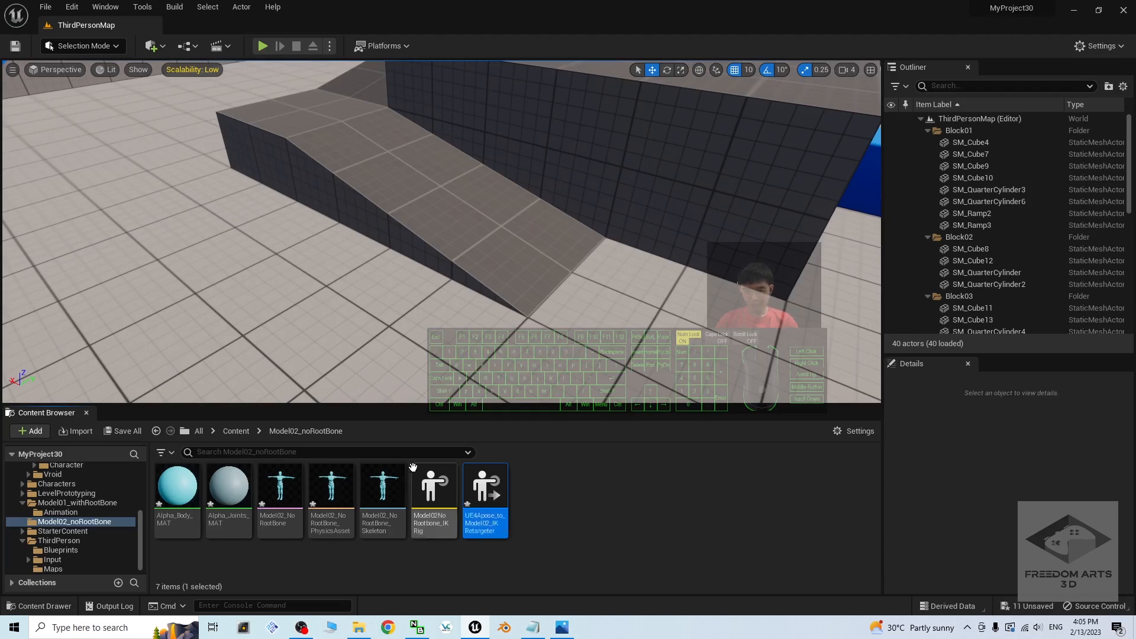
Step: Open the UE4Apose_to_Model02_IKRetargeter asset and decline the vertical offset for the retarget root pose
double_click(483, 486)
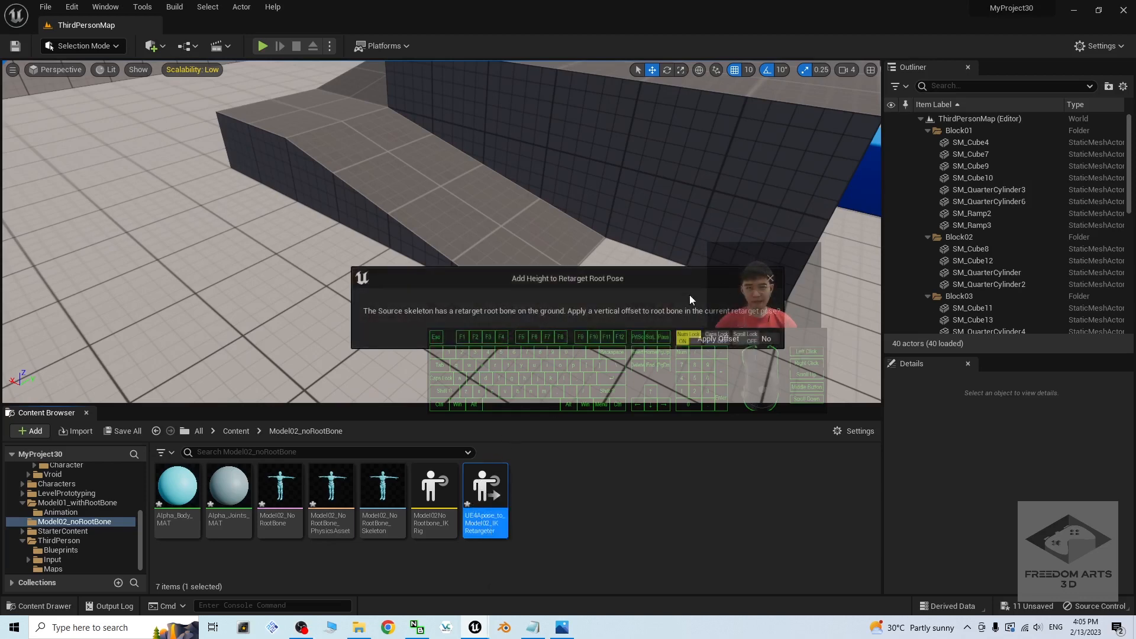
left_click(766, 341)
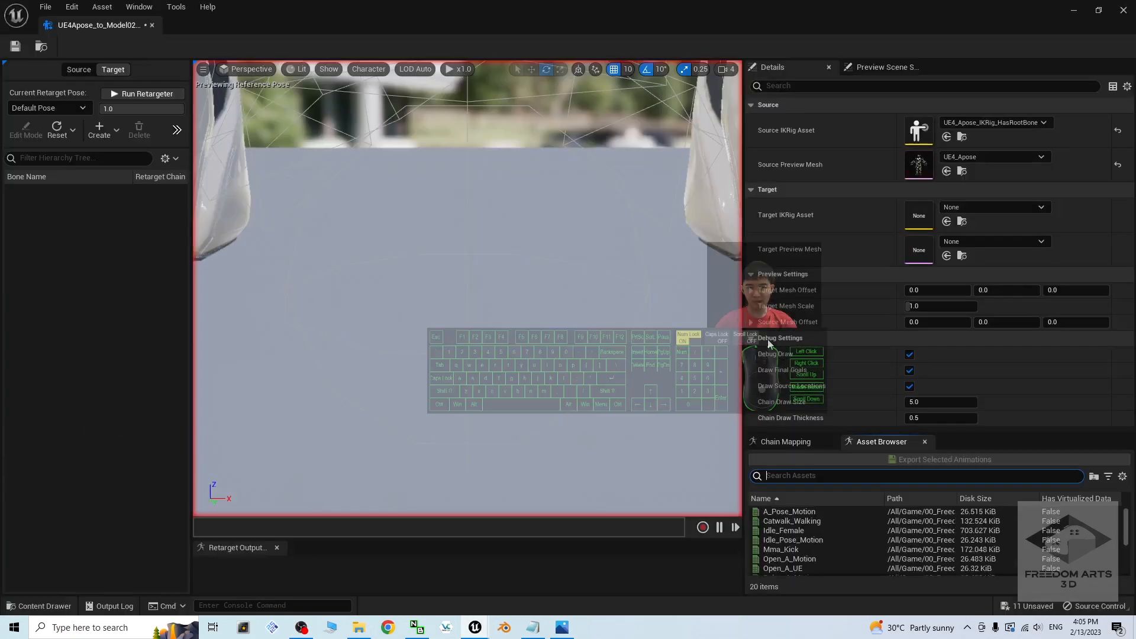
scroll(568, 277, "down", 6)
scroll(575, 273, "up", 1)
middle_click_drag(572, 278, 551, 289, "alt")
scroll(552, 289, "up", 3)
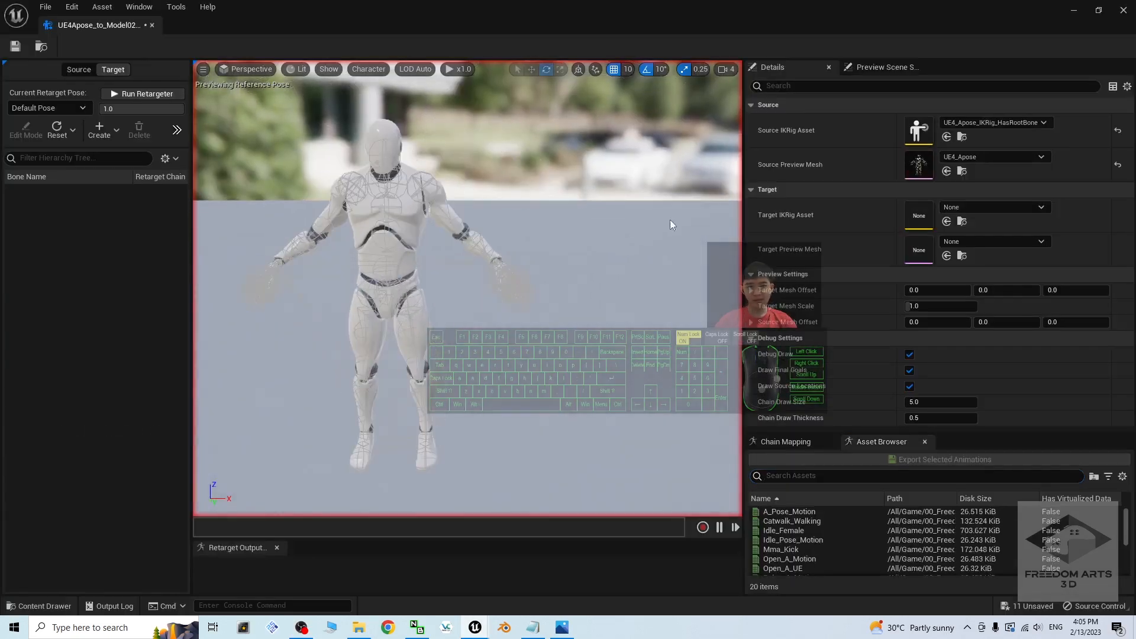
Step: Assign Model02NoRootbone_IKRig as the target IK rig and set the target mesh offset to 150 in X
left_click(981, 208)
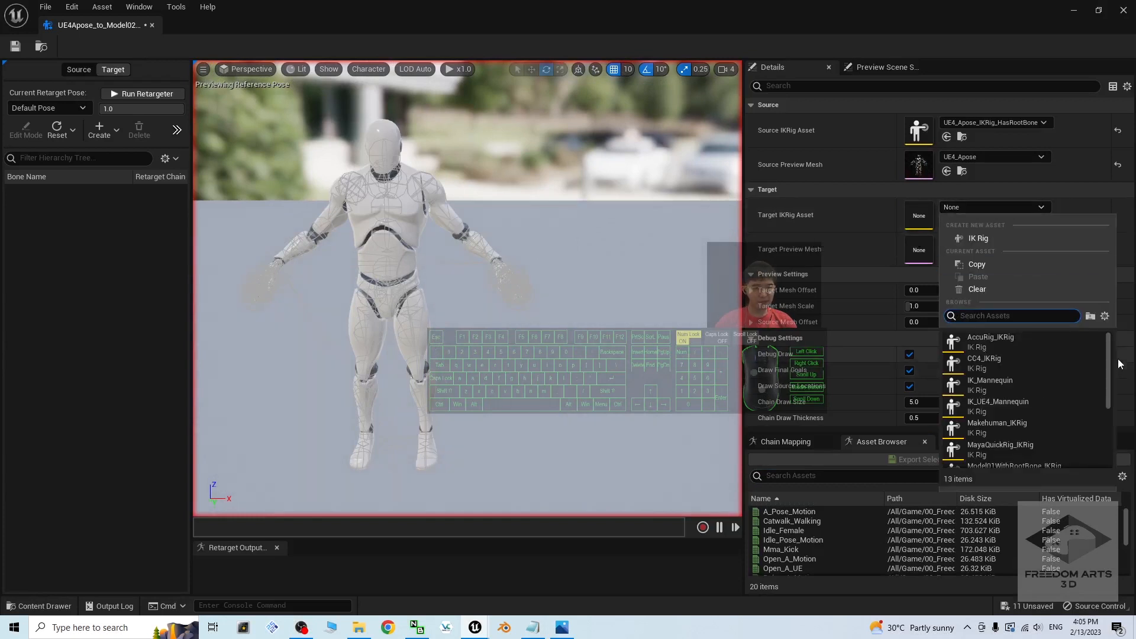
scroll(1041, 379, "down", 4)
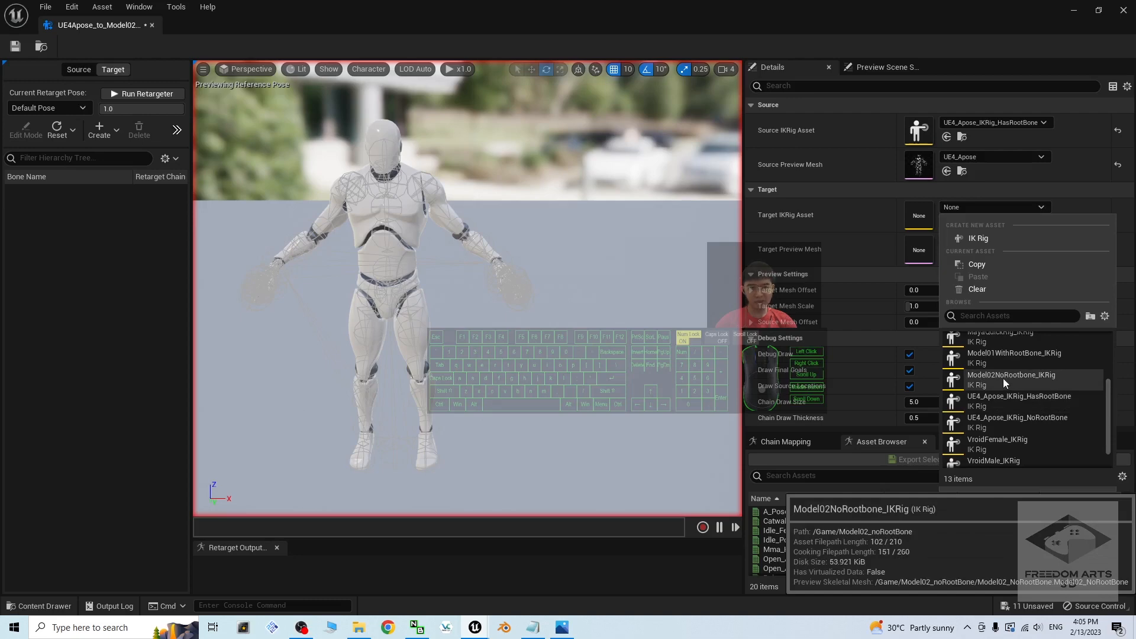
left_click(1003, 378)
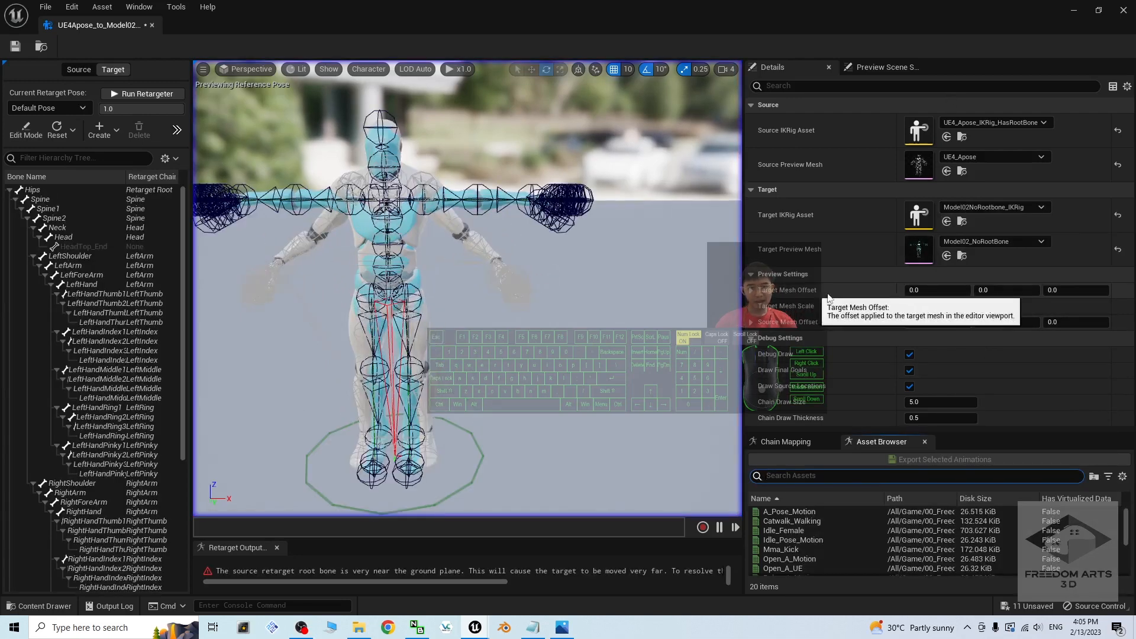
left_click(921, 284)
type("150")
key("Return")
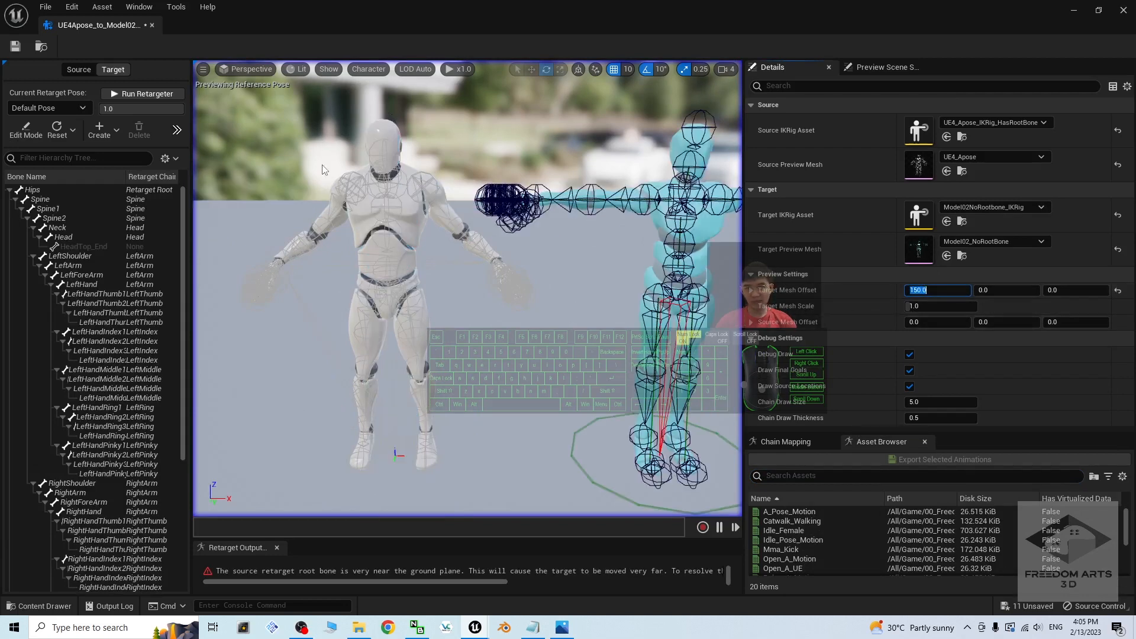
Step: Set the bone draw size in the retargeter's viewport to 1
left_click(355, 68)
mouse_move(370, 128)
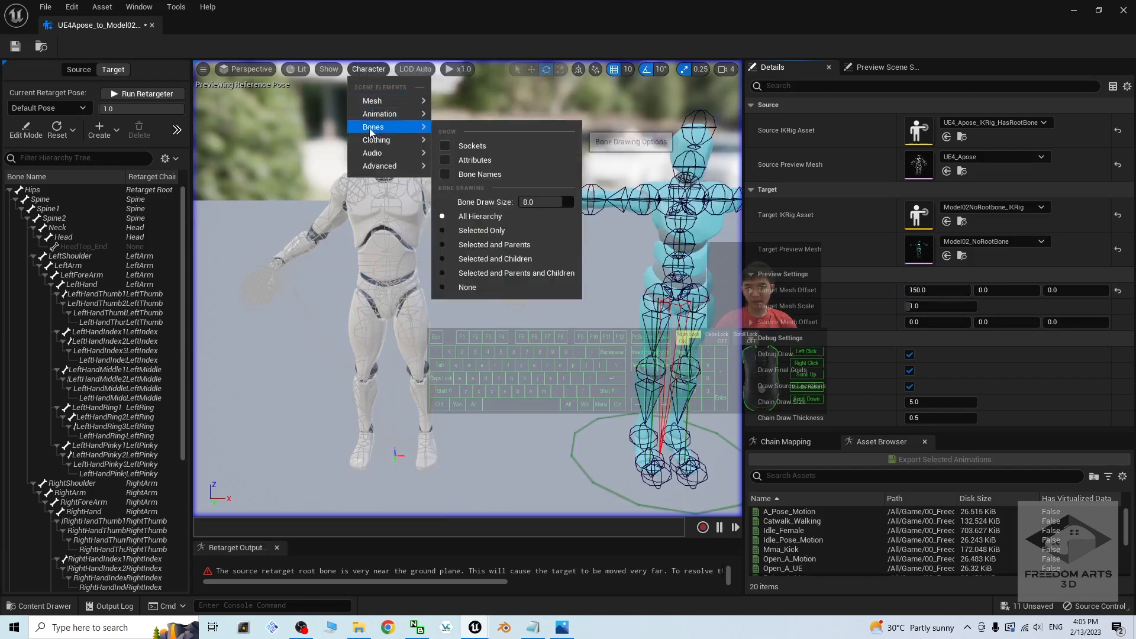
left_click(536, 202)
type("1")
key("Return")
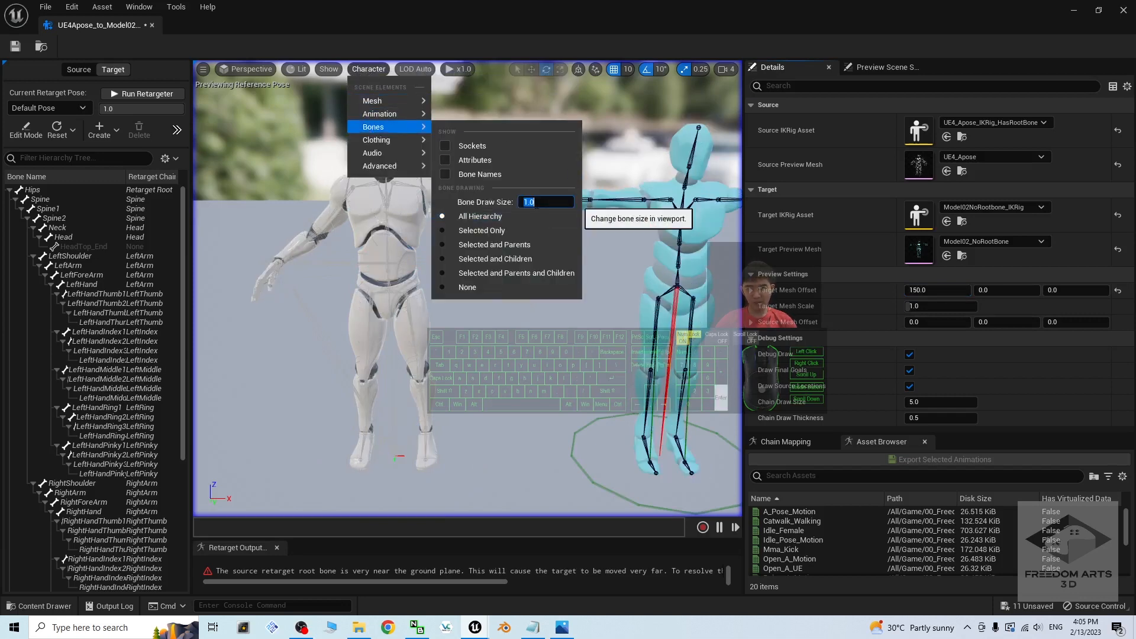
left_click(540, 436)
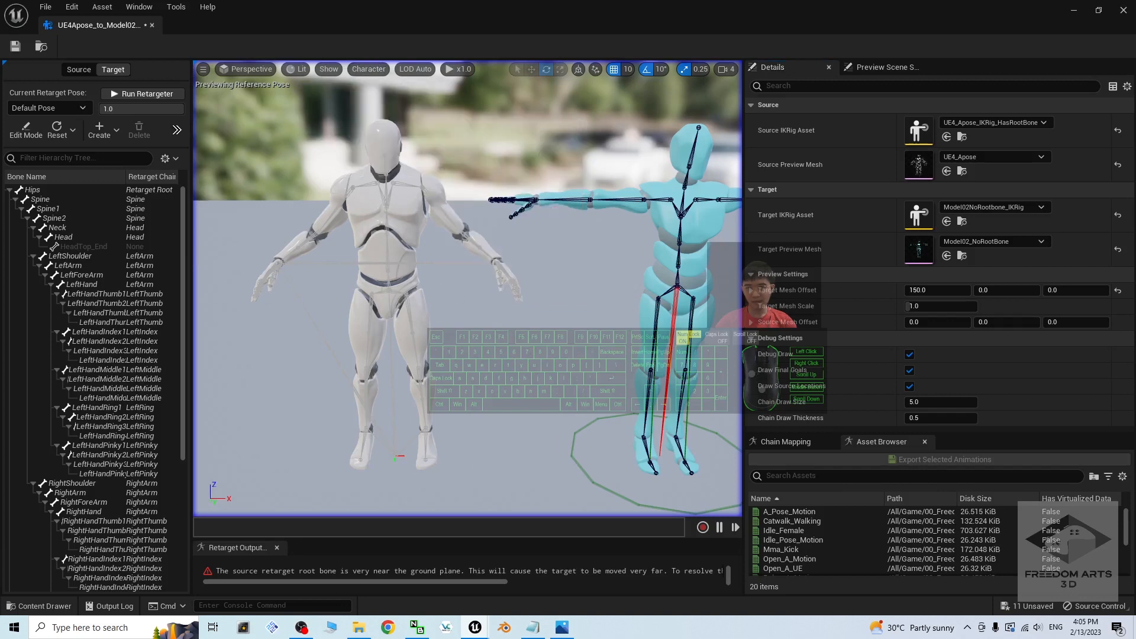
scroll(399, 266, "down", 3)
scroll(412, 276, "up", 3)
scroll(349, 230, "down", 3)
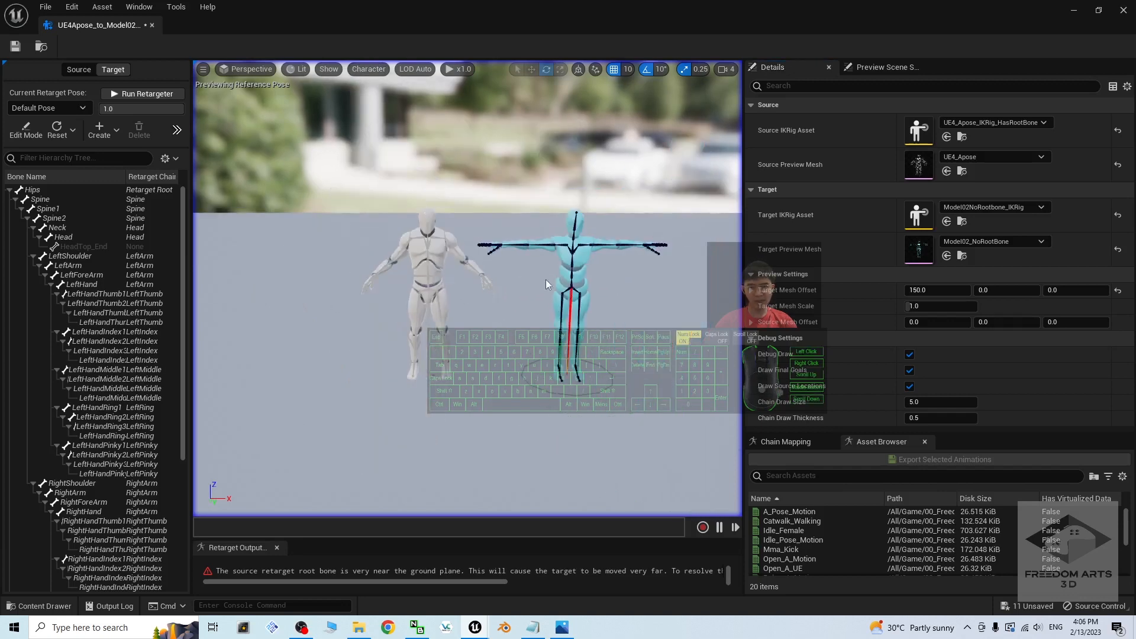
Step: Import the T_Pose animation sequence as the source's retarget pose, keeping the pose name ImportedRetargetPose
left_click(77, 71)
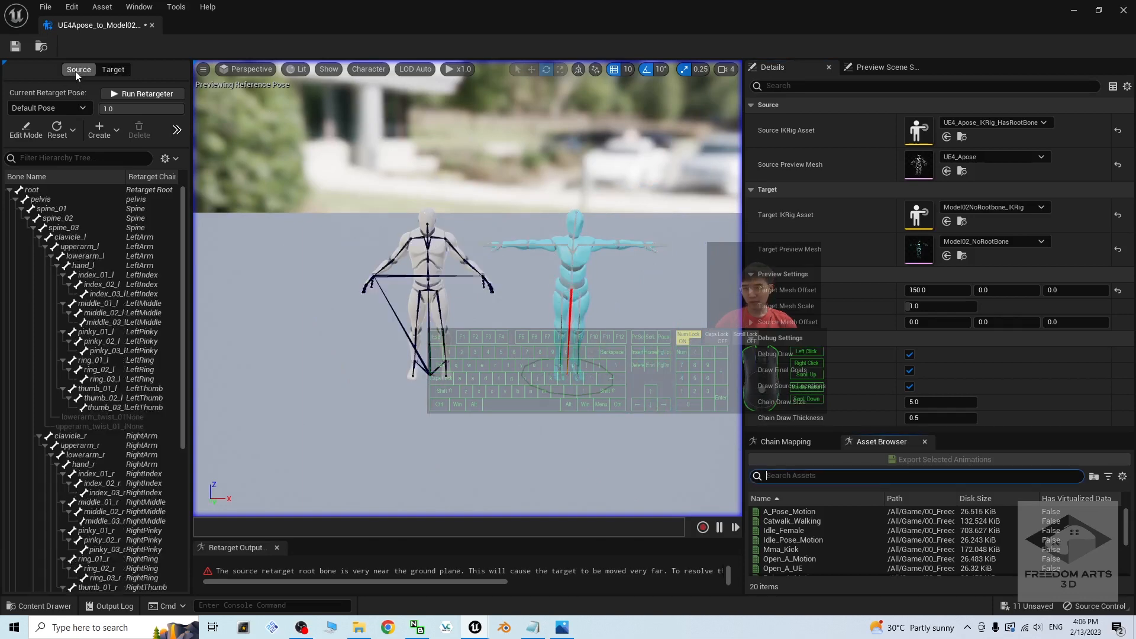
left_click(116, 134)
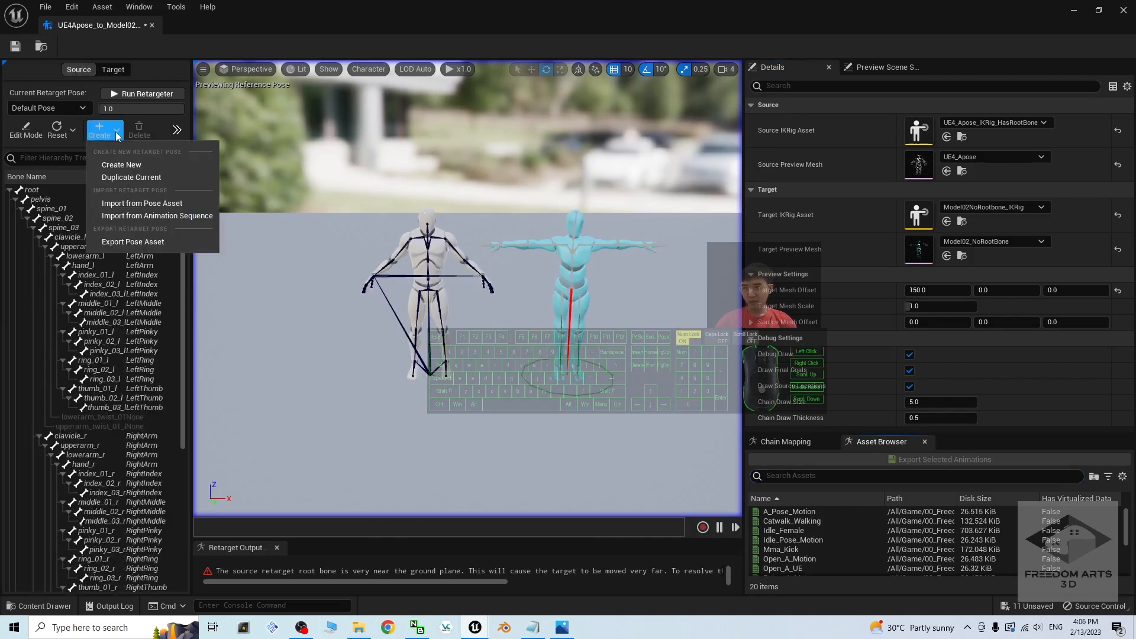
left_click(147, 215)
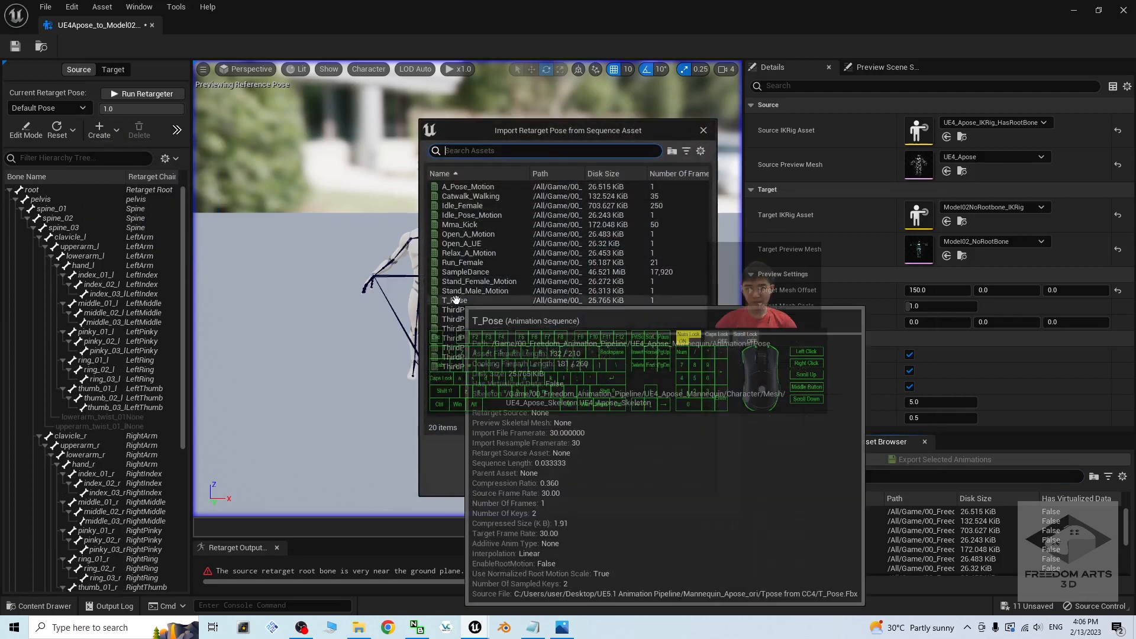
left_click(456, 300)
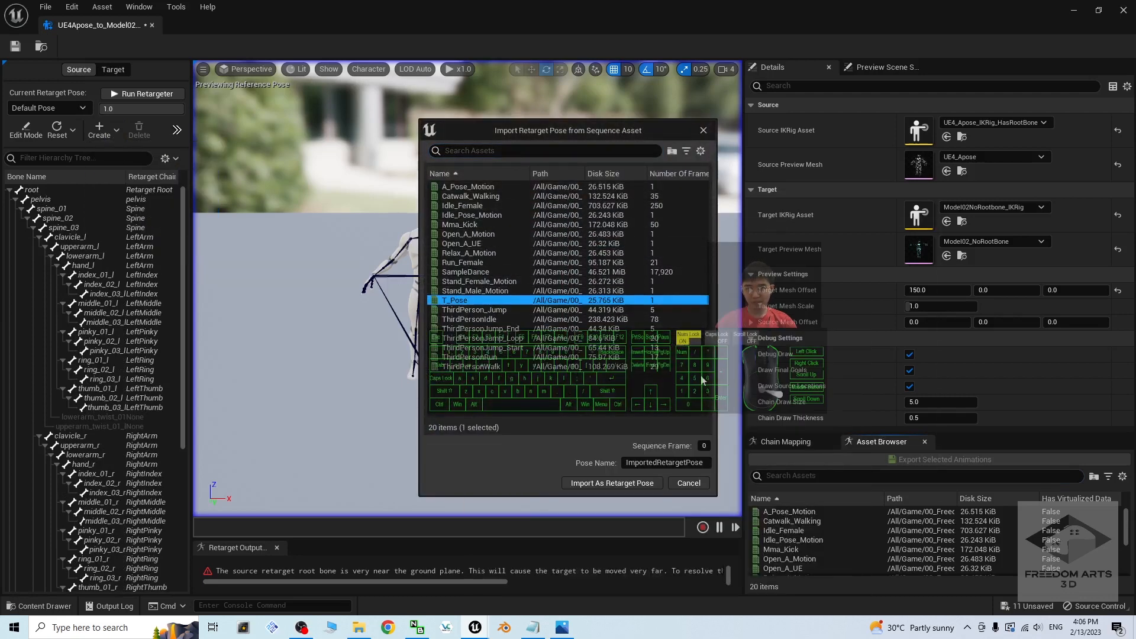
left_click(602, 483)
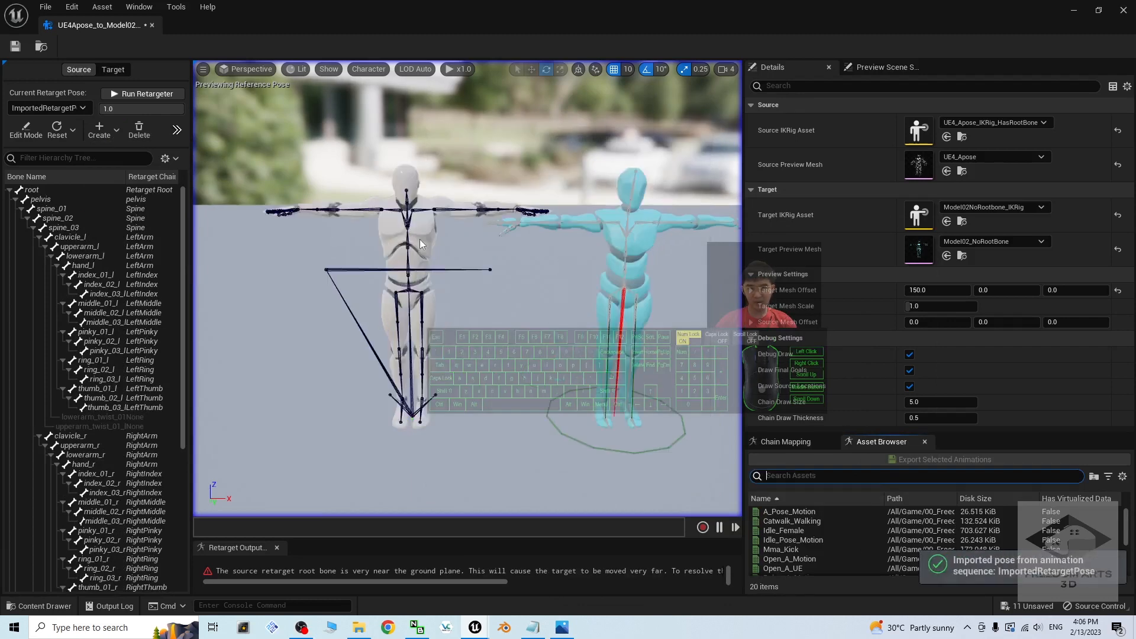
scroll(614, 283, "down", 2)
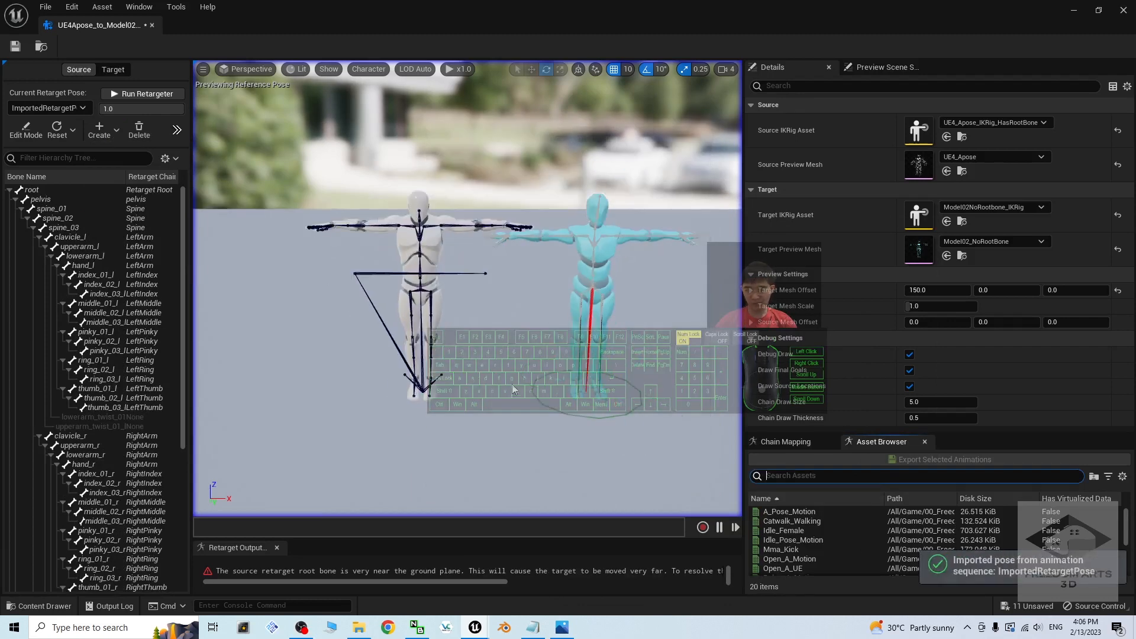
scroll(512, 388, "up", 3)
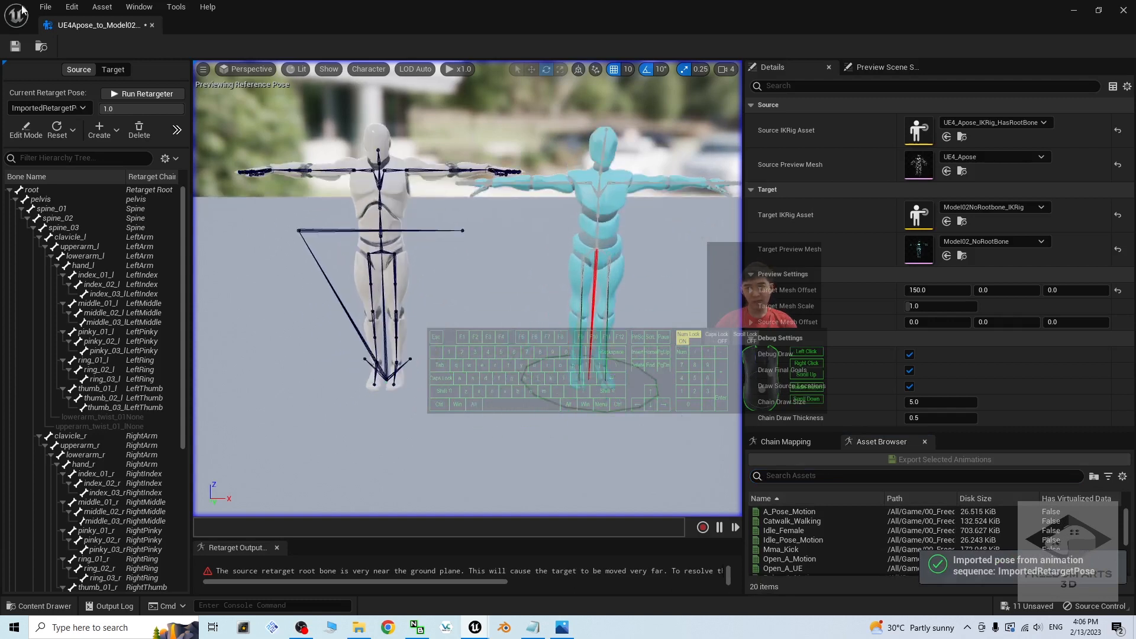
Step: Save the retargeter asset and check the source chains mapped to the target's bone chains
left_click(16, 46)
left_click(796, 442)
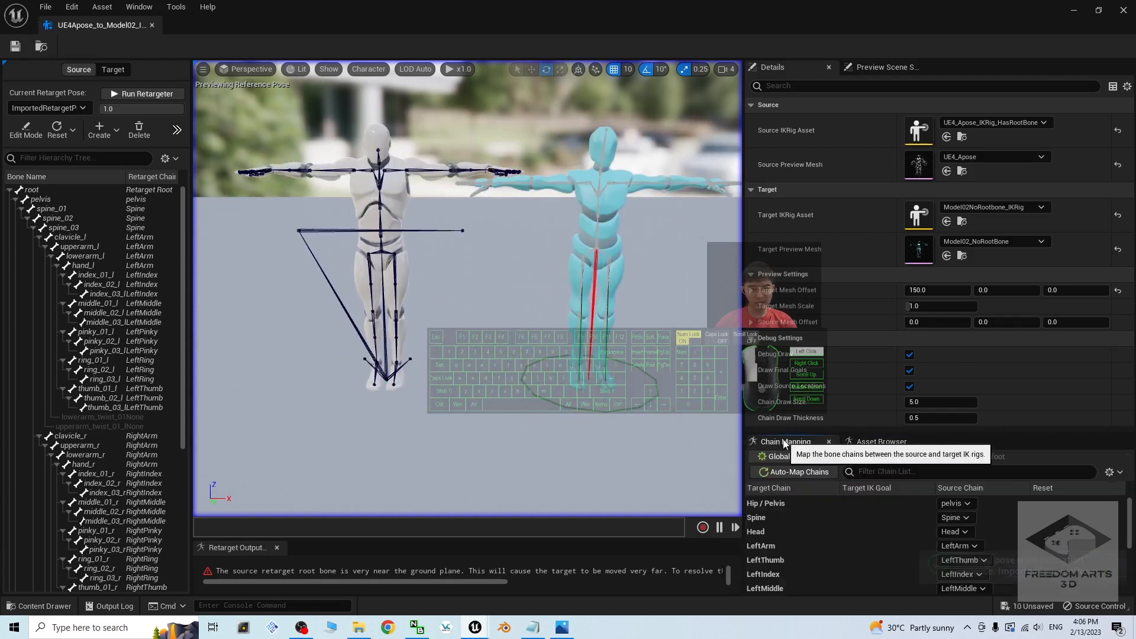
left_click(794, 505)
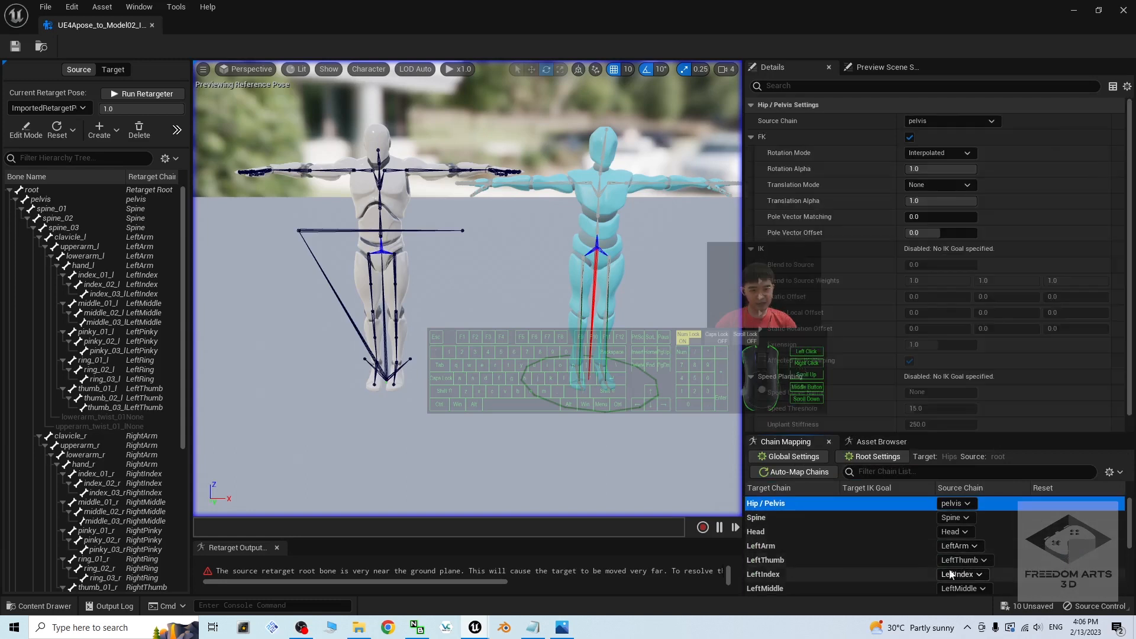
scroll(931, 543, "down", 2)
scroll(883, 562, "down", 4)
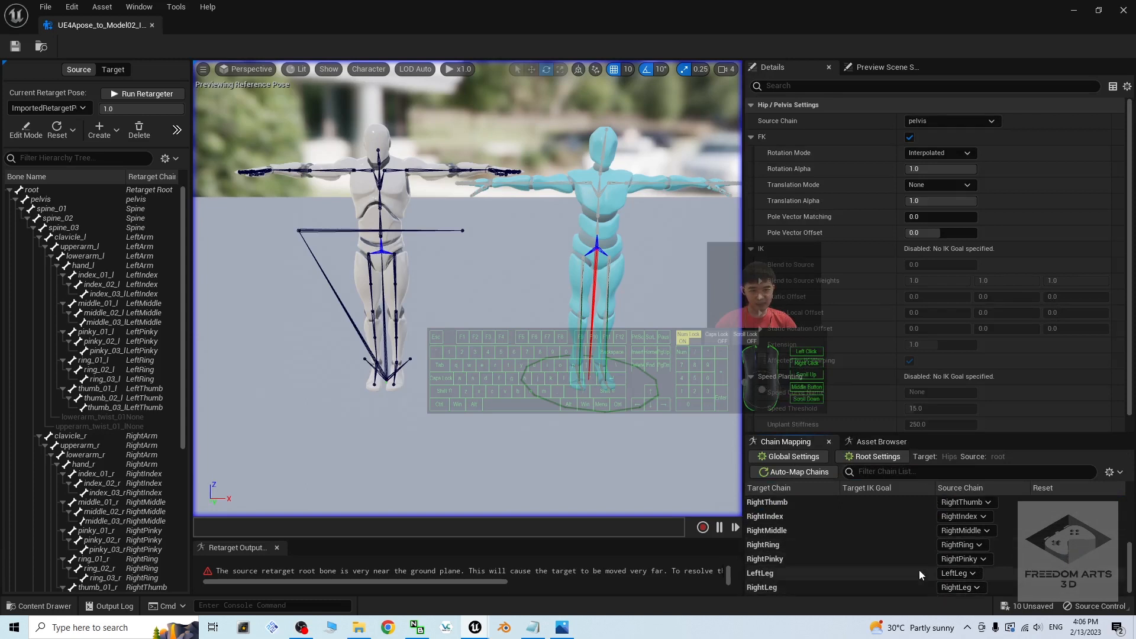
scroll(918, 570, "up", 4)
scroll(851, 527, "up", 2)
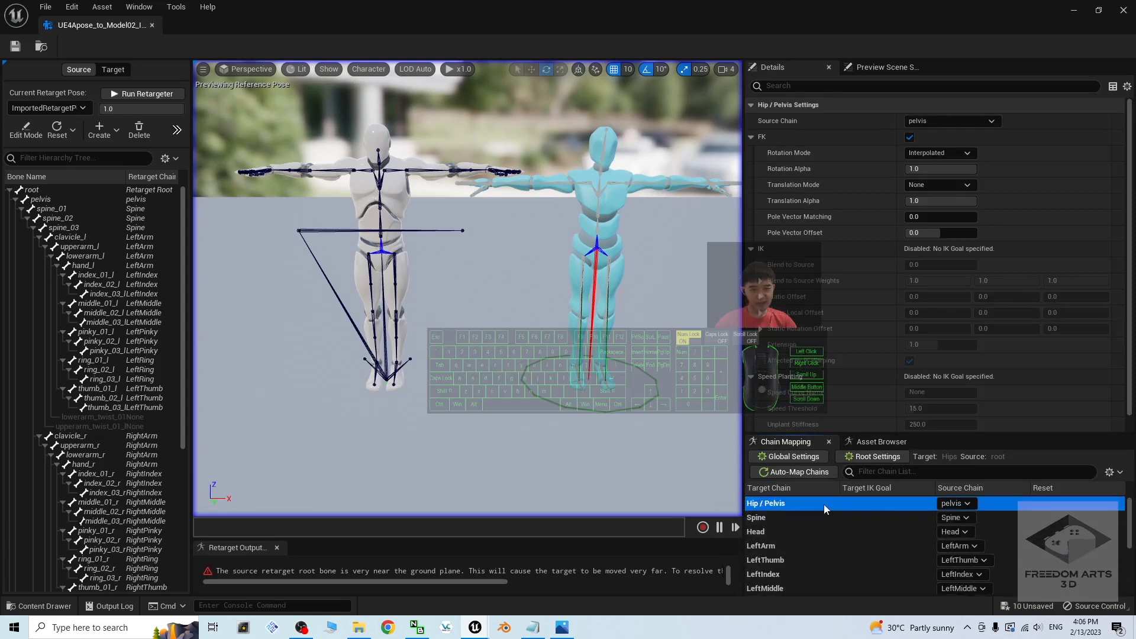
Step: Set the FK translation mode of the Hip / Pelvis chain to Globally Scaled
left_click(941, 185)
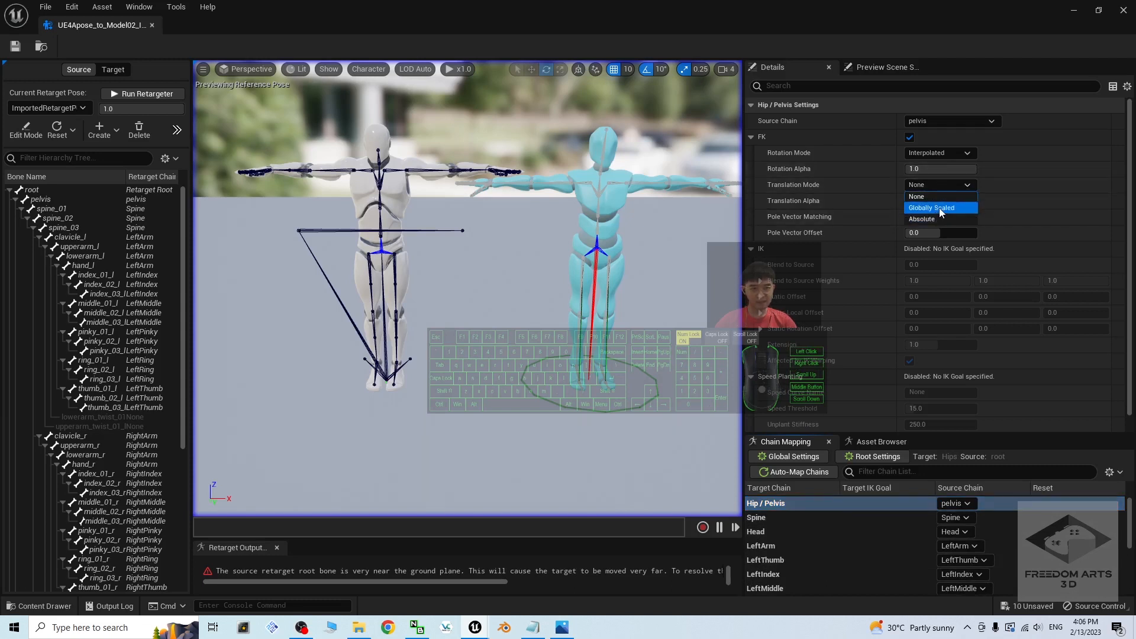
left_click(939, 207)
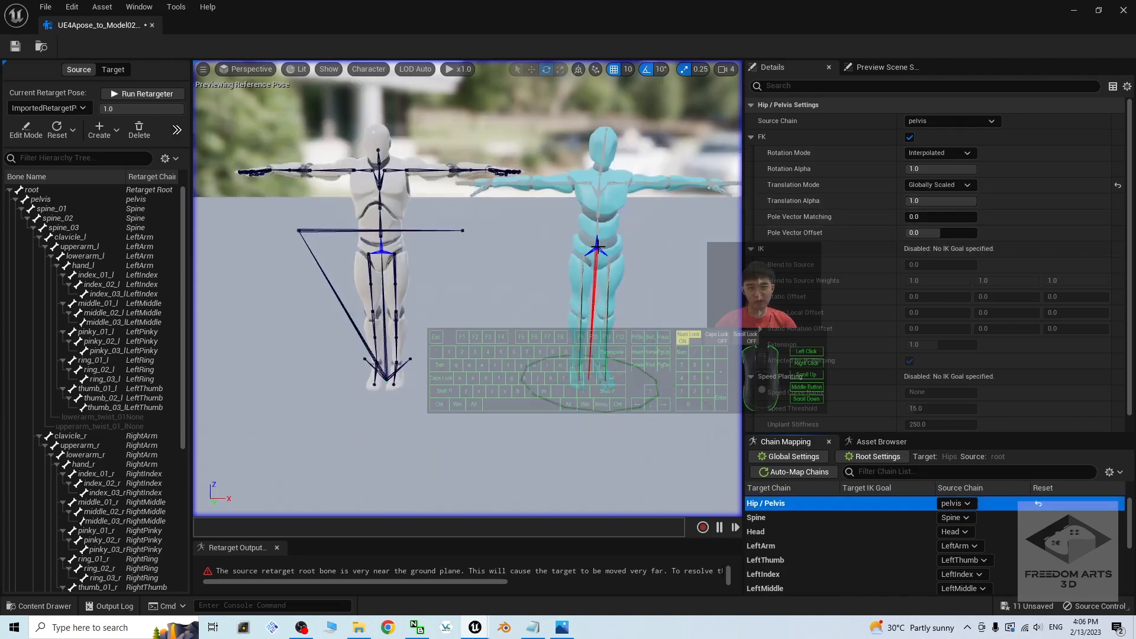
left_click(597, 246)
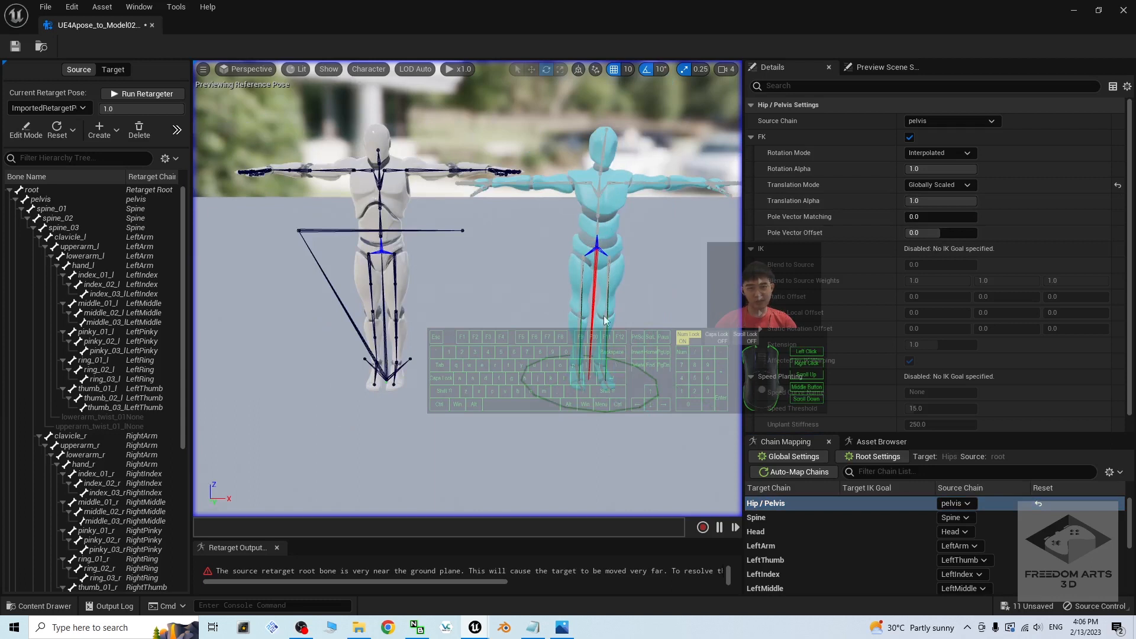
Step: Preview the Mma_Kick animation on both characters and return the playback to the first frame
left_click(886, 445)
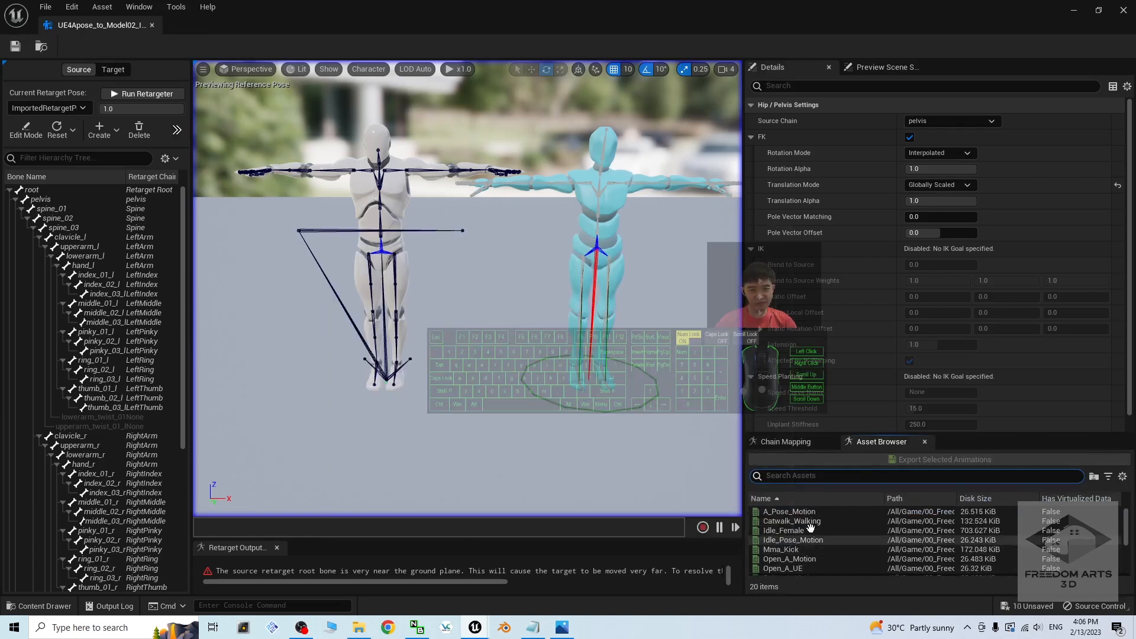
left_click(781, 550)
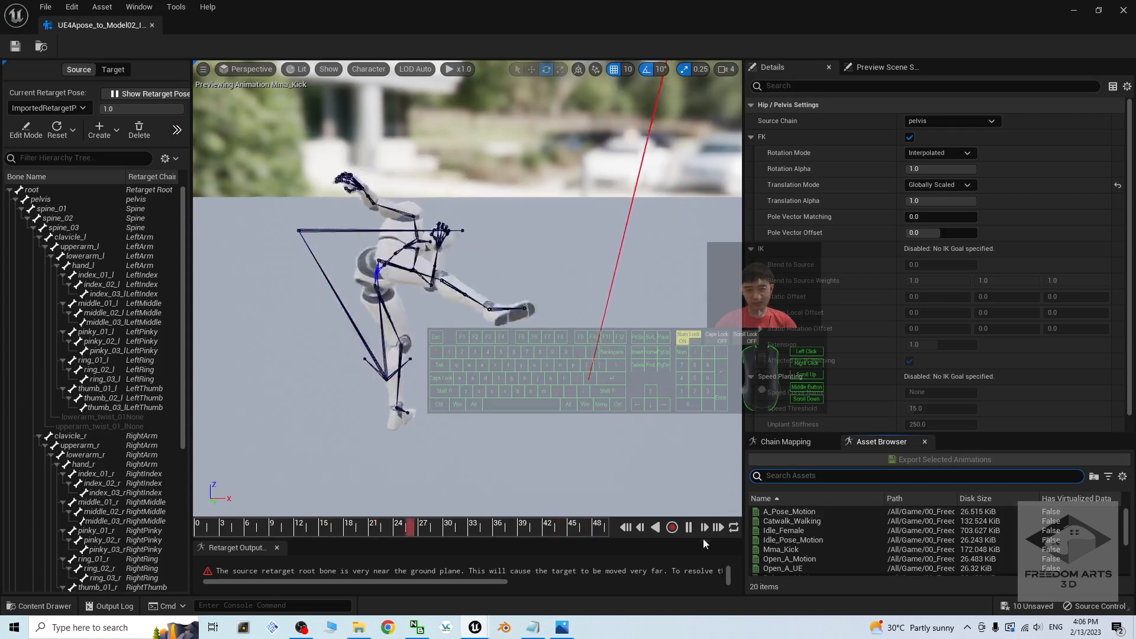
left_click(626, 527)
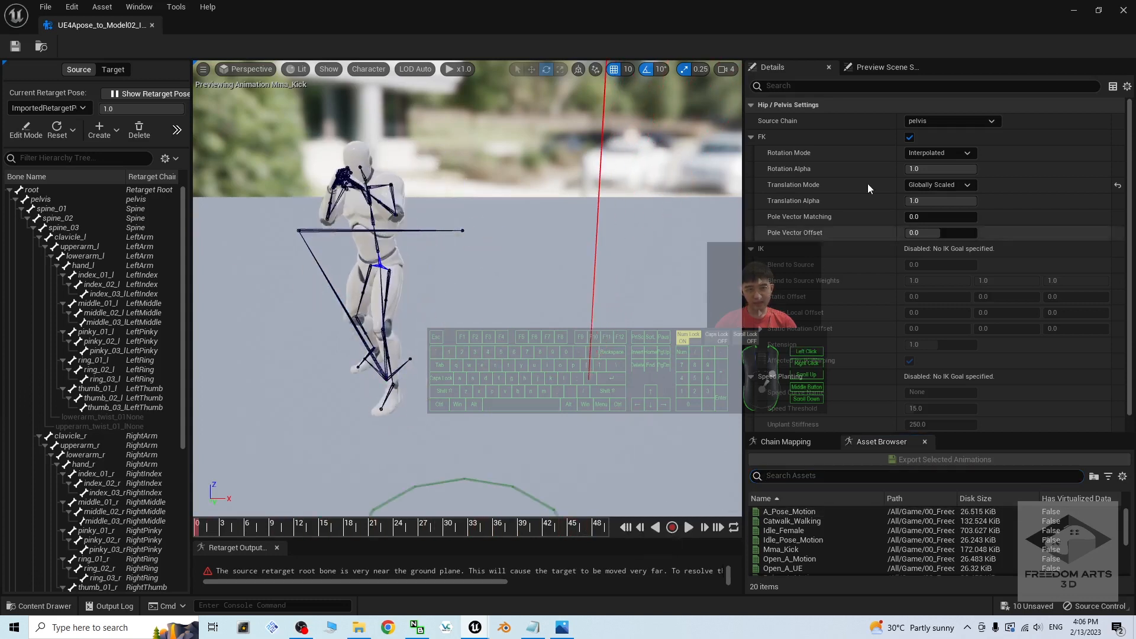
Step: Set the FK translation mode of the Hip / Pelvis chain to Absolute
left_click(780, 443)
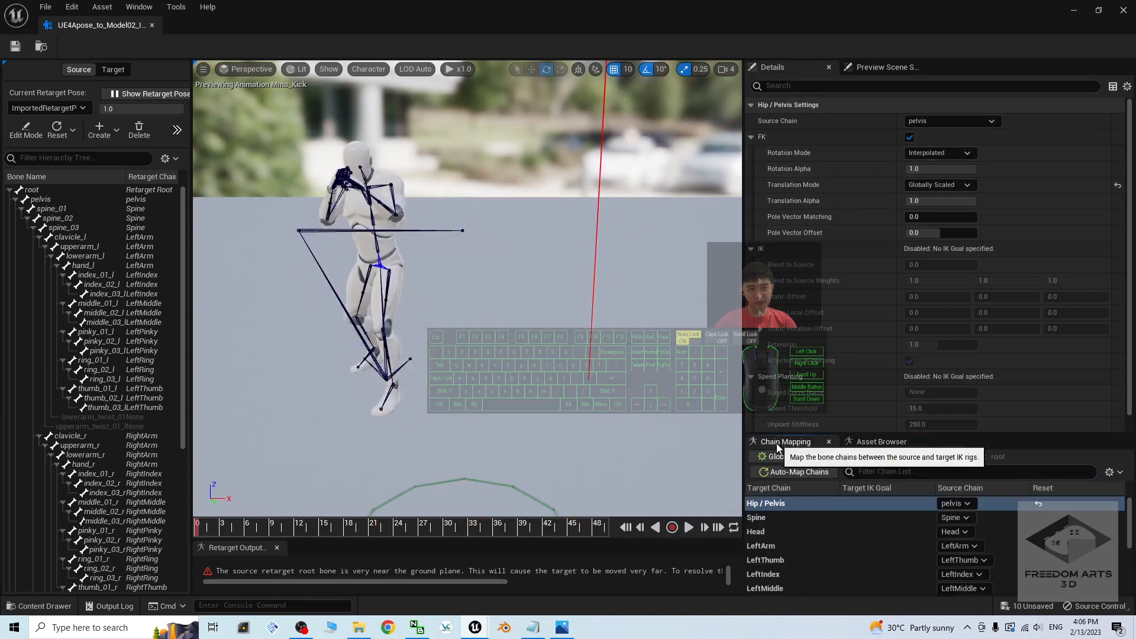
left_click(821, 520)
left_click(789, 502)
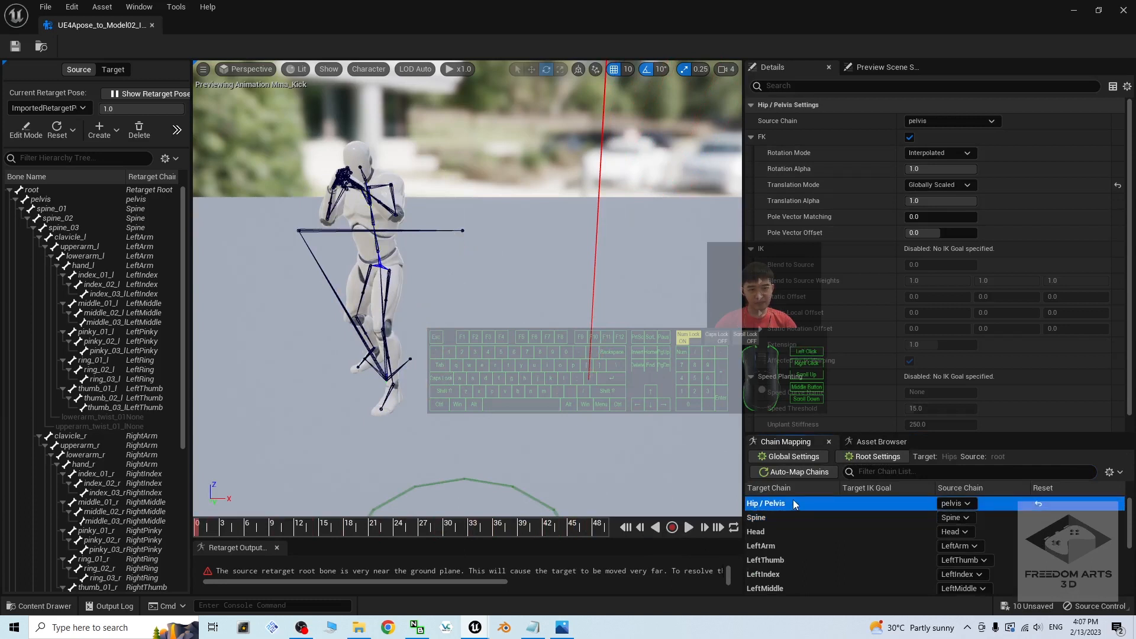
left_click(792, 499)
left_click(939, 186)
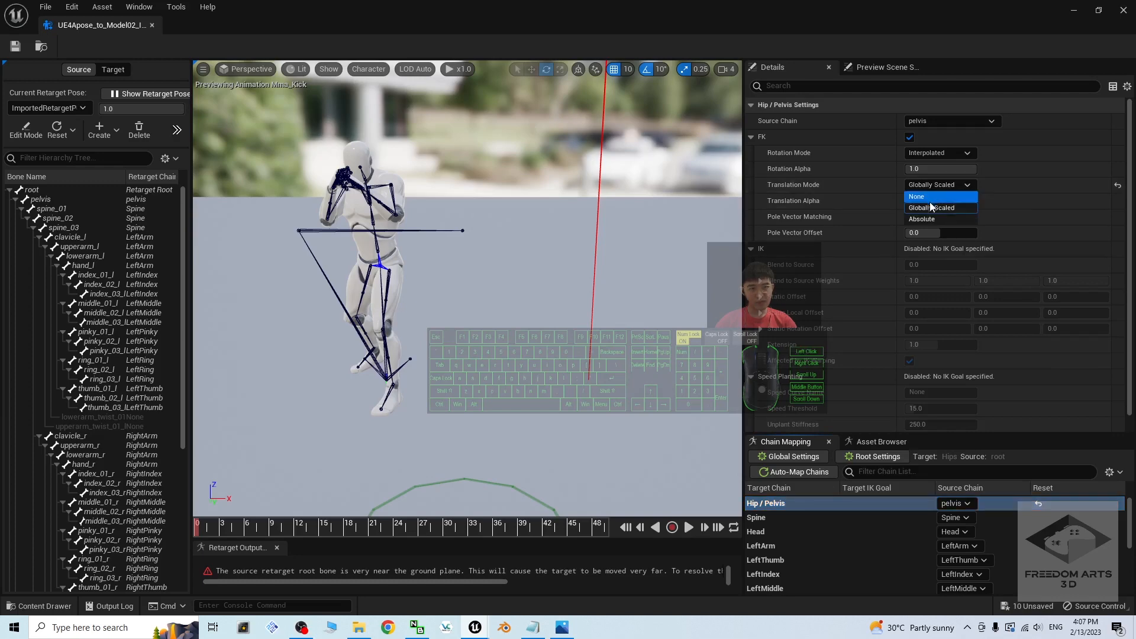
left_click(927, 220)
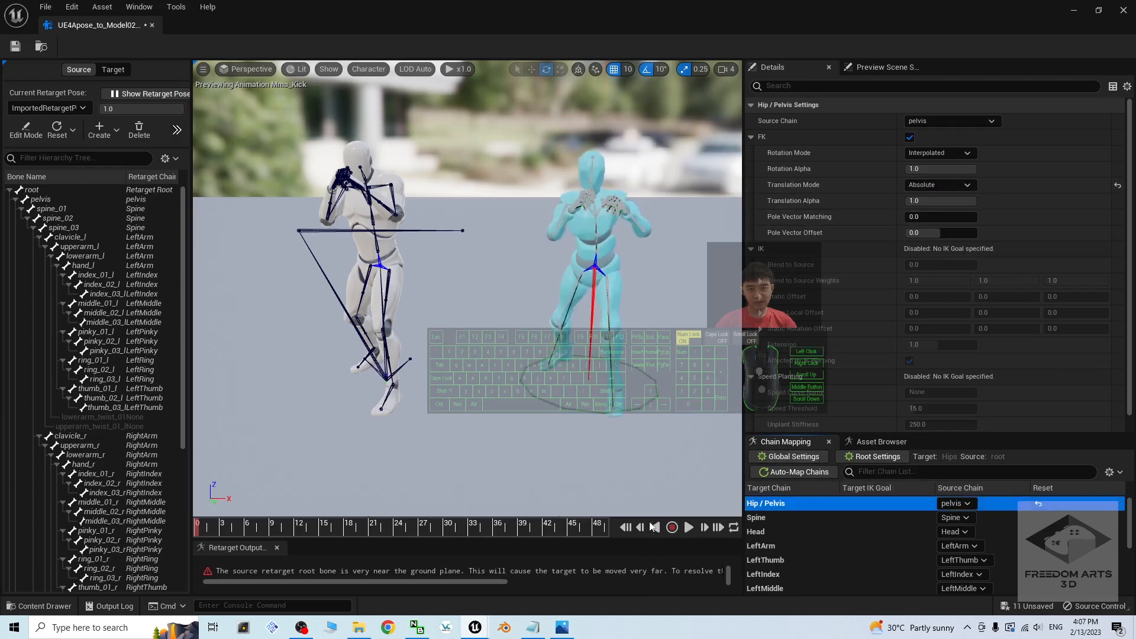
Step: Play the Mma_Kick animation and compare the source and target characters' hip motion from several angles
left_click(688, 527)
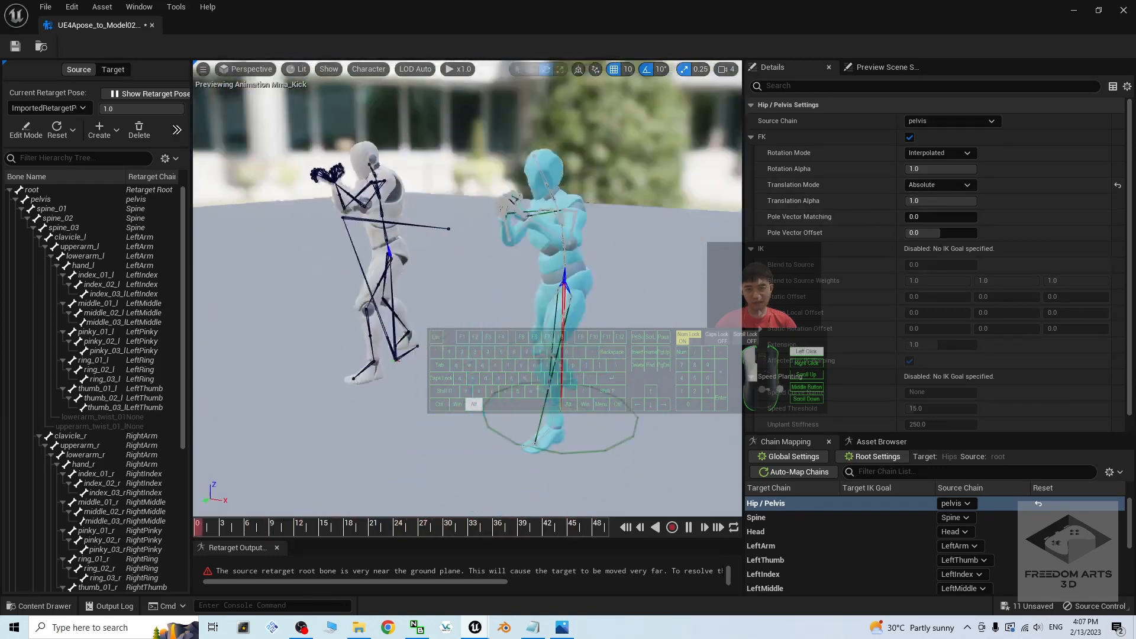
left_click_drag(509, 331, 521, 339, "alt")
left_click(625, 527)
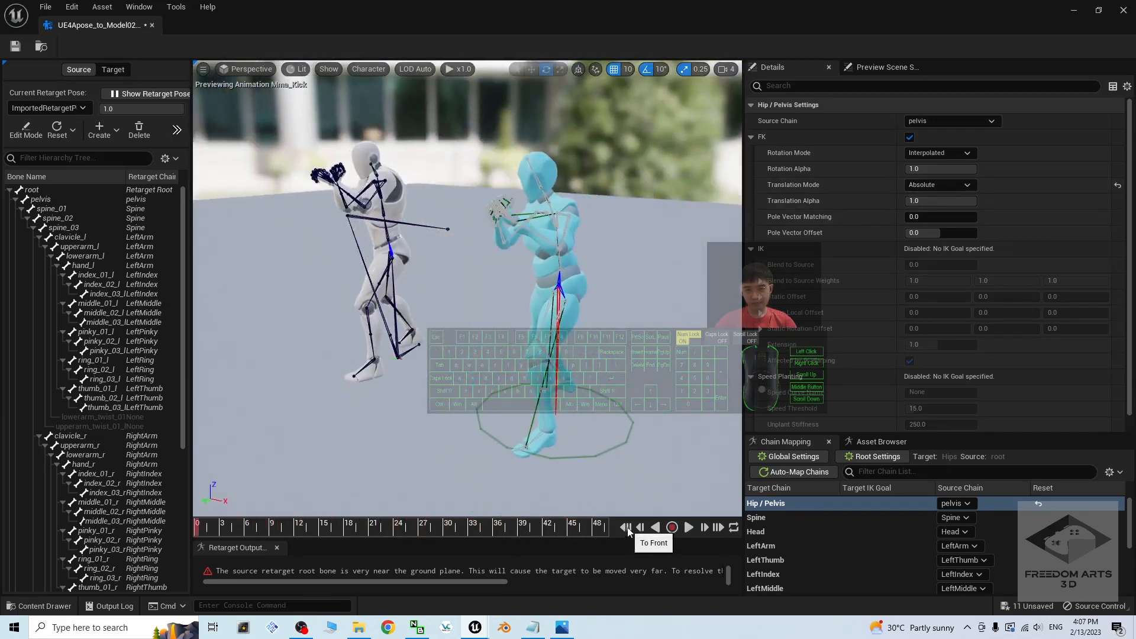
scroll(448, 334, "down", 4)
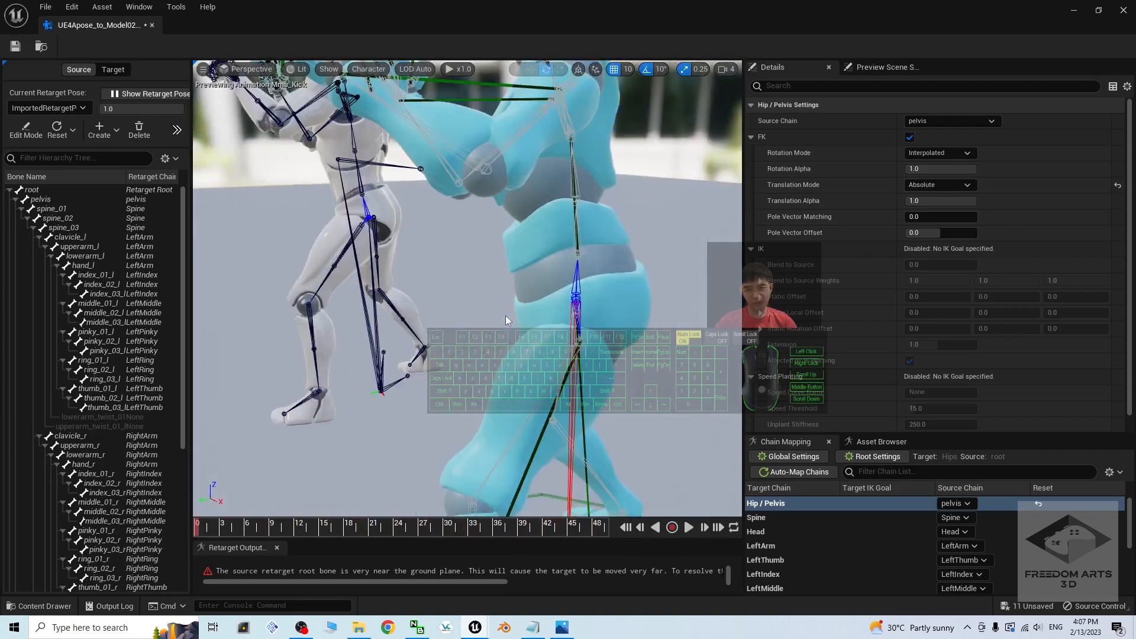
mouse_move(498, 343)
left_mouse_down("alt")
mouse_move(445, 343)
mouse_move(518, 343)
left_mouse_up("alt")
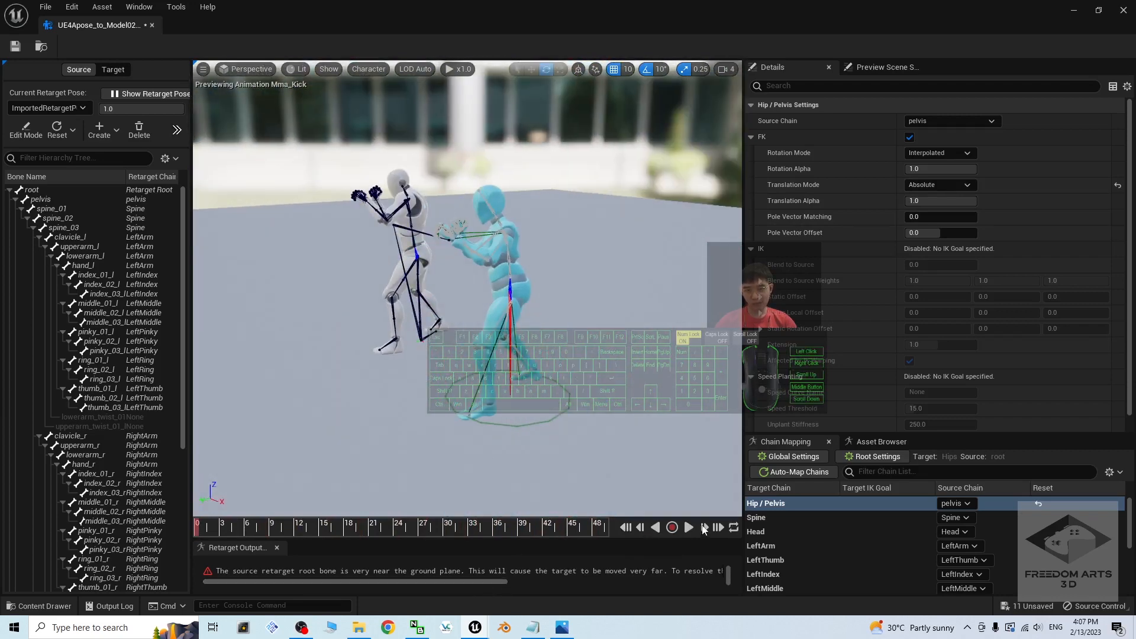
left_click(688, 528)
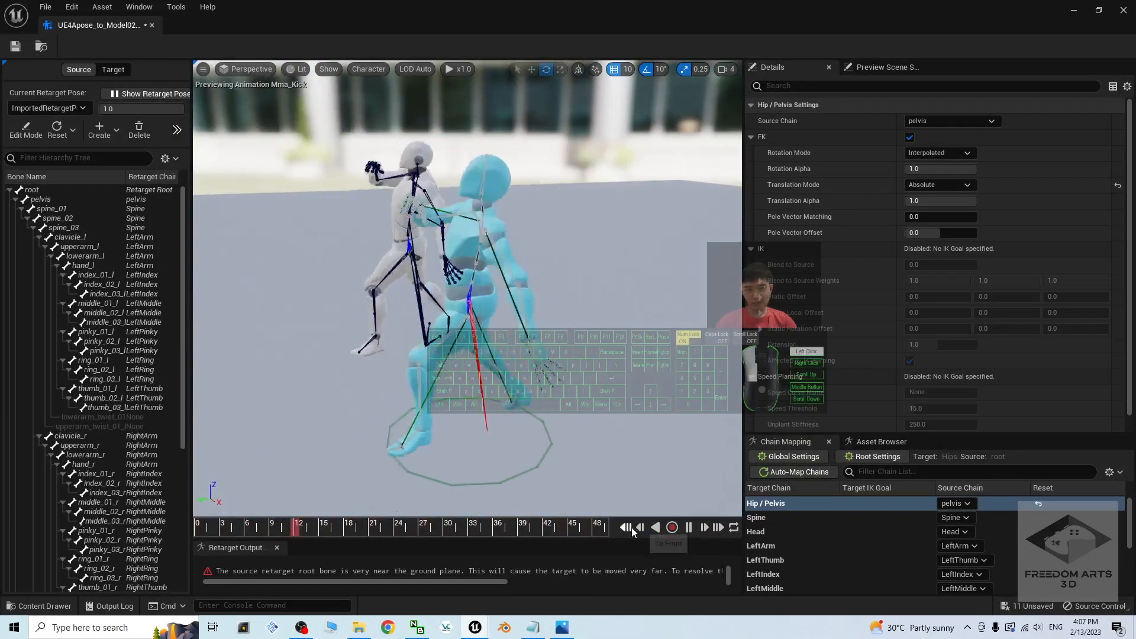
left_click(800, 501)
scroll(414, 375, "down", 3)
left_click_drag(413, 375, 463, 323, "alt")
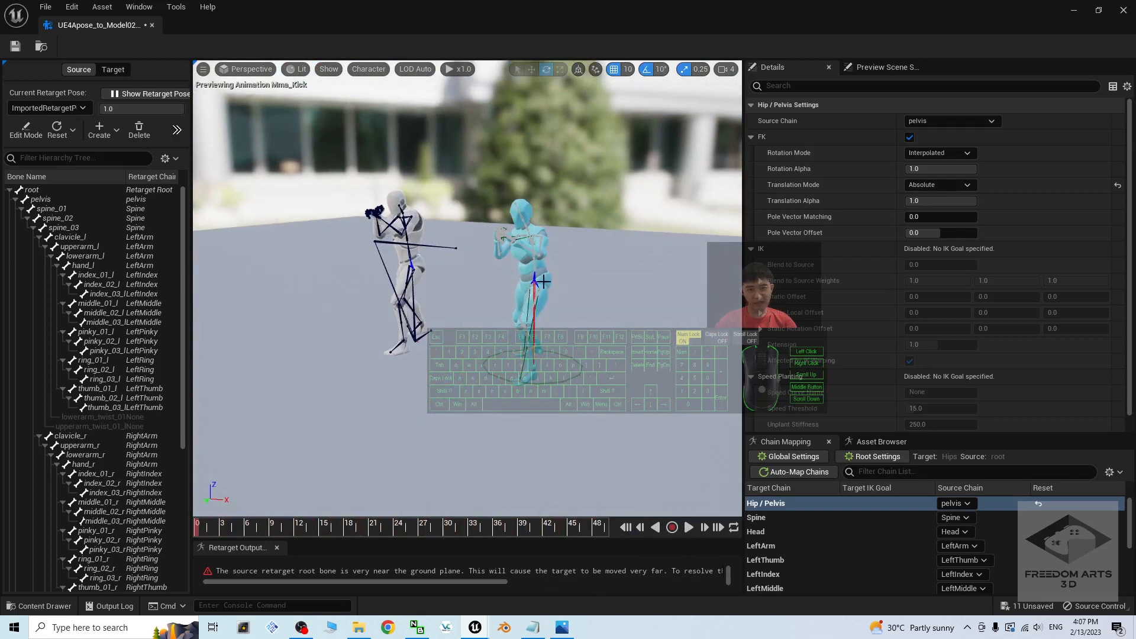
scroll(536, 294, "up", 3)
left_click_drag(536, 294, 486, 319, "alt")
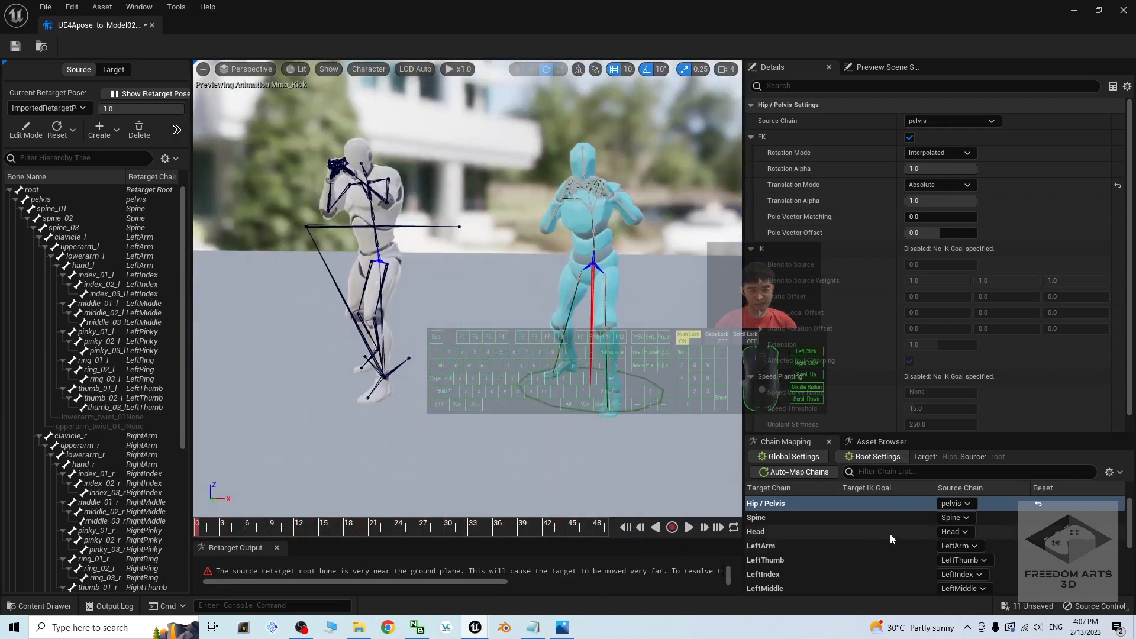
Step: Preview the SampleDance animation on both characters and rewind it to the first frame to compare their poses
scroll(825, 526, "down", 5)
scroll(831, 538, "up", 5)
left_click(880, 441)
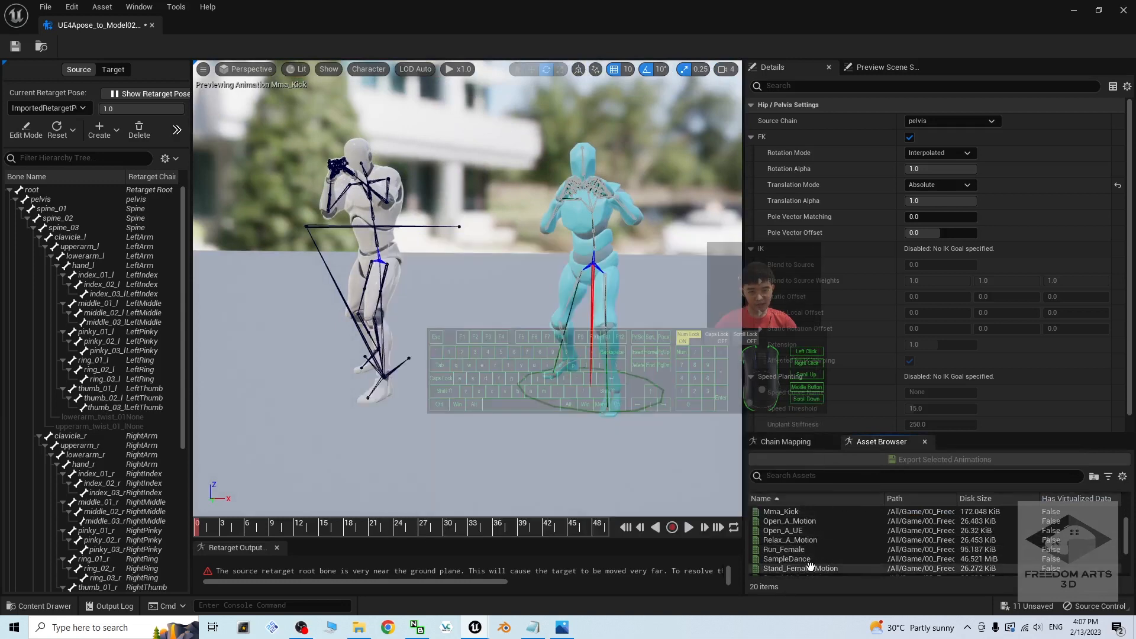
left_click(805, 559)
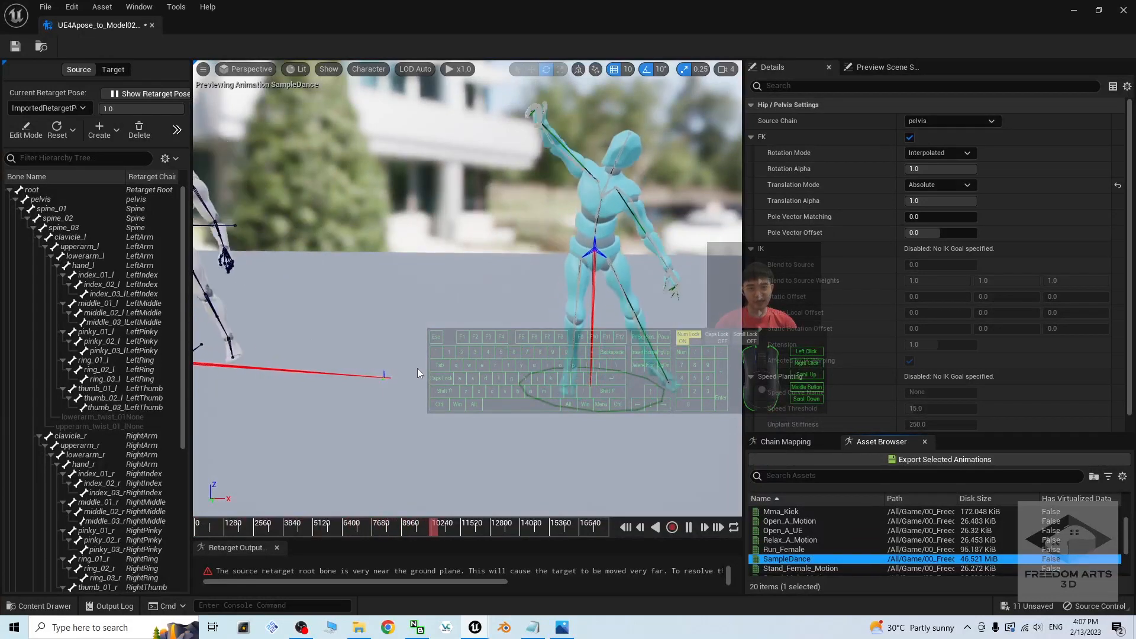
left_click(627, 528)
scroll(568, 295, "up", 2)
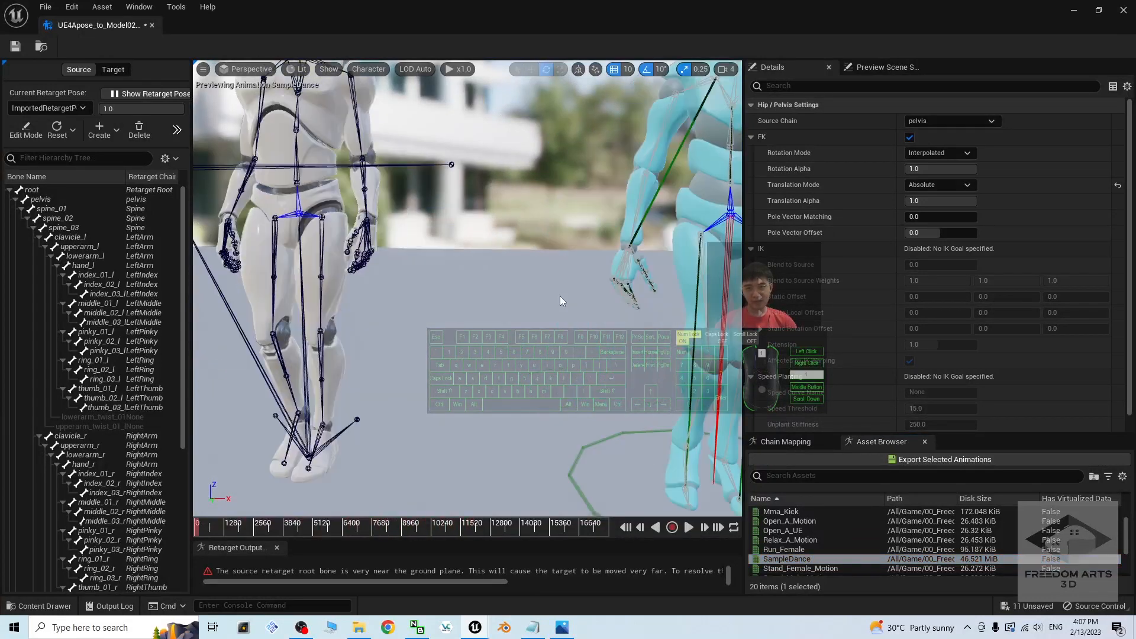
scroll(559, 295, "down", 1)
Step: Replay Mma_Kick from another angle, switch the preview back to SampleDance and rewind it to the first frame
left_click(780, 511)
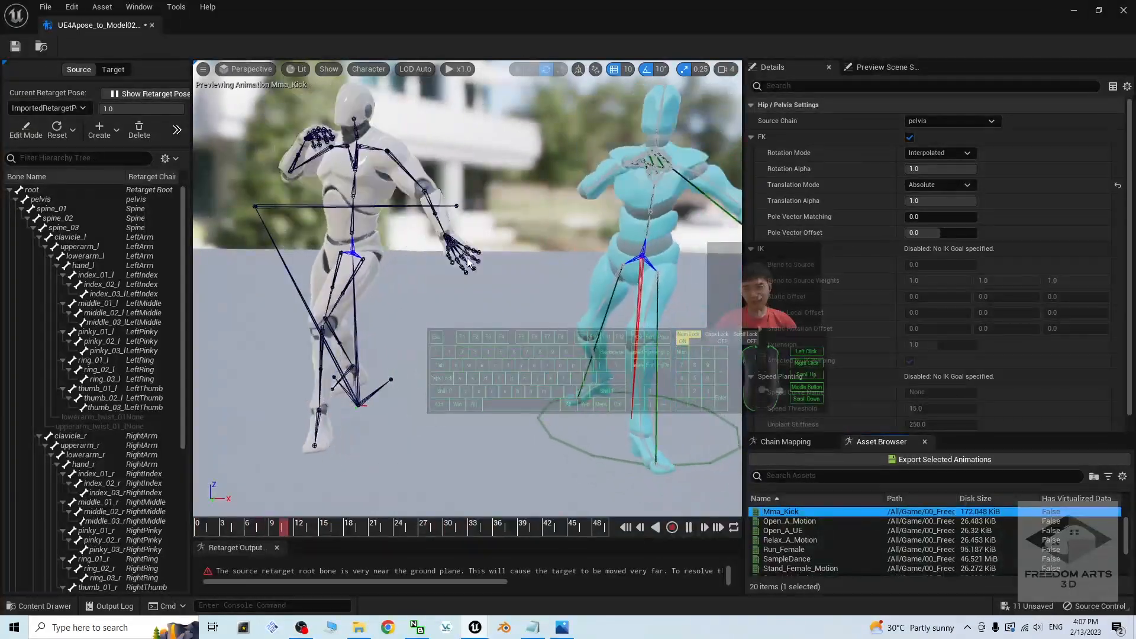
left_click_drag(485, 226, 441, 238, "alt")
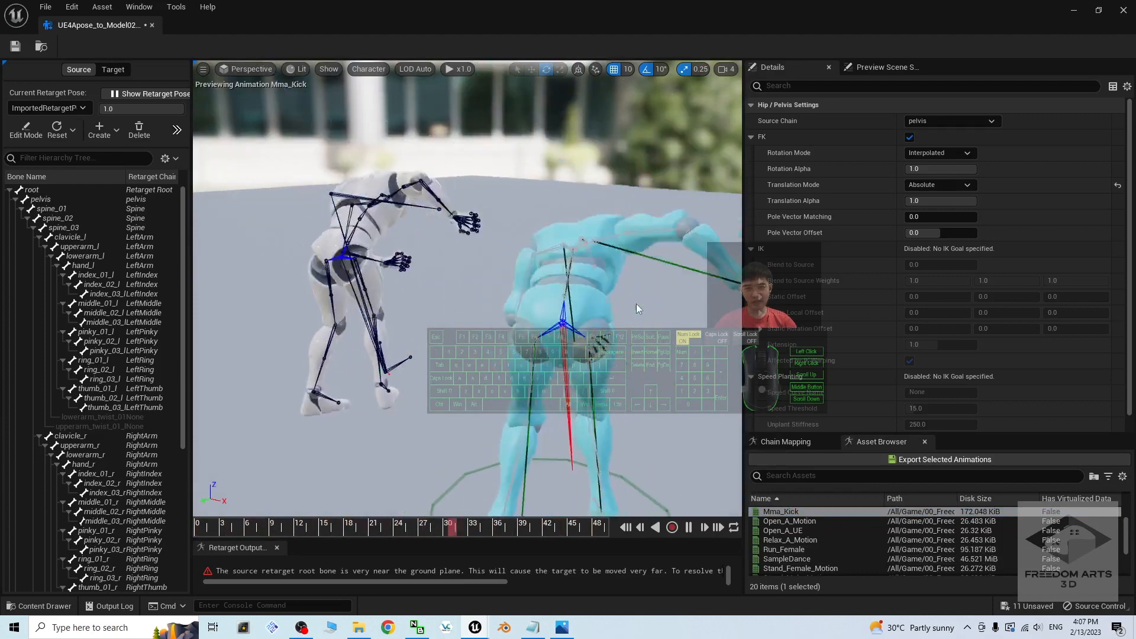
left_click(786, 559)
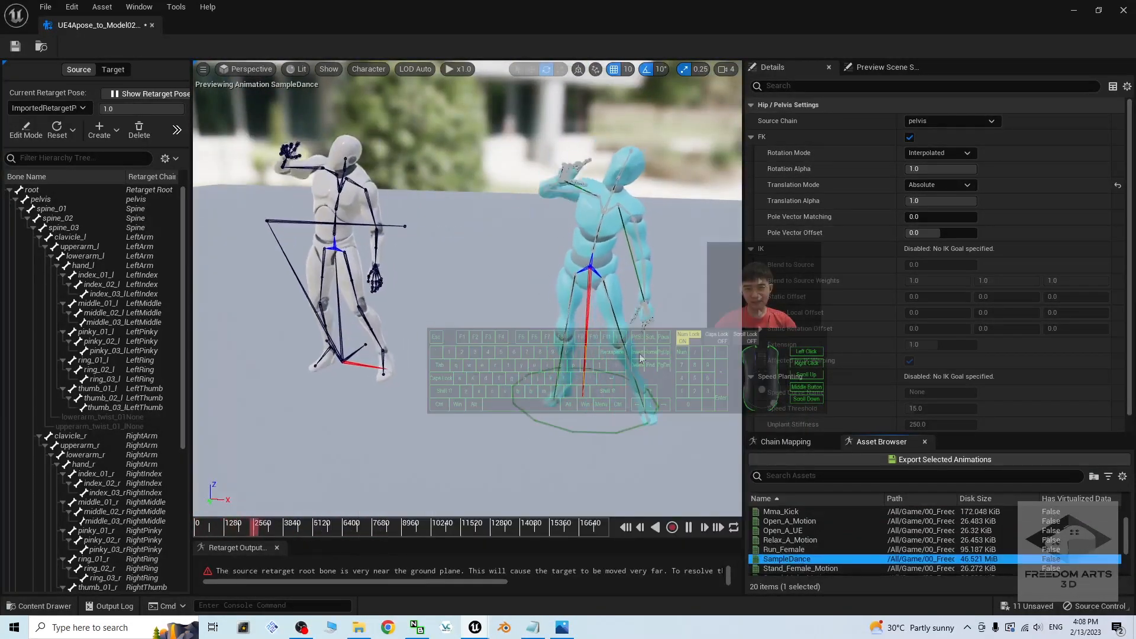
left_click(627, 530)
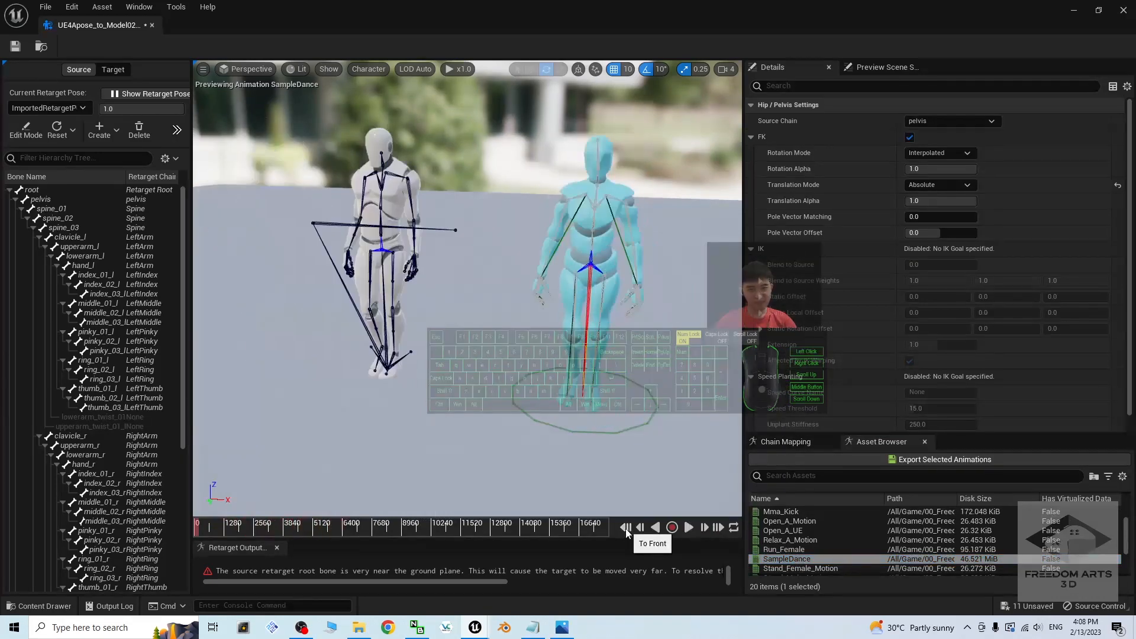
Step: Examine the target character's hips and limbs at the first frame of SampleDance against the source mannequin
scroll(458, 279, "up", 3)
left_click_drag(436, 279, 353, 229, "alt")
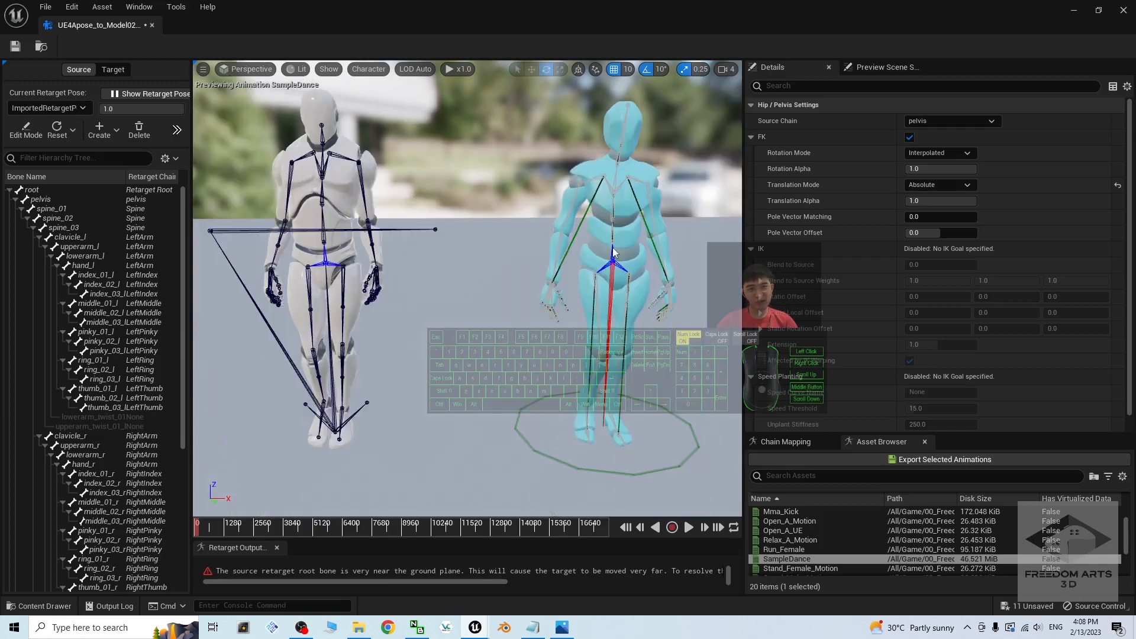
left_click_drag(650, 299, 638, 307, "alt")
middle_click_drag(658, 305, 733, 271, "alt")
middle_click_drag(530, 297, 532, 297, "alt")
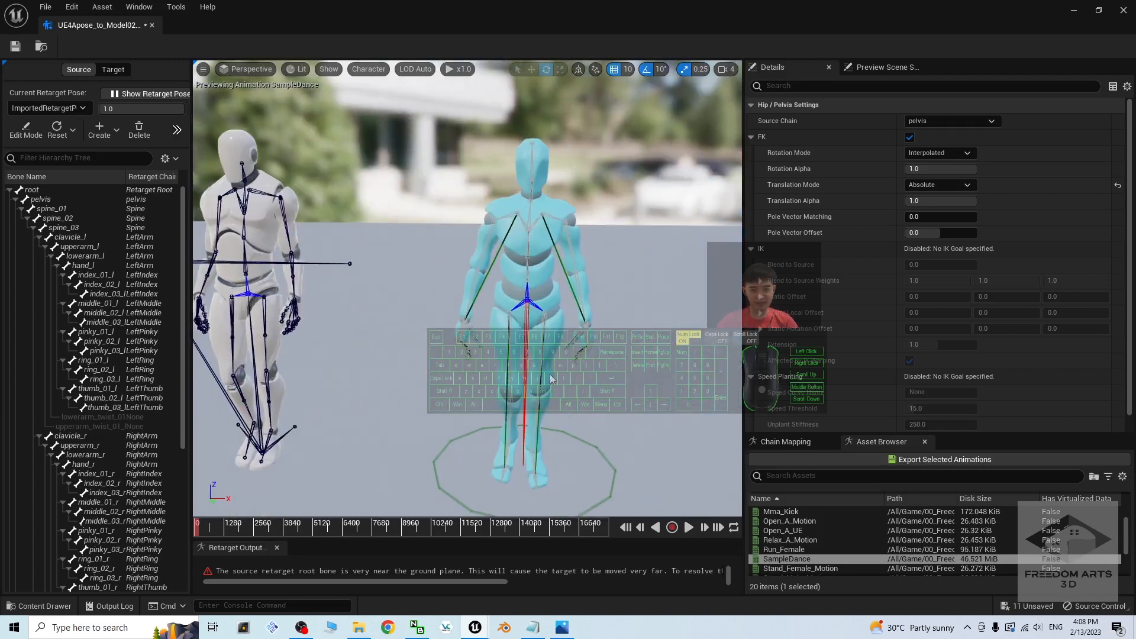
scroll(550, 379, "up", 2)
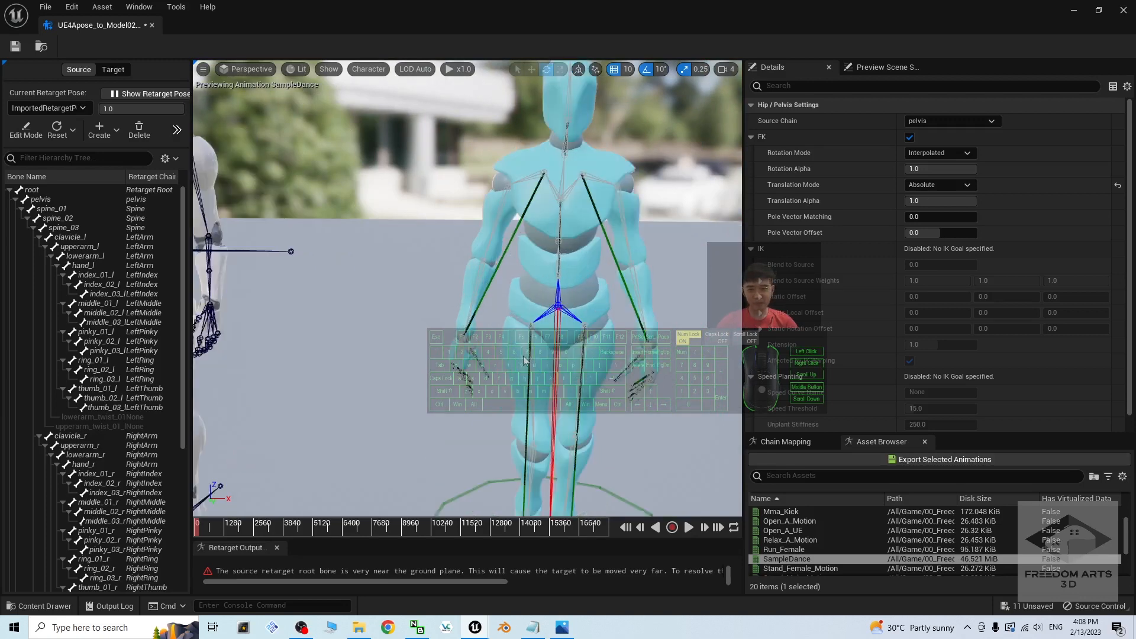
scroll(409, 392, "down", 2)
left_click_drag(408, 392, 604, 328, "alt")
middle_click_drag(604, 328, 526, 311, "alt")
scroll(839, 512, "up", 3)
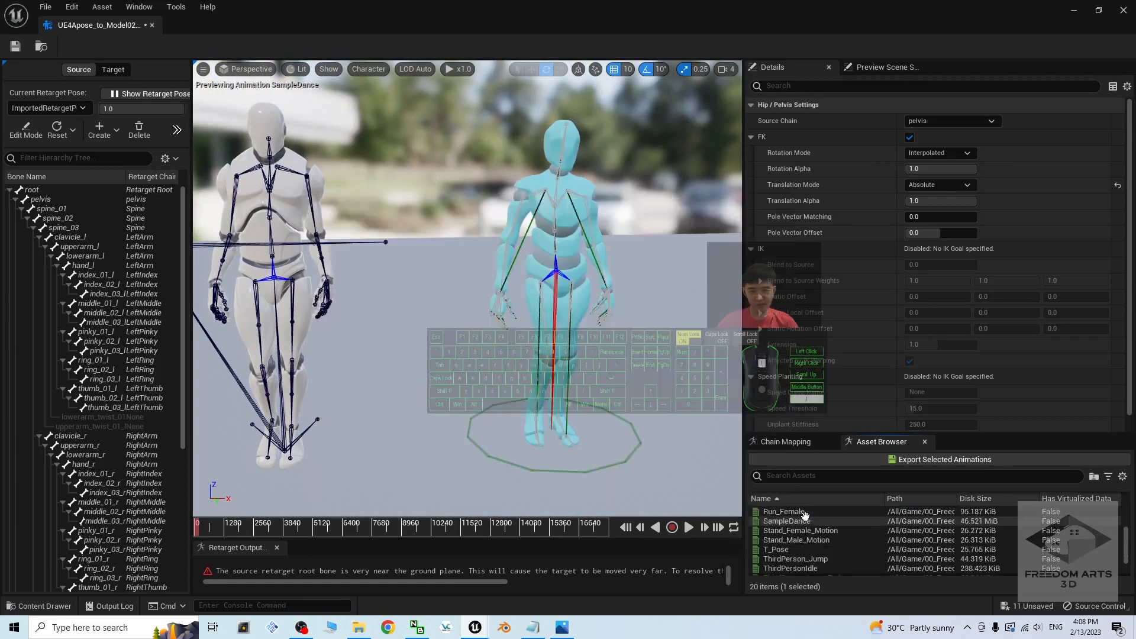
Step: Export the retargeted animations from A_Pose_Motion through T_Pose to the Content folder and close the retargeter editor
scroll(796, 514, "down", 5)
scroll(806, 519, "up", 1)
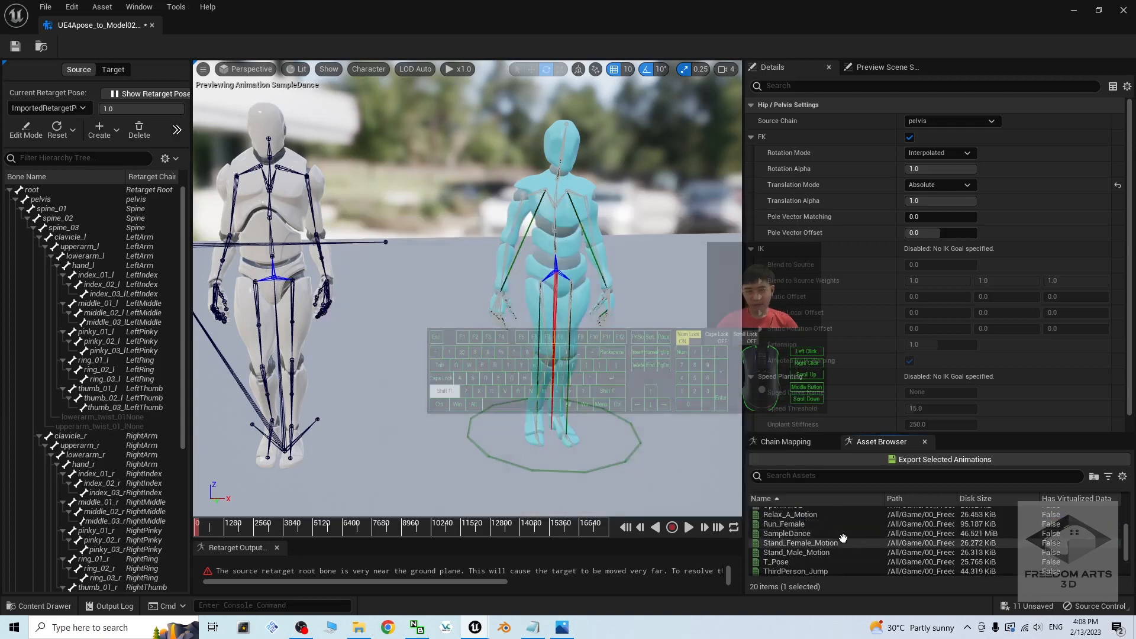
left_click(790, 560, "shift")
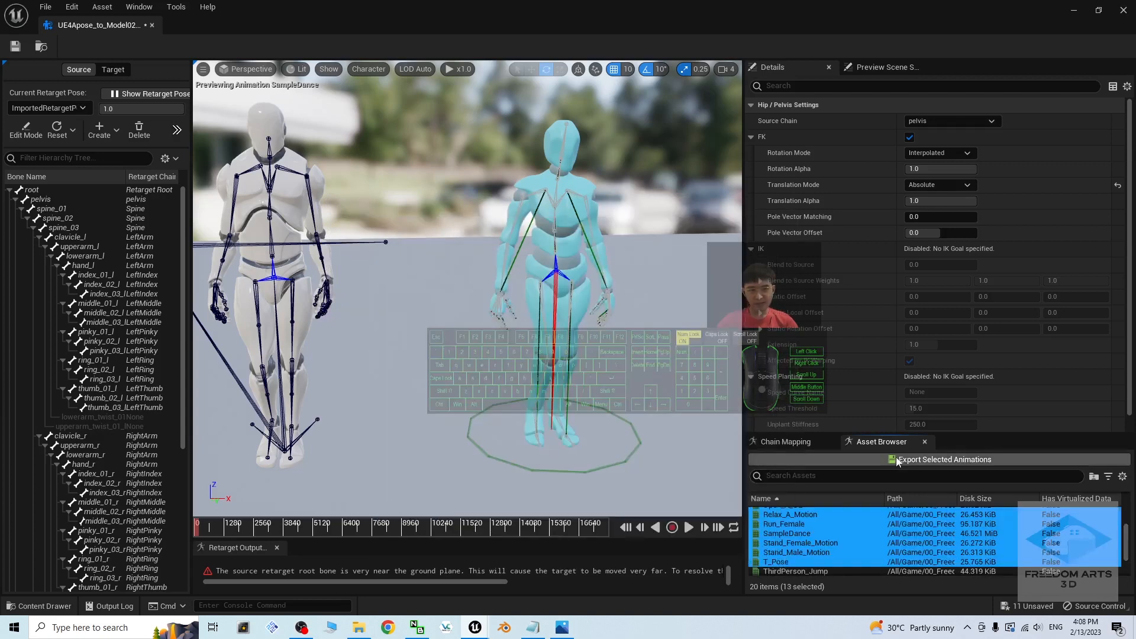
left_click(828, 460)
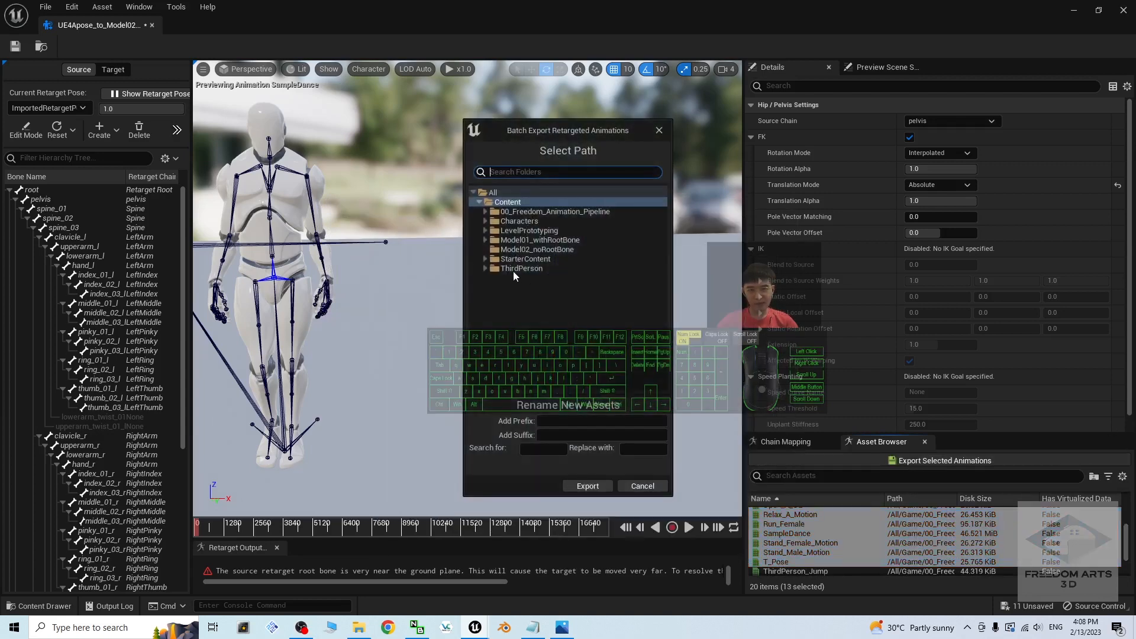
left_click(587, 486)
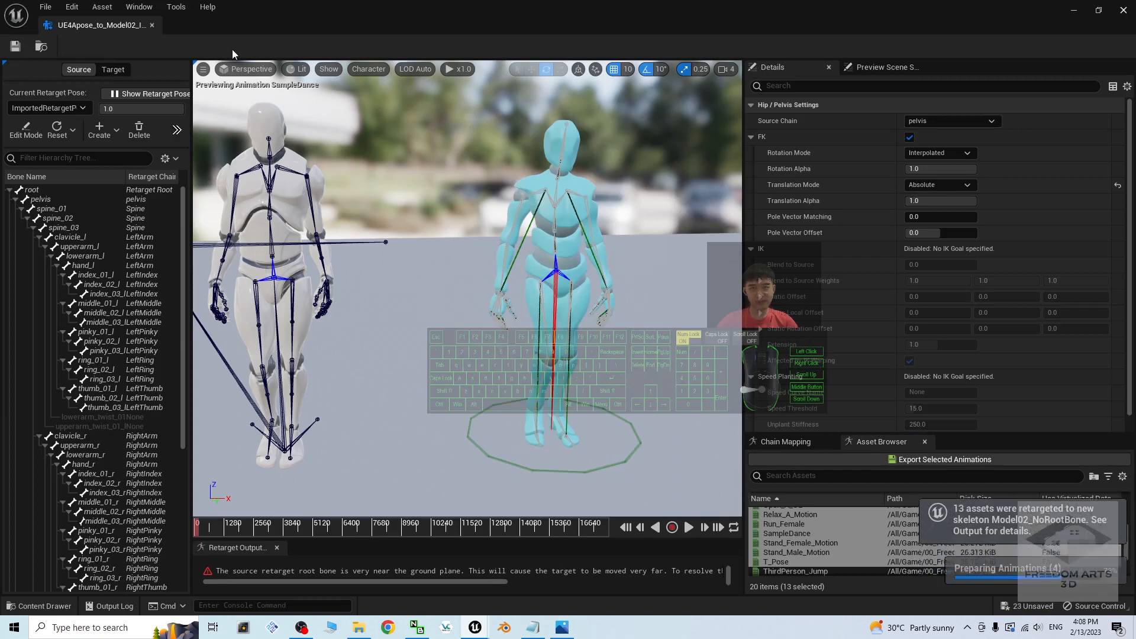
left_click(1126, 11)
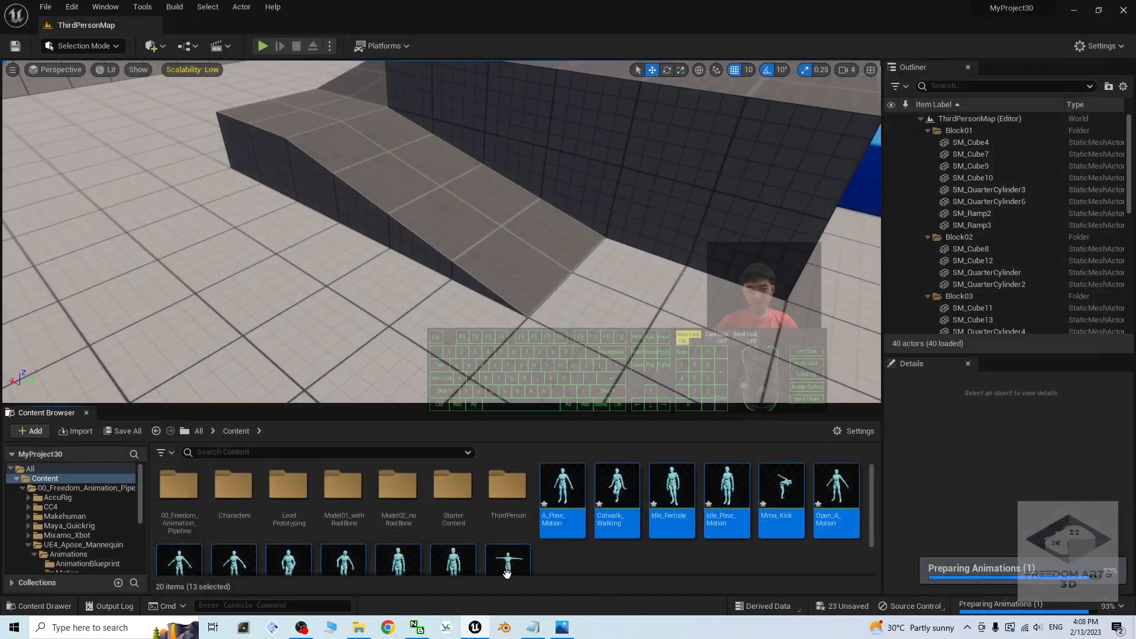
Step: Preview the exported Run_Female animation on Model02 and close its editor
scroll(629, 517, "down", 2)
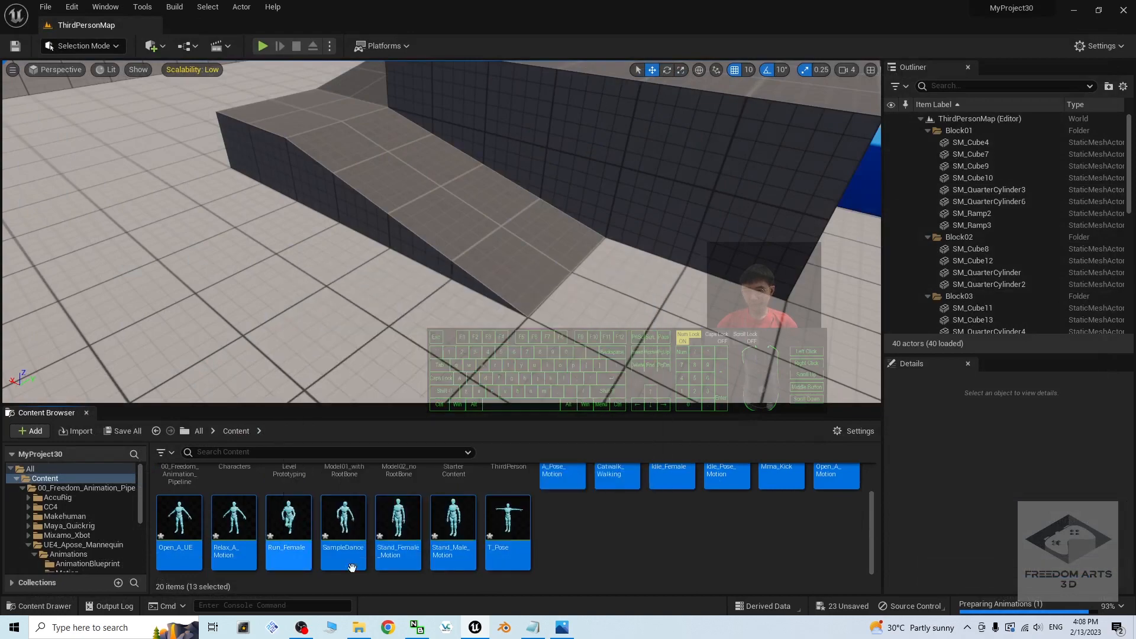
double_click(272, 517)
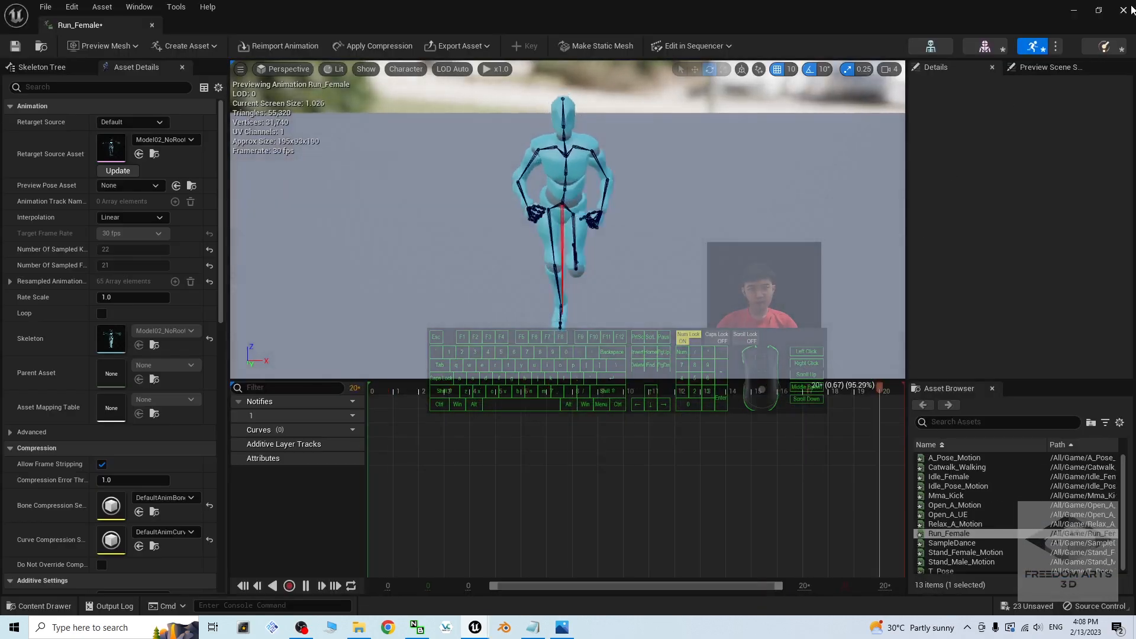
left_click(1129, 9)
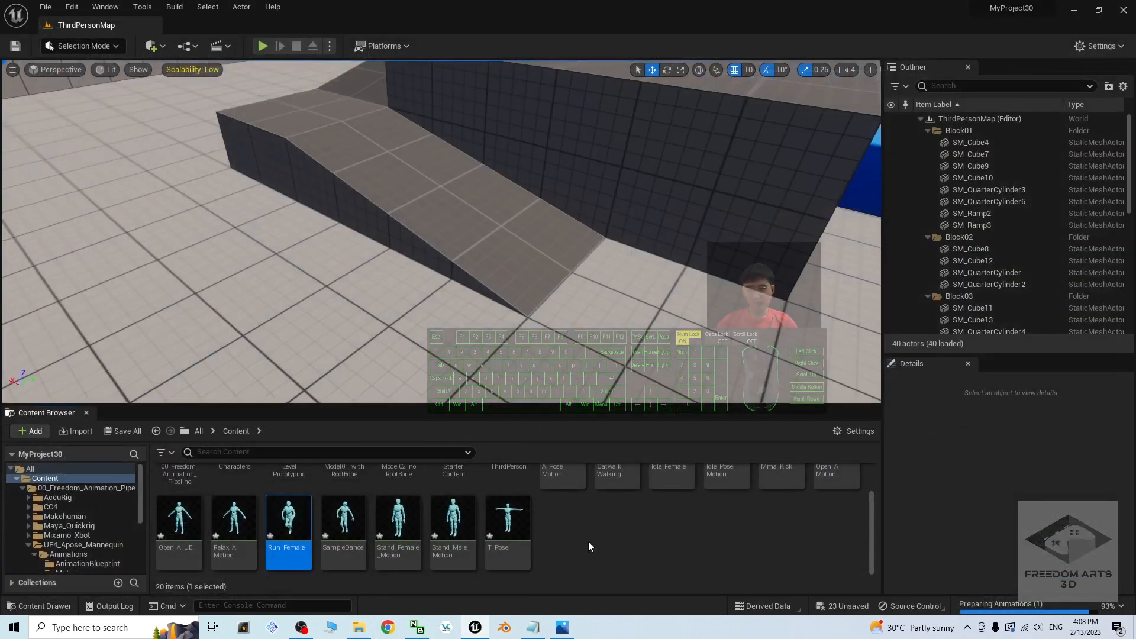
scroll(588, 541, "up", 1)
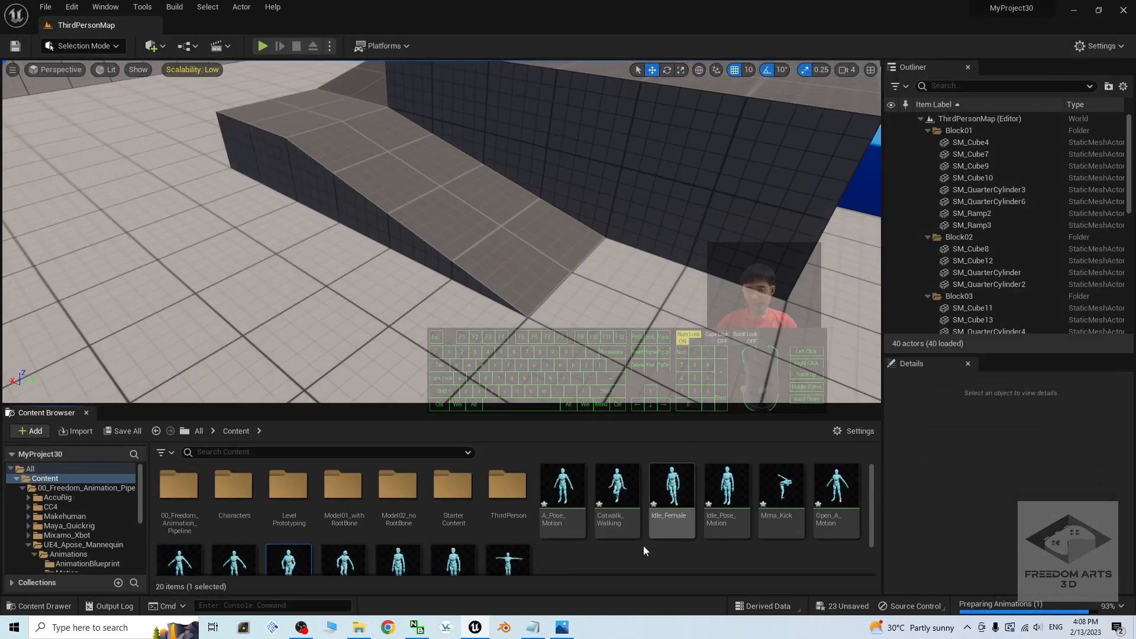
Step: Start Duplicate and Retarget Animation Blueprint for ThirdPerson_AnimBP in the UE4_Apose_Mannequin animation blueprint folder
double_click(173, 494)
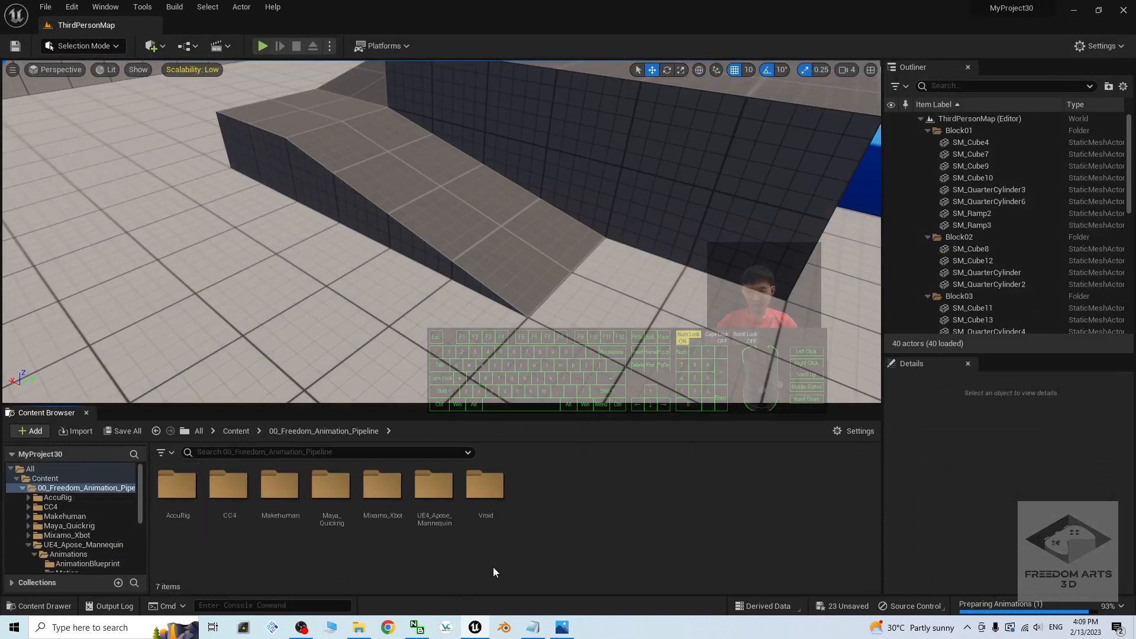
double_click(432, 485)
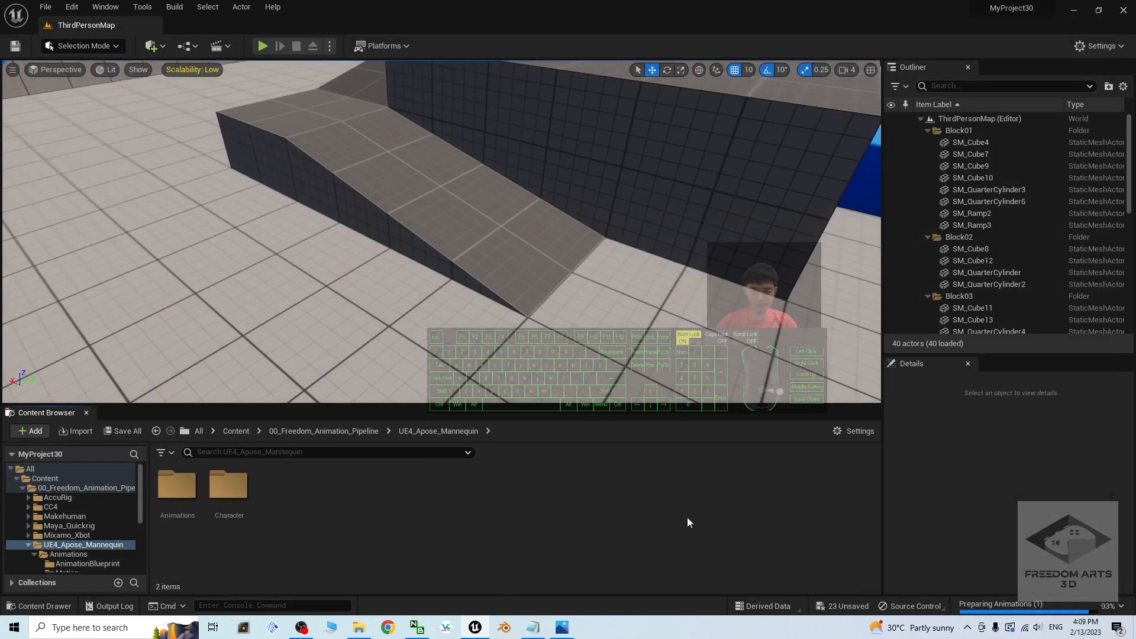
double_click(180, 494)
double_click(181, 503)
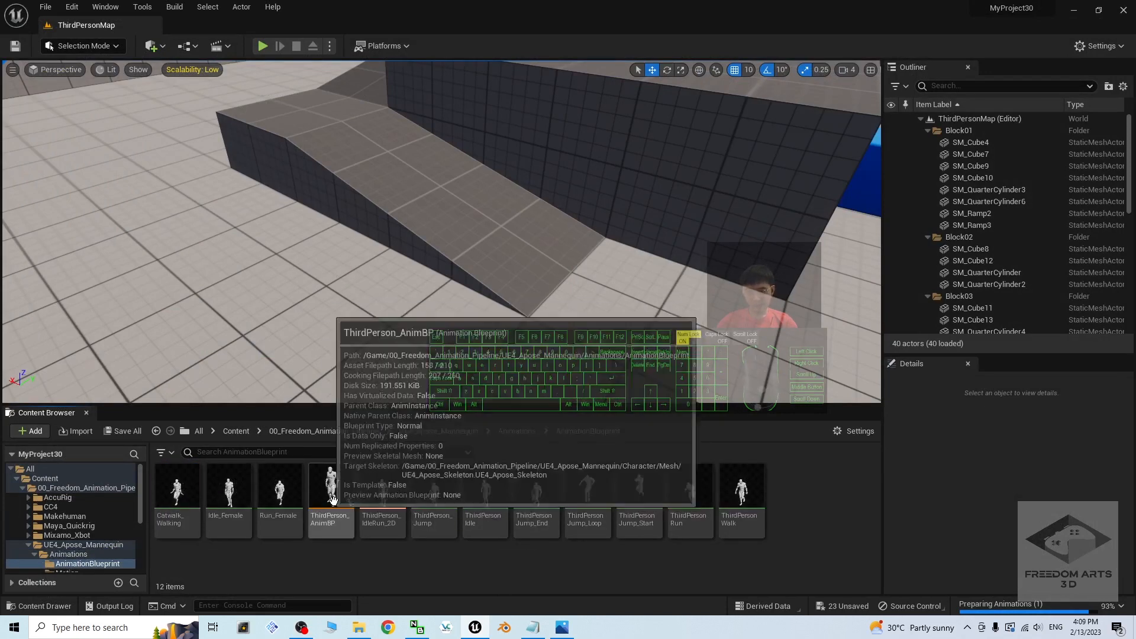
right_click(333, 495)
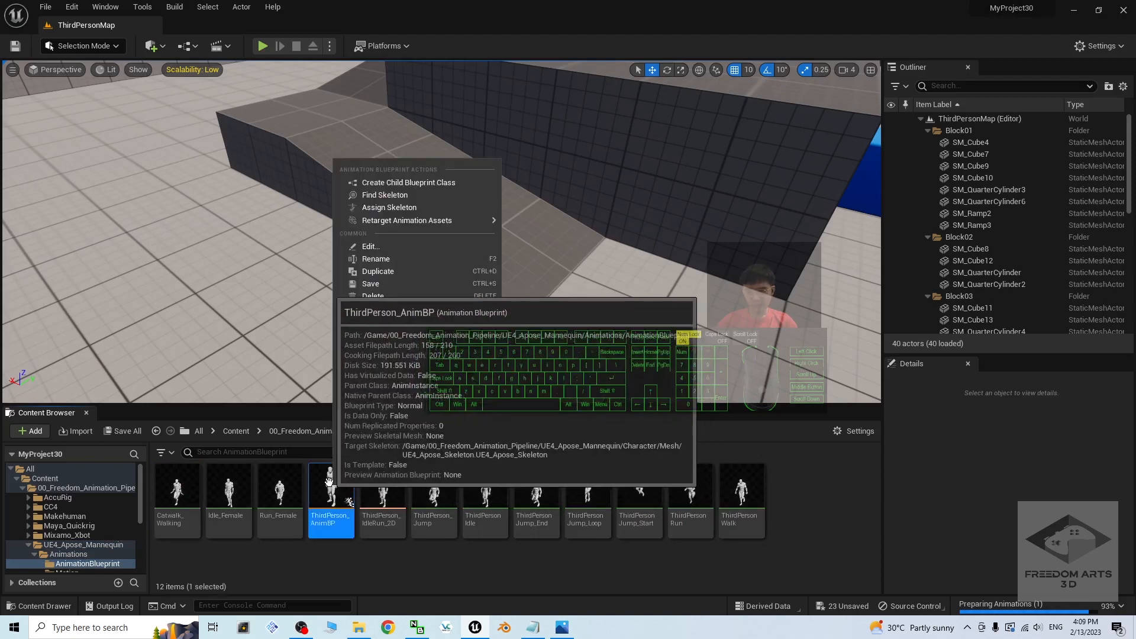
mouse_move(410, 222)
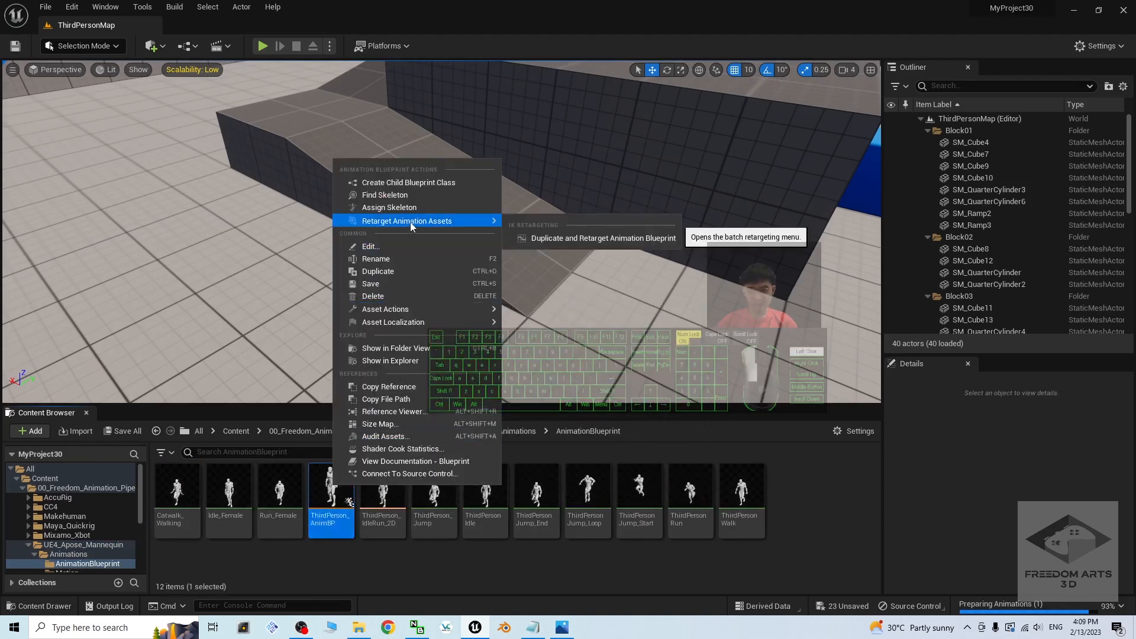
left_click(599, 237)
Step: Choose UE4Apose_to_Model02_IKRetargeter and retarget the animation blueprint with its referenced assets
left_click(794, 229)
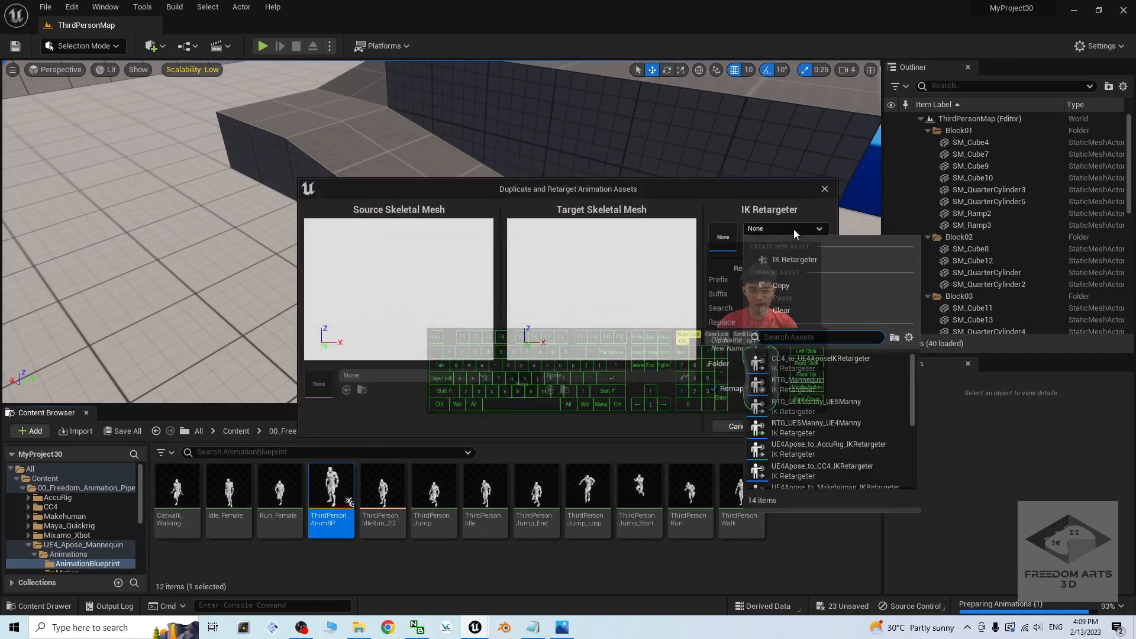
left_click(793, 229)
left_click(793, 229)
left_click_drag(911, 370, 913, 407)
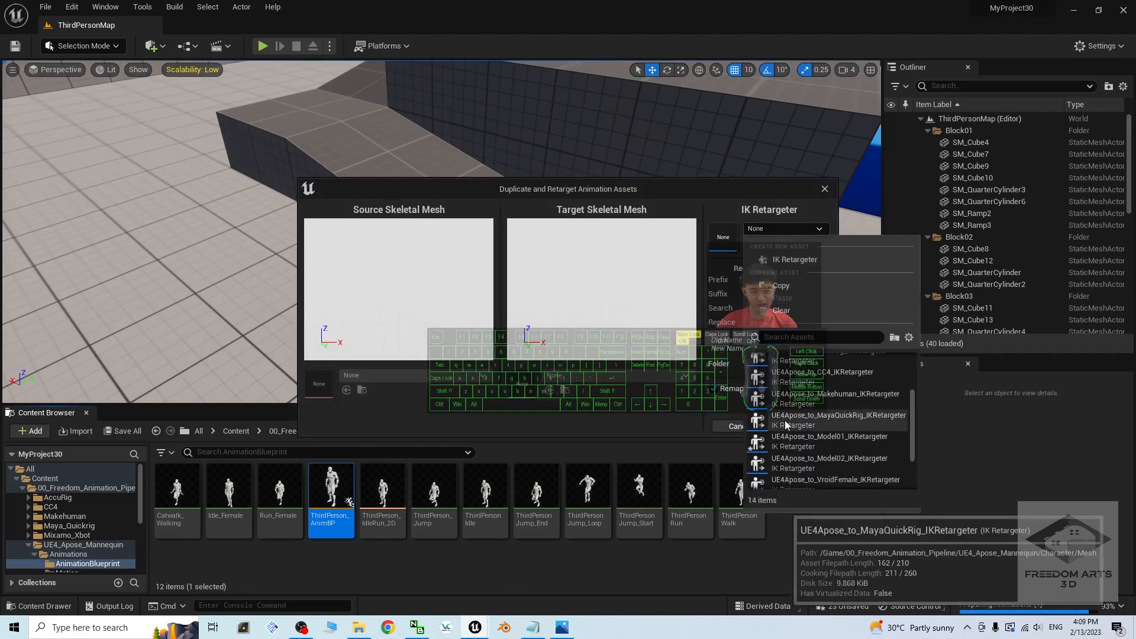
left_click(829, 460)
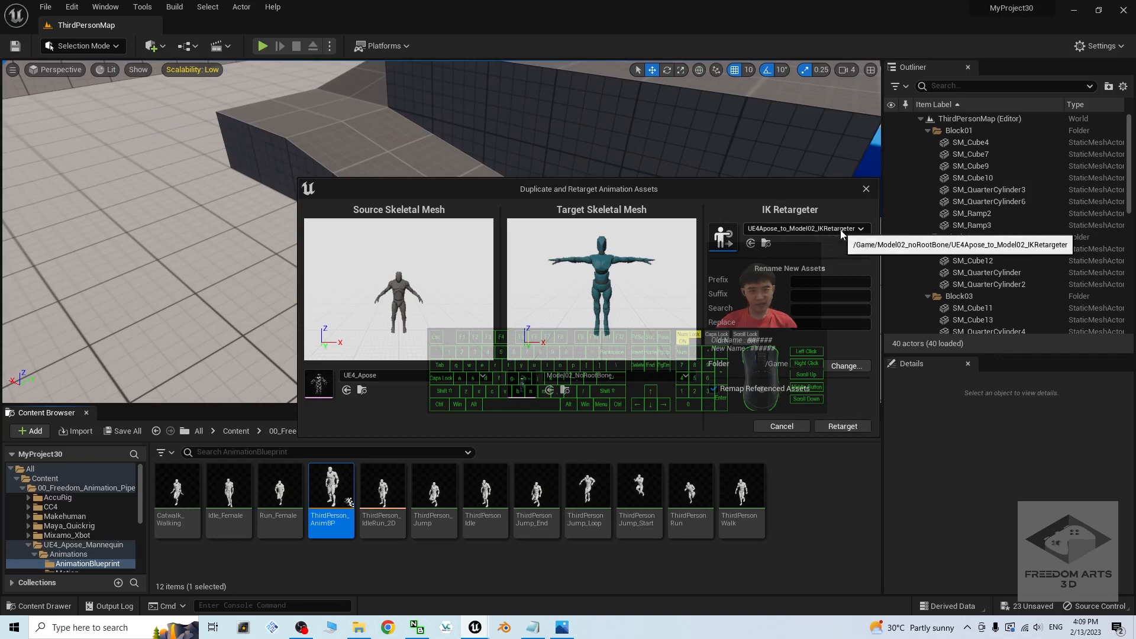
left_click(851, 430)
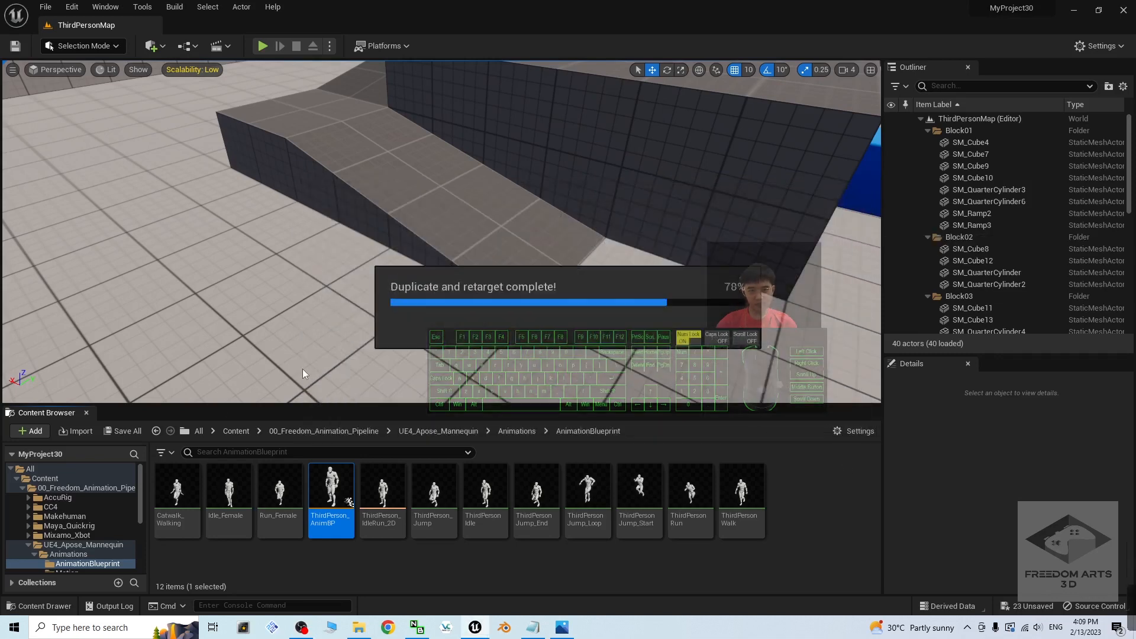
Step: Rename the retargeted animation blueprint in the Content folder to ThirdPerson_AnimBP_Model02
scroll(642, 507, "down", 2)
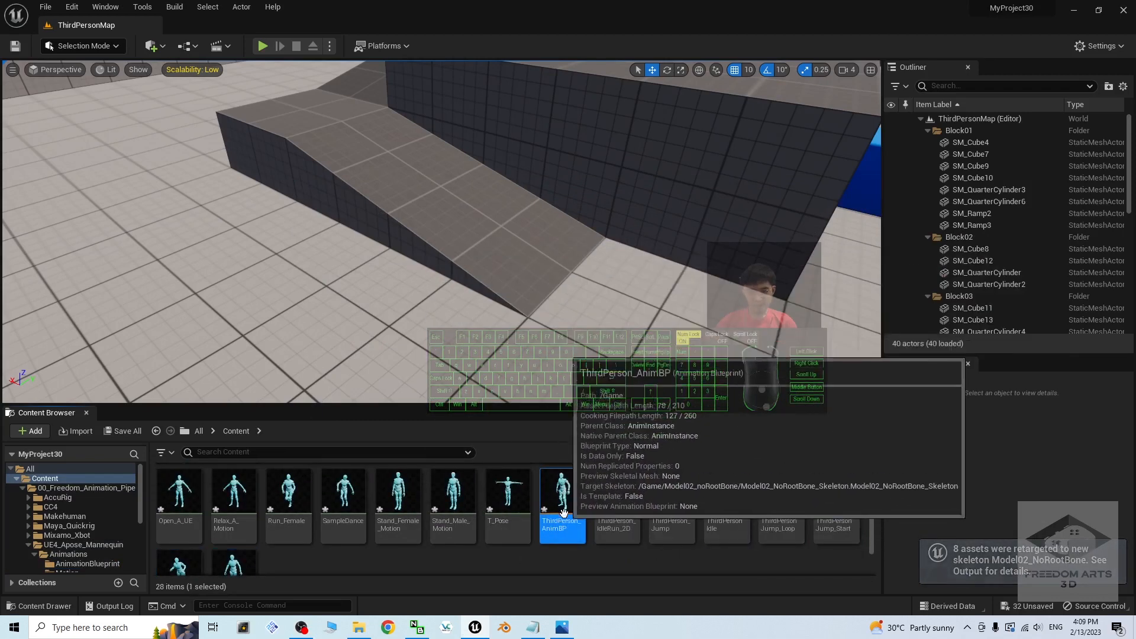
left_click(550, 528)
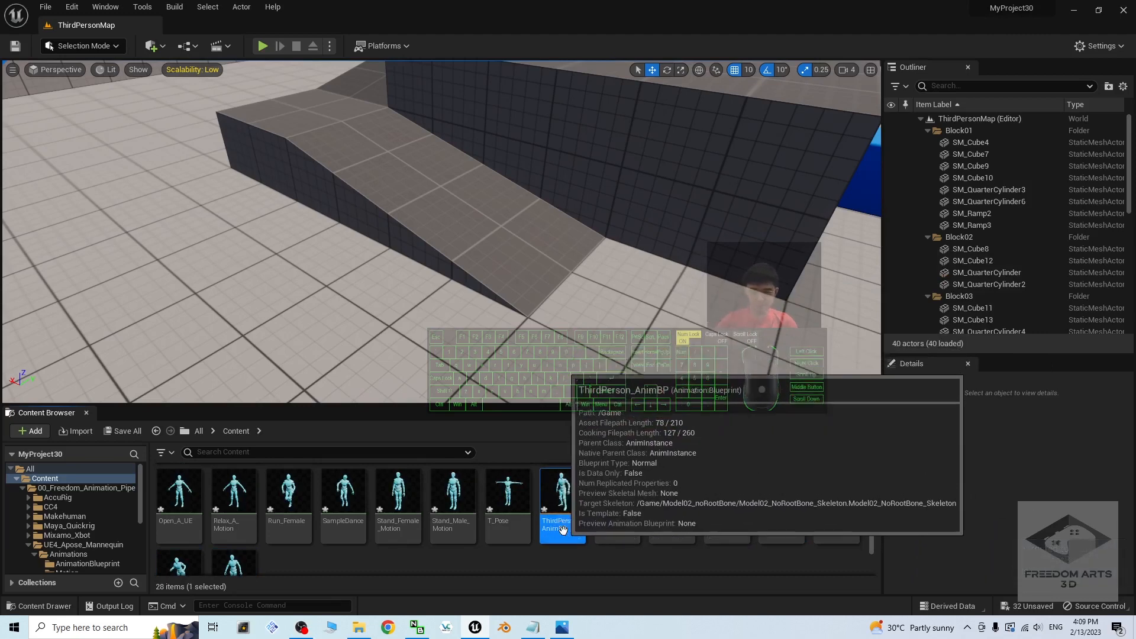
key("F2")
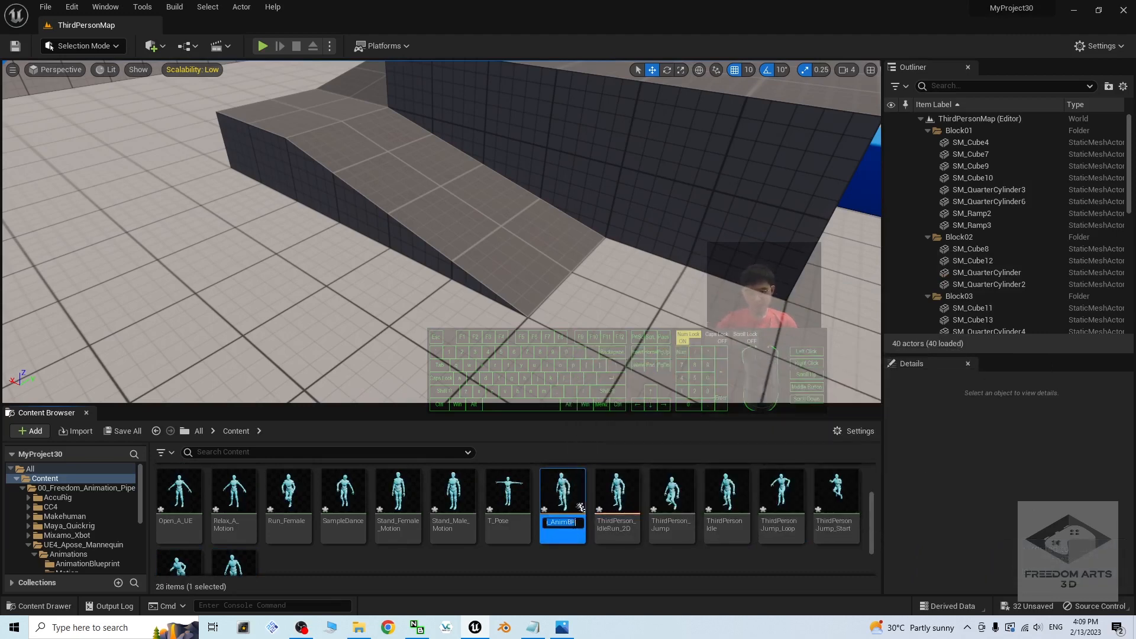
left_click(577, 522)
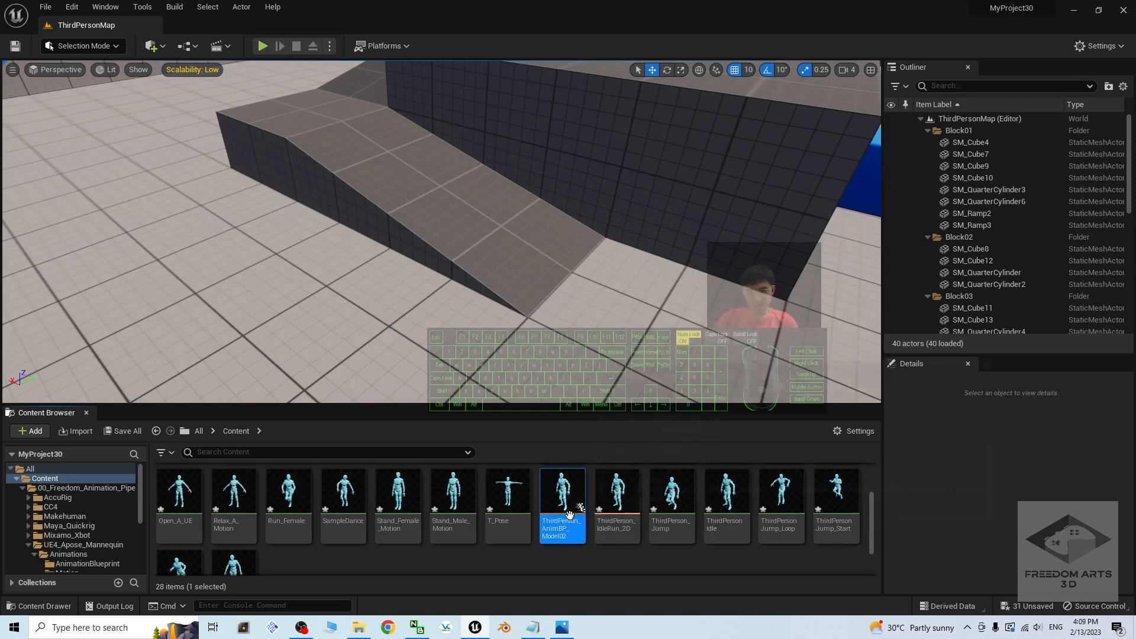
Step: Create a folder named Animation inside Model02_noRootBone and open it
scroll(567, 499, "up", 2)
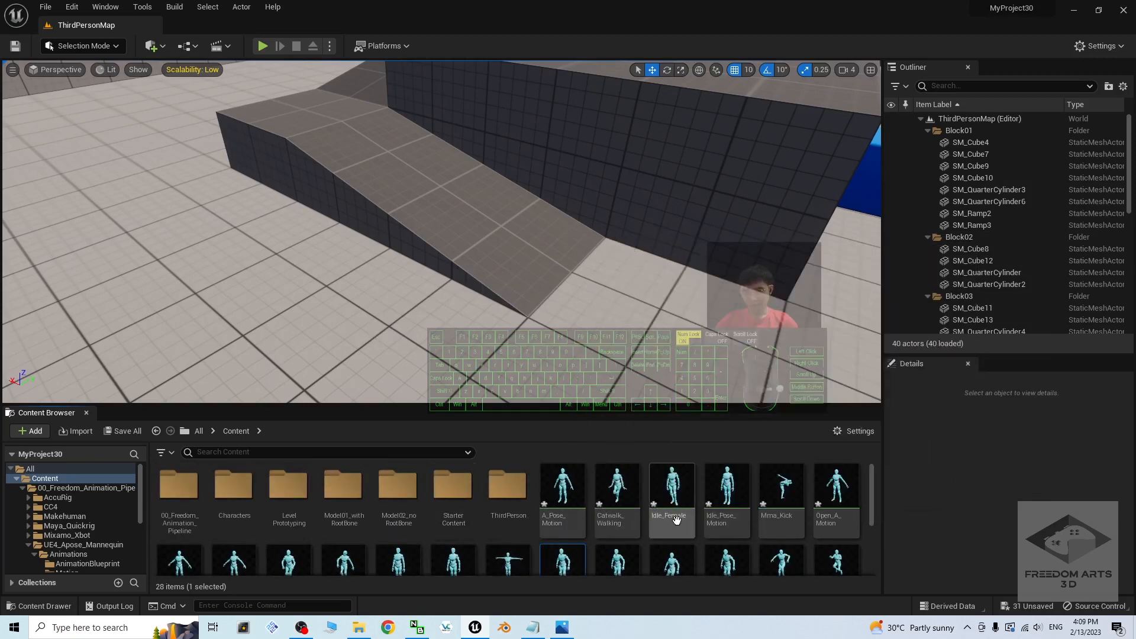
scroll(571, 520, "down", 3)
scroll(609, 536, "up", 3)
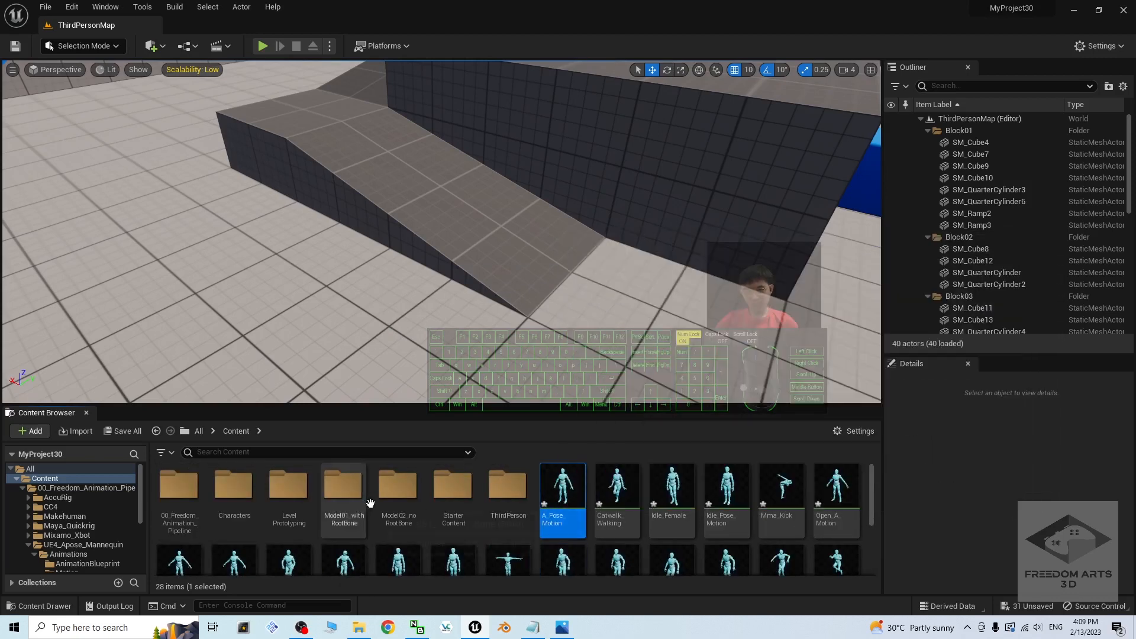
double_click(398, 486)
right_click(577, 538)
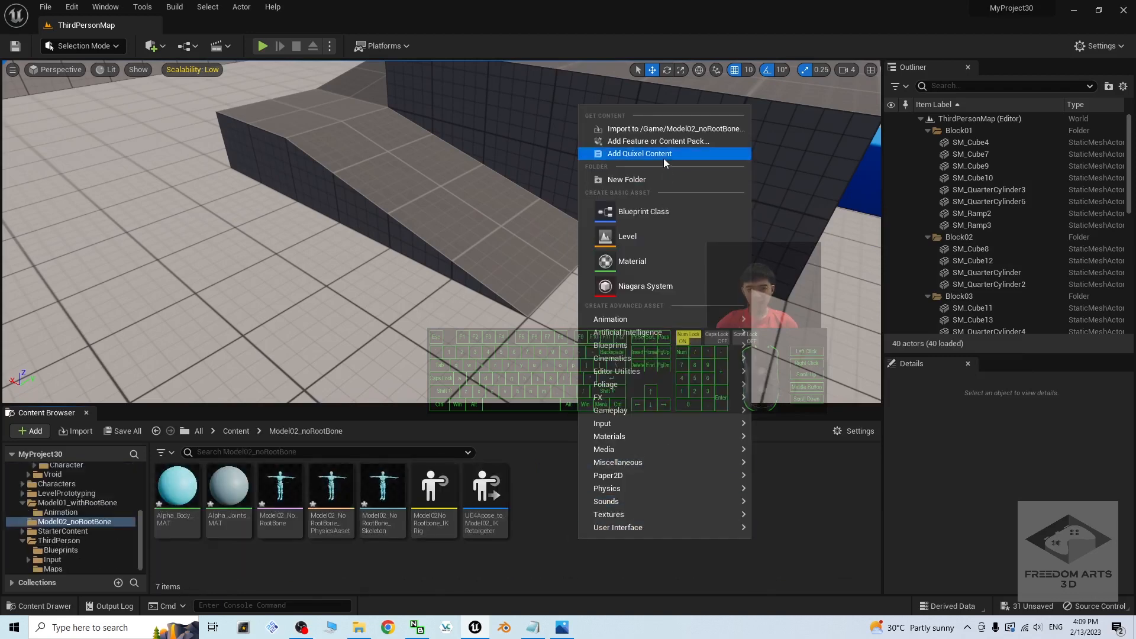
left_click(626, 179)
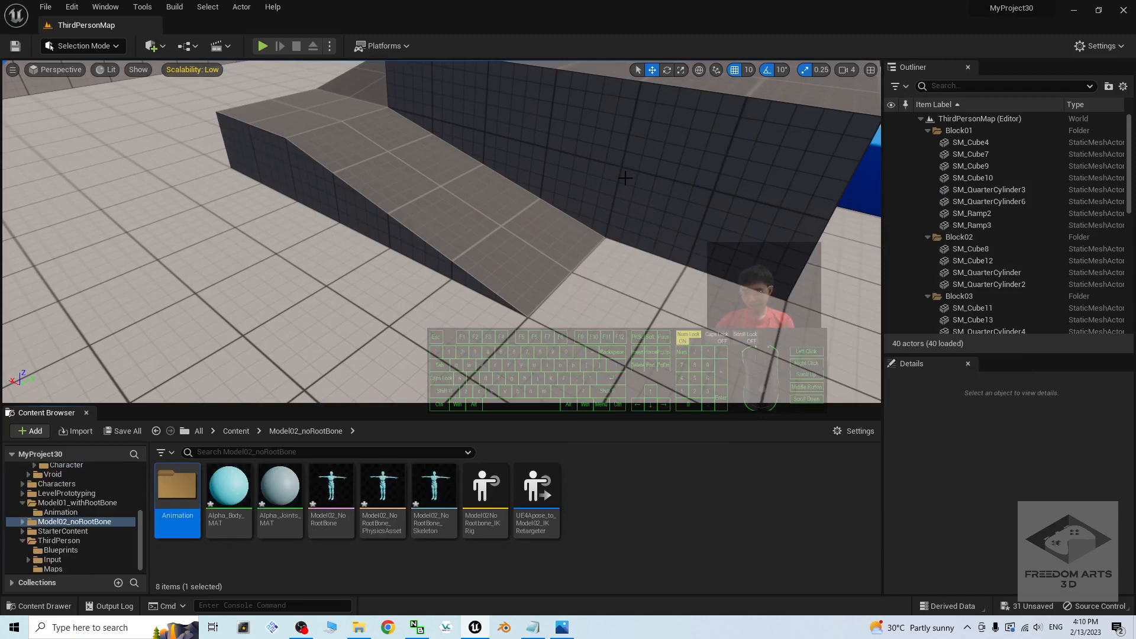
left_click(236, 431)
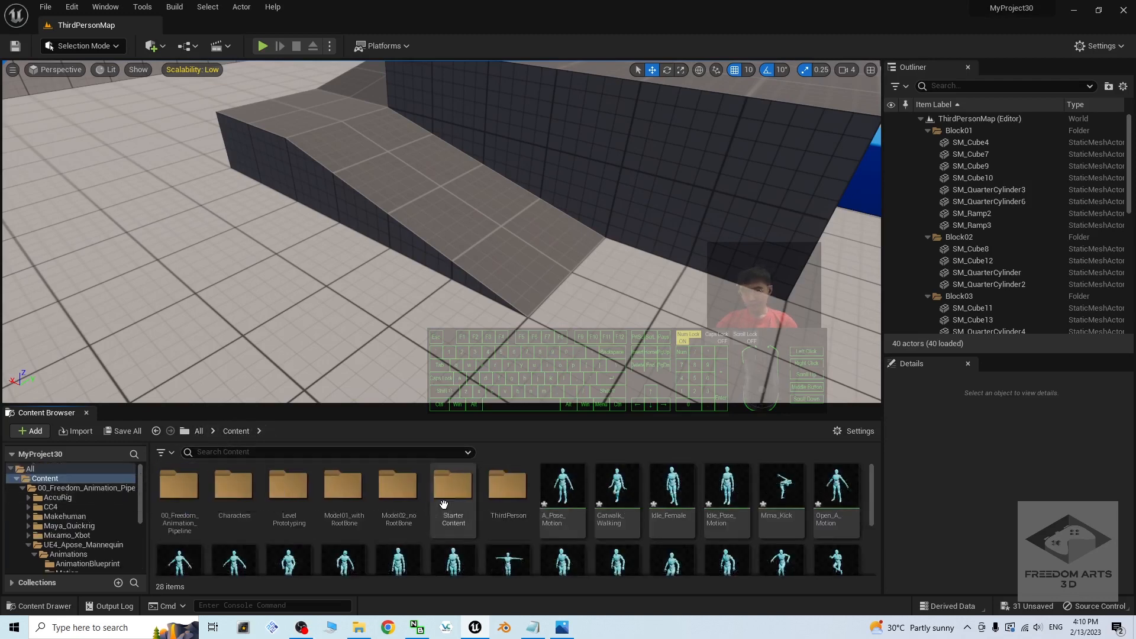
double_click(395, 487)
double_click(171, 488)
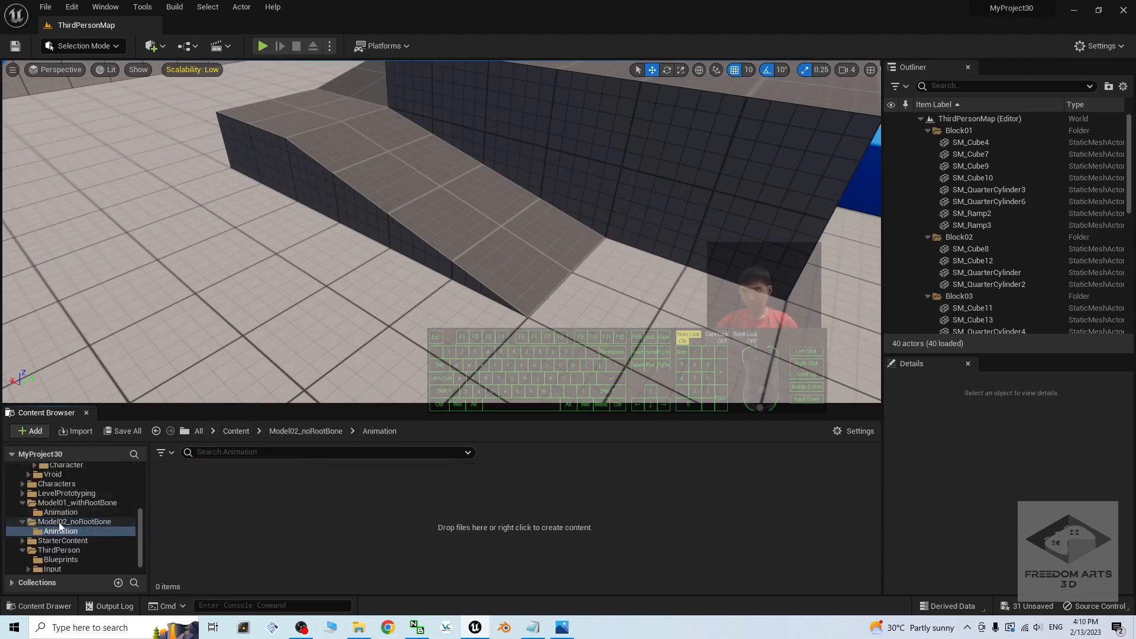
Step: Move all retargeted assets from A_Pose_Motion through ThirdPersonWalk out of the Content folder into Model02_noRootBone/Animation
left_click(234, 433)
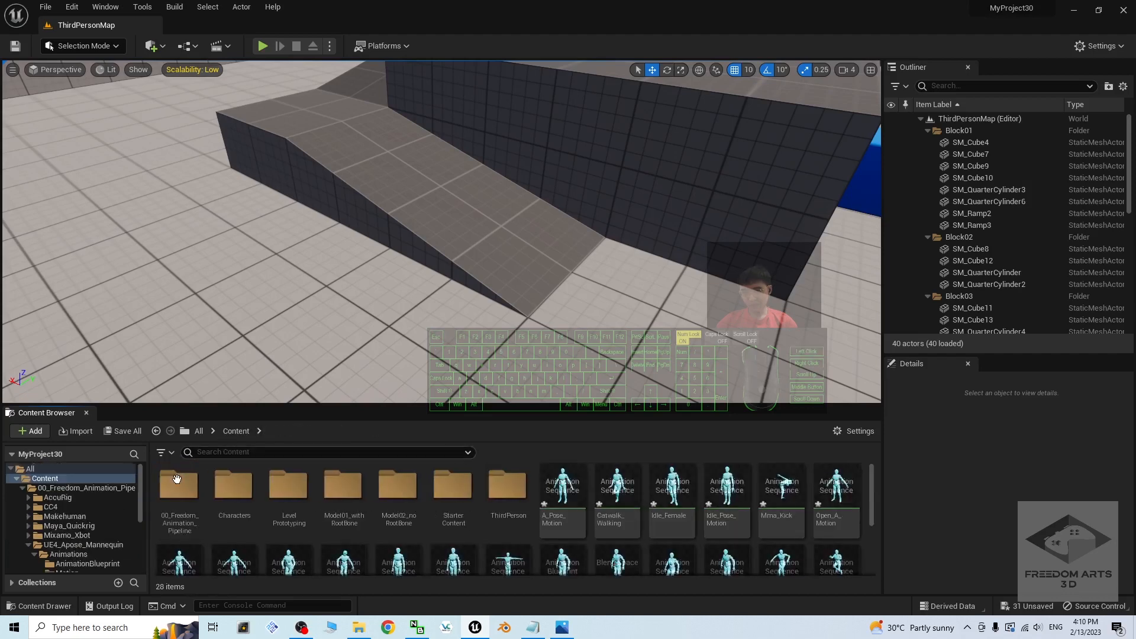
left_click_drag(141, 492, 141, 544)
scroll(583, 488, "down", 3)
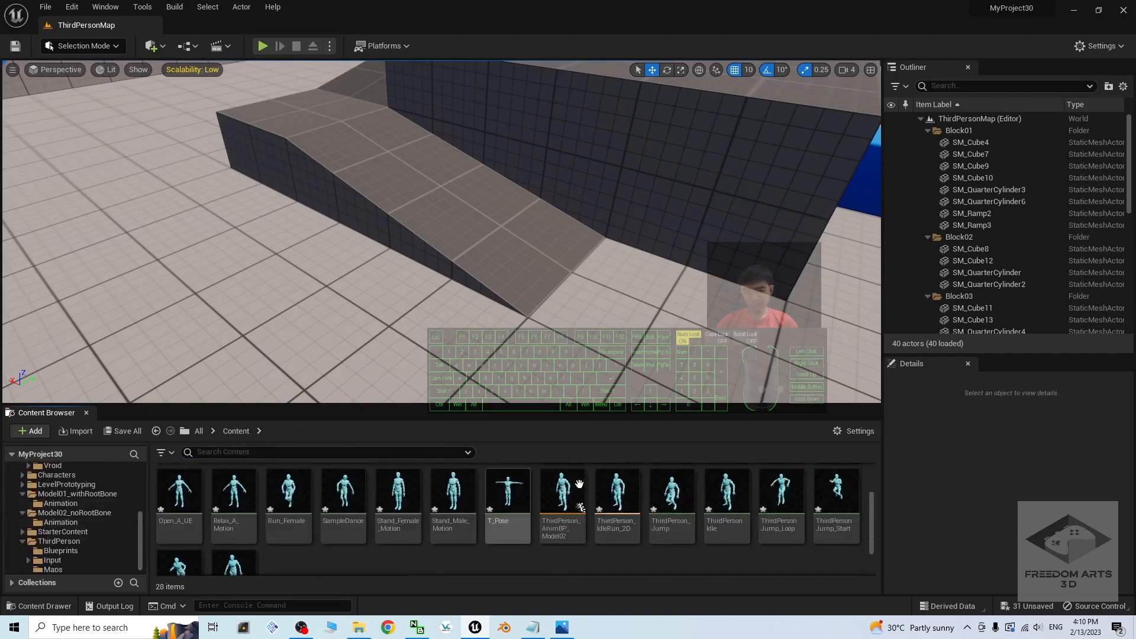
scroll(548, 501, "up", 3)
left_click(581, 490)
scroll(586, 490, "down", 3)
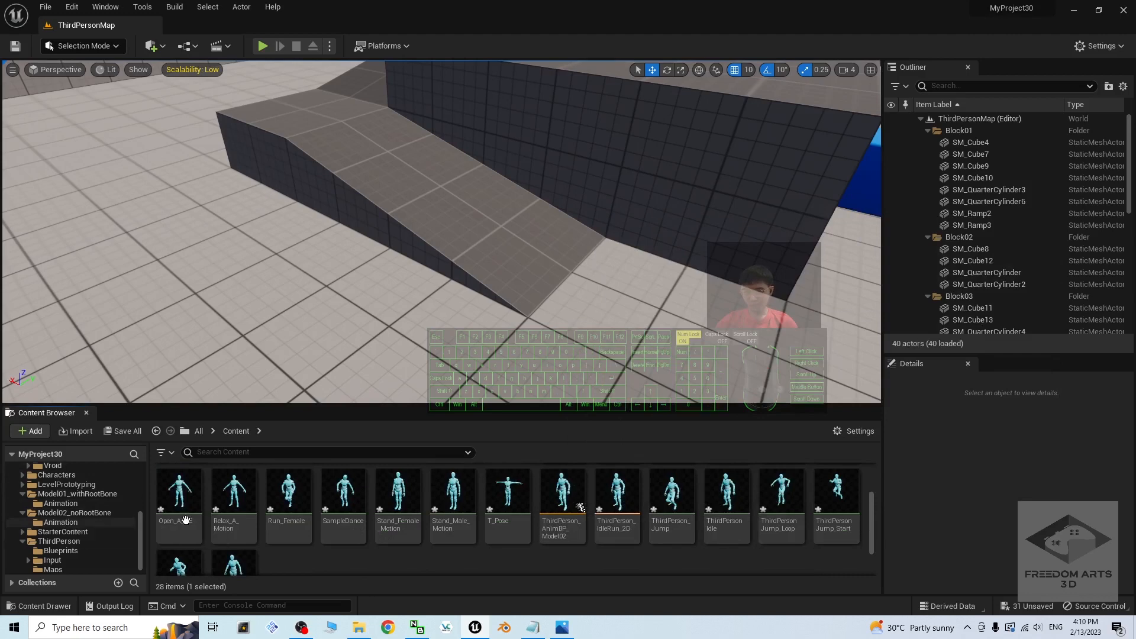
scroll(562, 521, "up", 3)
scroll(523, 550, "down", 5)
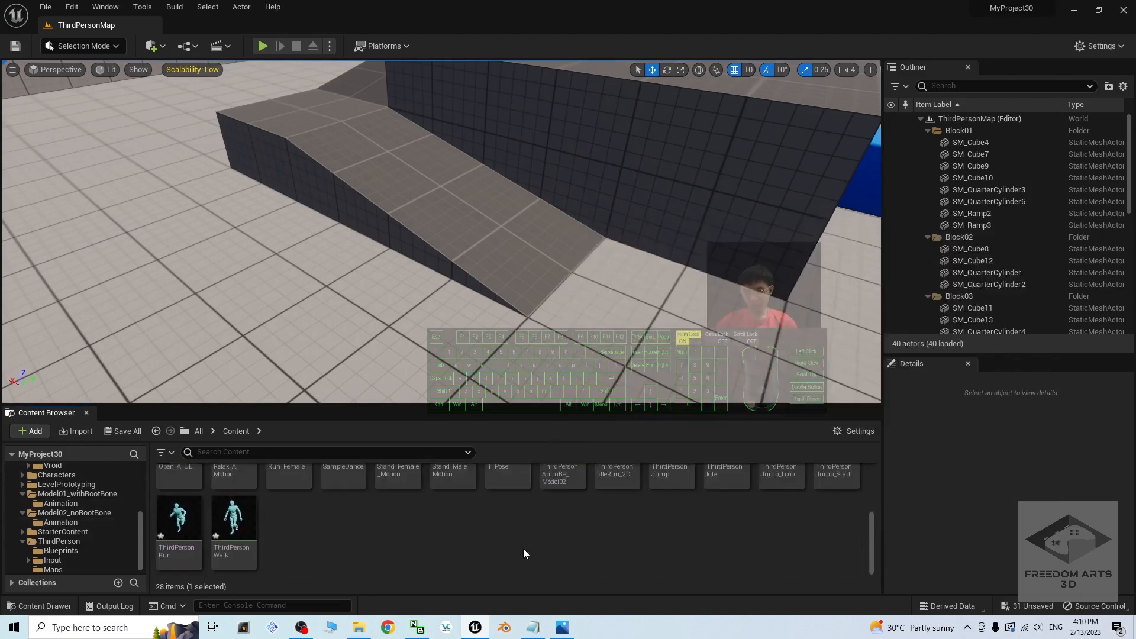
left_click(248, 544, "shift")
left_click_drag(247, 544, 65, 526)
left_click(91, 549)
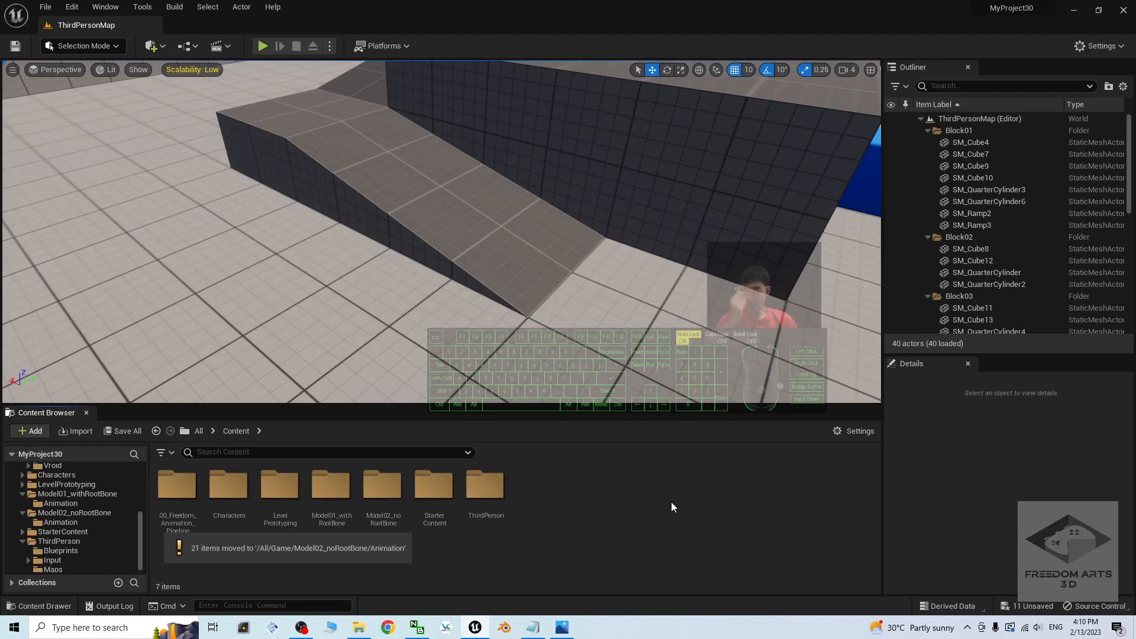
Step: Duplicate BP_ThirdPersonCharacter in the ThirdPerson/Blueprints folder and name the copy BP_ThirdPersonCharacter_Model02
double_click(483, 485)
double_click(172, 491)
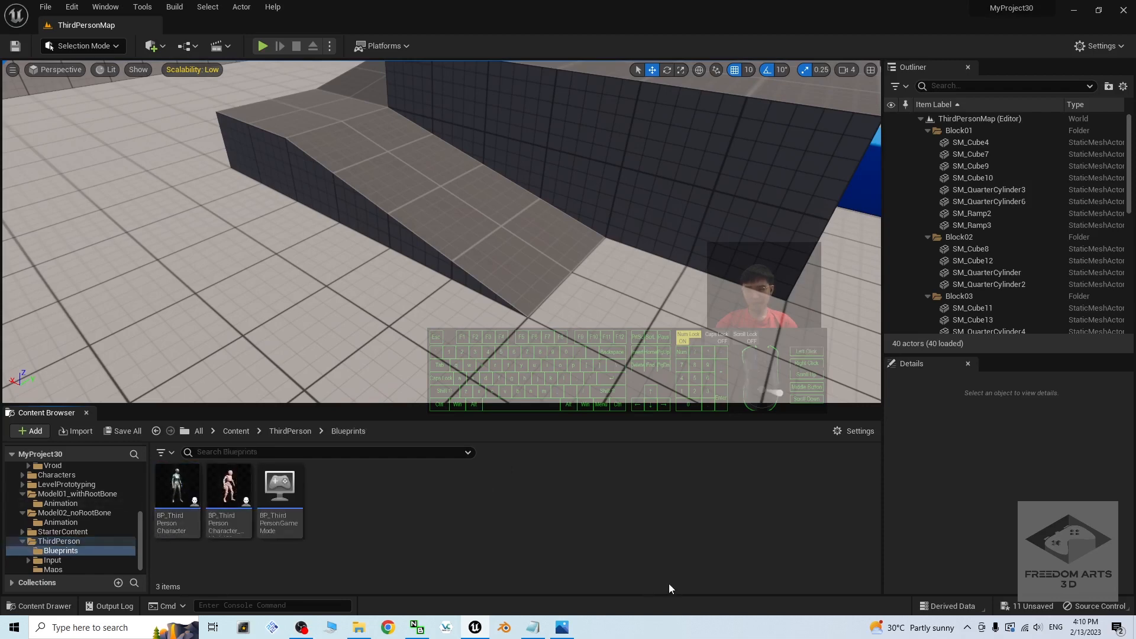
right_click(182, 499)
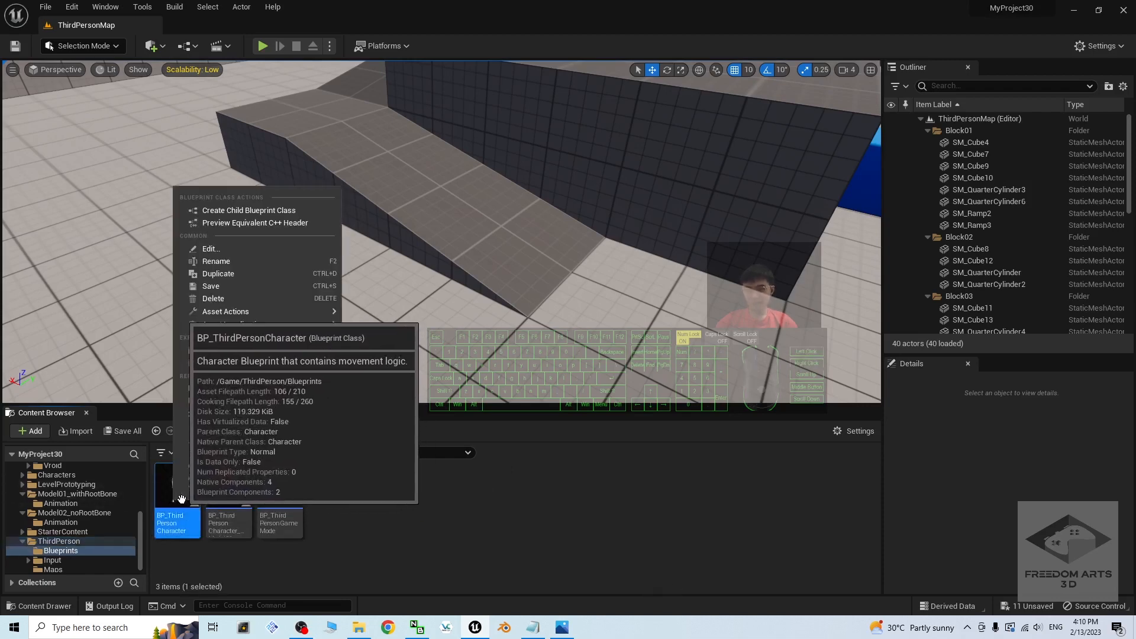
left_click(233, 274)
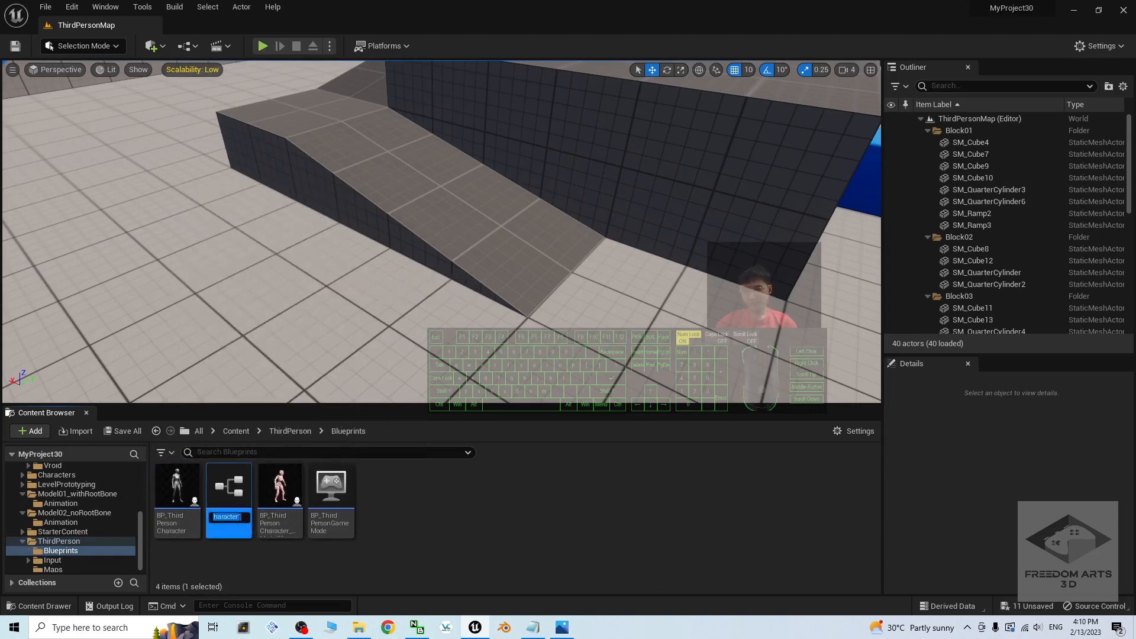
left_click_drag(238, 517, 259, 512)
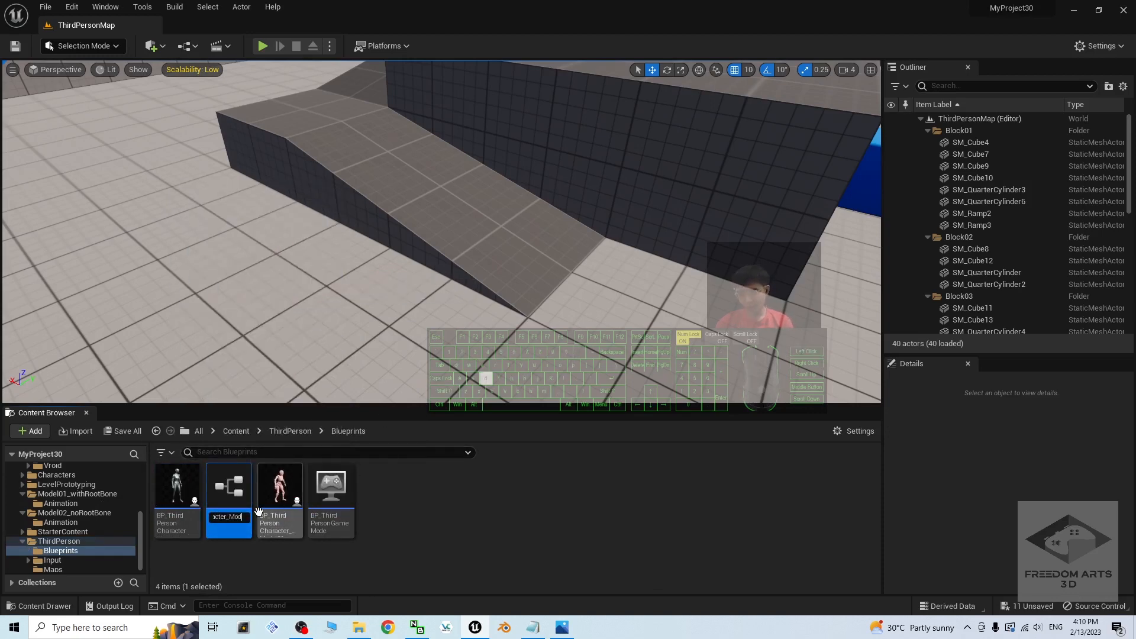
key("Return")
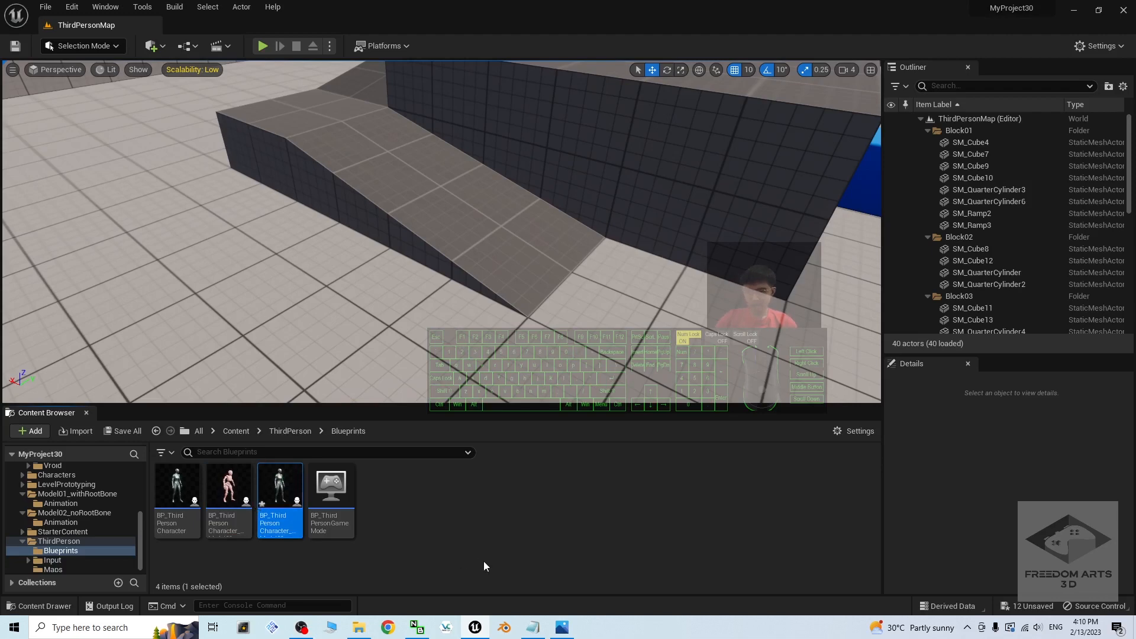
Step: Open BP_ThirdPersonCharacter_Model02 and set its Mesh component's skeletal mesh asset to Model02_NoRootBone
double_click(281, 488)
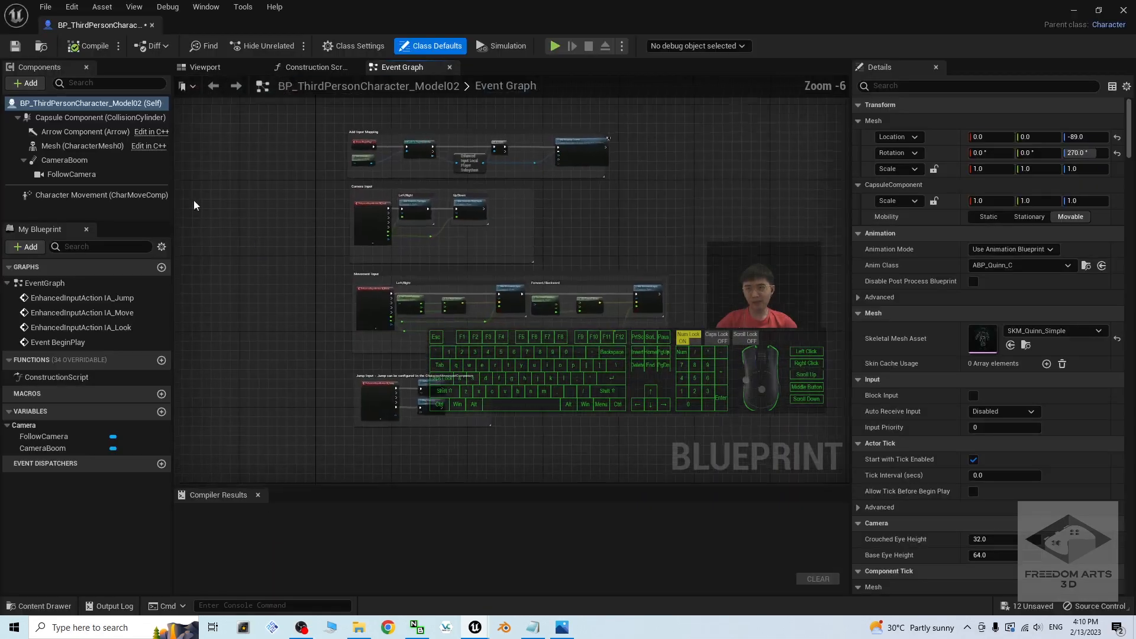
left_click(63, 146)
left_click(211, 66)
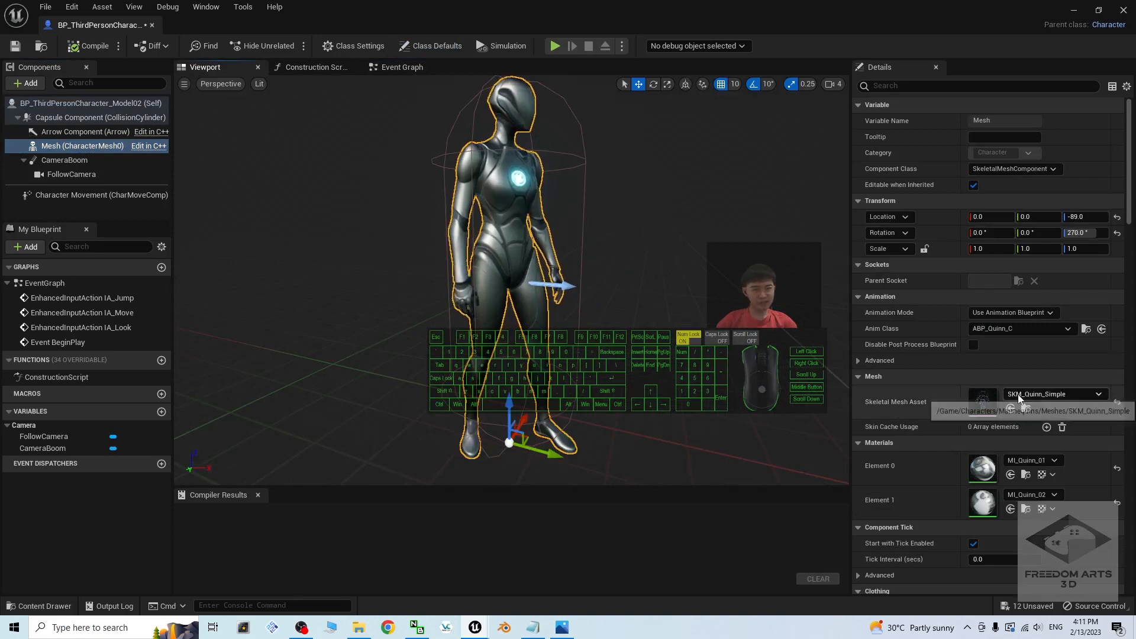
left_click(1052, 393)
scroll(1039, 296, "up", 3)
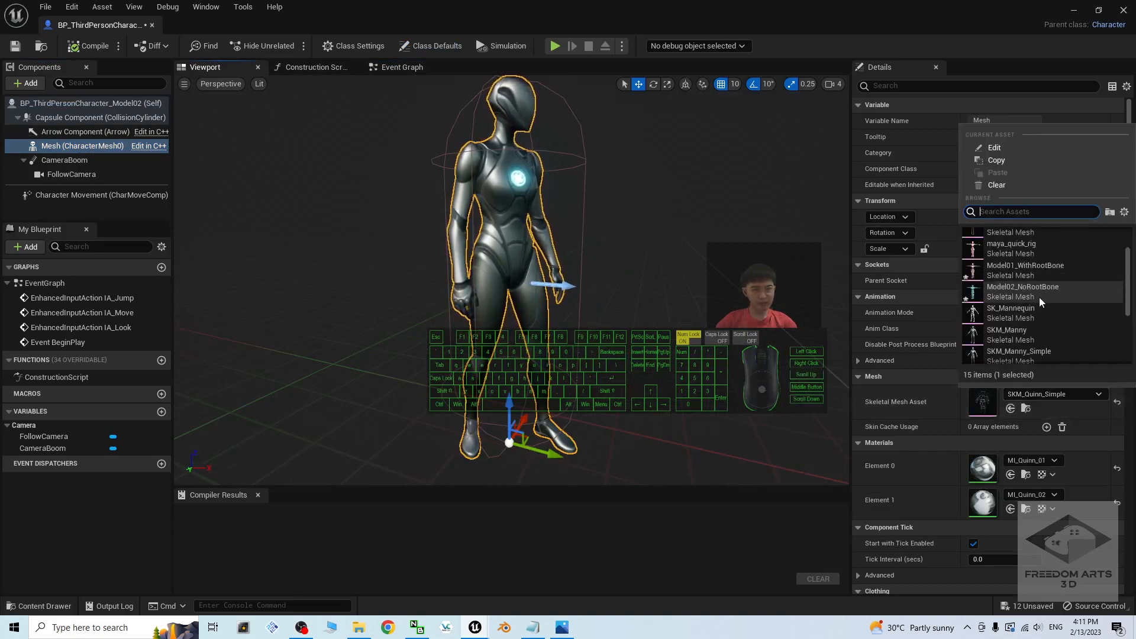
left_click(1016, 286)
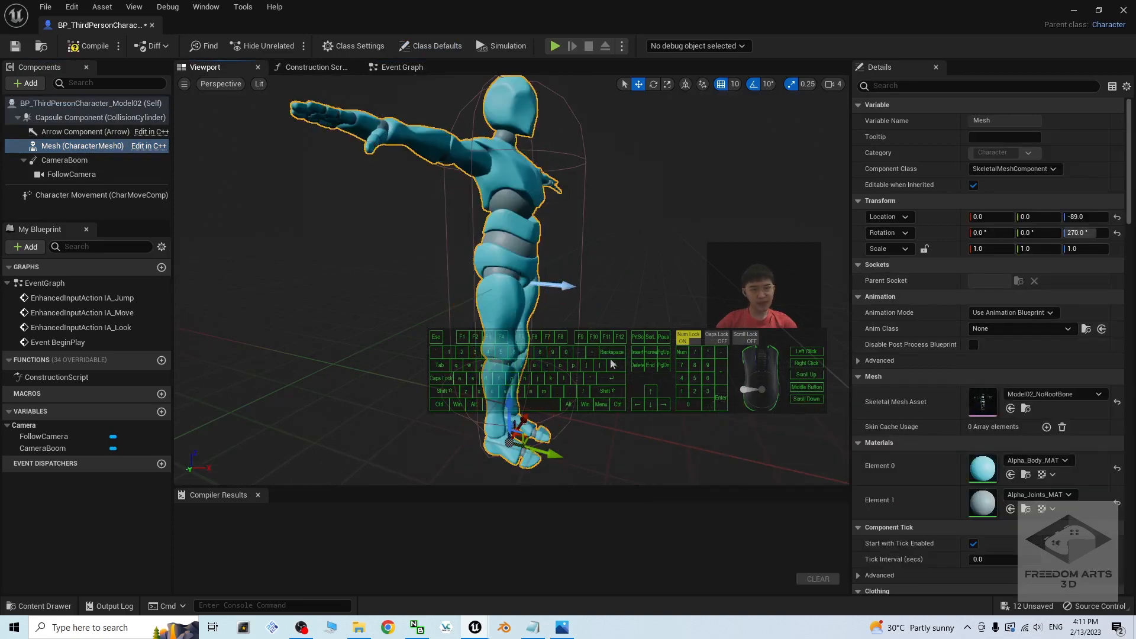
scroll(646, 332, "down", 1)
scroll(647, 332, "up", 1)
left_click_drag(647, 332, 600, 349, "alt")
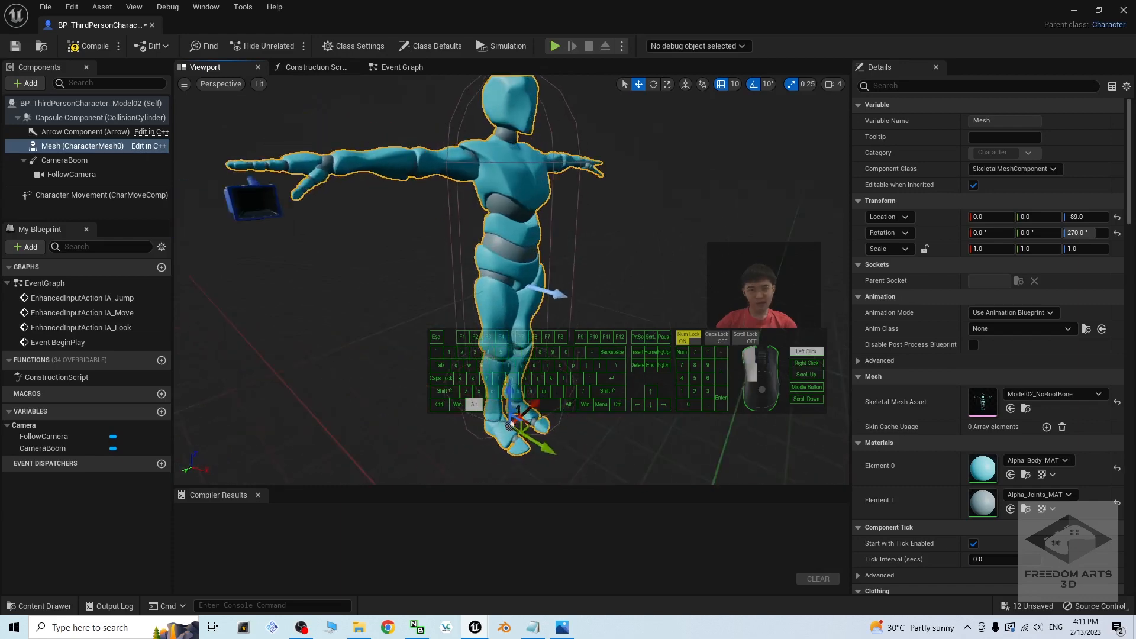
Step: Set the Mesh component's Anim Class to ThirdPerson_AnimBP_Model02, then compile, save and close the character blueprint
left_click(1021, 327)
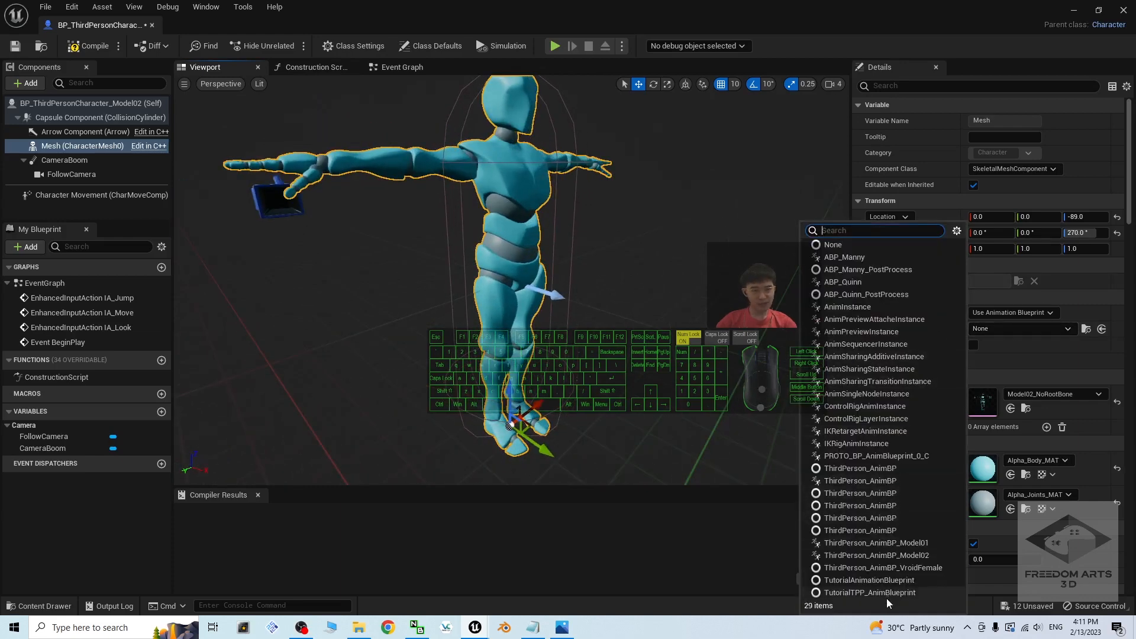
left_click(900, 556)
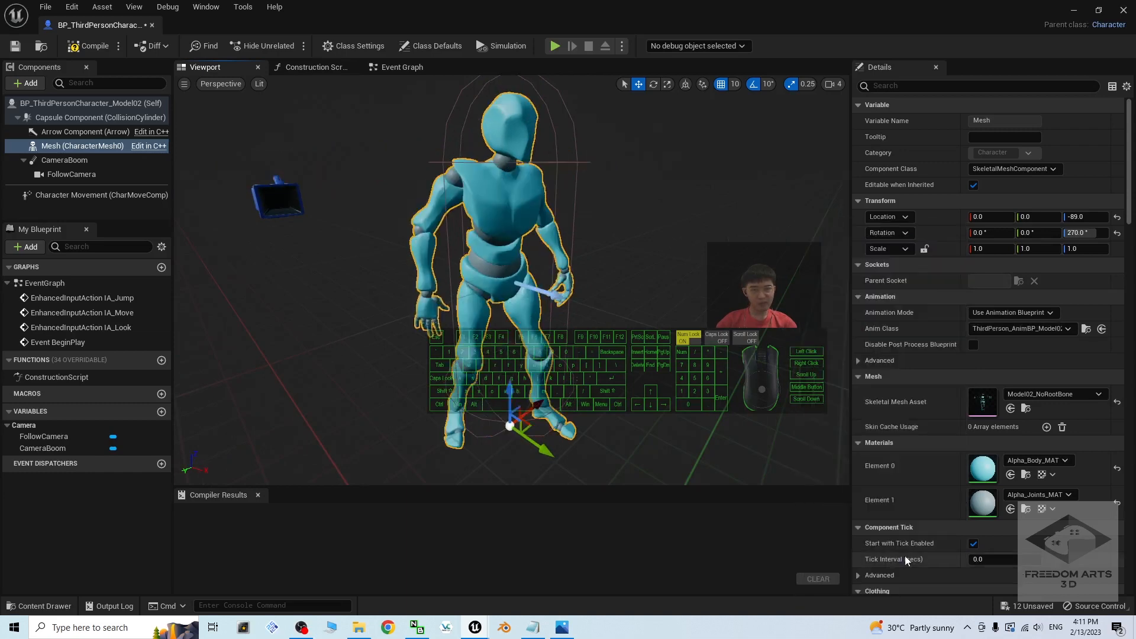
left_click_drag(658, 325, 682, 321, "alt")
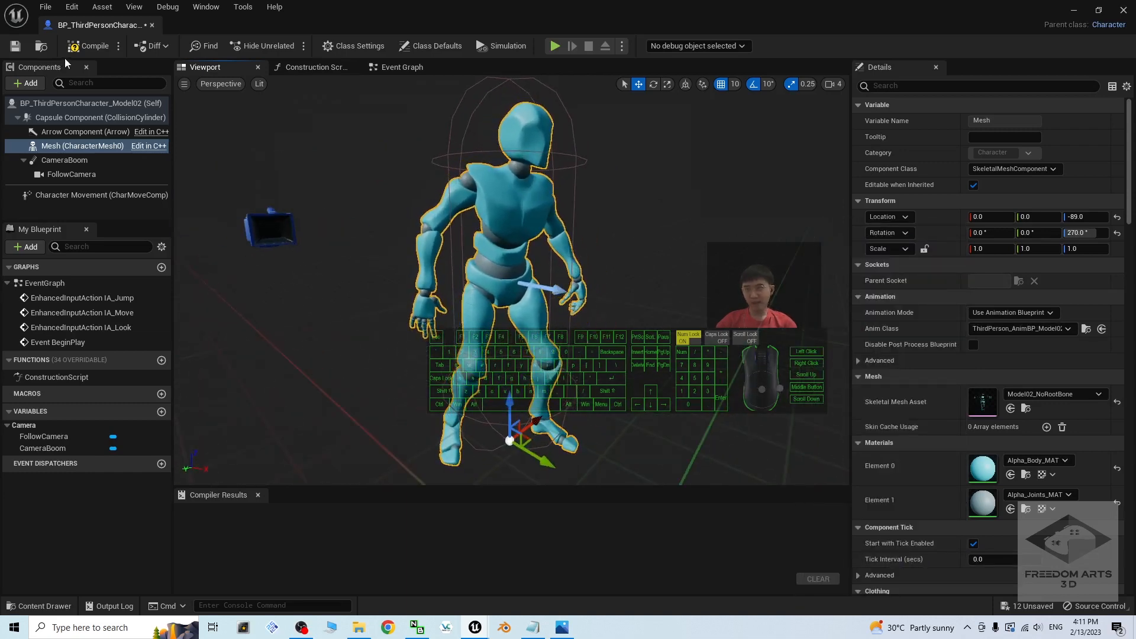
left_click(90, 47)
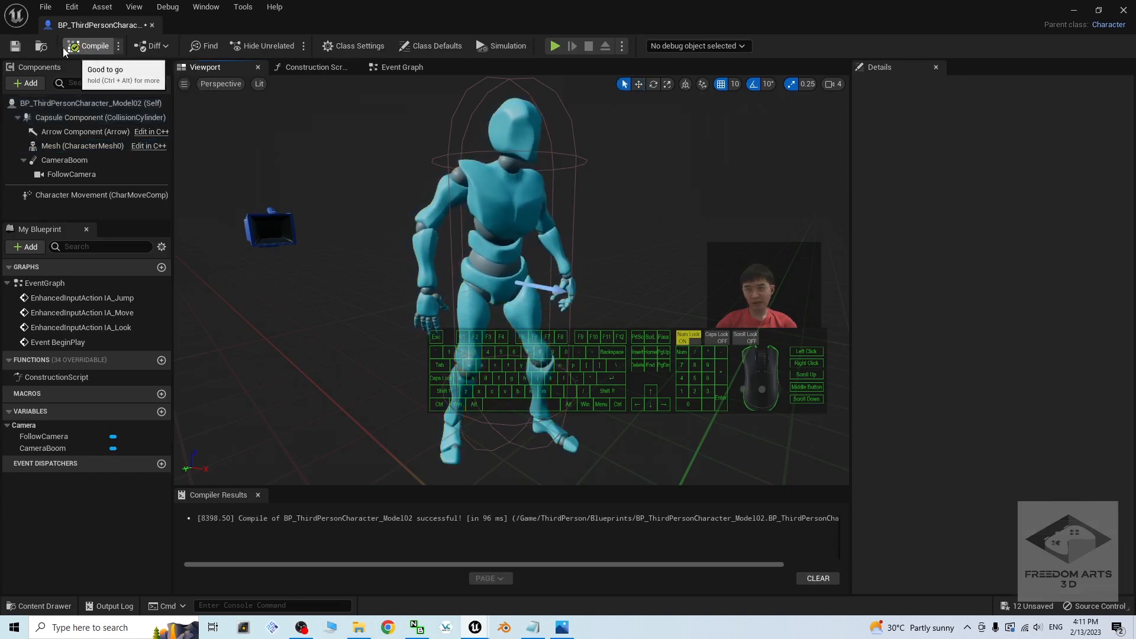
left_click(1127, 9)
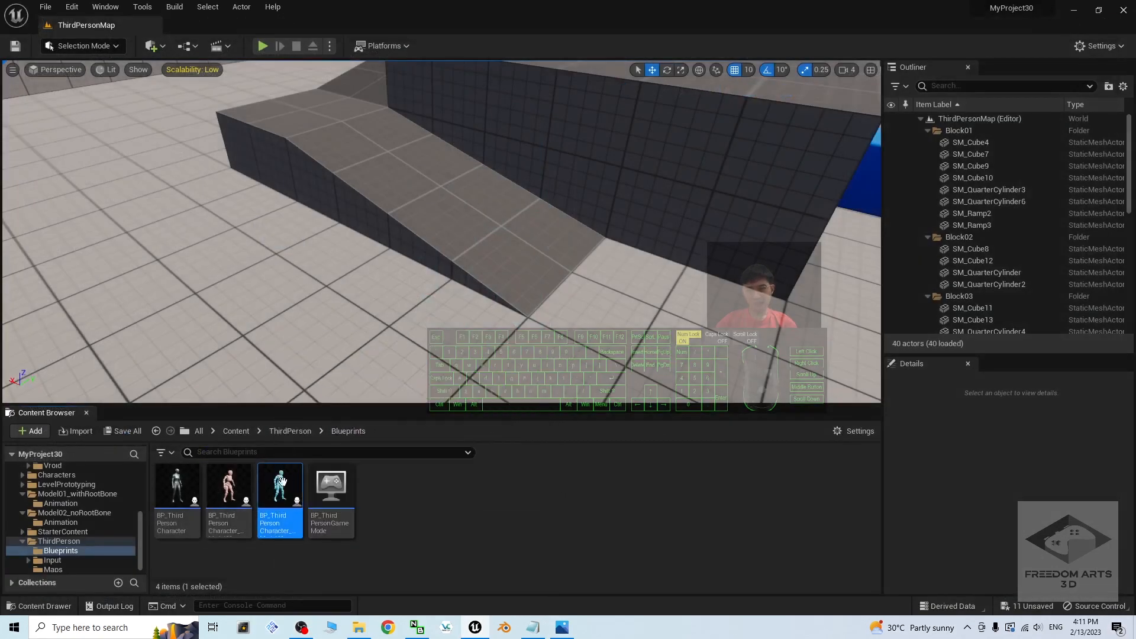
Step: Set the Default Pawn Class in BP_ThirdPersonGameMode to BP_ThirdPersonCharacter_Model02, then save and close the game mode
double_click(336, 491)
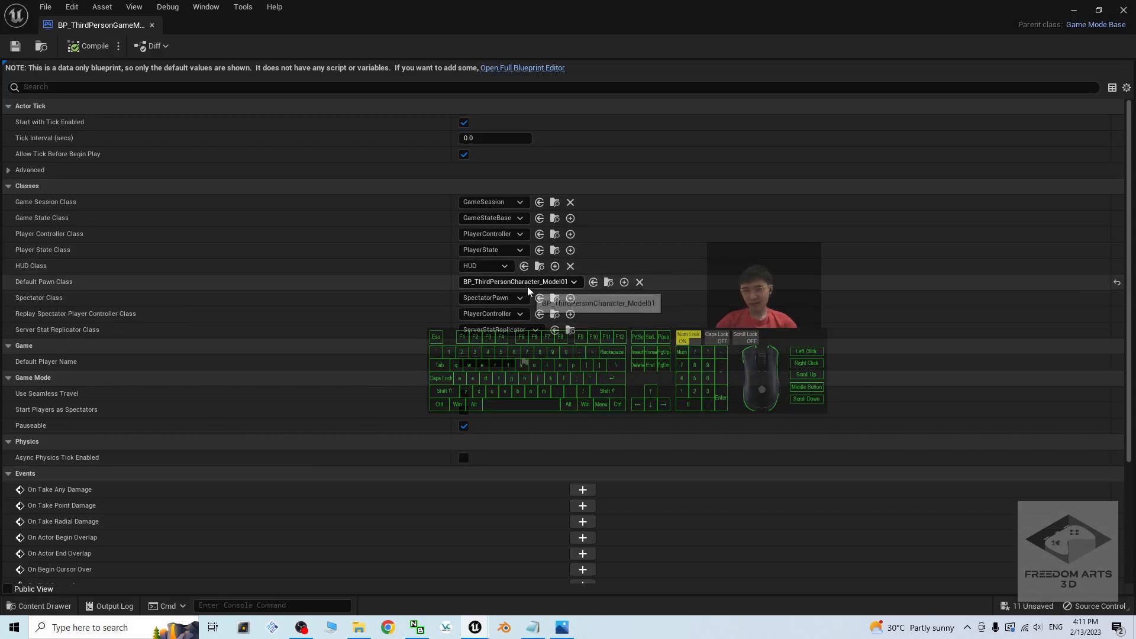
left_click(561, 283)
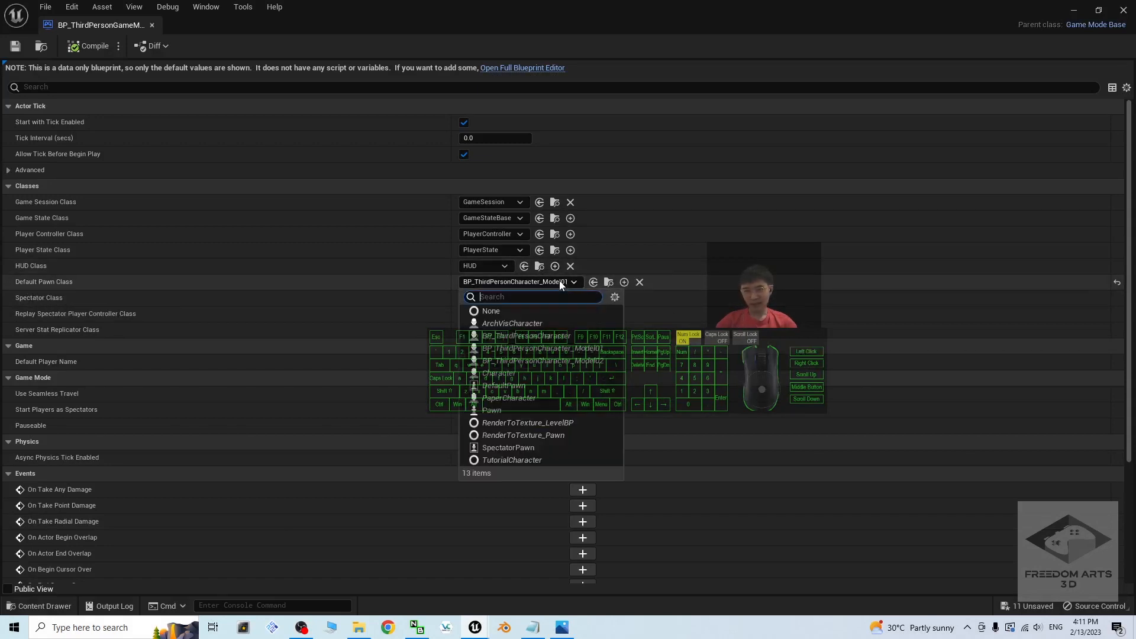
left_click(594, 361)
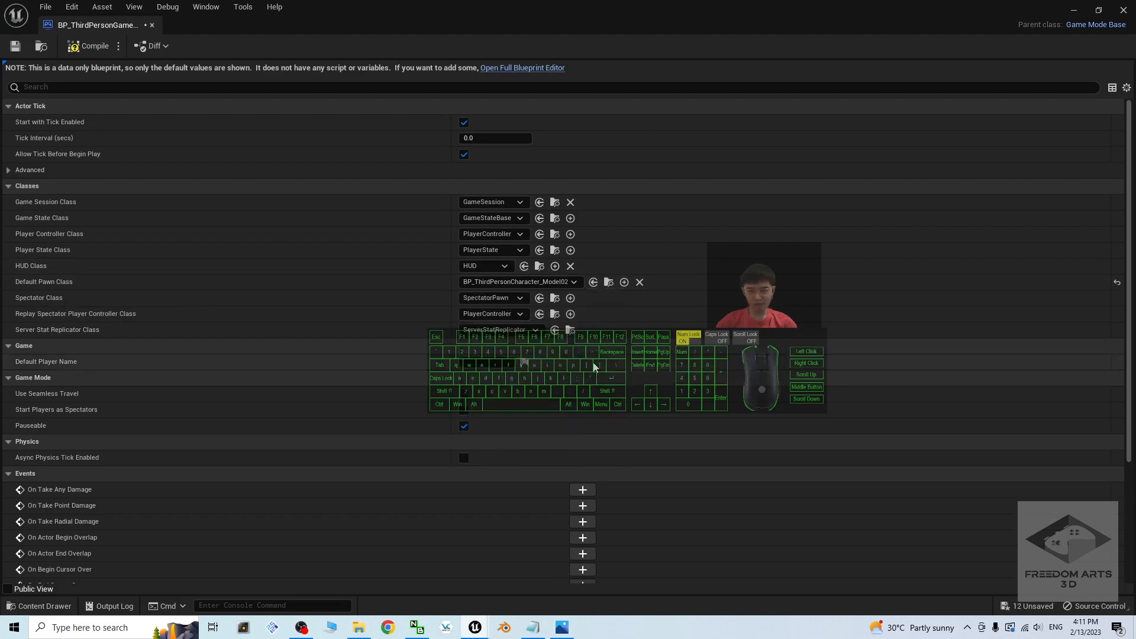
left_click(23, 52)
left_click(1130, 7)
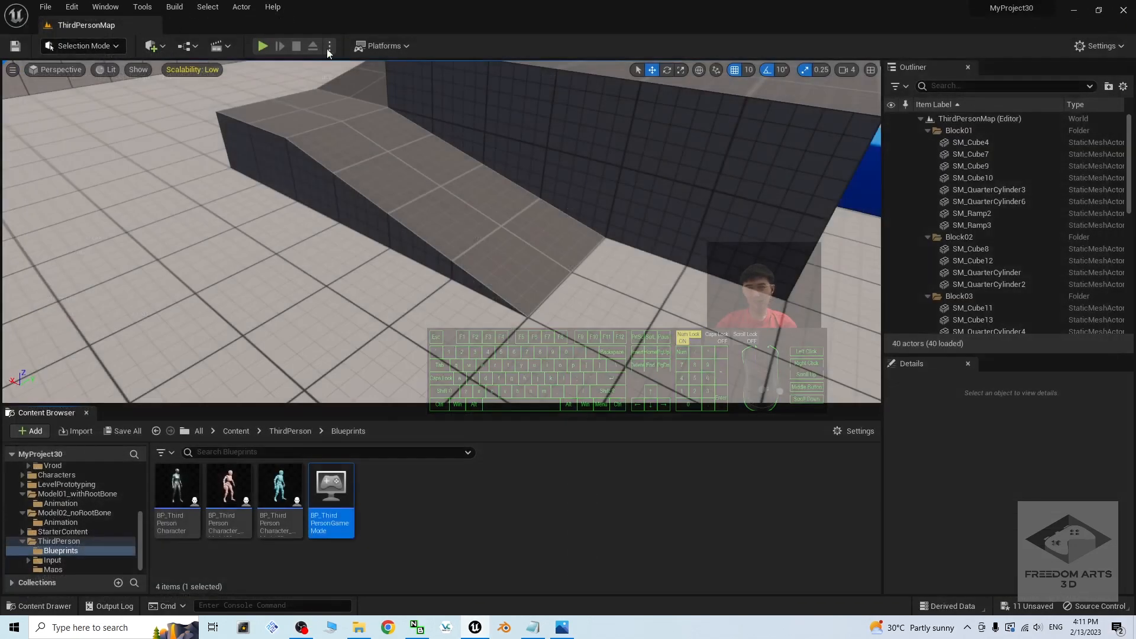
Step: Play the level and test the Model02 character by running in all directions and jumping around the blocks, then stop playing
left_click(264, 46)
left_click(496, 242)
key("w")
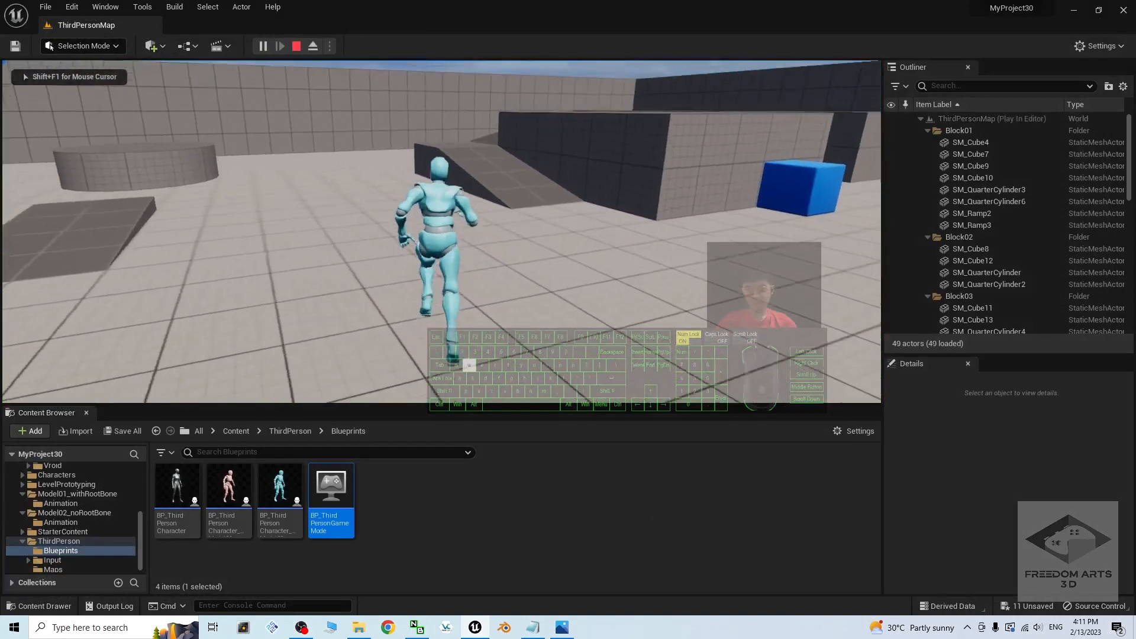
key("d")
key("s")
key("space")
key("s")
key("w")
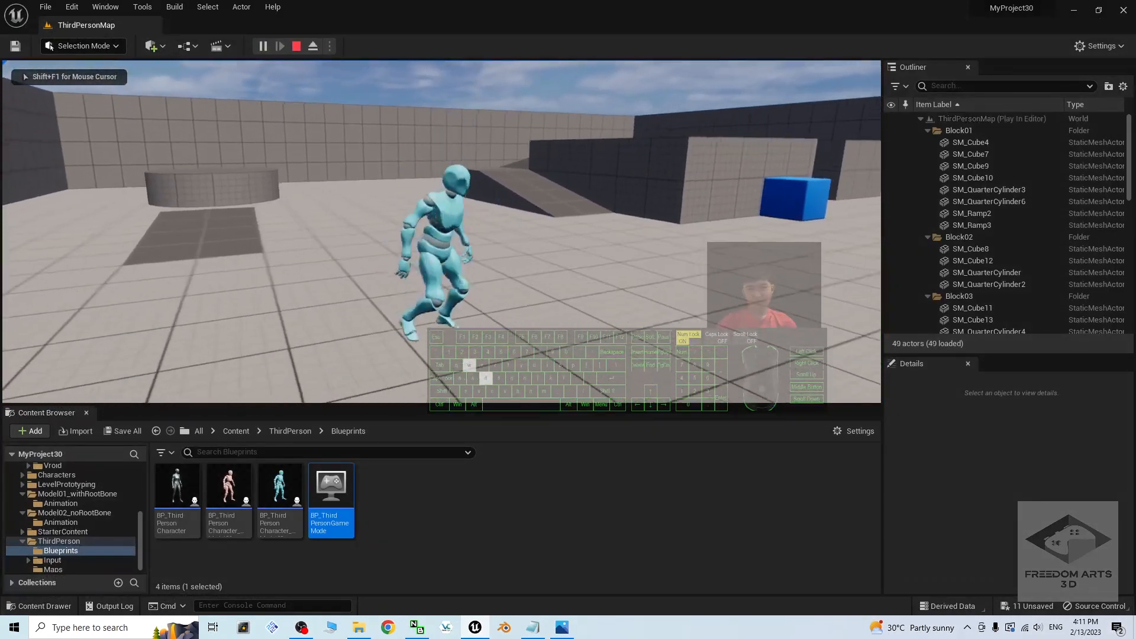
key("d")
key("a")
key("space")
key("d")
key("a")
key("space")
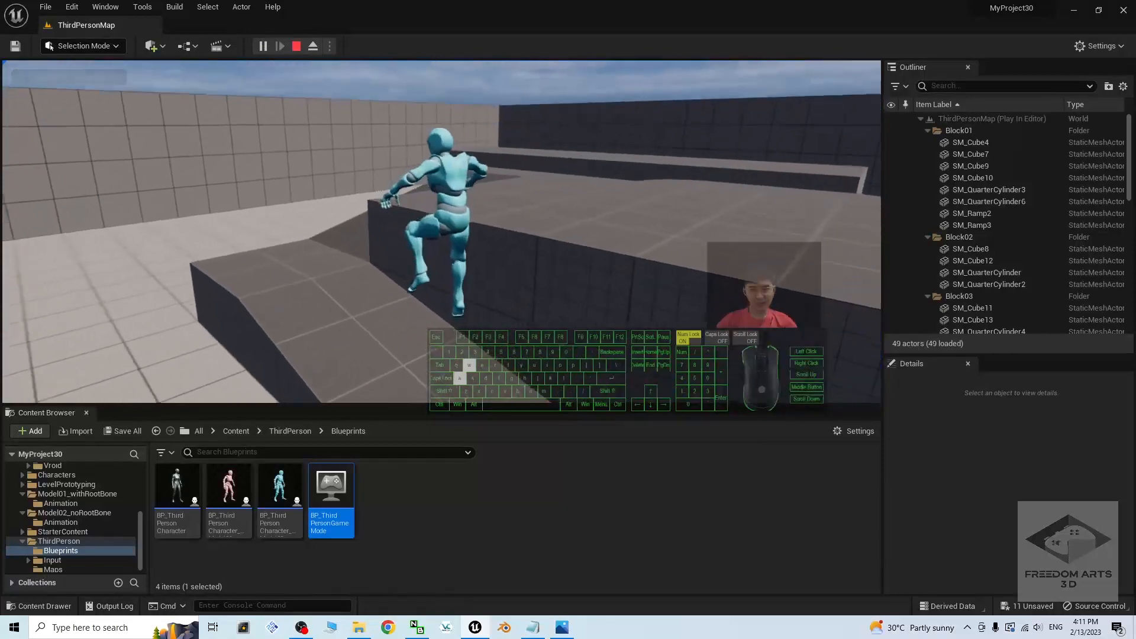
key("s")
key("space")
key("d")
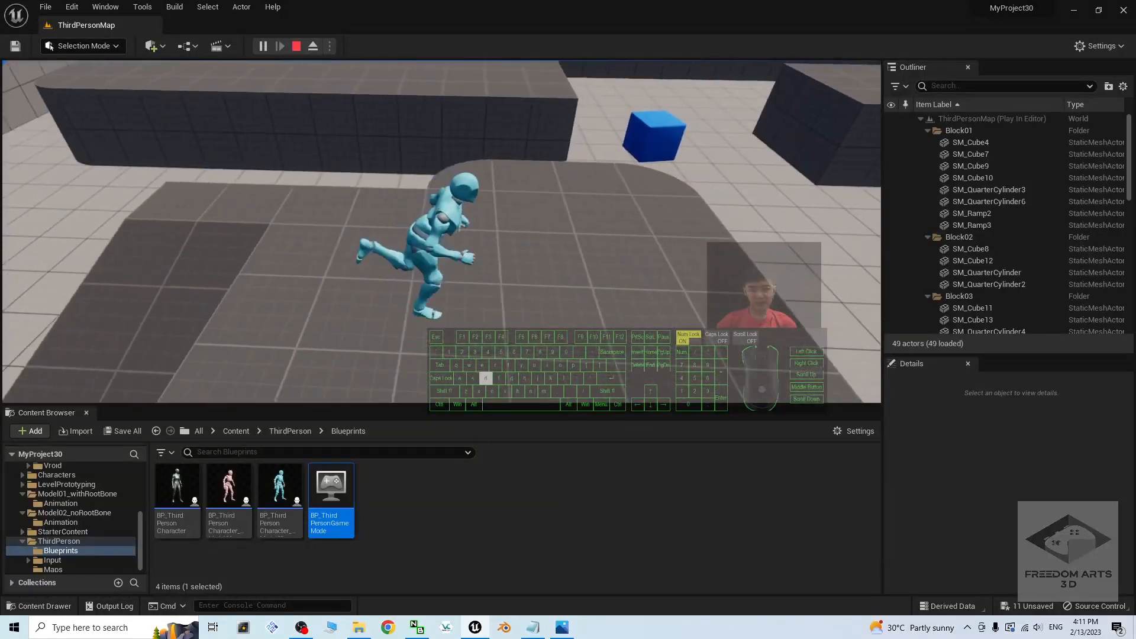
key("w")
key("space")
key("d")
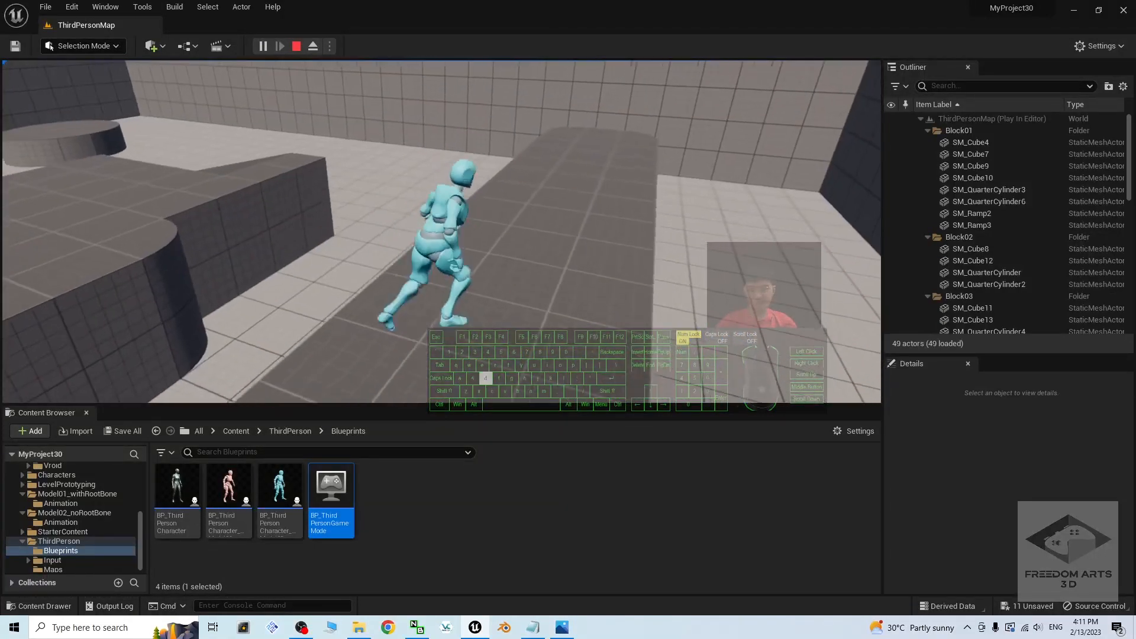
key("w")
key("space")
key("a")
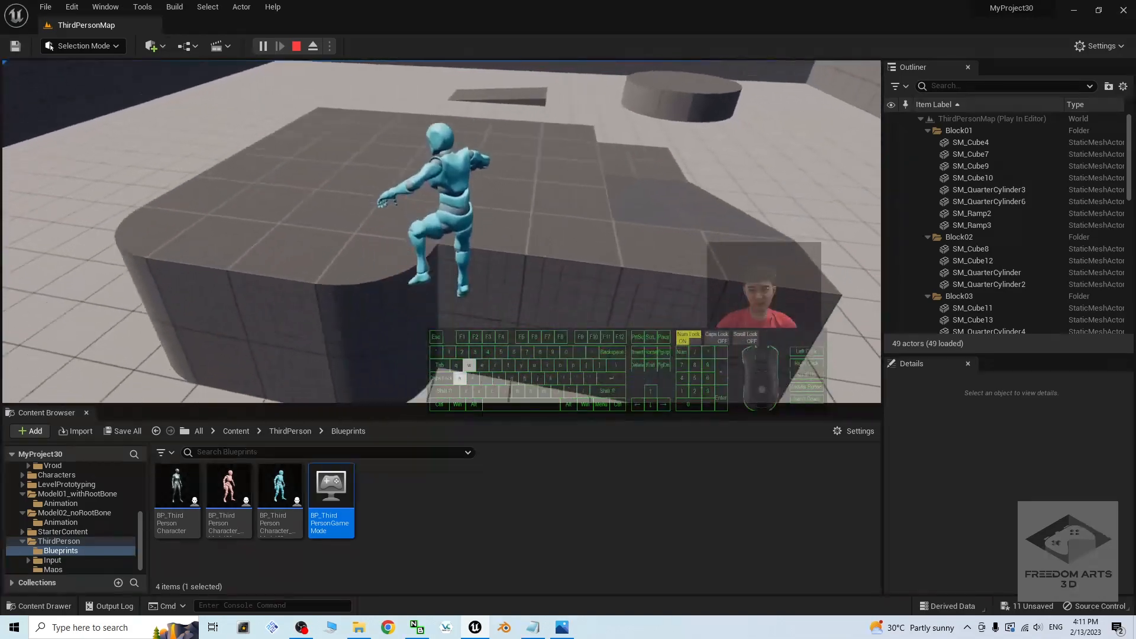
key("d")
key("space")
key("w")
key("a")
key("space")
key("d")
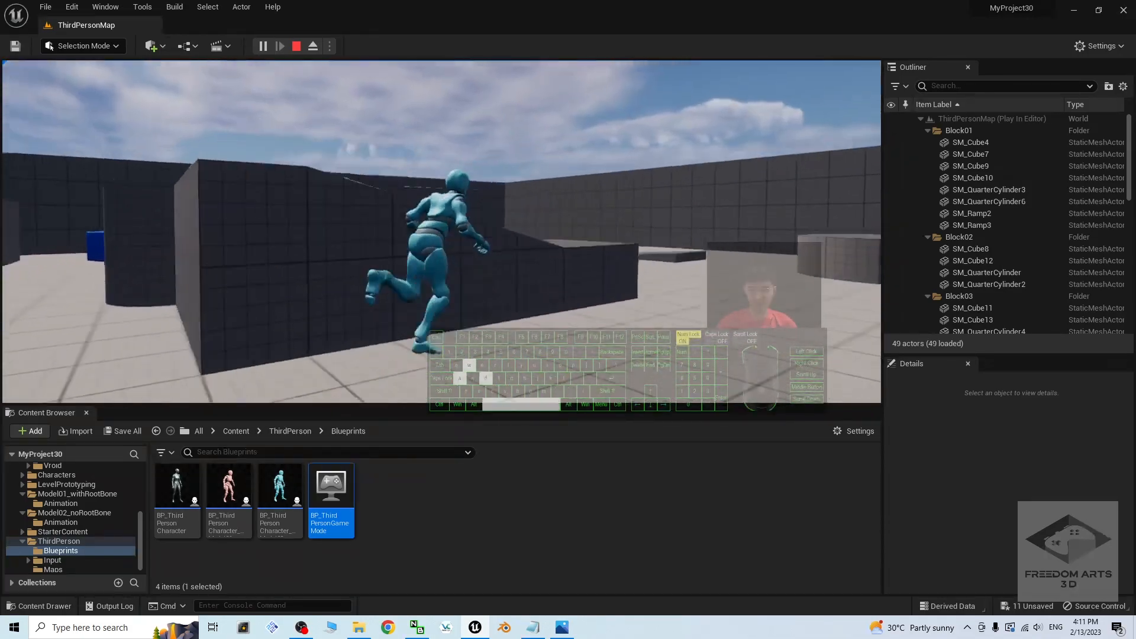
key("Escape")
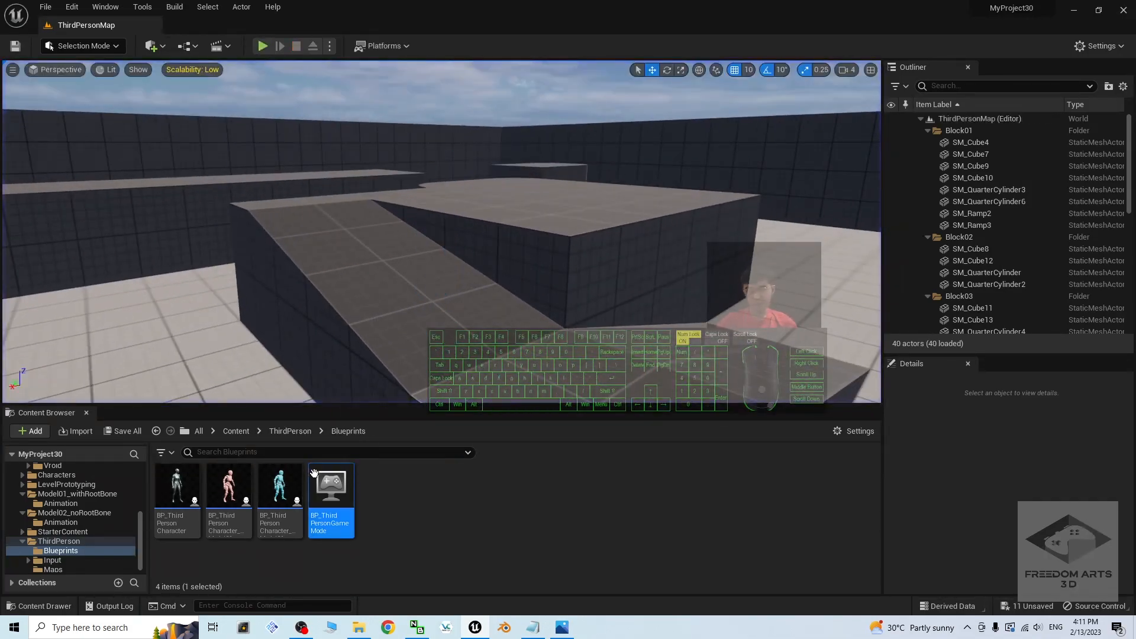
Step: Set the Default Pawn Class in BP_ThirdPersonGameMode back to BP_ThirdPersonCharacter_Model01, then save and close the game mode
double_click(330, 491)
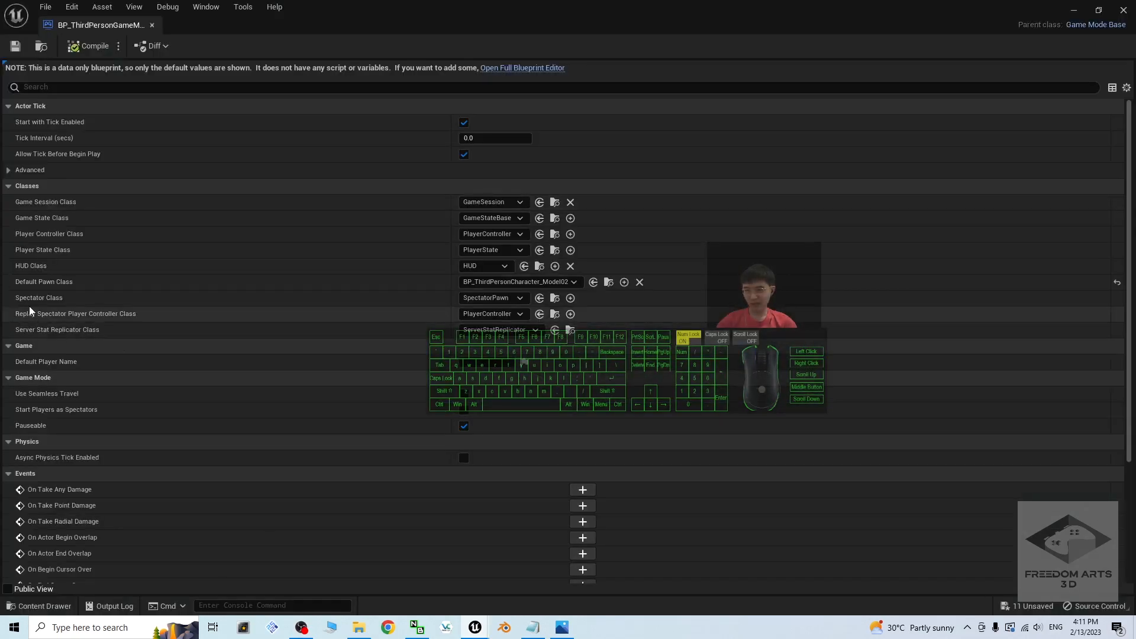
left_click(533, 283)
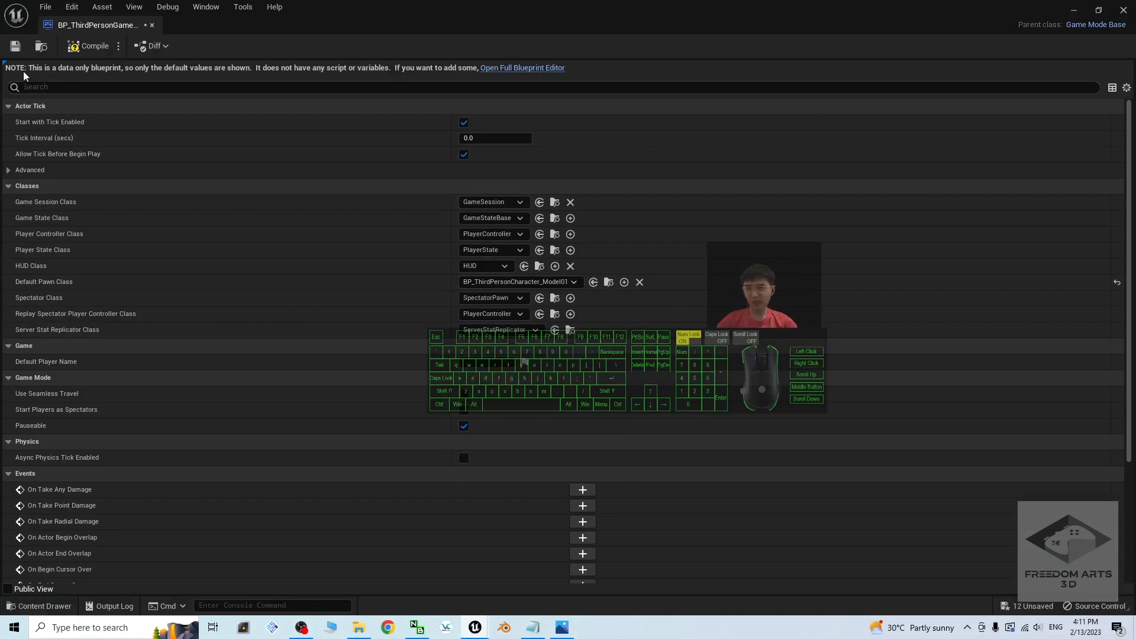
left_click(1128, 10)
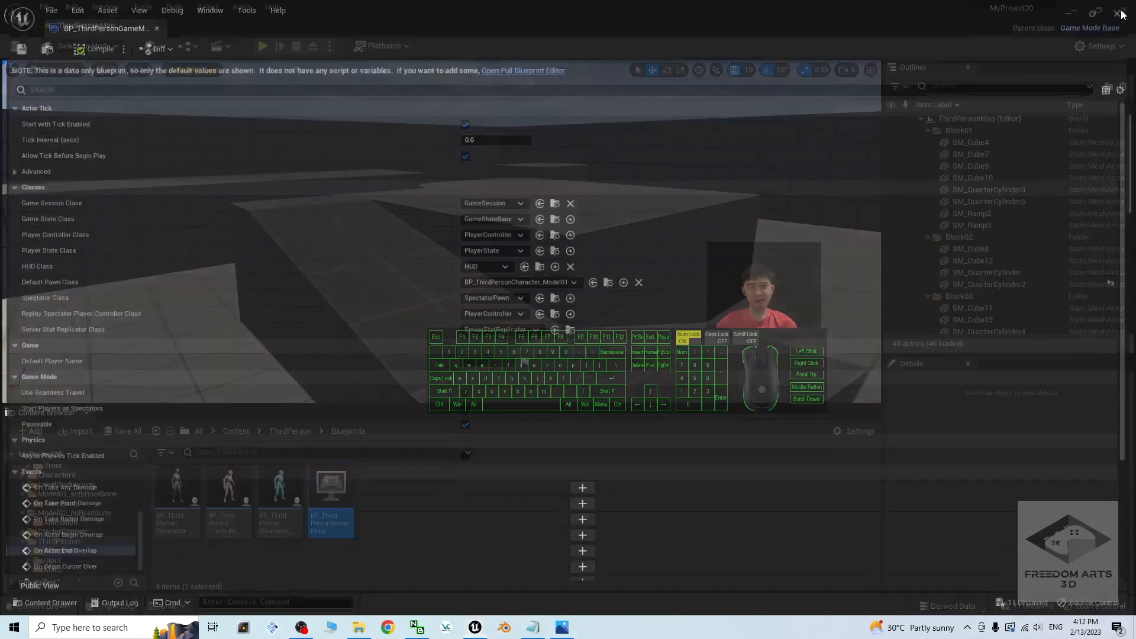
Step: Play the level with the Model01 character, run it around to check its movement and idle pose, then stop playing
left_click(262, 45)
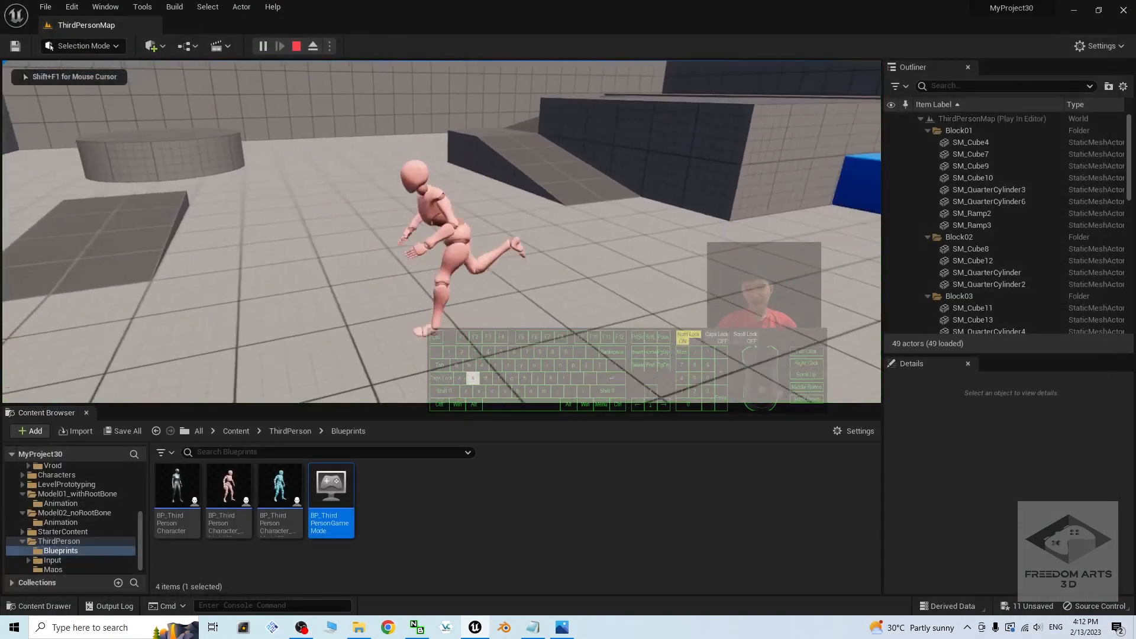
key("s")
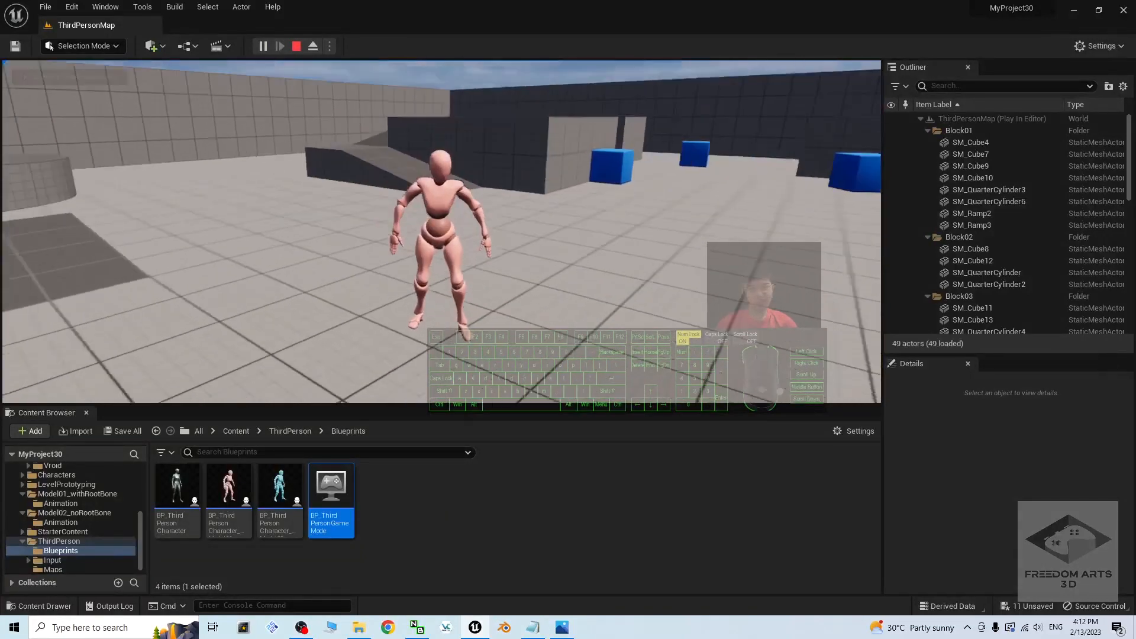
key("w")
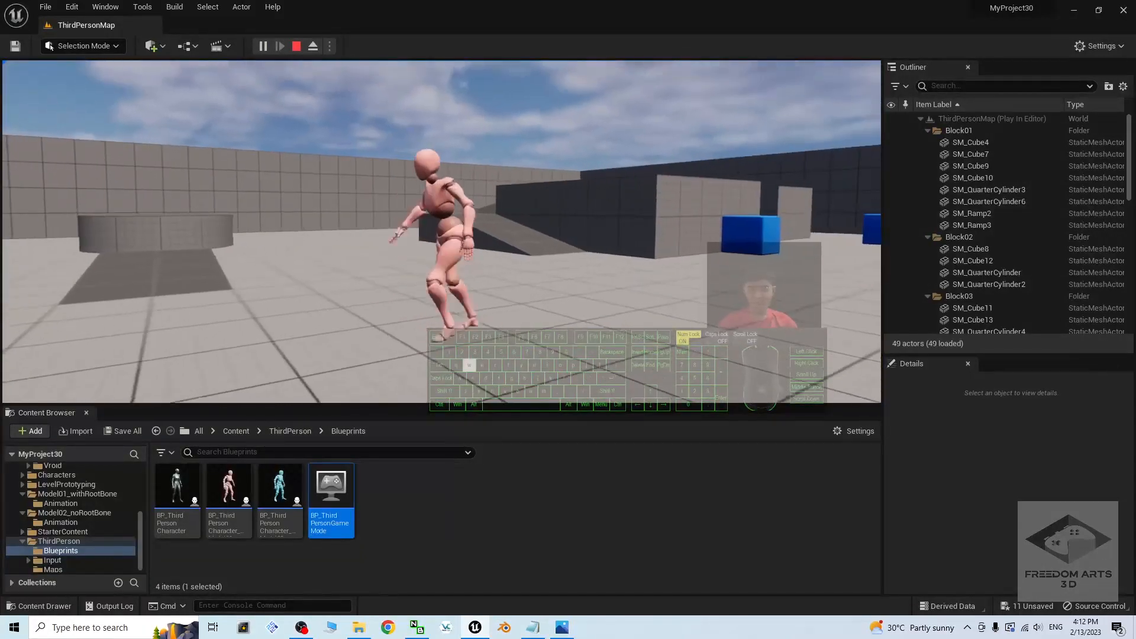
key("s")
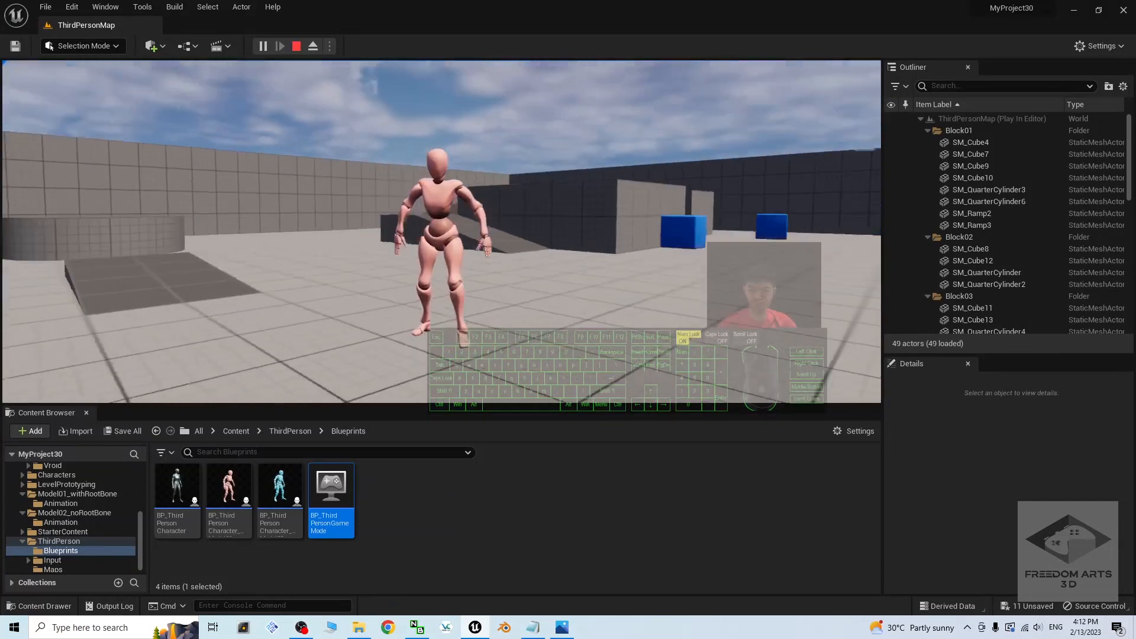
key("Escape")
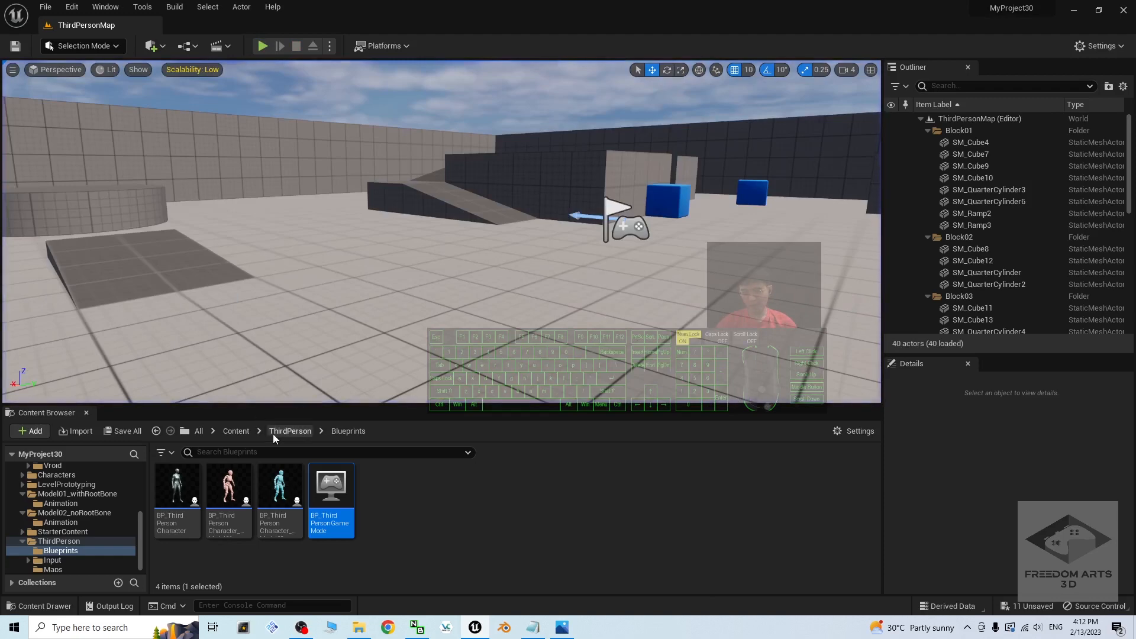
Step: Open the ThirdPerson_IdleRun_2D blend space from the Animation folder of Model01_withRootBone
left_click(237, 431)
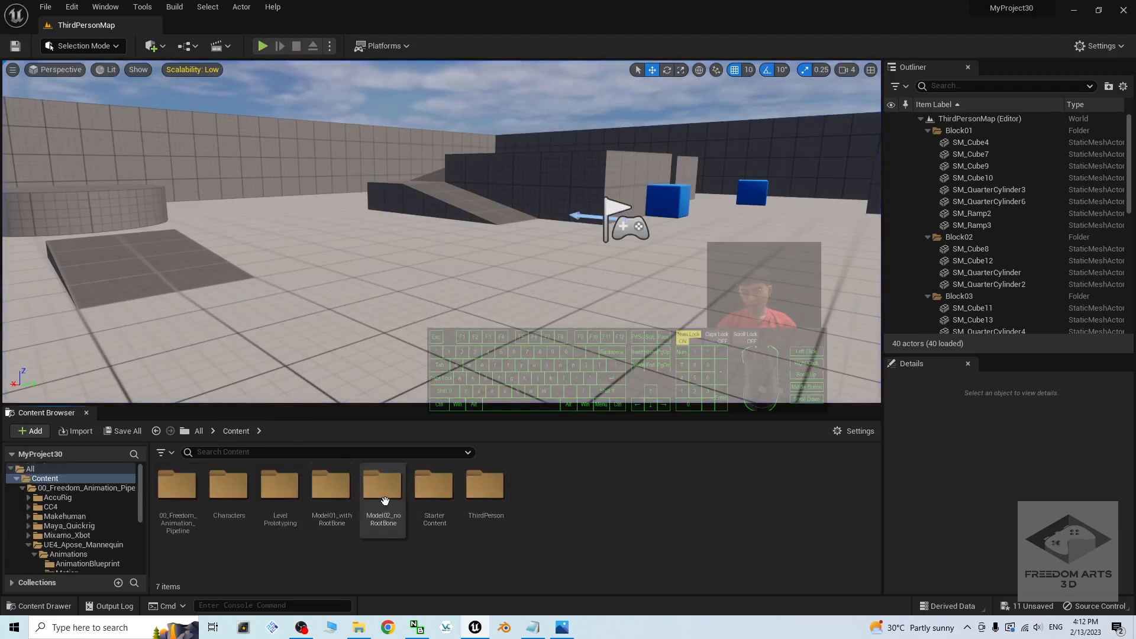
double_click(327, 494)
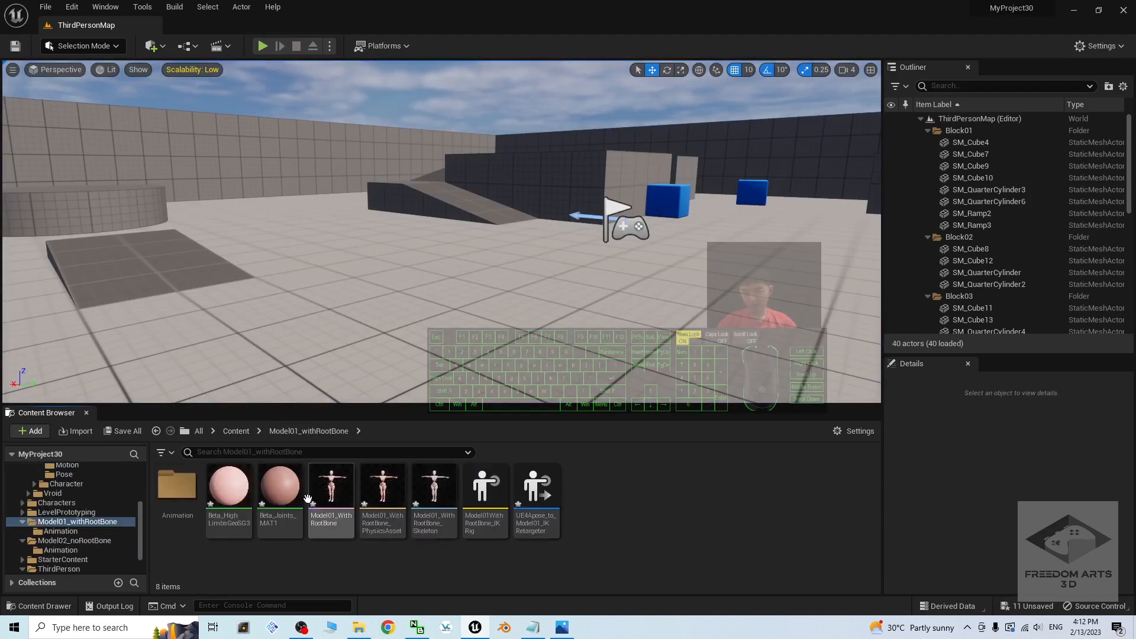
left_click(182, 486)
double_click(183, 486)
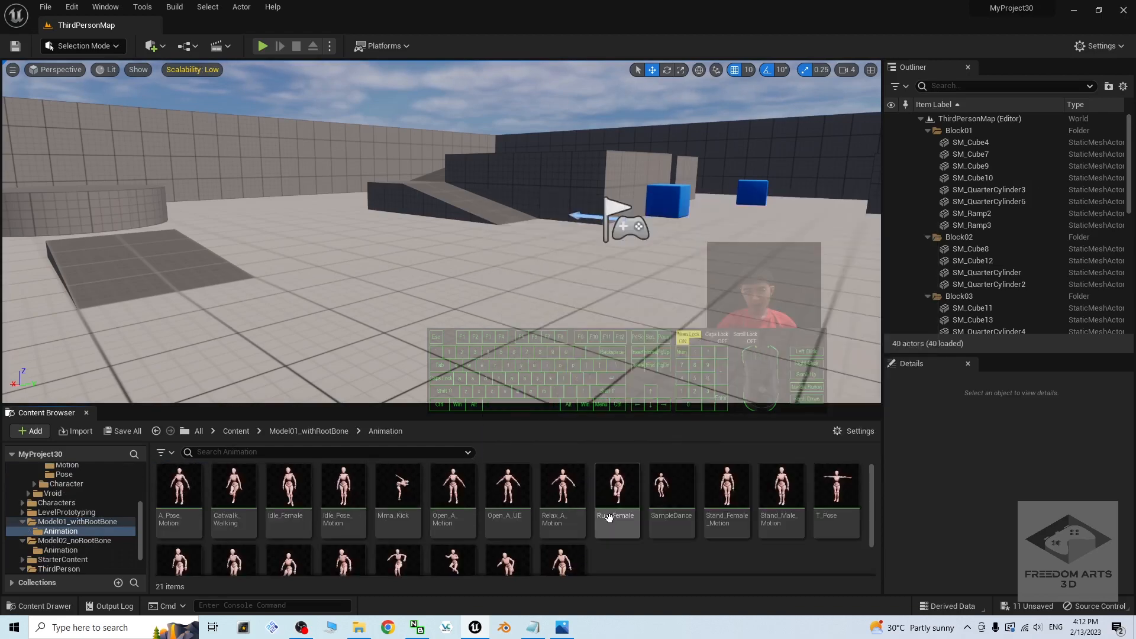
scroll(237, 515, "down", 2)
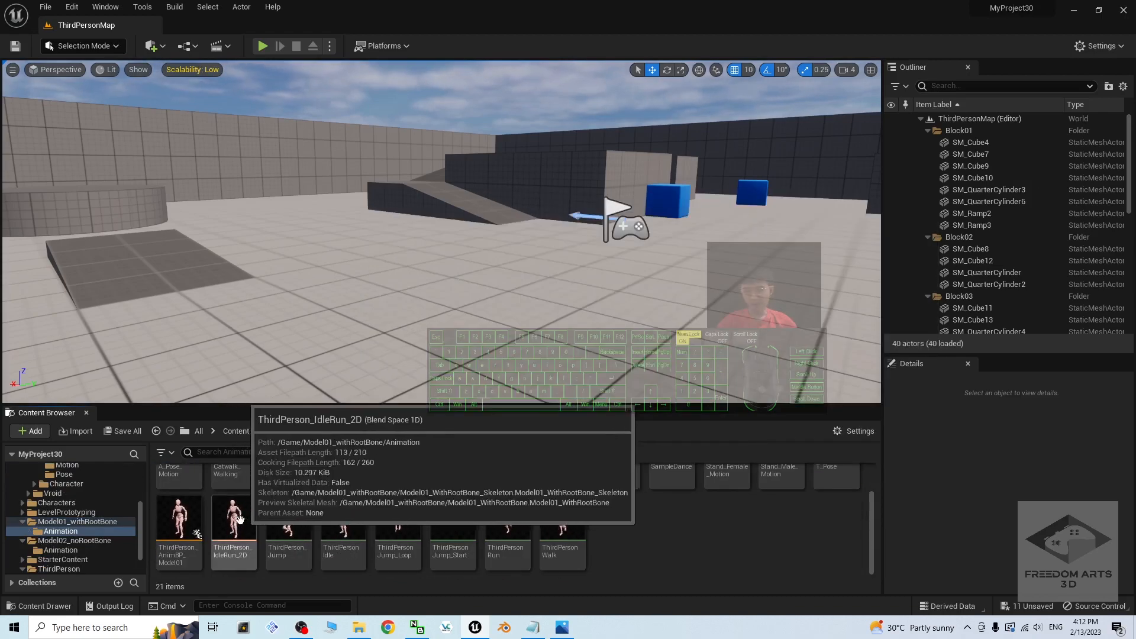
double_click(240, 514)
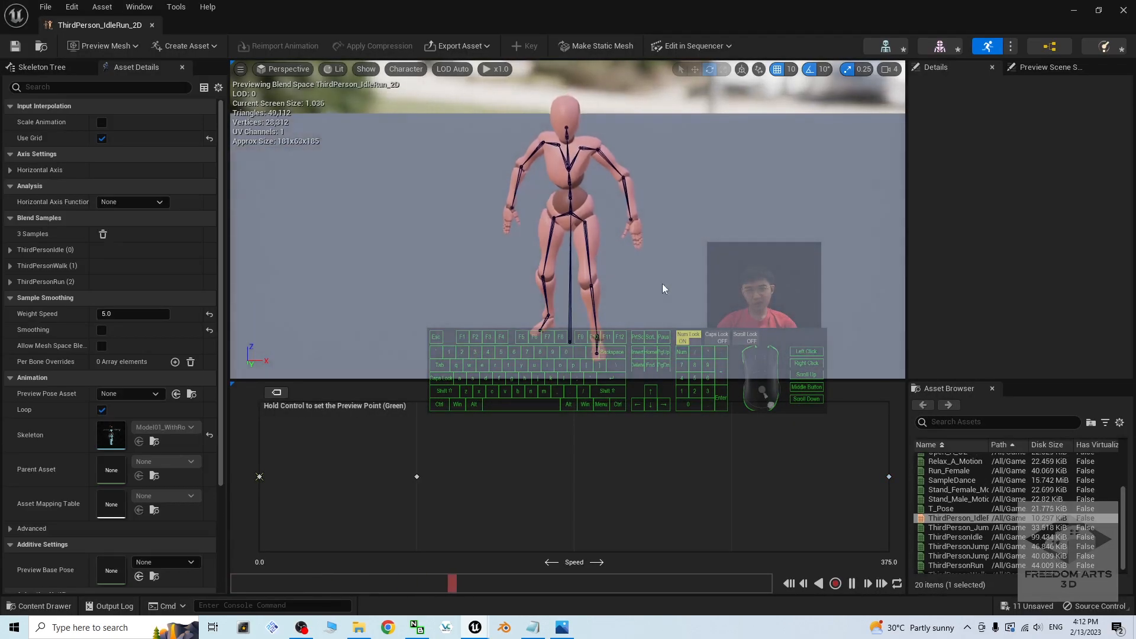
Step: Delete the idle, walk and run samples from the blend space graph
left_click_drag(1123, 526, 1126, 495)
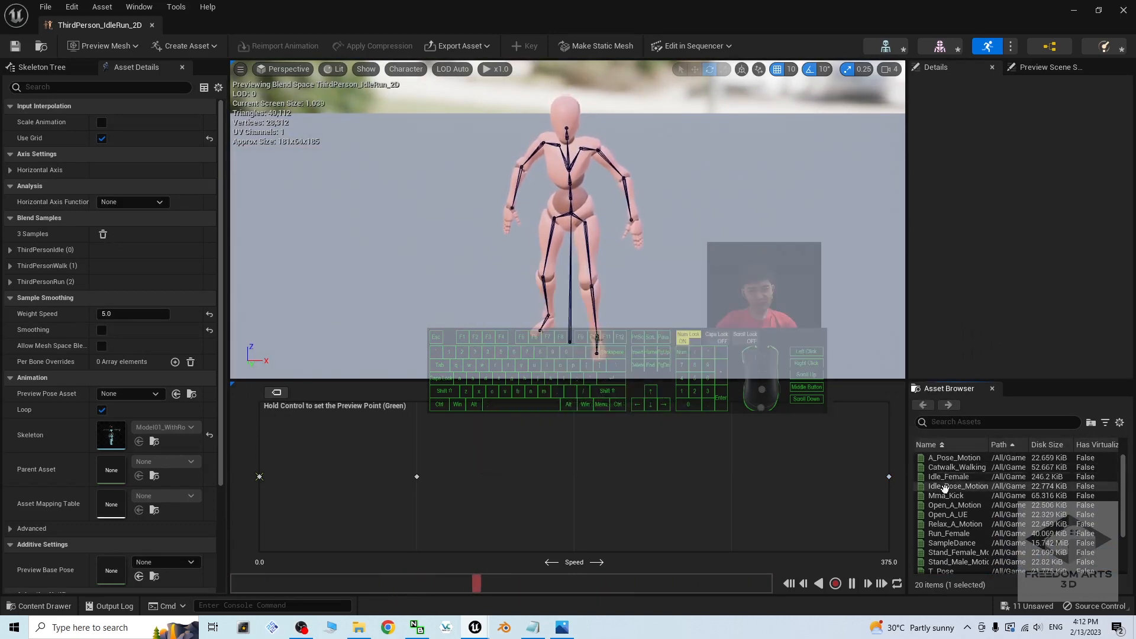
left_click(260, 476)
key("Delete")
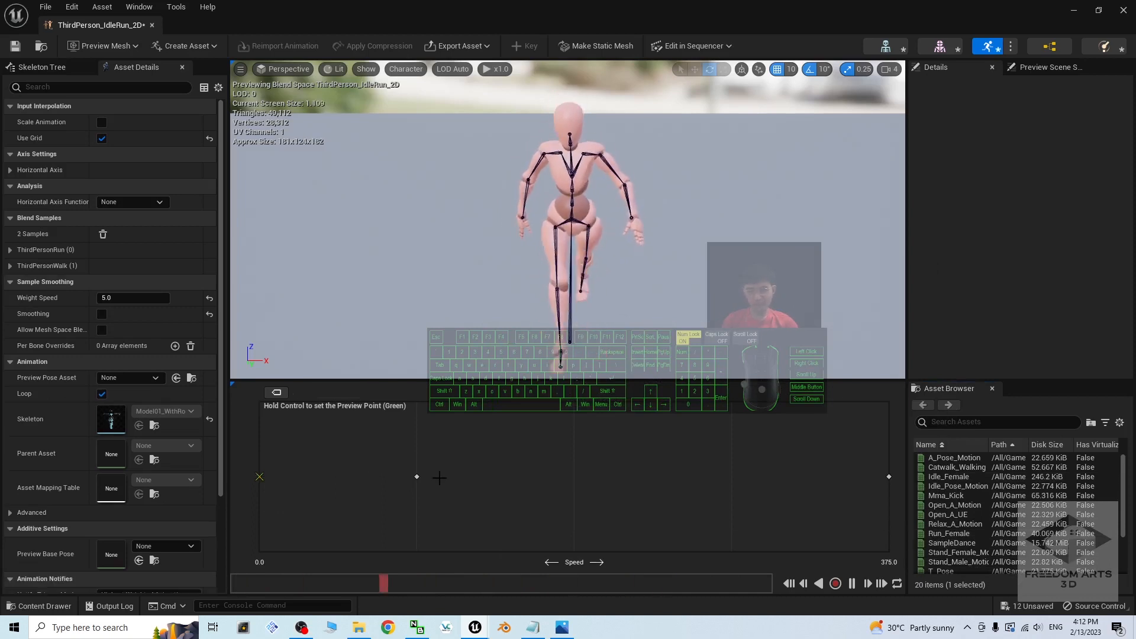
left_click(416, 477)
key("Delete")
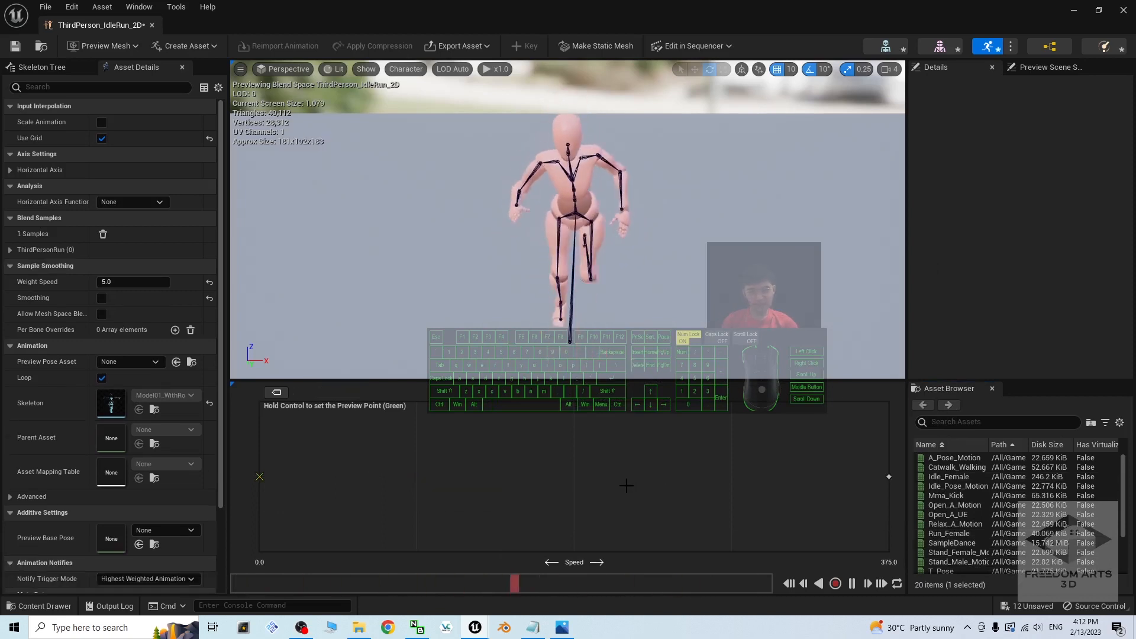
left_click(889, 477)
key("Delete")
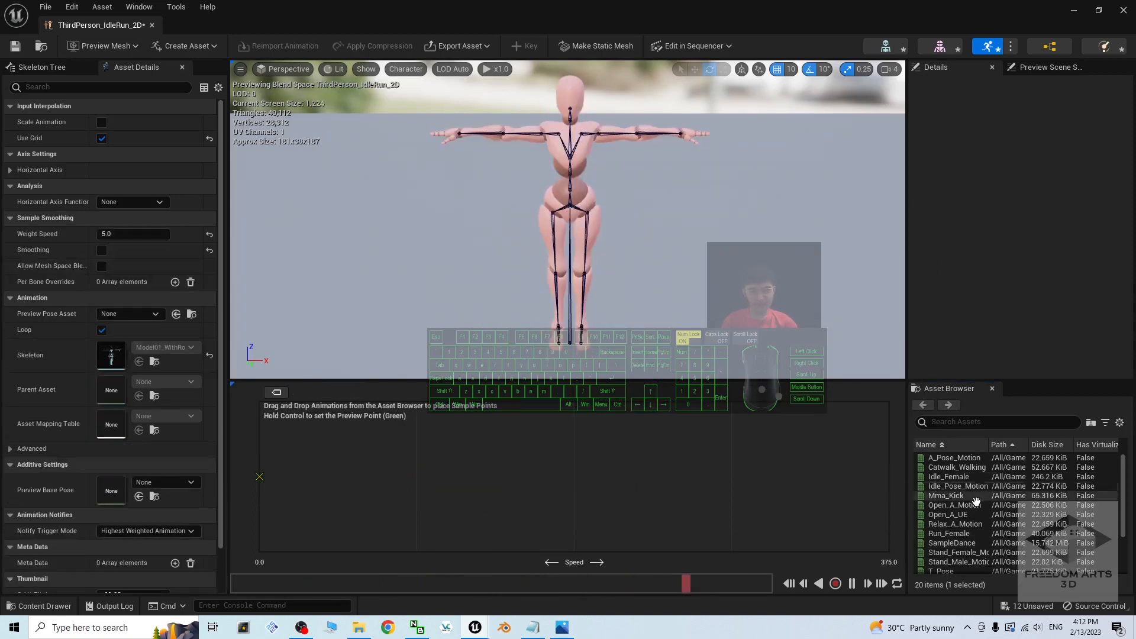
Step: Place Idle_Female at speed 0, Catwalk_Walking at about 93 and Run_Female at about 375 in the blend space, then close its editor
left_click_drag(949, 476, 259, 476)
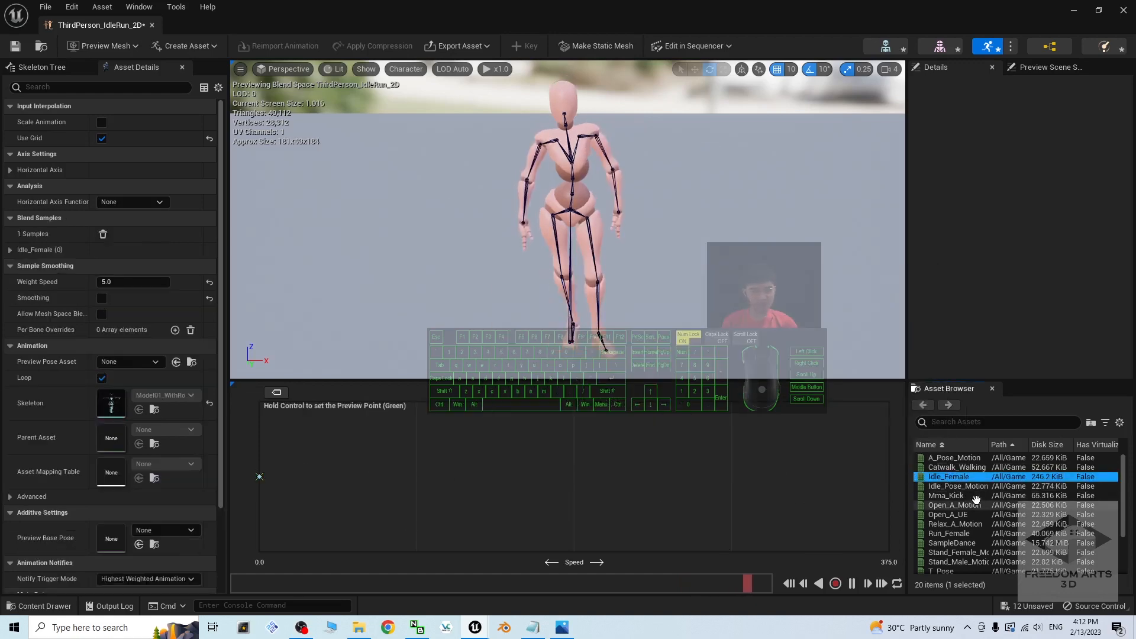
left_click(933, 467)
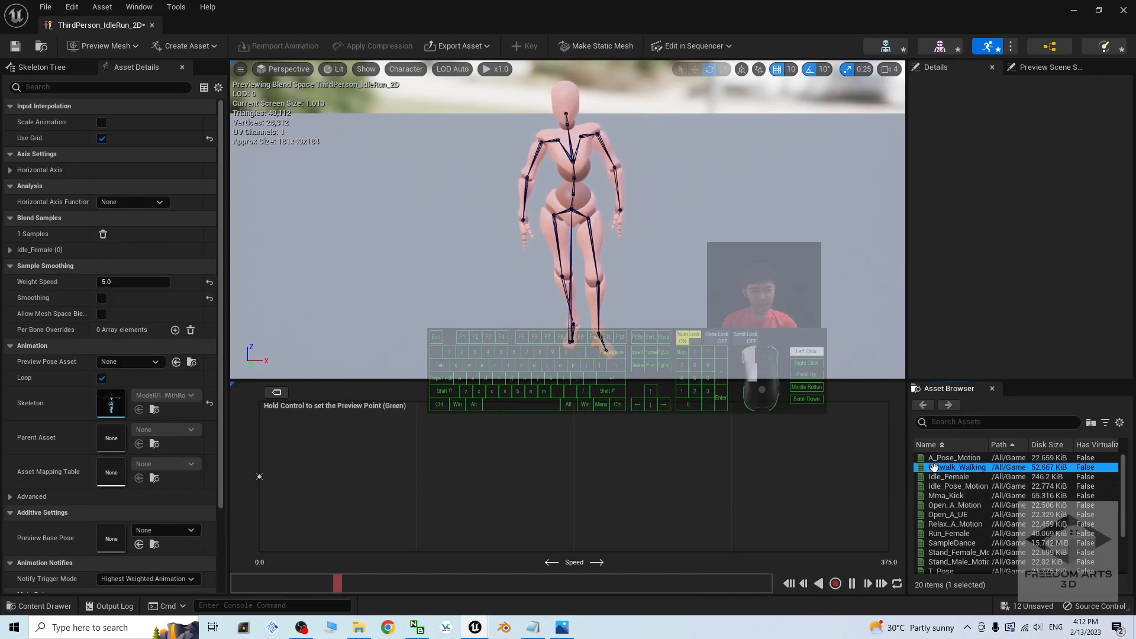
left_click_drag(933, 467, 414, 476)
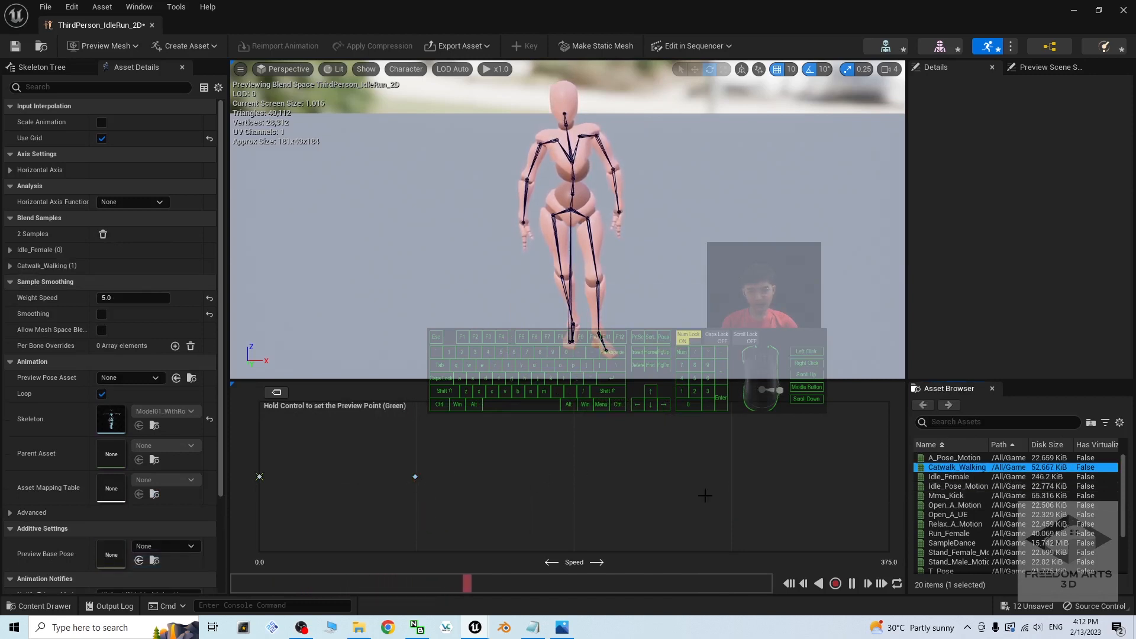
left_click(415, 476)
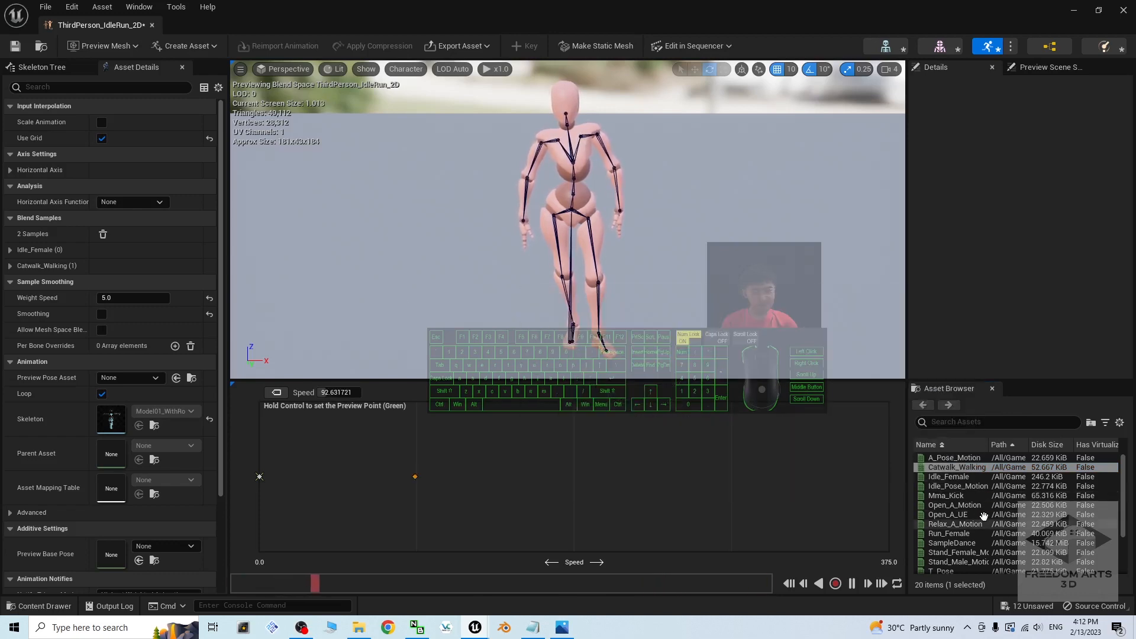
left_click_drag(946, 536, 887, 478)
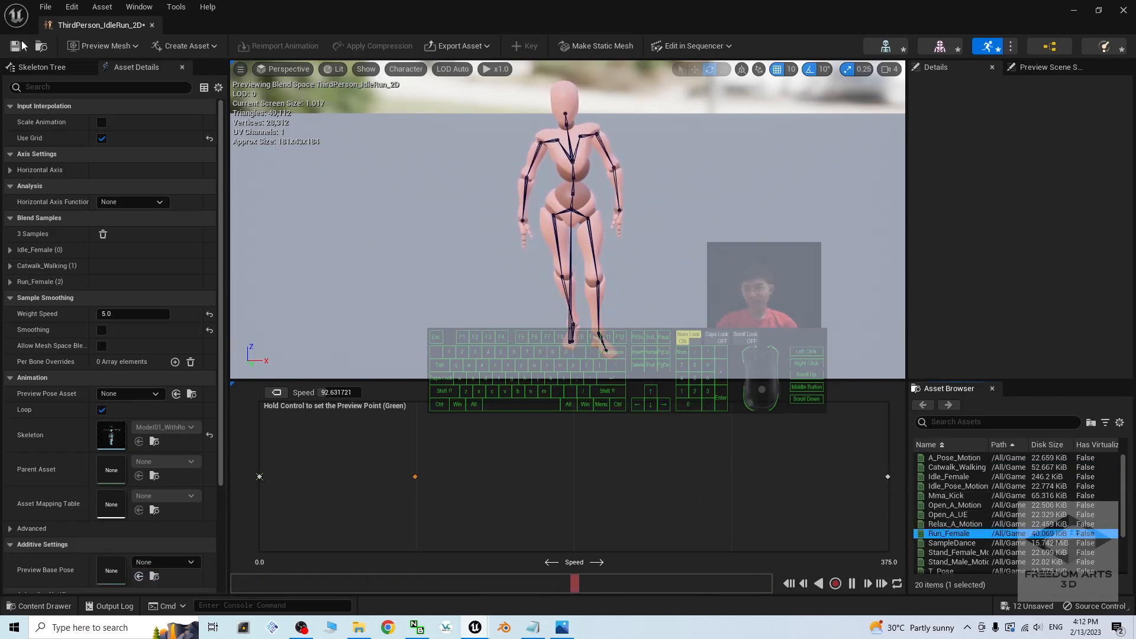
left_click(1125, 10)
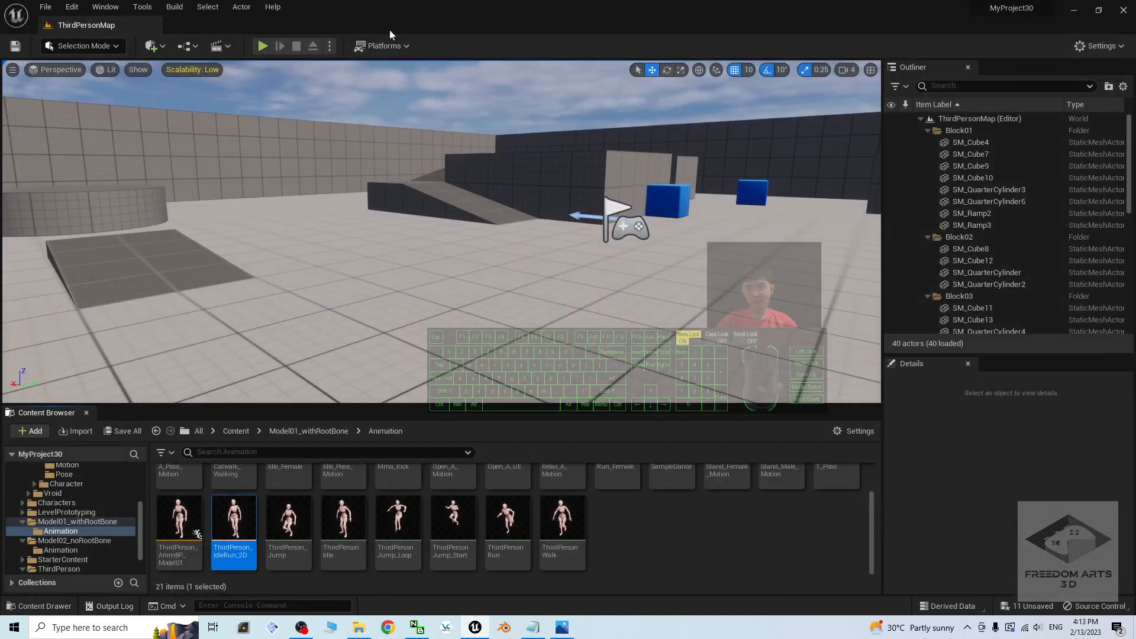
Step: Play the level to test Model01's new idle, walk and run animations by moving and jumping around, then stop playing
left_click(260, 47)
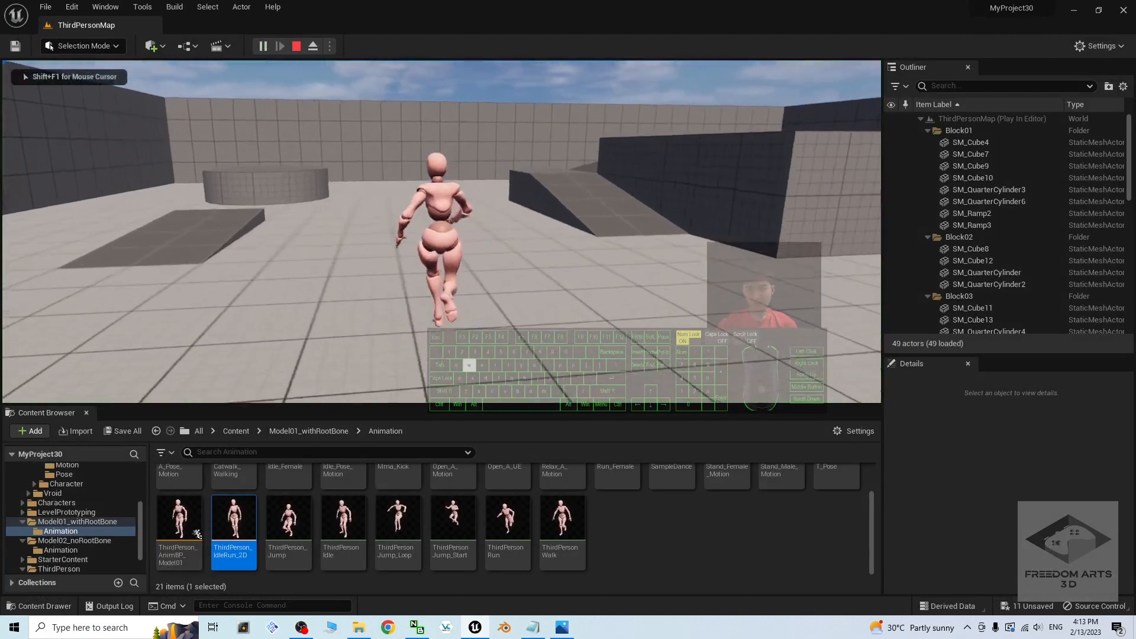
key("s")
key("space")
key("w")
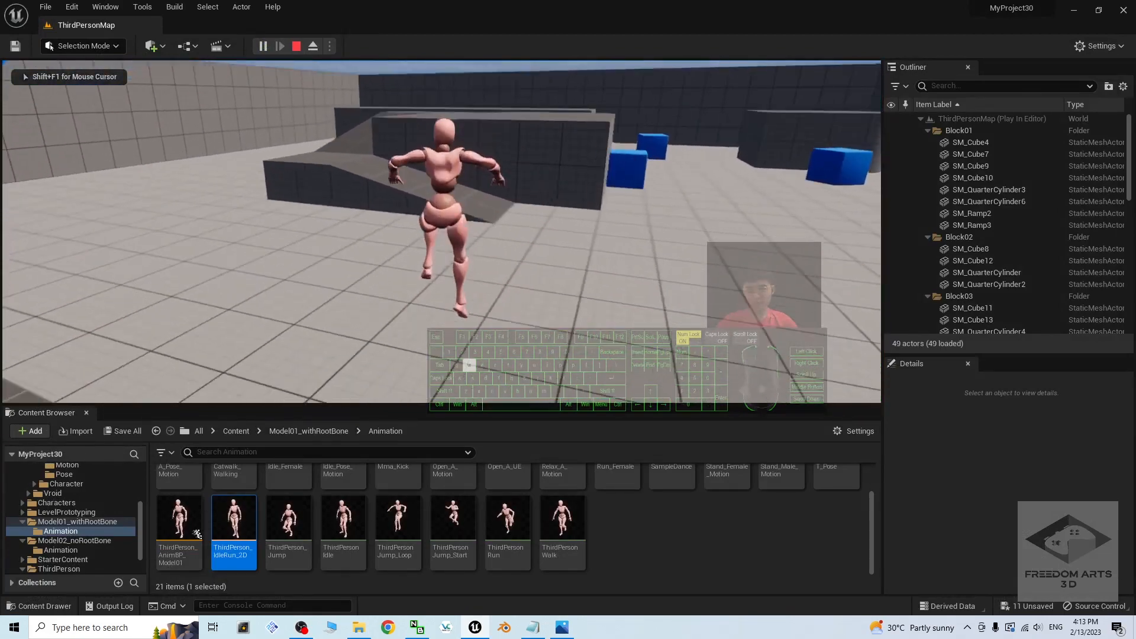
key("a")
key("space")
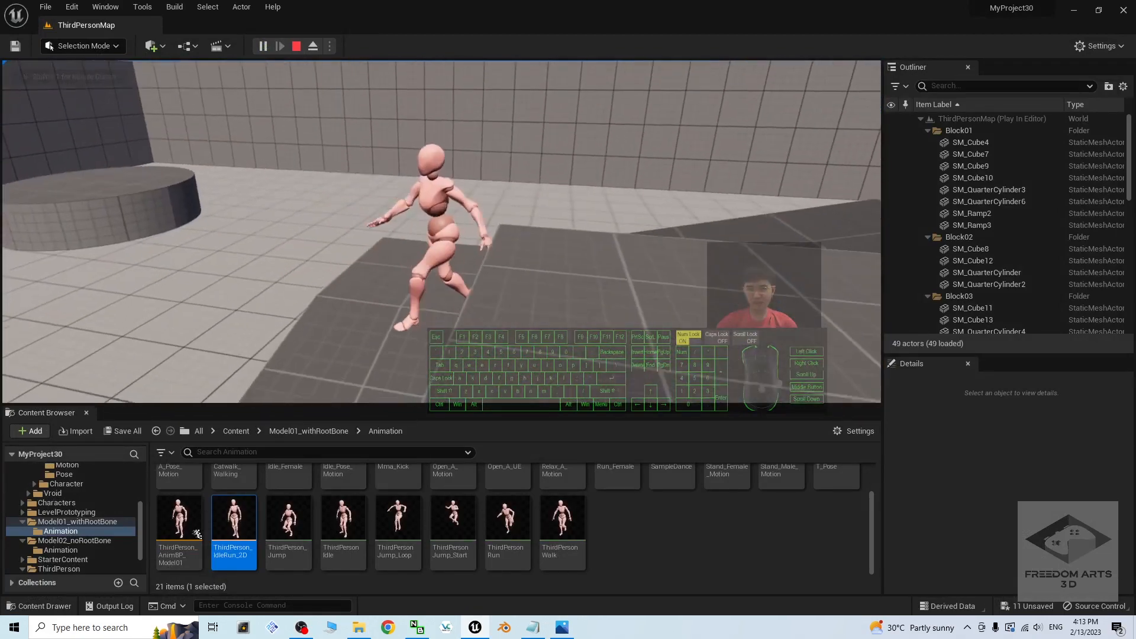
key("s")
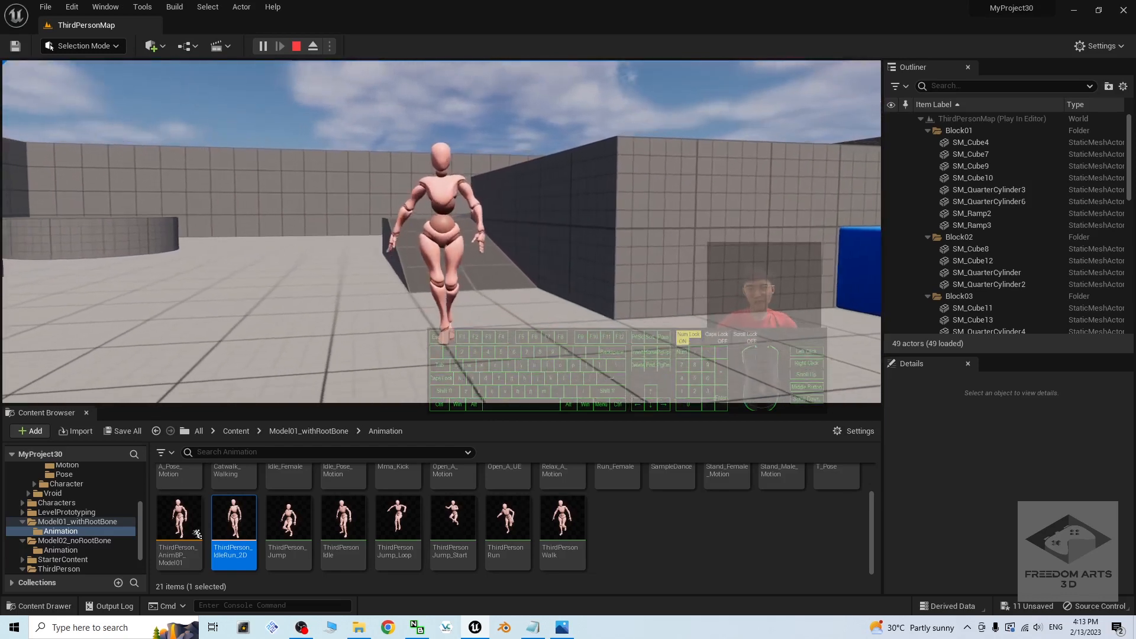
key("s")
key("a")
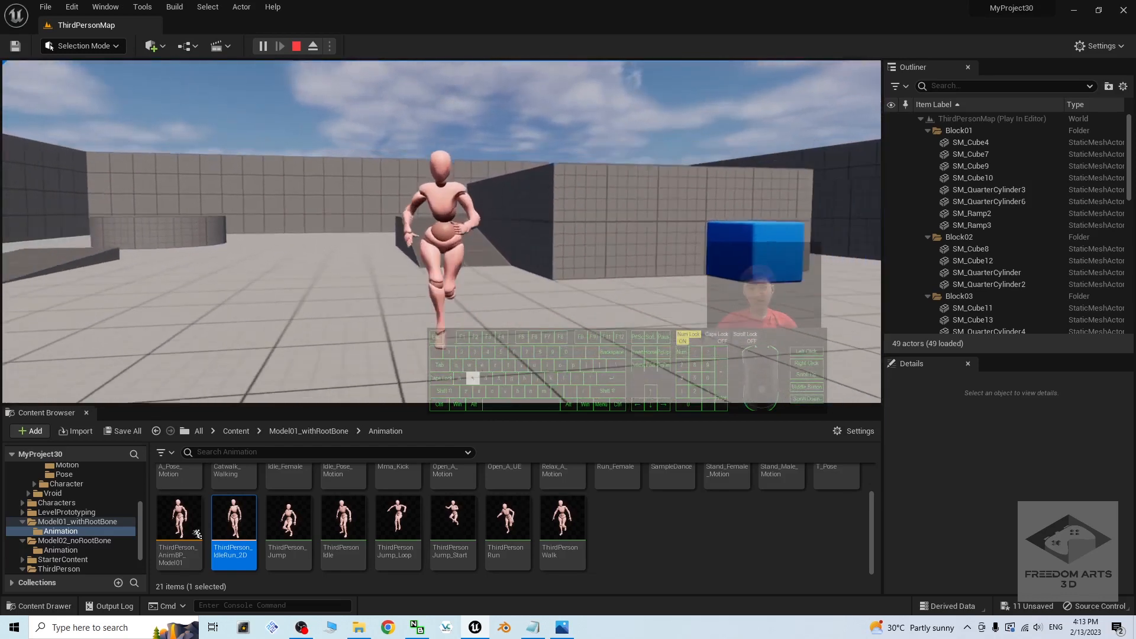
key("w")
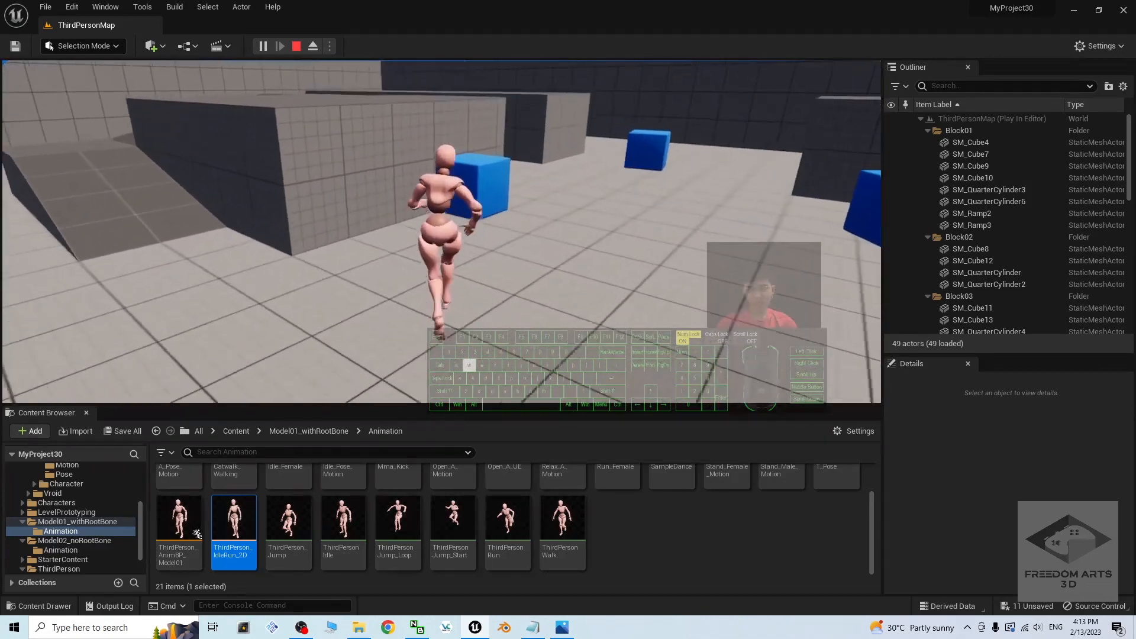
key("space")
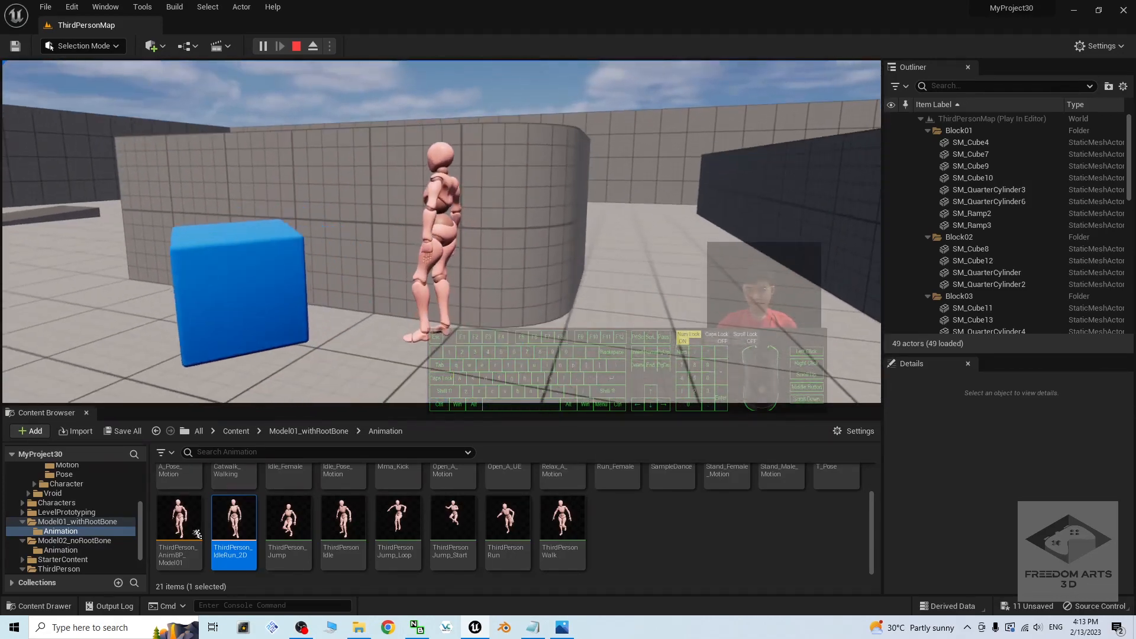
key("Escape")
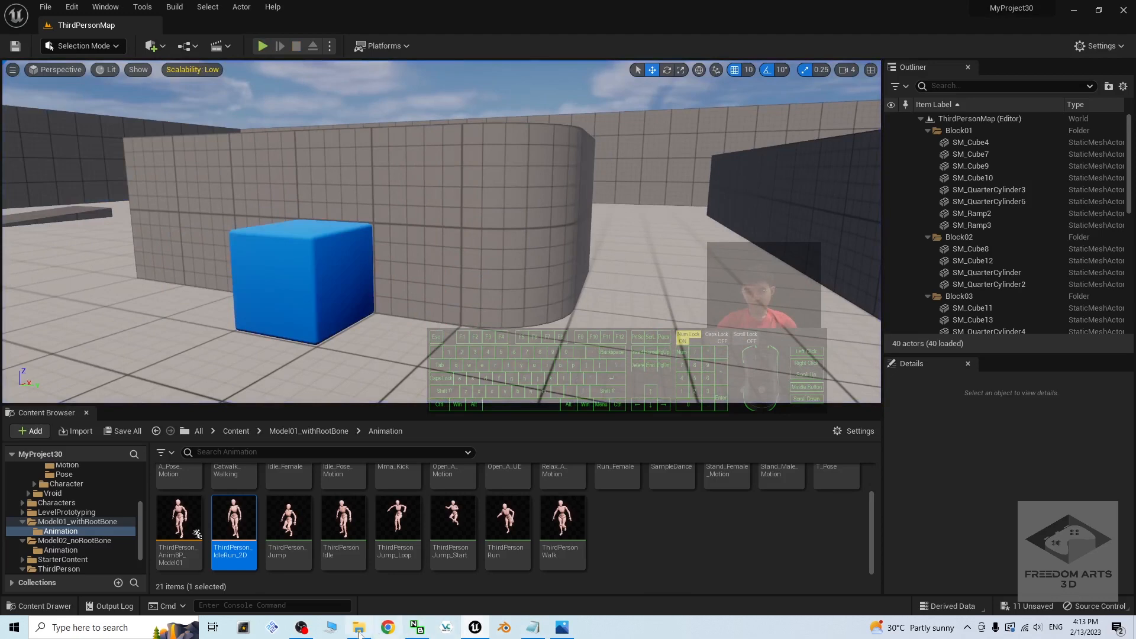
Step: Switch to the image viewer to view cover.jpg, and return to Unreal Editor
left_click(562, 628)
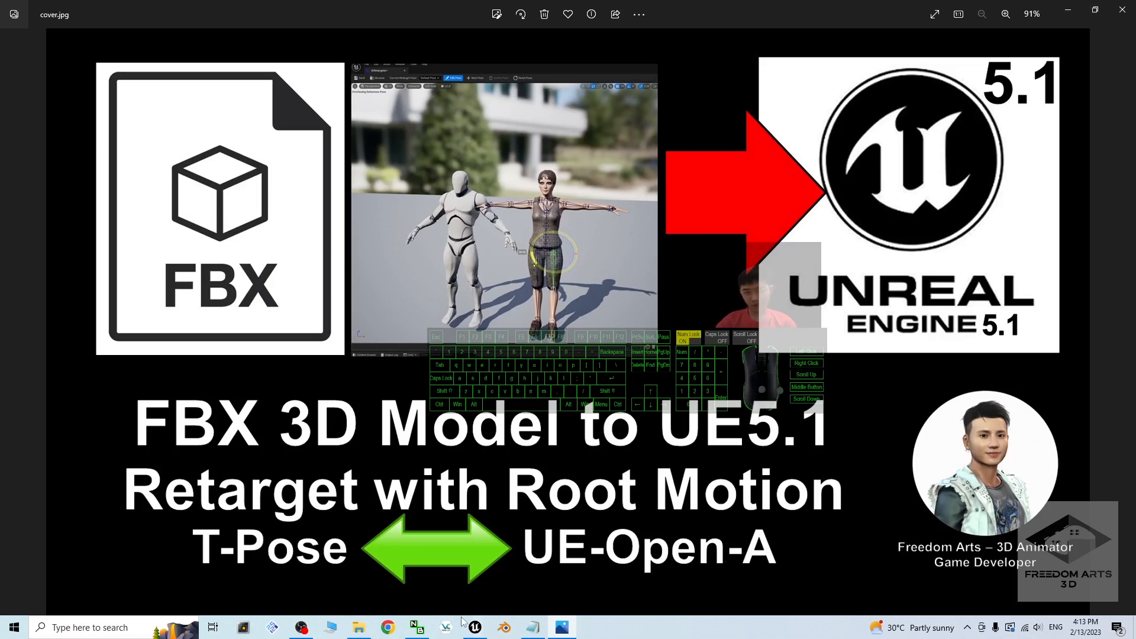
left_click(476, 629)
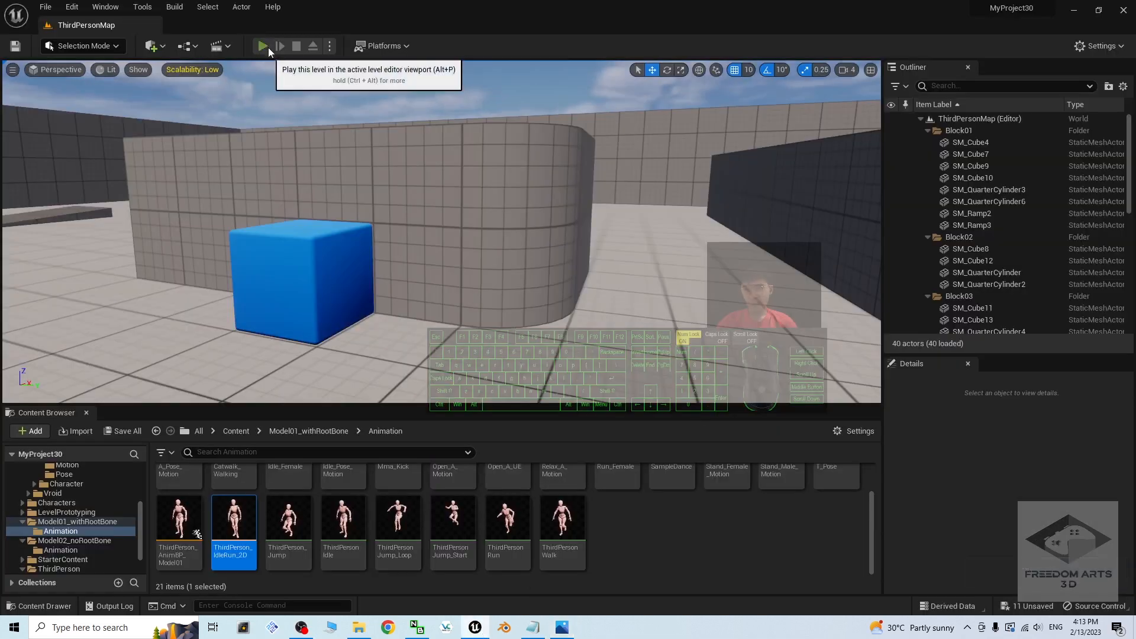
Step: Play the level again, running and jumping Model01 over the ramps and blue cubes to check its animations, then stop playing
left_click(265, 46)
key("w")
key("a")
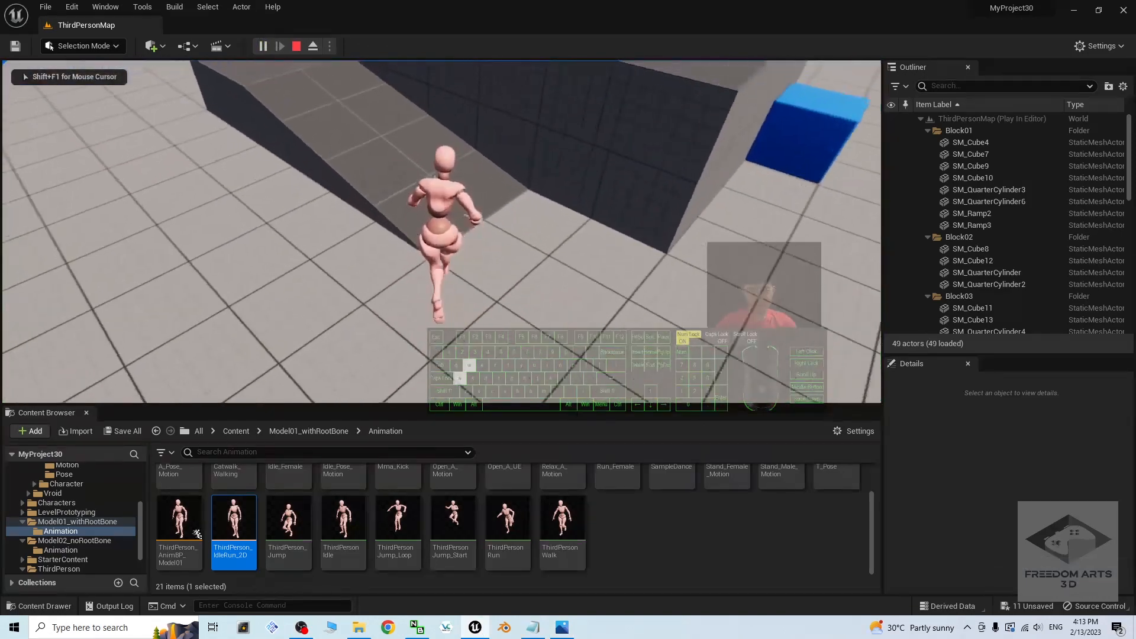
key("space")
key("d")
key("space")
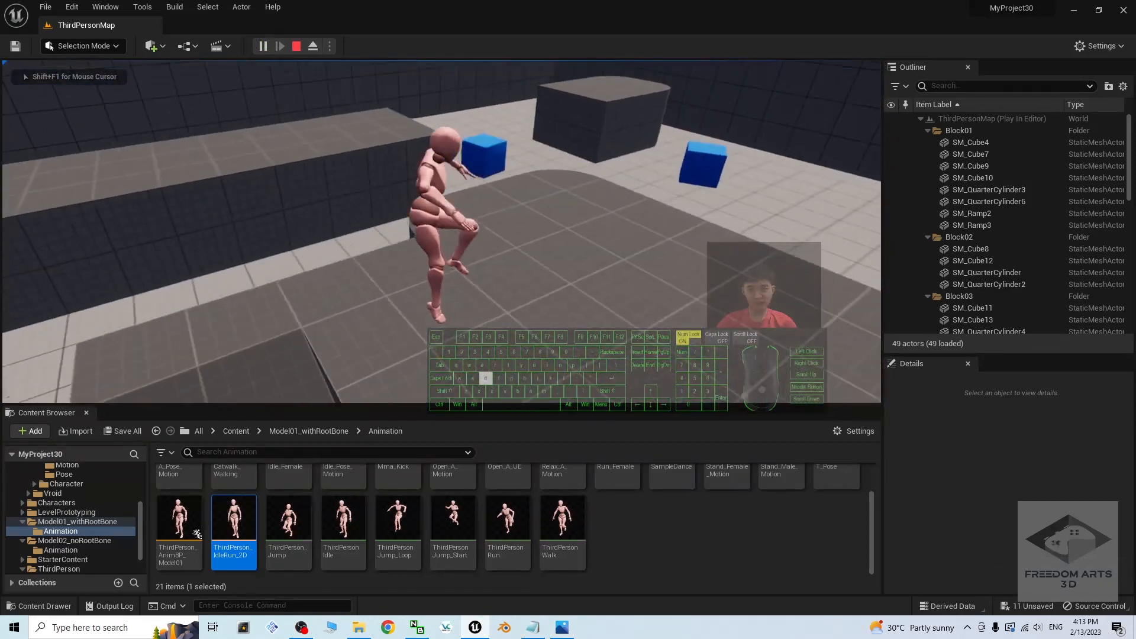
key("w")
key("s")
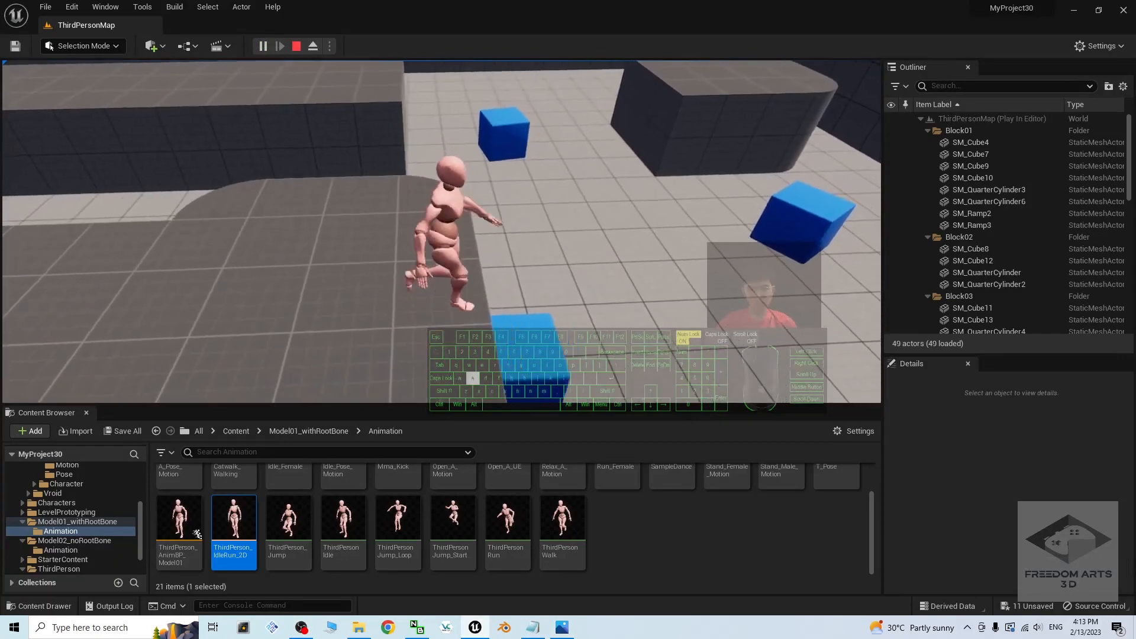
key("d")
key("a")
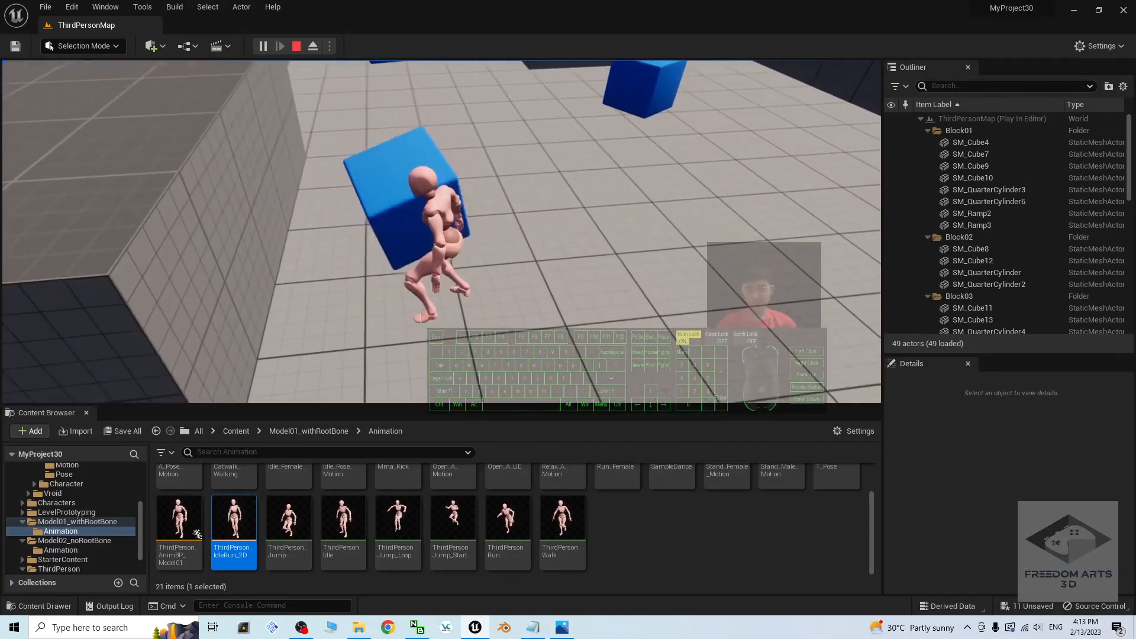
key("w")
key("d")
key("space")
key("a")
key("w")
key("a")
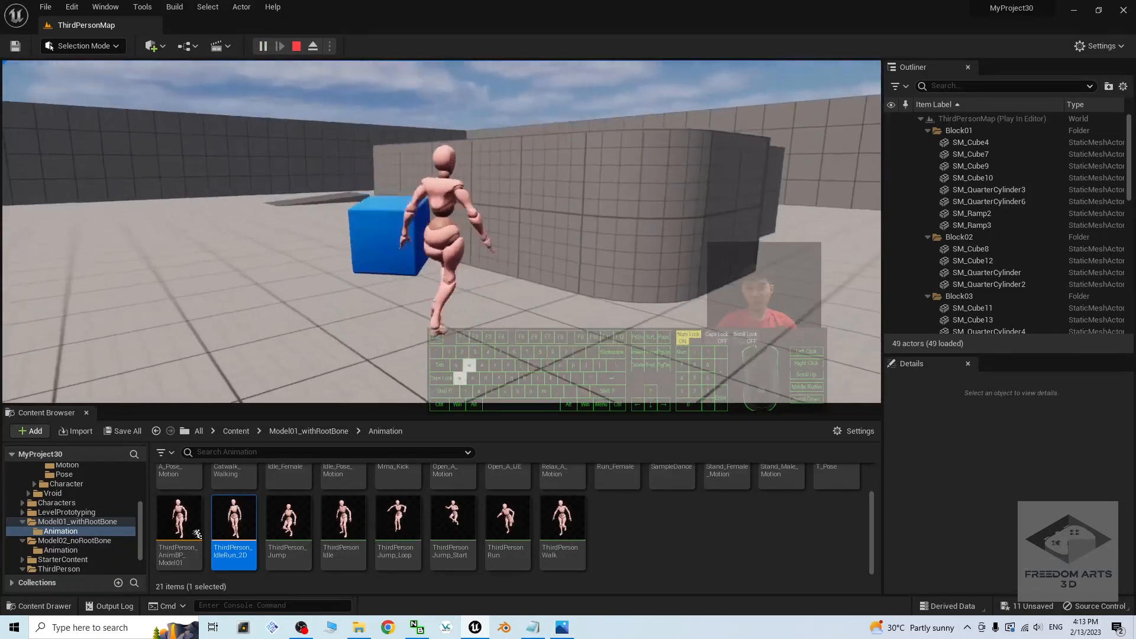
key("space")
key("d")
key("w")
key("space")
key("a")
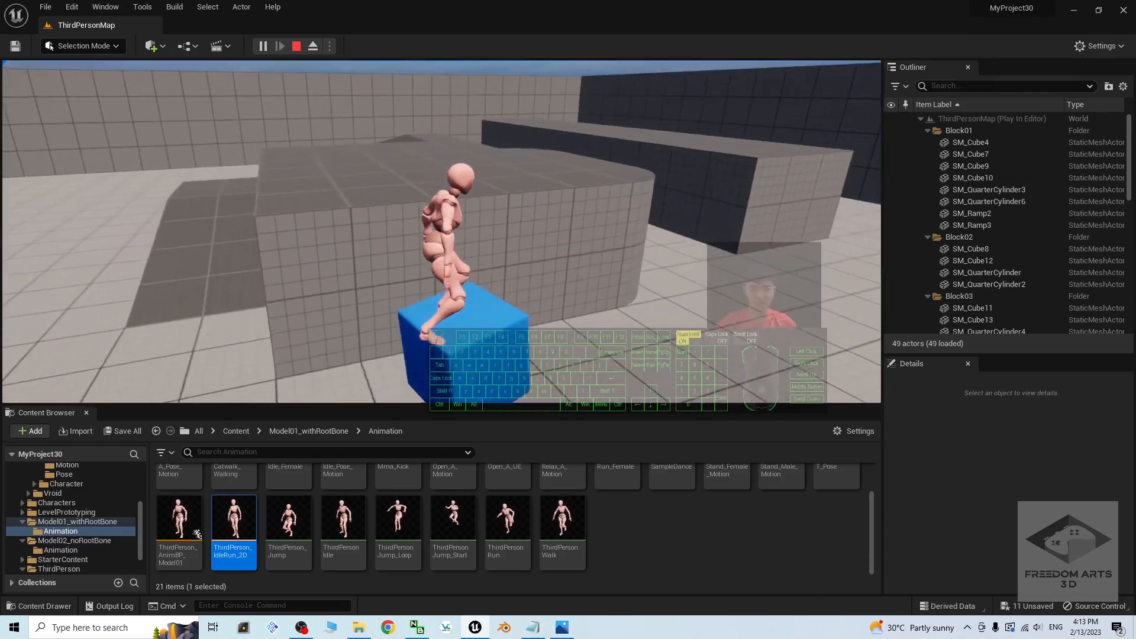
key("w")
key("space")
key("w")
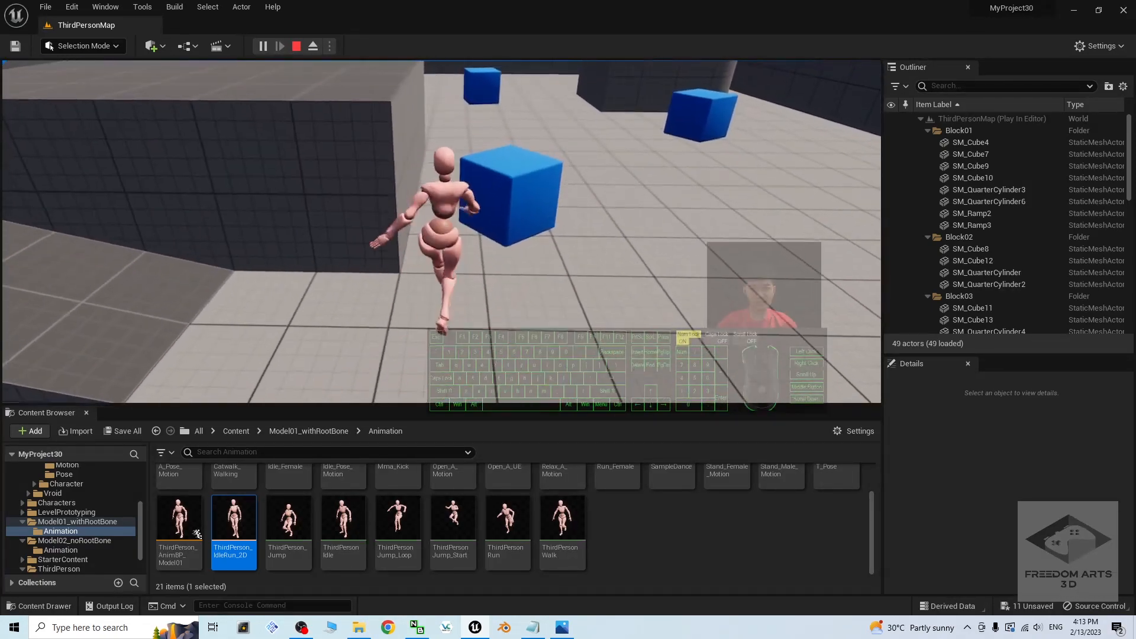
key("space")
key("d")
key("w")
key("d")
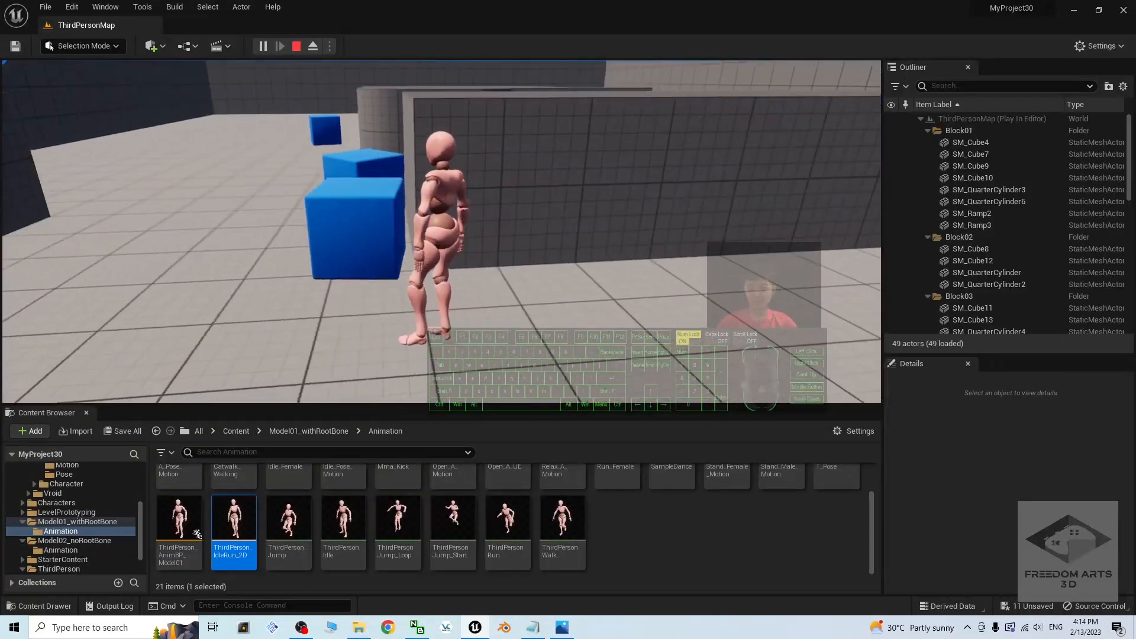
left_click(306, 625)
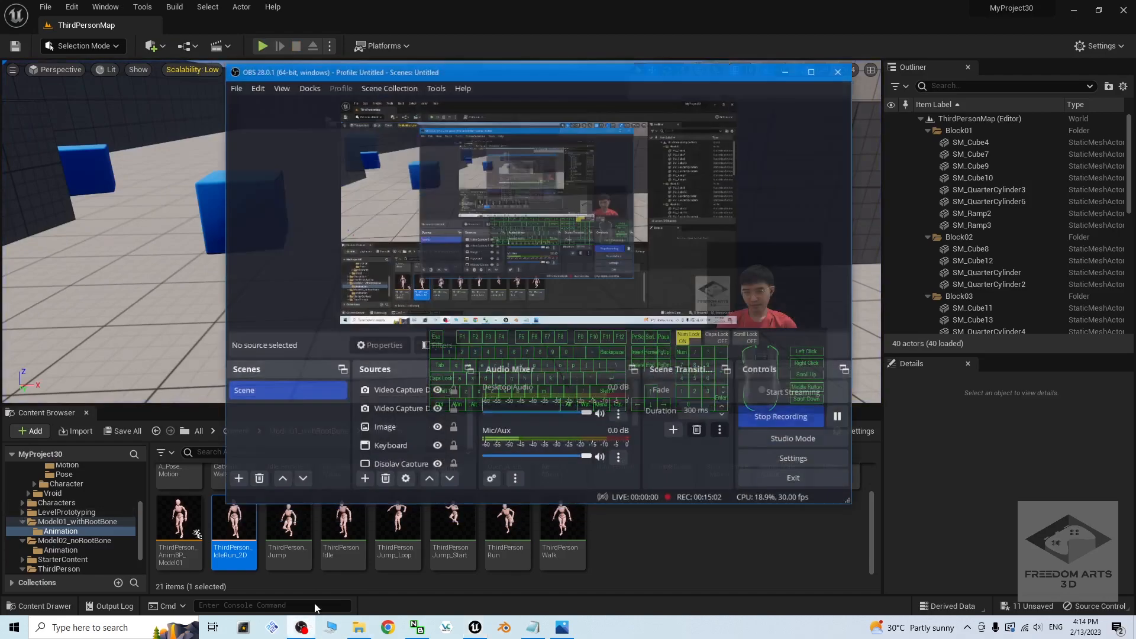